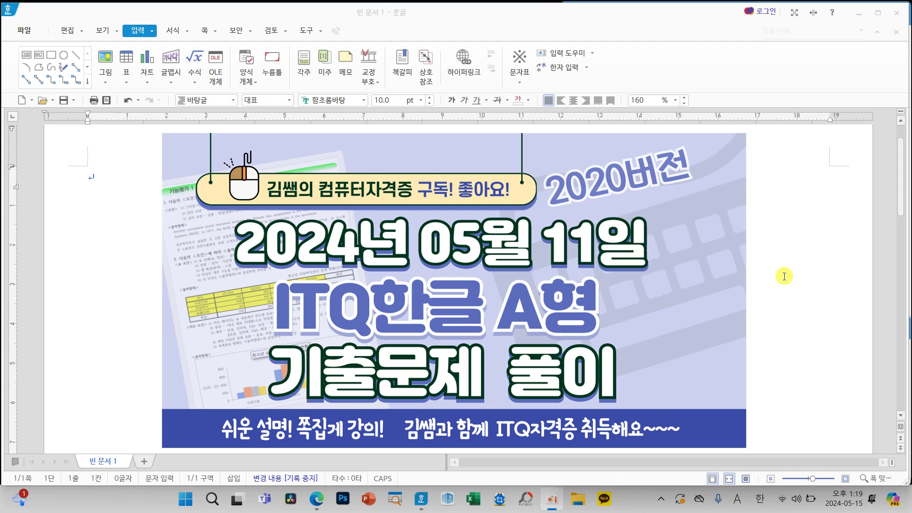
# Delete the title banner picture from the blank document.
pyautogui.click(703, 261)
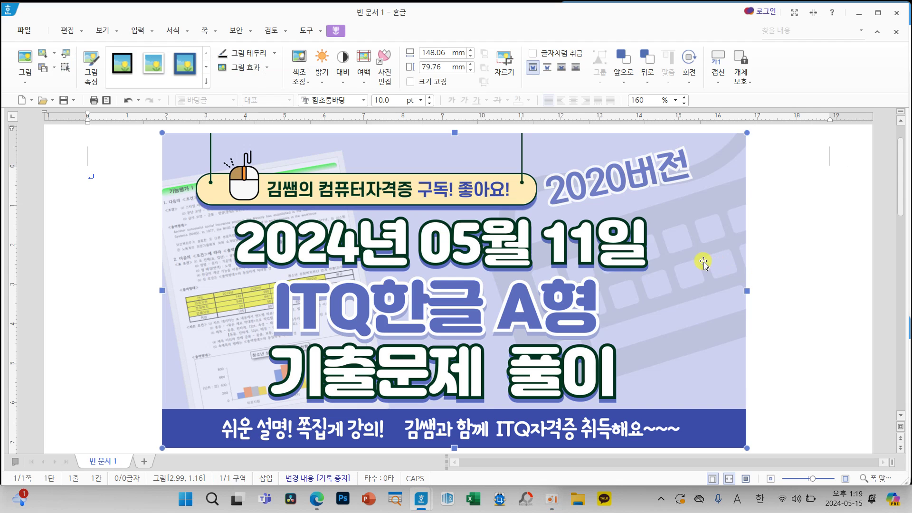
pyautogui.press('Delete')
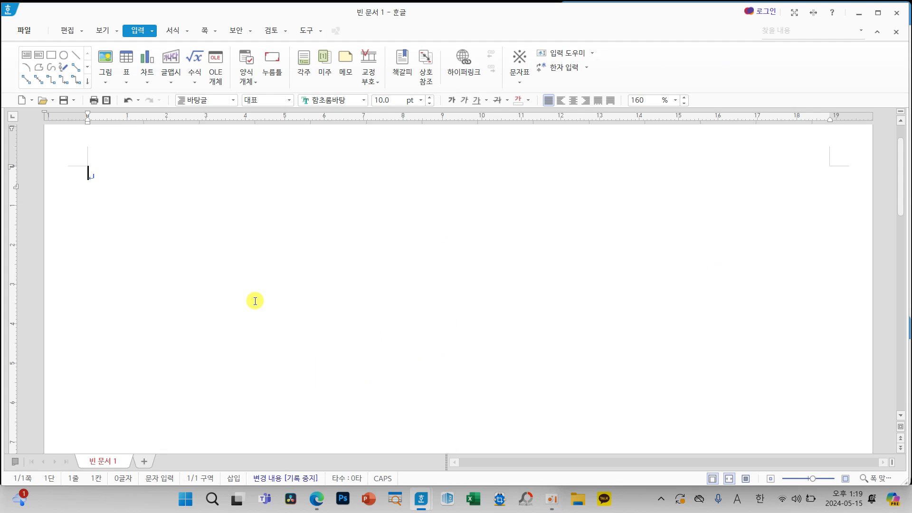
# Apply page margins of 11 mm left and right, 10 mm top, bottom, header and footer, and 0 mm for binding.
pyautogui.press('F7')
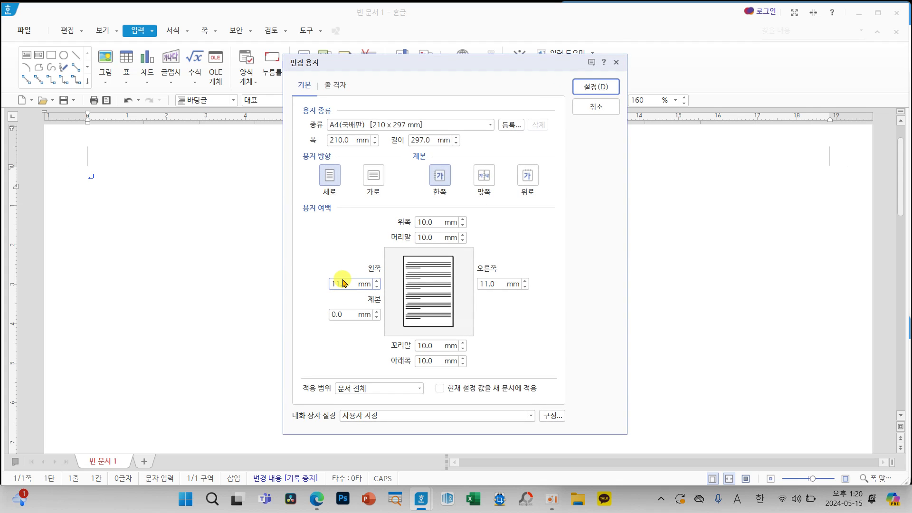
pyautogui.moveTo(291, 196)
pyautogui.mouseDown()
pyautogui.moveTo(433, 269)
pyautogui.moveTo(585, 386)
pyautogui.mouseUp()
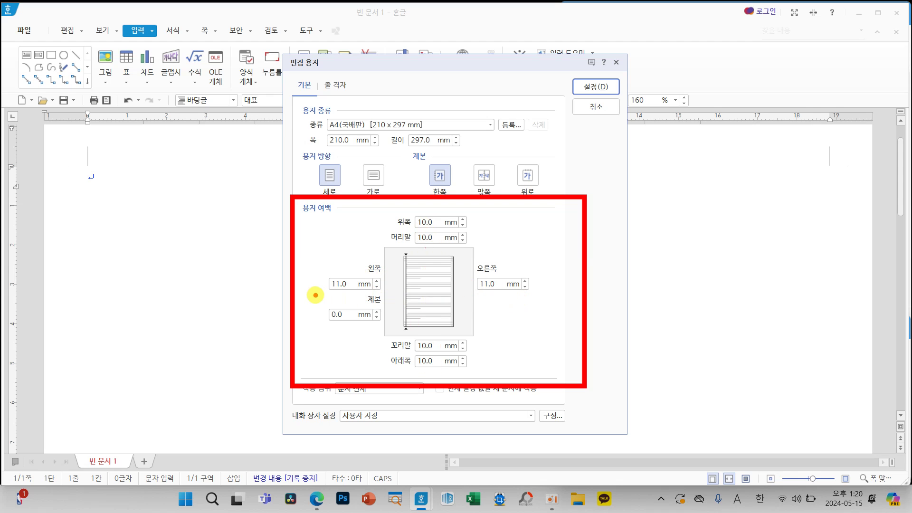
pyautogui.click(503, 282)
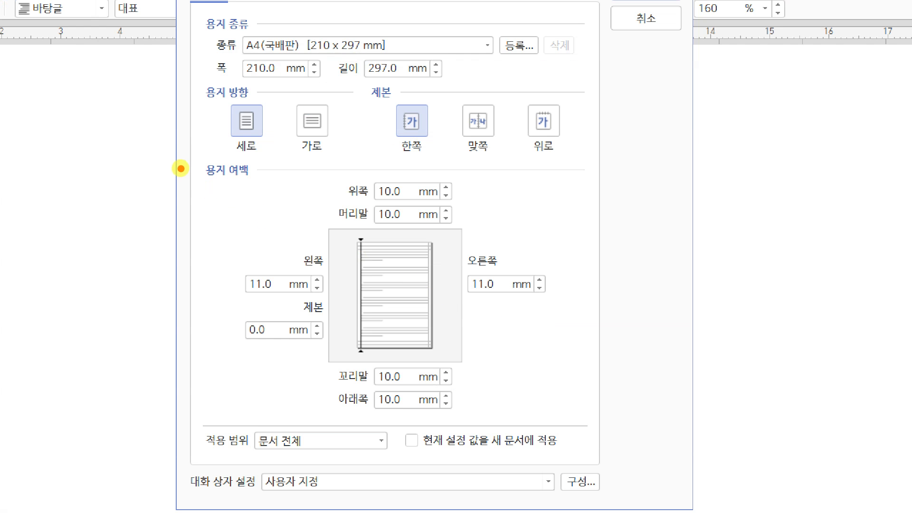
pyautogui.moveTo(345, 225)
pyautogui.mouseDown()
pyautogui.moveTo(605, 413)
pyautogui.moveTo(593, 405)
pyautogui.mouseUp()
pyautogui.press('Escape')
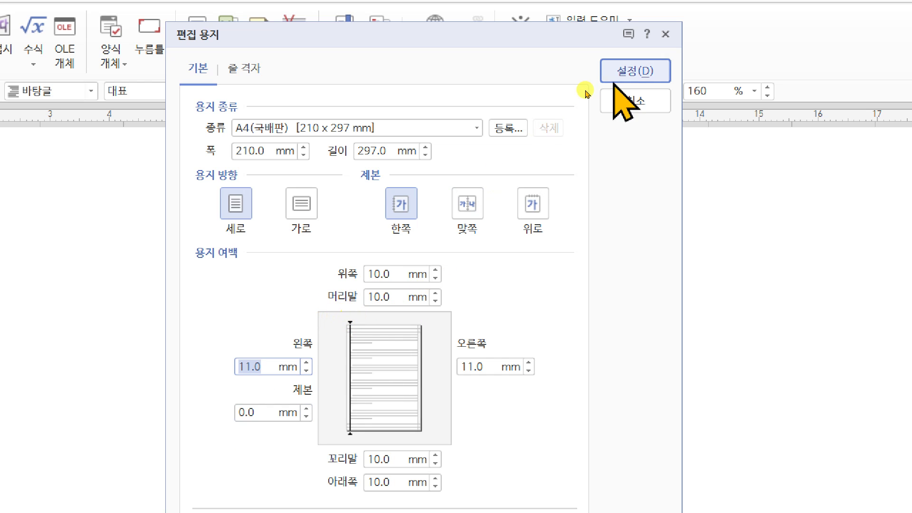
pyautogui.click(635, 71)
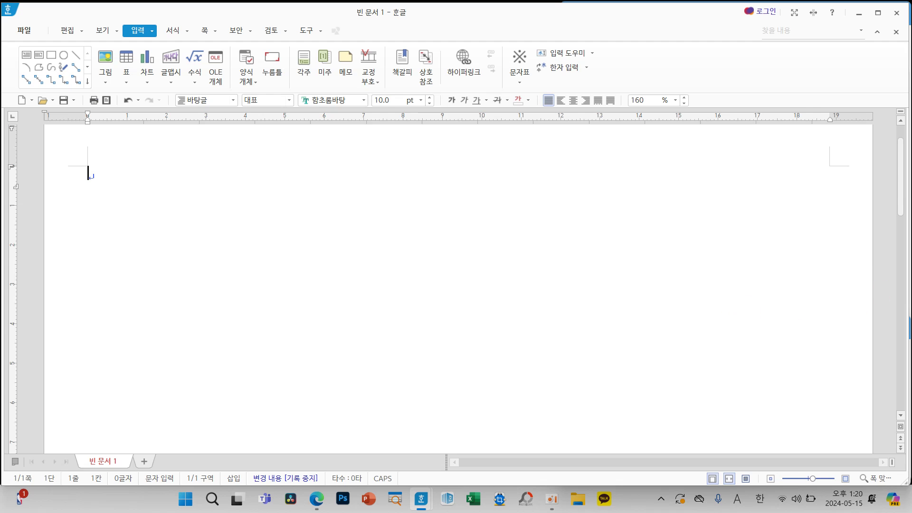
# Switch to the exam PDF and highlight the default formatting rule "함초롬바탕, 10포인트, 검정, 줄간격 160%, 양쪽정렬로".
pyautogui.click(551, 499)
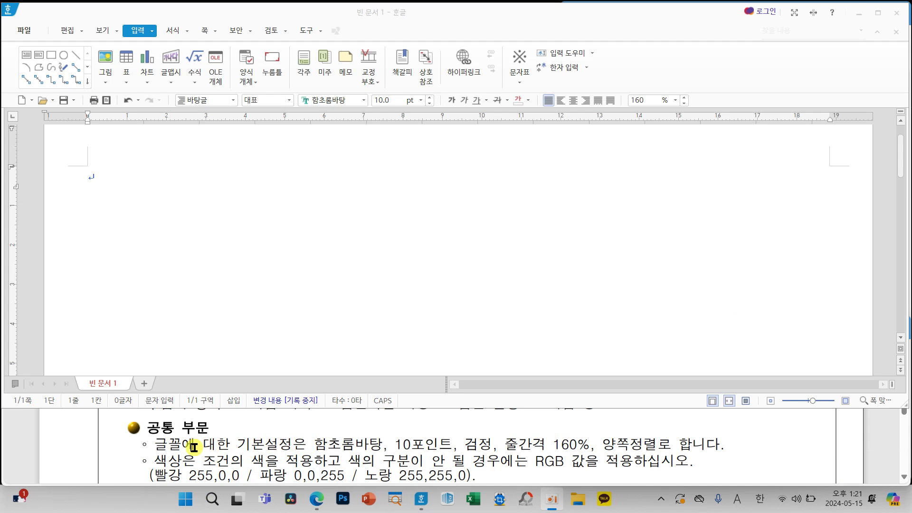
pyautogui.moveTo(313, 445); pyautogui.dragTo(657, 449)
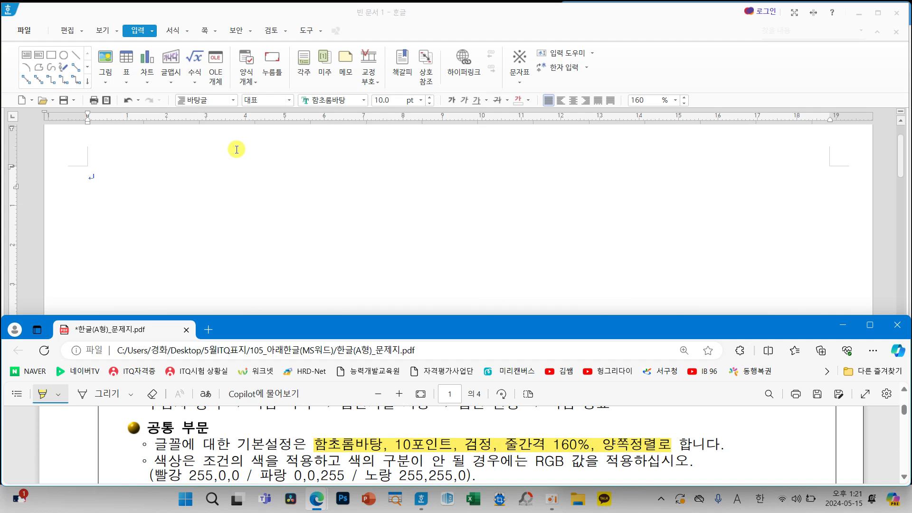
# Check the document's font, size, text colour, alignment, line spacing and paragraph style against the highlighted formatting rule.
pyautogui.moveTo(282, 85); pyautogui.dragTo(436, 114)
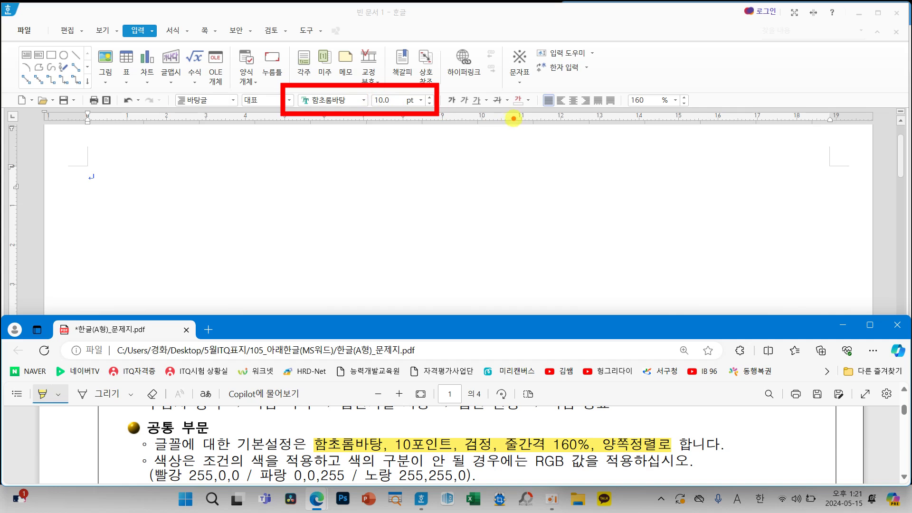
pyautogui.moveTo(515, 94)
pyautogui.mouseDown()
pyautogui.moveTo(539, 79)
pyautogui.moveTo(548, 100)
pyautogui.moveTo(570, 73)
pyautogui.mouseUp()
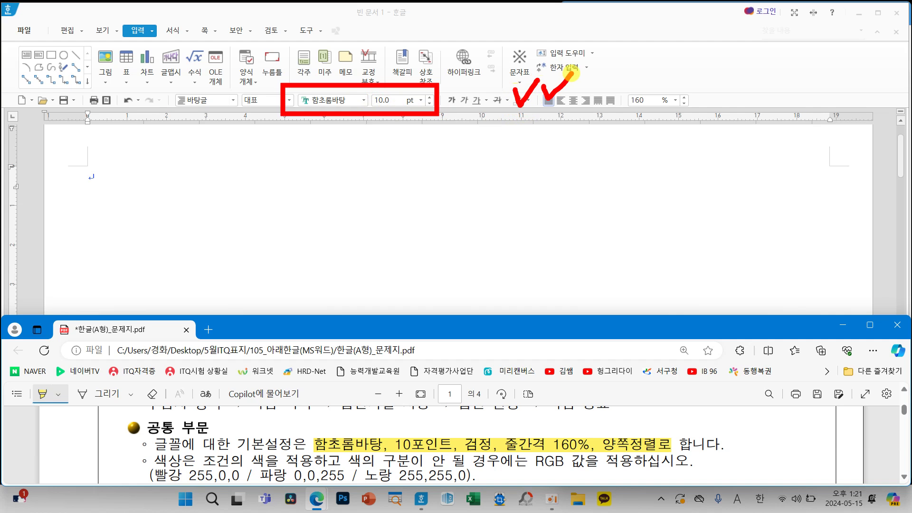
pyautogui.moveTo(639, 85); pyautogui.dragTo(682, 63)
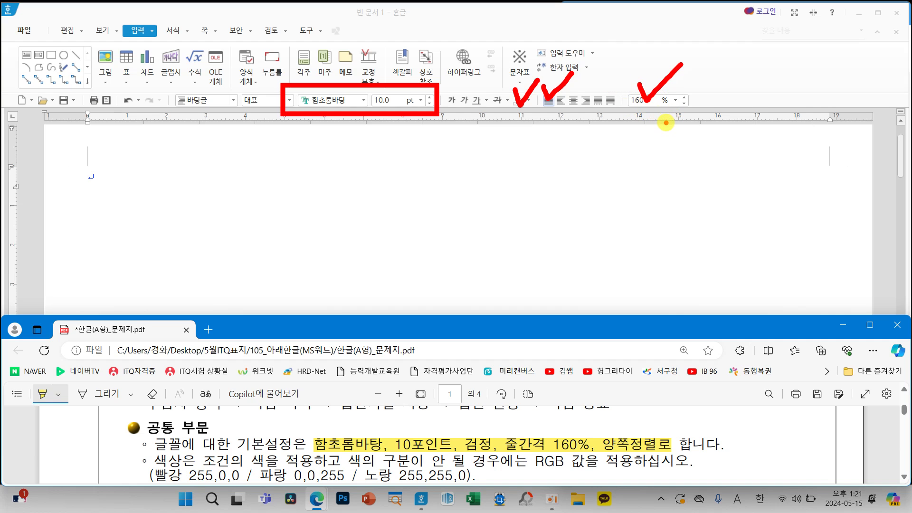
pyautogui.moveTo(228, 107)
pyautogui.mouseDown()
pyautogui.moveTo(218, 78)
pyautogui.moveTo(231, 109)
pyautogui.mouseUp()
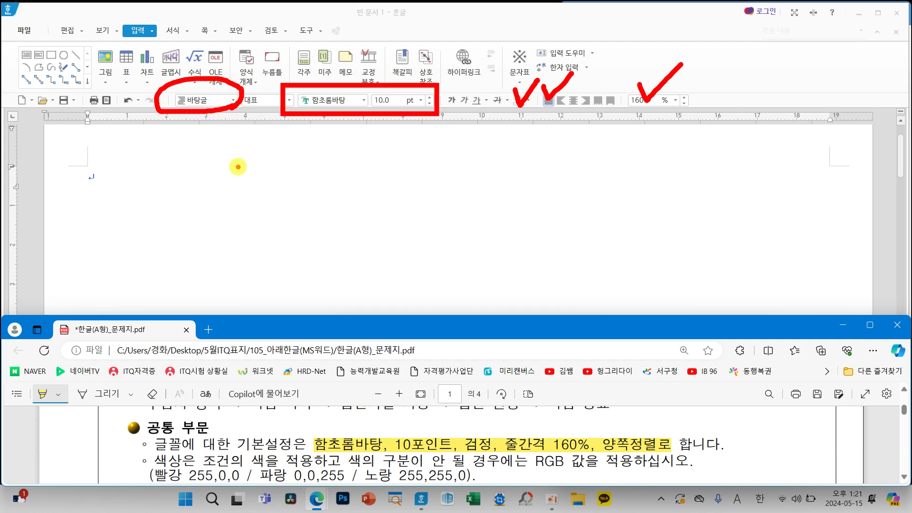
pyautogui.press('Escape')
# Highlight the colour names 빨강, 파랑 and 노랑 and the page margin values in the PDF's common section.
pyautogui.scroll(-1, 485, 463)
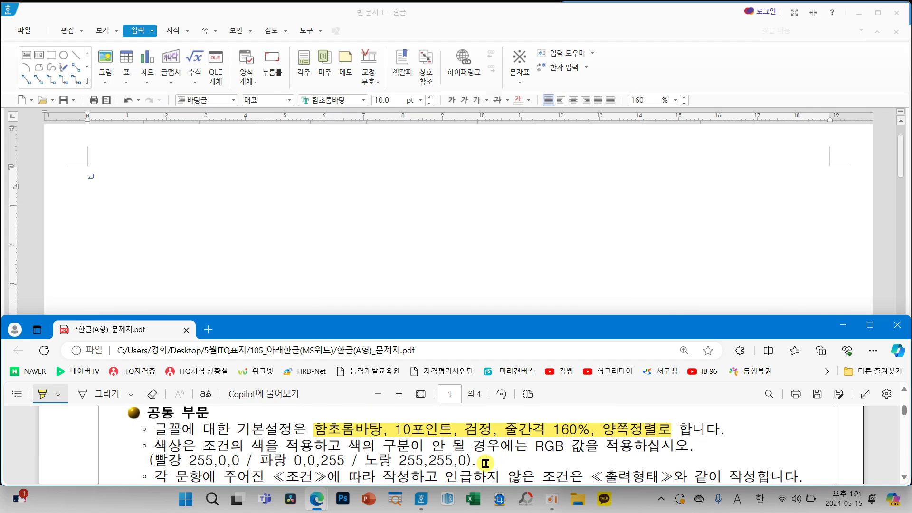
pyautogui.scroll(-1, 484, 463)
pyautogui.scroll(-1, 487, 463)
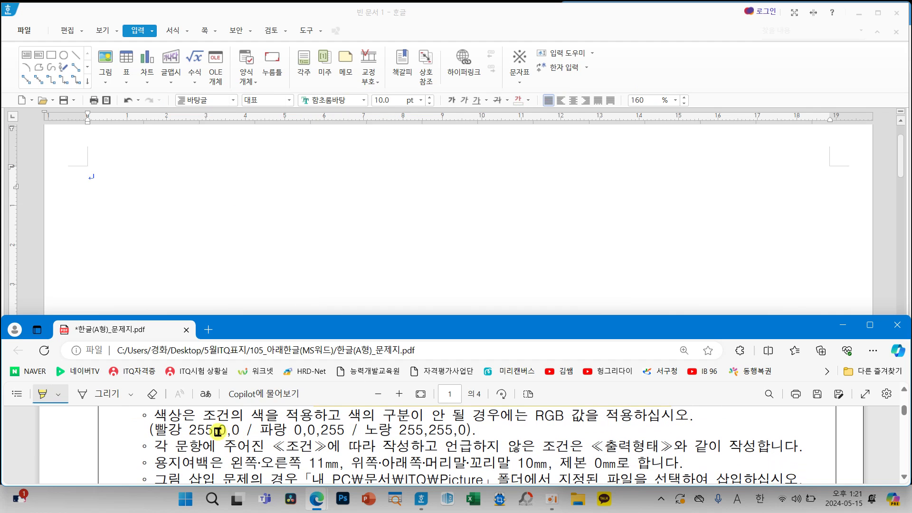
pyautogui.moveTo(147, 431); pyautogui.dragTo(185, 430)
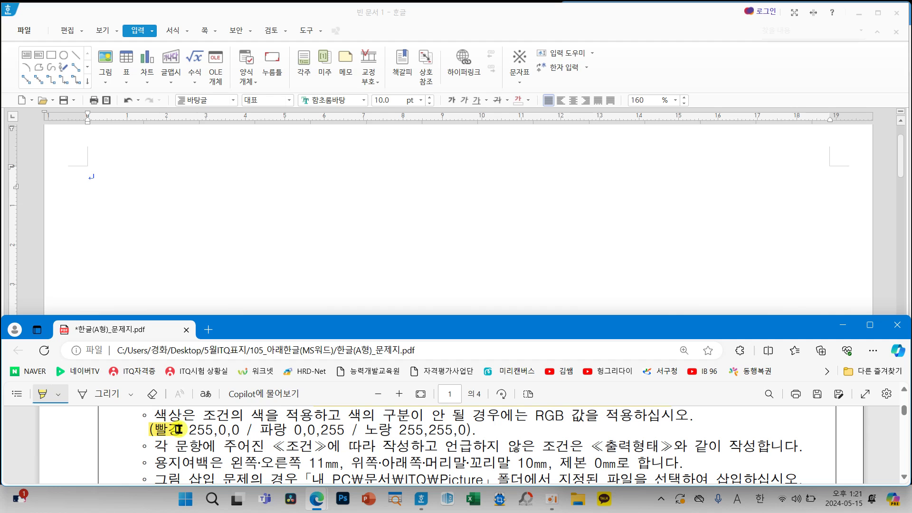
pyautogui.moveTo(254, 435); pyautogui.dragTo(292, 432)
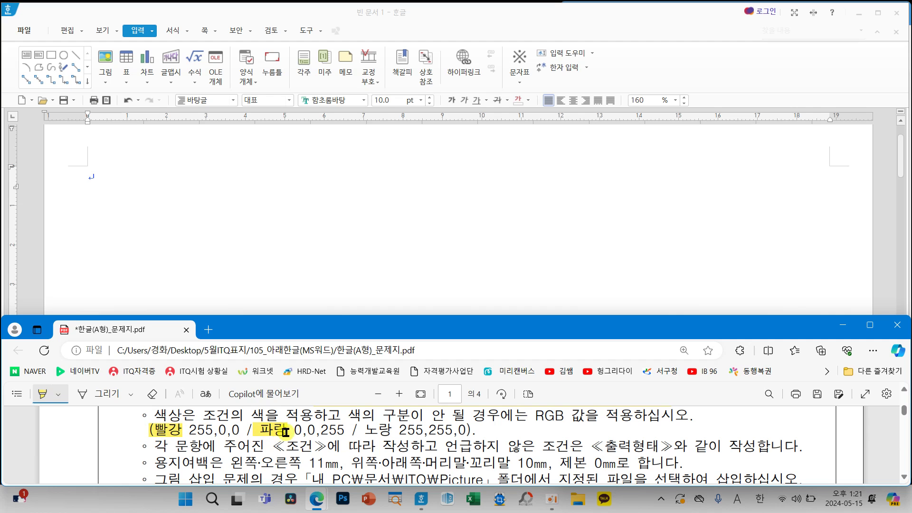
pyautogui.moveTo(357, 432); pyautogui.dragTo(391, 434)
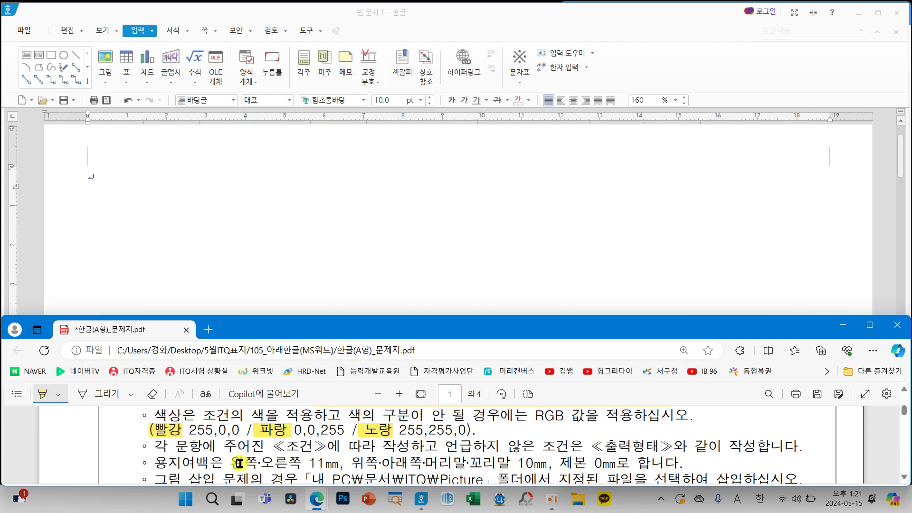
pyautogui.moveTo(226, 463); pyautogui.dragTo(630, 461)
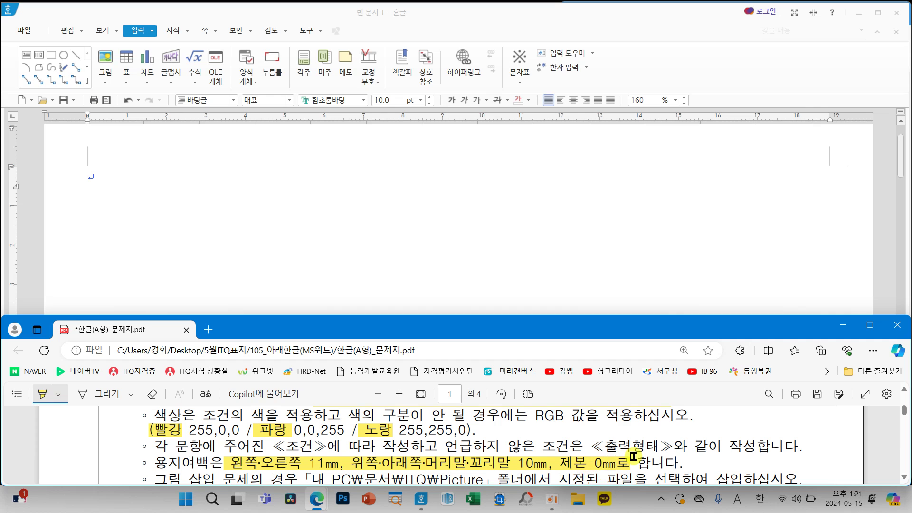
# Highlight "삽입한 그림은 반드시 문서에 포함" and "미포함 시 감점 처리" in the rule about inserted pictures.
pyautogui.scroll(-1, 634, 456)
pyautogui.scroll(-1, 633, 456)
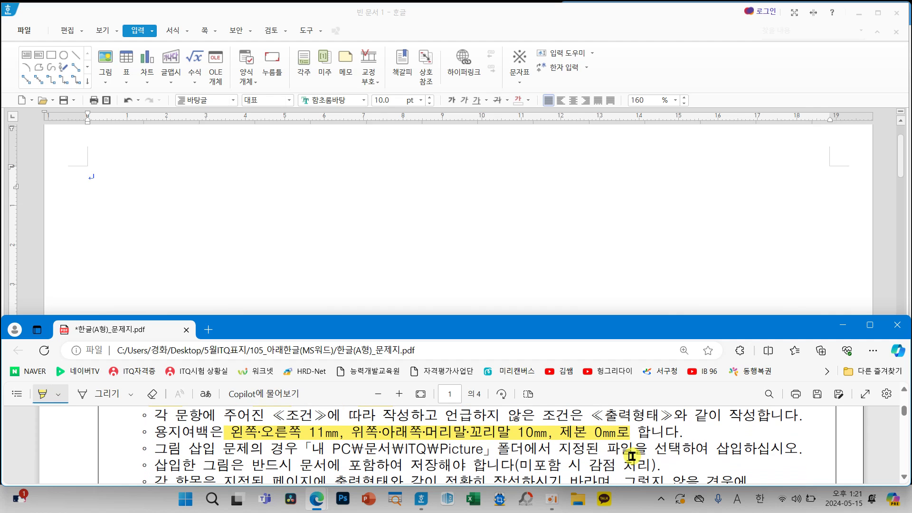
pyautogui.scroll(-1, 631, 456)
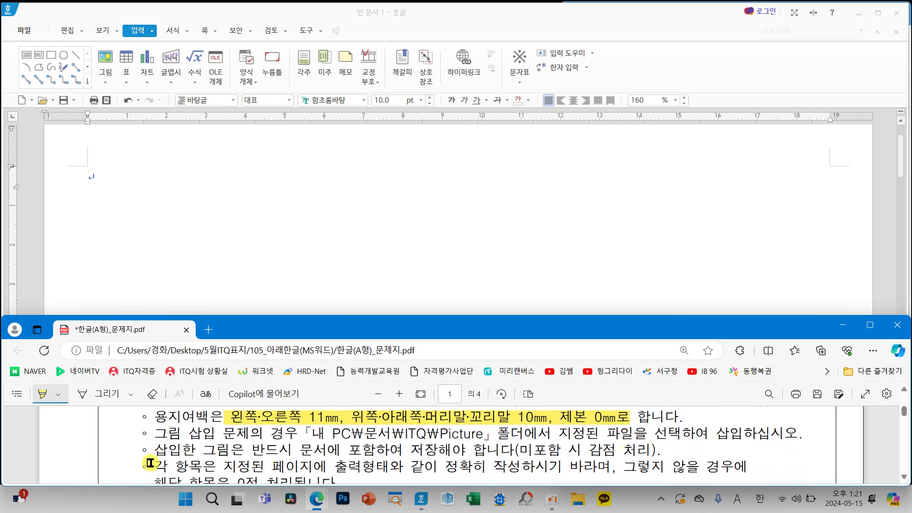
pyautogui.moveTo(156, 449); pyautogui.dragTo(377, 450)
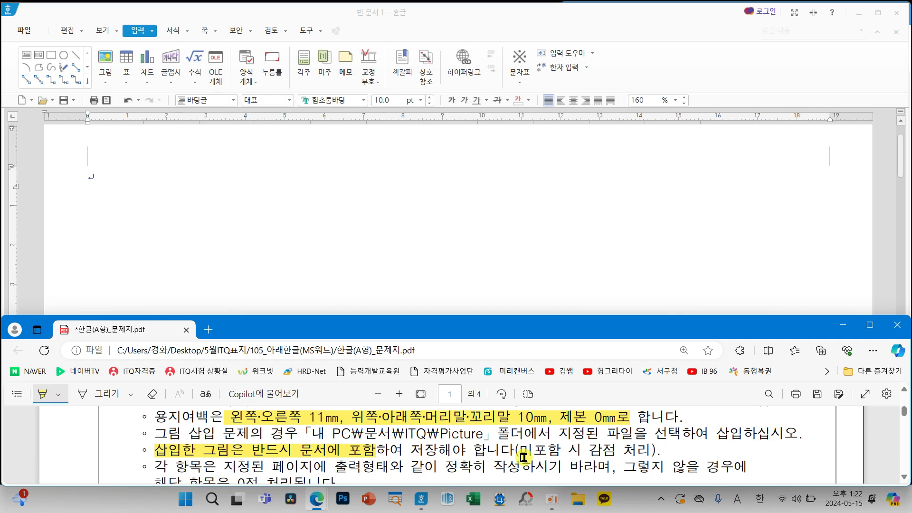
pyautogui.moveTo(519, 455); pyautogui.dragTo(651, 453)
# Highlight 페이지구분, the question number notes for pages 1 and 2, and "문서작성 능력평가" for page 3.
pyautogui.scroll(-3, 431, 456)
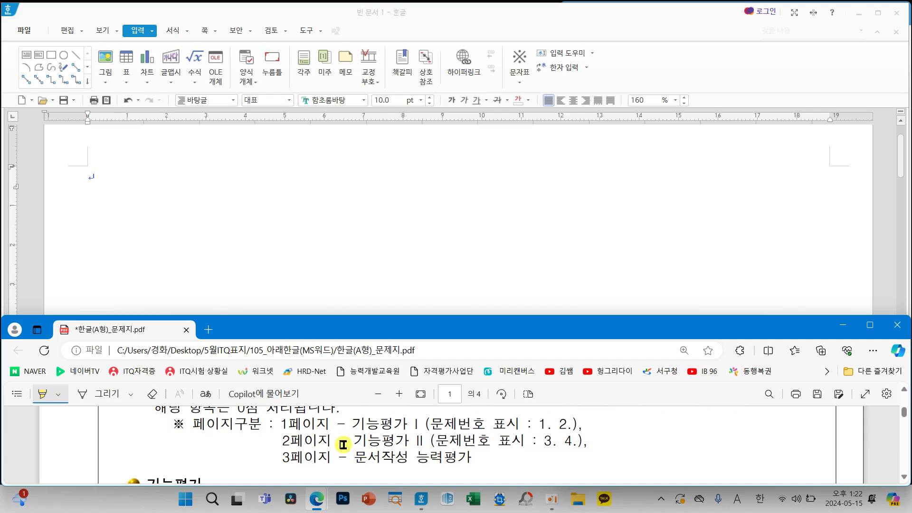
pyautogui.moveTo(262, 425)
pyautogui.mouseDown()
pyautogui.moveTo(174, 426)
pyautogui.moveTo(184, 427)
pyautogui.mouseUp()
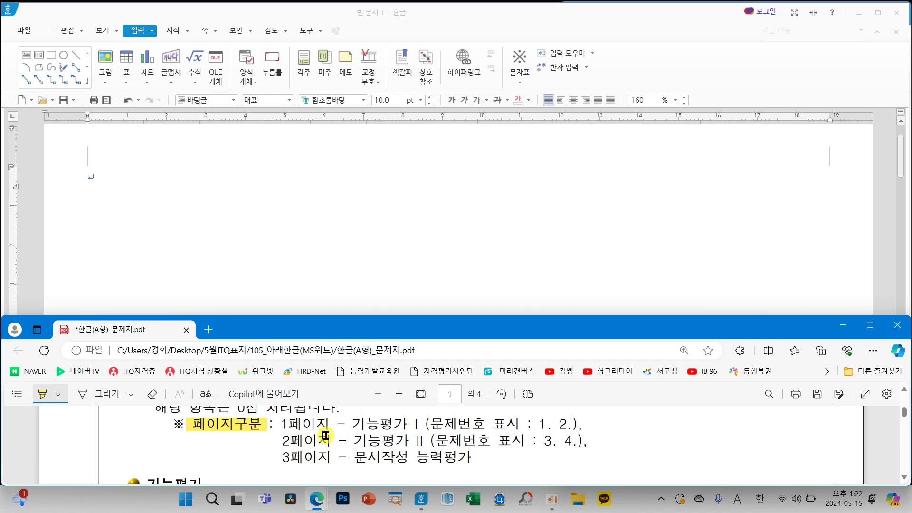
pyautogui.moveTo(426, 424); pyautogui.dragTo(574, 426)
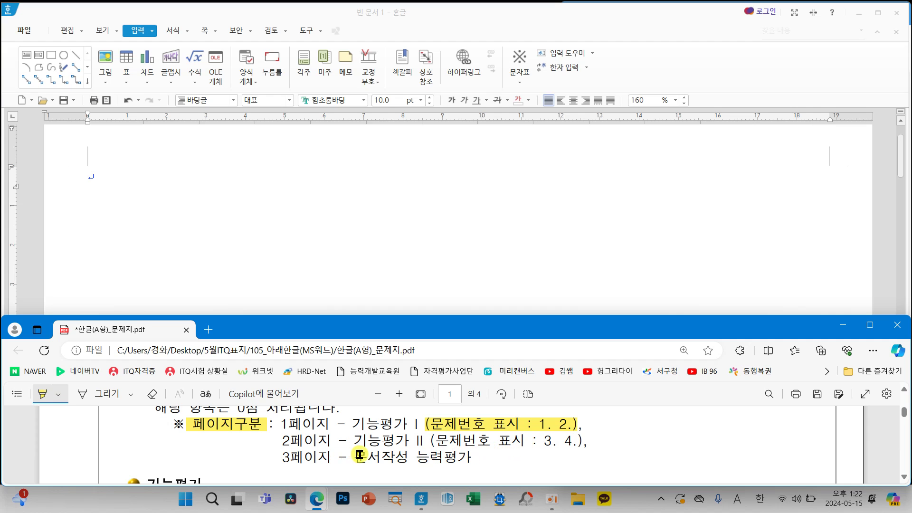
pyautogui.moveTo(438, 445); pyautogui.dragTo(581, 445)
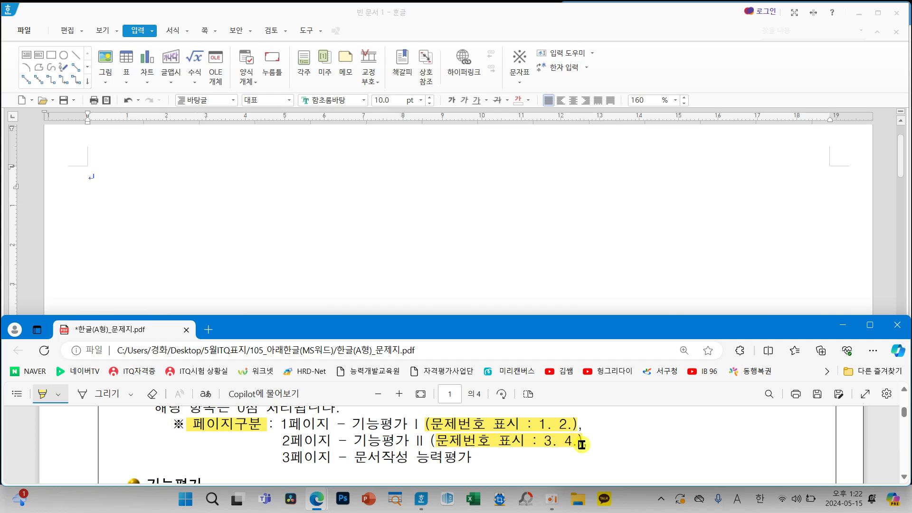
pyautogui.moveTo(349, 458); pyautogui.dragTo(471, 460)
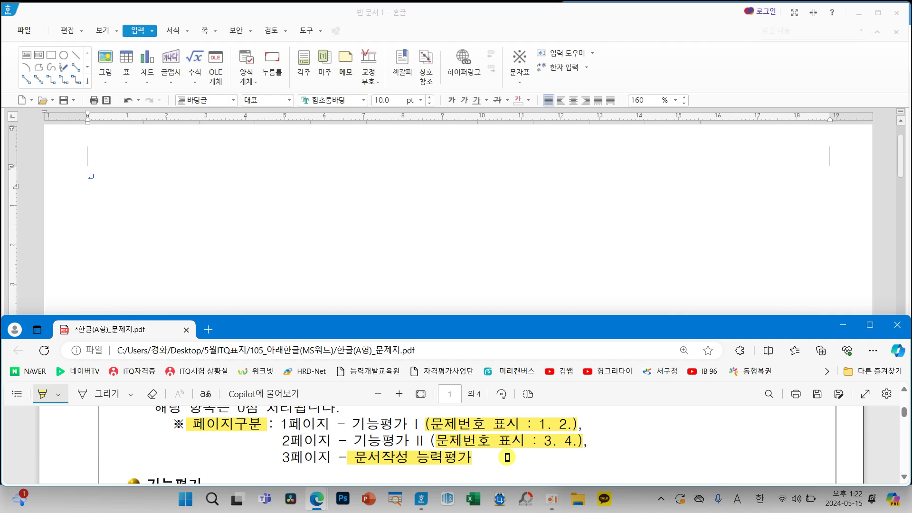
# Review the 기능평가 instructions in the PDF, then return to the formatting rules under 공통 부문.
pyautogui.scroll(-2, 507, 457)
pyautogui.scroll(-5, 507, 457)
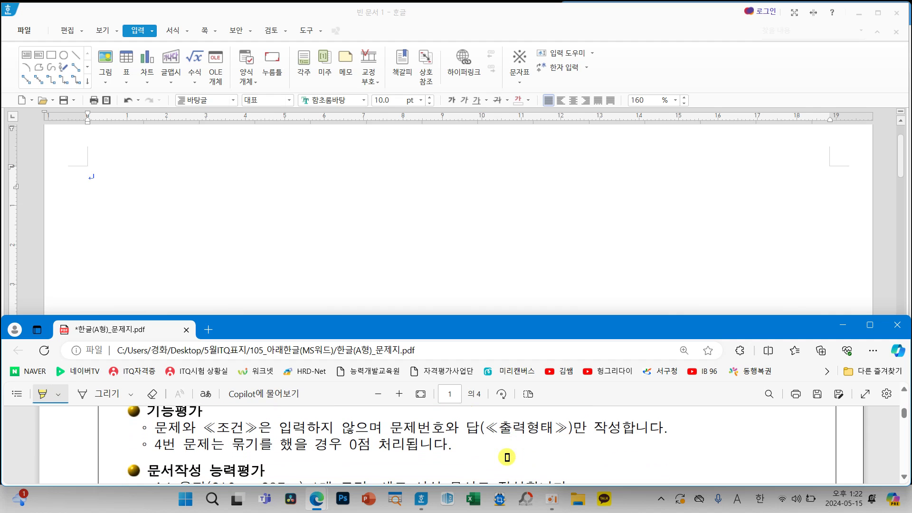
pyautogui.scroll(-1, 507, 457)
pyautogui.scroll(5, 507, 457)
pyautogui.scroll(3, 507, 456)
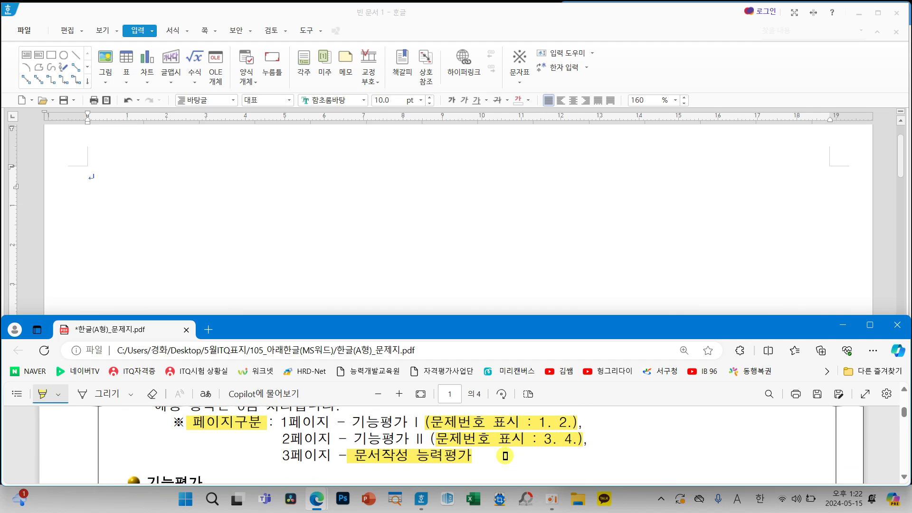
pyautogui.scroll(3, 505, 455)
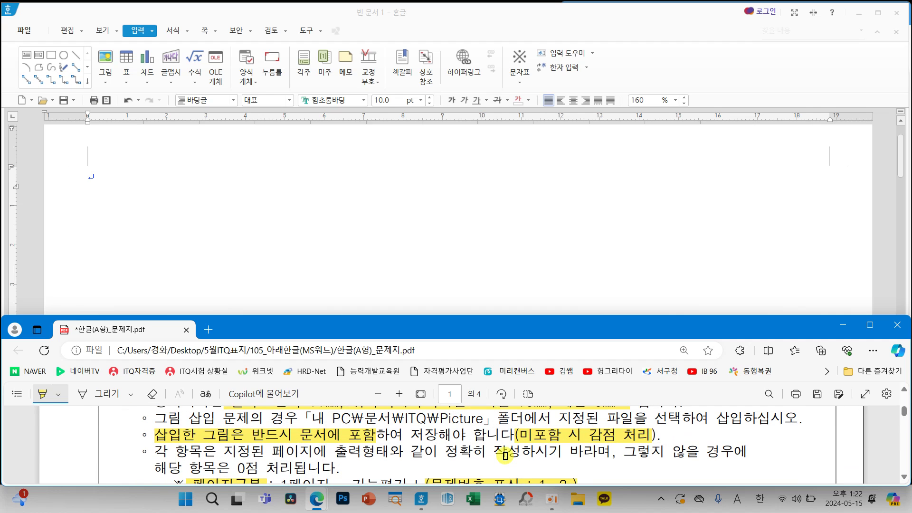
pyautogui.scroll(2, 504, 456)
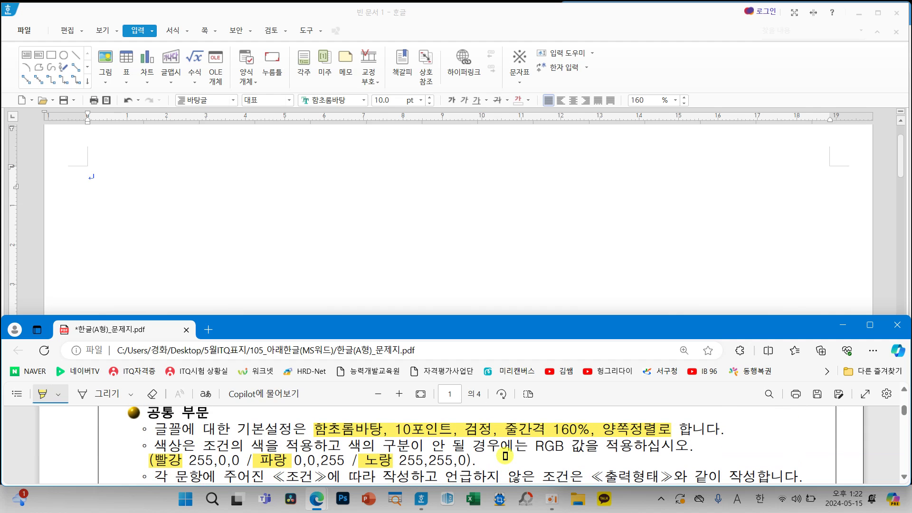
# Save the blank document in the 문서\ITQ folder under the candidate's exam number and name, replacing the existing file.
pyautogui.click(267, 226)
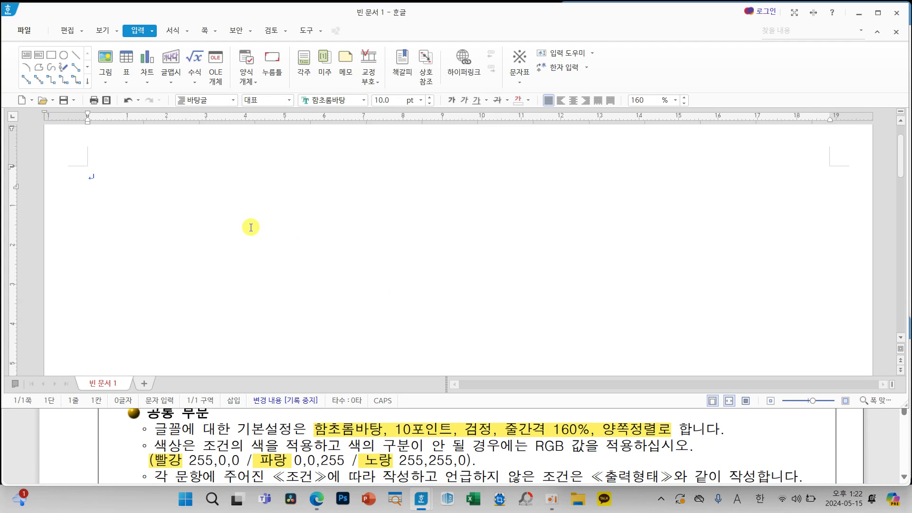
pyautogui.click(25, 35)
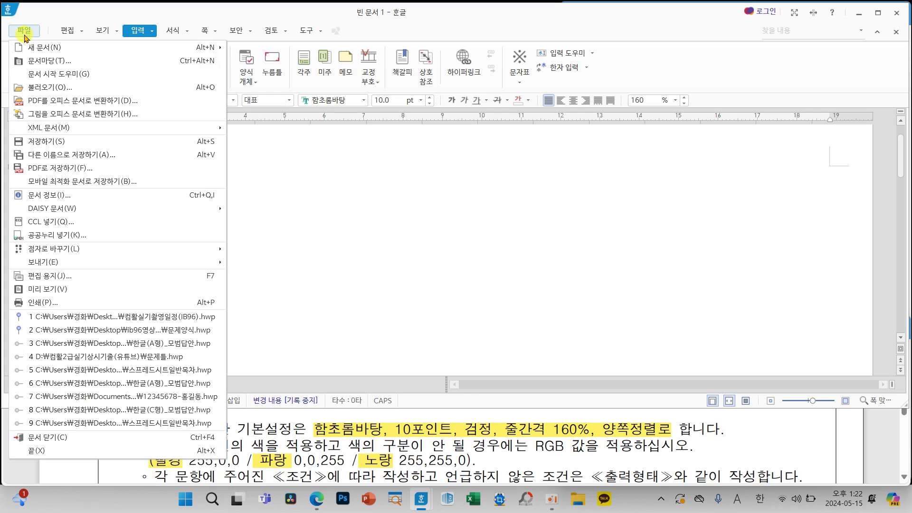
pyautogui.click(76, 155)
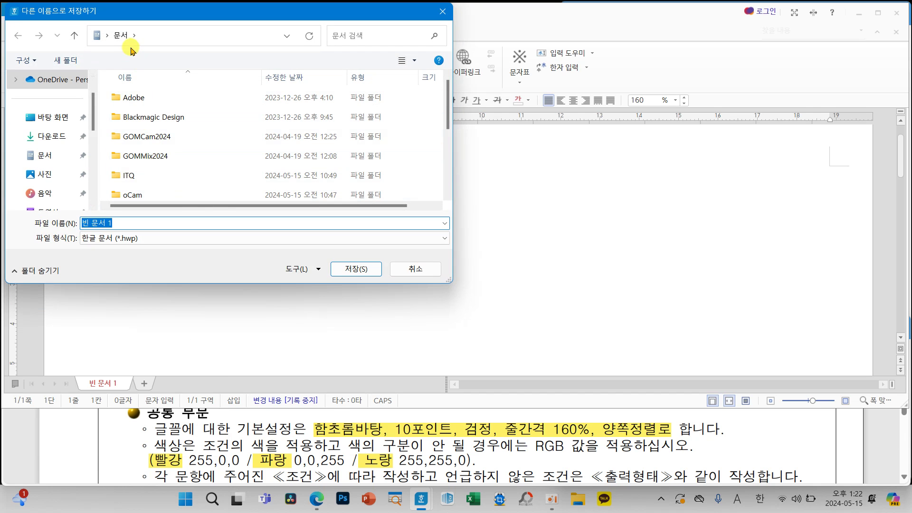
pyautogui.doubleClick(133, 177)
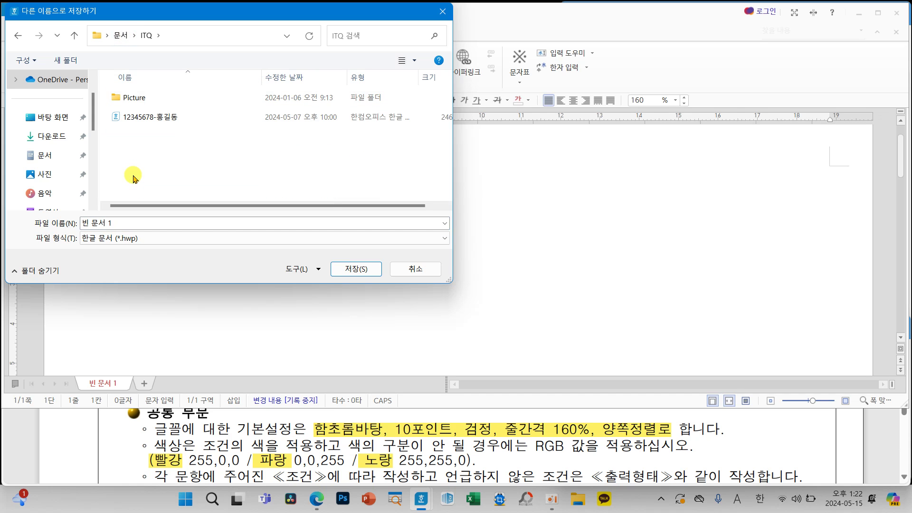
pyautogui.moveTo(127, 12); pyautogui.dragTo(241, 78)
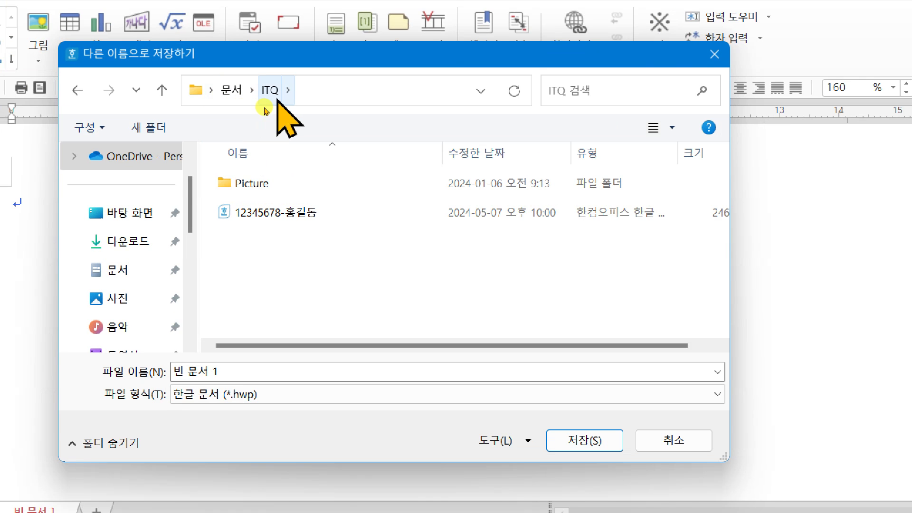
pyautogui.click(273, 213)
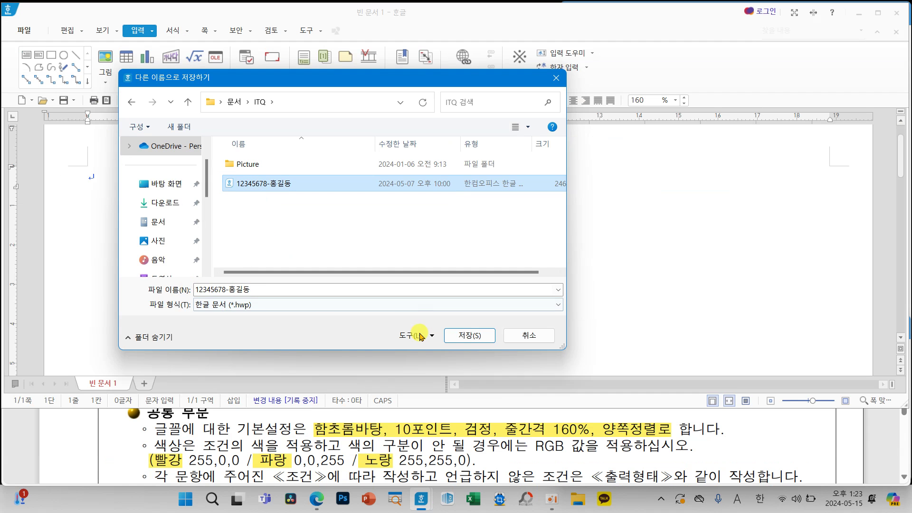
pyautogui.click(464, 332)
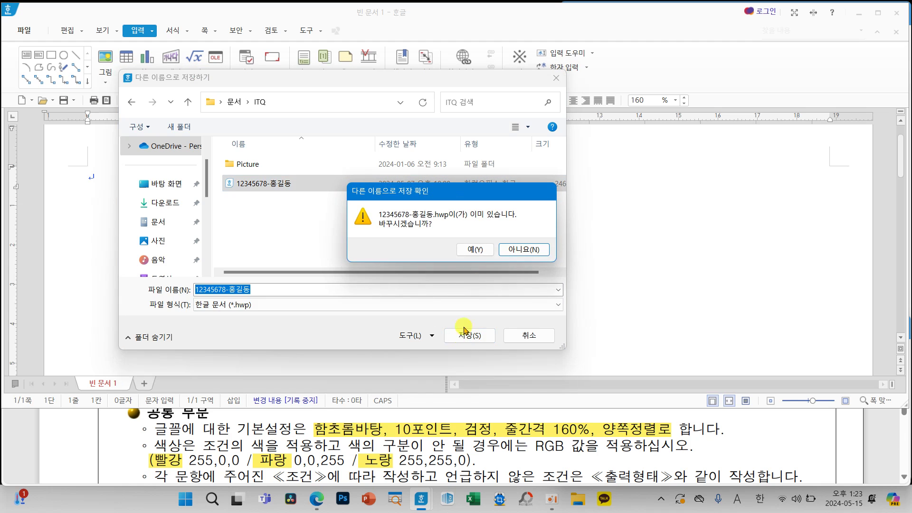
pyautogui.click(476, 249)
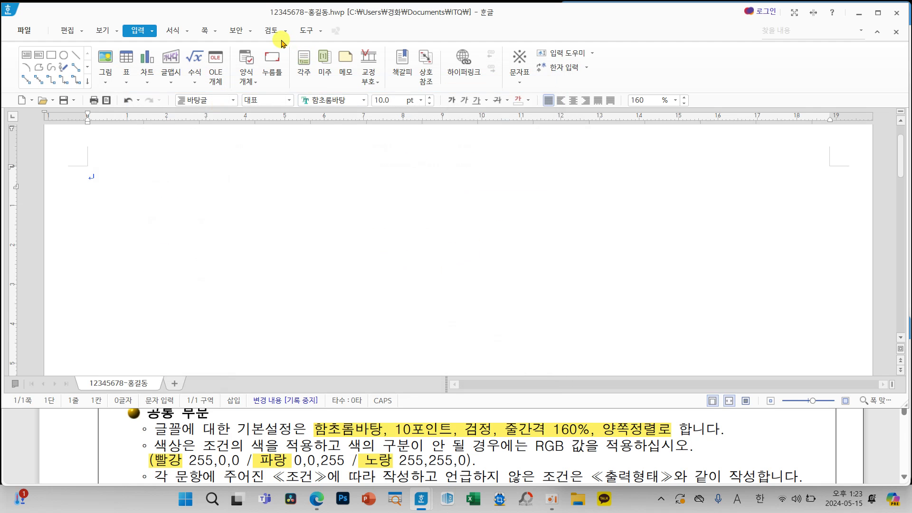
pyautogui.moveTo(242, 1); pyautogui.dragTo(354, 21)
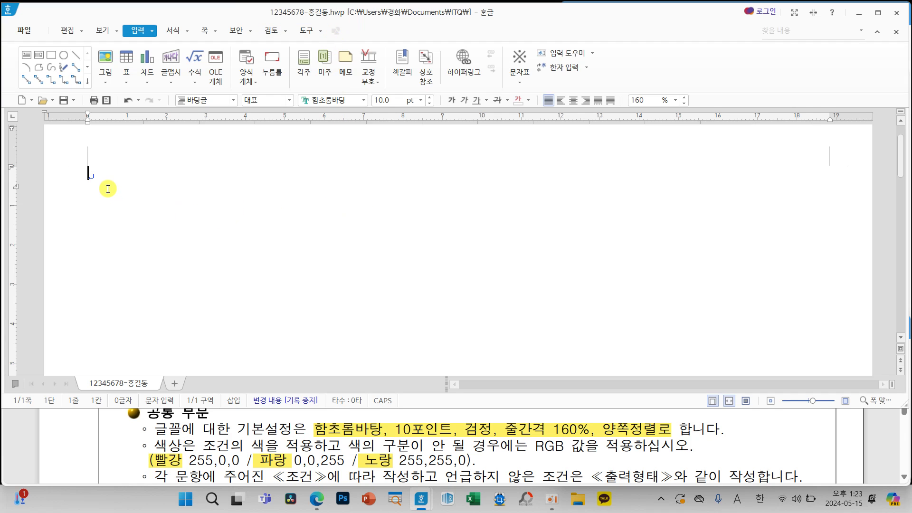
# Enter "1." on the document's first line and highlight "스타일" and "(50점)" in the PDF's question 1.
pyautogui.write('1.')
pyautogui.scroll(-10, 303, 451)
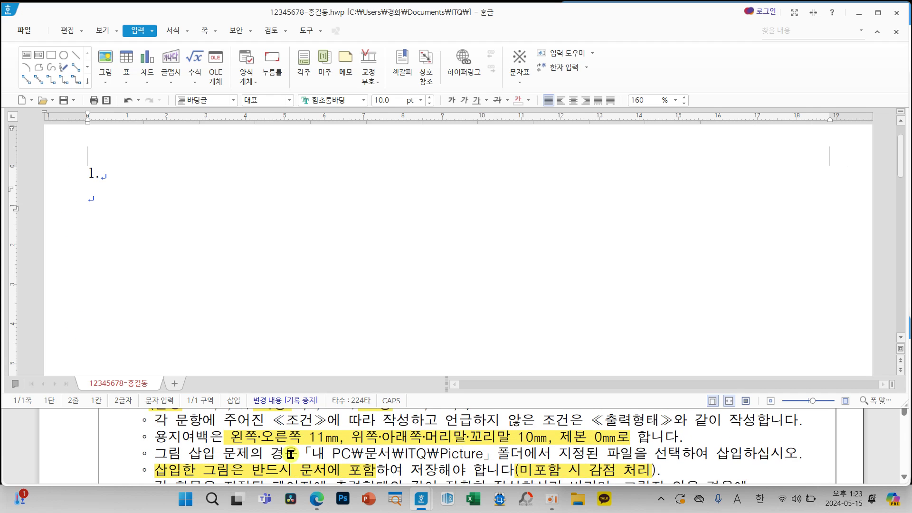
pyautogui.scroll(-10, 303, 454)
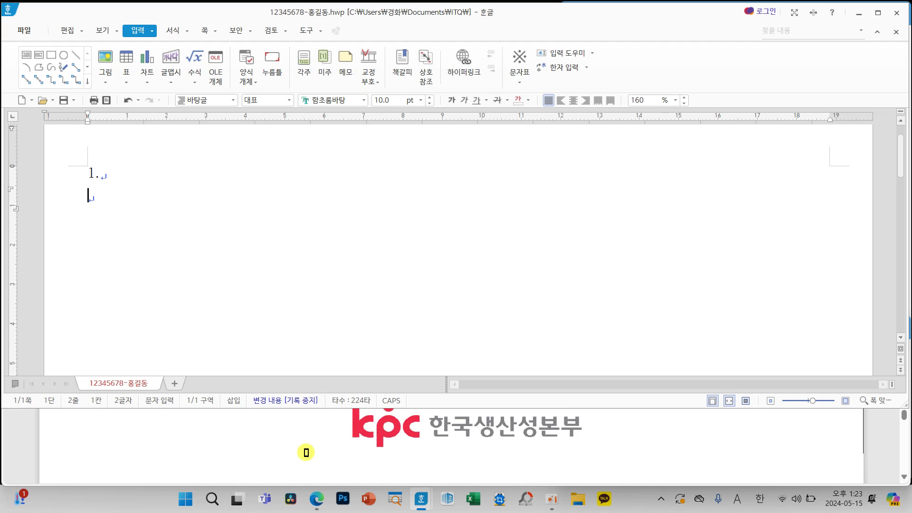
pyautogui.scroll(-5, 308, 452)
pyautogui.press('Hangul')
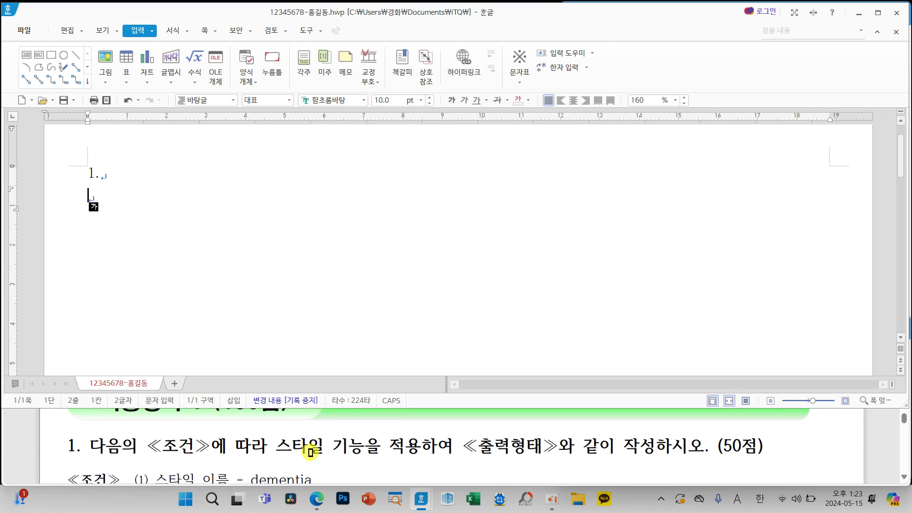
pyautogui.moveTo(269, 432); pyautogui.dragTo(326, 432)
pyautogui.moveTo(713, 432); pyautogui.dragTo(774, 426)
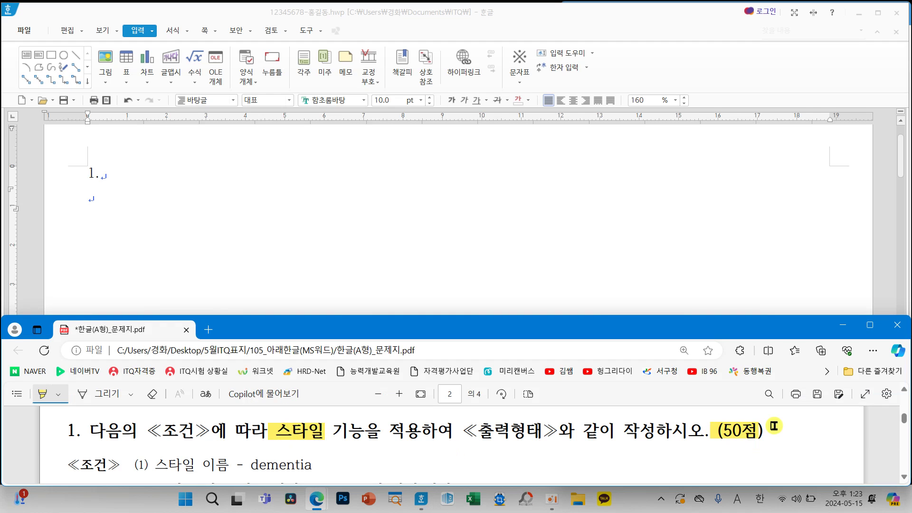
# Review the style conditions under 조건 and the sample text under 출력형태 for question 1 in the PDF.
pyautogui.scroll(-1, 678, 452)
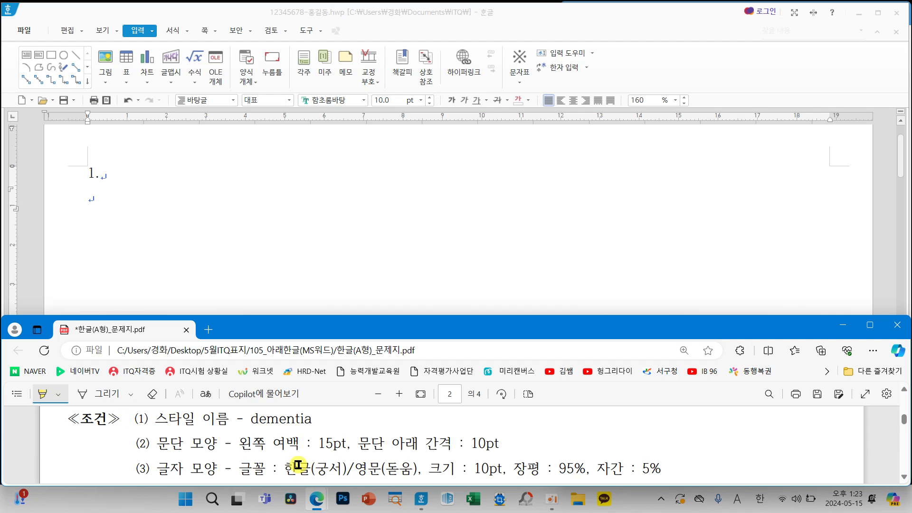
pyautogui.scroll(-2, 302, 465)
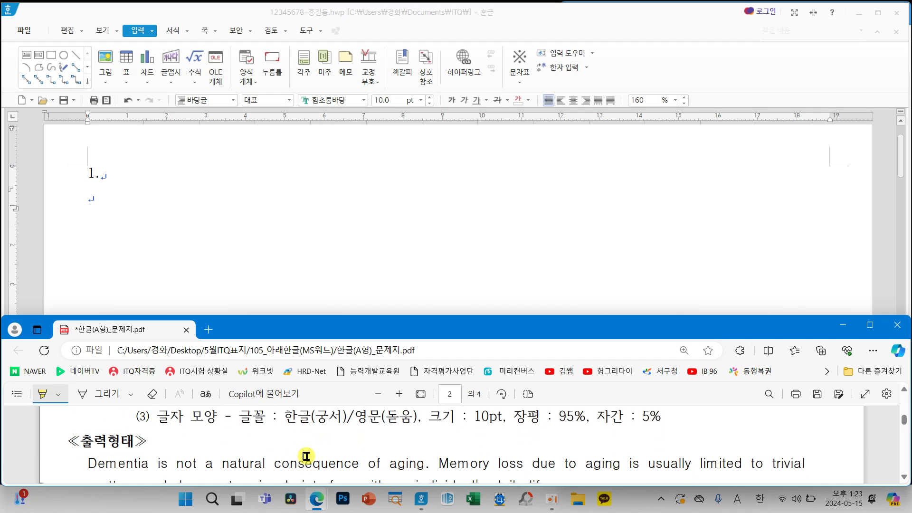
pyautogui.scroll(-2, 306, 456)
pyautogui.scroll(1, 306, 455)
pyautogui.scroll(2, 306, 455)
pyautogui.scroll(-2, 307, 456)
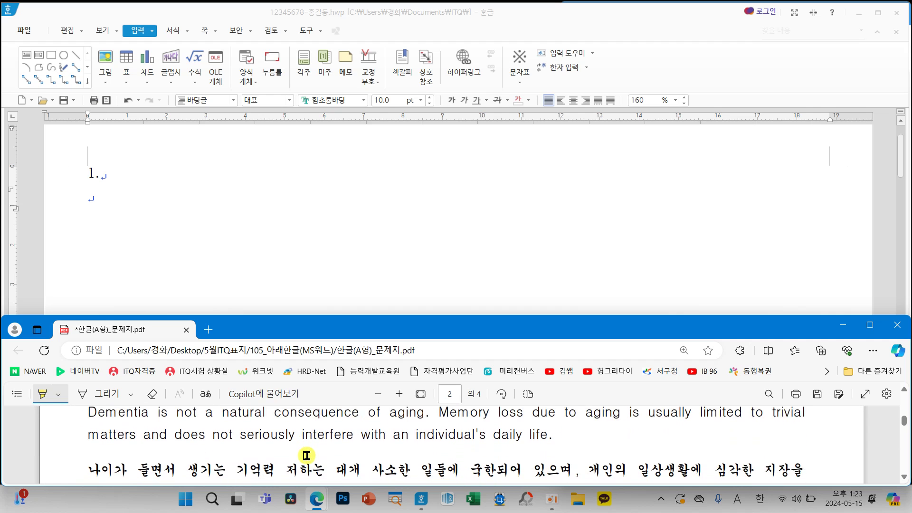
pyautogui.scroll(2, 306, 456)
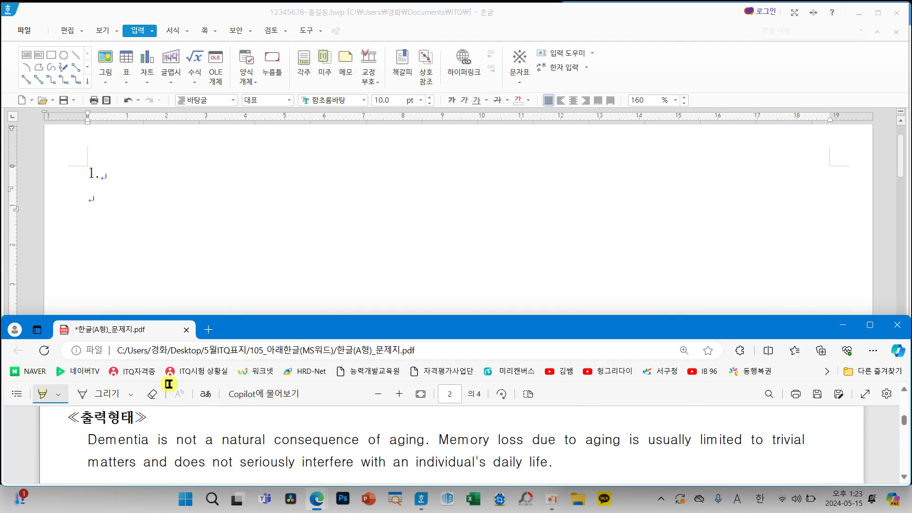
pyautogui.click(107, 208)
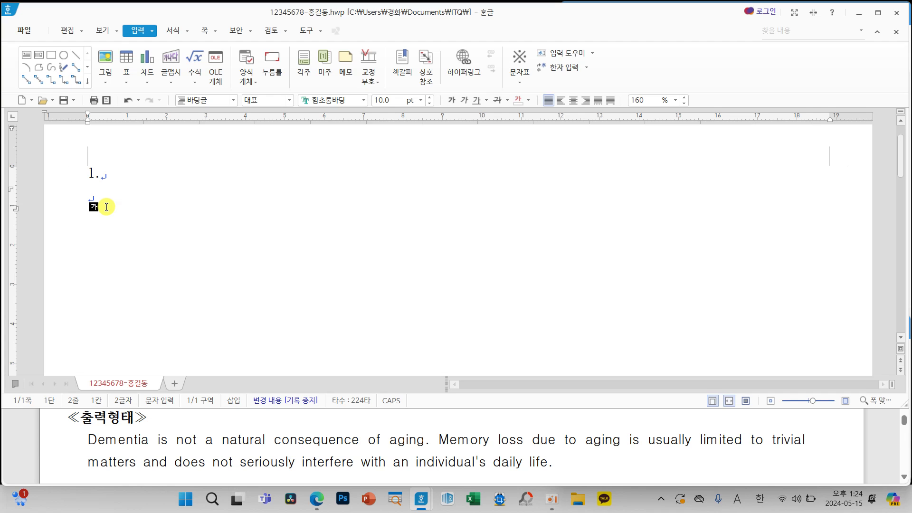
pyautogui.press('Return')
pyautogui.press('Return')
pyautogui.press('Return')
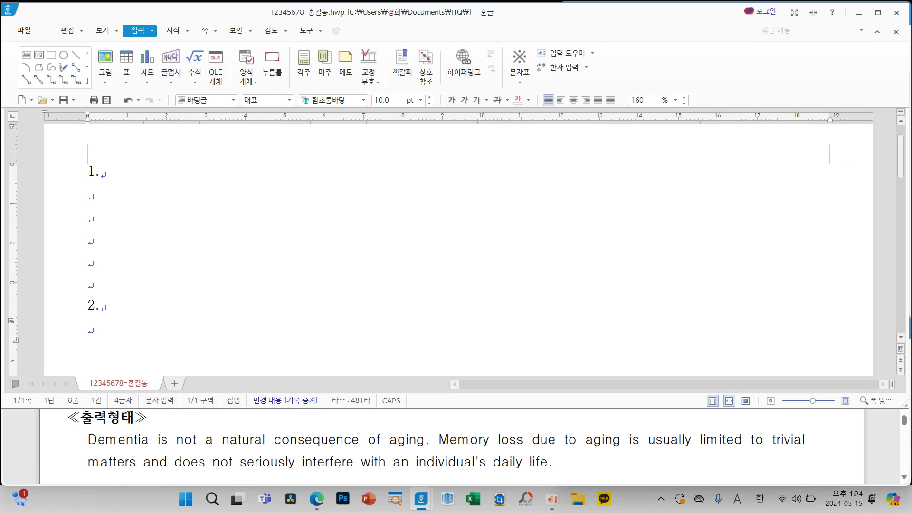
pyautogui.press('BackSpace')
pyautogui.press('BackSpace')
pyautogui.press('BackSpace')
pyautogui.press('BackSpace')
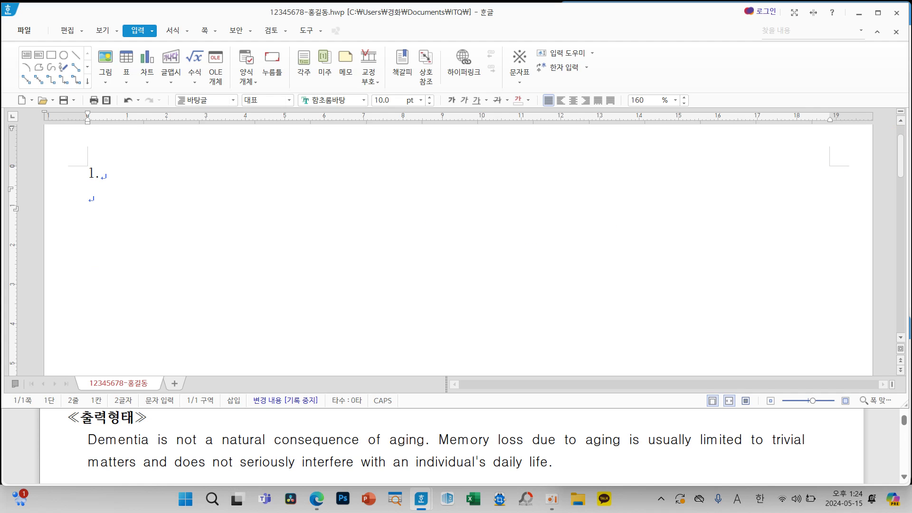
# Enter question 1's English dementia paragraph and its Korean translation from the PDF directly below "1.", with no blank line between them.
pyautogui.write("Dementia is not a natural consequence of aging. Memory loss due to aging is usually limited to trivial matters and does not seriously interfere with an individual's daily life. 나이가 들면서 생기는 기억력 저하는 대개 사소한 일들에 국한되어 있으며, 개인의 일상생활에 심각한 지장을 주지는 않는다. 그러나 치매는 나이가 들어서 생기는 자연스러운 결과가 아니다.")
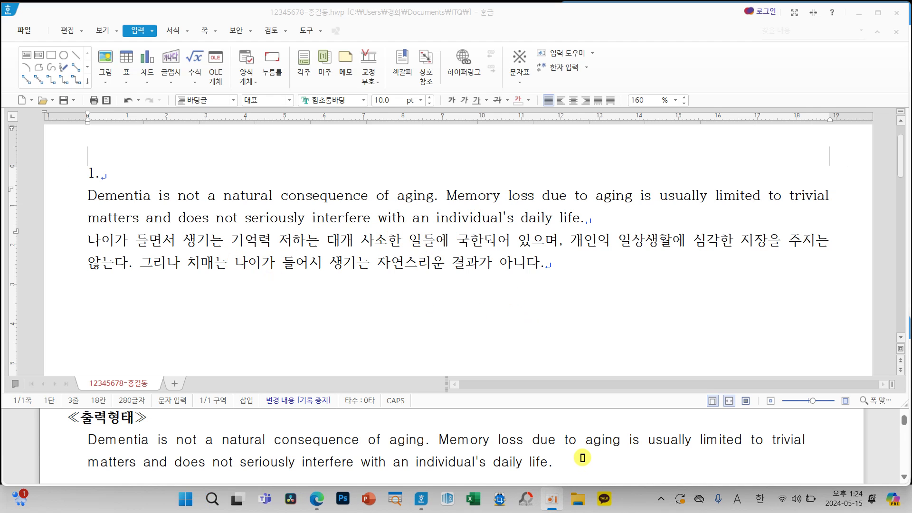
pyautogui.scroll(-1, 582, 457)
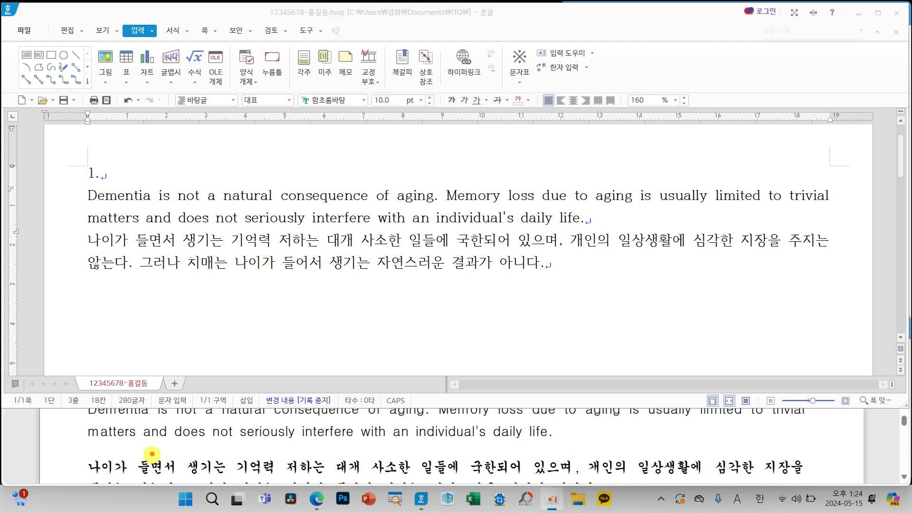
pyautogui.moveTo(80, 440)
pyautogui.mouseDown()
pyautogui.moveTo(110, 449)
pyautogui.moveTo(69, 460)
pyautogui.mouseUp()
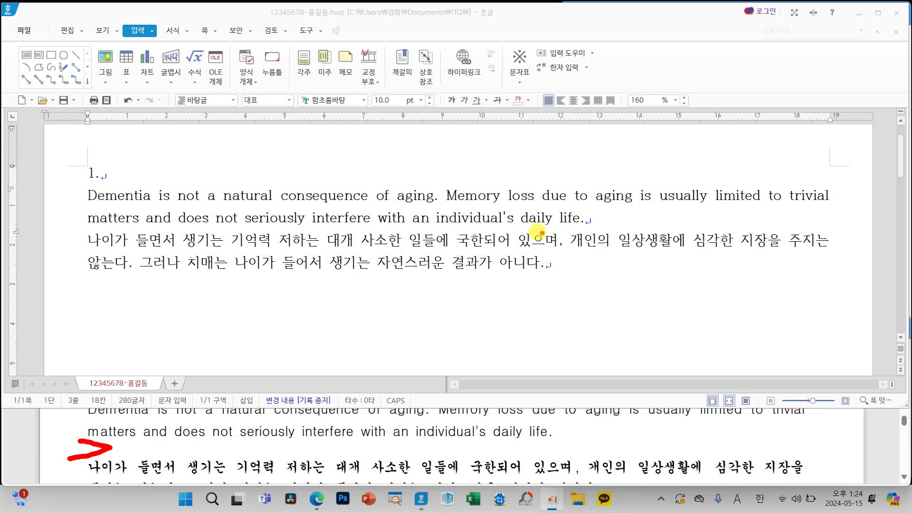
pyautogui.moveTo(594, 211)
pyautogui.mouseDown()
pyautogui.moveTo(583, 230)
pyautogui.moveTo(599, 244)
pyautogui.mouseUp()
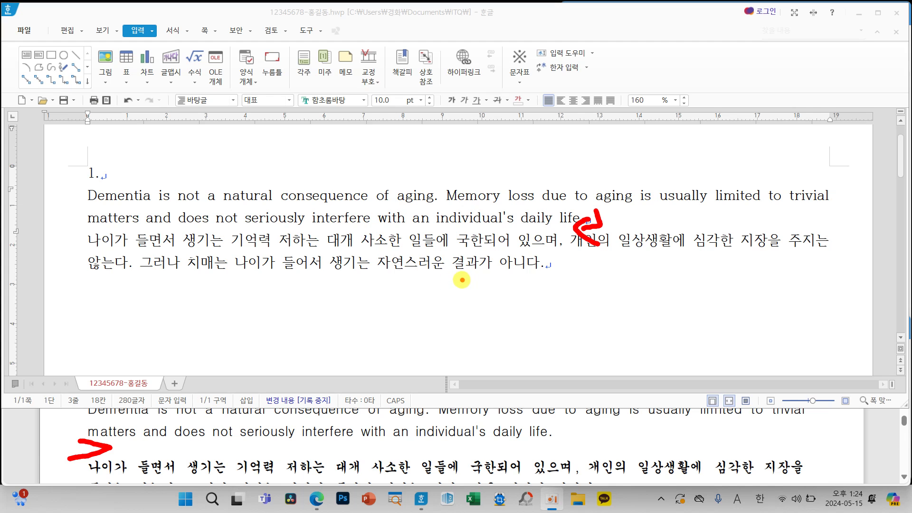
pyautogui.press('Escape')
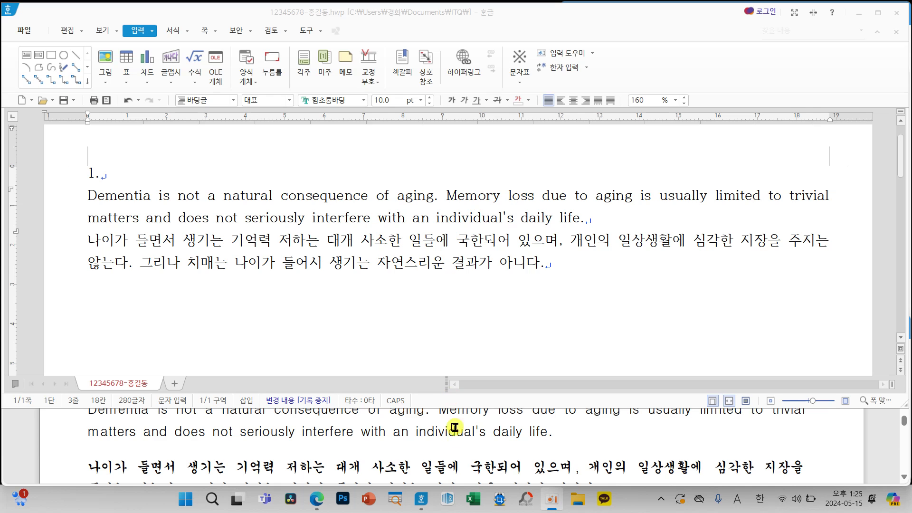
pyautogui.scroll(-5, 457, 439)
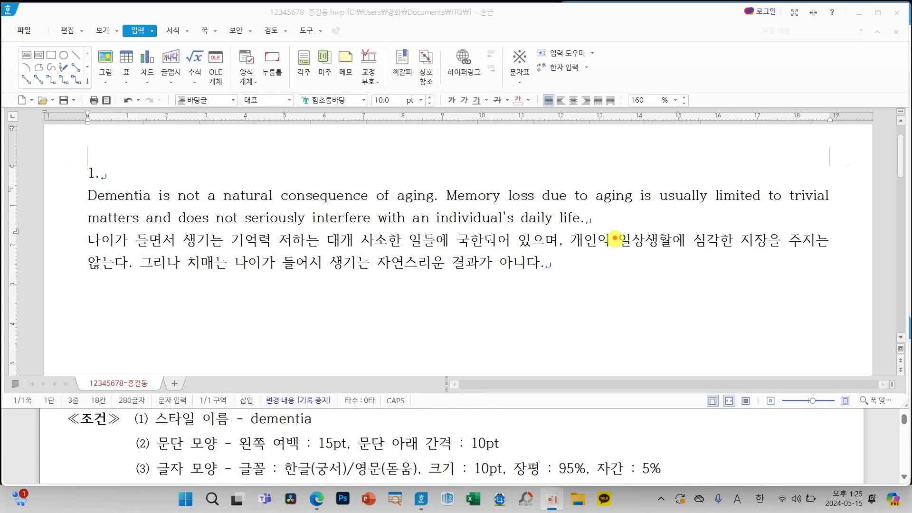
pyautogui.moveTo(602, 214)
pyautogui.mouseDown()
pyautogui.moveTo(589, 211)
pyautogui.moveTo(584, 236)
pyautogui.moveTo(603, 217)
pyautogui.moveTo(602, 230)
pyautogui.mouseUp()
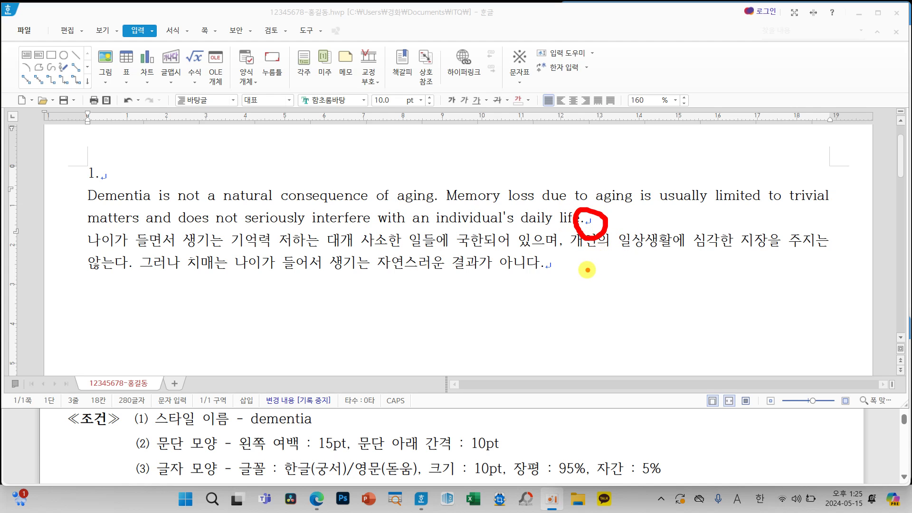
pyautogui.moveTo(553, 273)
pyautogui.mouseDown()
pyautogui.moveTo(546, 252)
pyautogui.moveTo(561, 279)
pyautogui.mouseUp()
pyautogui.moveTo(534, 259)
pyautogui.mouseDown()
pyautogui.moveTo(399, 257)
pyautogui.moveTo(117, 78)
pyautogui.moveTo(96, 49)
pyautogui.moveTo(126, 26)
pyautogui.moveTo(78, 24)
pyautogui.moveTo(118, 25)
pyautogui.mouseUp()
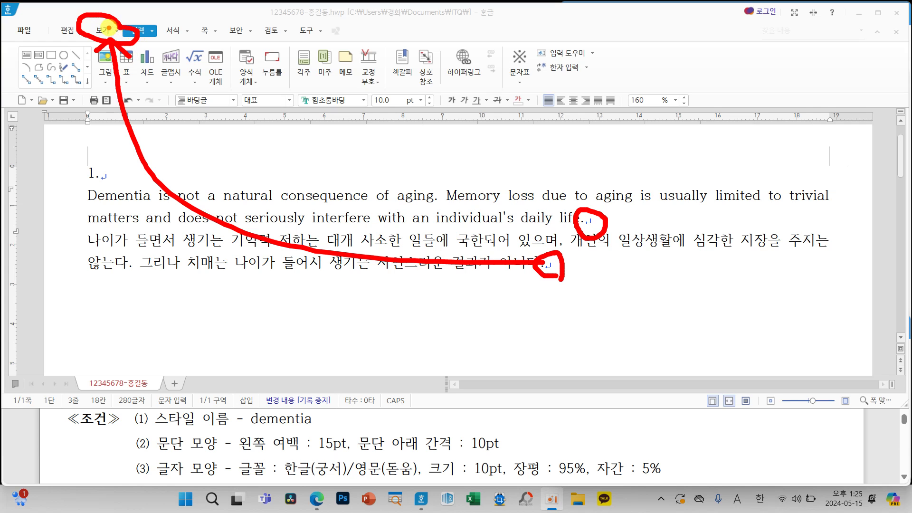
pyautogui.click(105, 31)
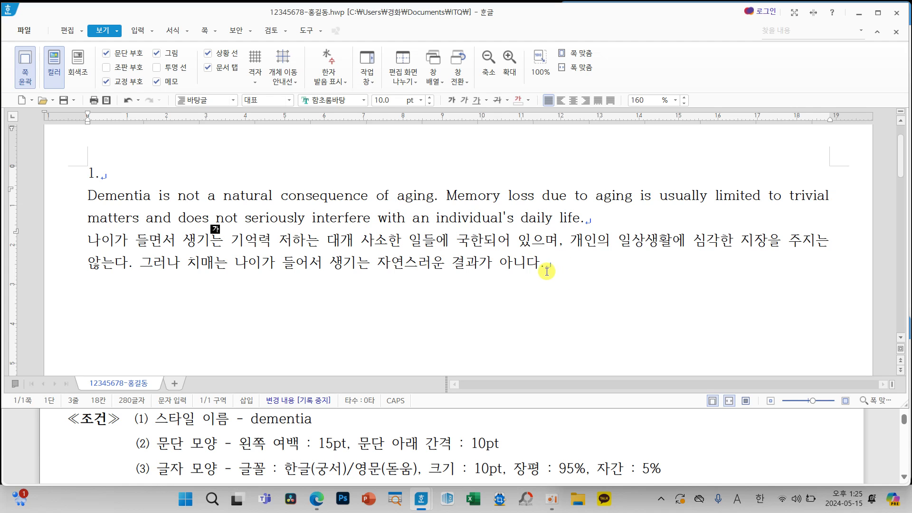
pyautogui.click(137, 31)
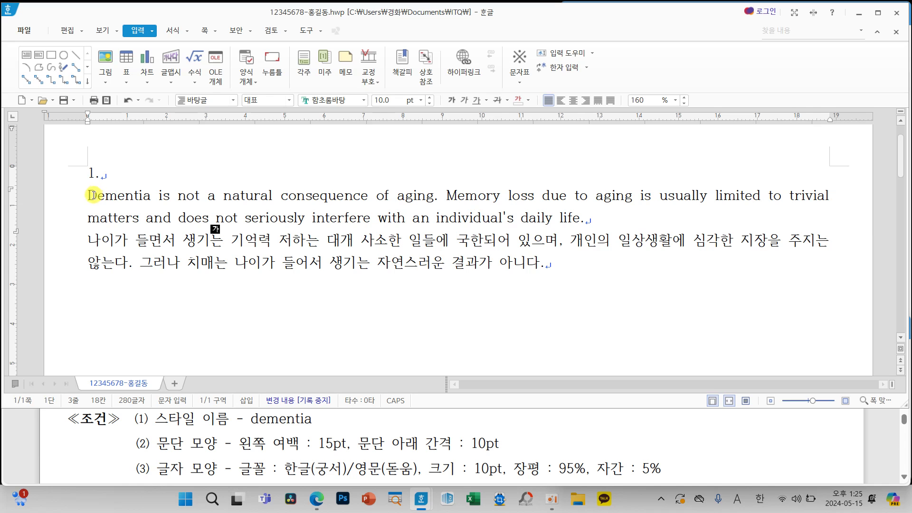
# Select the English and Korean paragraphs below "1." and start adding a new paragraph style named "dementia".
pyautogui.moveTo(91, 195); pyautogui.dragTo(563, 268)
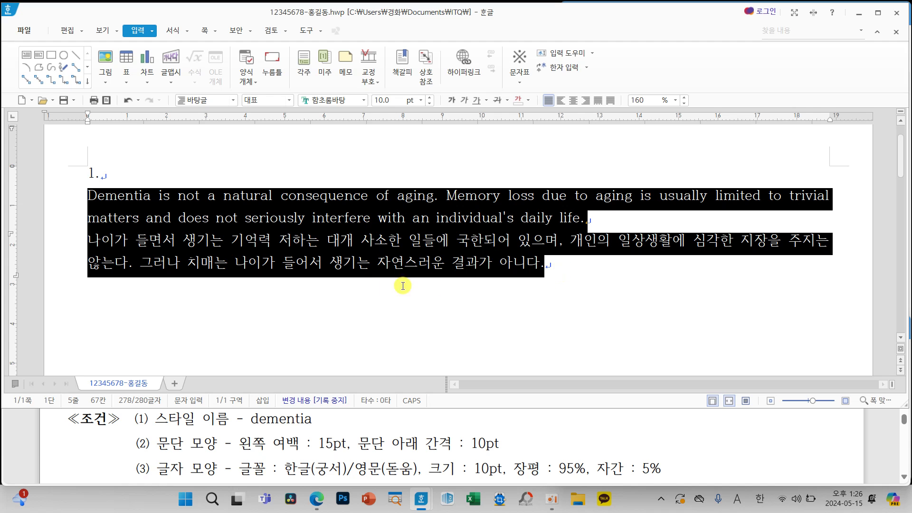
pyautogui.moveTo(336, 252); pyautogui.dragTo(338, 332)
pyautogui.moveTo(334, 250); pyautogui.dragTo(387, 248)
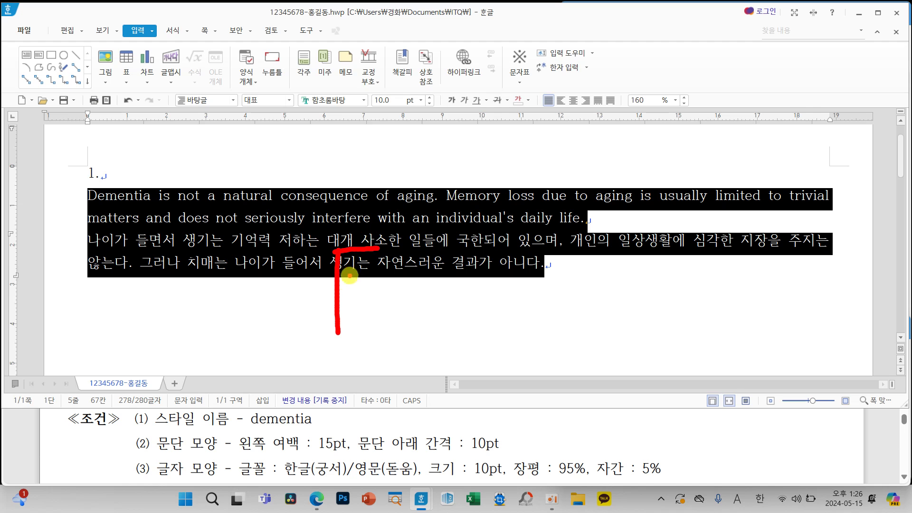
pyautogui.moveTo(337, 287); pyautogui.dragTo(370, 287)
pyautogui.moveTo(419, 261)
pyautogui.mouseDown()
pyautogui.moveTo(388, 312)
pyautogui.moveTo(418, 299)
pyautogui.moveTo(389, 300)
pyautogui.mouseUp()
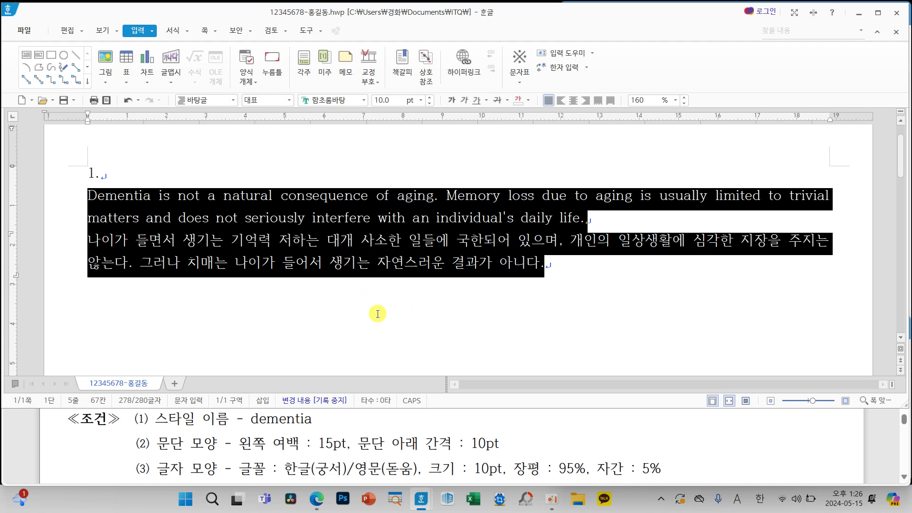
pyautogui.press('F6')
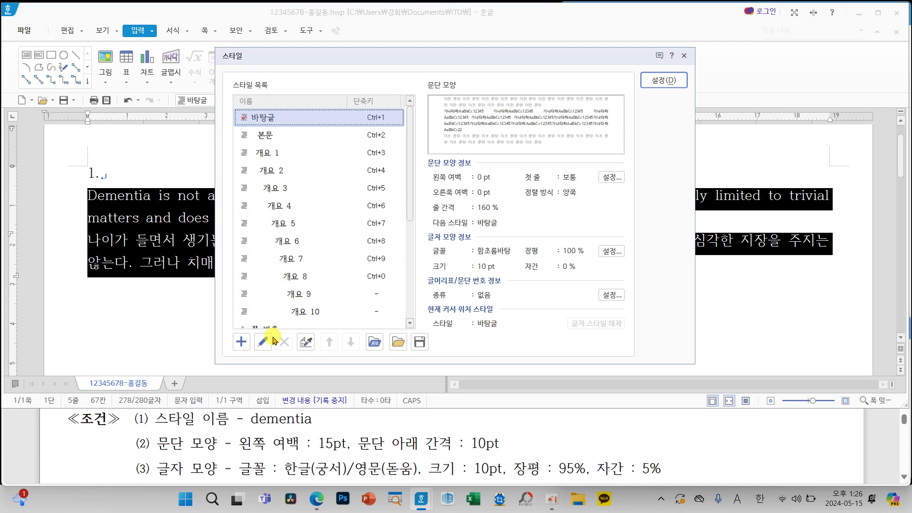
pyautogui.click(242, 344)
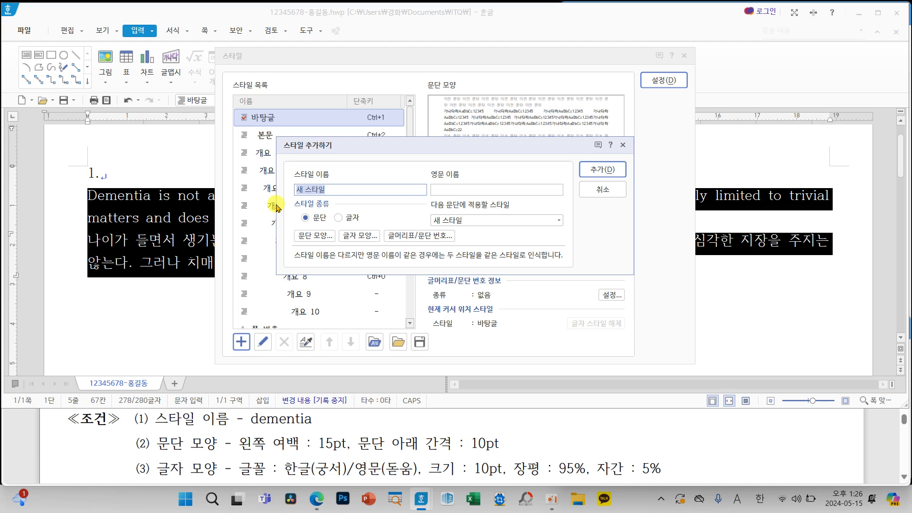
pyautogui.write('dementia')
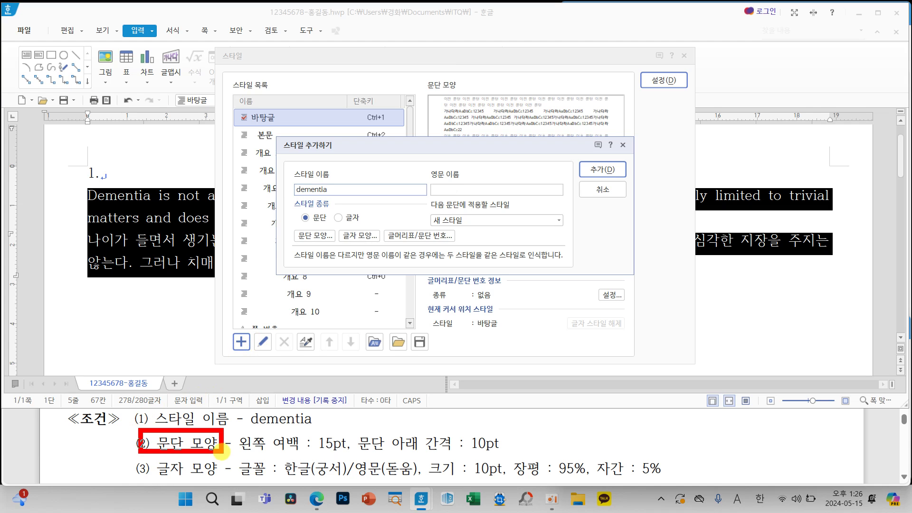
# Set the dementia style's paragraph shape to a left margin of 15 pt and spacing below the paragraph of 10 pt.
pyautogui.moveTo(169, 433); pyautogui.dragTo(190, 354)
pyautogui.moveTo(283, 234)
pyautogui.mouseDown()
pyautogui.moveTo(303, 236)
pyautogui.moveTo(291, 252)
pyautogui.mouseUp()
pyautogui.moveTo(143, 457)
pyautogui.mouseDown()
pyautogui.moveTo(222, 482)
pyautogui.moveTo(284, 433)
pyautogui.moveTo(367, 245)
pyautogui.moveTo(386, 267)
pyautogui.mouseUp()
pyautogui.press('Escape')
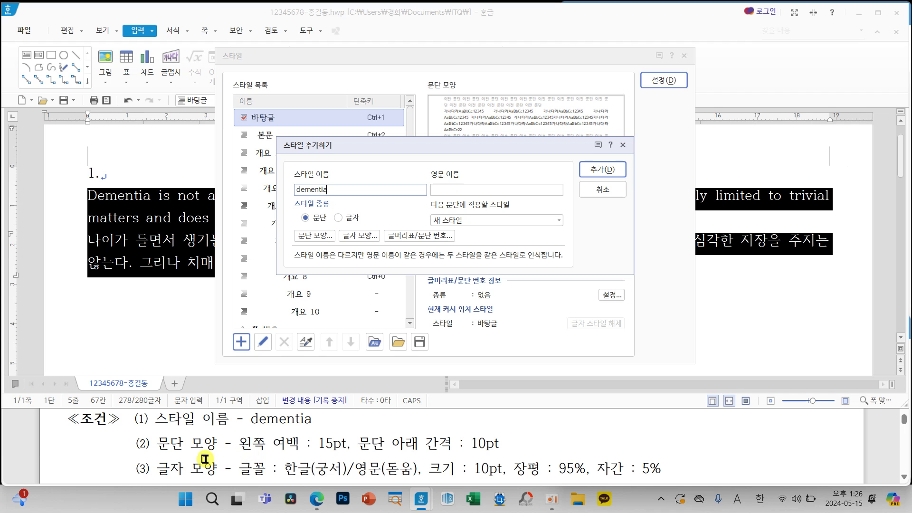
pyautogui.click(308, 236)
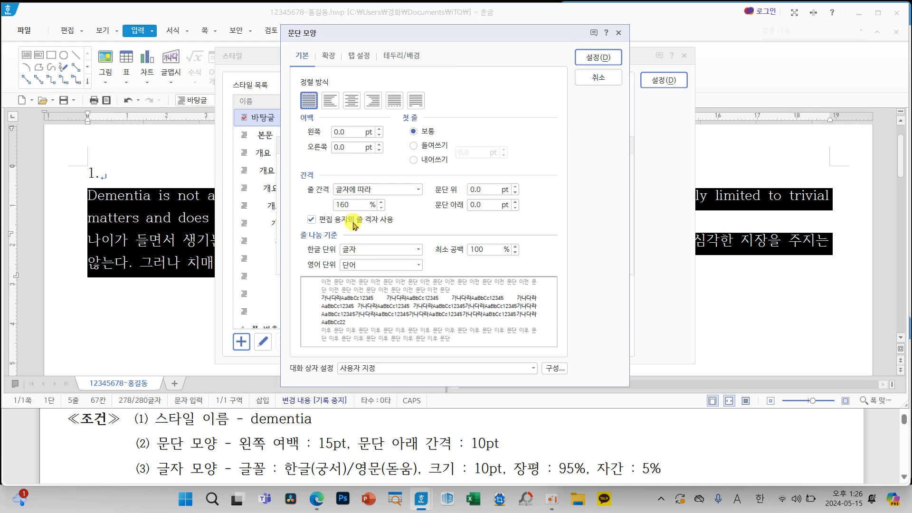
pyautogui.click(345, 133)
pyautogui.write('15')
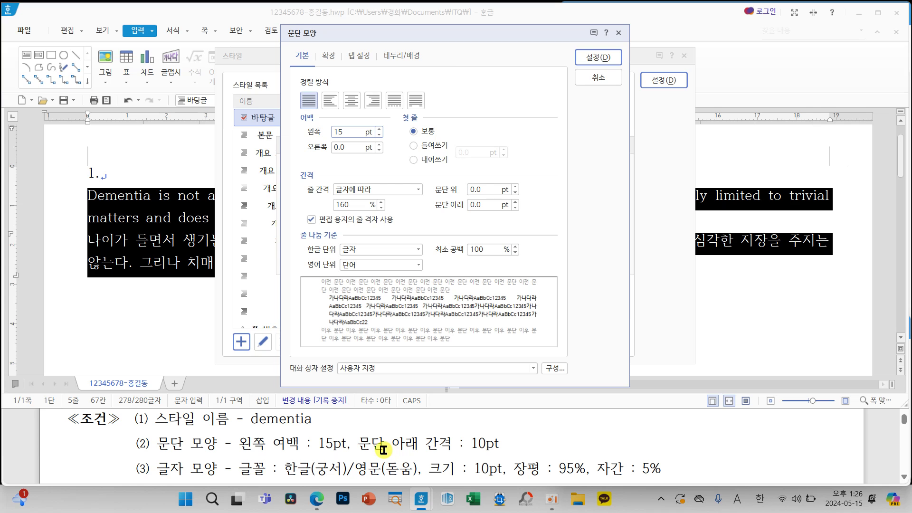
pyautogui.moveTo(347, 426)
pyautogui.mouseDown()
pyautogui.moveTo(408, 451)
pyautogui.moveTo(516, 458)
pyautogui.moveTo(559, 333)
pyautogui.moveTo(475, 192)
pyautogui.moveTo(476, 205)
pyautogui.moveTo(518, 202)
pyautogui.mouseUp()
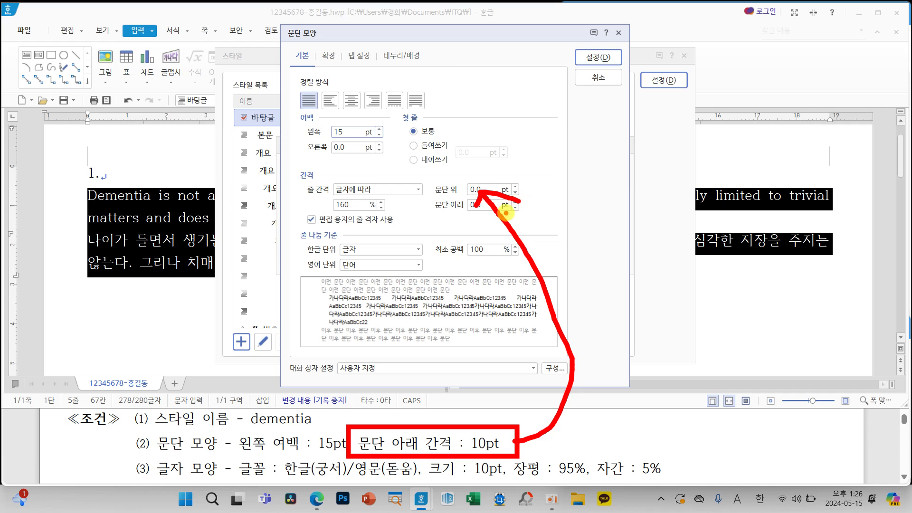
pyautogui.press('Escape')
pyautogui.click(479, 204)
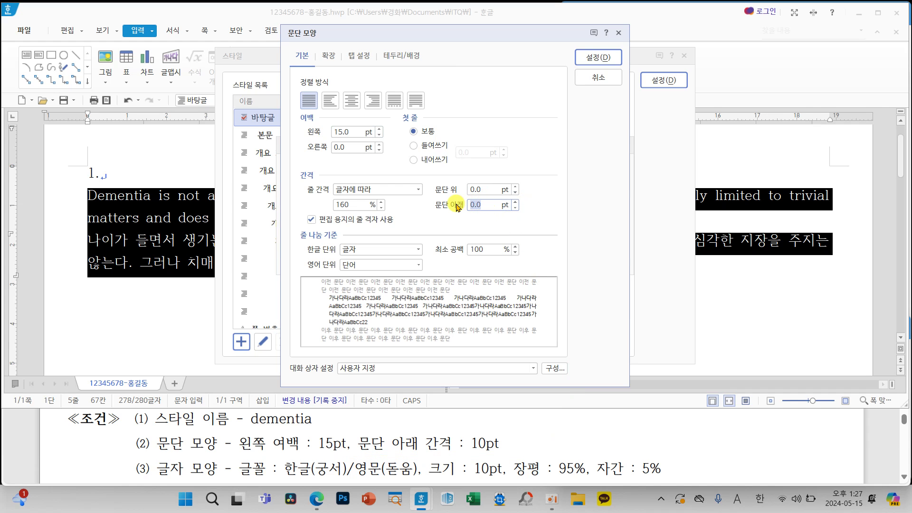
pyautogui.write('10')
pyautogui.moveTo(423, 191); pyautogui.dragTo(542, 222)
pyautogui.moveTo(354, 425); pyautogui.dragTo(512, 458)
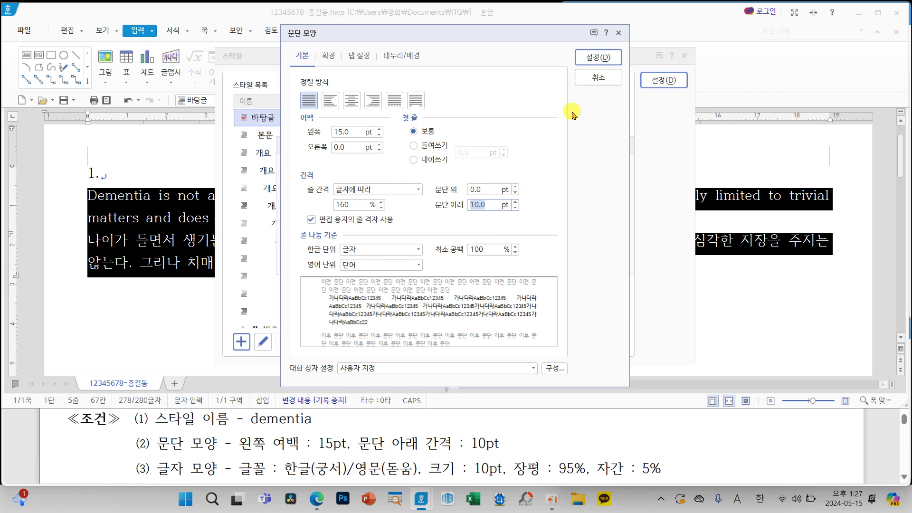
pyautogui.click(590, 58)
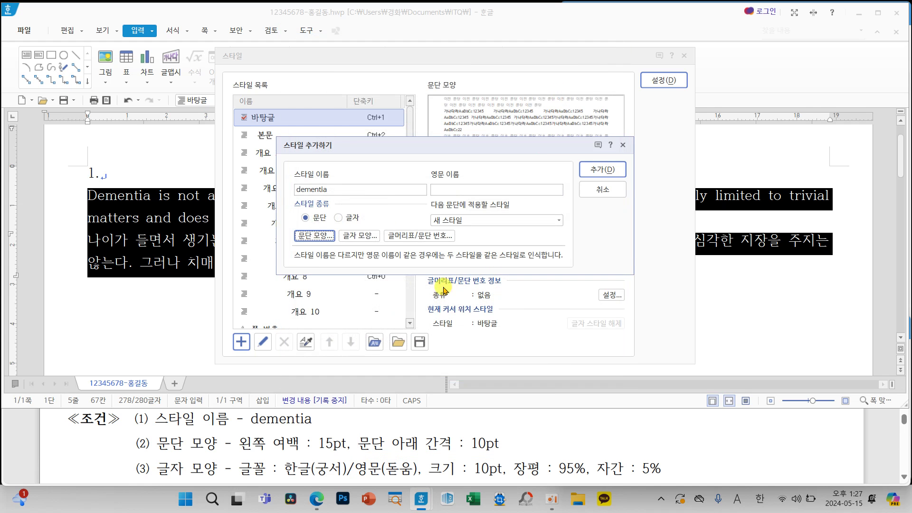
# Open the dementia style's character shape settings and highlight "(2) 문단 모양 - 왼쪽 여백 :" and "장평 : 95%, 자간 : 5%" in the PDF conditions.
pyautogui.click(358, 235)
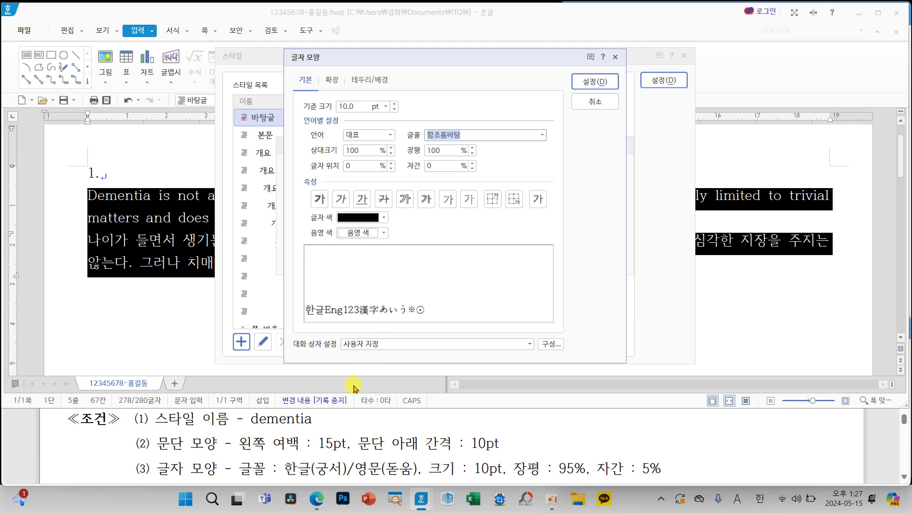
pyautogui.click(308, 419)
pyautogui.moveTo(310, 445); pyautogui.dragTo(136, 444)
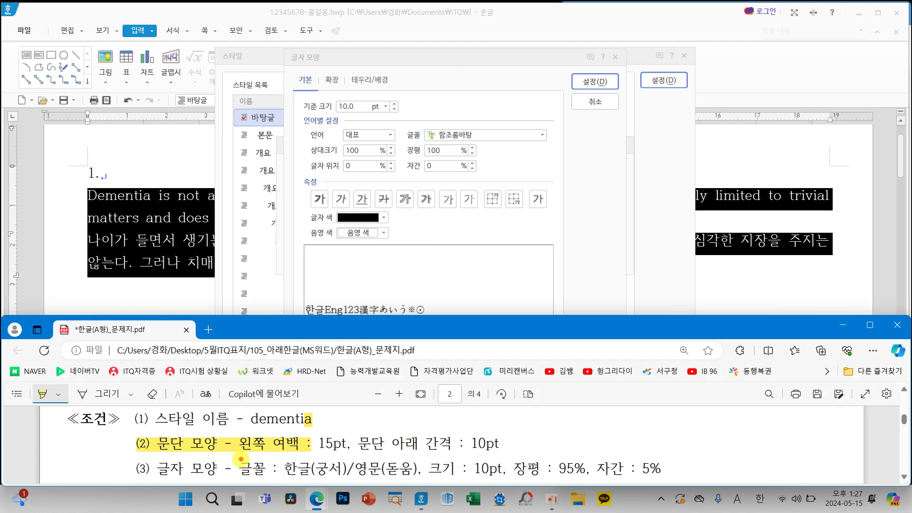
pyautogui.moveTo(234, 456); pyautogui.dragTo(421, 481)
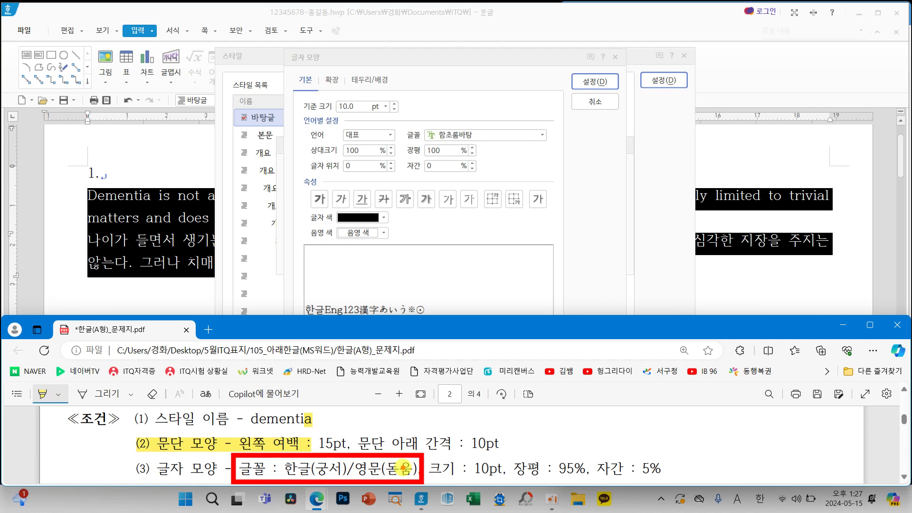
pyautogui.press('Escape')
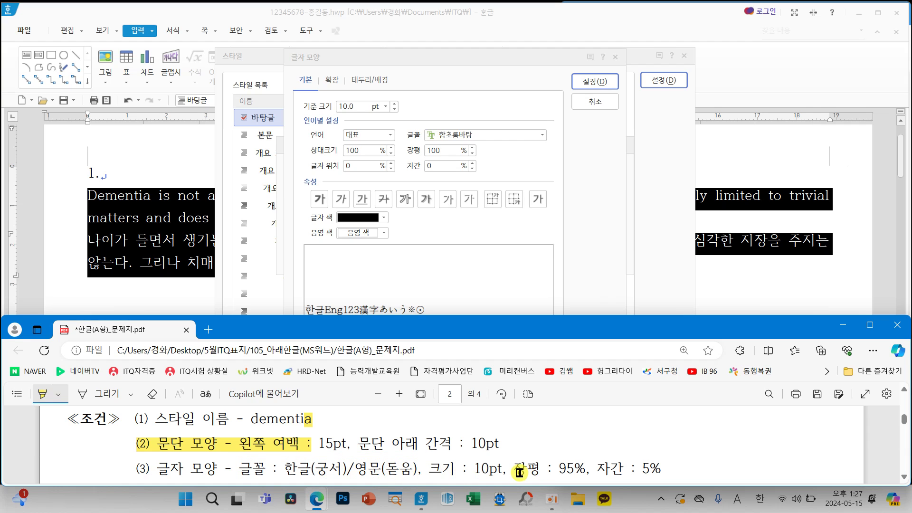
pyautogui.moveTo(512, 473); pyautogui.dragTo(663, 468)
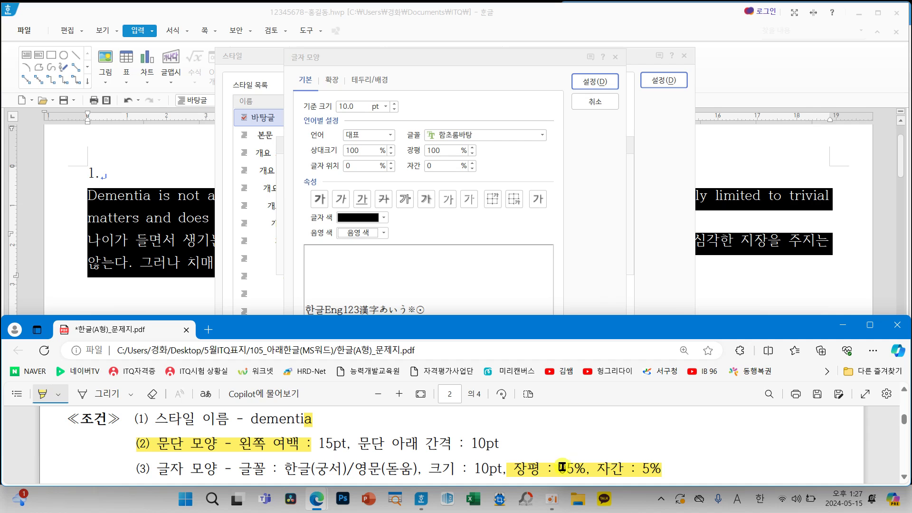
# Set the dementia style's character width (장평) to 95% and letter spacing (자간) to 5%, with the language at 대표.
pyautogui.click(448, 151)
pyautogui.moveTo(449, 151); pyautogui.dragTo(407, 155)
pyautogui.write('95')
pyautogui.click(446, 167)
pyautogui.moveTo(446, 166); pyautogui.dragTo(419, 170)
pyautogui.write('5')
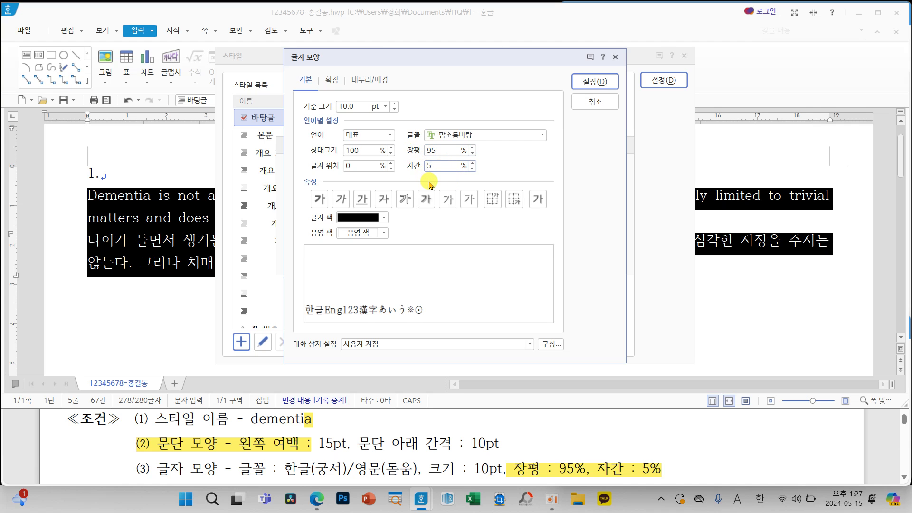
pyautogui.moveTo(404, 140)
pyautogui.mouseDown()
pyautogui.moveTo(489, 177)
pyautogui.moveTo(432, 195)
pyautogui.moveTo(340, 394)
pyautogui.moveTo(326, 471)
pyautogui.moveTo(379, 442)
pyautogui.mouseUp()
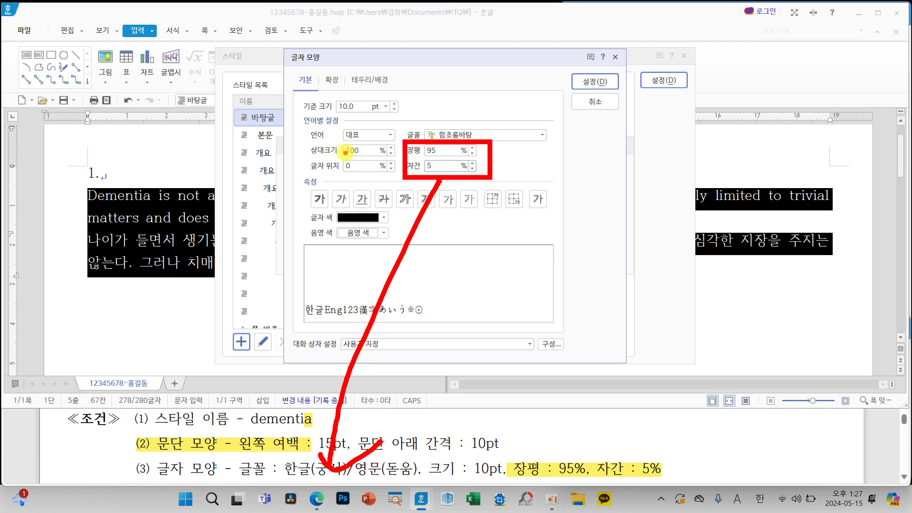
pyautogui.press('Escape')
# Set the dementia style's font for Korean text (한글) to 궁서.
pyautogui.click(353, 135)
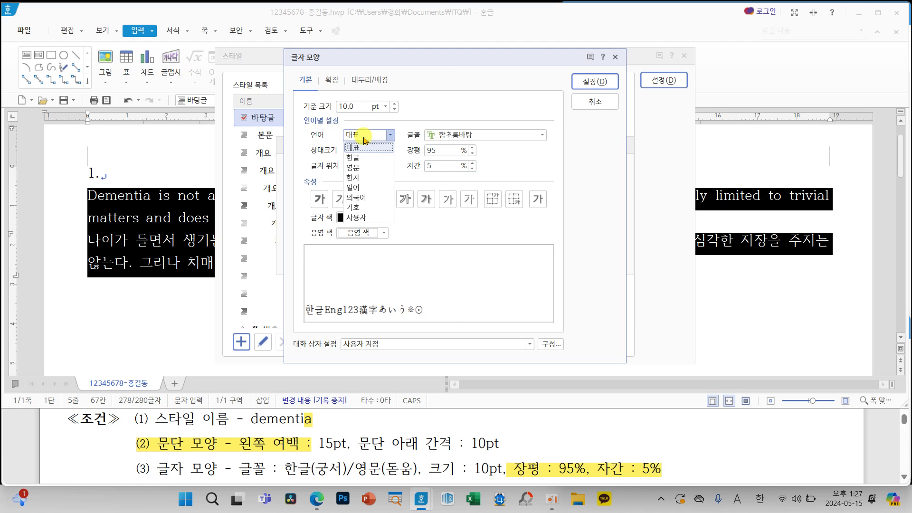
pyautogui.click(361, 160)
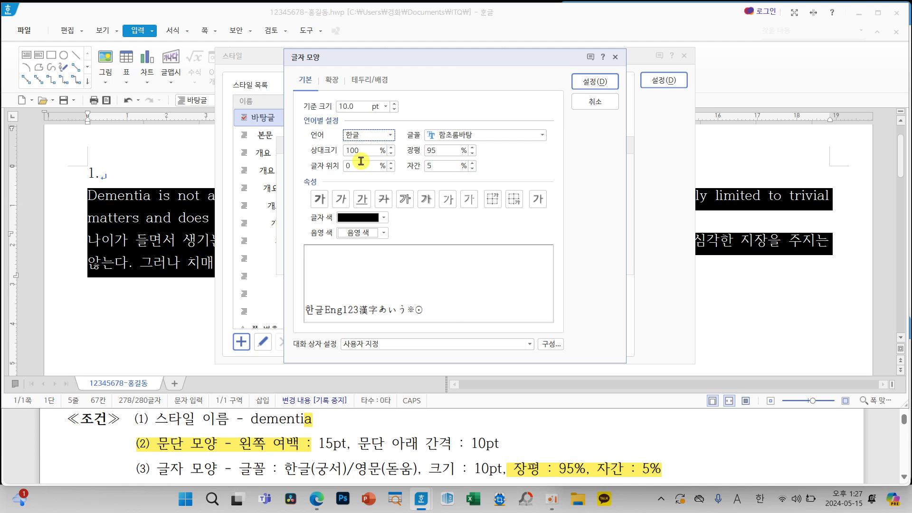
pyautogui.click(542, 136)
pyautogui.moveTo(540, 196); pyautogui.dragTo(540, 142)
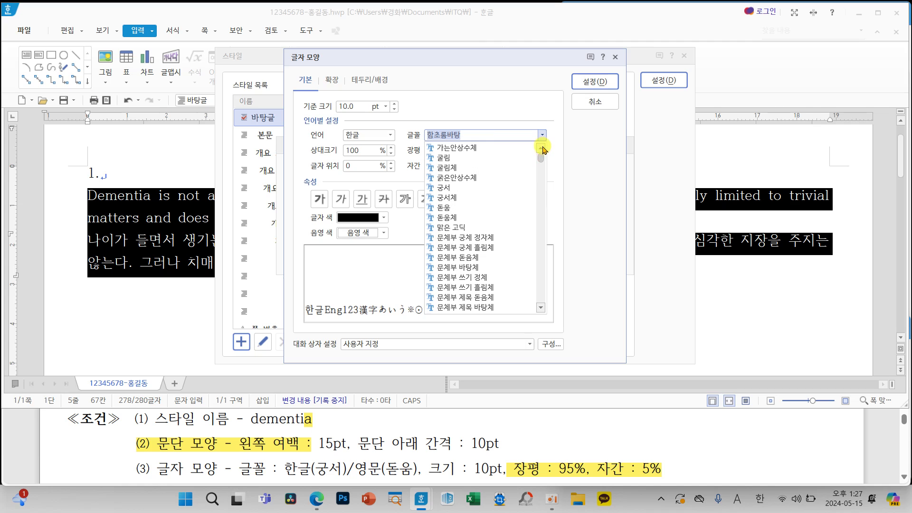
pyautogui.click(473, 188)
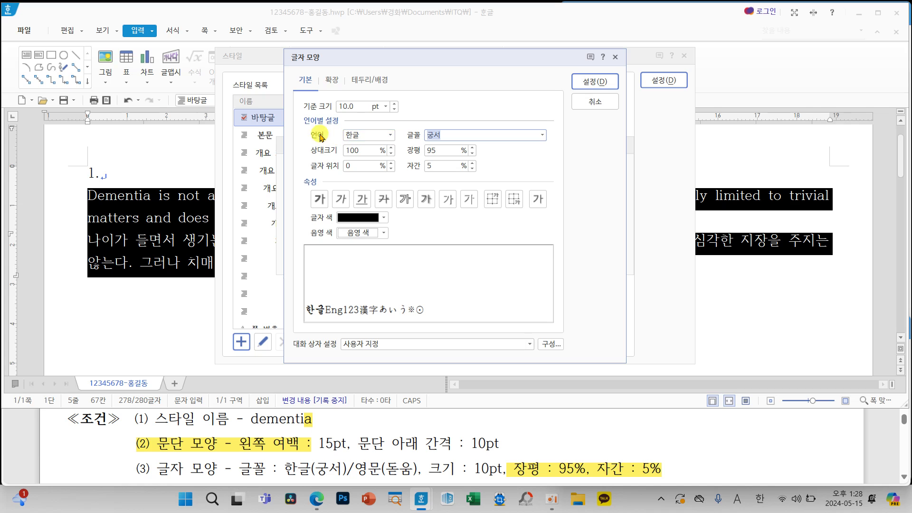
# Set the dementia style's font for English text (영문) to 돋움 and accept the character shape settings.
pyautogui.click(391, 136)
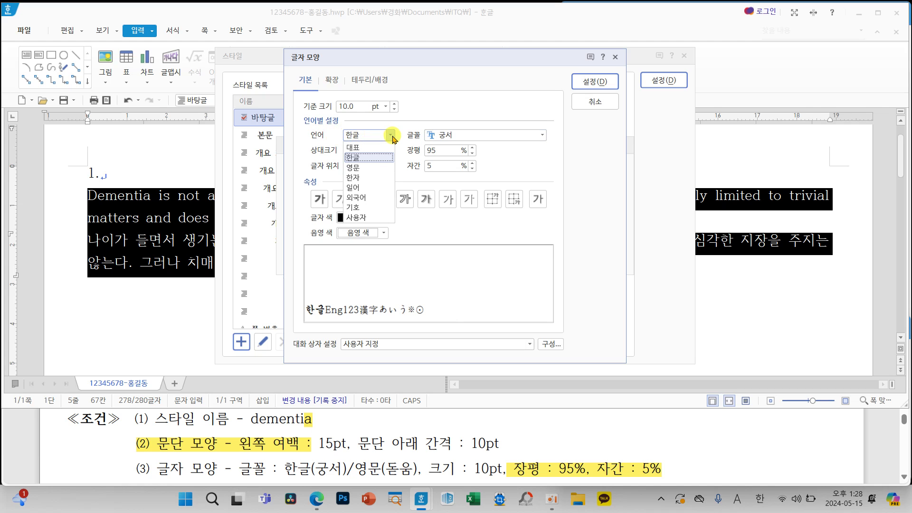
pyautogui.click(361, 168)
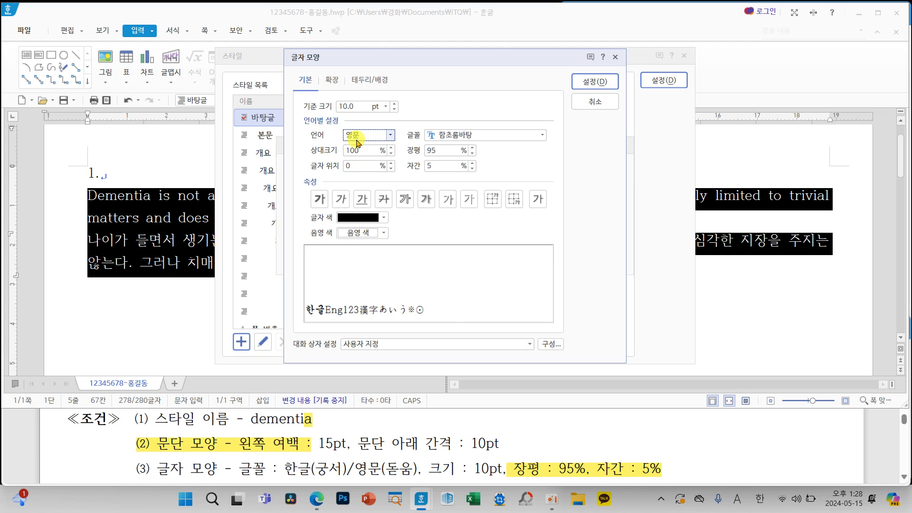
pyautogui.click(542, 136)
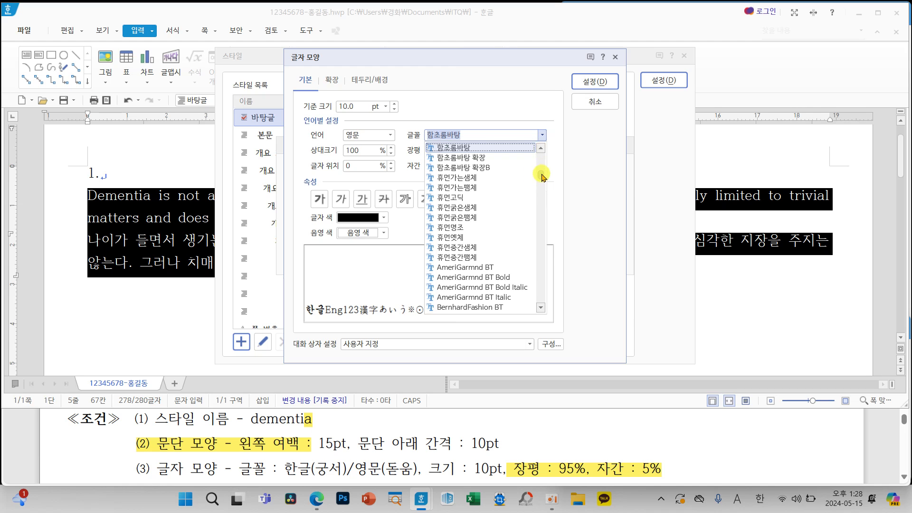
pyautogui.scroll(1, 543, 177)
pyautogui.click(448, 208)
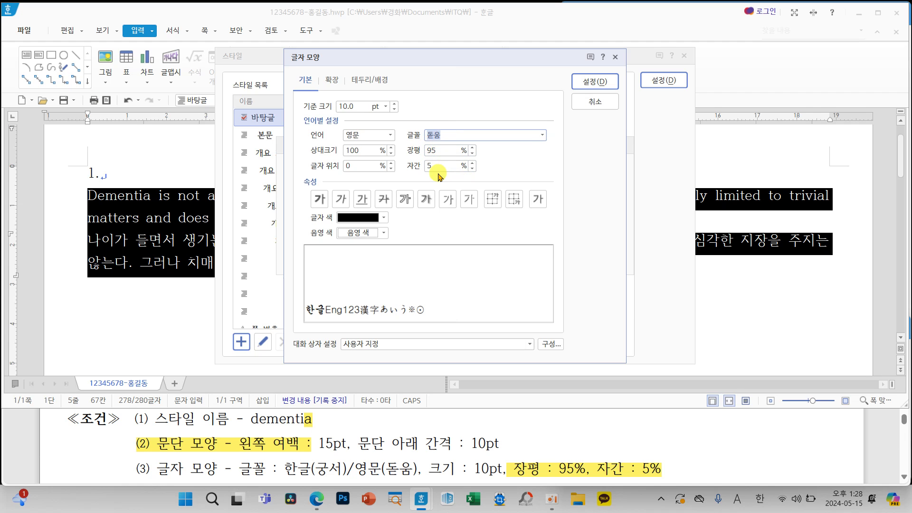
pyautogui.click(591, 83)
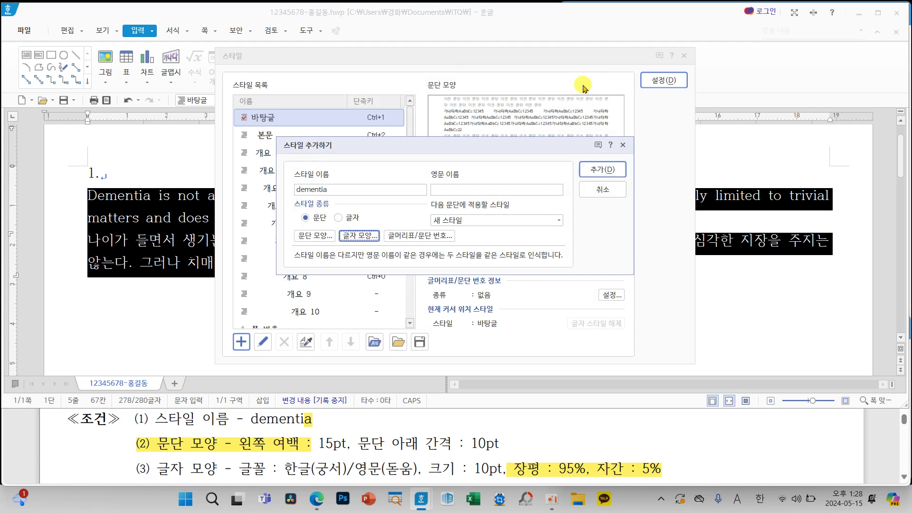
# Add the dementia style and apply it to the two selected paragraphs, comparing them with the PDF's 출력형태 sample.
pyautogui.click(599, 170)
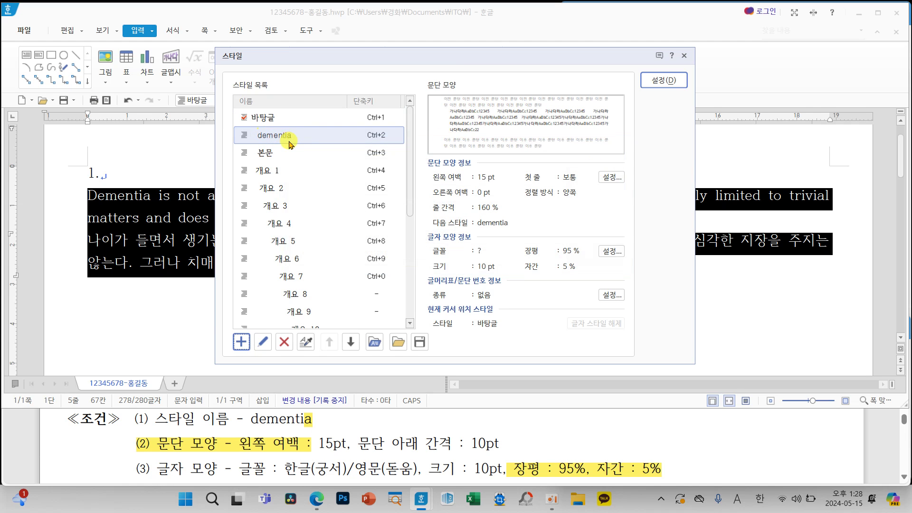
pyautogui.moveTo(236, 122); pyautogui.dragTo(310, 146)
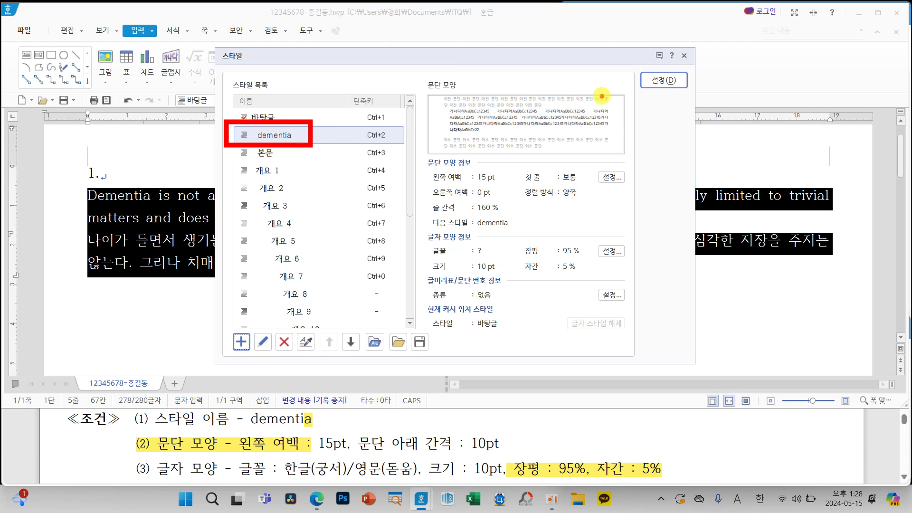
pyautogui.moveTo(694, 92); pyautogui.dragTo(678, 101)
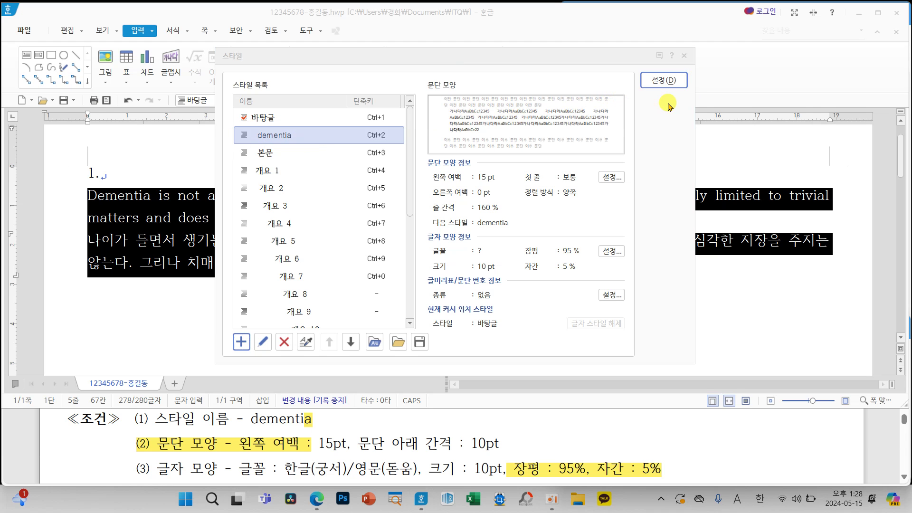
pyautogui.click(665, 79)
pyautogui.click(662, 291)
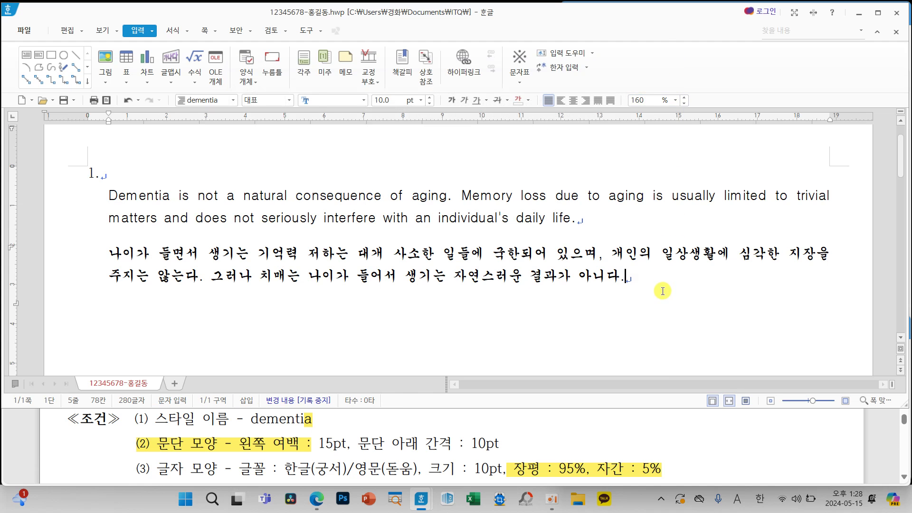
pyautogui.scroll(-5, 736, 444)
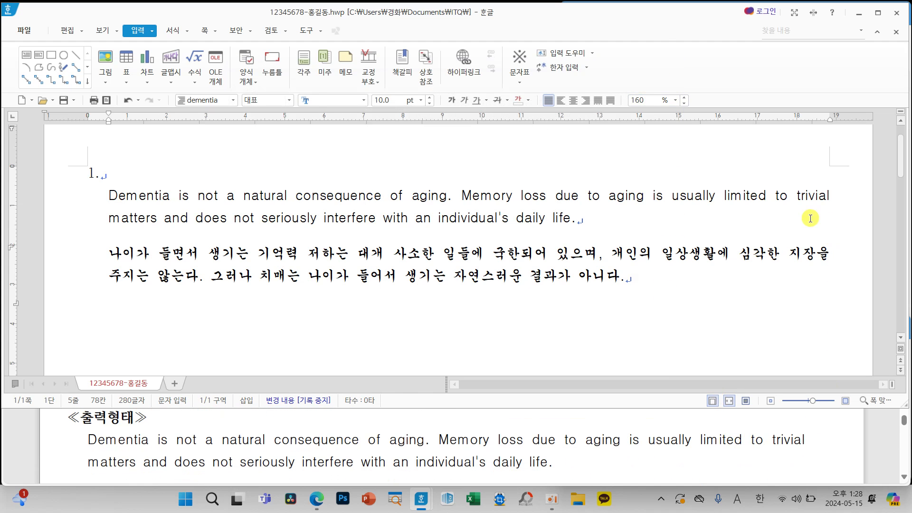
pyautogui.scroll(-2, 796, 458)
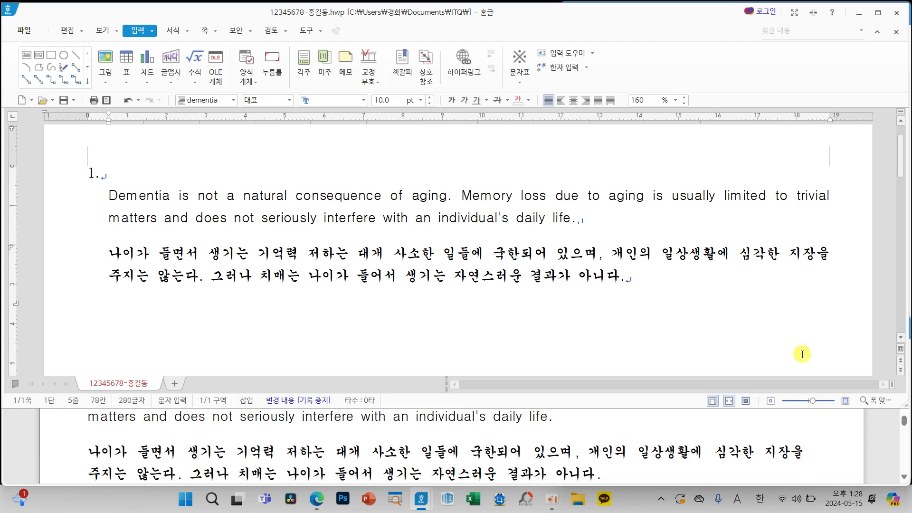
# Deselect the styled question 1 paragraphs, check the spacing between them against the PDF sample, and save the document.
pyautogui.click(818, 285)
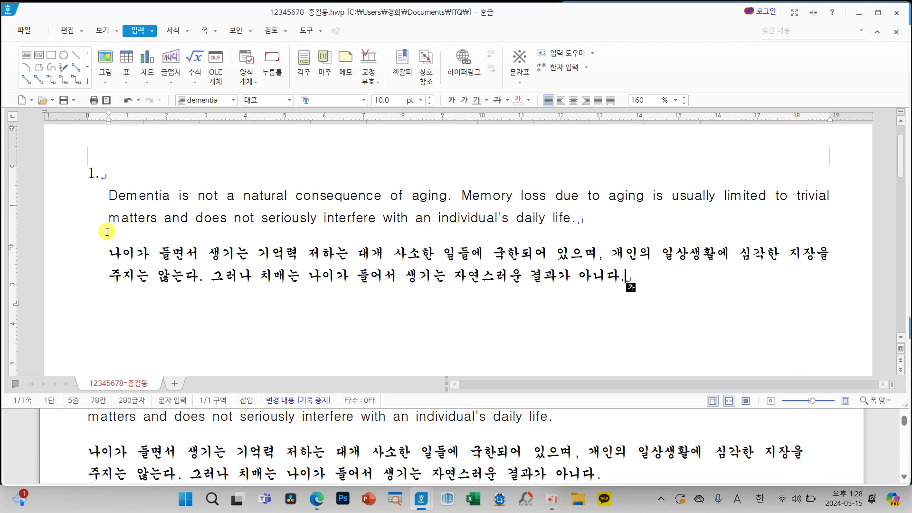
pyautogui.moveTo(98, 226)
pyautogui.mouseDown()
pyautogui.moveTo(137, 238)
pyautogui.moveTo(102, 247)
pyautogui.mouseUp()
pyautogui.moveTo(74, 420); pyautogui.dragTo(126, 432)
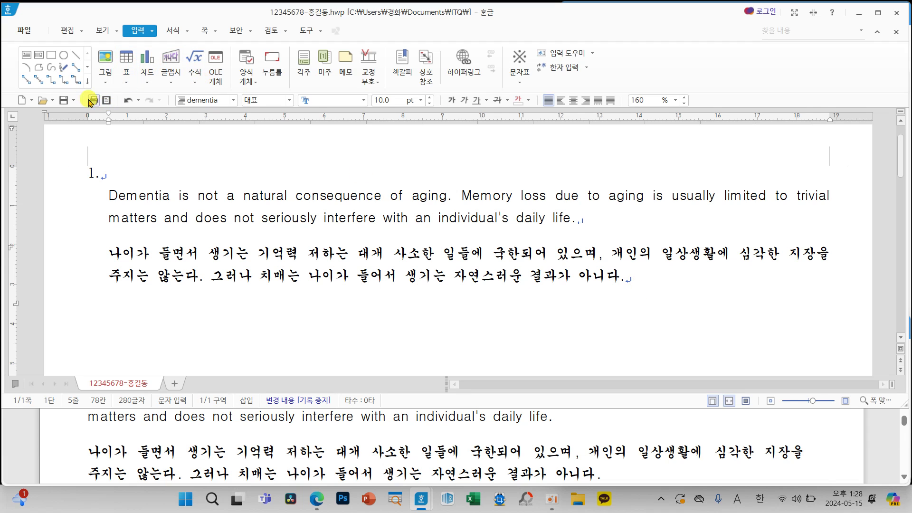
pyautogui.click(63, 101)
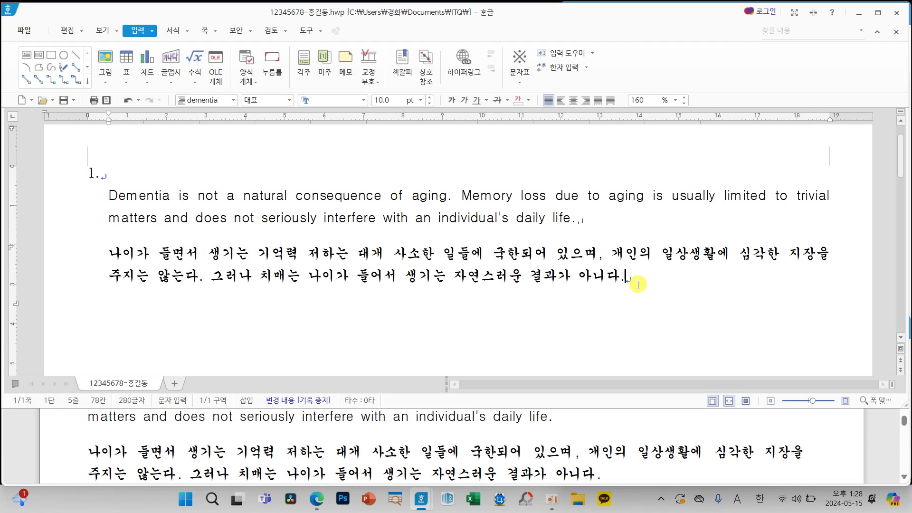
# Add a new line after the Korean paragraph and set its style to 바탕글 instead of dementia.
pyautogui.press('Return')
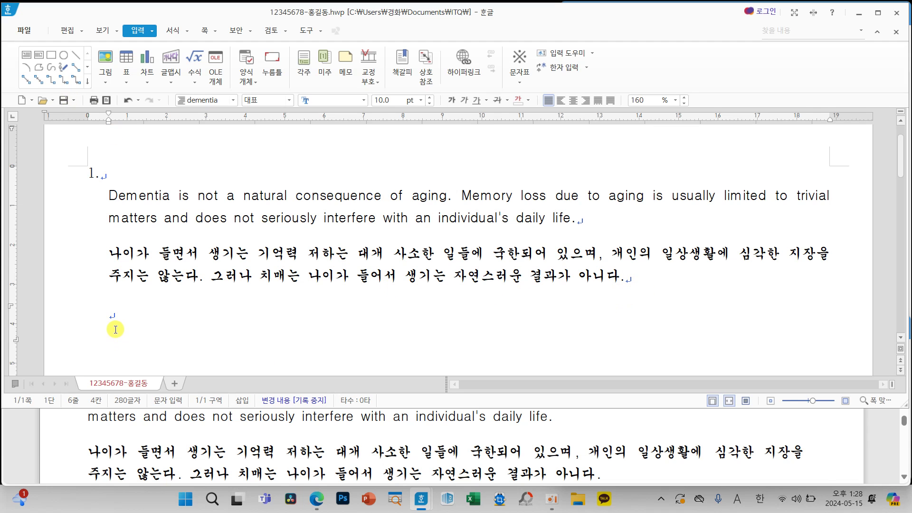
pyautogui.moveTo(134, 319)
pyautogui.mouseDown()
pyautogui.moveTo(138, 327)
pyautogui.moveTo(125, 308)
pyautogui.moveTo(194, 118)
pyautogui.moveTo(179, 126)
pyautogui.moveTo(214, 135)
pyautogui.mouseUp()
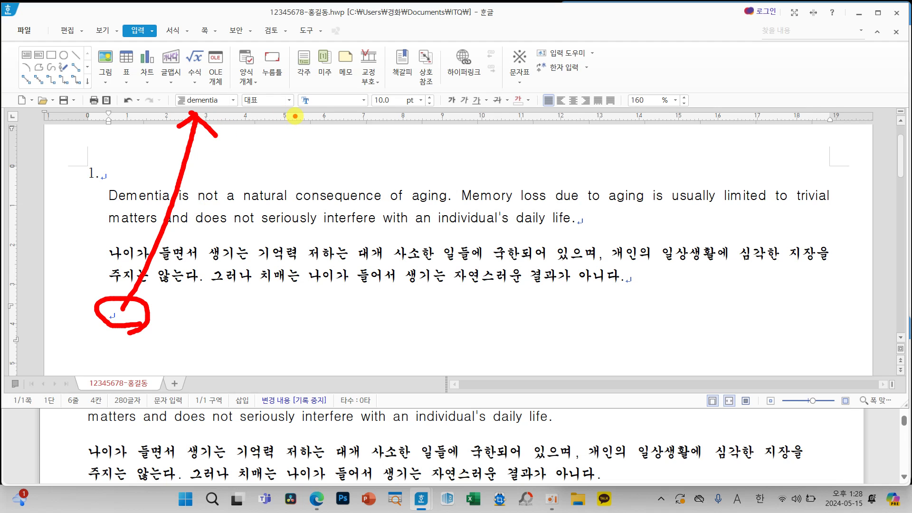
pyautogui.press('Escape')
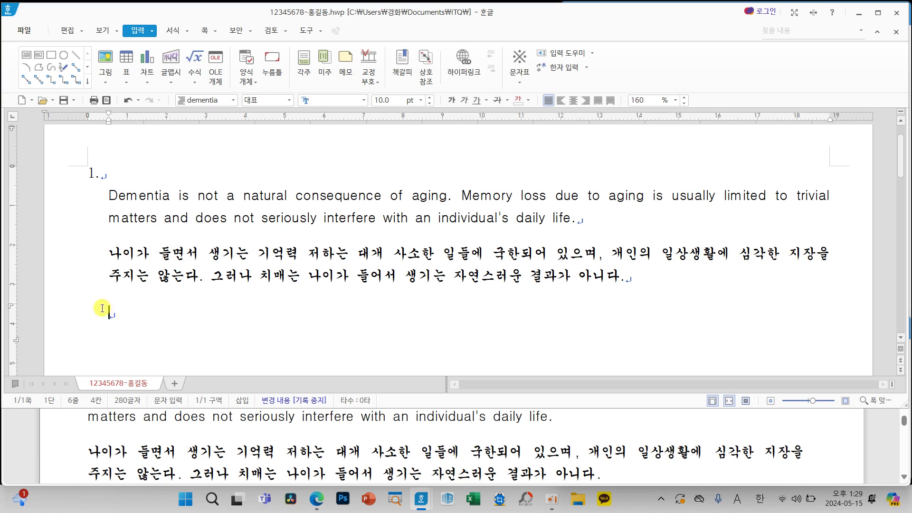
pyautogui.click(233, 100)
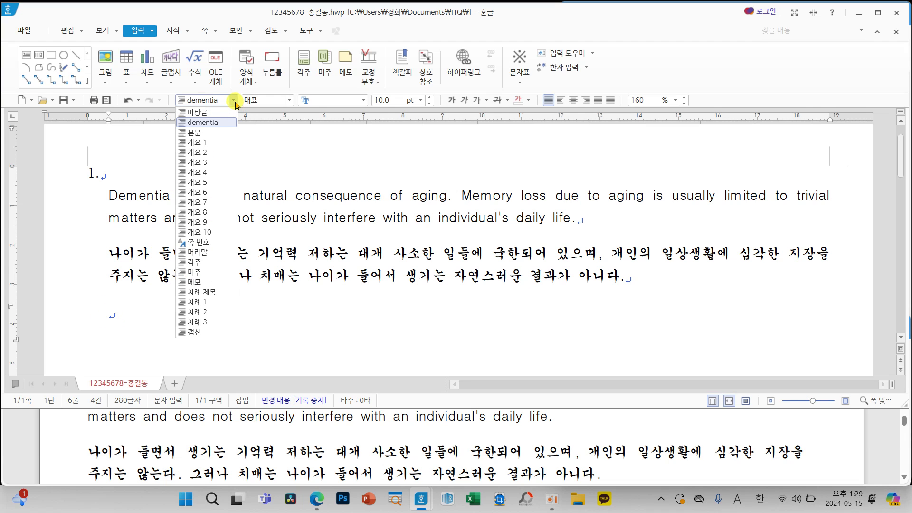
pyautogui.click(209, 113)
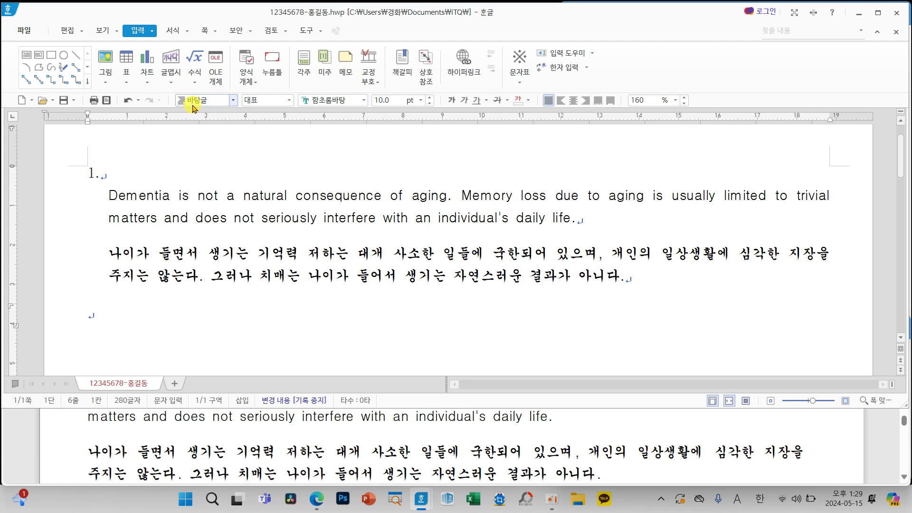
pyautogui.click(123, 252)
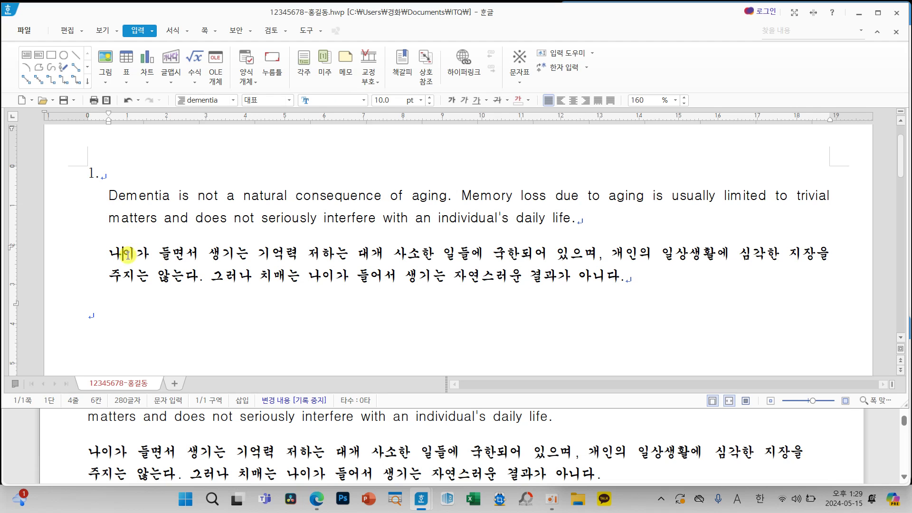
pyautogui.click(90, 314)
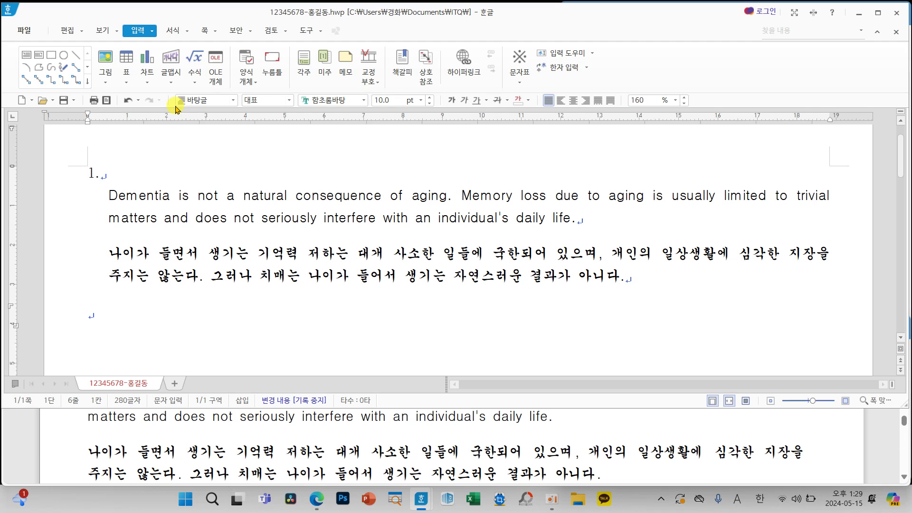
# Leave five blank lines after question 1, enter the number "2.", and start a new line under it.
pyautogui.press('Return')
pyautogui.press('Return')
pyautogui.press('Return')
pyautogui.press('Return')
pyautogui.press('Return')
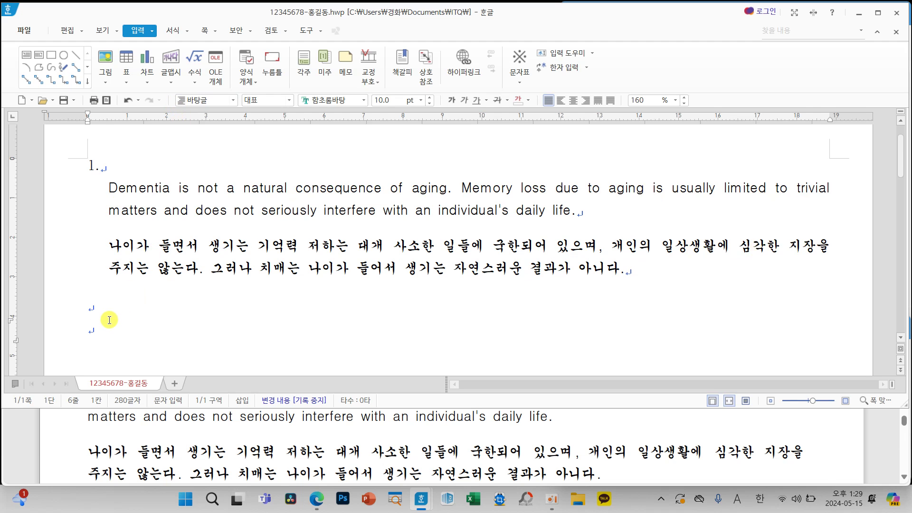
pyautogui.write('2')
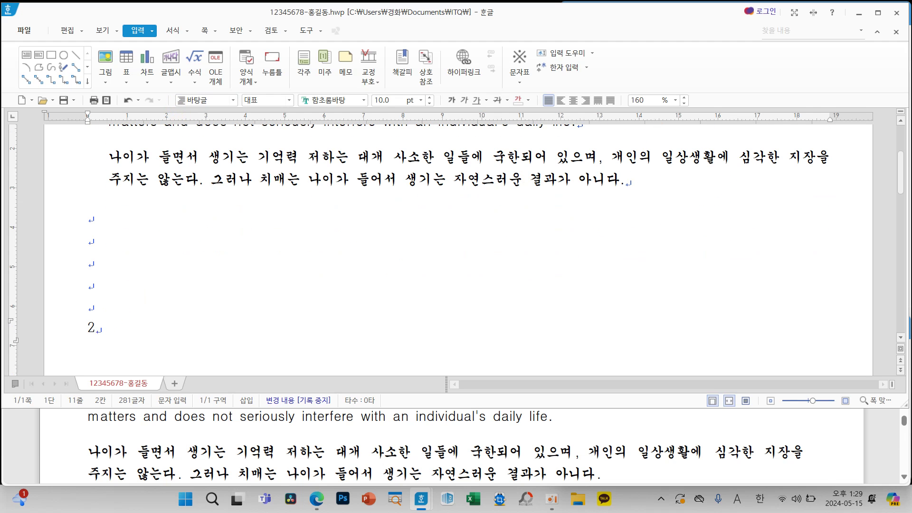
pyautogui.write('.')
pyautogui.press('Return')
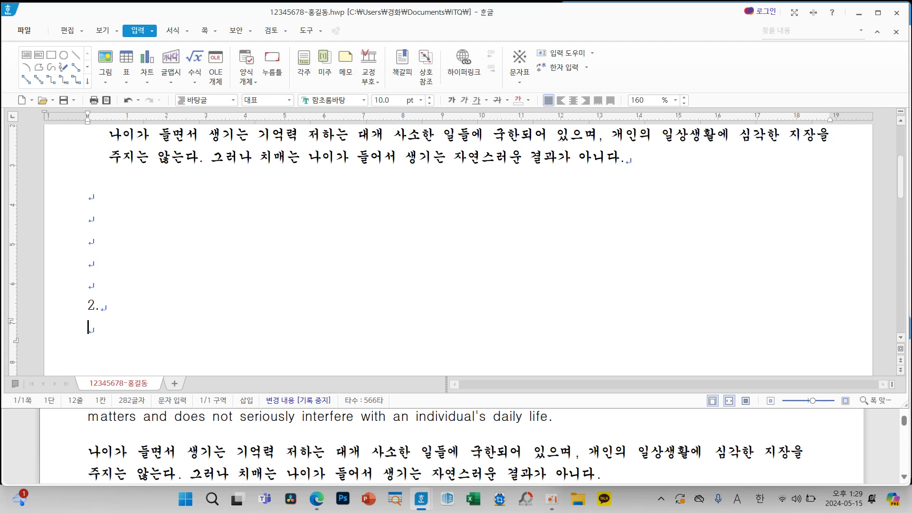
# Look up question 2 in the exam PDF, including its 표 조건 and the sample table.
pyautogui.scroll(-5, 236, 313)
pyautogui.scroll(3, 228, 316)
pyautogui.scroll(-2, 203, 309)
pyautogui.scroll(-2, 116, 289)
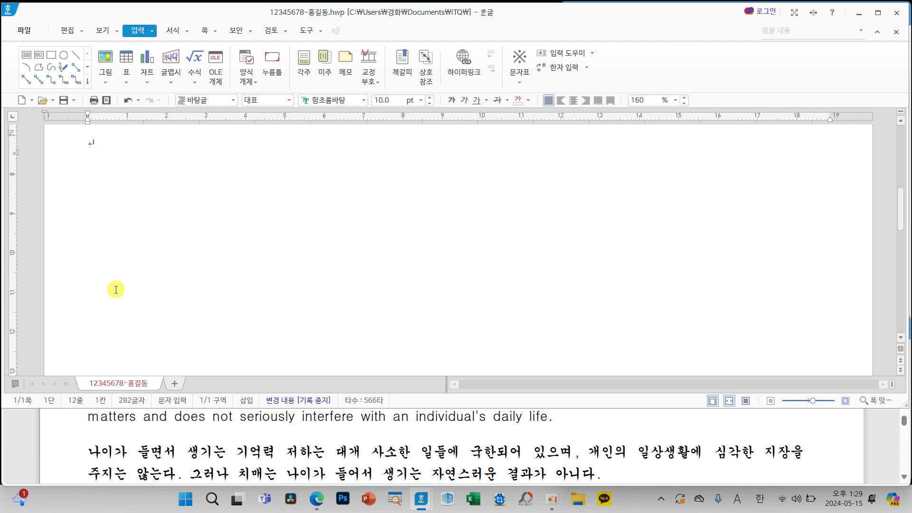
pyautogui.scroll(2, 116, 280)
pyautogui.scroll(-5, 332, 442)
pyautogui.scroll(1, 354, 447)
pyautogui.scroll(1, 354, 447)
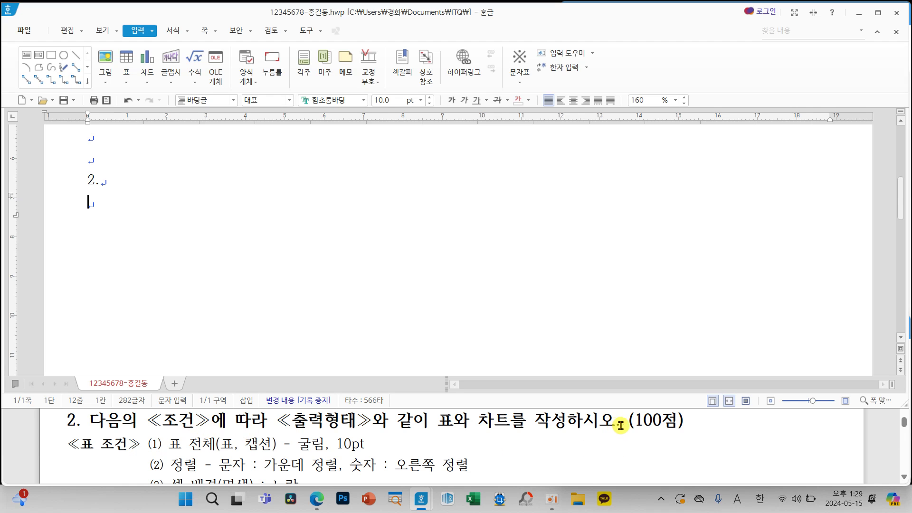
pyautogui.press('Hangul')
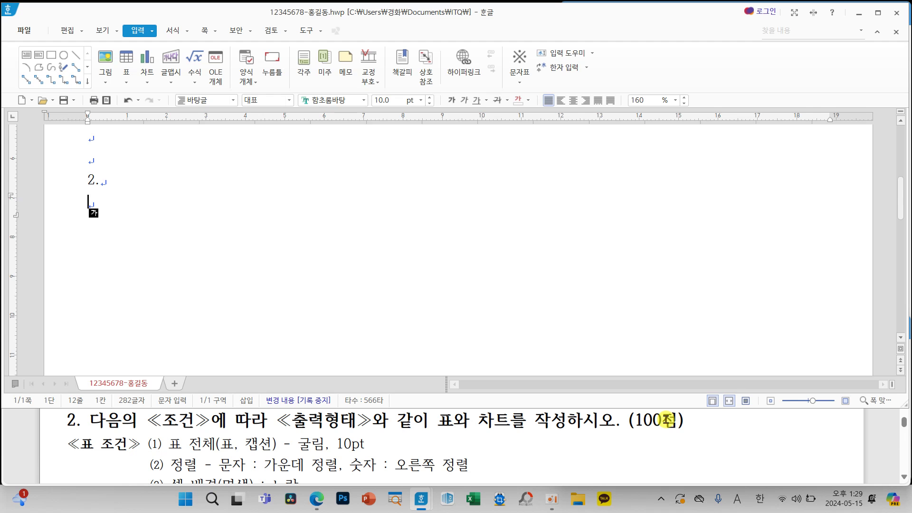
pyautogui.scroll(-5, 660, 422)
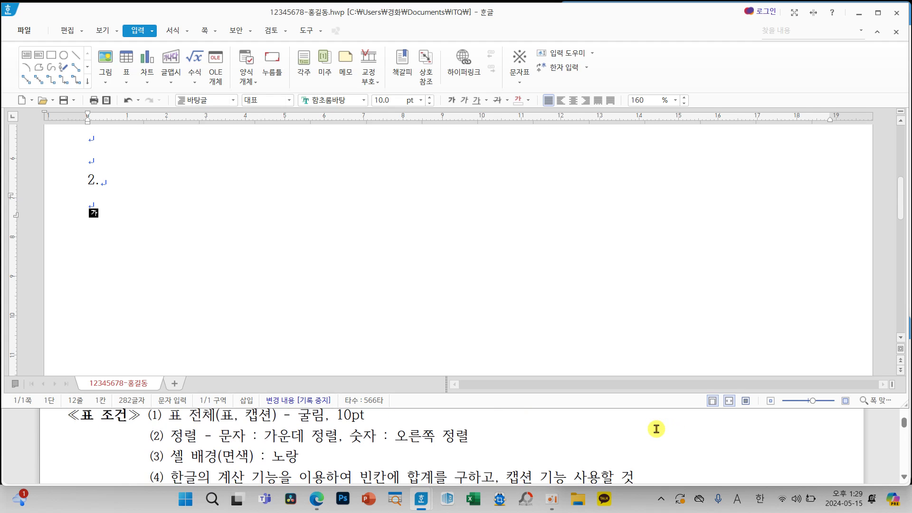
pyautogui.scroll(-2, 655, 432)
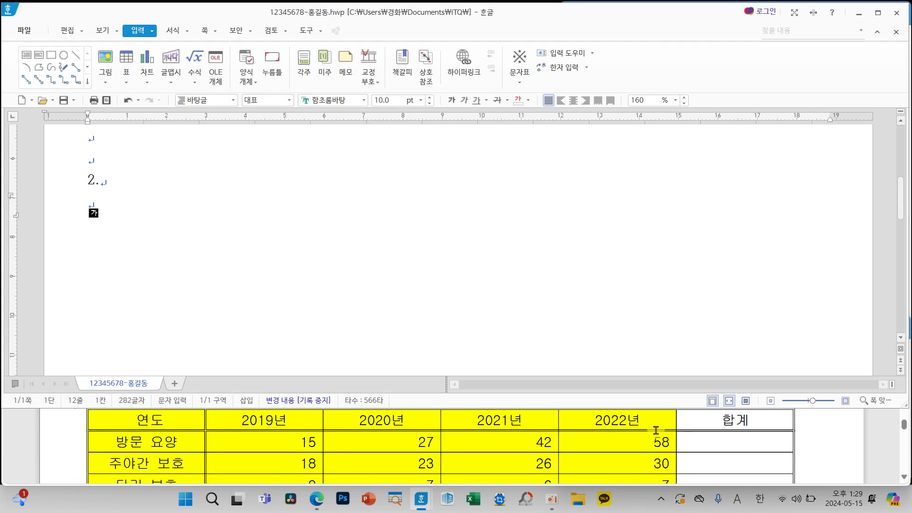
pyautogui.scroll(-2, 656, 430)
# Shorten the Hangul document window so that the PDF's whole question 2 sample table can be seen.
pyautogui.moveTo(571, 406); pyautogui.dragTo(571, 366)
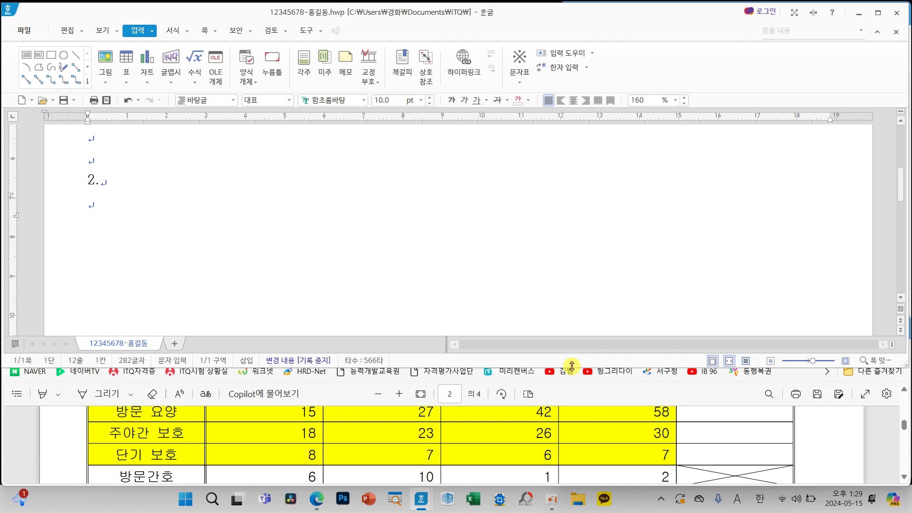
pyautogui.click(599, 403)
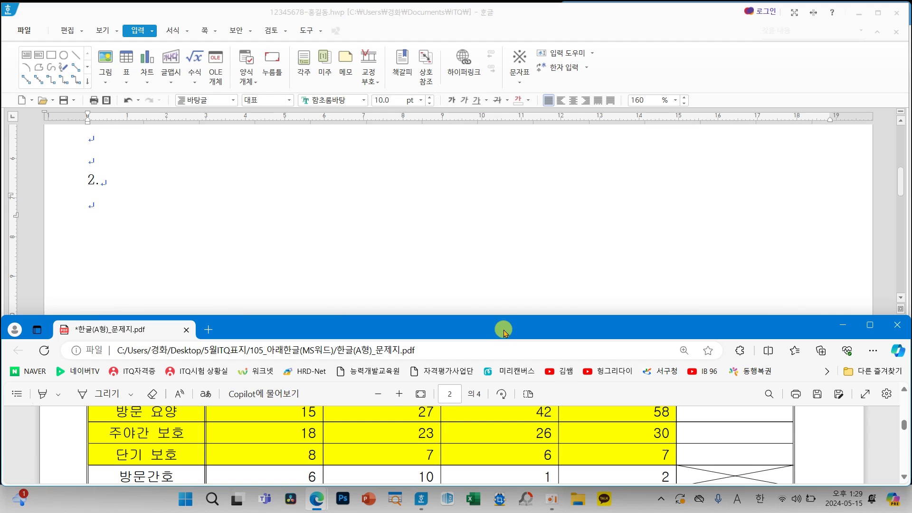
pyautogui.click(502, 315)
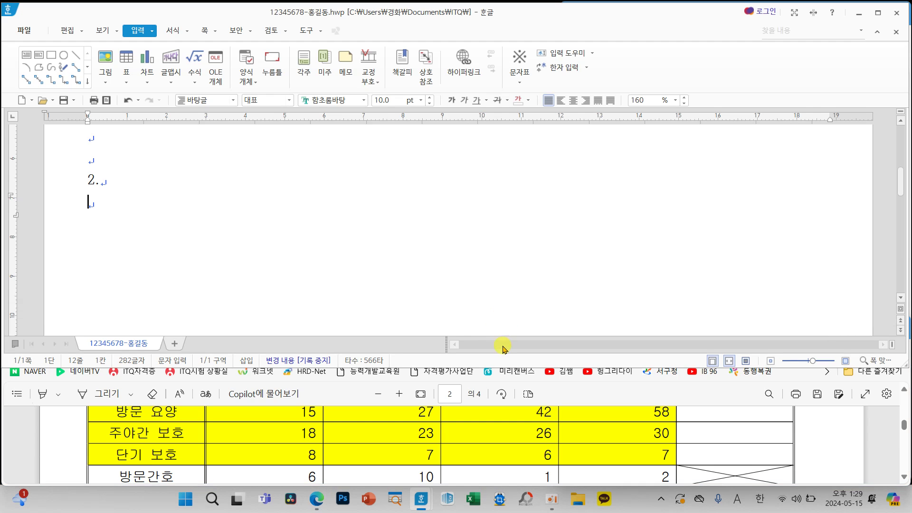
pyautogui.click(612, 394)
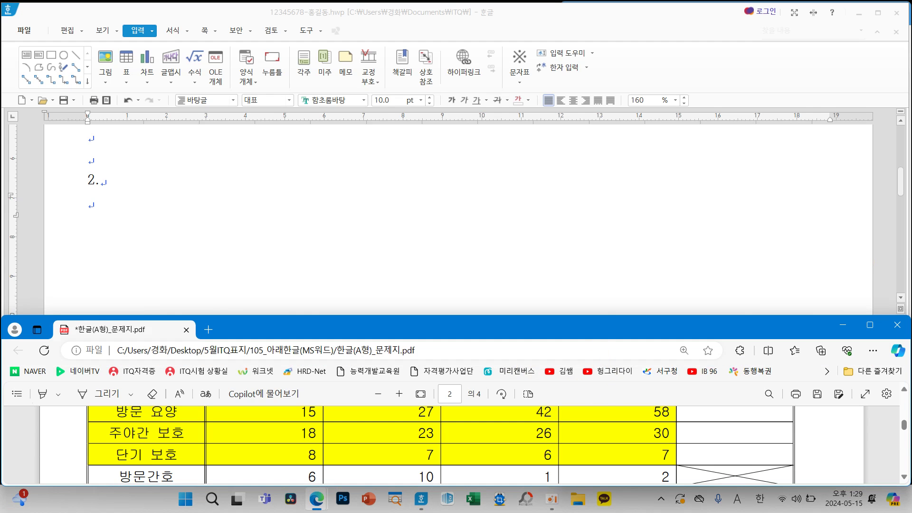
pyautogui.hotkey('alt', 'Tab')
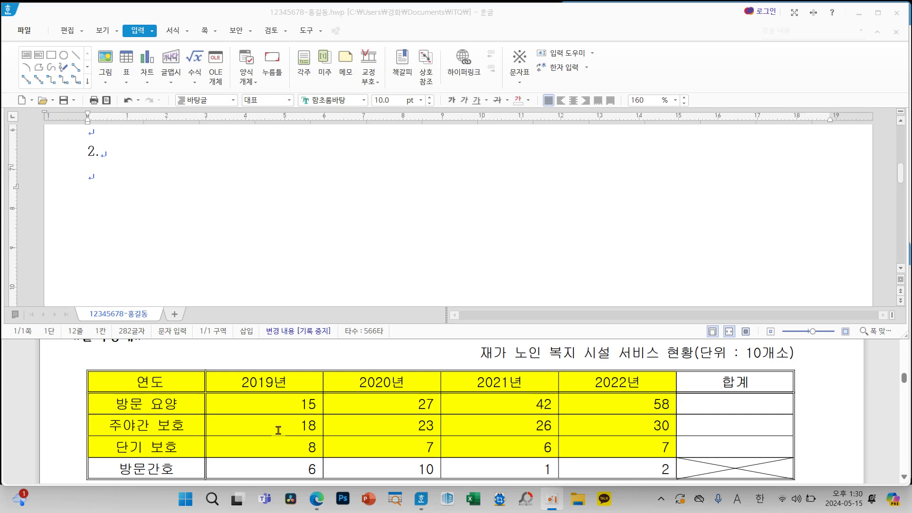
# Examine the question 2 sample table in the PDF to count its columns and rows.
pyautogui.moveTo(170, 361); pyautogui.dragTo(161, 385)
pyautogui.moveTo(742, 355)
pyautogui.mouseDown()
pyautogui.moveTo(733, 366)
pyautogui.moveTo(749, 381)
pyautogui.moveTo(722, 378)
pyautogui.mouseUp()
pyautogui.moveTo(97, 384)
pyautogui.mouseDown()
pyautogui.moveTo(61, 382)
pyautogui.moveTo(45, 404)
pyautogui.mouseUp()
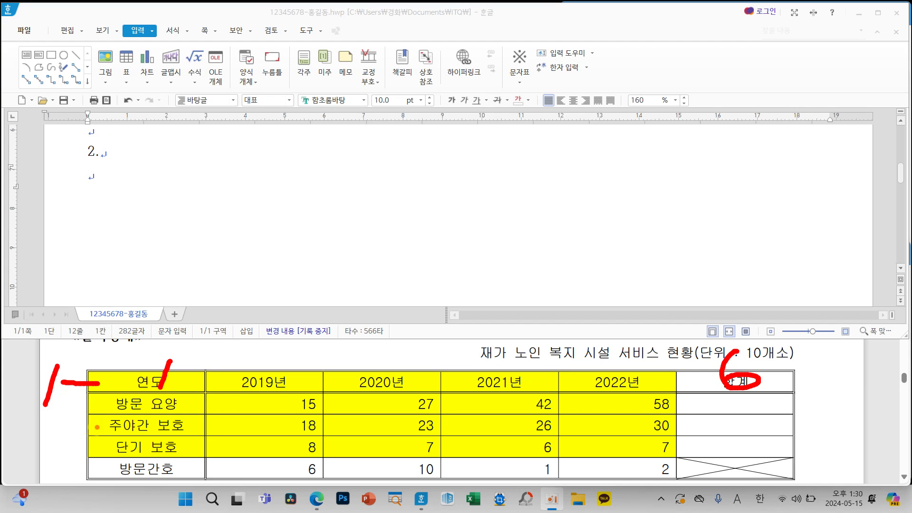
pyautogui.moveTo(101, 469)
pyautogui.mouseDown()
pyautogui.moveTo(65, 470)
pyautogui.moveTo(34, 455)
pyautogui.moveTo(34, 480)
pyautogui.mouseUp()
pyautogui.moveTo(291, 402)
pyautogui.mouseDown()
pyautogui.moveTo(285, 442)
pyautogui.moveTo(264, 430)
pyautogui.mouseUp()
pyautogui.moveTo(298, 416)
pyautogui.mouseDown()
pyautogui.moveTo(323, 447)
pyautogui.moveTo(353, 430)
pyautogui.moveTo(360, 449)
pyautogui.moveTo(380, 438)
pyautogui.mouseUp()
pyautogui.moveTo(323, 442)
pyautogui.mouseDown()
pyautogui.moveTo(324, 467)
pyautogui.moveTo(380, 468)
pyautogui.mouseUp()
pyautogui.moveTo(409, 406); pyautogui.dragTo(415, 463)
pyautogui.moveTo(401, 427); pyautogui.dragTo(425, 426)
pyautogui.moveTo(441, 408)
pyautogui.mouseDown()
pyautogui.moveTo(475, 403)
pyautogui.moveTo(455, 435)
pyautogui.mouseUp()
pyautogui.moveTo(463, 424)
pyautogui.mouseDown()
pyautogui.moveTo(488, 427)
pyautogui.moveTo(489, 445)
pyautogui.mouseUp()
pyautogui.moveTo(474, 447)
pyautogui.mouseDown()
pyautogui.moveTo(473, 463)
pyautogui.moveTo(508, 475)
pyautogui.mouseUp()
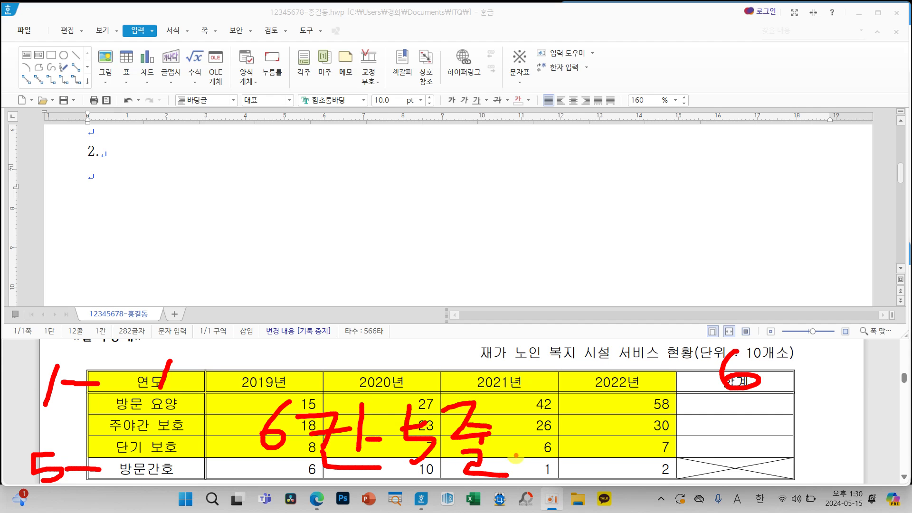
pyautogui.press('Escape')
# Start a new table on the line under "2." with 5 rows (줄) and 6 columns (칸).
pyautogui.click(87, 172)
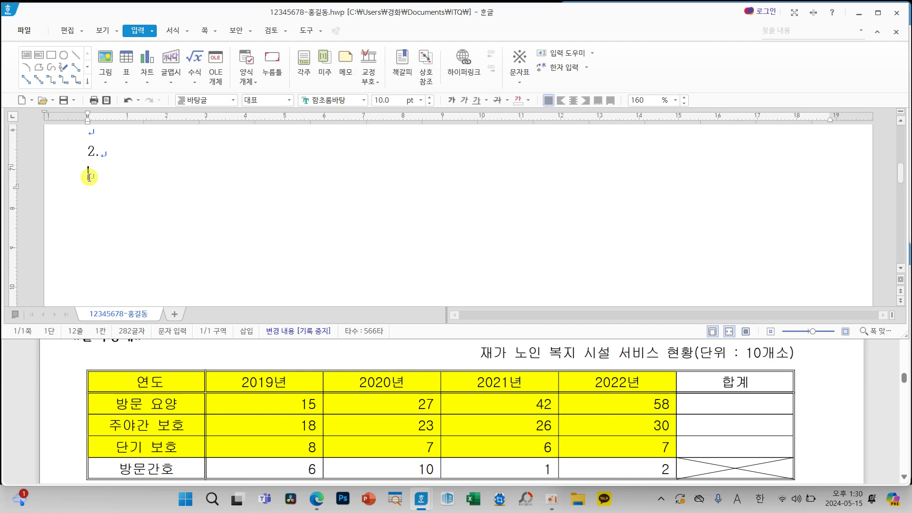
pyautogui.click(126, 57)
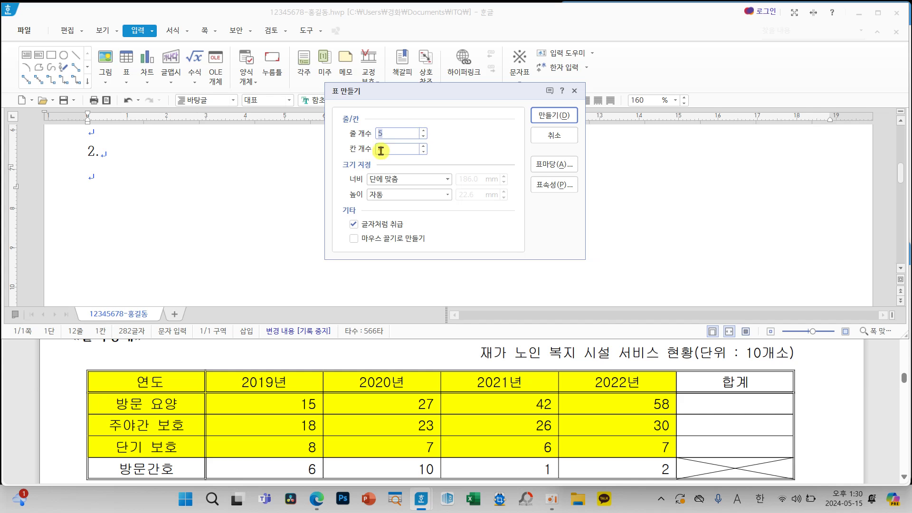
pyautogui.click(424, 146)
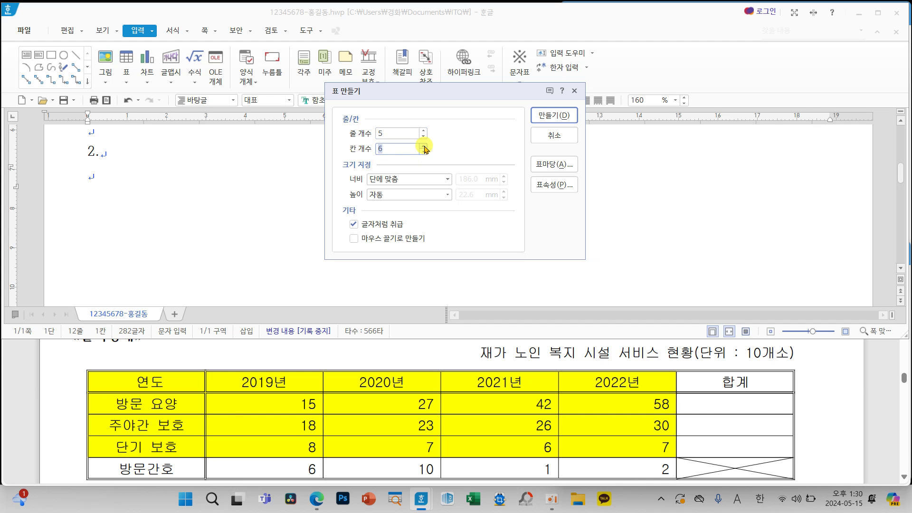
pyautogui.moveTo(403, 92); pyautogui.dragTo(379, 94)
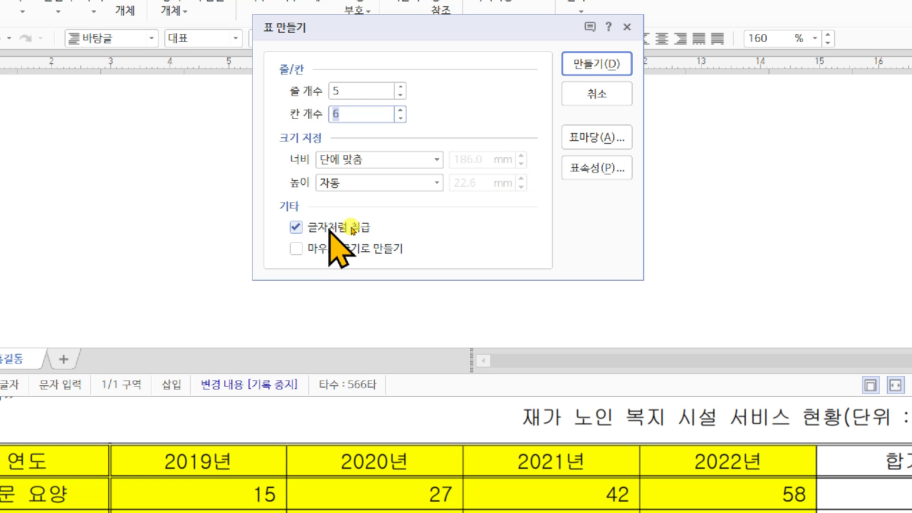
# Create the 5-row, 6-column table with 글자처럼 취급 enabled and 마우스 끌기로 만들기 disabled.
pyautogui.click(350, 242)
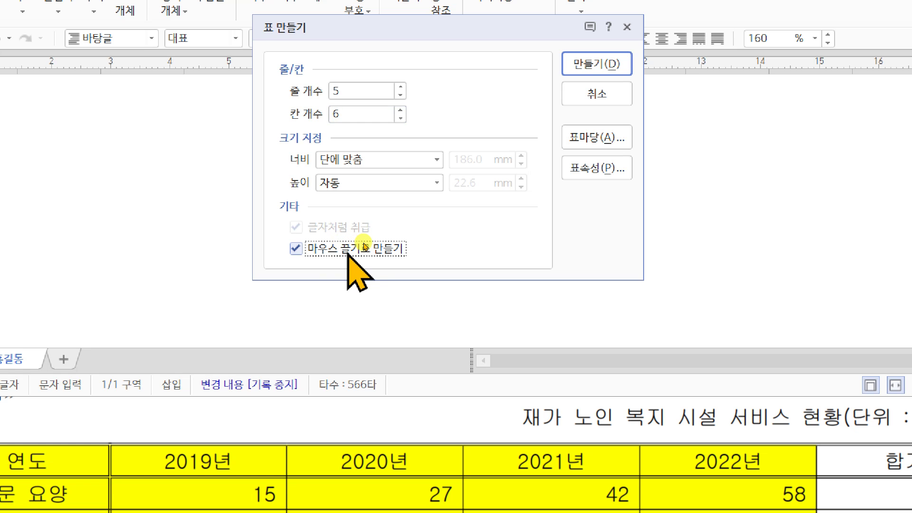
pyautogui.click(332, 244)
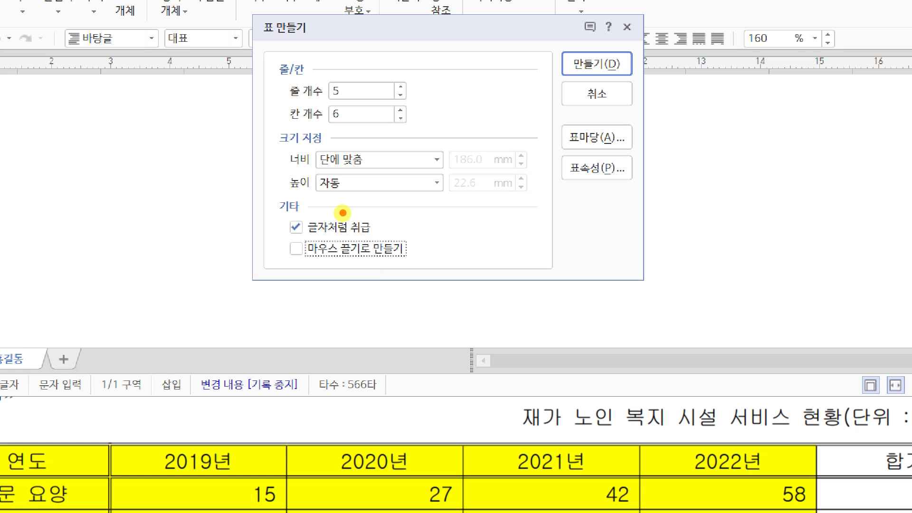
pyautogui.moveTo(280, 63)
pyautogui.mouseDown()
pyautogui.moveTo(298, 84)
pyautogui.moveTo(416, 136)
pyautogui.mouseUp()
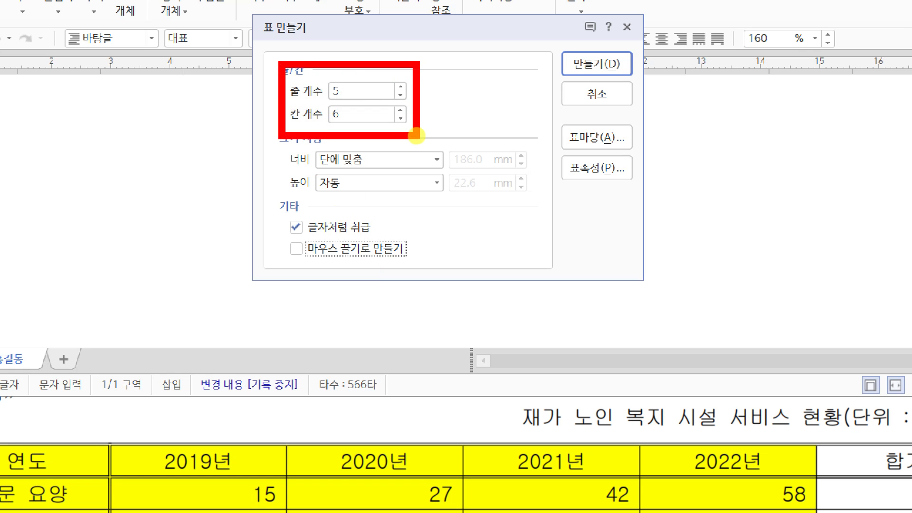
pyautogui.moveTo(276, 206); pyautogui.dragTo(382, 242)
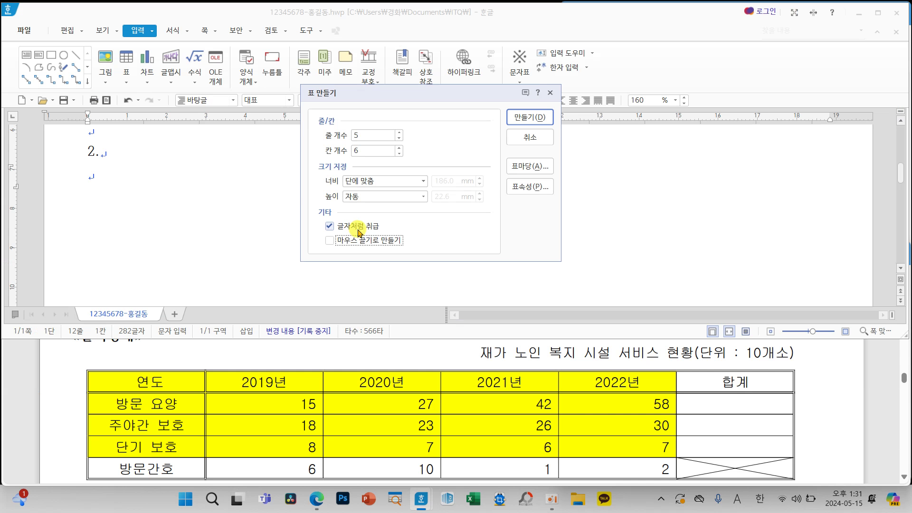
pyautogui.click(533, 114)
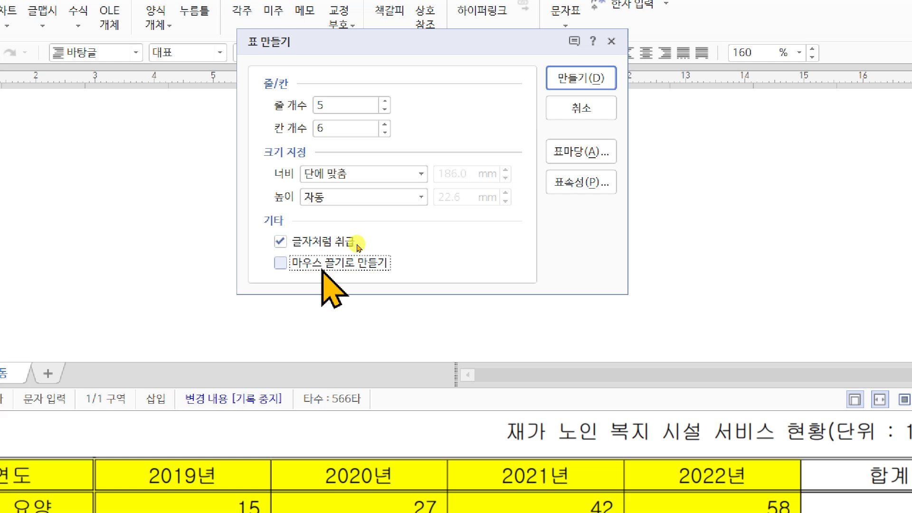
pyautogui.click(311, 263)
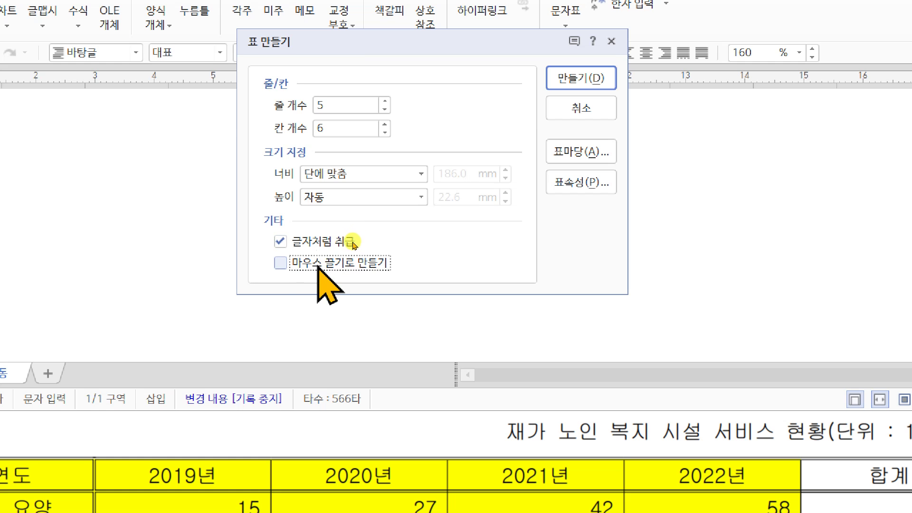
pyautogui.click(288, 264)
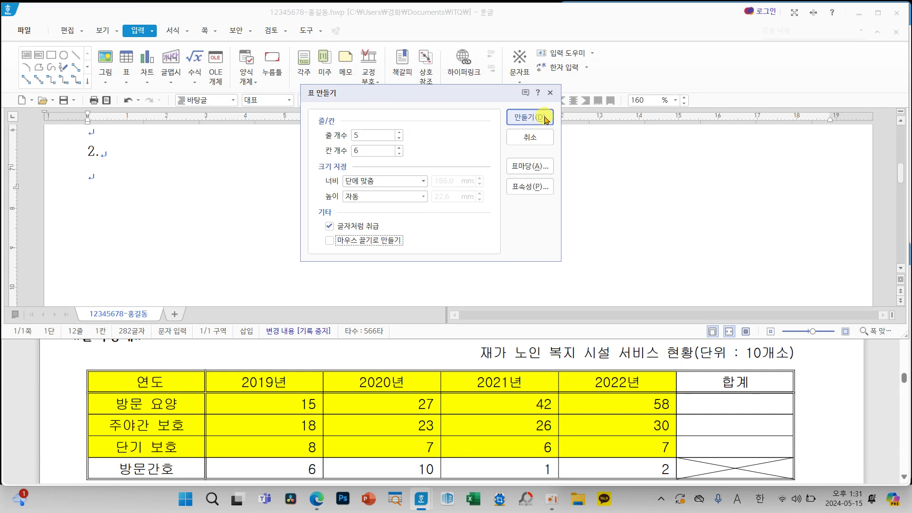
pyautogui.click(581, 78)
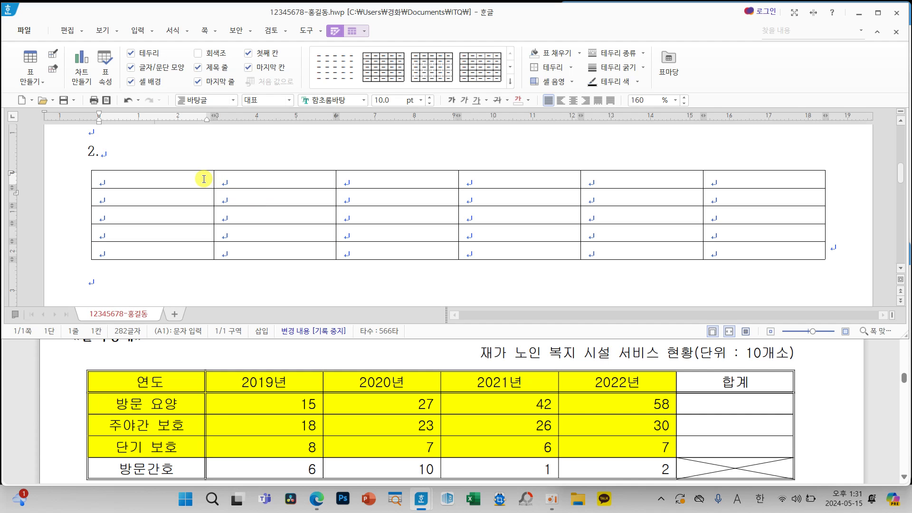
# Select all cells of the new table and increase the height of every row slightly.
pyautogui.moveTo(204, 178); pyautogui.dragTo(768, 253)
pyautogui.click(430, 213)
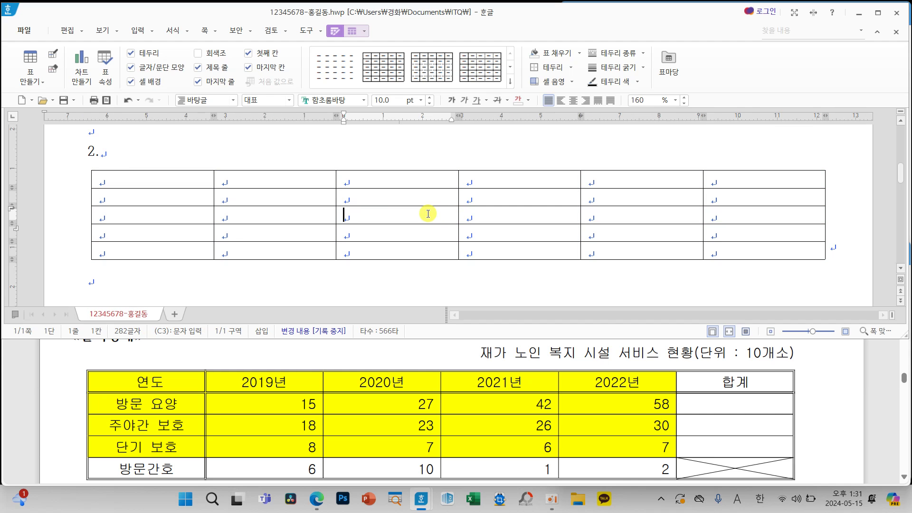
pyautogui.press('F5')
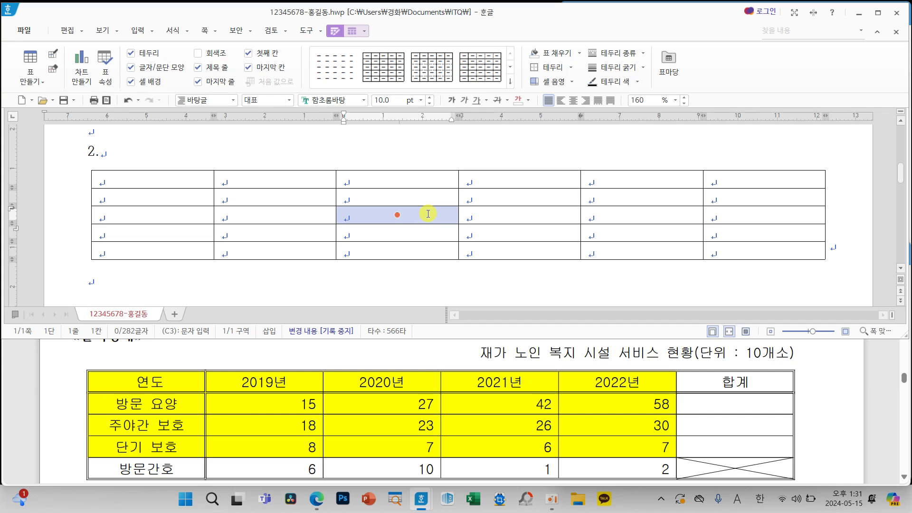
pyautogui.press('F5')
pyautogui.press('F5')
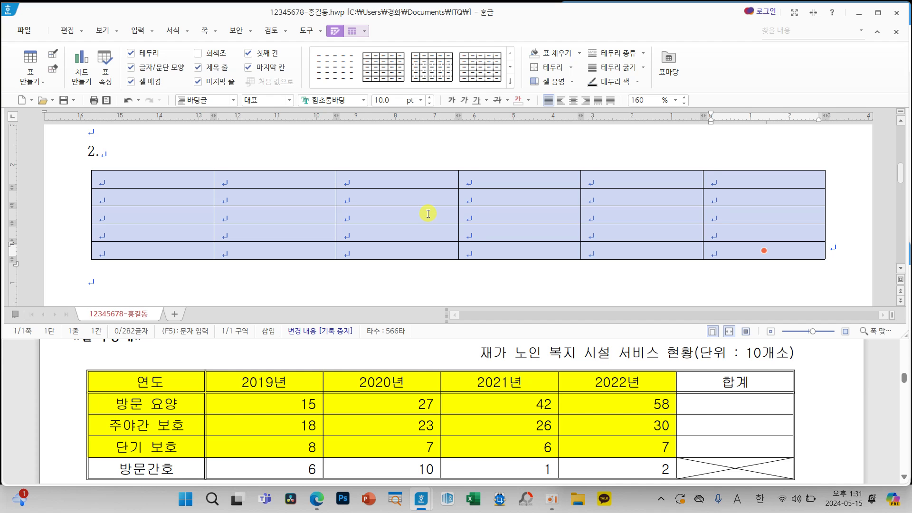
pyautogui.hotkey('ctrl', 'Down')
pyautogui.hotkey('ctrl', 'Down')
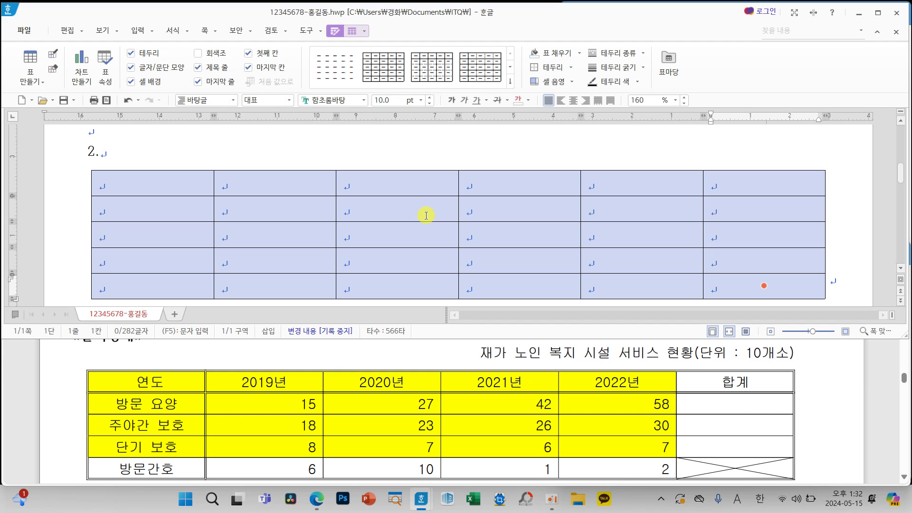
# Following the PDF's 표 조건, set the font of all table cells to 굴림 and centre their text.
pyautogui.scroll(3, 392, 424)
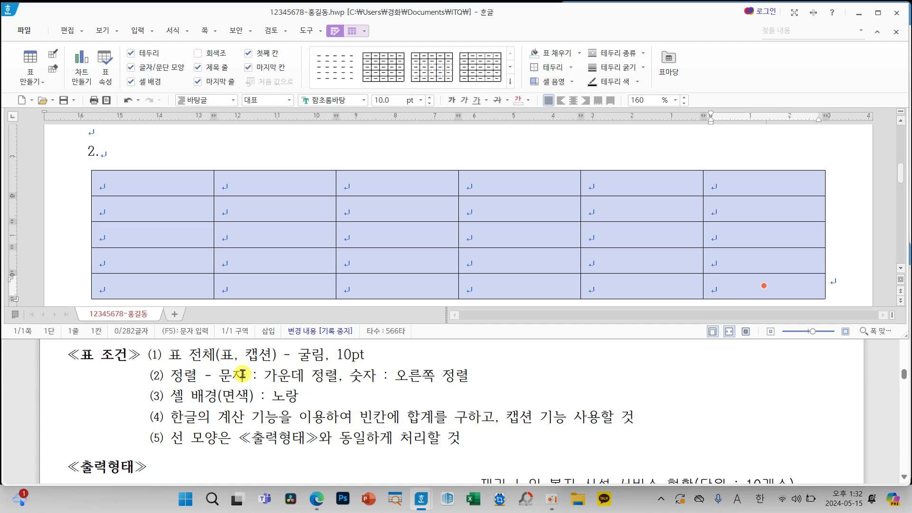
pyautogui.moveTo(213, 343)
pyautogui.mouseDown()
pyautogui.moveTo(259, 365)
pyautogui.moveTo(356, 366)
pyautogui.mouseUp()
pyautogui.moveTo(222, 391); pyautogui.dragTo(479, 394)
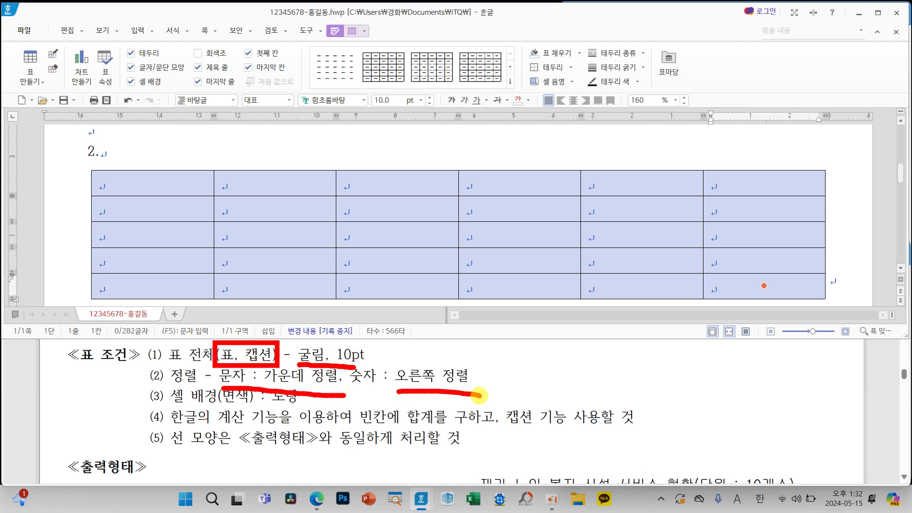
pyautogui.press('Escape')
pyautogui.scroll(-5, 504, 409)
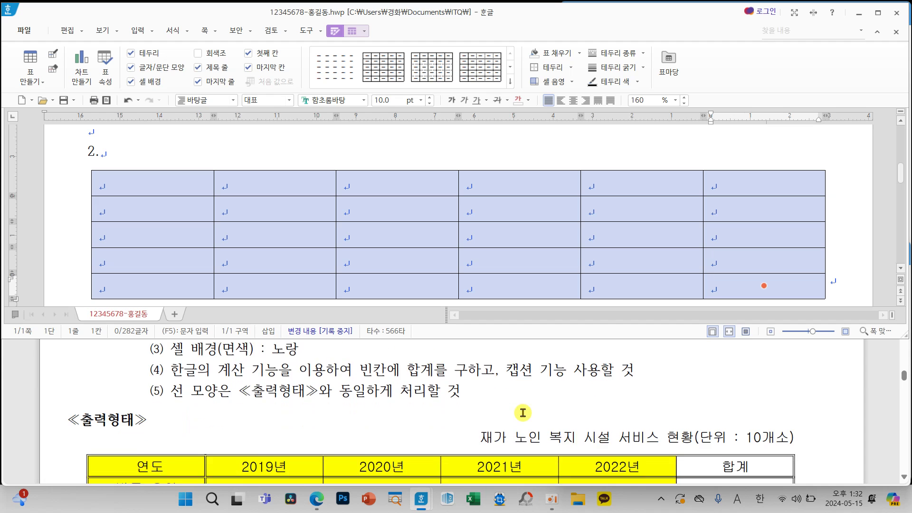
pyautogui.scroll(-2, 523, 412)
pyautogui.scroll(1, 515, 417)
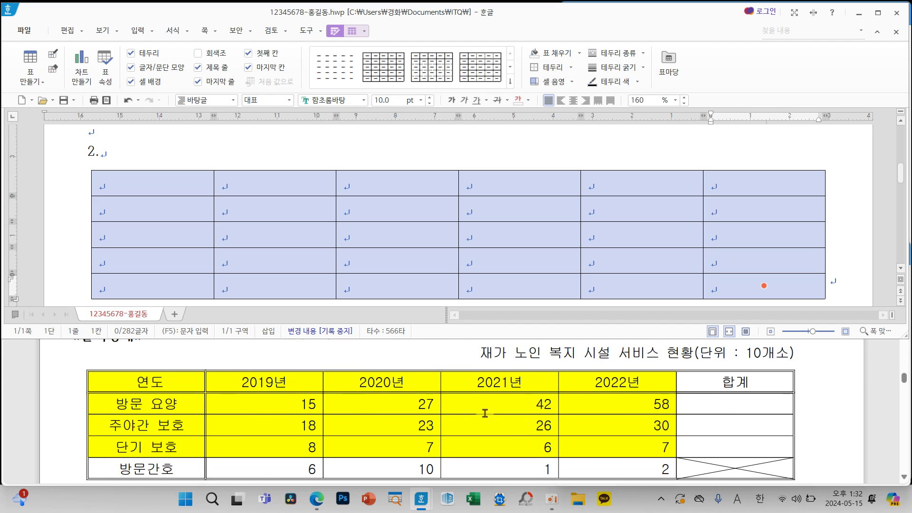
pyautogui.click(363, 100)
pyautogui.scroll(5, 455, 163)
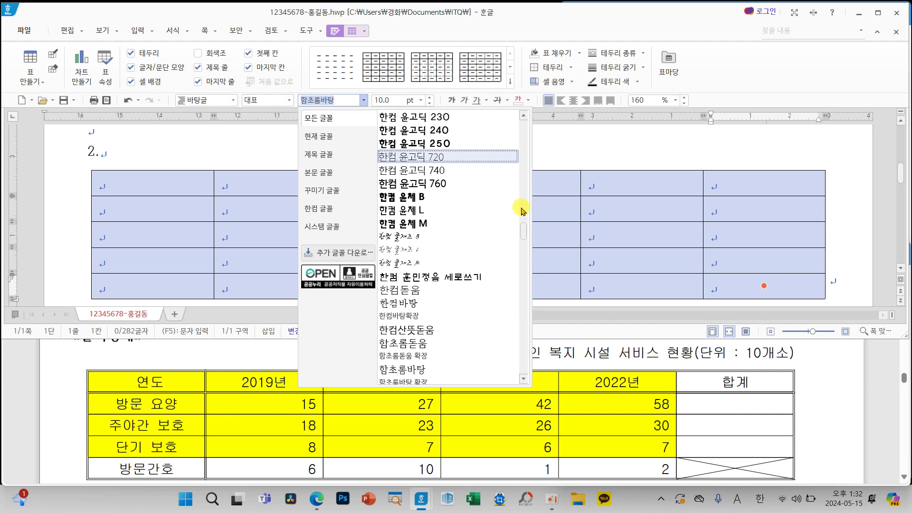
pyautogui.moveTo(526, 230); pyautogui.dragTo(525, 118)
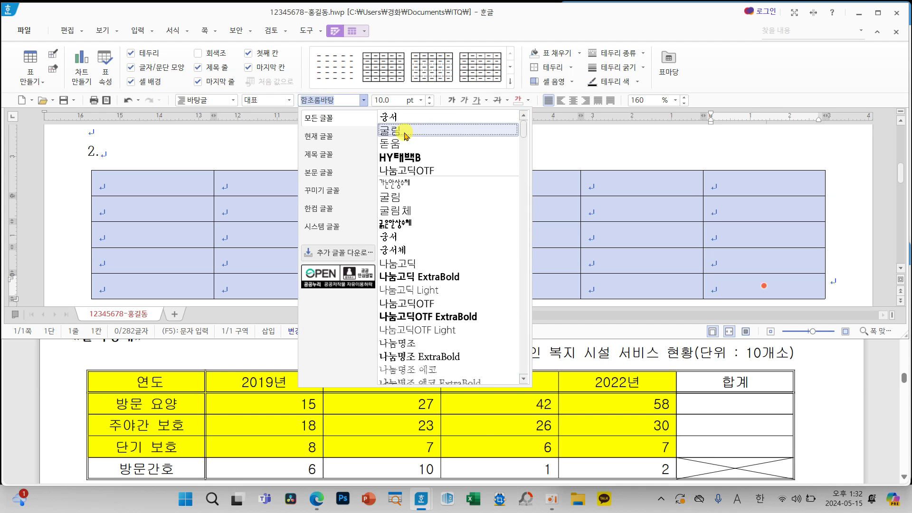
pyautogui.click(405, 135)
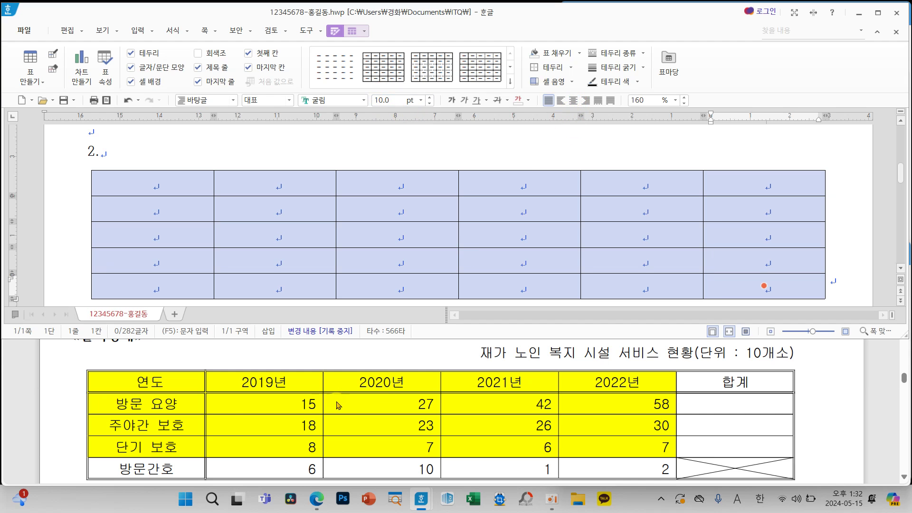
# Right-align the number cells, from the second row and second column through the table's last cell.
pyautogui.moveTo(209, 393)
pyautogui.mouseDown()
pyautogui.moveTo(594, 440)
pyautogui.moveTo(793, 485)
pyautogui.mouseUp()
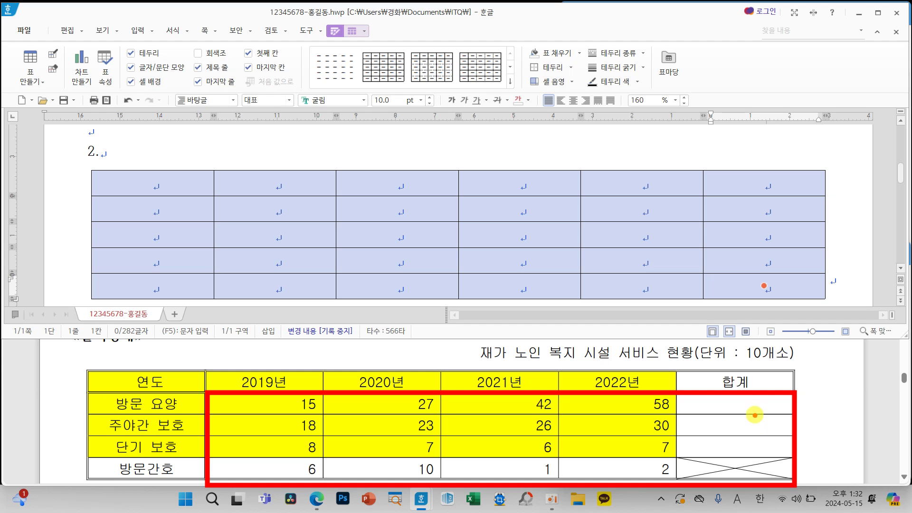
pyautogui.moveTo(291, 210)
pyautogui.mouseDown()
pyautogui.moveTo(668, 255)
pyautogui.moveTo(773, 283)
pyautogui.mouseUp()
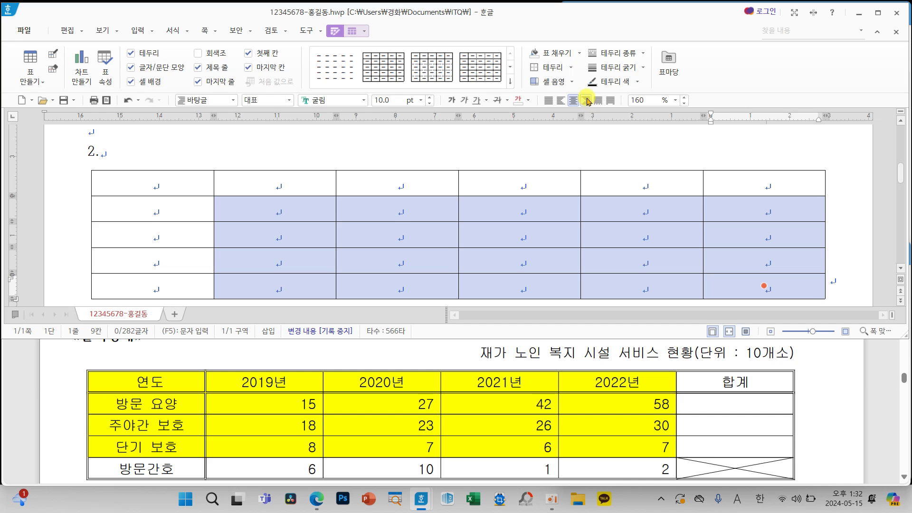
pyautogui.click(487, 237)
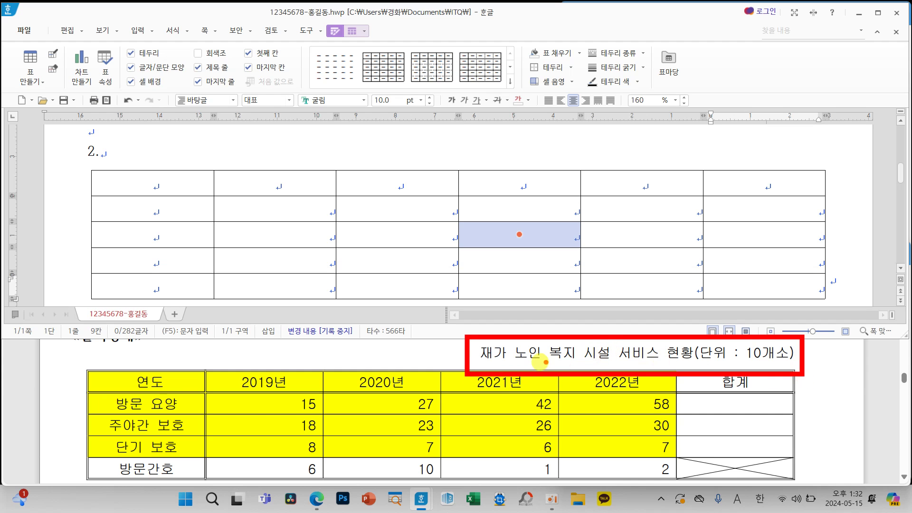
# Add a caption above (위) the question 2 table.
pyautogui.scroll(3, 409, 412)
pyautogui.scroll(1, 409, 411)
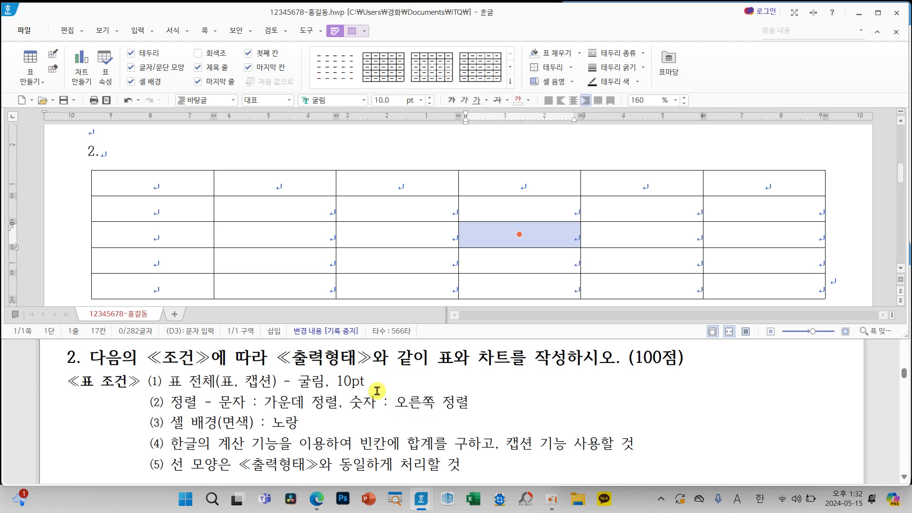
pyautogui.scroll(-5, 376, 390)
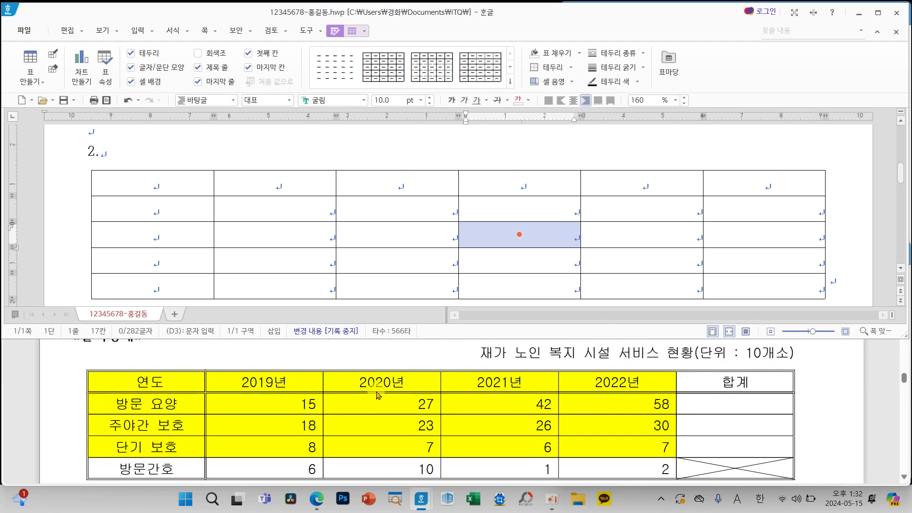
pyautogui.click(380, 233)
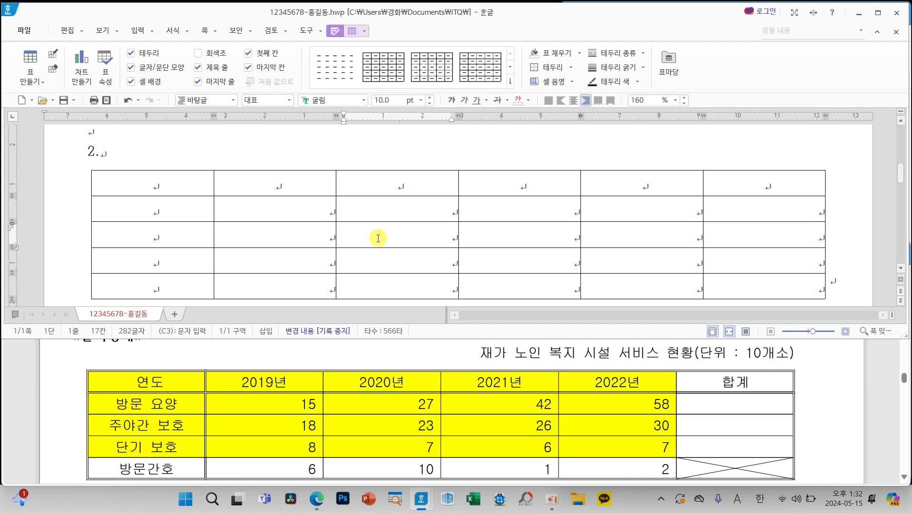
pyautogui.click(353, 31)
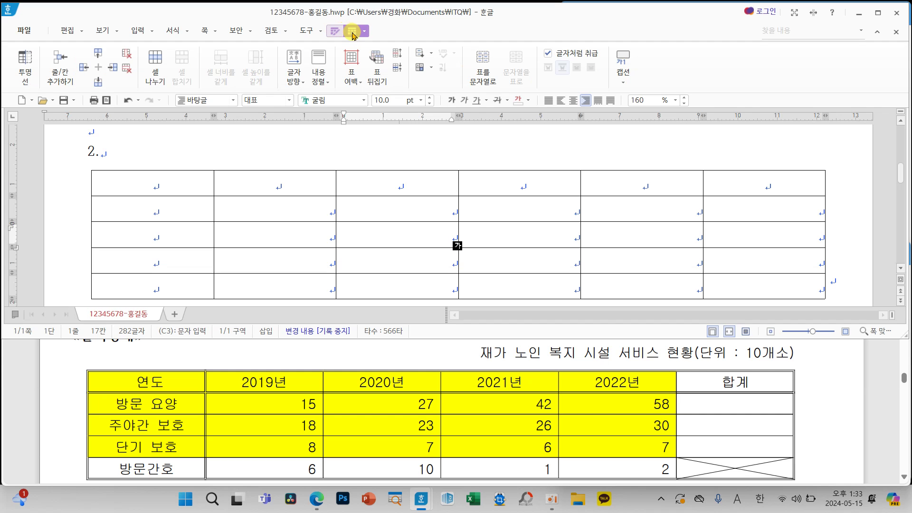
pyautogui.moveTo(375, 20)
pyautogui.mouseDown()
pyautogui.moveTo(338, 34)
pyautogui.moveTo(383, 27)
pyautogui.mouseUp()
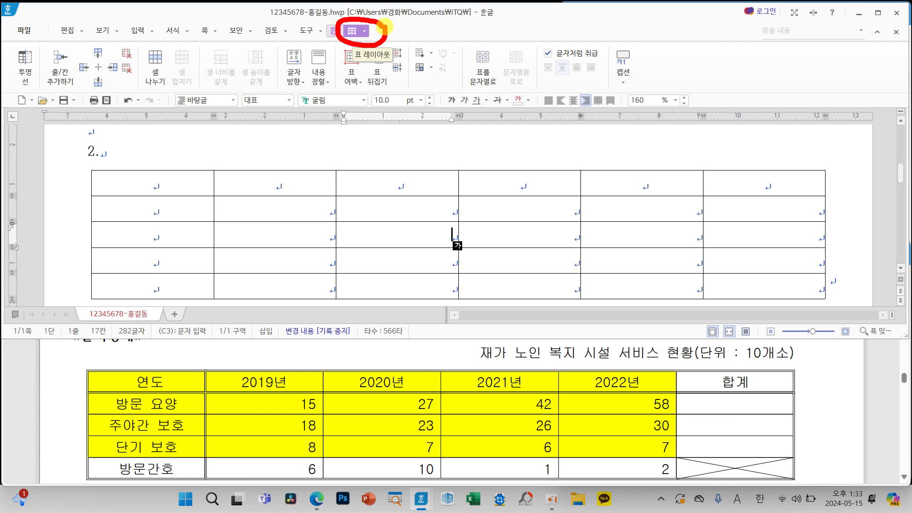
pyautogui.moveTo(665, 58)
pyautogui.mouseDown()
pyautogui.moveTo(594, 43)
pyautogui.moveTo(663, 97)
pyautogui.moveTo(667, 60)
pyautogui.mouseUp()
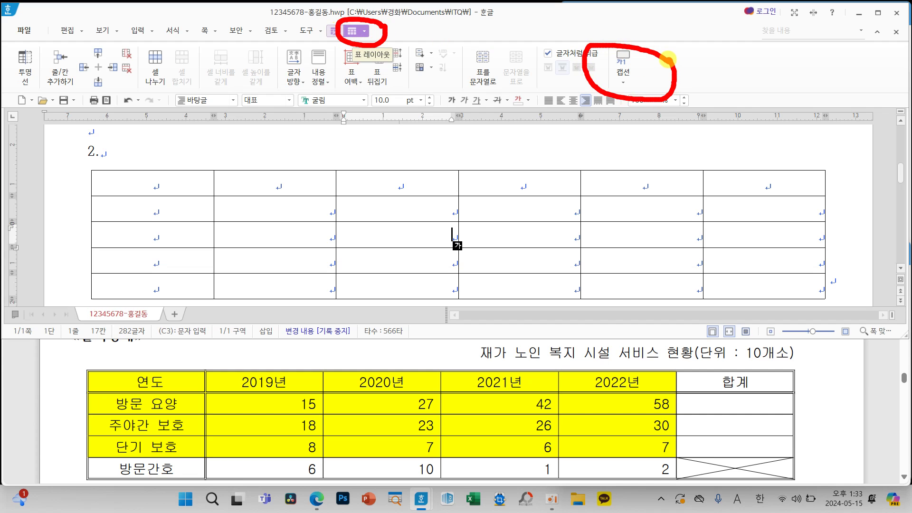
pyautogui.click(631, 83)
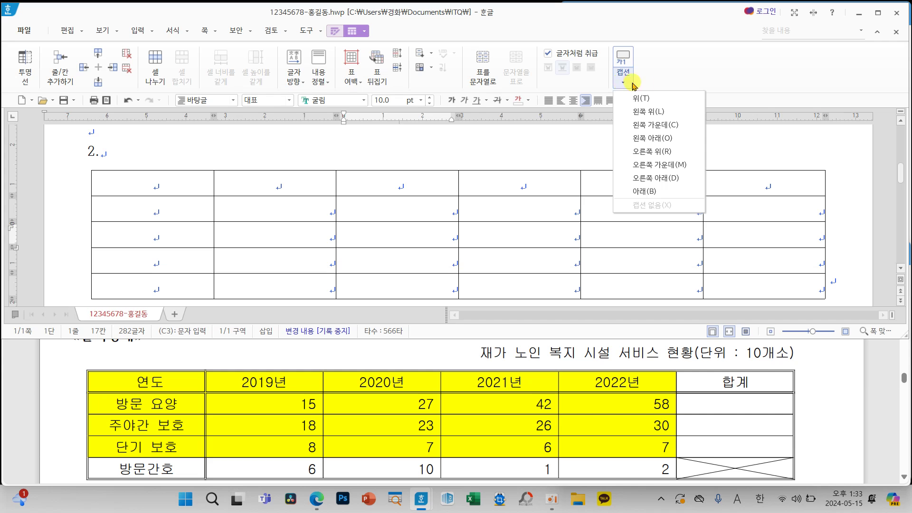
pyautogui.click(644, 99)
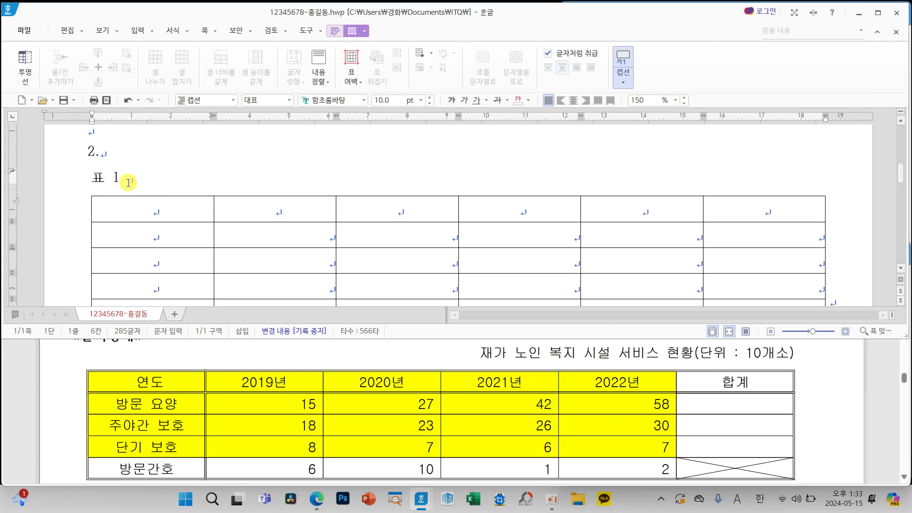
# Replace the default caption text of the question 2 table with "재가 노인 복지 시설 서비스 현황(단위 : 10개소)".
pyautogui.moveTo(128, 182); pyautogui.dragTo(71, 182)
pyautogui.write('재')
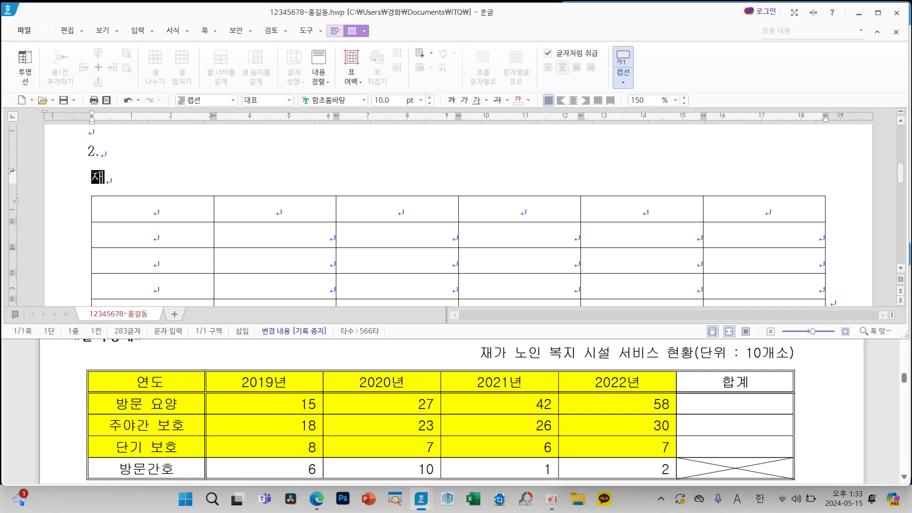
pyautogui.write('가 노인 복지')
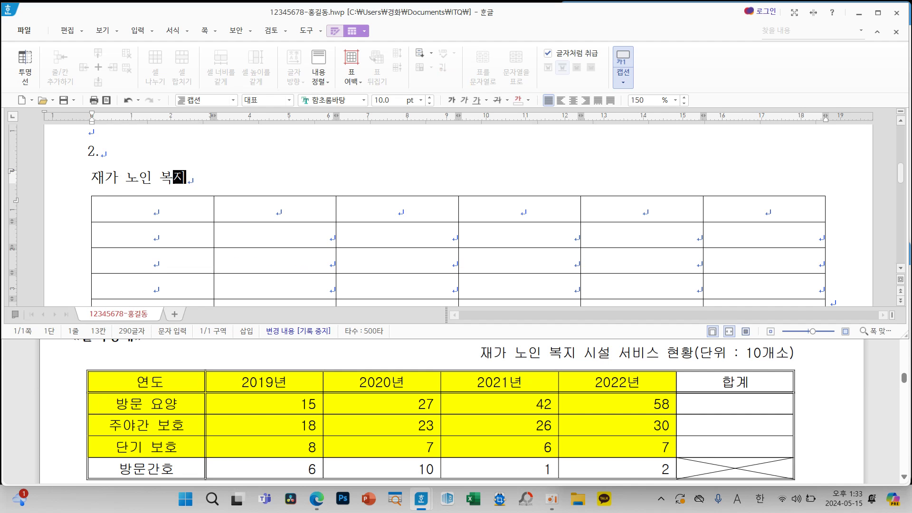
pyautogui.write(' 시설 ㅅ서비스')
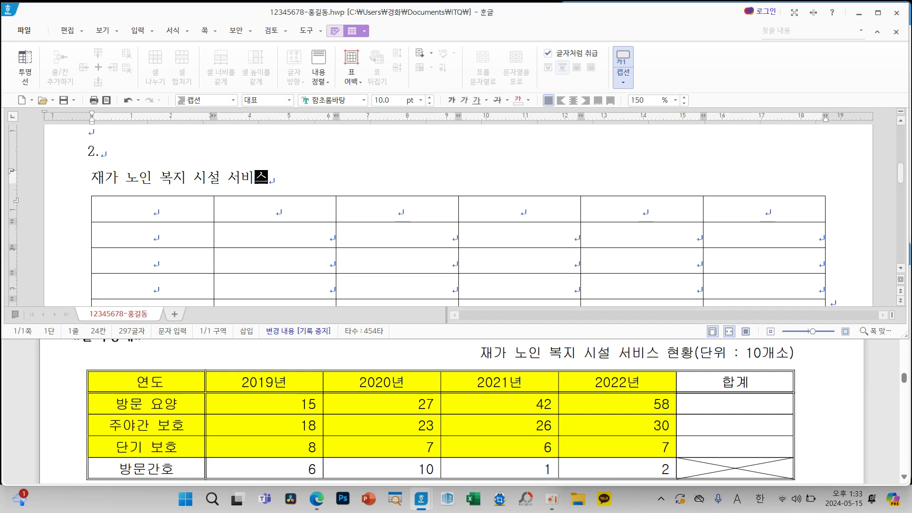
pyautogui.write(' 현황(단')
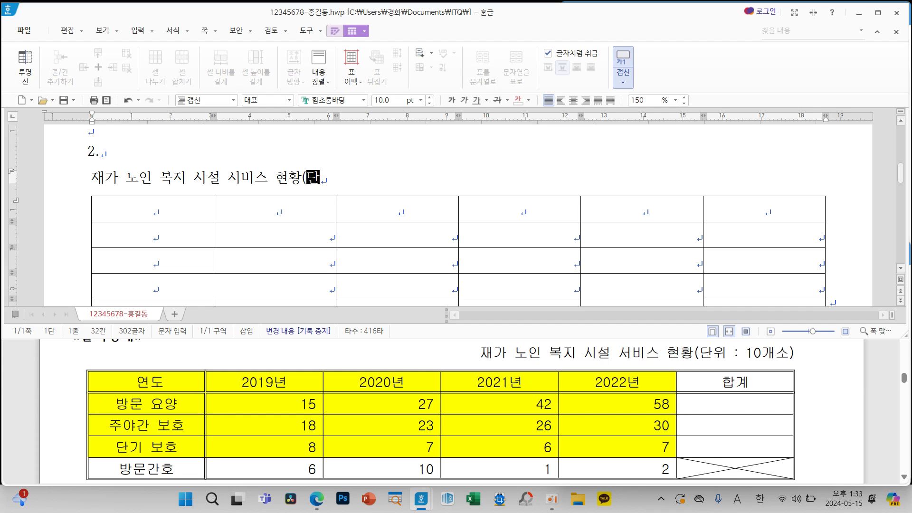
pyautogui.write('위 : ')
pyautogui.write('ㅂ0ㄱ')
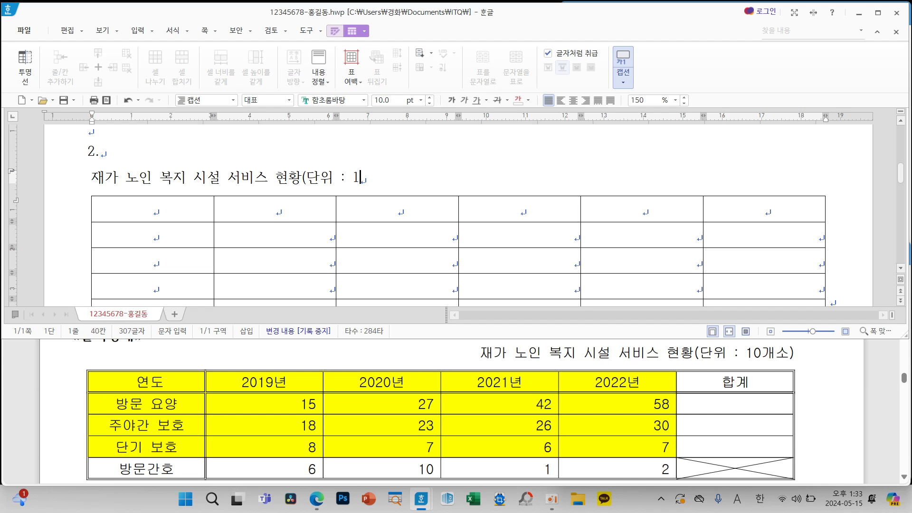
pyautogui.write('ㅐ소')
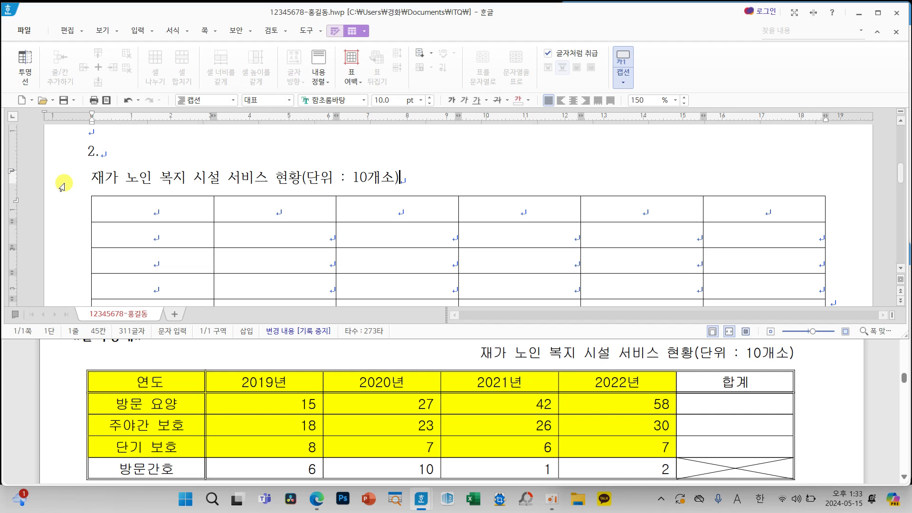
pyautogui.hotkey('shift', 'Escape')
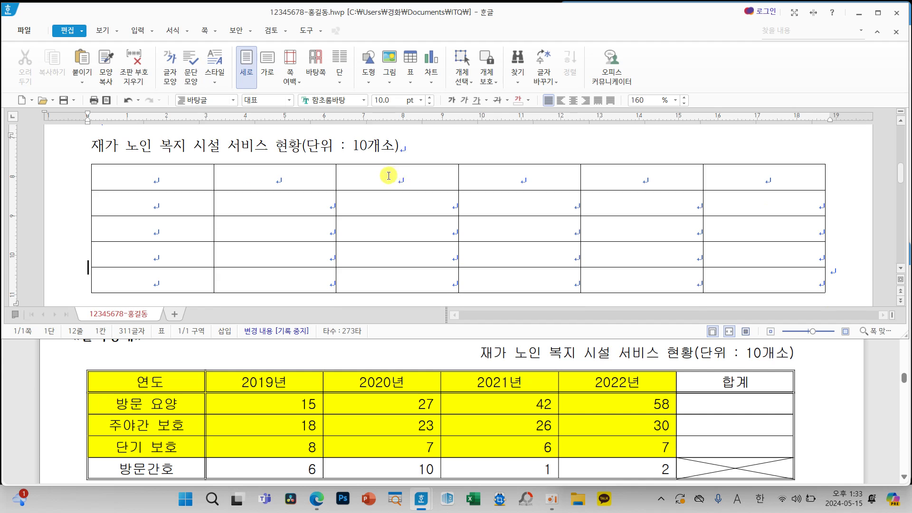
# Set the font of the table caption to 굴림 and right-align it.
pyautogui.moveTo(403, 145); pyautogui.dragTo(94, 139)
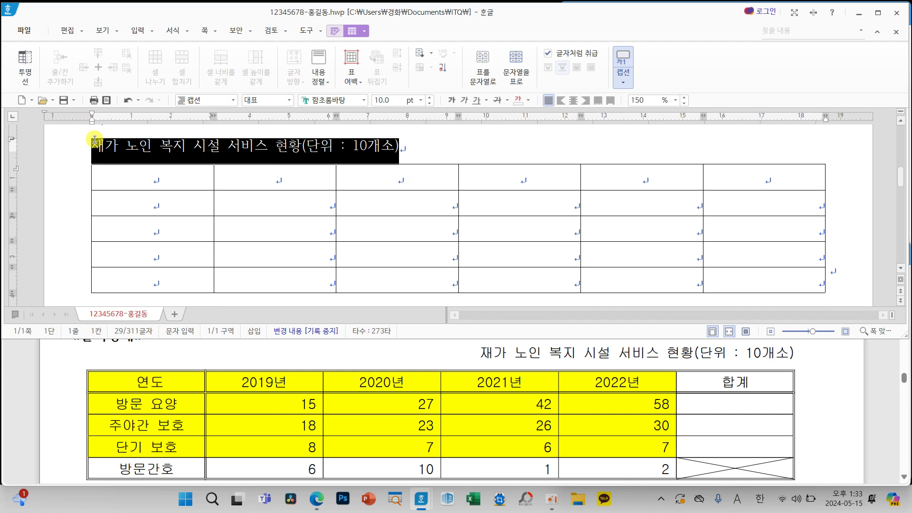
pyautogui.click(363, 99)
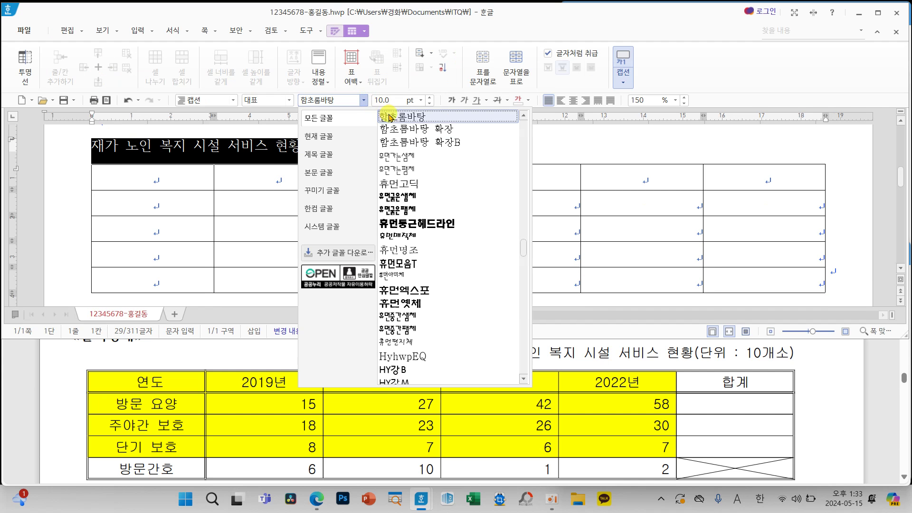
pyautogui.moveTo(524, 253); pyautogui.dragTo(525, 124)
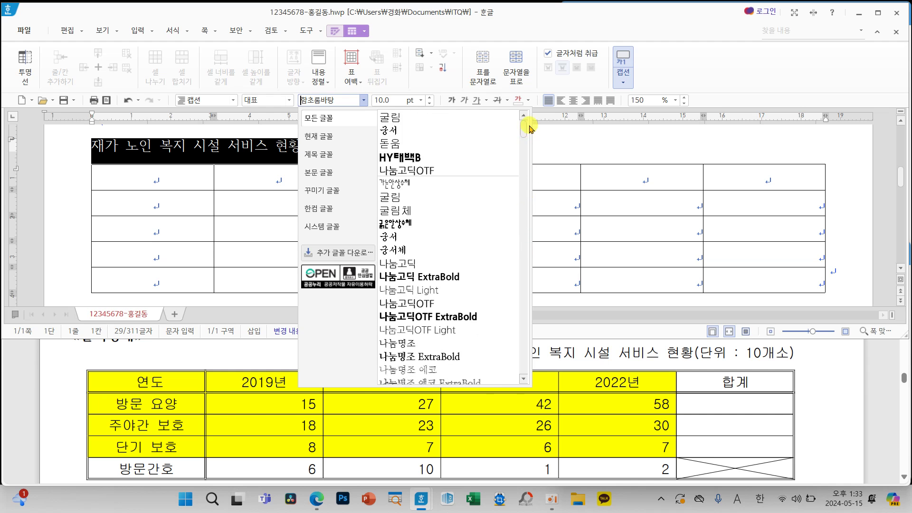
pyautogui.click(404, 117)
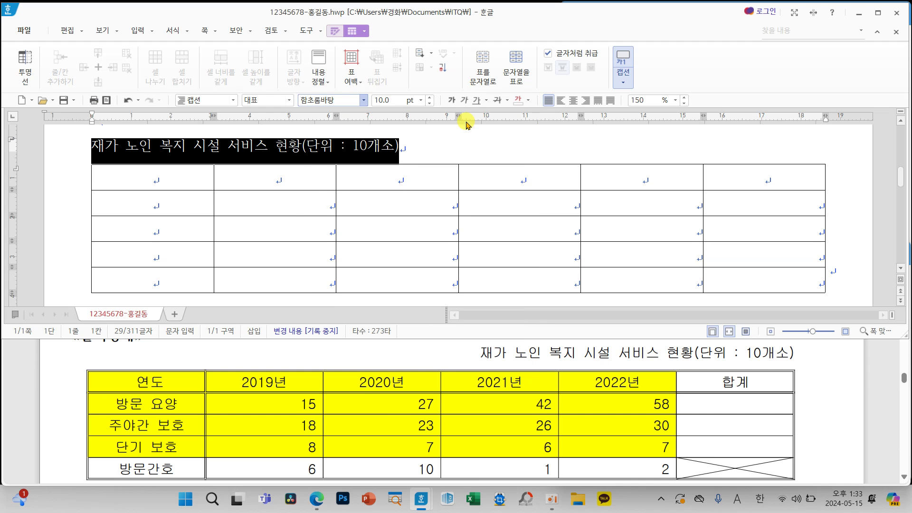
pyautogui.click(586, 100)
pyautogui.hotkey('shift', 'Escape')
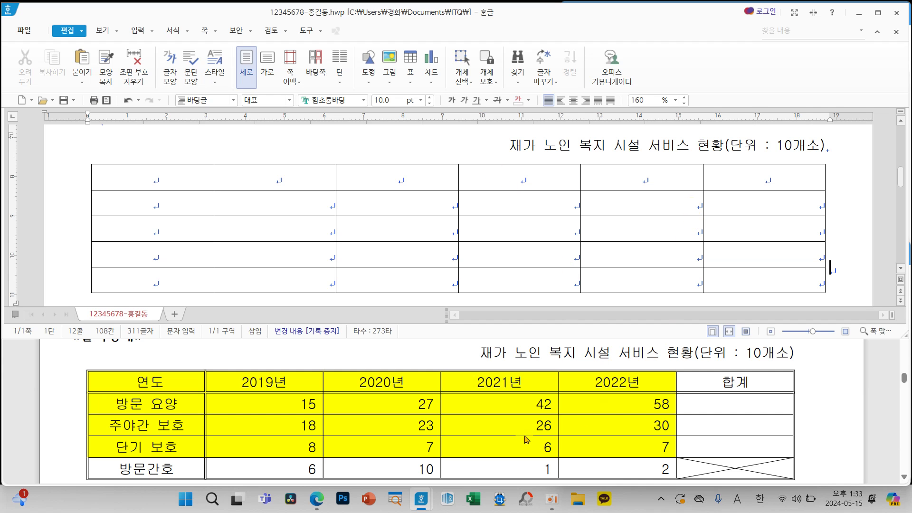
# Following the PDF's 표 조건, fill the first four rows of the table's first five columns with yellow (노랑, RGB 255,255,0).
pyautogui.scroll(5, 523, 439)
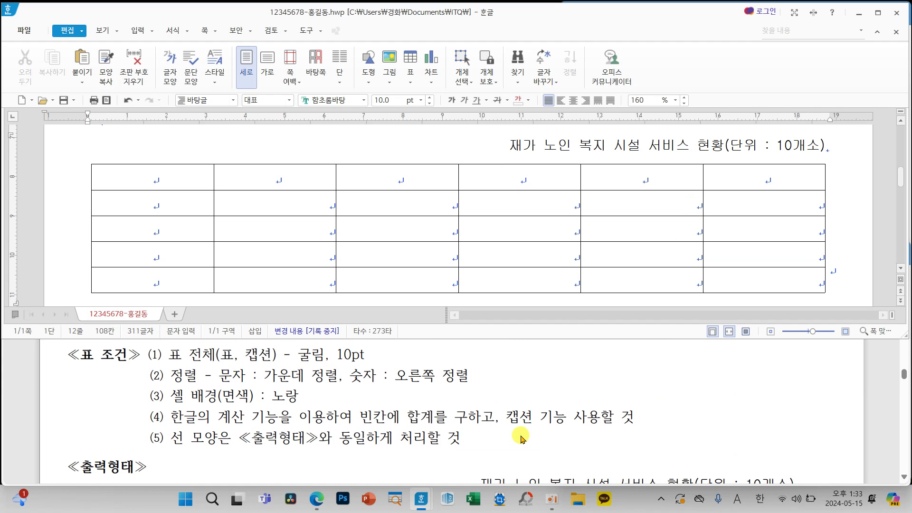
pyautogui.press('Hangul')
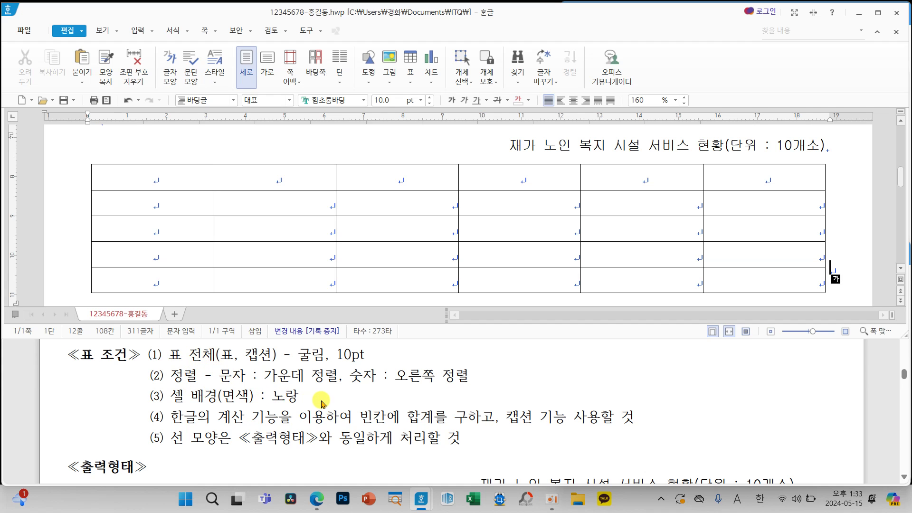
pyautogui.scroll(-4, 322, 404)
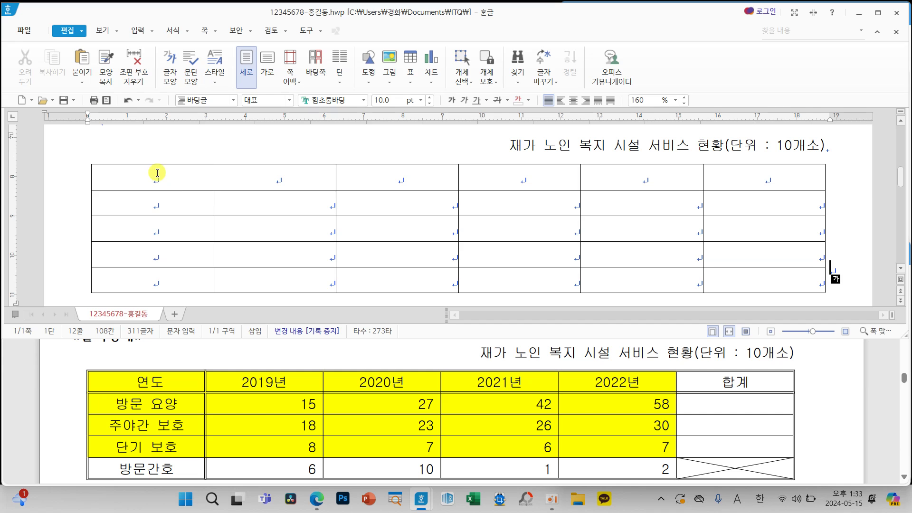
pyautogui.click(199, 178)
pyautogui.moveTo(199, 178); pyautogui.dragTo(632, 251)
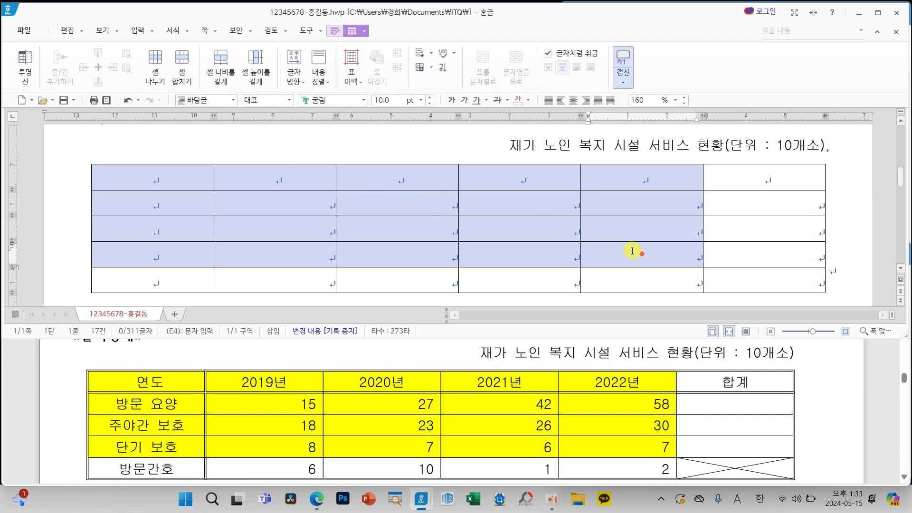
pyautogui.moveTo(438, 203)
pyautogui.mouseDown()
pyautogui.moveTo(387, 183)
pyautogui.moveTo(346, 254)
pyautogui.moveTo(424, 261)
pyautogui.moveTo(431, 247)
pyautogui.mouseUp()
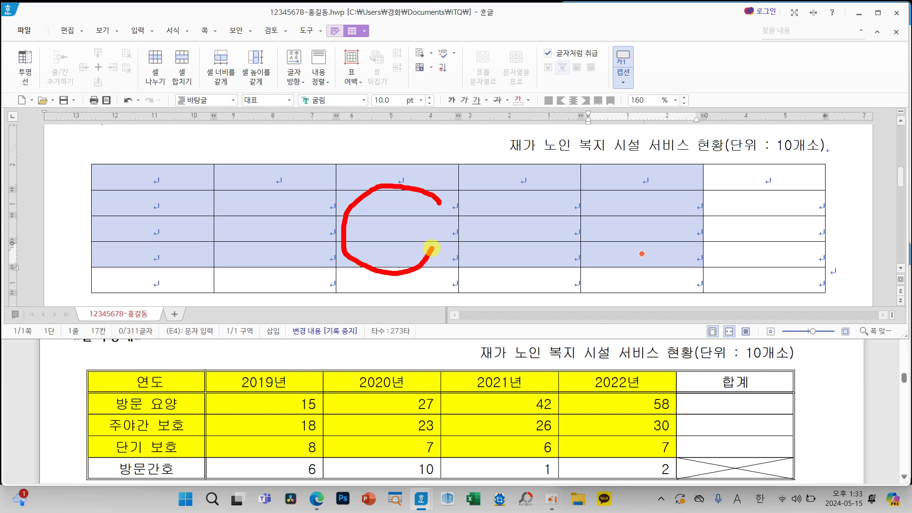
pyautogui.press('c')
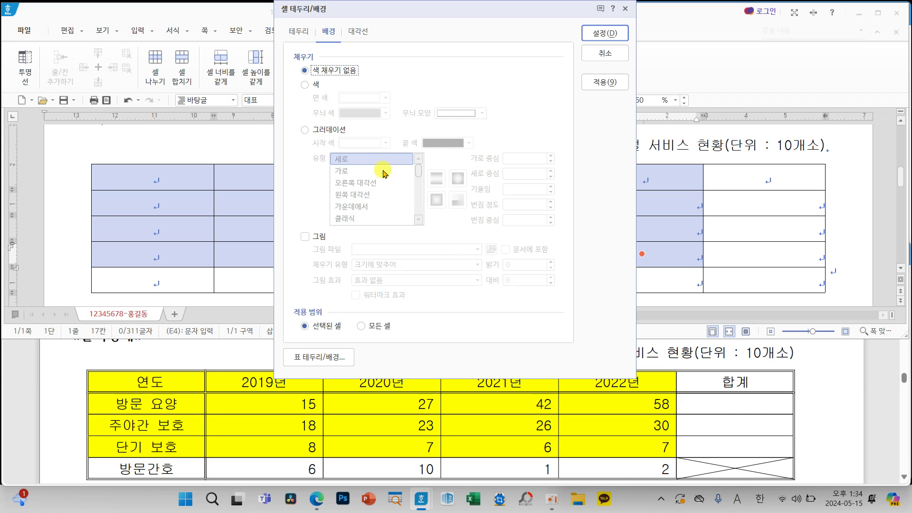
pyautogui.click(316, 84)
pyautogui.click(350, 98)
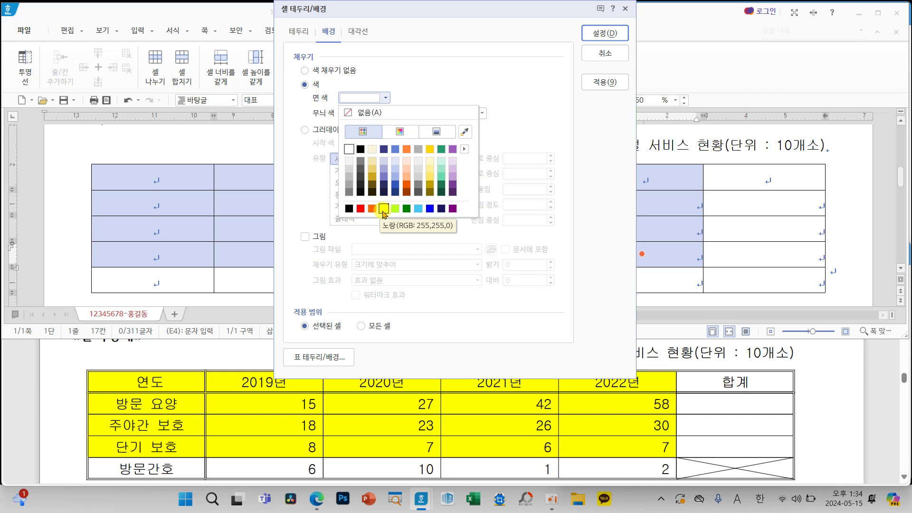
pyautogui.moveTo(321, 193); pyautogui.dragTo(478, 222)
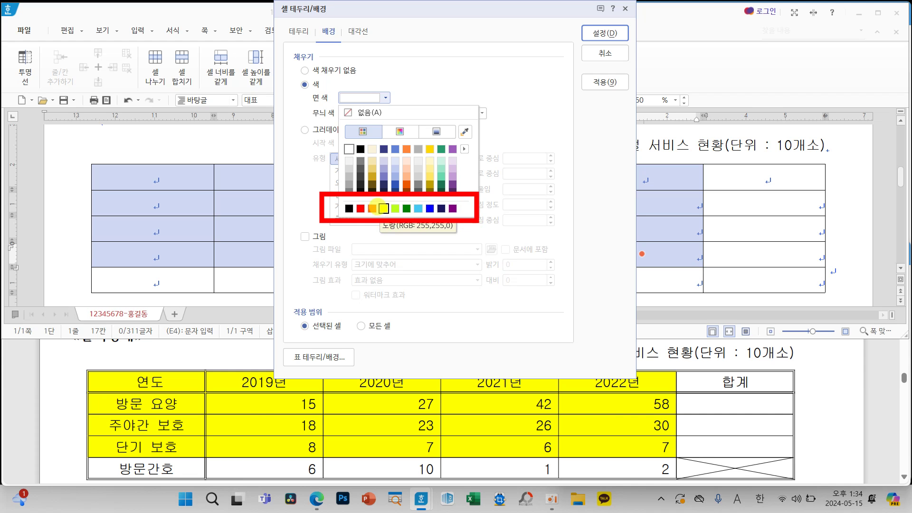
pyautogui.press('Escape')
pyautogui.click(380, 97)
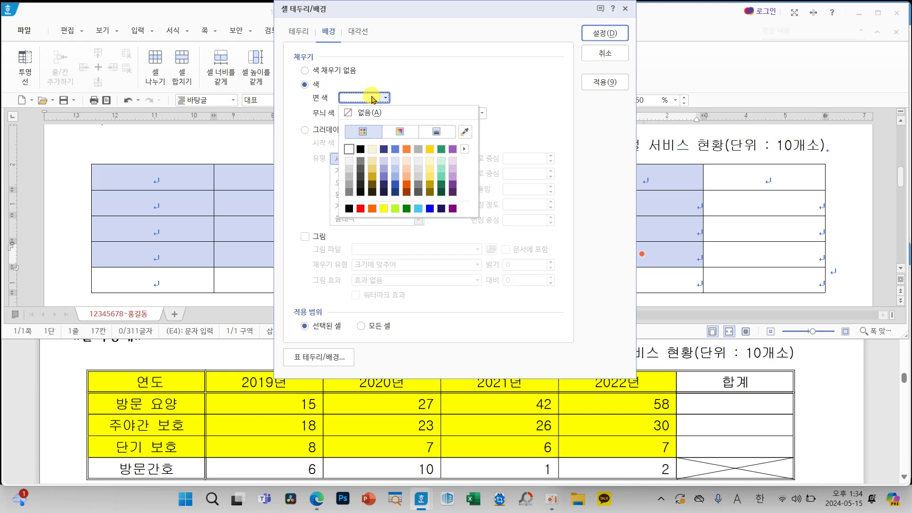
pyautogui.click(382, 207)
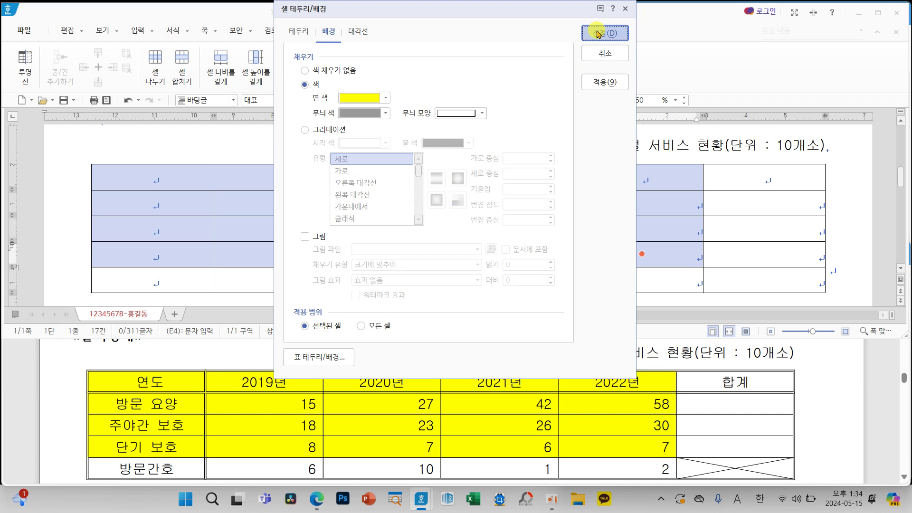
pyautogui.click(593, 33)
pyautogui.click(425, 228)
pyautogui.click(421, 227)
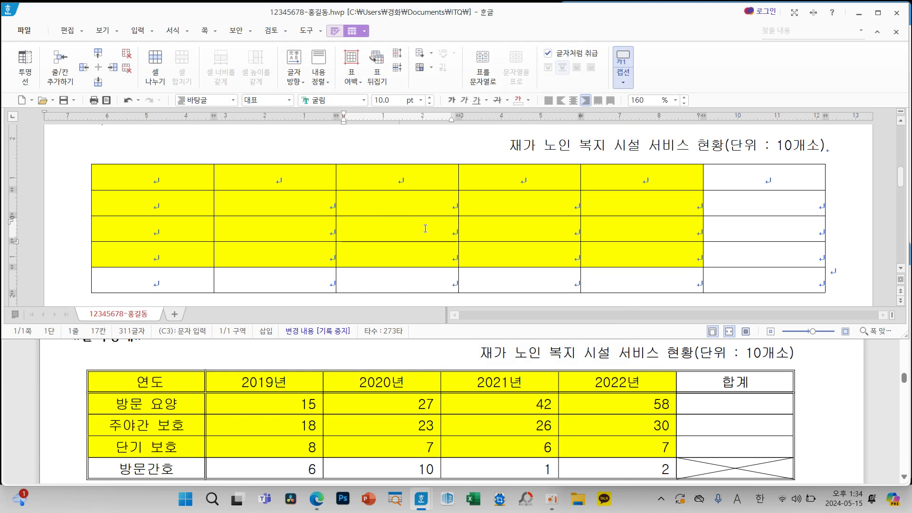
# Matching the PDF's 출력형태, apply a 0.5mm double line to the outer border (바깥쪽) of the whole table.
pyautogui.scroll(3, 455, 404)
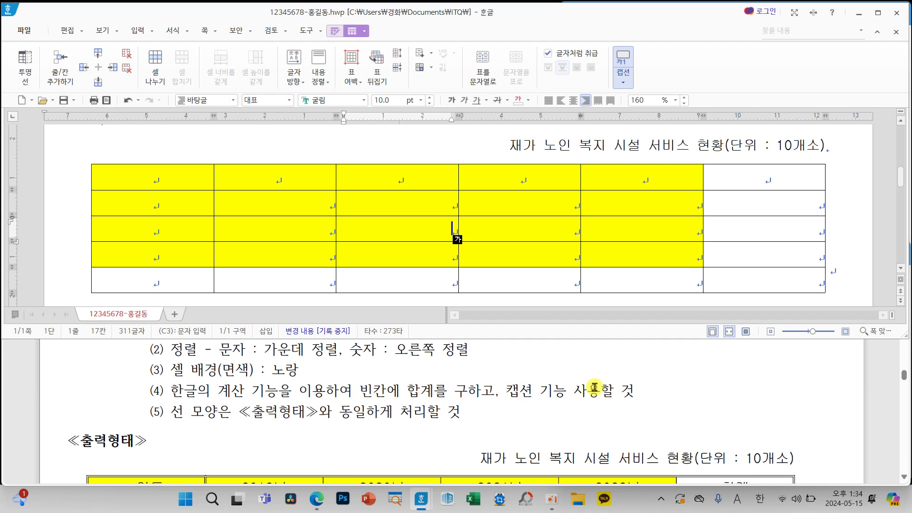
pyautogui.scroll(-3, 353, 421)
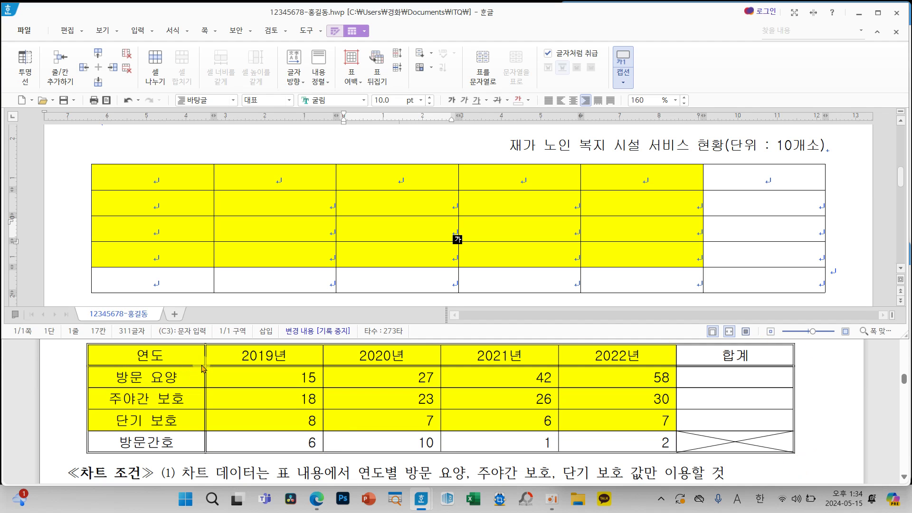
pyautogui.moveTo(211, 381)
pyautogui.mouseDown()
pyautogui.moveTo(209, 397)
pyautogui.moveTo(203, 382)
pyautogui.mouseUp()
pyautogui.moveTo(311, 361)
pyautogui.mouseDown()
pyautogui.moveTo(296, 367)
pyautogui.moveTo(324, 364)
pyautogui.moveTo(304, 357)
pyautogui.mouseUp()
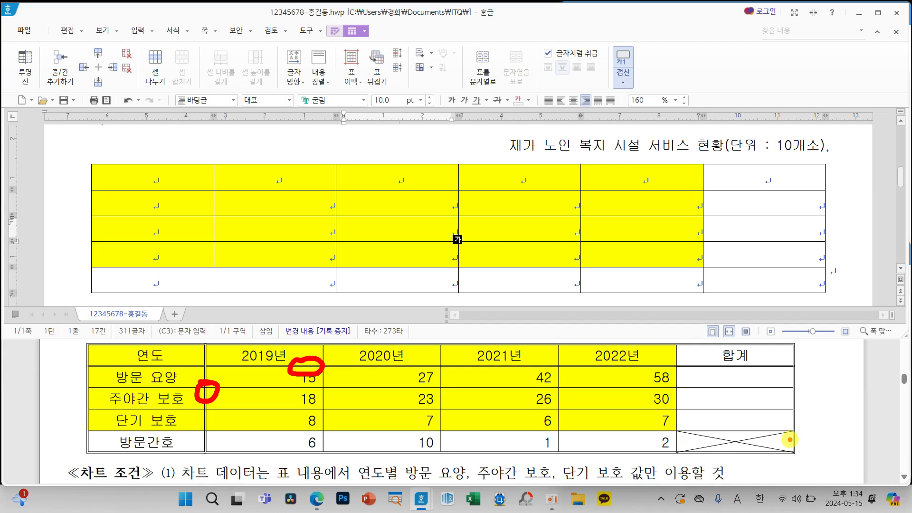
pyautogui.moveTo(743, 434)
pyautogui.mouseDown()
pyautogui.moveTo(719, 442)
pyautogui.moveTo(745, 438)
pyautogui.mouseUp()
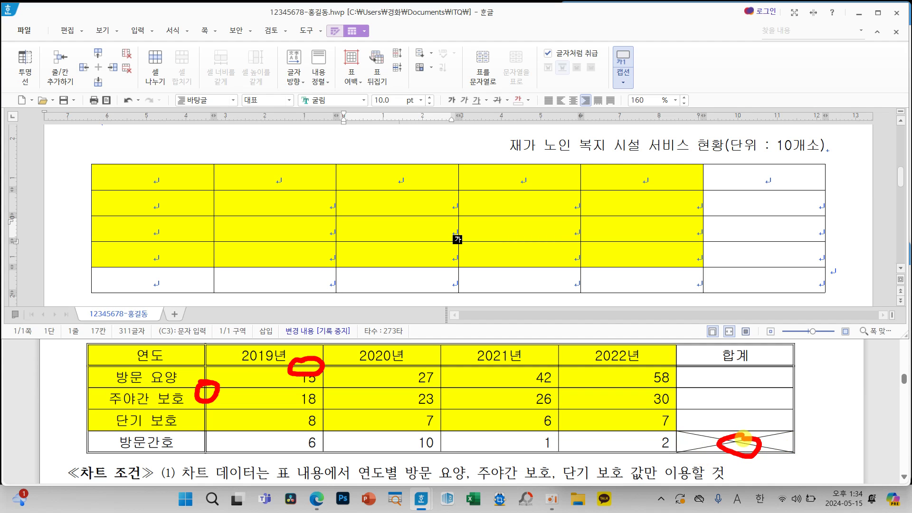
pyautogui.click(312, 210)
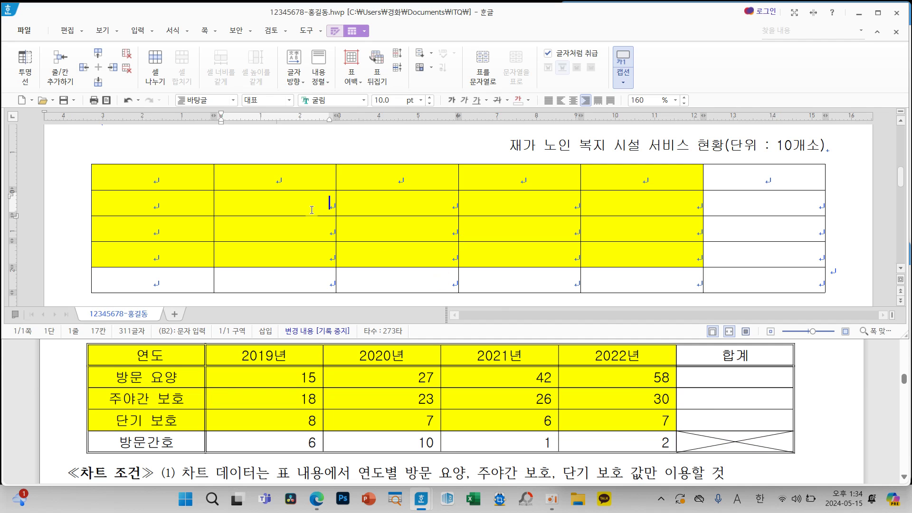
pyautogui.press('F5')
pyautogui.press('F5')
pyautogui.press('F5')
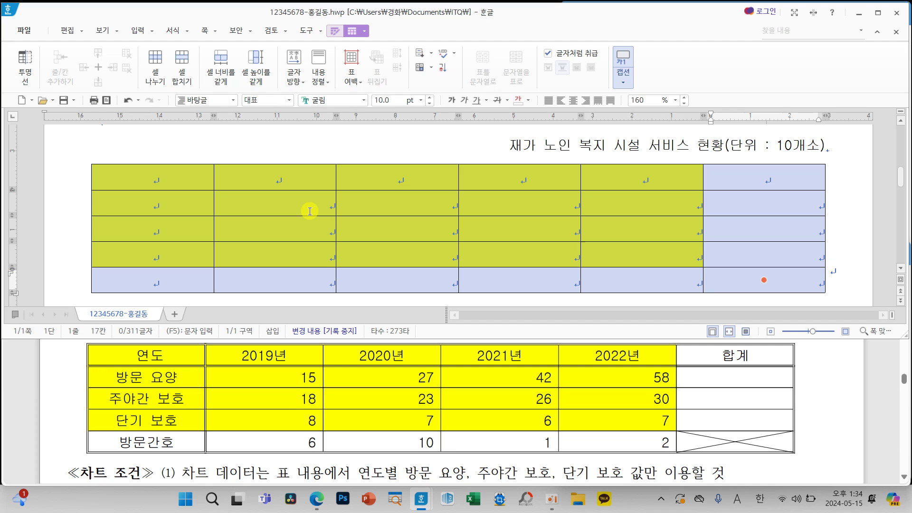
pyautogui.moveTo(370, 180)
pyautogui.mouseDown()
pyautogui.moveTo(363, 258)
pyautogui.moveTo(445, 263)
pyautogui.mouseUp()
pyautogui.press('l')
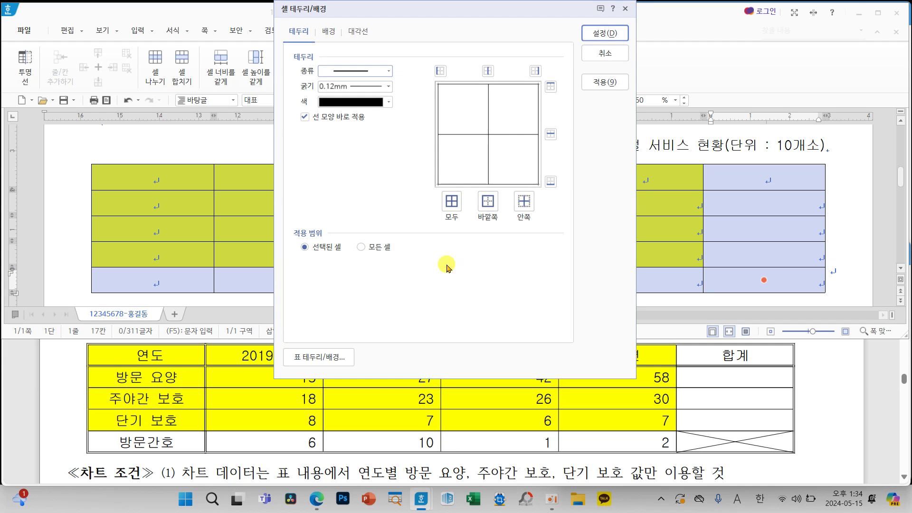
pyautogui.click(343, 71)
pyautogui.click(355, 163)
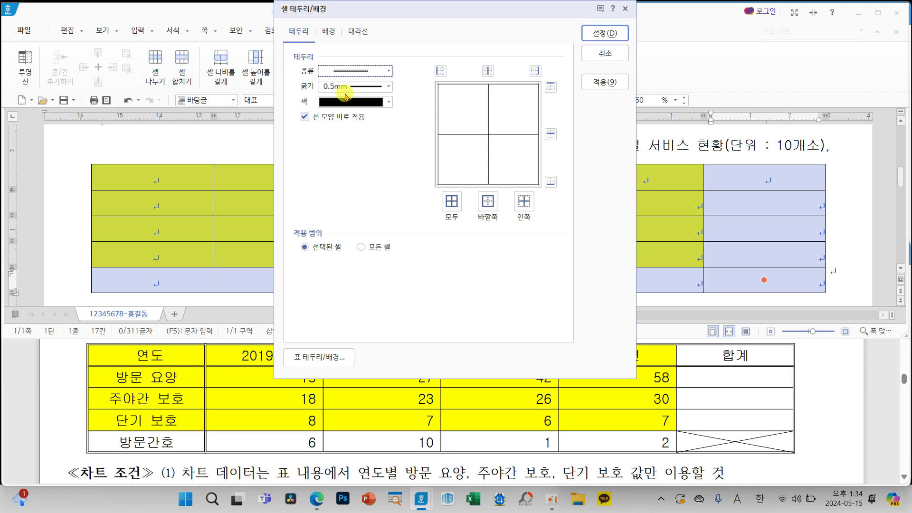
pyautogui.click(488, 203)
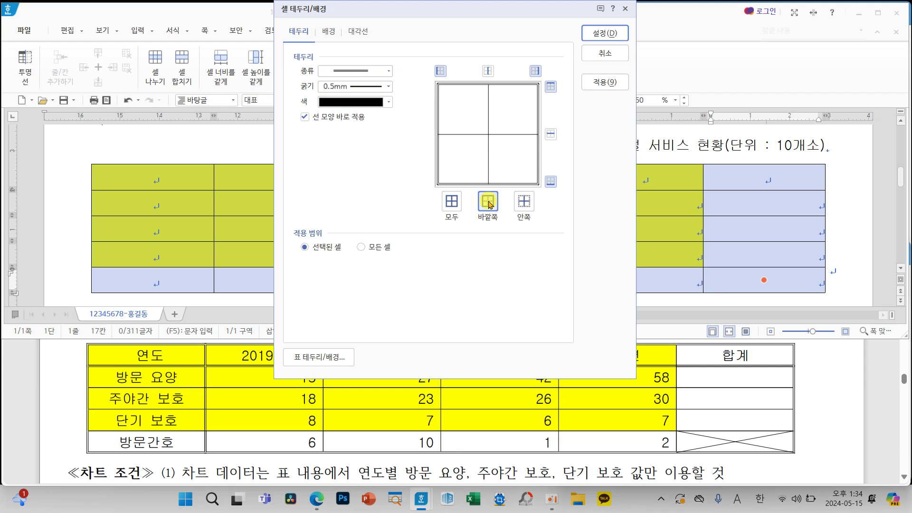
pyautogui.click(598, 33)
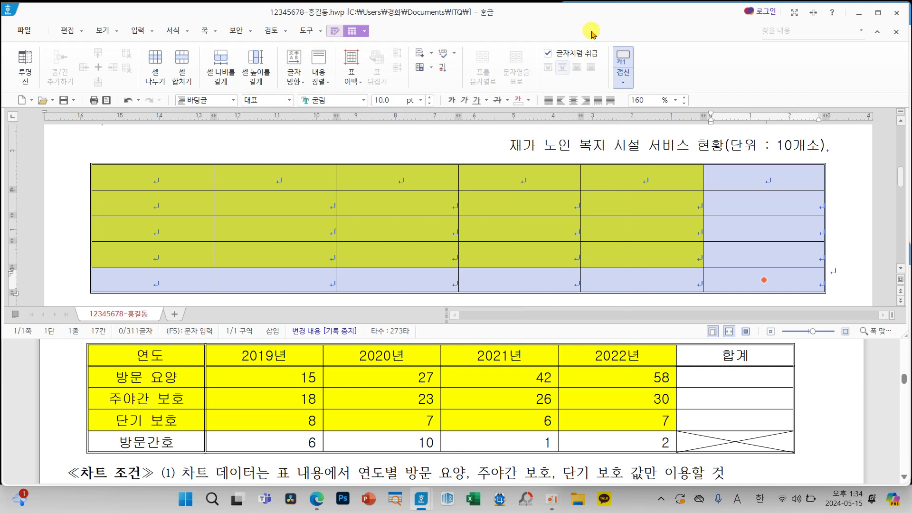
# Apply a 0.5mm double line to the bottom border of the table's header row.
pyautogui.click(431, 205)
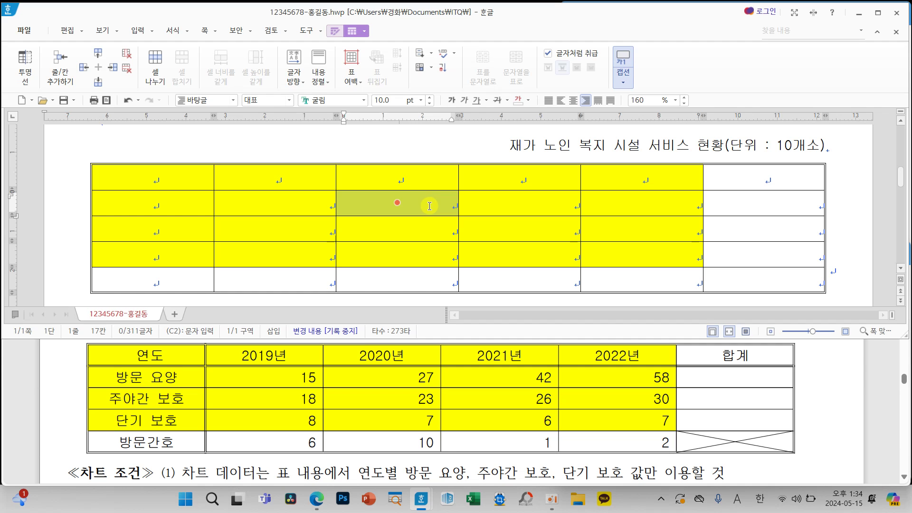
pyautogui.moveTo(209, 179); pyautogui.dragTo(765, 176)
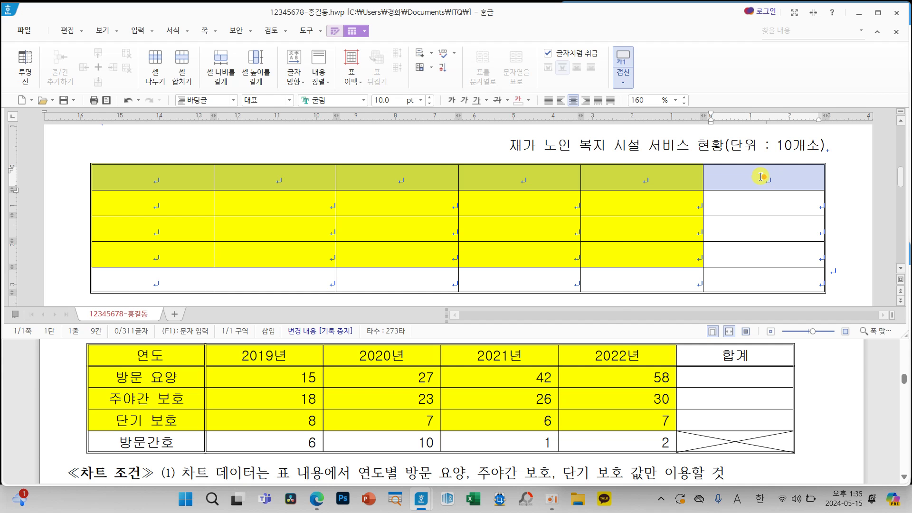
pyautogui.press('l')
pyautogui.click(381, 73)
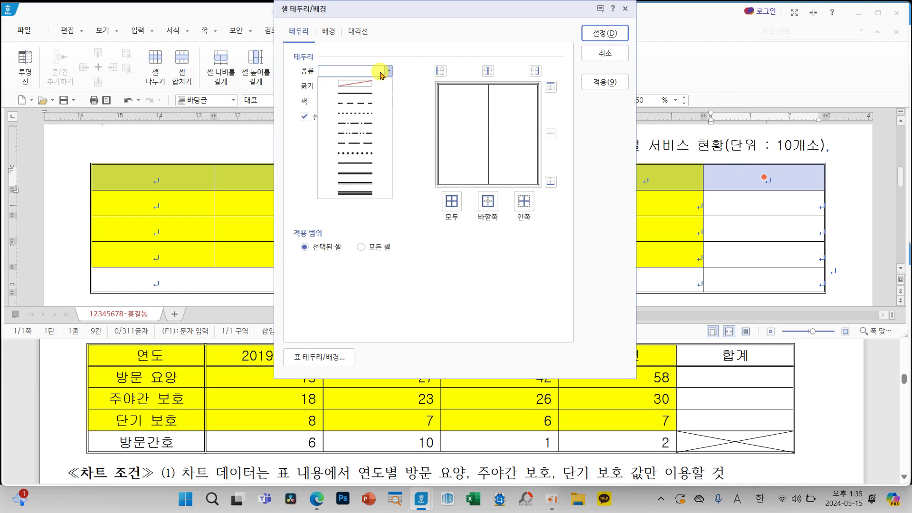
pyautogui.click(356, 163)
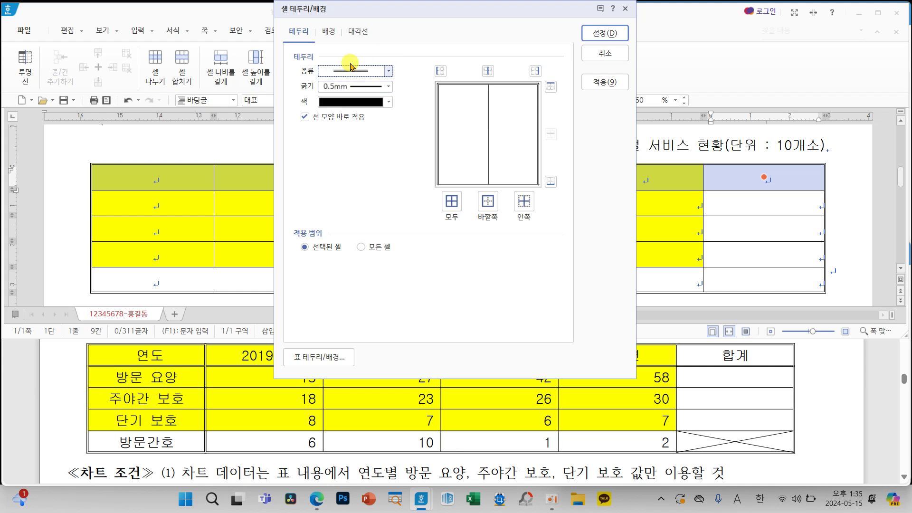
pyautogui.click(549, 181)
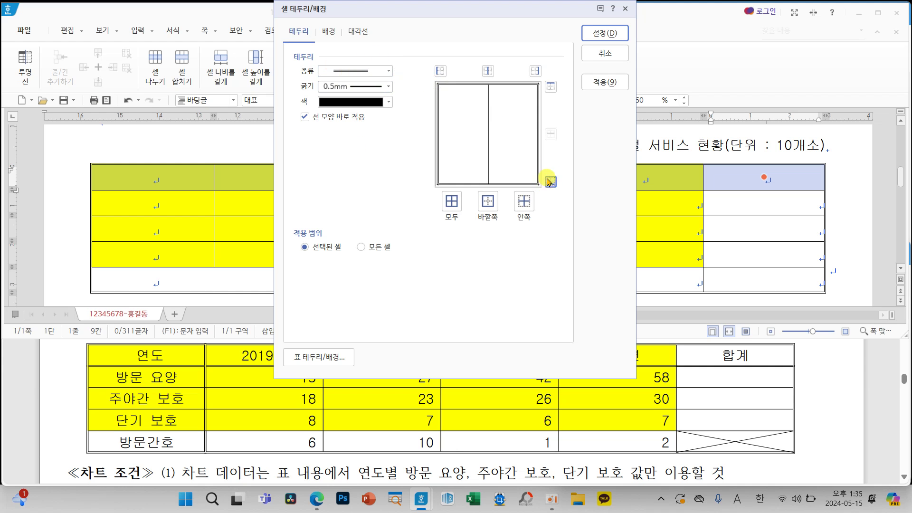
pyautogui.click(599, 34)
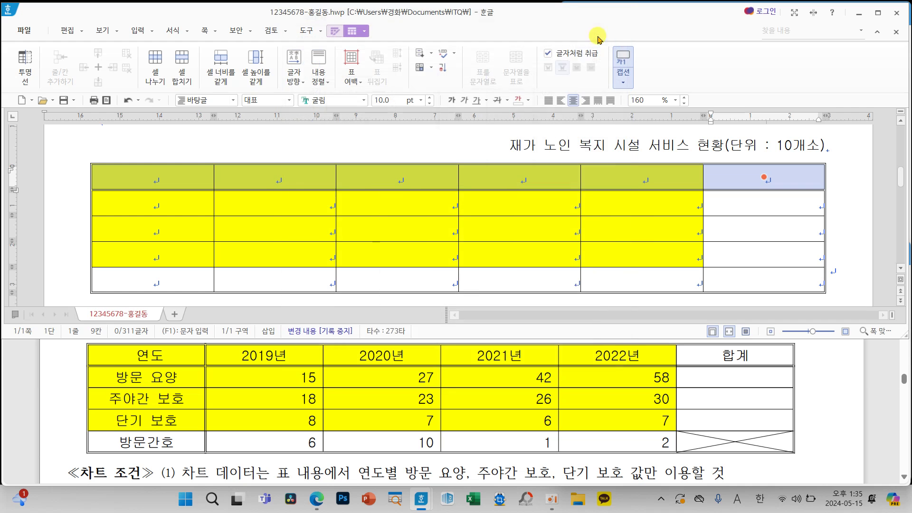
# Give the table's first column a 0.5mm double line along its right border.
pyautogui.moveTo(187, 173); pyautogui.dragTo(182, 278)
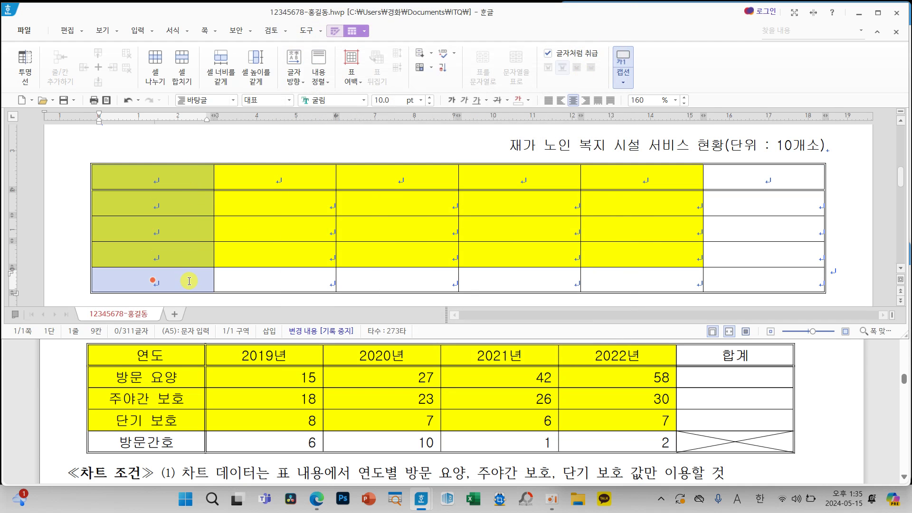
pyautogui.press('l')
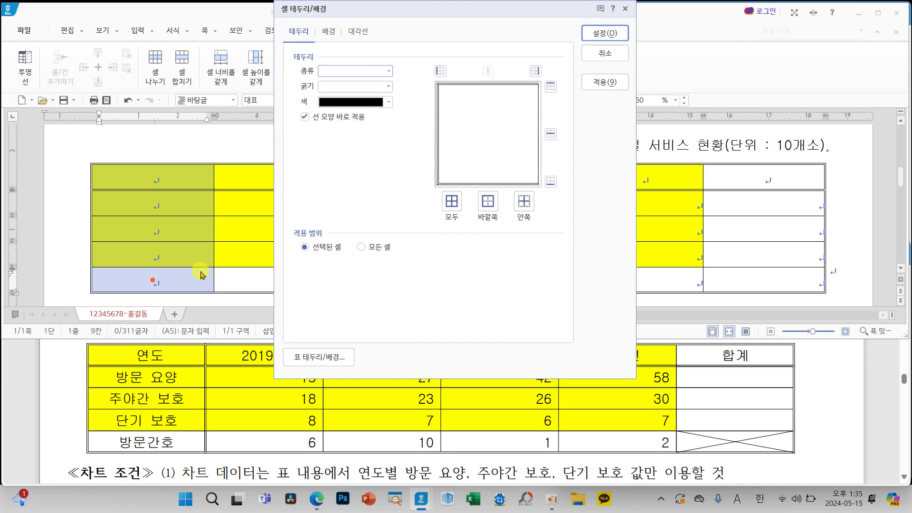
pyautogui.click(360, 72)
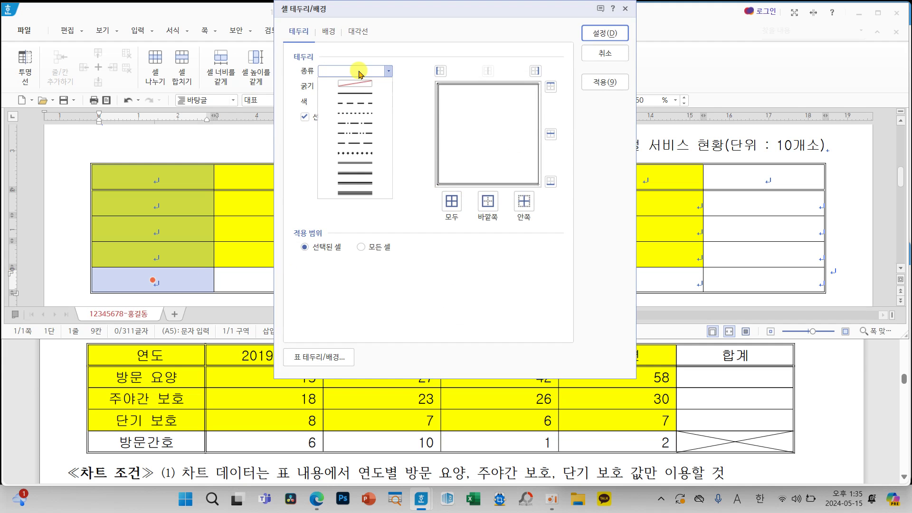
pyautogui.click(362, 164)
pyautogui.click(532, 72)
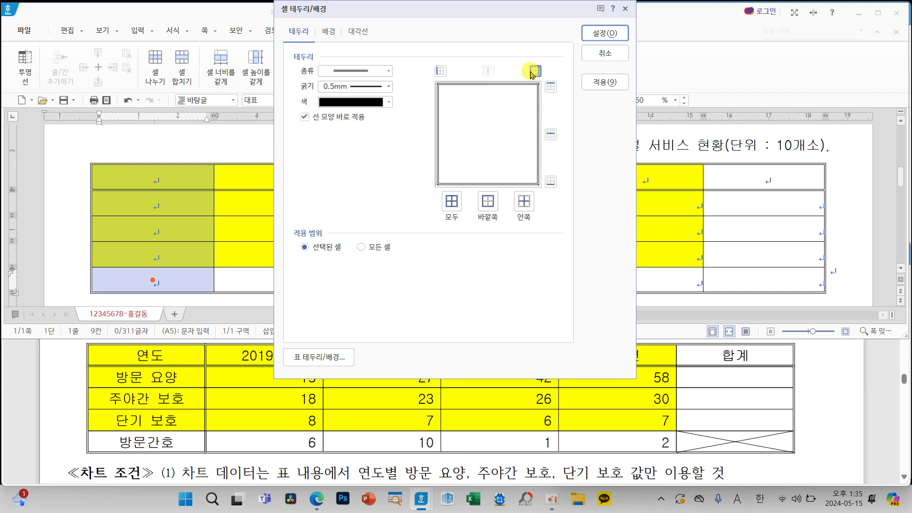
pyautogui.click(605, 32)
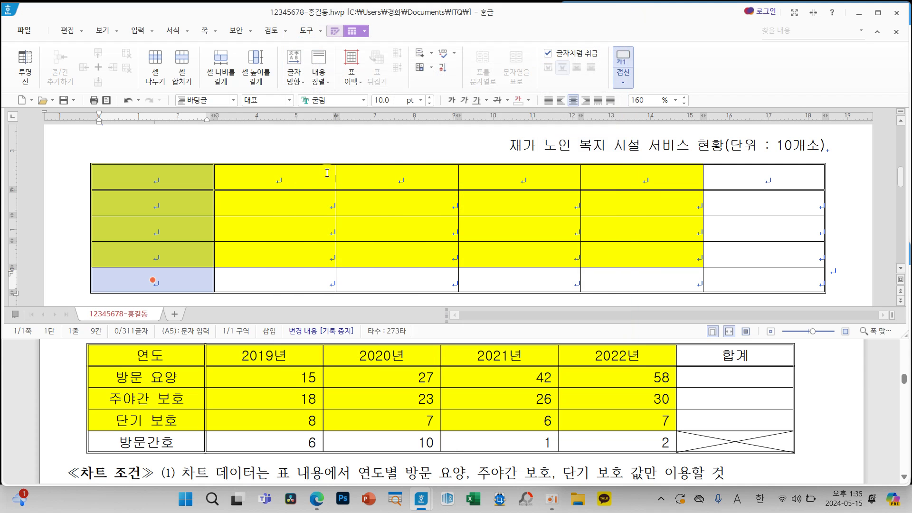
pyautogui.click(296, 207)
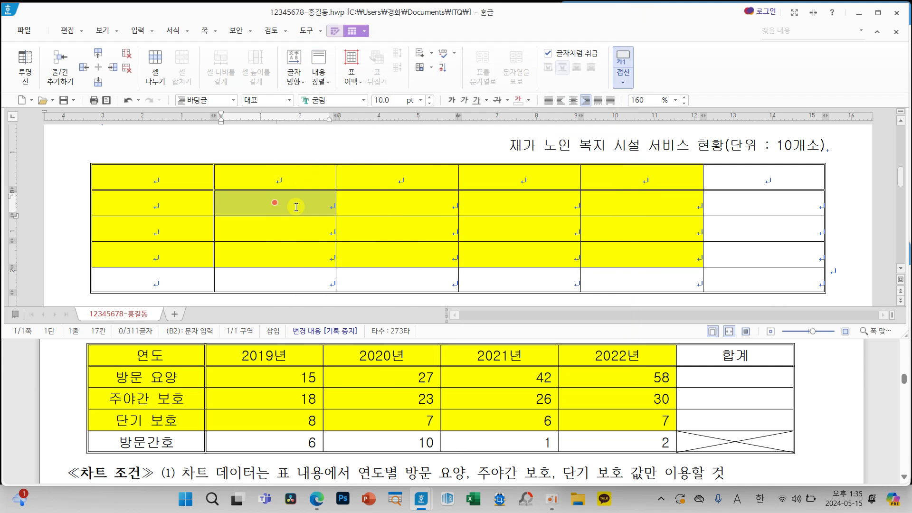
# Cross the table's bottom-right cell with both diagonal lines (대각선), using a 0.1mm solid line.
pyautogui.click(742, 287)
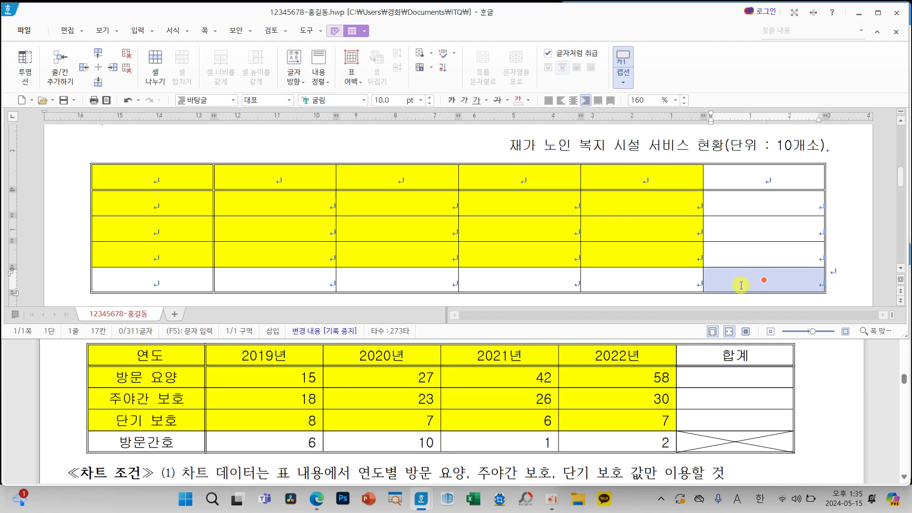
pyautogui.moveTo(774, 264)
pyautogui.mouseDown()
pyautogui.moveTo(783, 295)
pyautogui.moveTo(757, 266)
pyautogui.mouseUp()
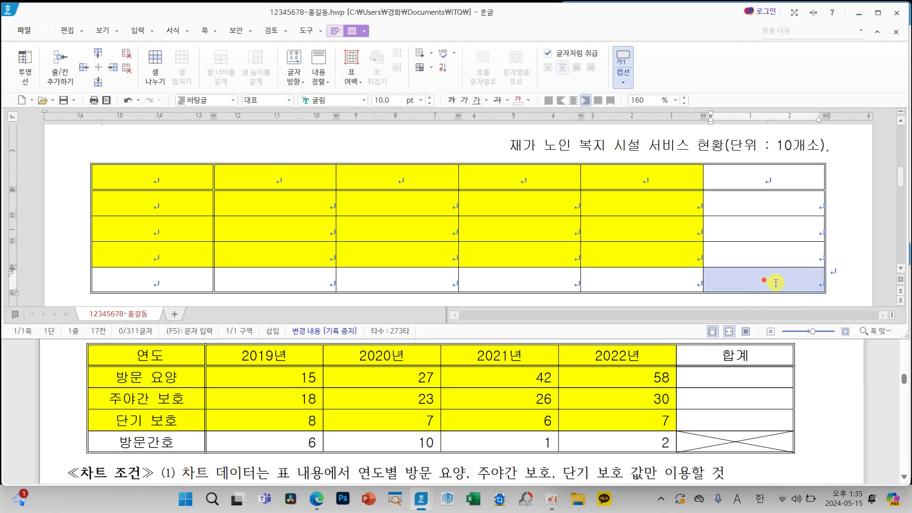
pyautogui.press('l')
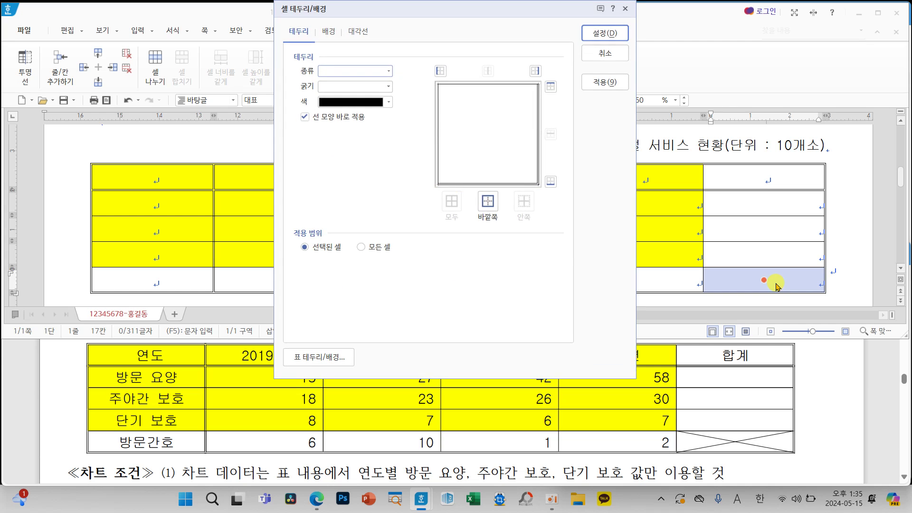
pyautogui.click(358, 32)
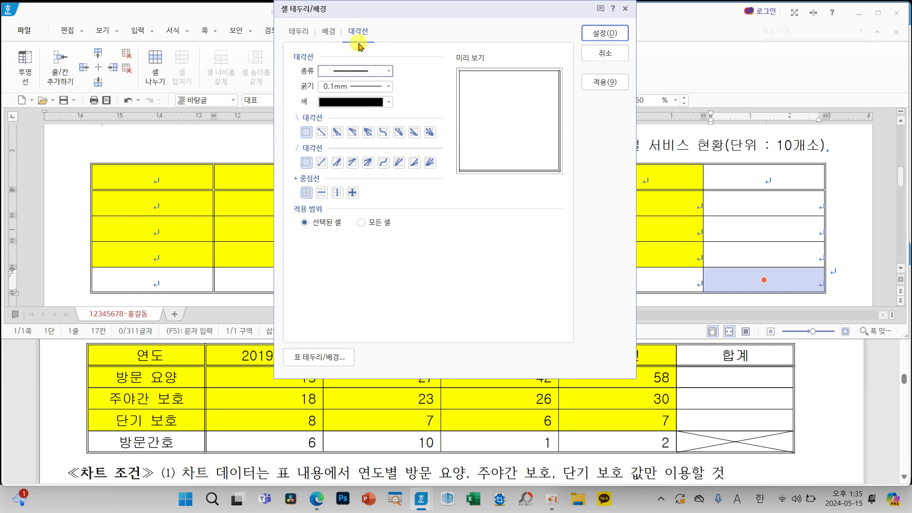
pyautogui.click(321, 132)
pyautogui.click(322, 163)
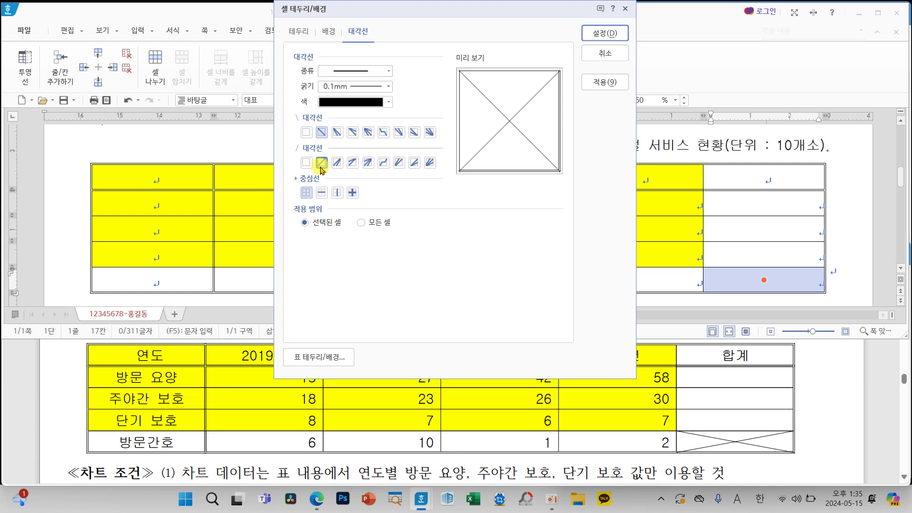
pyautogui.click(604, 33)
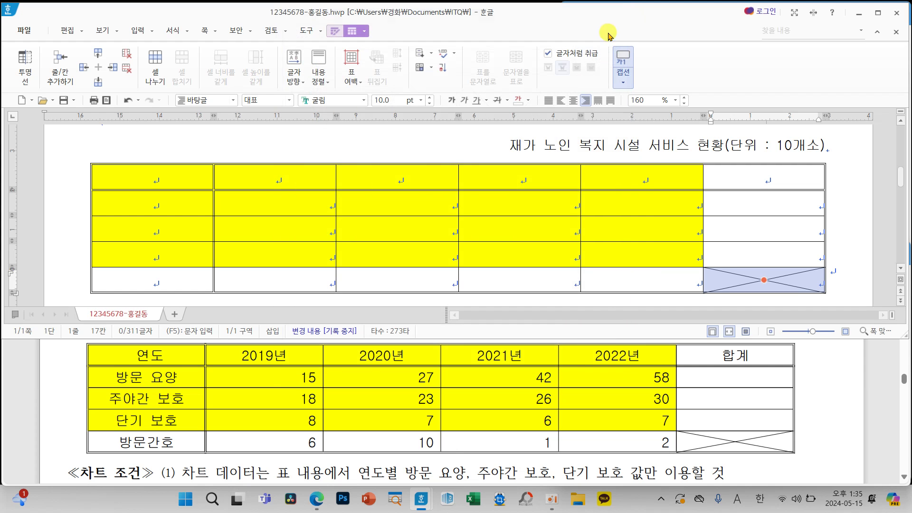
pyautogui.click(749, 280)
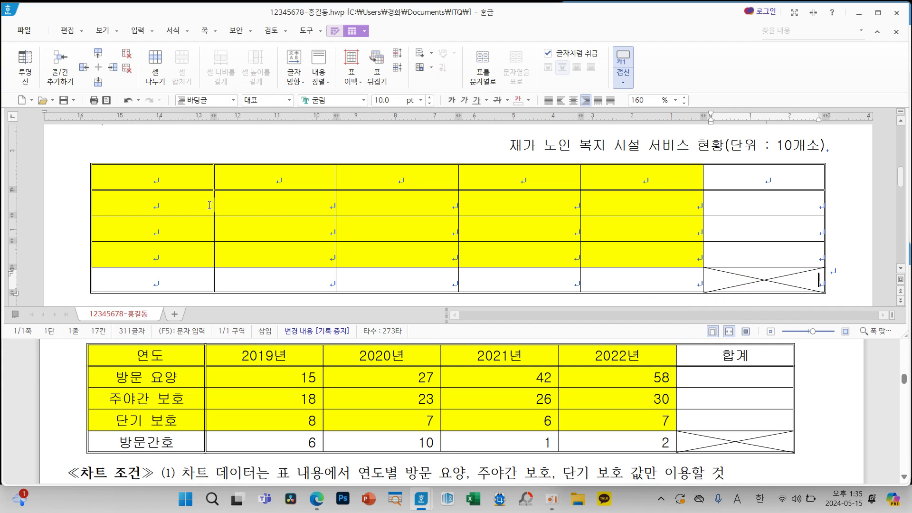
# Fill the table with headers 연도, 2019년–2022년, 합계 and rows 방문 요양 15/27/42/58, 주야간 보호 18/23/26/30, 단기 보호 8/7/6/7, 방문간호 6/10/1/2.
pyautogui.click(168, 182)
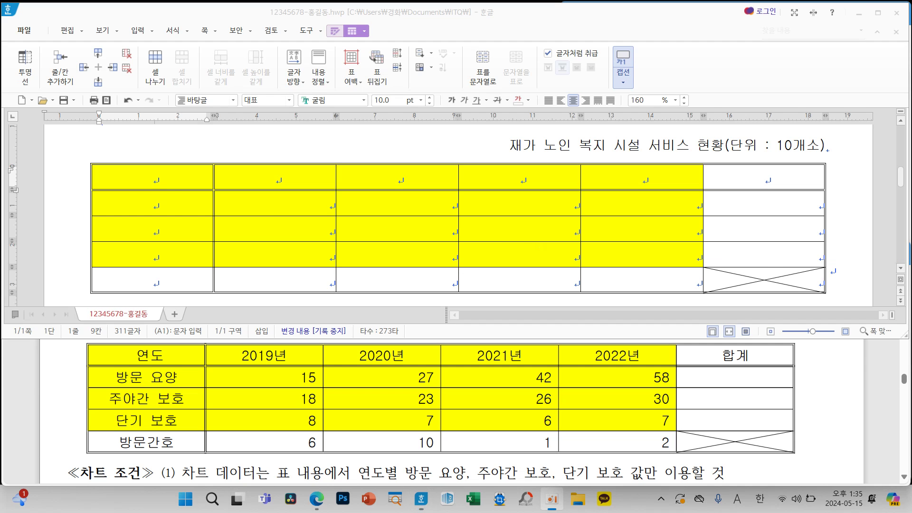
pyautogui.write('연도\t2019년\t2020년\t2021년\t2022년\t합계 방문 요양\t15\t27\t42\t58\t 주야간 보호\t18\t23\t26\t30\t 단기 보호\t8\t7\t6\t7\t 방문간호\t6\t10\t1\t2')
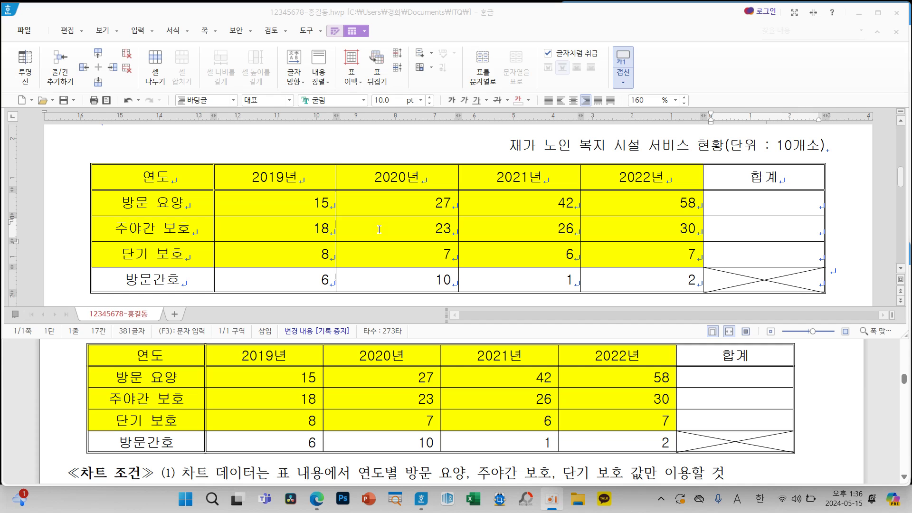
pyautogui.click(379, 229)
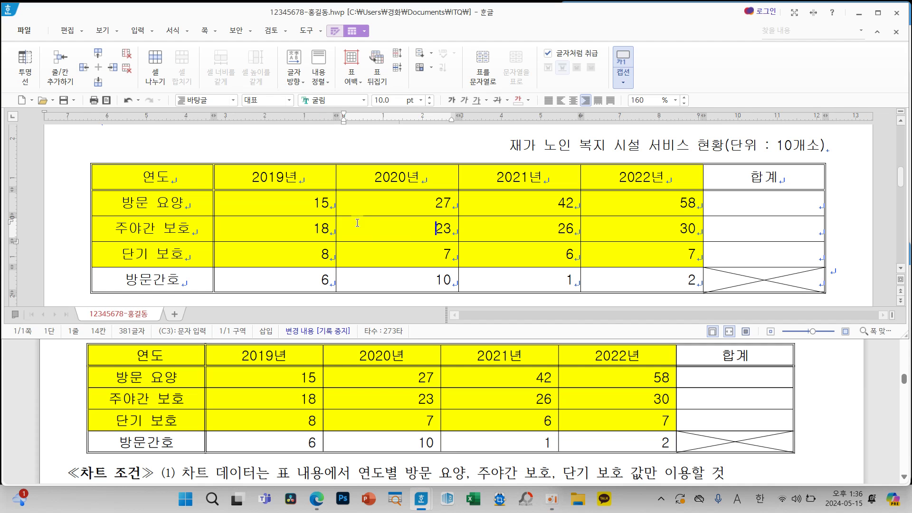
# Change the 2019년 value for 방문 요양 to 15000 as a thousands-separator example.
pyautogui.click(332, 203)
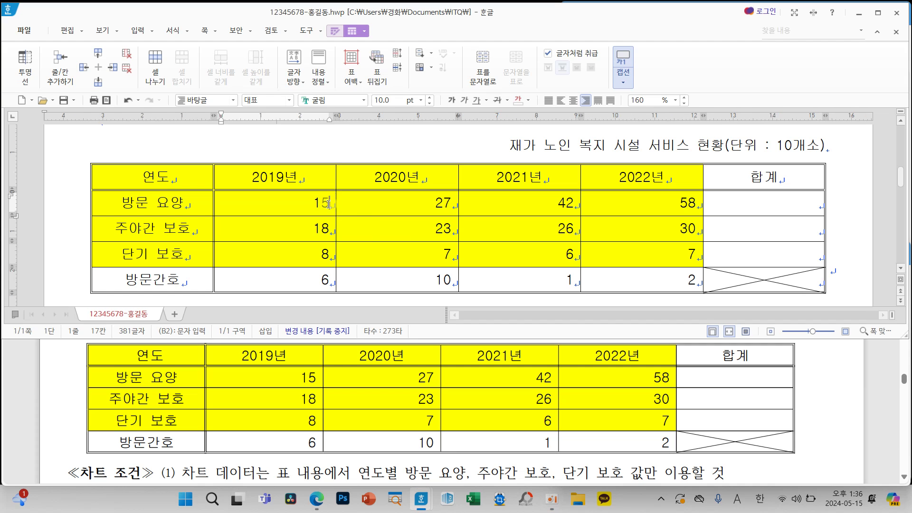
pyautogui.write('00')
pyautogui.press('Left')
pyautogui.press('Left')
pyautogui.press('Left')
pyautogui.press('Left')
pyautogui.write(',')
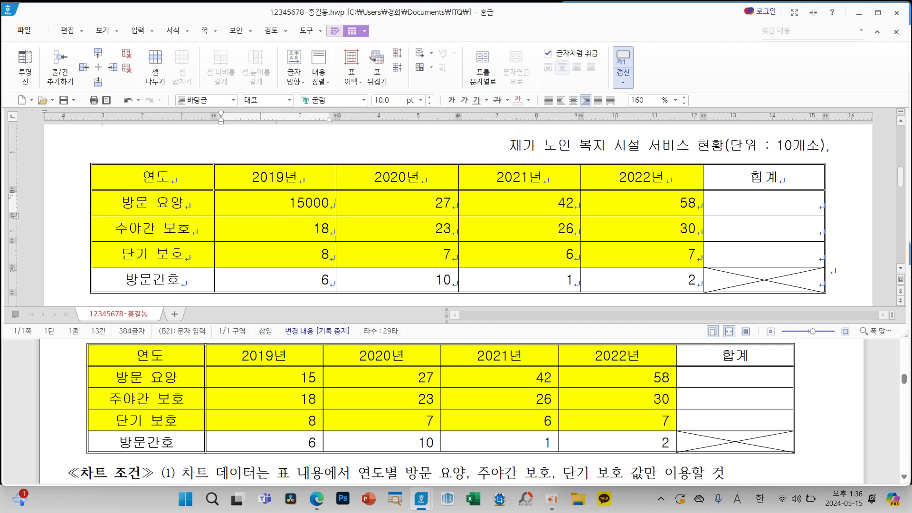
# Insert thousands separators (자릿점 넣기) in the number cells from 2019년 to 2022년 across all four data rows.
pyautogui.moveTo(285, 204); pyautogui.dragTo(642, 279)
pyautogui.rightClick(404, 234)
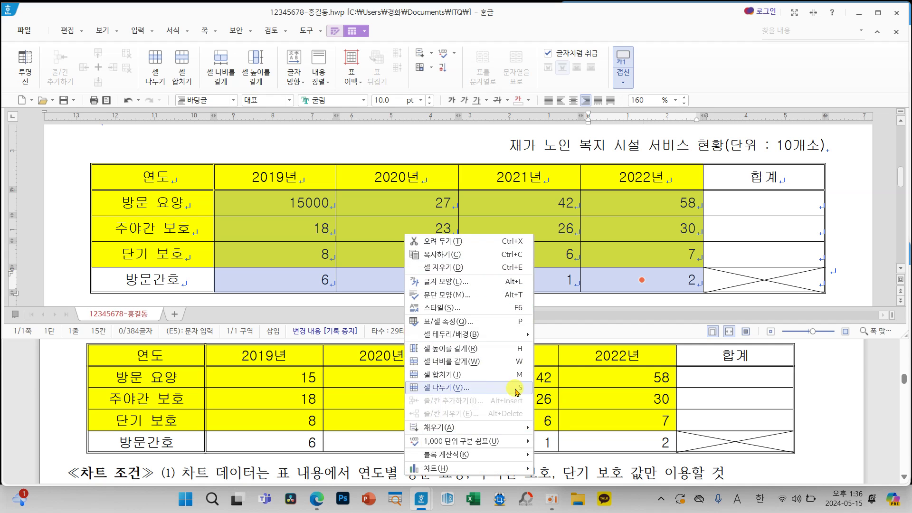
pyautogui.moveTo(473, 444)
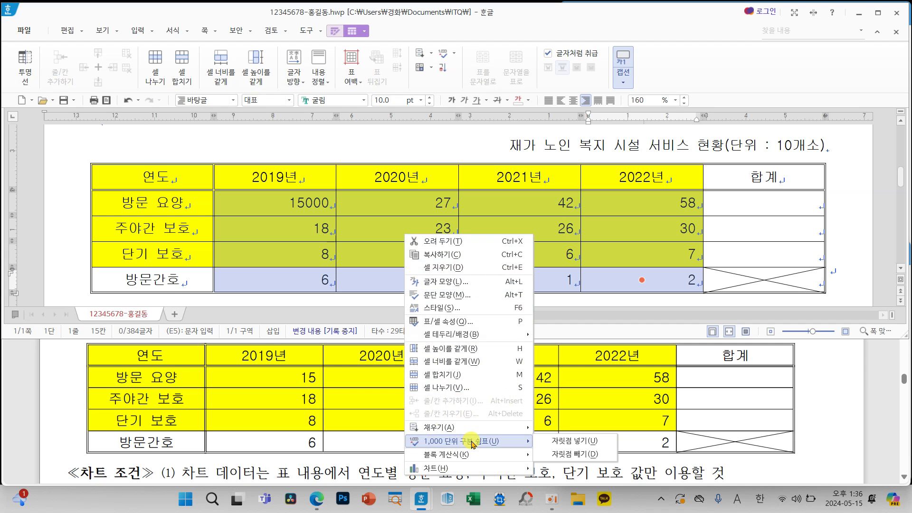
pyautogui.click(577, 445)
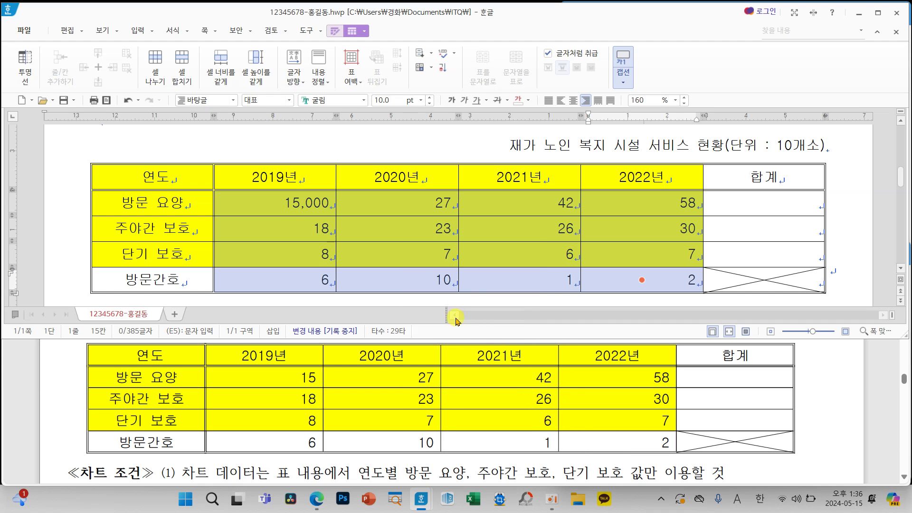
# Restore the 2019년 value for 방문 요양 to 15 and try the decimal ending .02 on it before removing that ending.
pyautogui.click(300, 202)
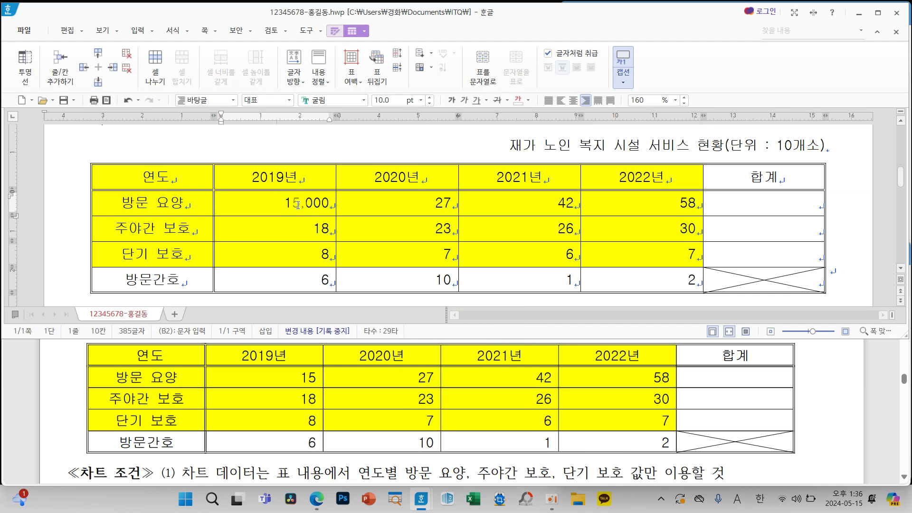
pyautogui.moveTo(298, 205); pyautogui.dragTo(328, 205)
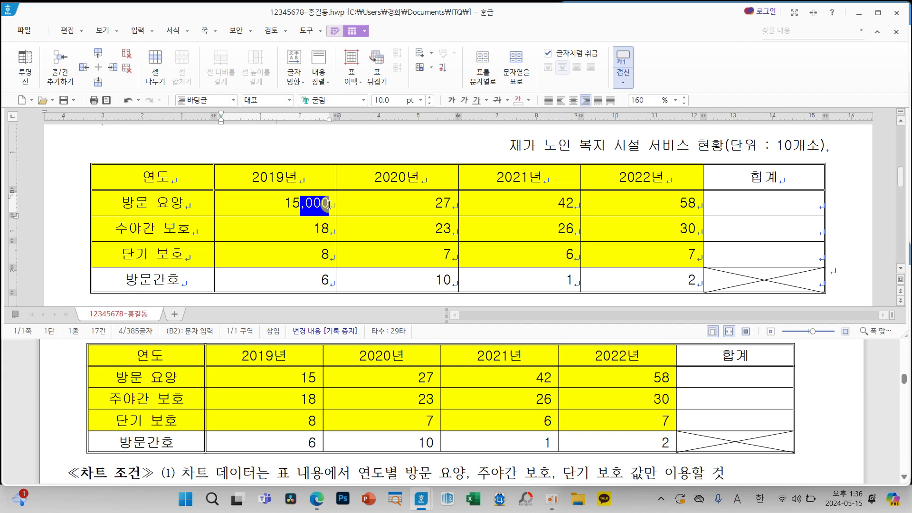
pyautogui.press('Delete')
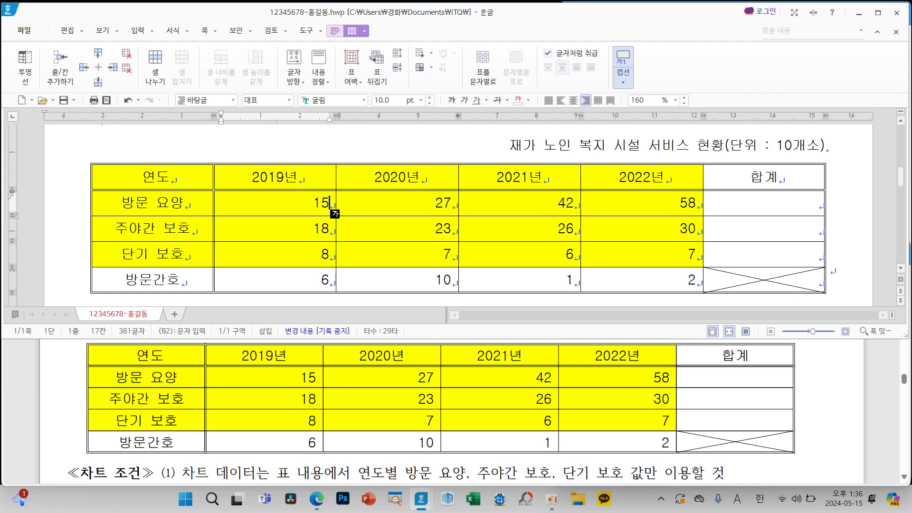
pyautogui.write('.02')
pyautogui.press('BackSpace')
pyautogui.press('BackSpace')
pyautogui.press('BackSpace')
# Check the PDF's table condition (4) about calculating totals against the blank 합계 cells and the numbers they cover.
pyautogui.scroll(5, 531, 405)
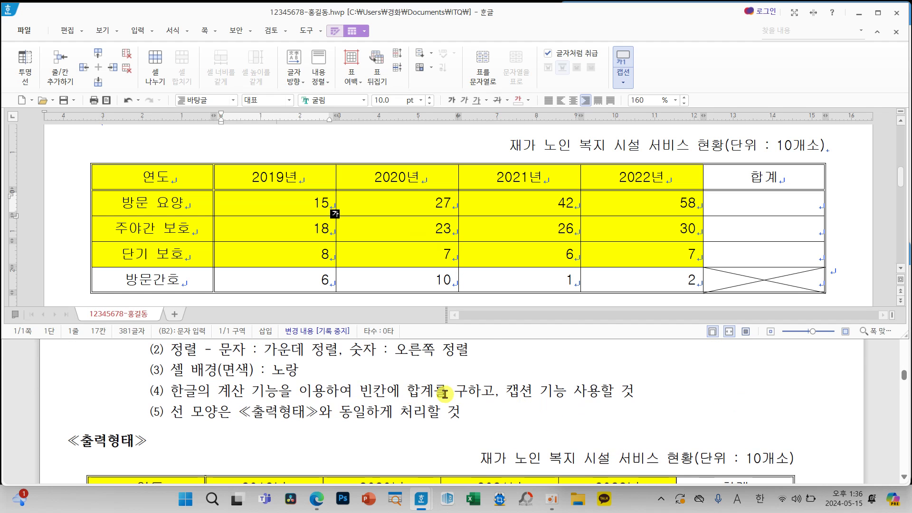
pyautogui.moveTo(395, 379)
pyautogui.mouseDown()
pyautogui.moveTo(487, 407)
pyautogui.moveTo(523, 368)
pyautogui.moveTo(748, 247)
pyautogui.moveTo(755, 269)
pyautogui.mouseUp()
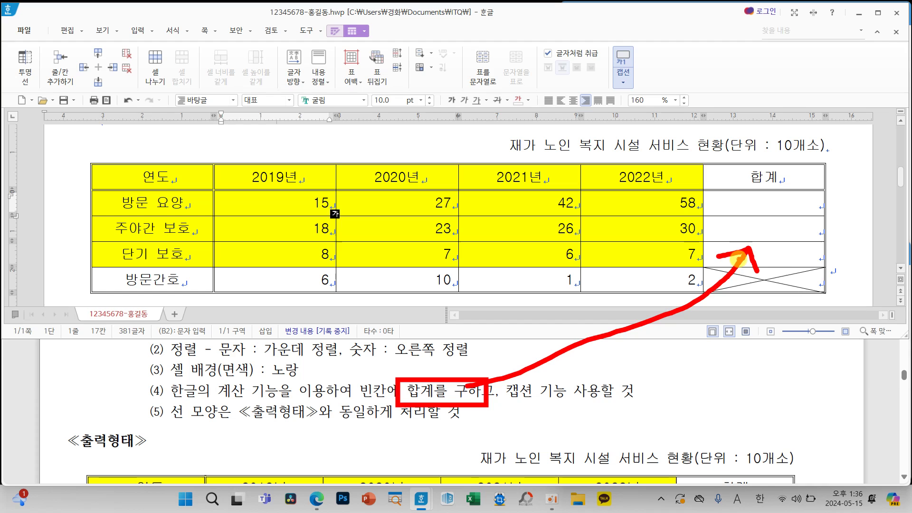
pyautogui.press('Escape')
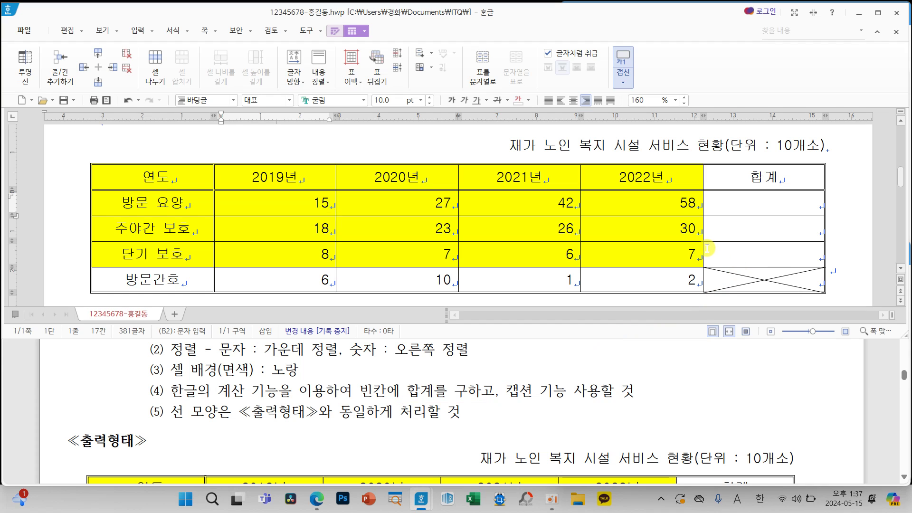
pyautogui.click(757, 205)
pyautogui.click(760, 224)
pyautogui.click(767, 252)
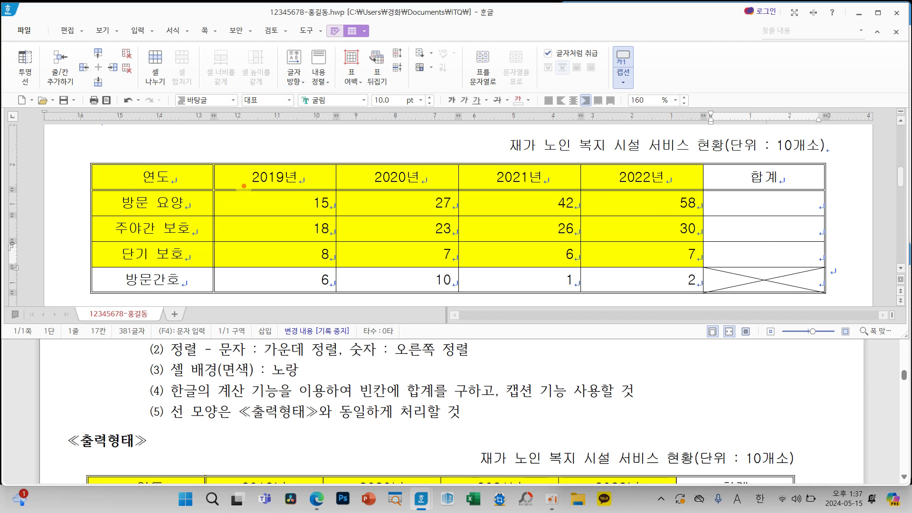
pyautogui.moveTo(217, 192); pyautogui.dragTo(824, 267)
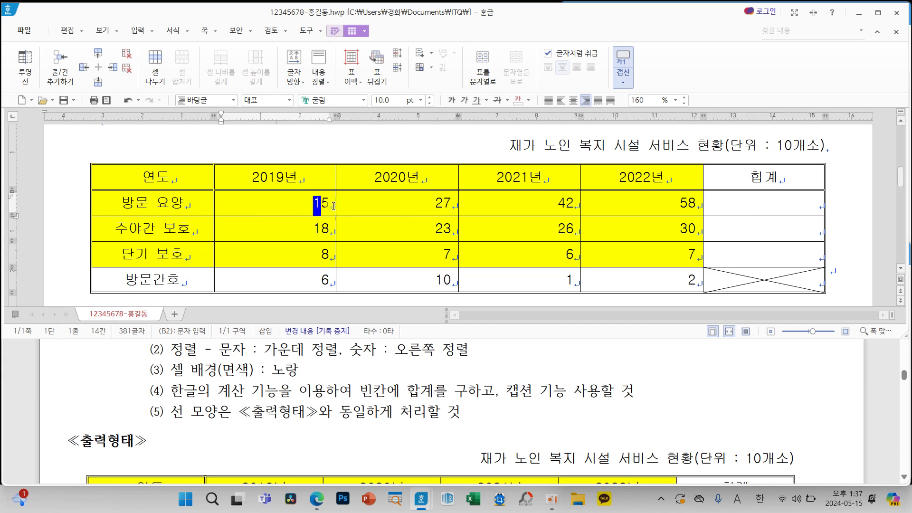
# Calculate the 합계 totals for the 방문 요양, 주야간 보호 and 단기 보호 rows with a block sum formula.
pyautogui.moveTo(317, 202); pyautogui.dragTo(728, 248)
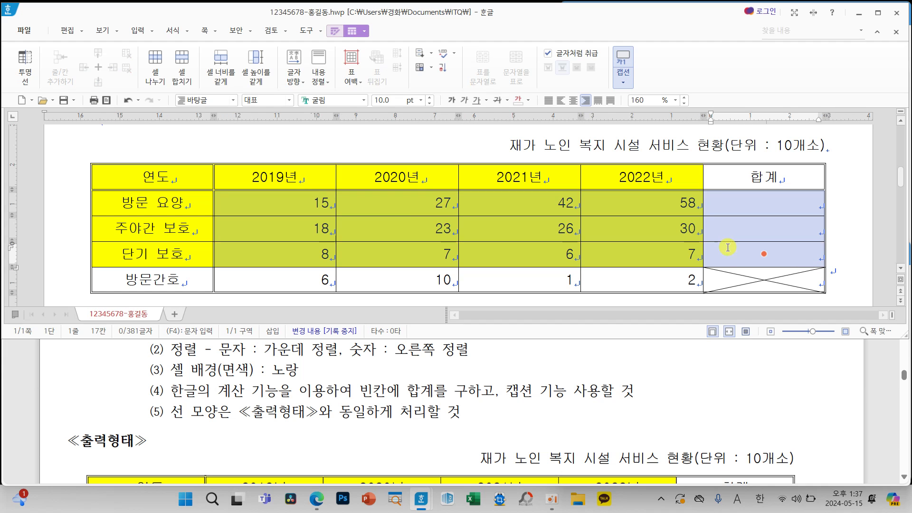
pyautogui.rightClick(630, 206)
pyautogui.moveTo(709, 427)
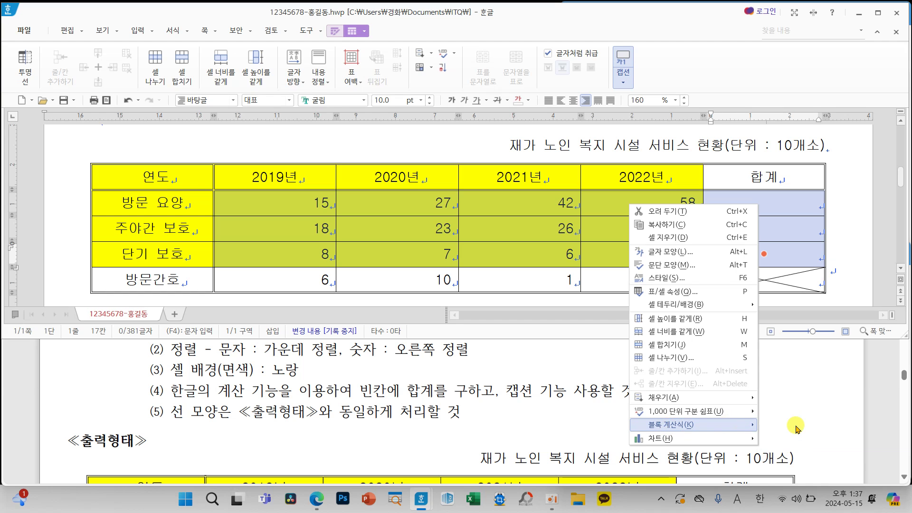
pyautogui.click(797, 426)
pyautogui.click(750, 223)
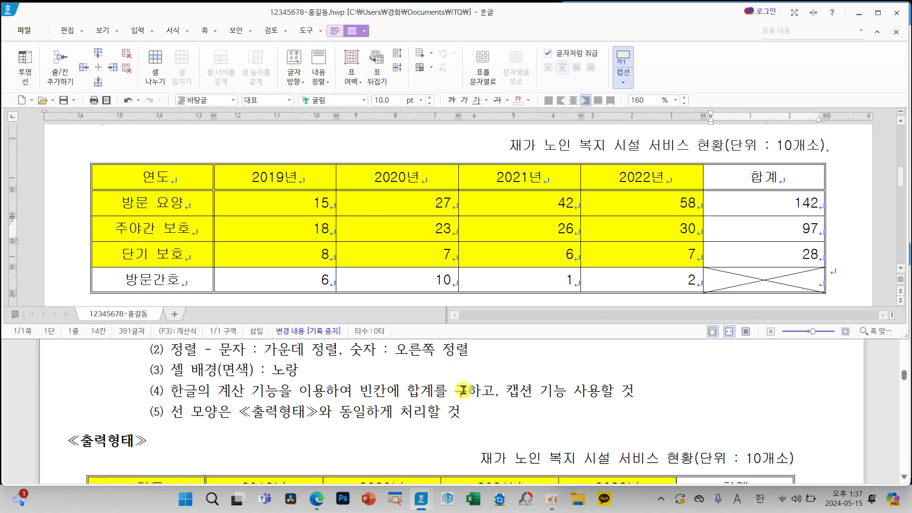
# Read the PDF's chart conditions on data range, chart type, title, fonts and legend, and look at the sample chart.
pyautogui.scroll(-5, 463, 392)
pyautogui.scroll(-3, 467, 394)
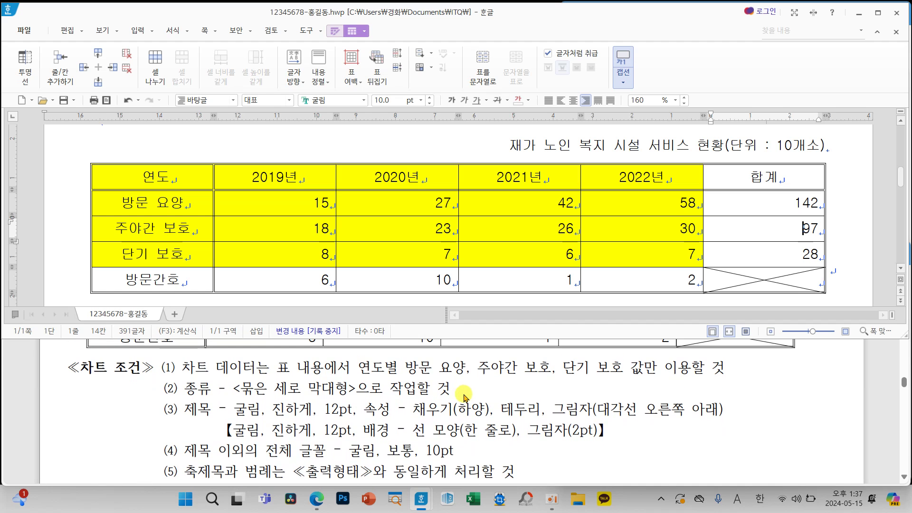
pyautogui.scroll(-1, 489, 424)
pyautogui.scroll(-7, 490, 423)
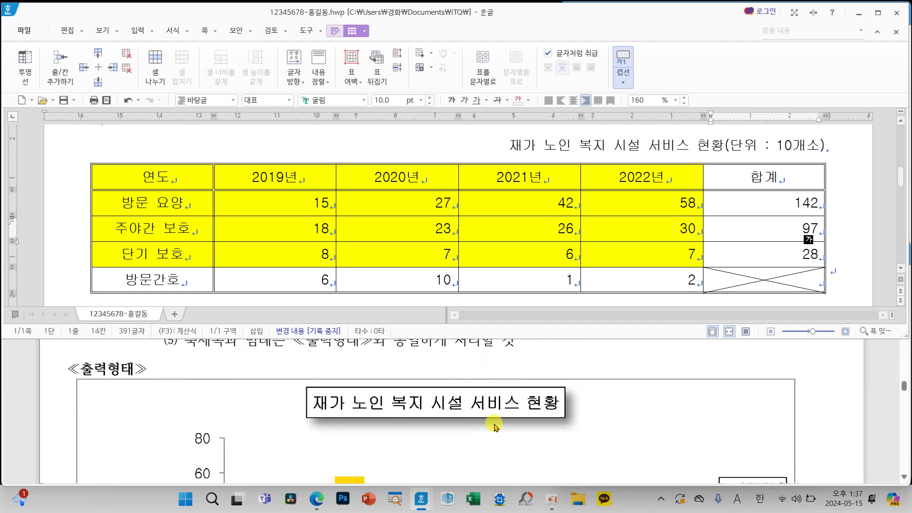
pyautogui.scroll(-1, 495, 427)
pyautogui.scroll(8, 496, 427)
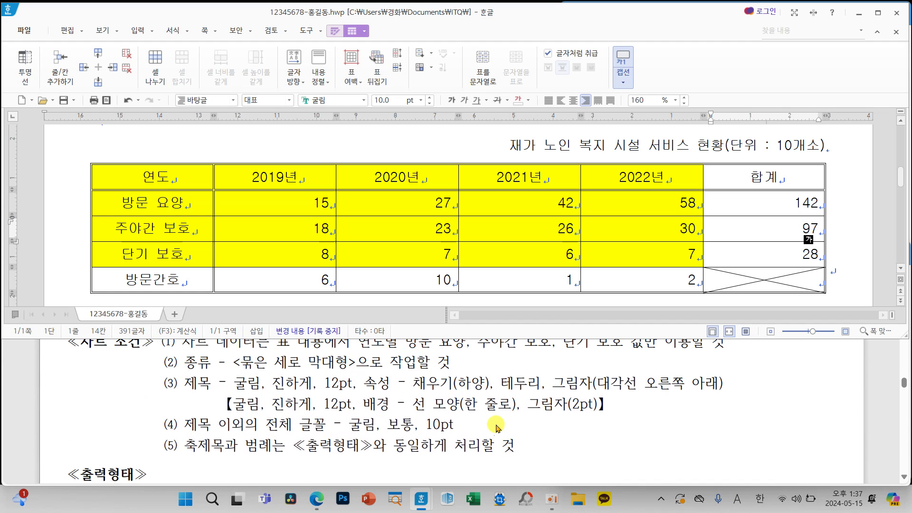
pyautogui.scroll(1, 496, 425)
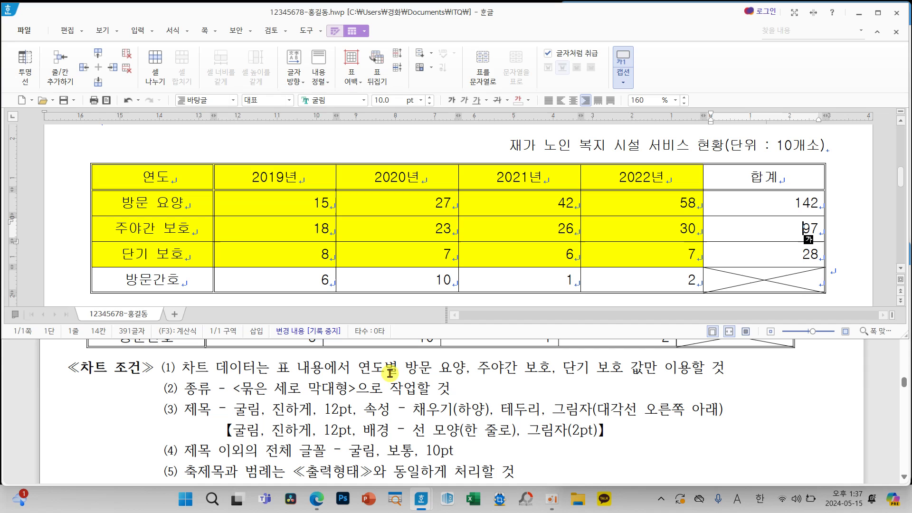
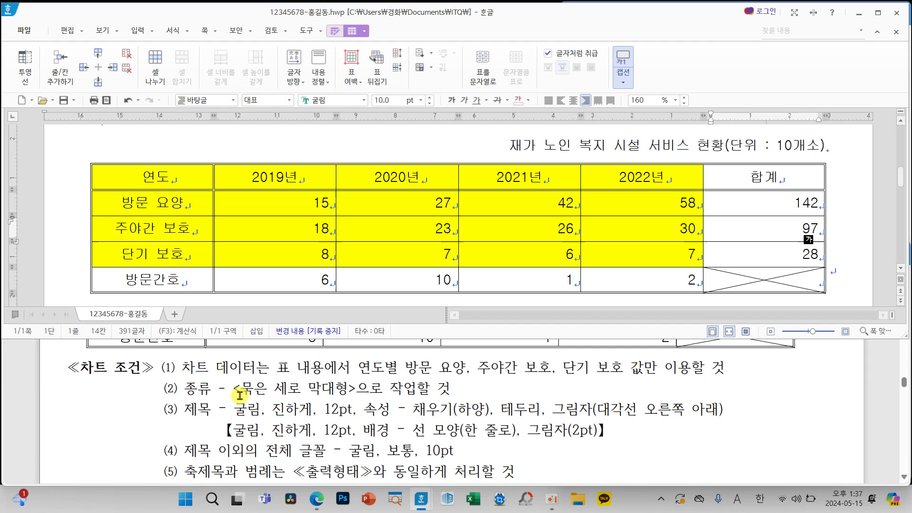
pyautogui.scroll(-3, 380, 408)
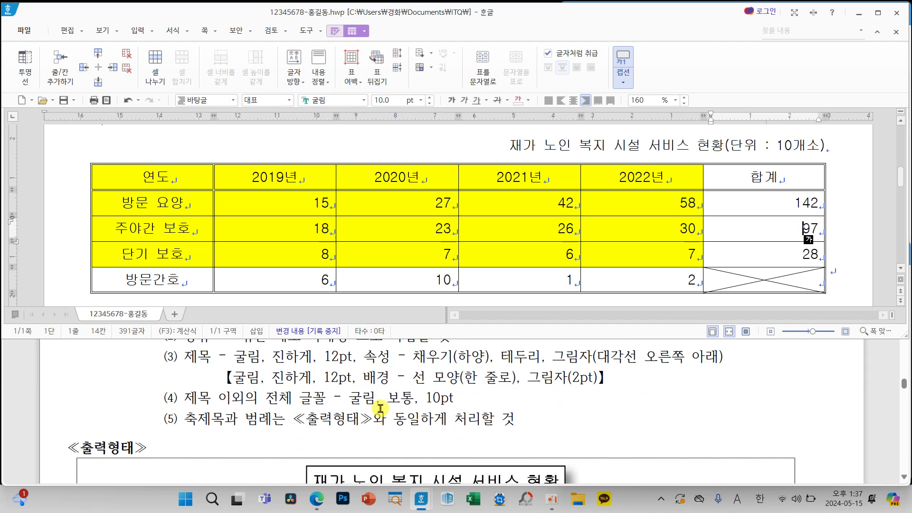
# Insert a clustered column chart (묶은 세로 막대형) from the 연도 to 2022년 cells down to the 단기 보호 row, keeping its data.
pyautogui.moveTo(167, 172)
pyautogui.mouseDown()
pyautogui.moveTo(173, 180)
pyautogui.moveTo(642, 254)
pyautogui.mouseUp()
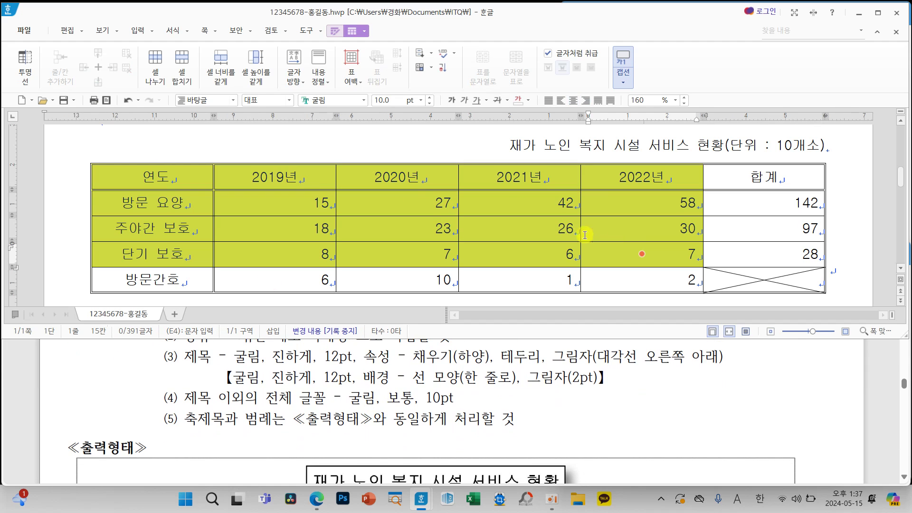
pyautogui.click(139, 32)
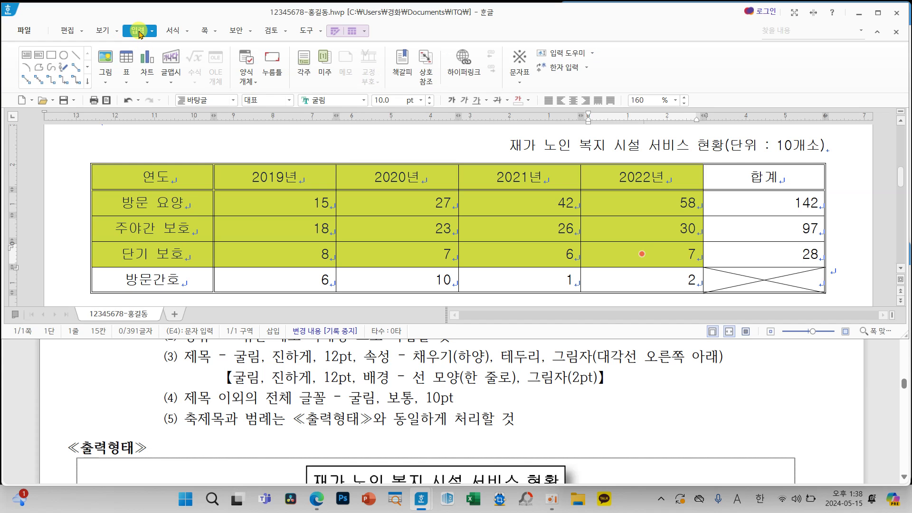
pyautogui.click(146, 57)
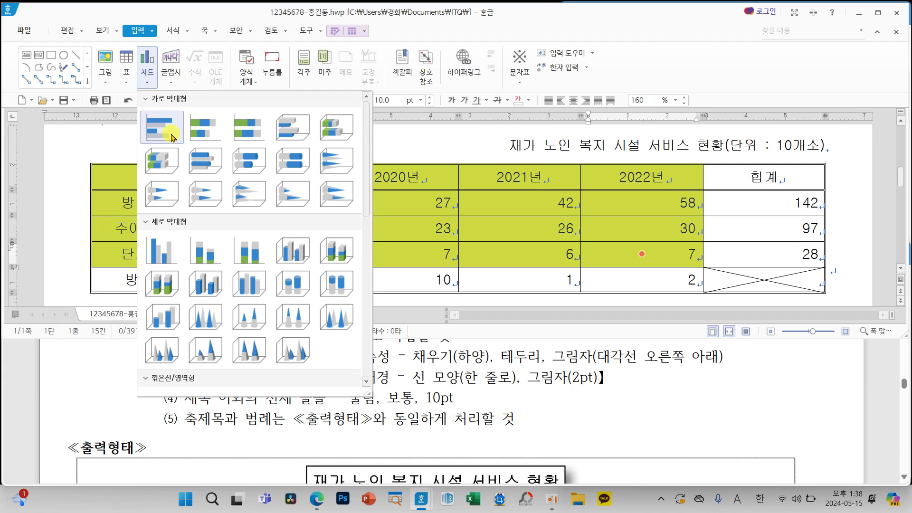
pyautogui.click(162, 251)
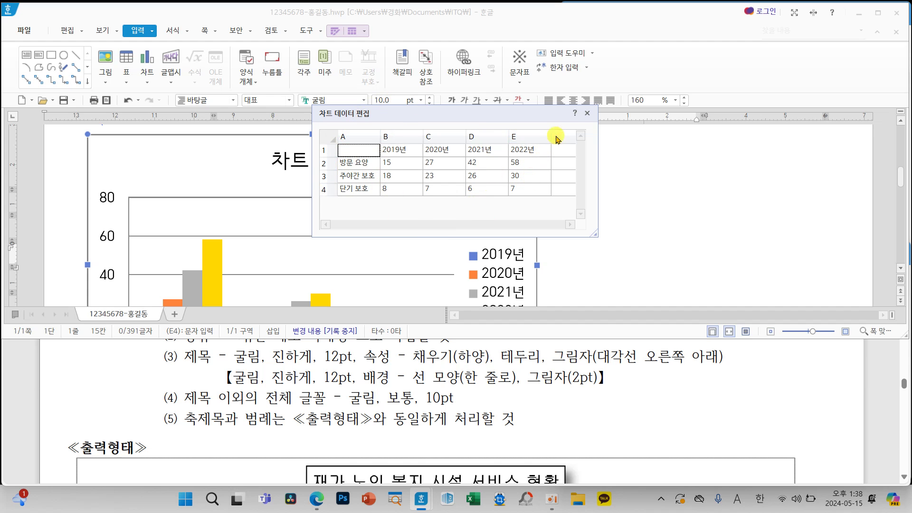
pyautogui.click(588, 113)
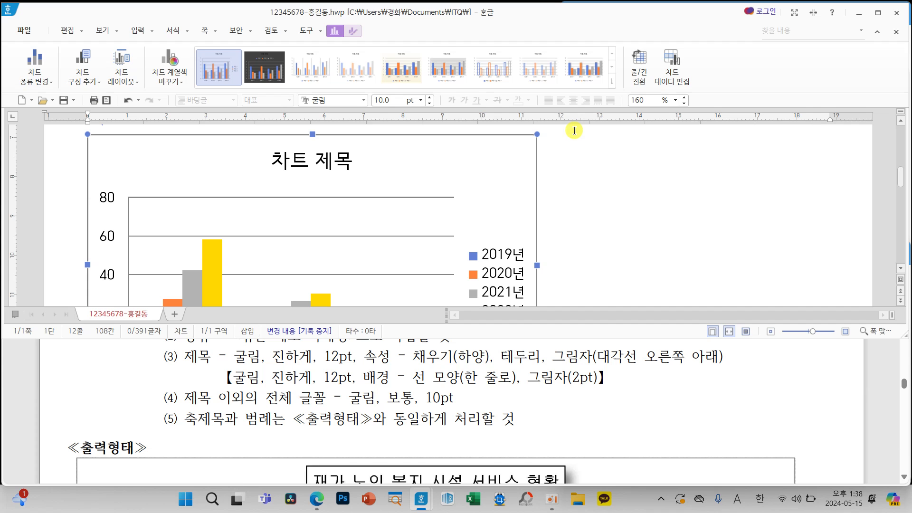
# Set the chart to be treated as a character (글자처럼 취급) so that it sits below the table.
pyautogui.scroll(3, 429, 218)
pyautogui.scroll(-9, 435, 228)
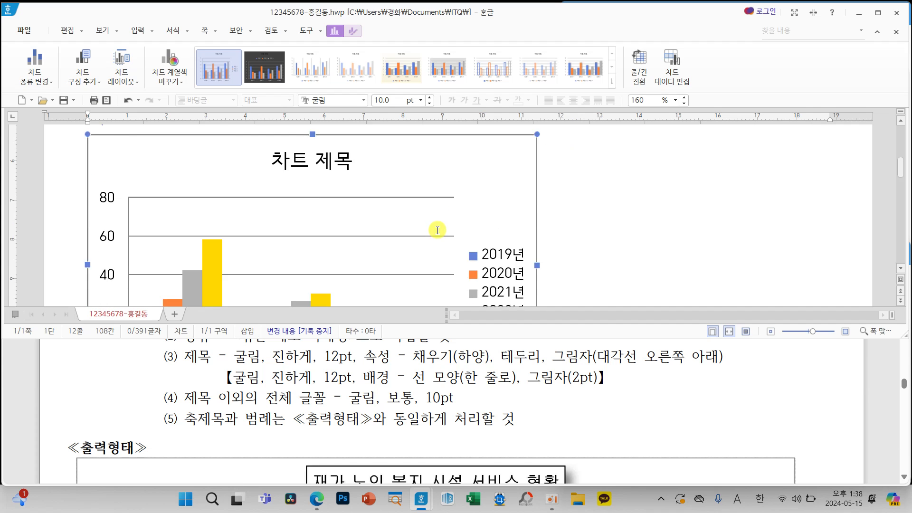
pyautogui.scroll(3, 436, 233)
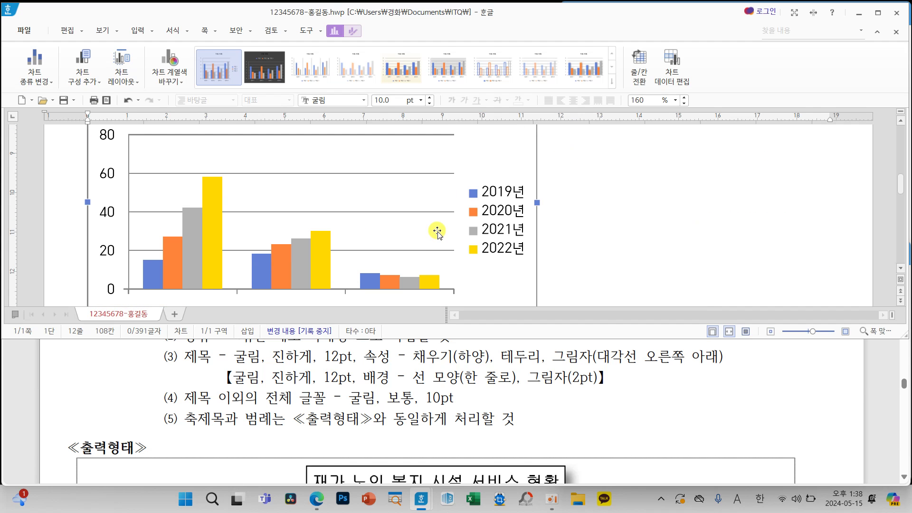
pyautogui.click(352, 38)
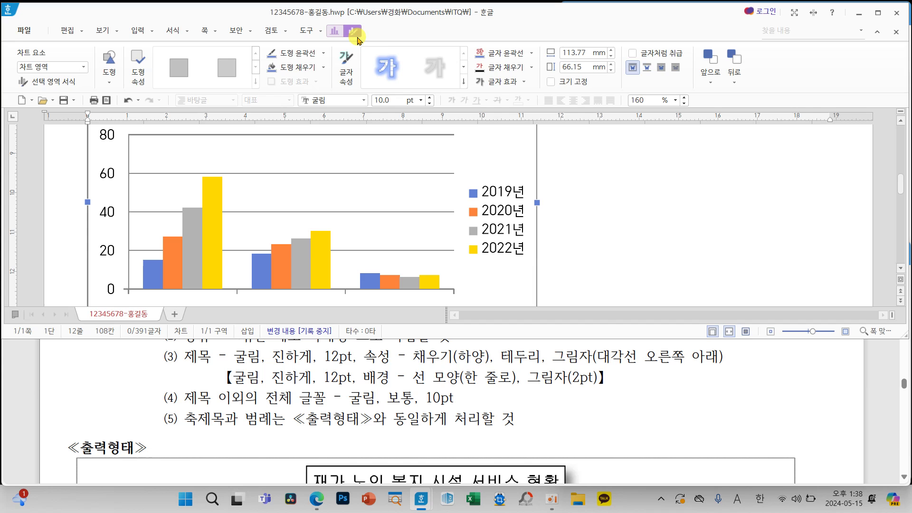
pyautogui.moveTo(363, 42)
pyautogui.mouseDown()
pyautogui.moveTo(349, 14)
pyautogui.moveTo(354, 31)
pyautogui.moveTo(584, 25)
pyautogui.moveTo(686, 67)
pyautogui.mouseUp()
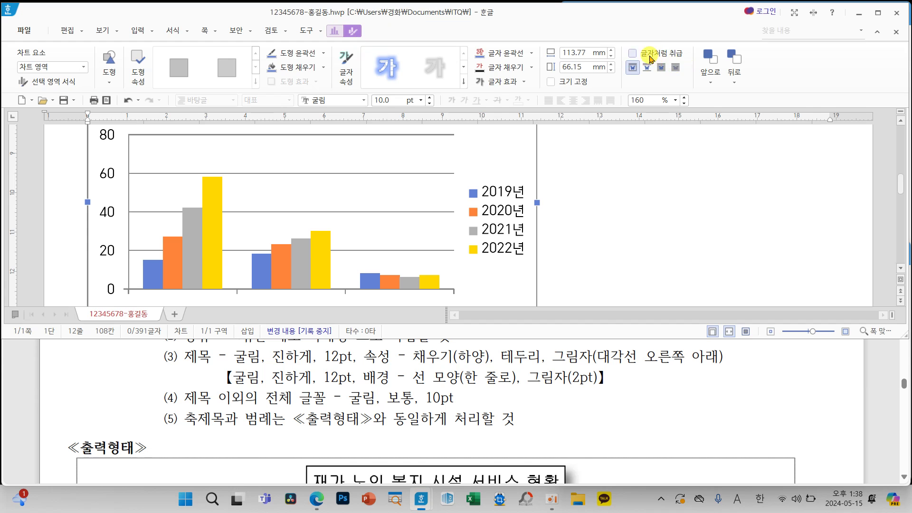
pyautogui.click(632, 53)
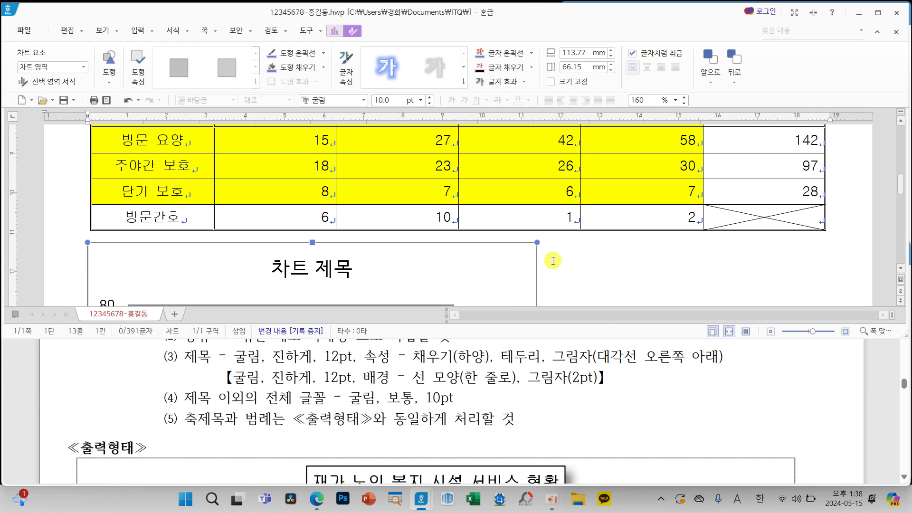
# Widen the chart to about 187 mm to match the table's width.
pyautogui.scroll(-3, 552, 260)
pyautogui.scroll(1, 546, 261)
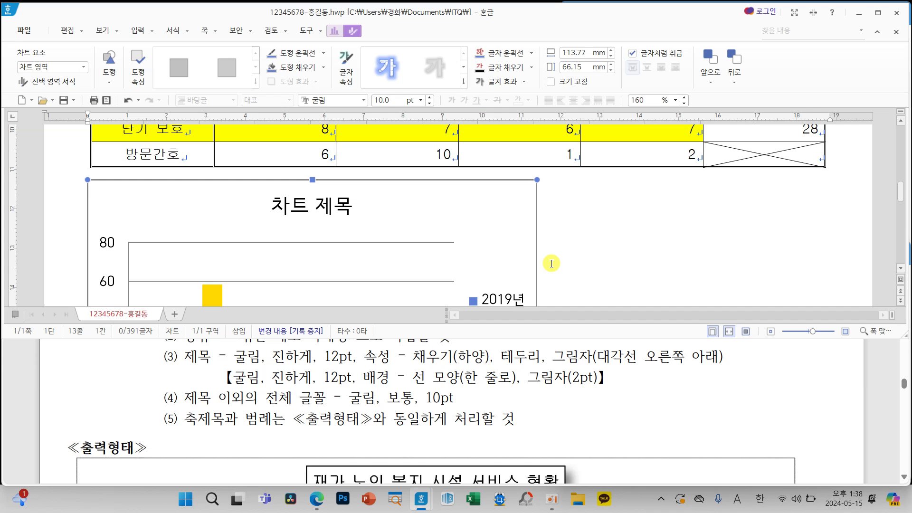
pyautogui.scroll(-1, 546, 280)
pyautogui.moveTo(538, 249); pyautogui.dragTo(828, 236)
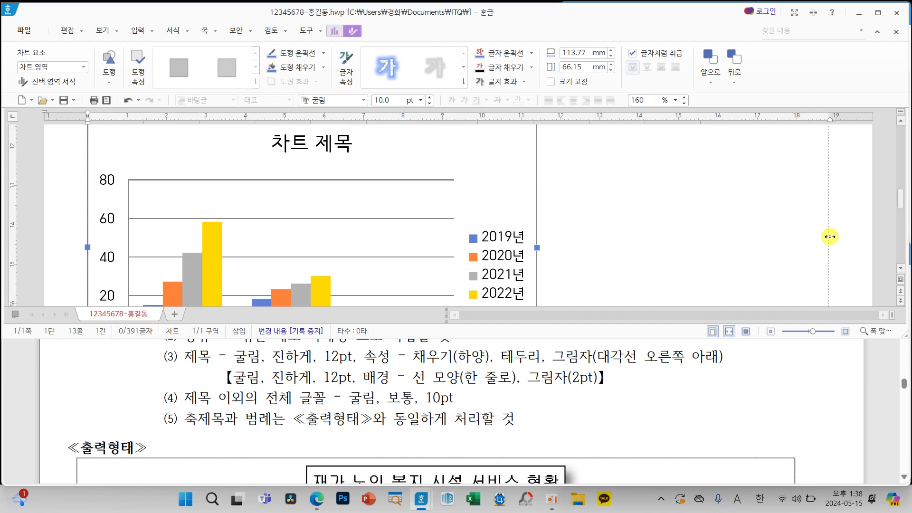
pyautogui.scroll(3, 749, 230)
pyautogui.scroll(-3, 745, 231)
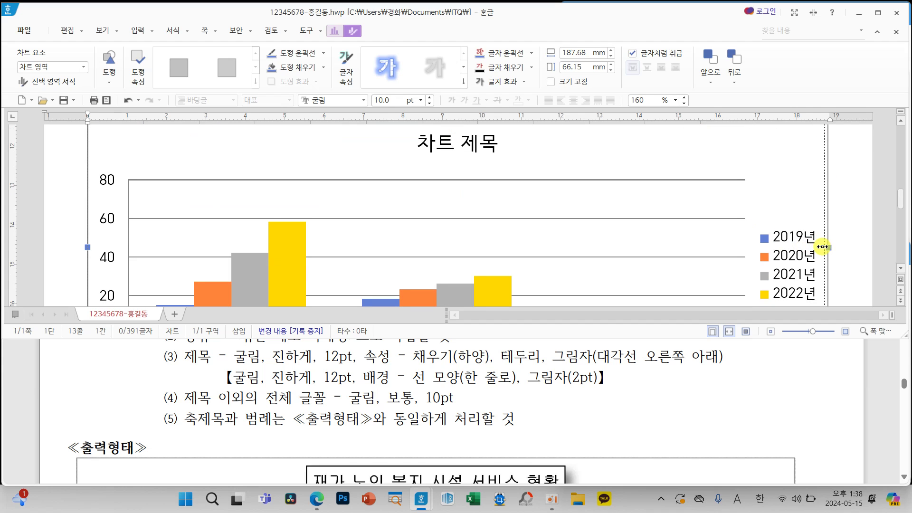
pyautogui.moveTo(822, 246); pyautogui.dragTo(821, 246)
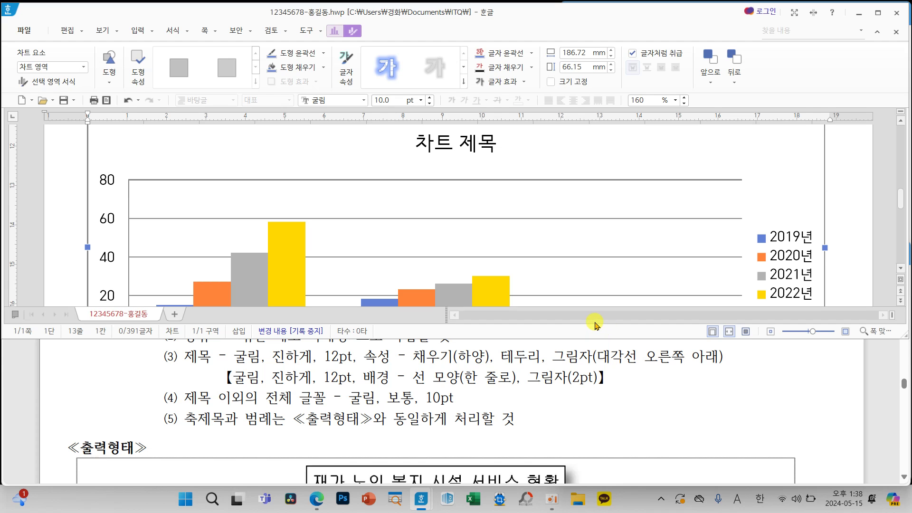
# Compare the chart's axes, gridlines, category labels and legend with the sample chart in the PDF.
pyautogui.scroll(-3, 633, 258)
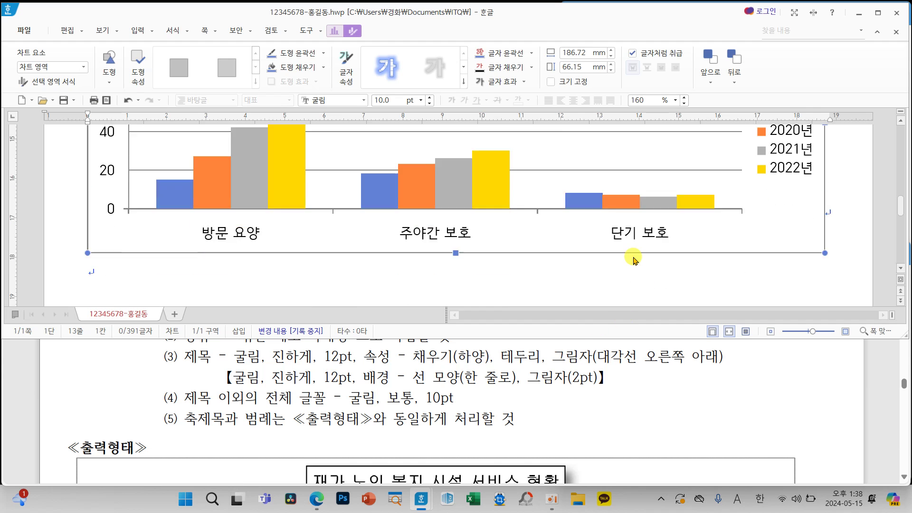
pyautogui.scroll(1, 633, 258)
pyautogui.scroll(-4, 600, 389)
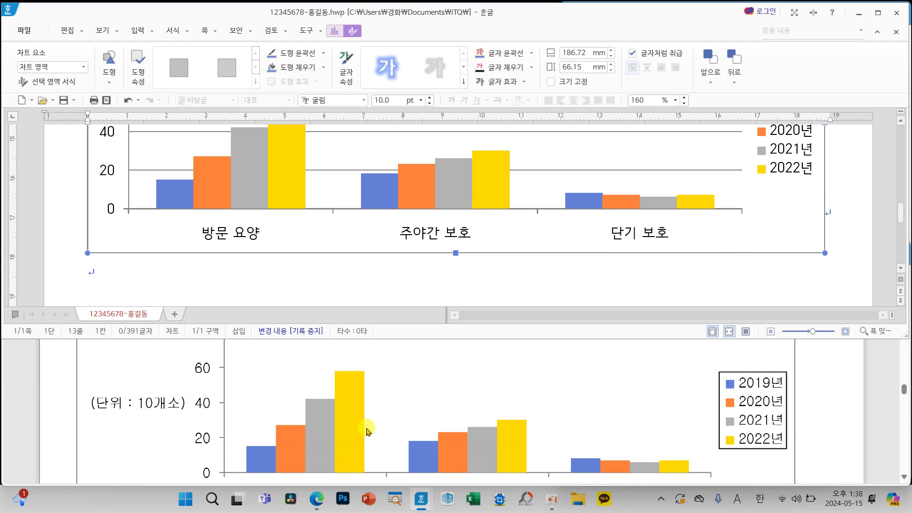
pyautogui.scroll(1, 413, 423)
pyautogui.scroll(-1, 441, 399)
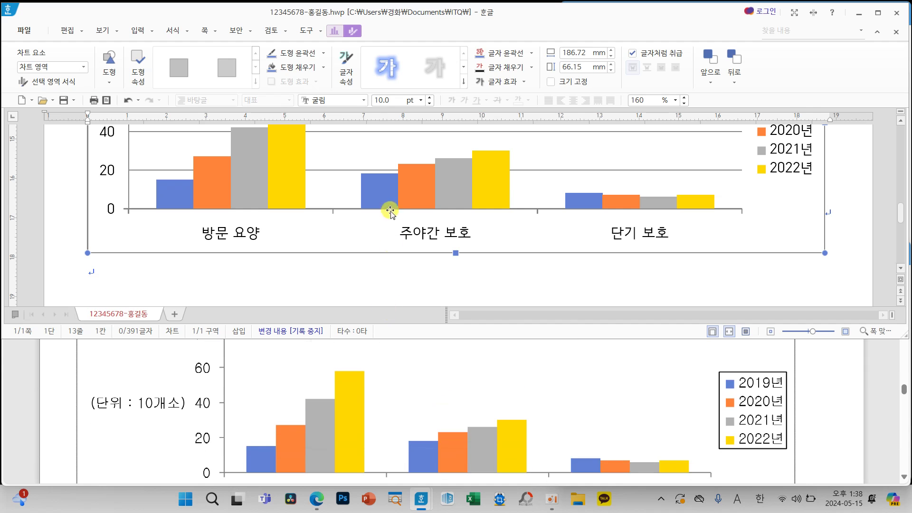
pyautogui.scroll(3, 378, 231)
pyautogui.scroll(-2, 377, 240)
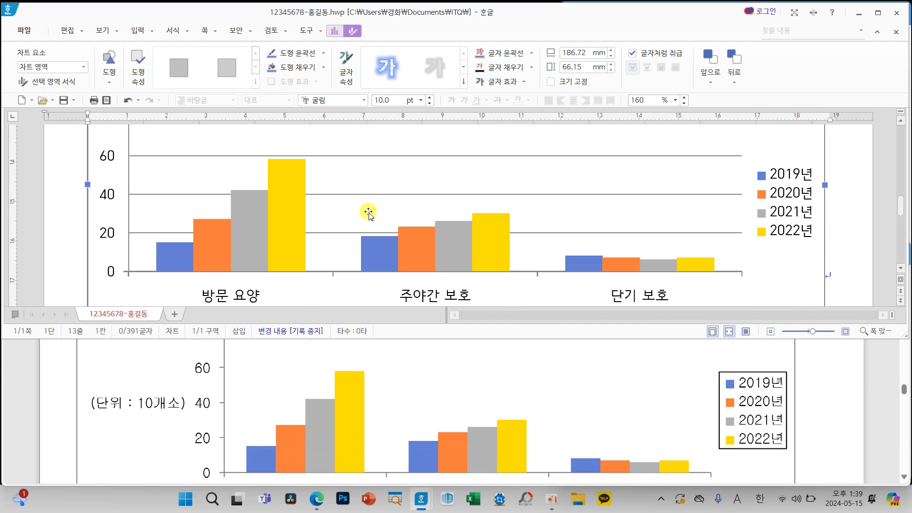
pyautogui.moveTo(351, 187); pyautogui.dragTo(370, 192)
pyautogui.scroll(-1, 473, 421)
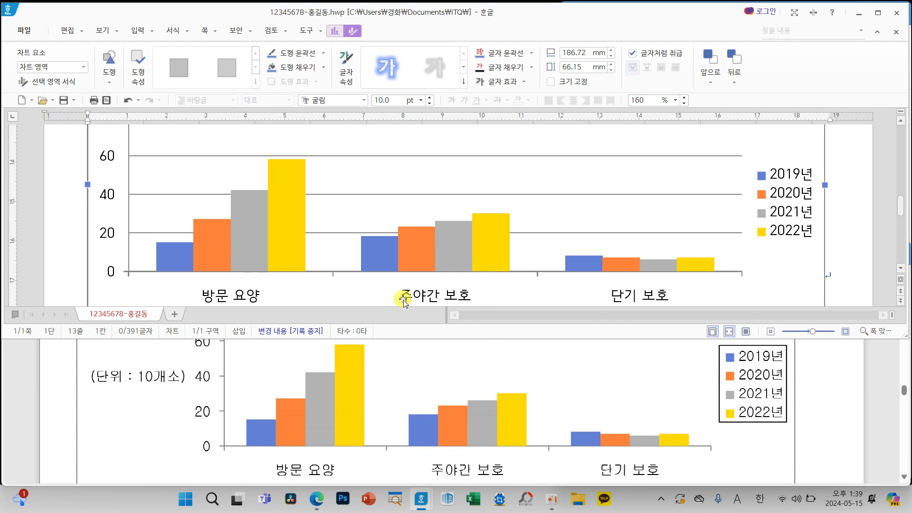
# Add a primary vertical axis title (기본 세로) to the chart.
pyautogui.click(335, 32)
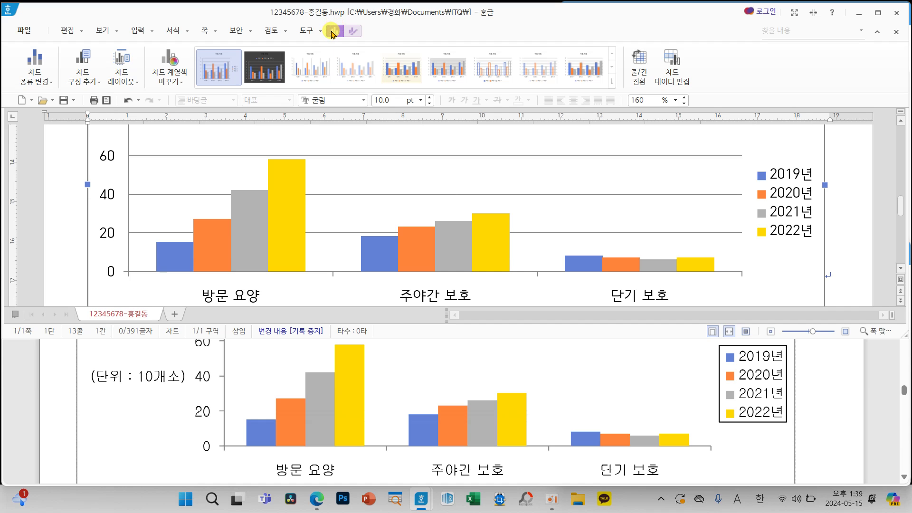
pyautogui.click(88, 84)
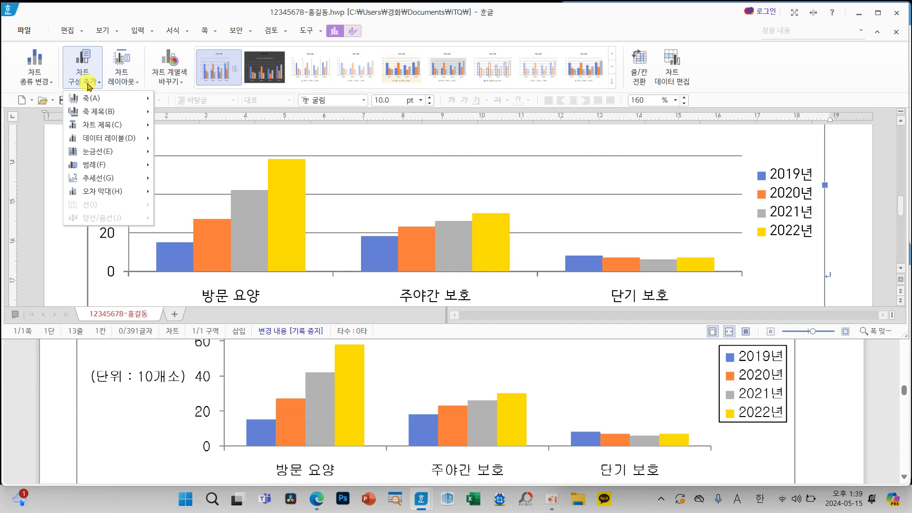
pyautogui.moveTo(118, 115)
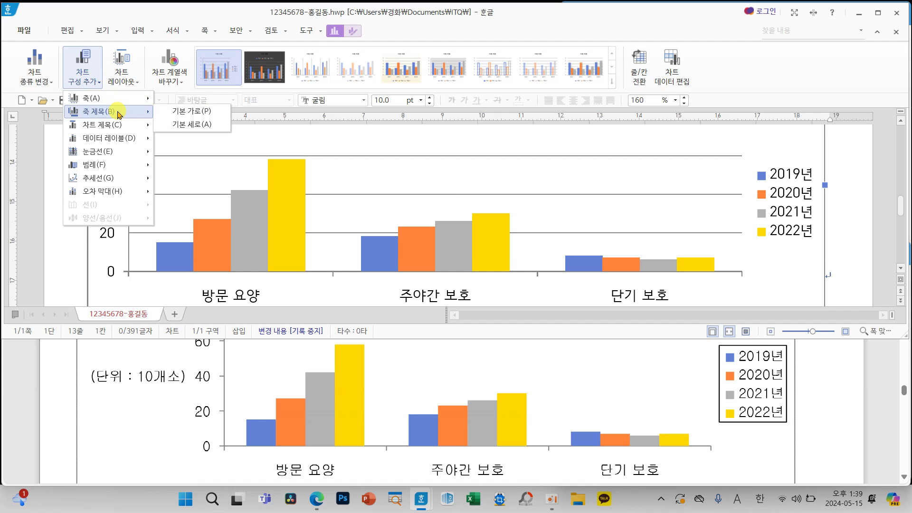
pyautogui.click(184, 123)
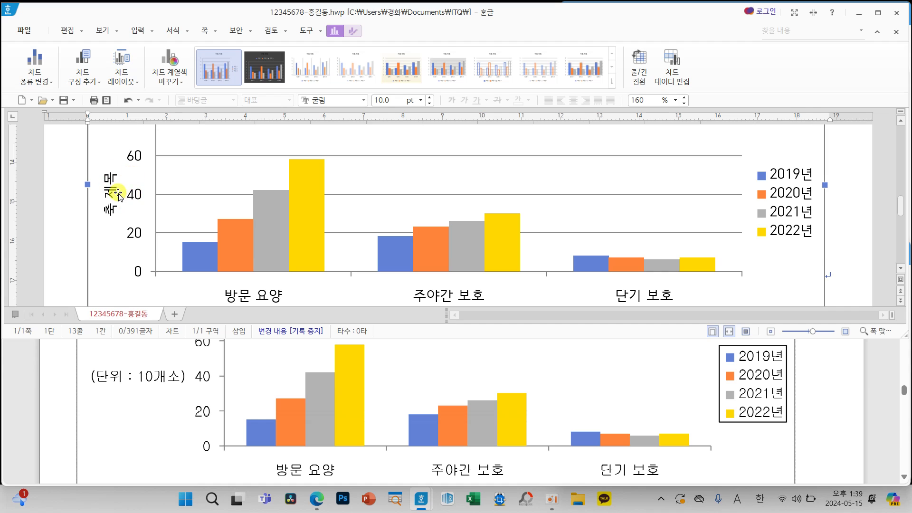
# Remove the primary major horizontal gridlines (기본 주 가로) from the chart.
pyautogui.click(93, 83)
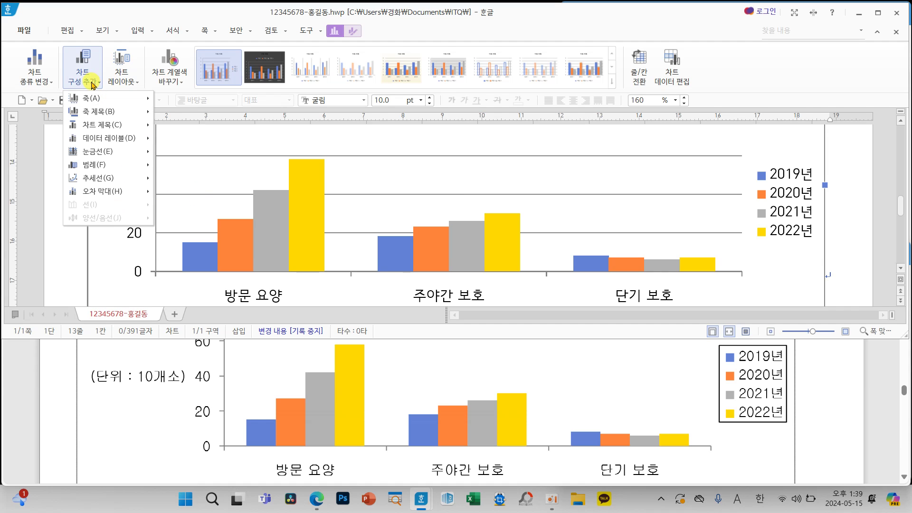
pyautogui.moveTo(116, 151)
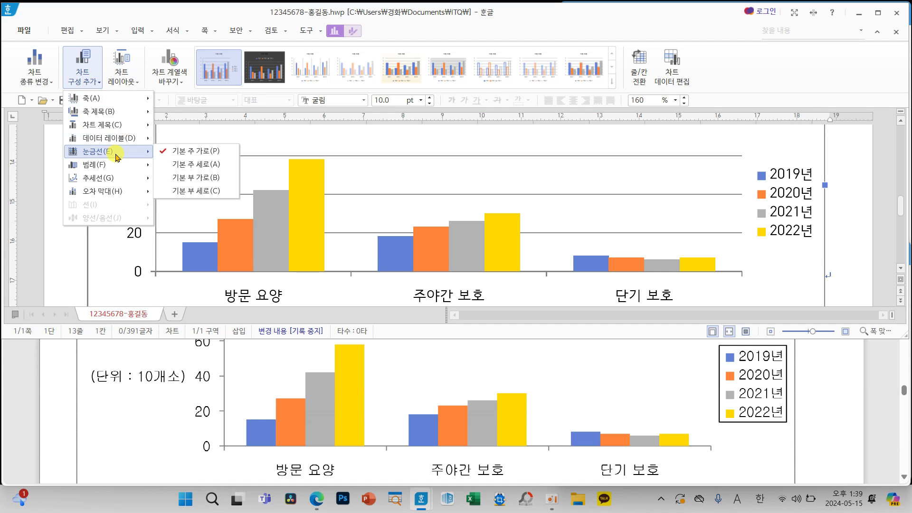
pyautogui.click(163, 152)
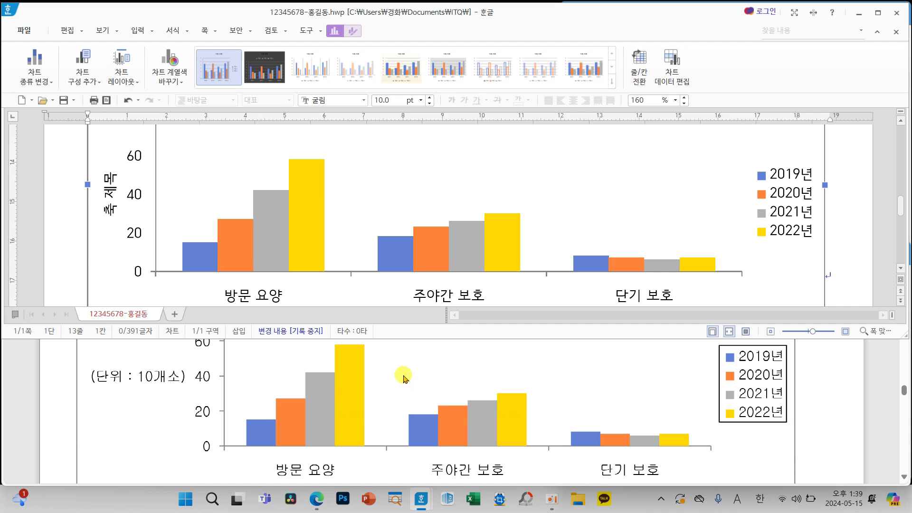
# Check the chart conditions in the PDF and replace the chart title's text with 재가 노인 복지 시설 서비스 현황.
pyautogui.scroll(3, 413, 396)
pyautogui.scroll(2, 385, 398)
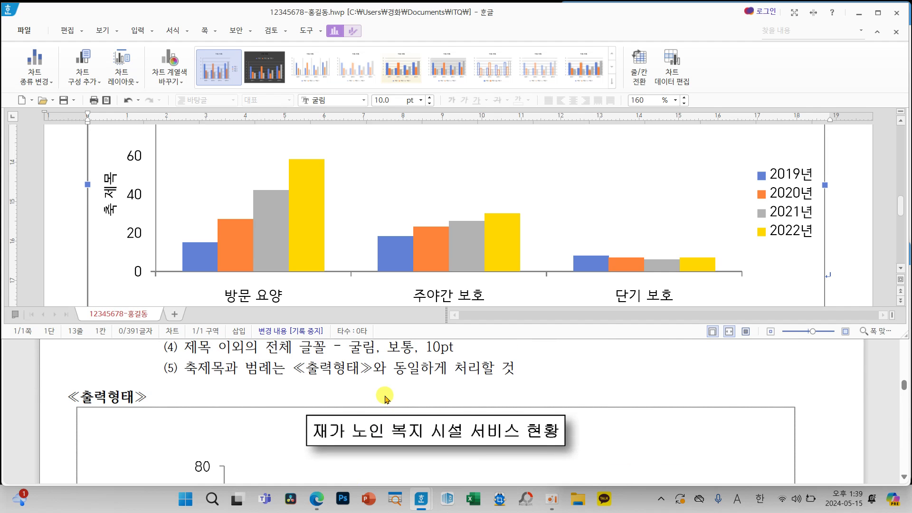
pyautogui.scroll(1, 383, 395)
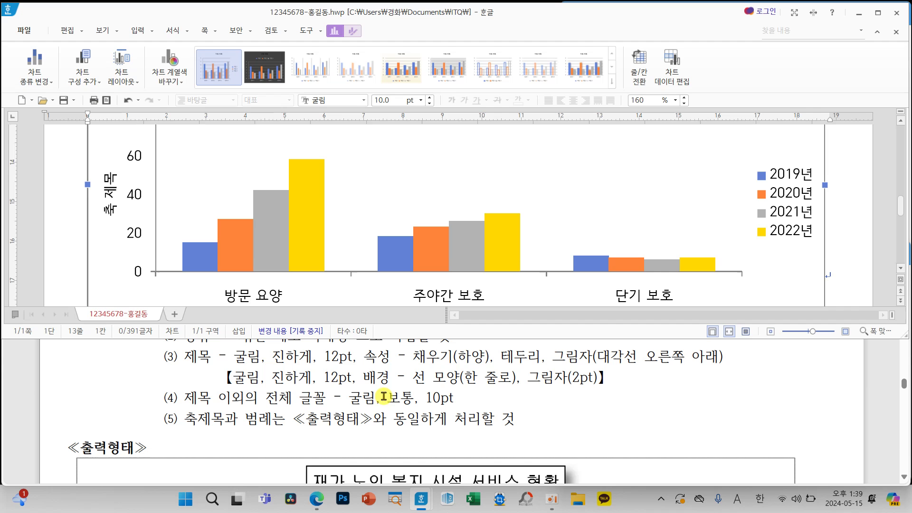
pyautogui.scroll(1, 297, 371)
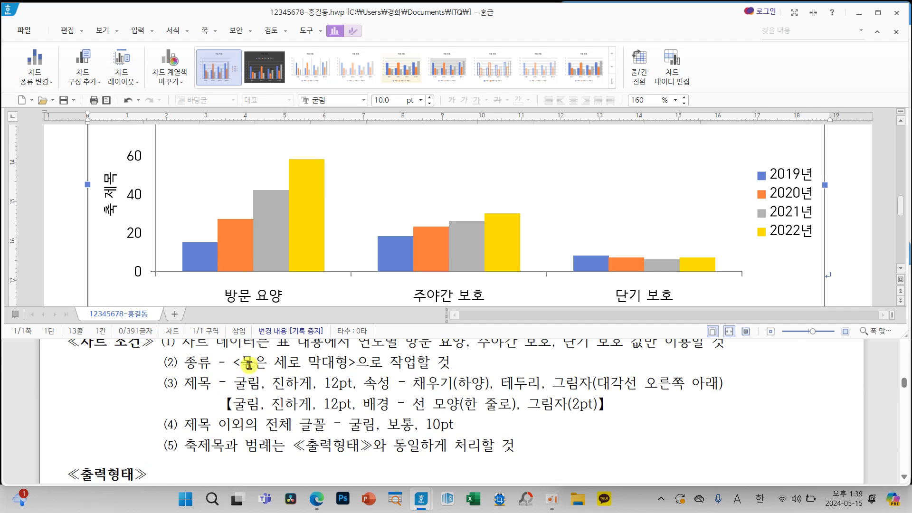
pyautogui.scroll(-1, 327, 403)
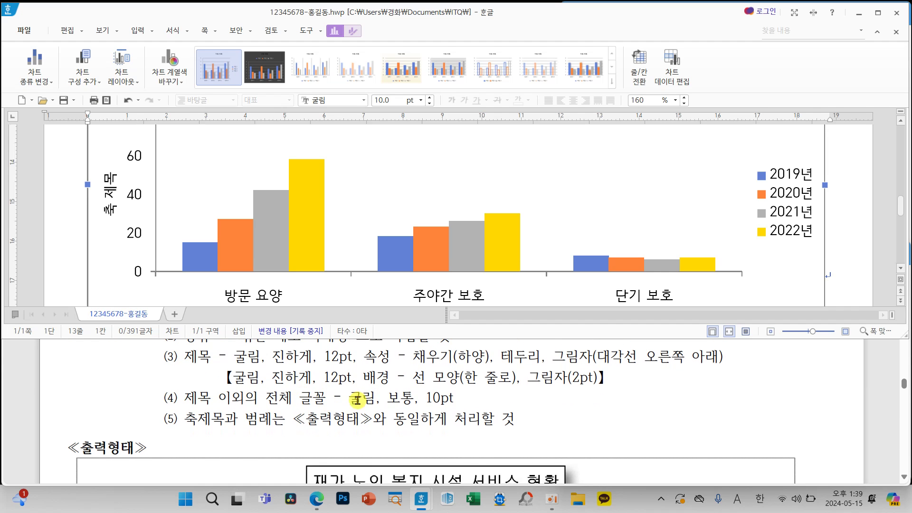
pyautogui.scroll(5, 430, 256)
pyautogui.click(441, 205)
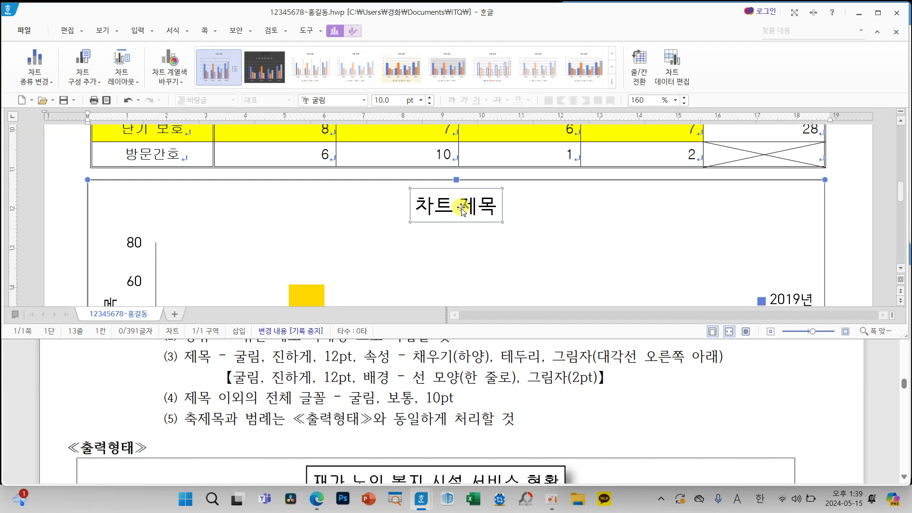
pyautogui.rightClick(461, 208)
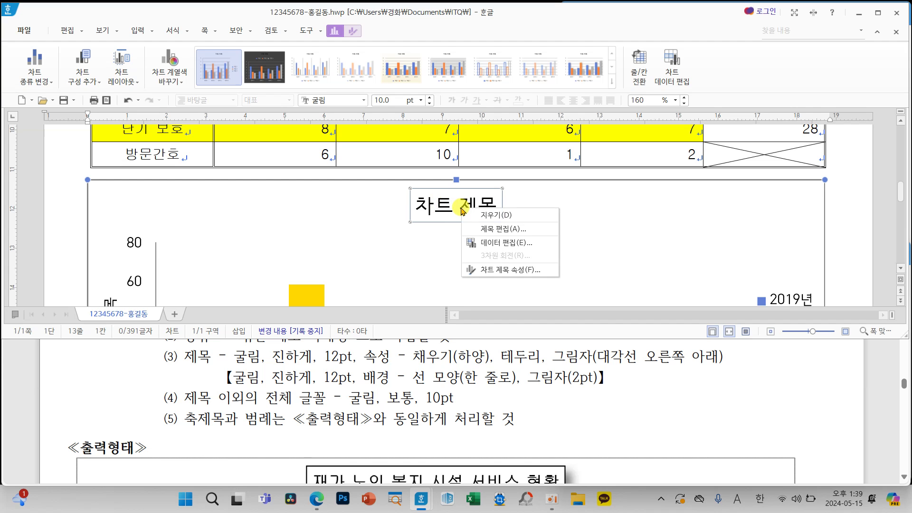
pyautogui.click(496, 230)
pyautogui.scroll(-1, 570, 362)
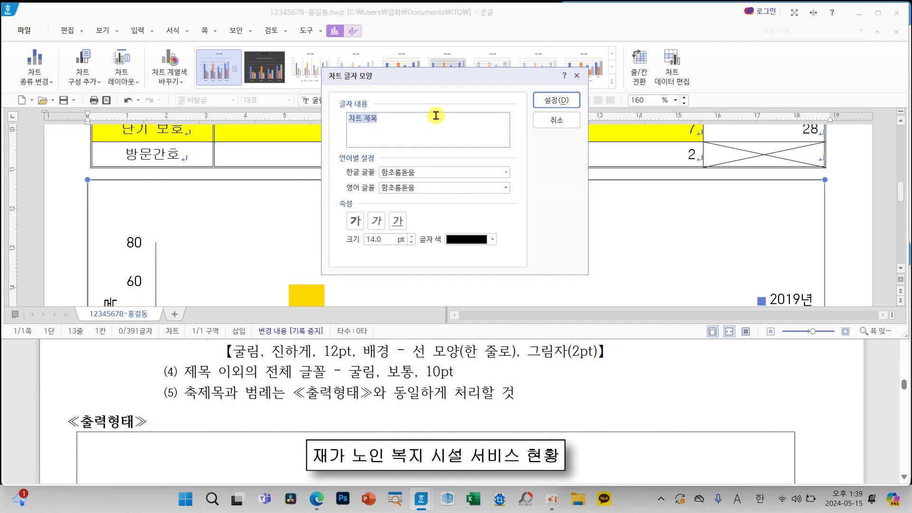
pyautogui.write('work')
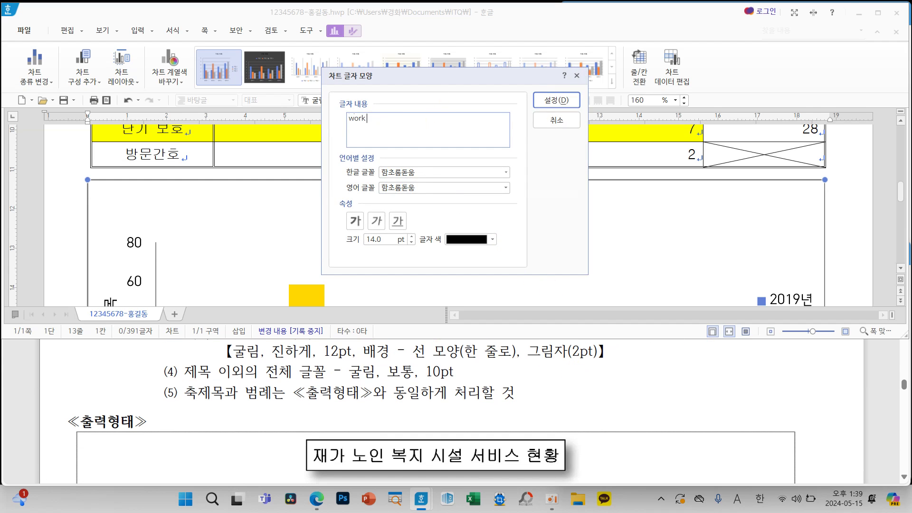
pyautogui.press('BackSpace')
pyautogui.press('BackSpace')
pyautogui.press('BackSpace')
pyautogui.write('재가 노인 복지 시설 서비스 현황')
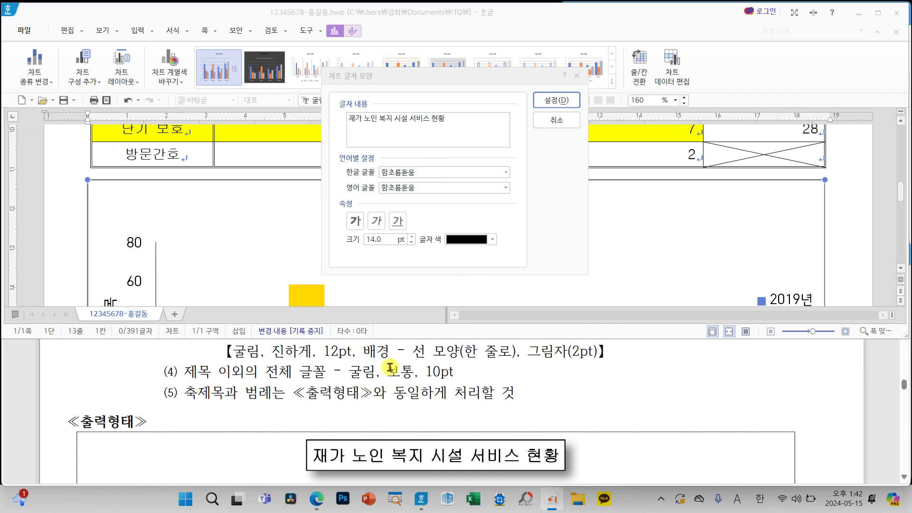
# Format the chart title in bold 12 pt with 굴림 as both the Korean and English font.
pyautogui.scroll(1, 430, 401)
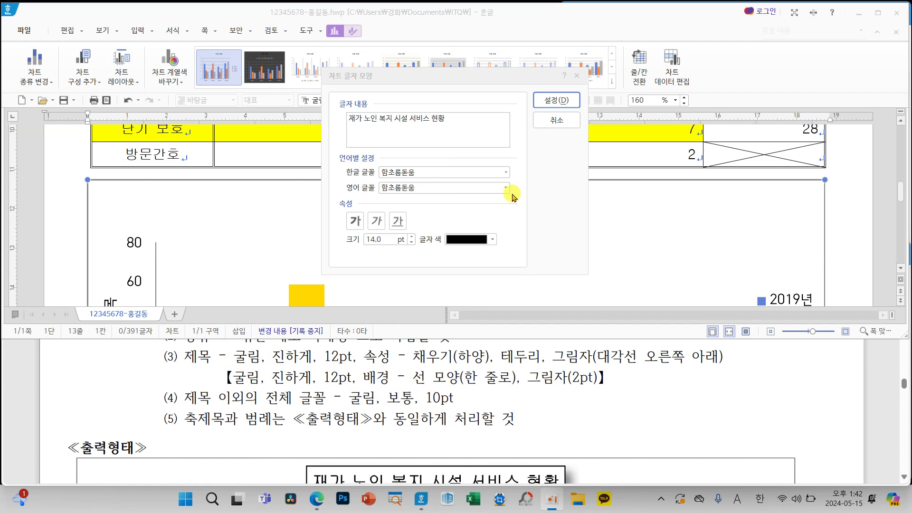
pyautogui.click(506, 172)
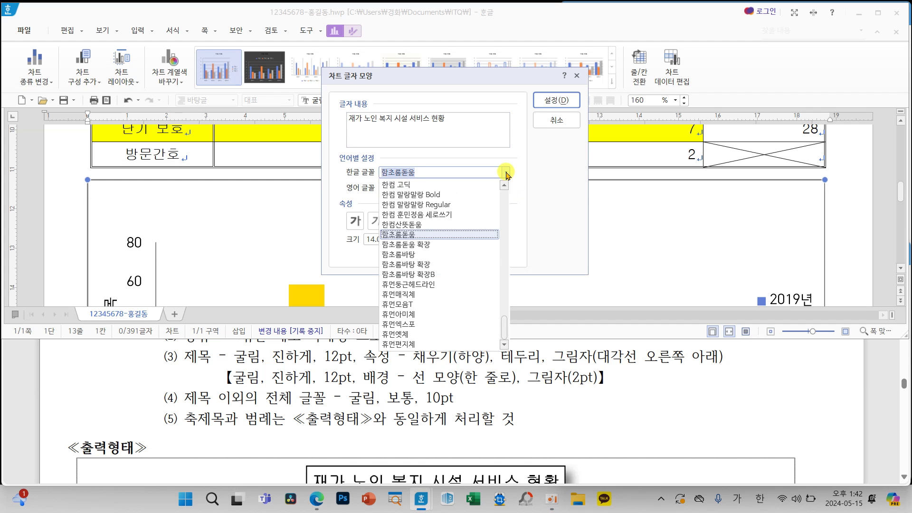
pyautogui.write('ㄱ')
pyautogui.click(420, 186)
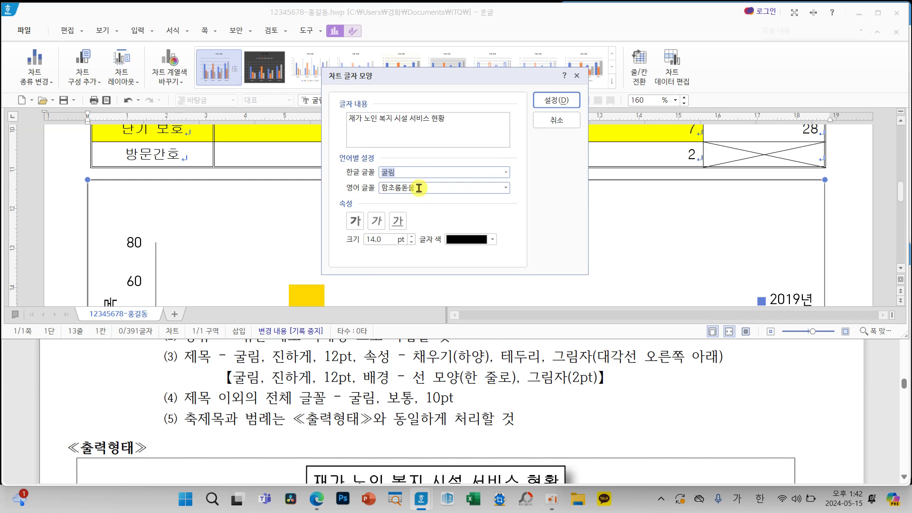
pyautogui.click(505, 189)
pyautogui.write('ㄱ')
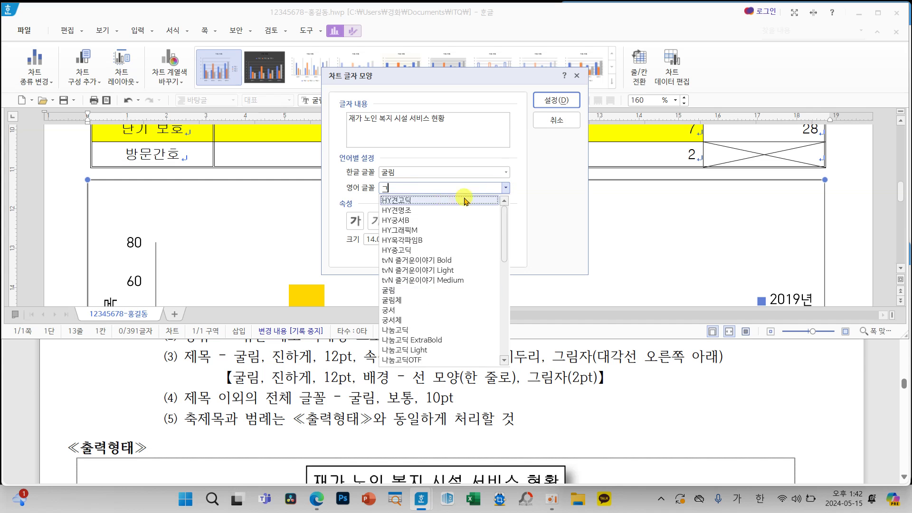
pyautogui.click(401, 291)
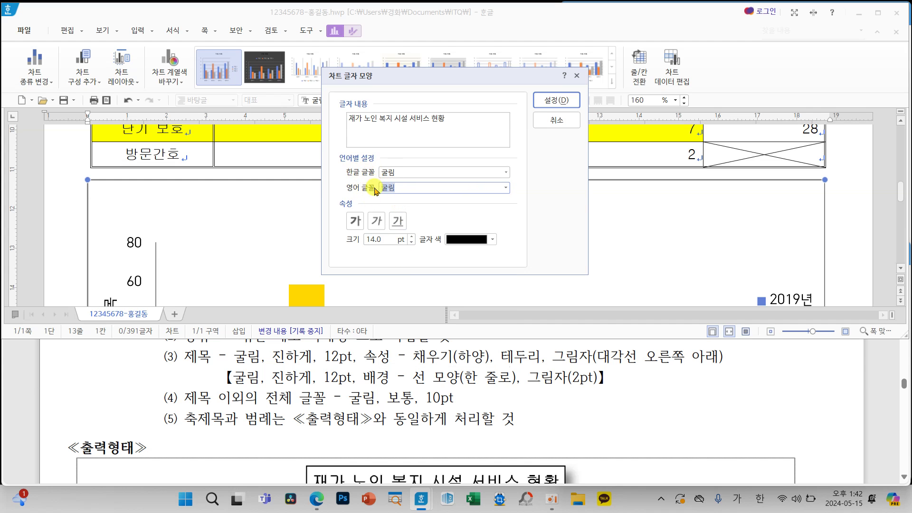
pyautogui.click(356, 222)
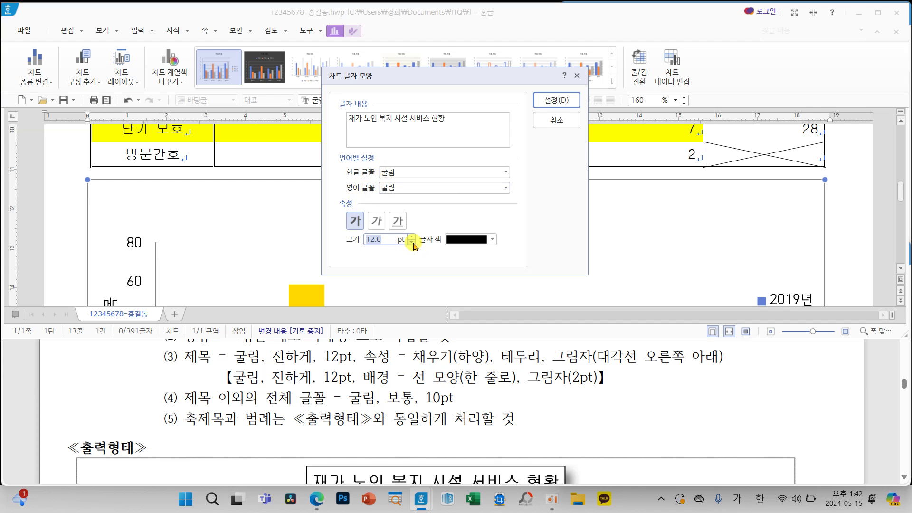
pyautogui.click(545, 106)
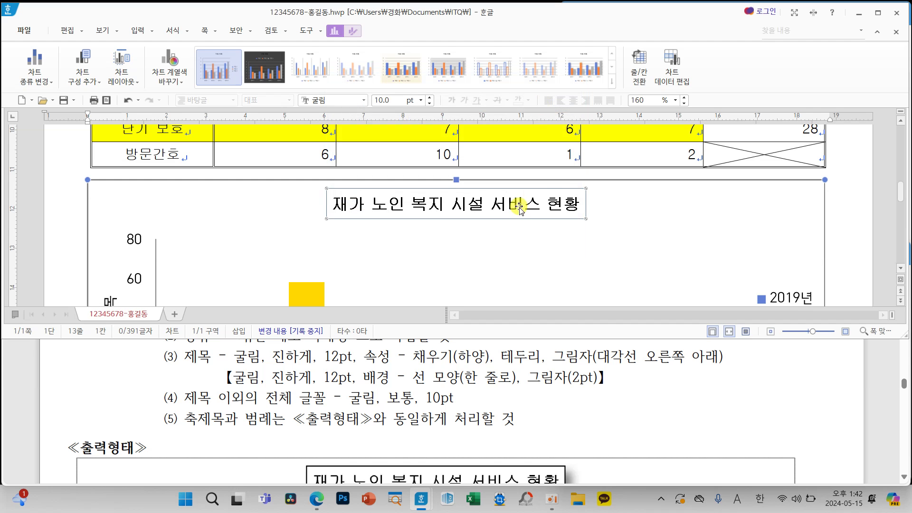
# Give the chart title a white fill, a black outline and a diagonal lower-right shadow (대각선 오른쪽 아래).
pyautogui.moveTo(400, 345)
pyautogui.mouseDown()
pyautogui.moveTo(643, 384)
pyautogui.moveTo(733, 370)
pyautogui.mouseUp()
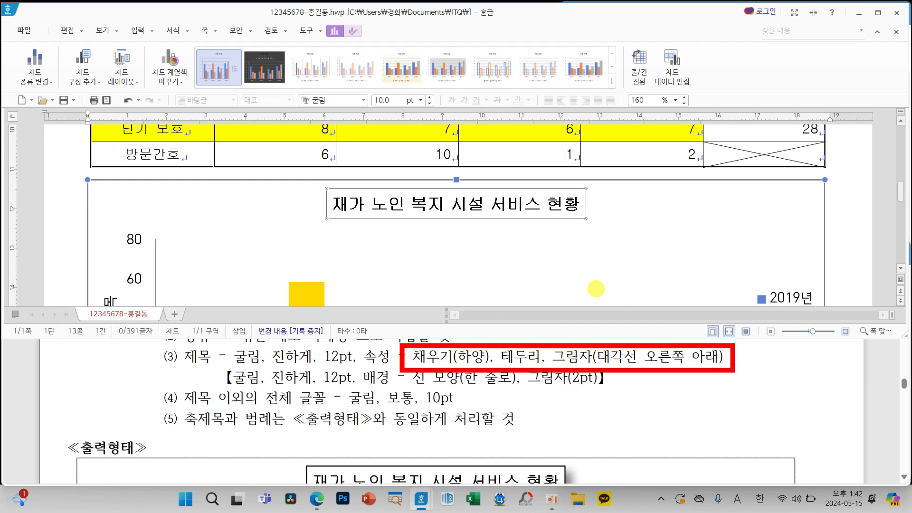
pyautogui.moveTo(522, 213); pyautogui.dragTo(543, 218)
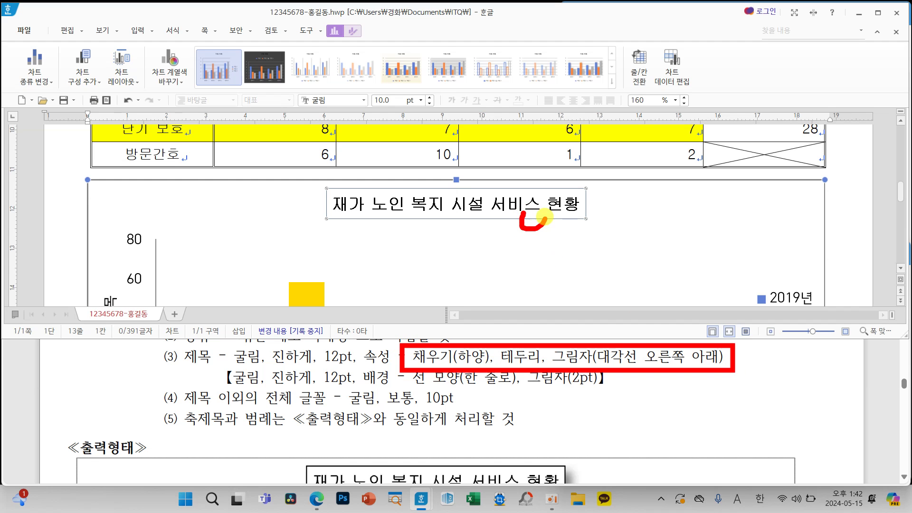
pyautogui.rightClick(519, 209)
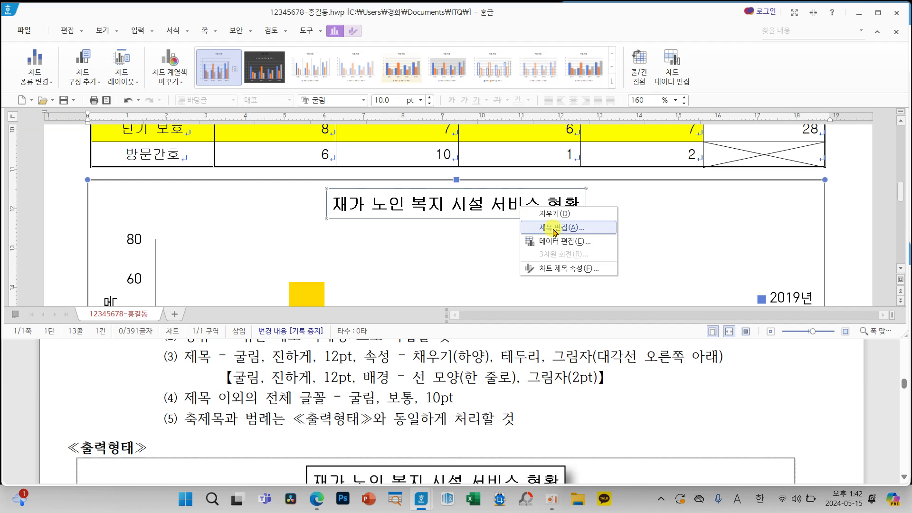
pyautogui.click(574, 270)
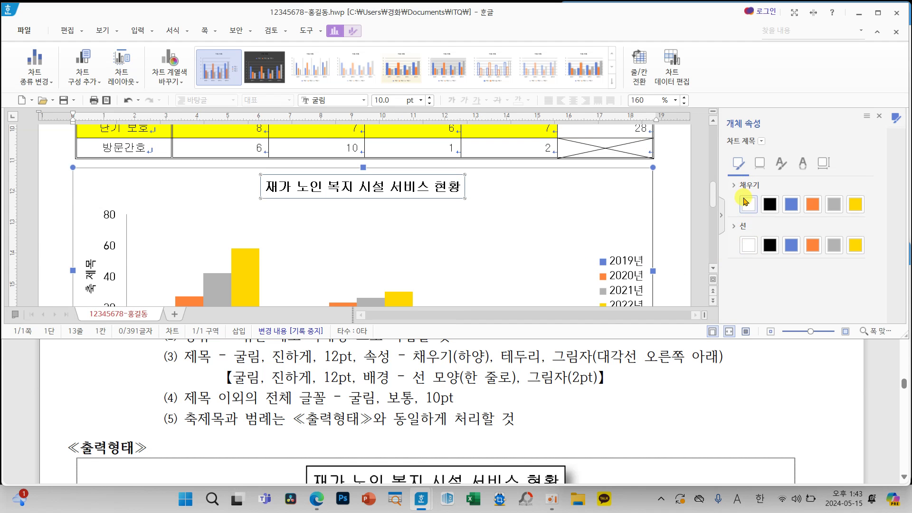
pyautogui.click(770, 245)
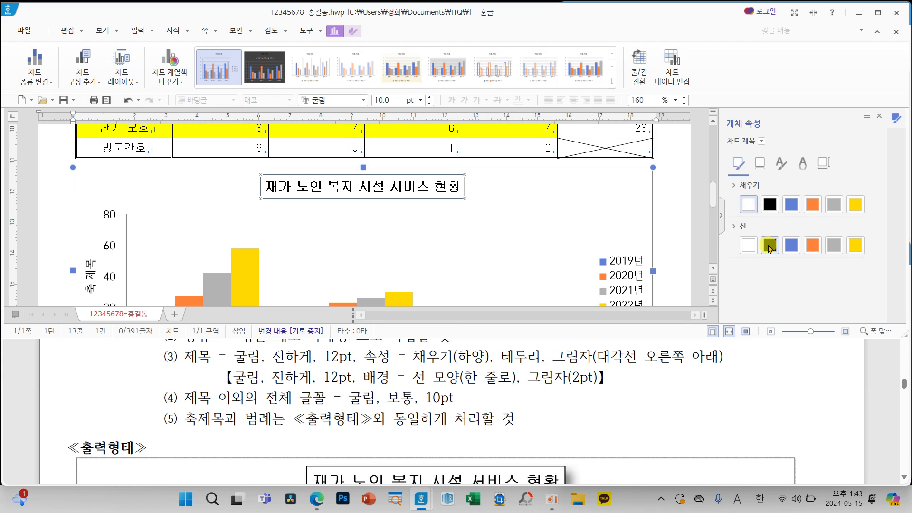
pyautogui.click(761, 164)
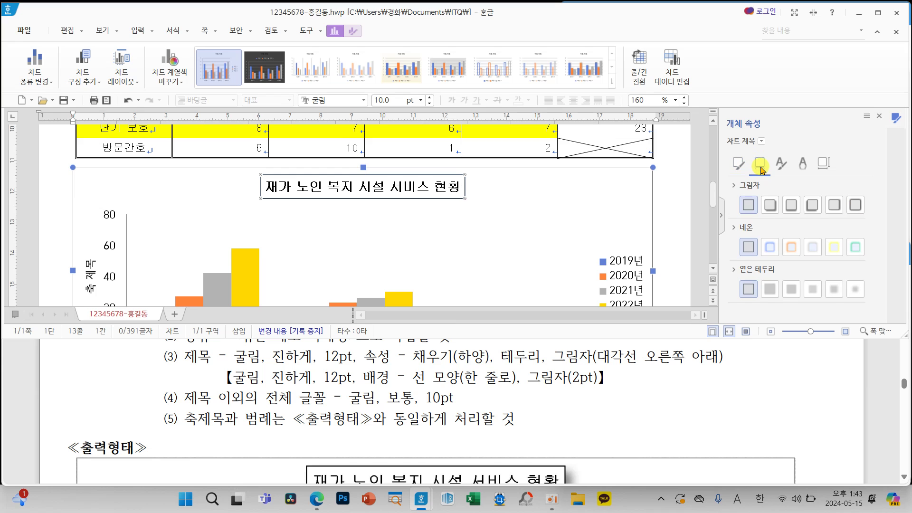
pyautogui.click(771, 208)
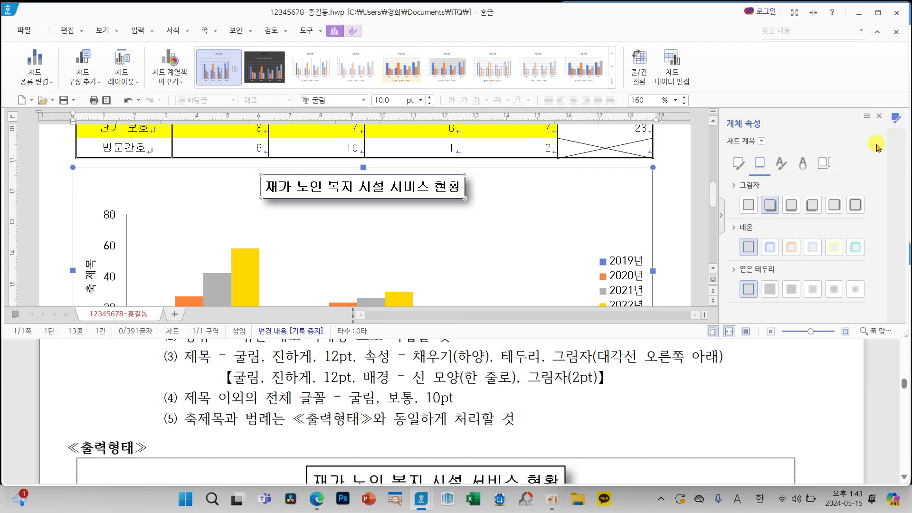
pyautogui.click(879, 116)
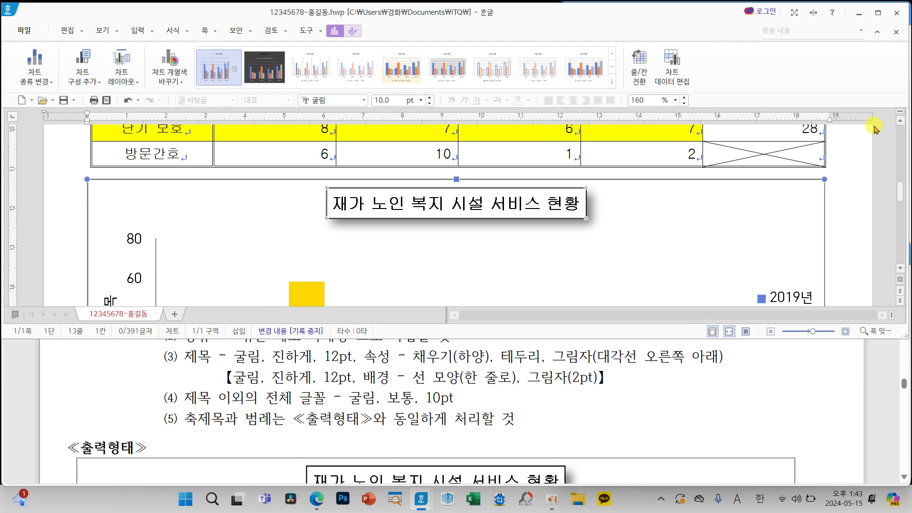
# Examine the PDF's font condition for non-title text and the sample chart's axis title, value axis, category axis and legend.
pyautogui.scroll(-1, 603, 394)
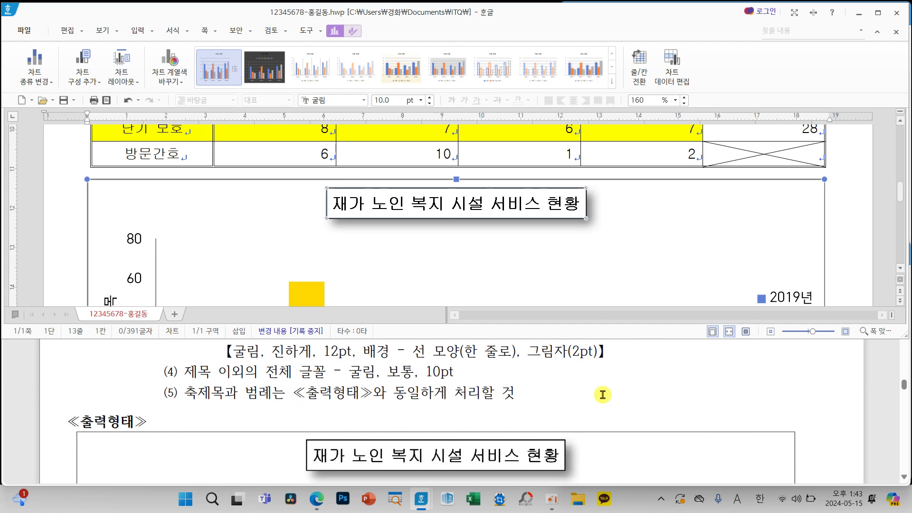
pyautogui.scroll(-1, 602, 394)
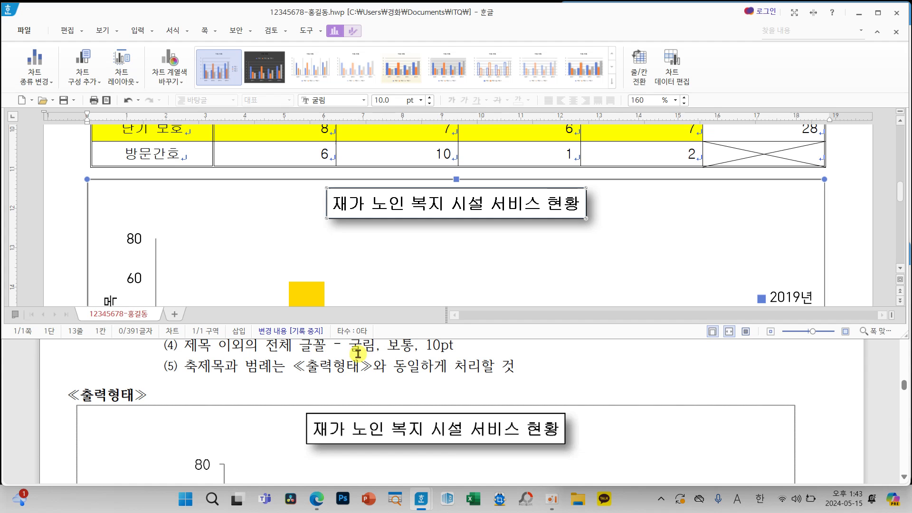
pyautogui.scroll(-1, 637, 382)
pyautogui.scroll(-1, 636, 382)
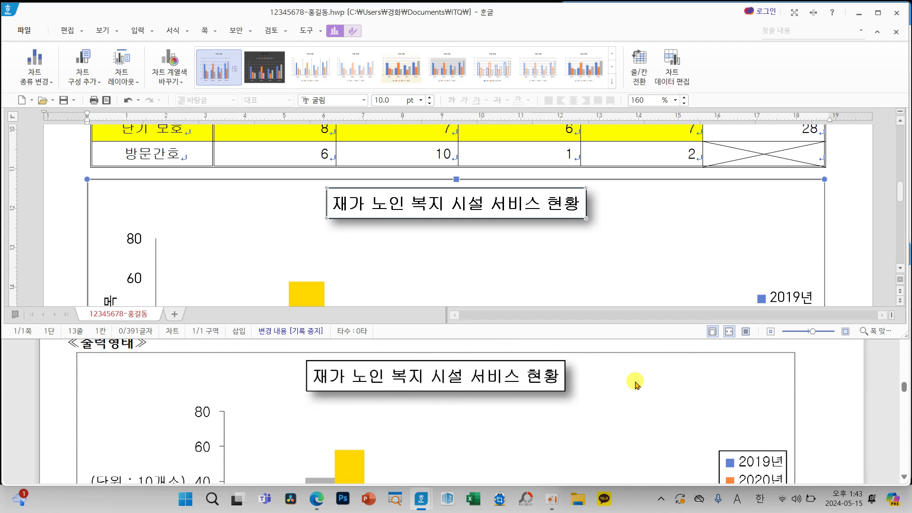
pyautogui.scroll(-4, 636, 382)
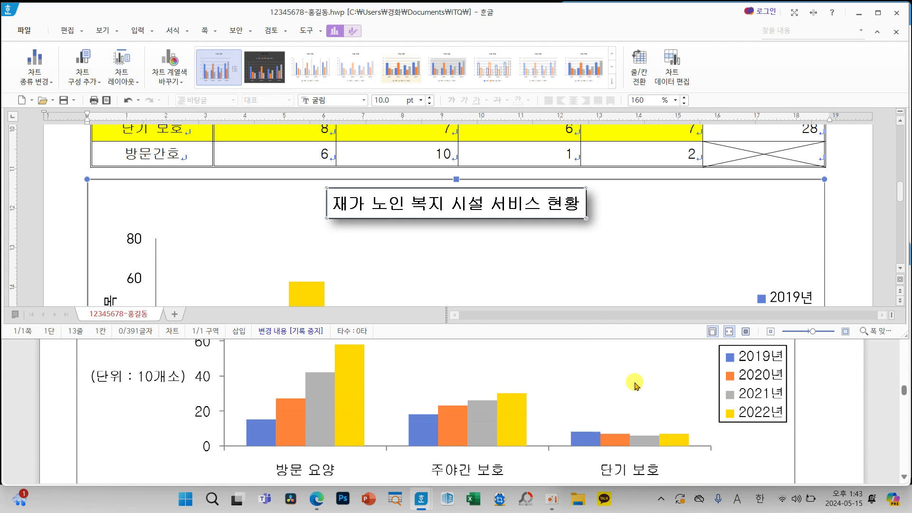
pyautogui.moveTo(157, 363)
pyautogui.mouseDown()
pyautogui.moveTo(149, 398)
pyautogui.moveTo(217, 406)
pyautogui.moveTo(222, 424)
pyautogui.mouseUp()
pyautogui.moveTo(281, 451)
pyautogui.mouseDown()
pyautogui.moveTo(299, 460)
pyautogui.moveTo(279, 475)
pyautogui.mouseUp()
pyautogui.moveTo(769, 390)
pyautogui.mouseDown()
pyautogui.moveTo(808, 420)
pyautogui.moveTo(775, 421)
pyautogui.moveTo(774, 440)
pyautogui.mouseUp()
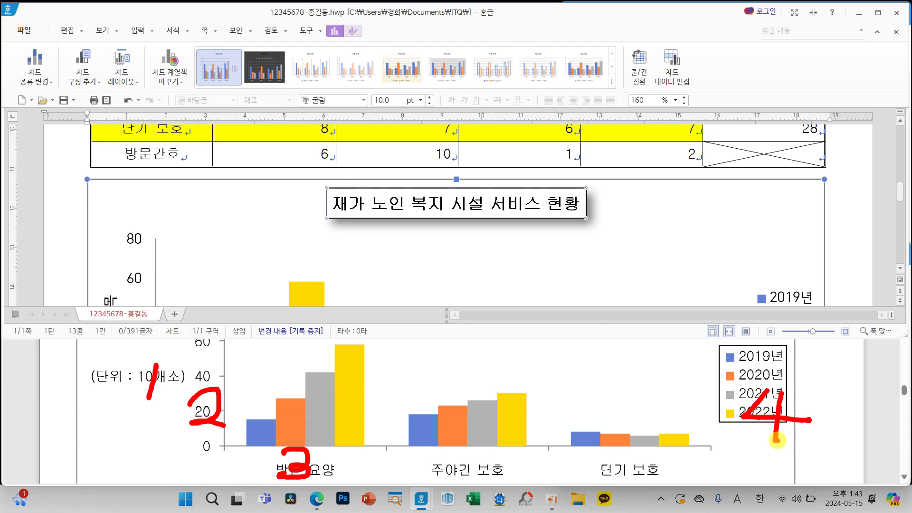
pyautogui.press('Escape')
# Replace the value axis title's text with (단위 : 10개소) and use 굴림 as both its Korean and English font.
pyautogui.scroll(-2, 299, 247)
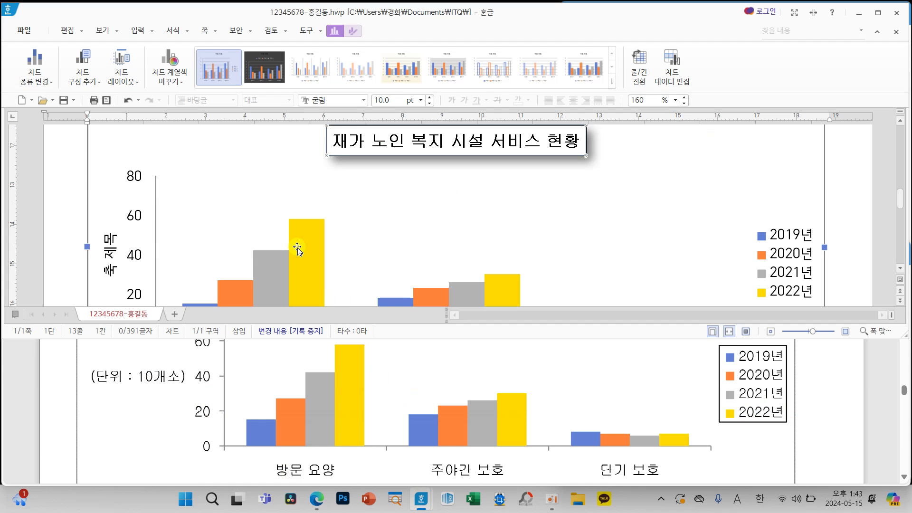
pyautogui.click(111, 264)
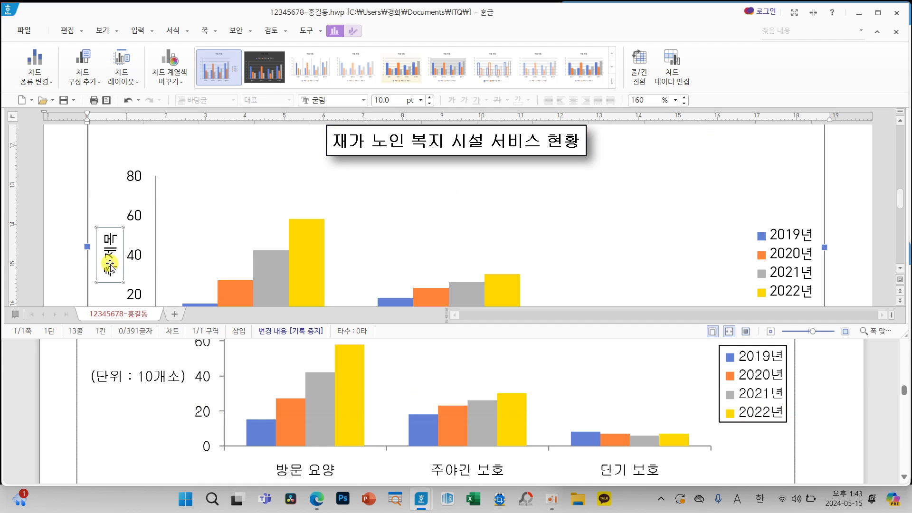
pyautogui.rightClick(111, 264)
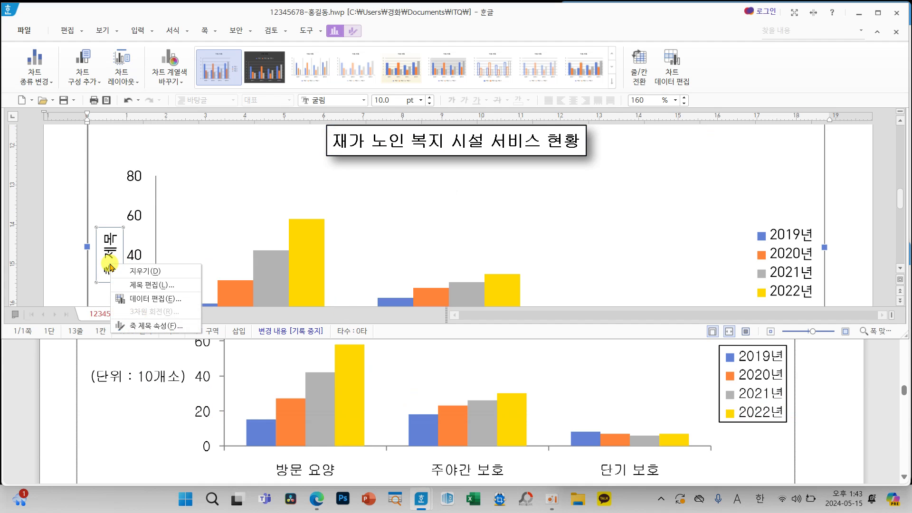
pyautogui.click(150, 286)
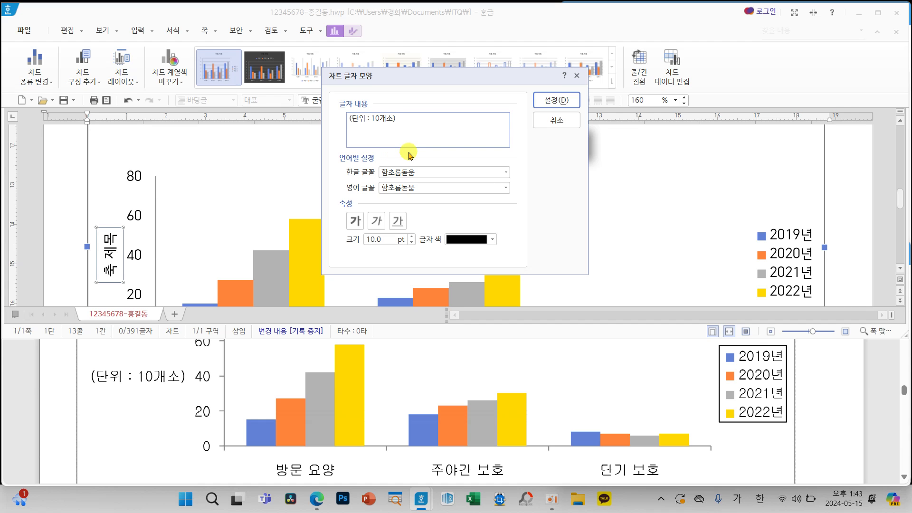
pyautogui.click(505, 174)
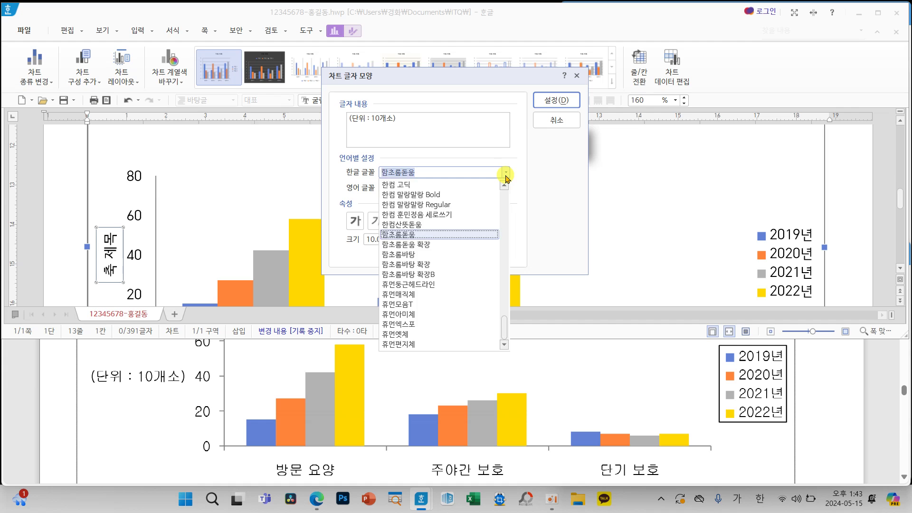
pyautogui.write('ㄱ')
pyautogui.click(433, 184)
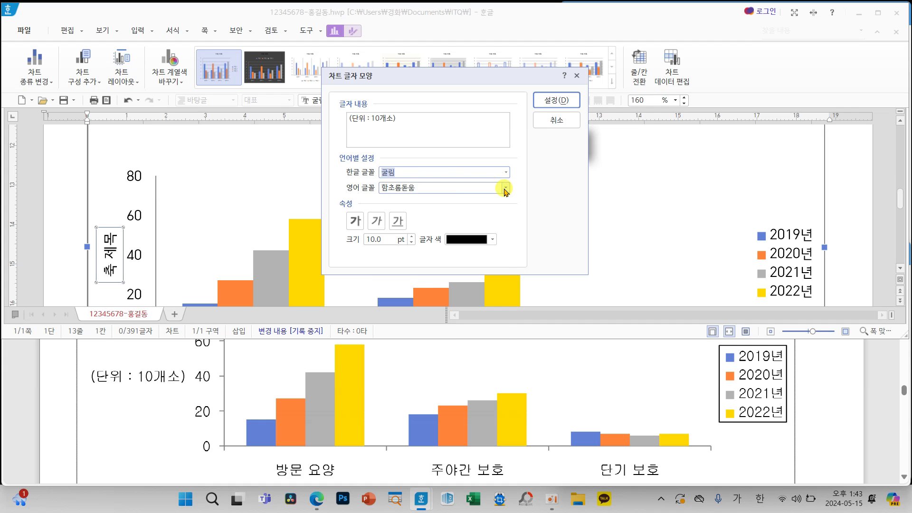
pyautogui.click(505, 188)
pyautogui.write('ㄱ')
pyautogui.click(392, 291)
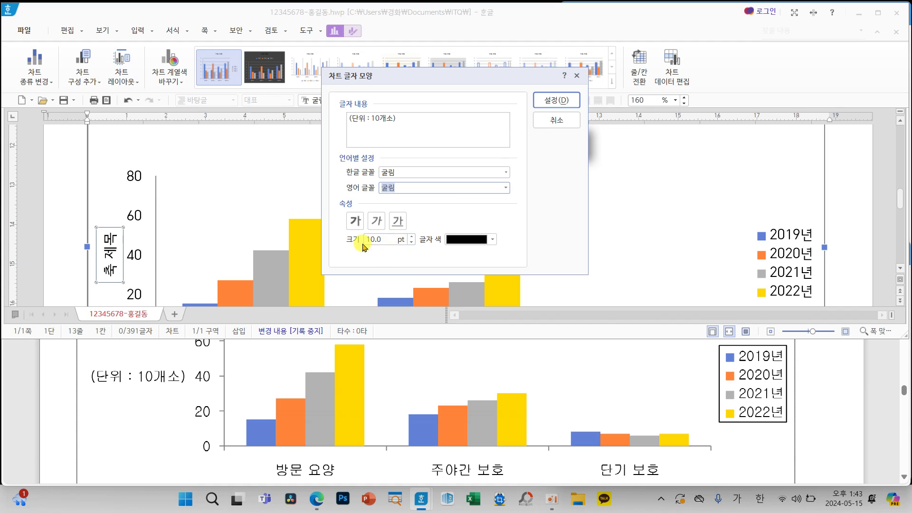
pyautogui.click(555, 100)
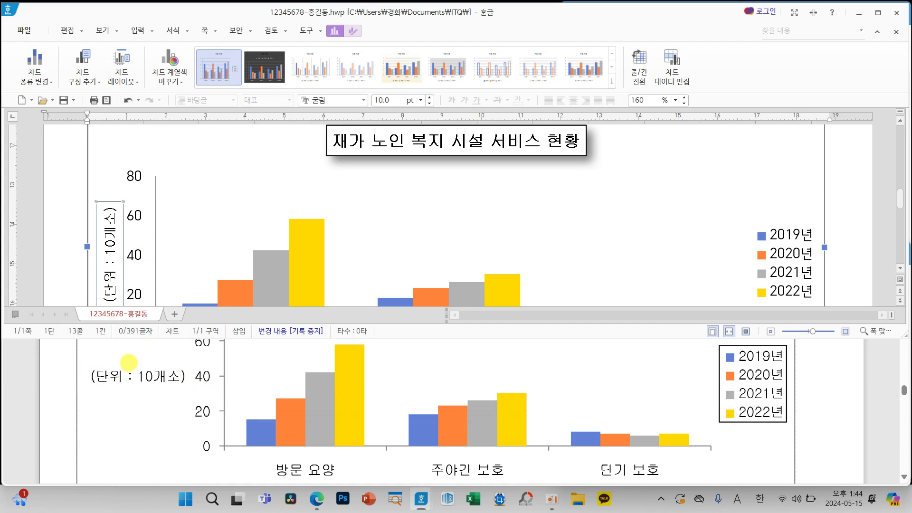
# Check the PDF's axis title condition and set the value axis title's text direction to horizontal (가로).
pyautogui.moveTo(71, 370)
pyautogui.mouseDown()
pyautogui.moveTo(55, 306)
pyautogui.moveTo(77, 271)
pyautogui.moveTo(86, 289)
pyautogui.mouseUp()
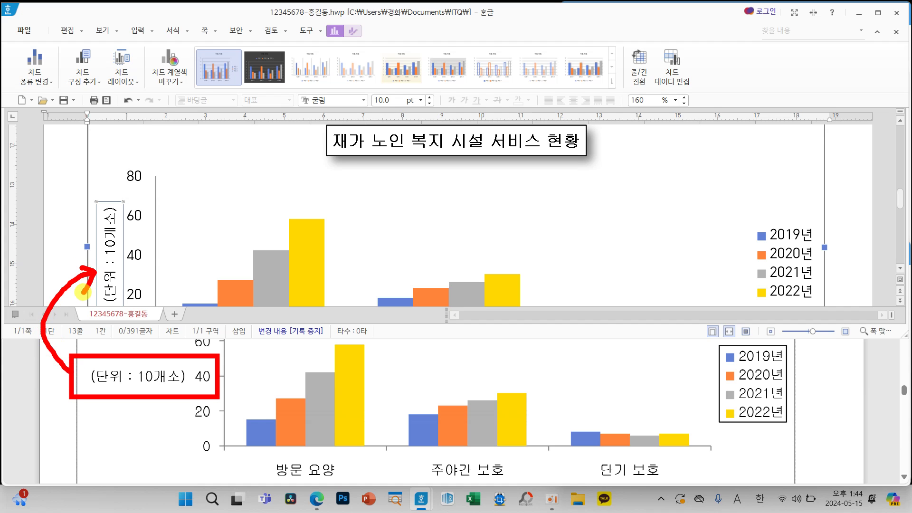
pyautogui.scroll(3, 463, 397)
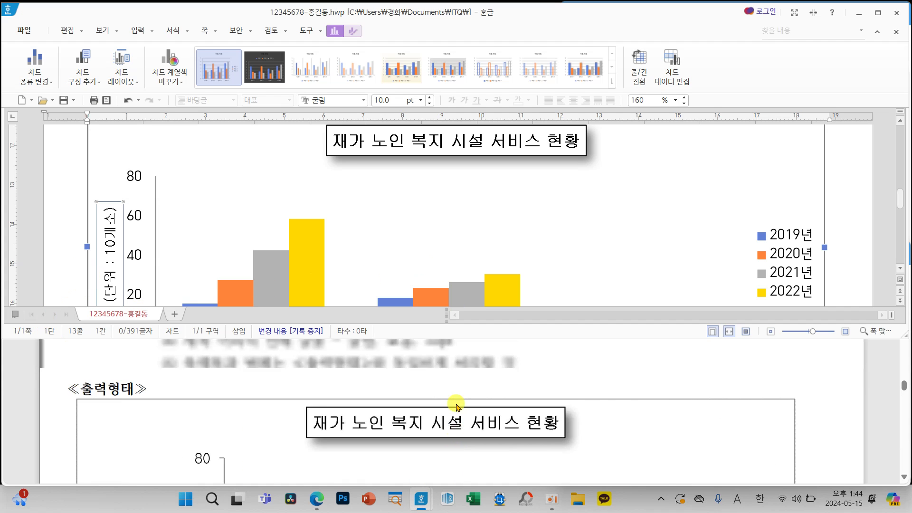
pyautogui.scroll(1, 455, 403)
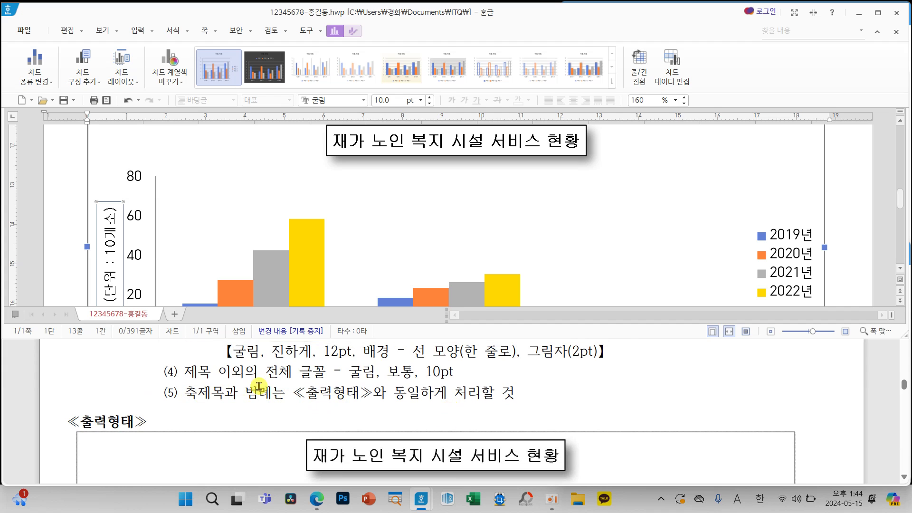
pyautogui.scroll(-5, 259, 386)
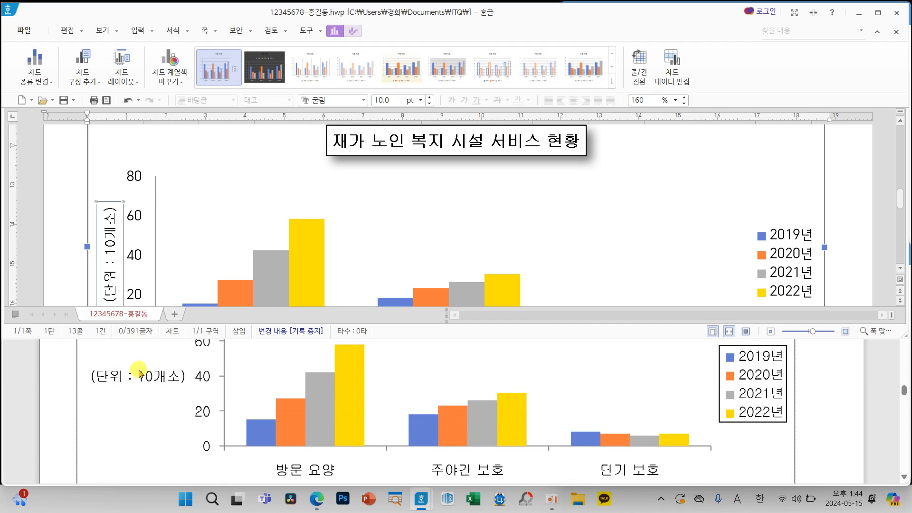
pyautogui.rightClick(110, 284)
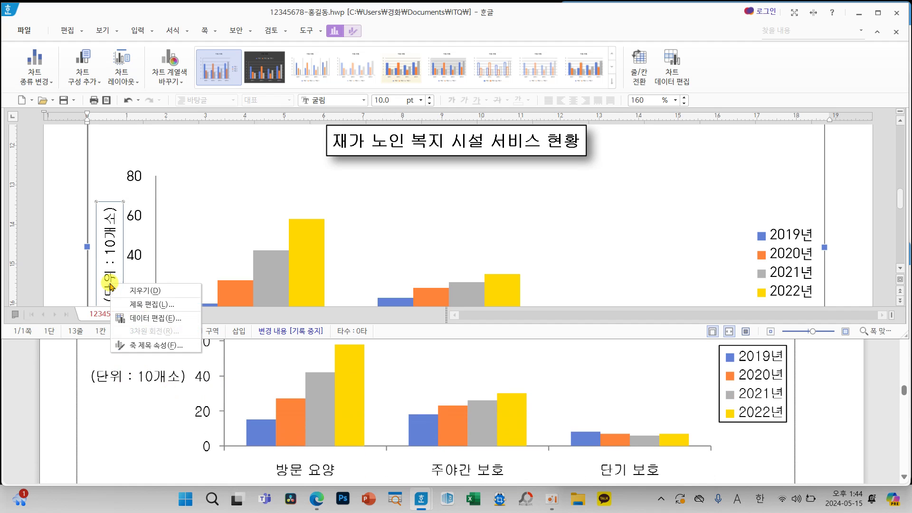
pyautogui.click(165, 345)
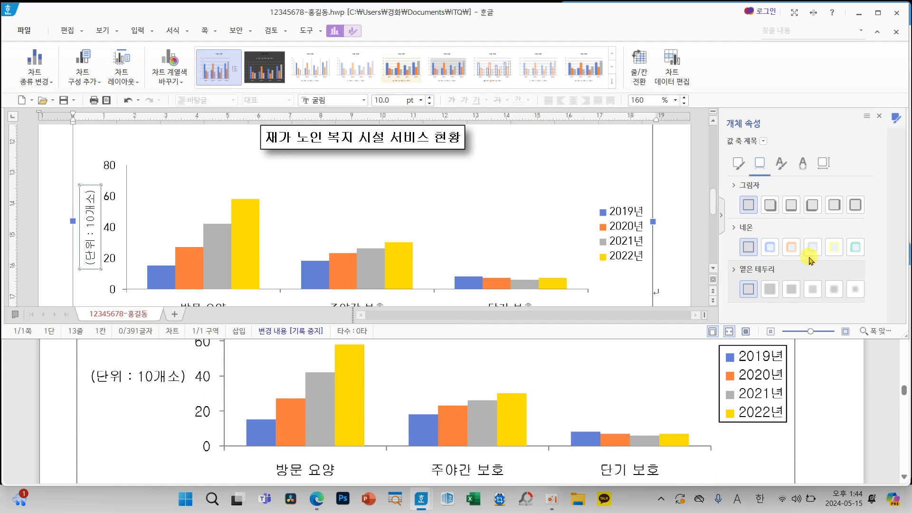
pyautogui.click(825, 167)
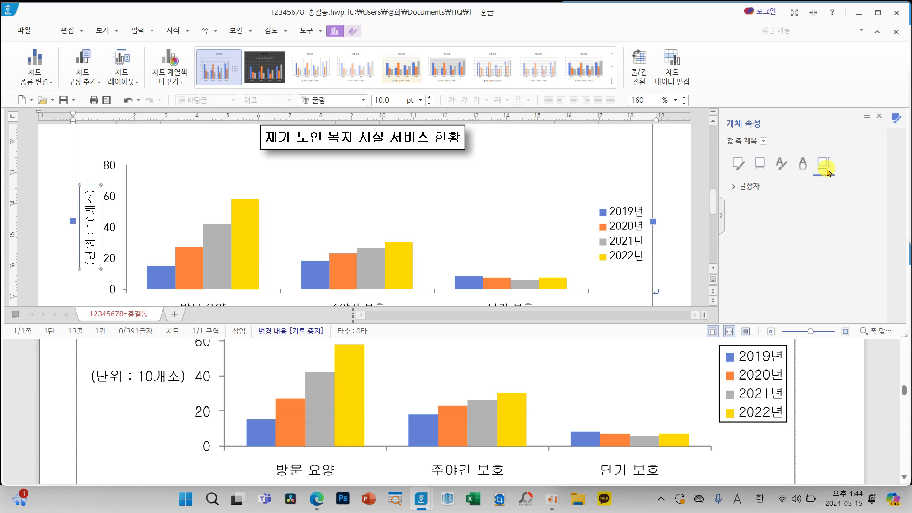
pyautogui.click(749, 186)
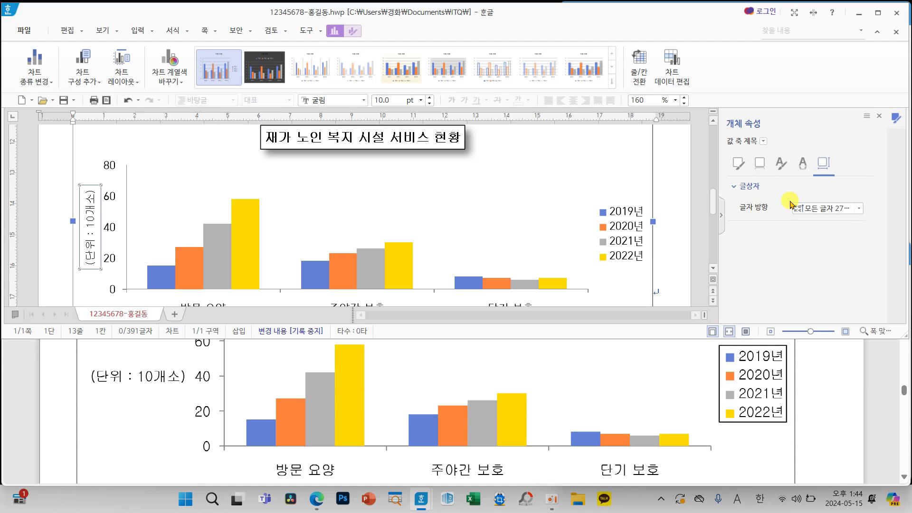
pyautogui.click(820, 209)
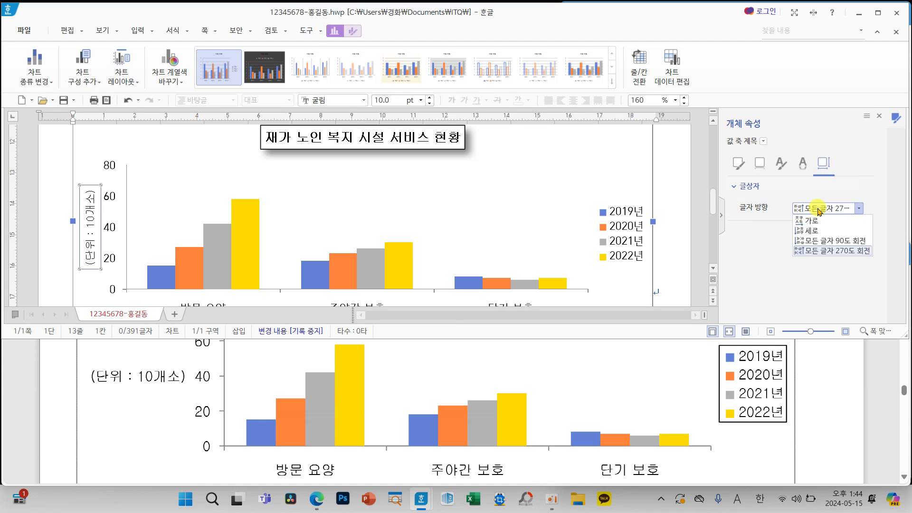
pyautogui.click(812, 221)
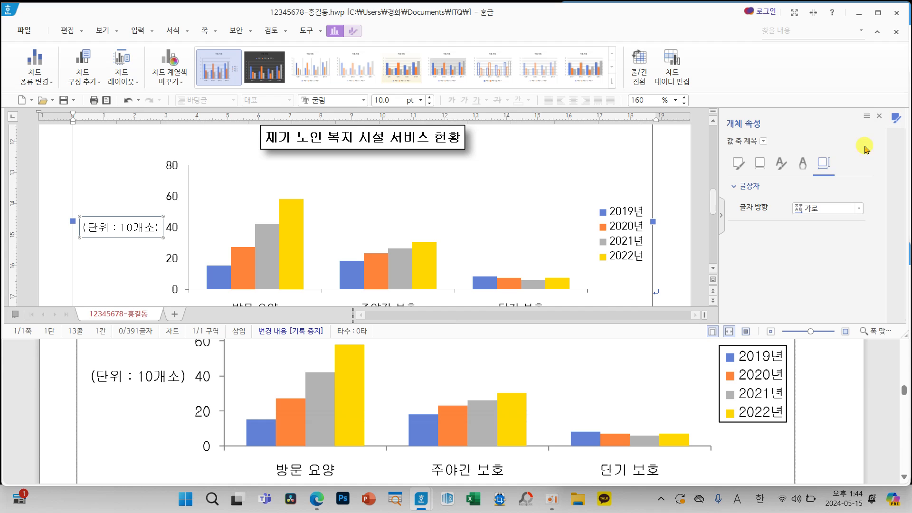
pyautogui.click(879, 116)
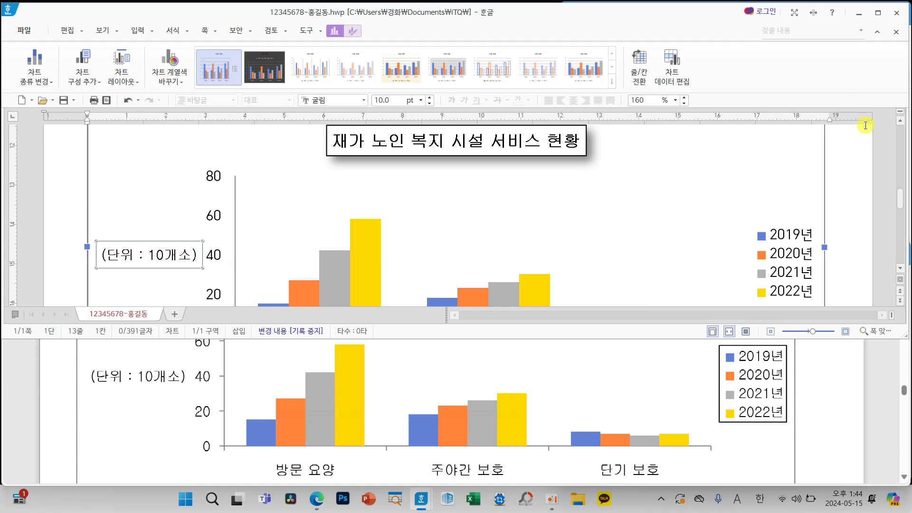
# Set both the Korean and English fonts of the value axis labels to 굴림.
pyautogui.click(213, 257)
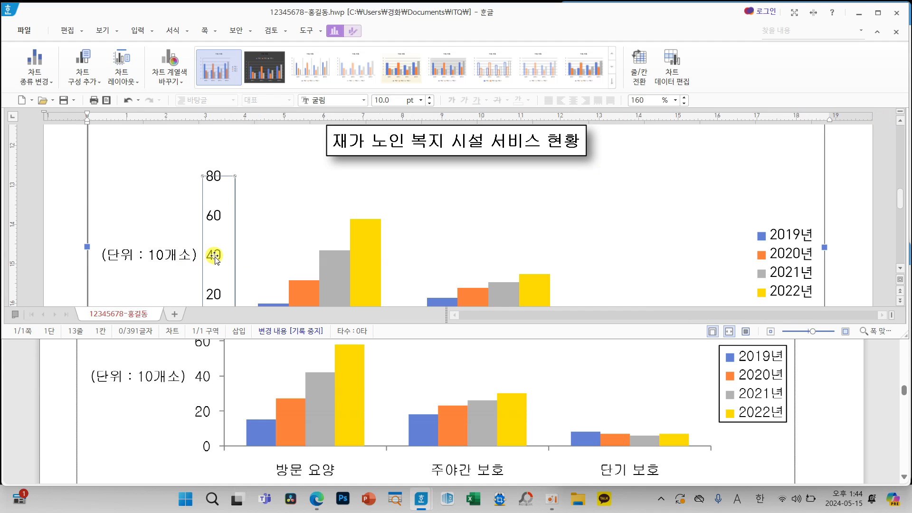
pyautogui.rightClick(216, 257)
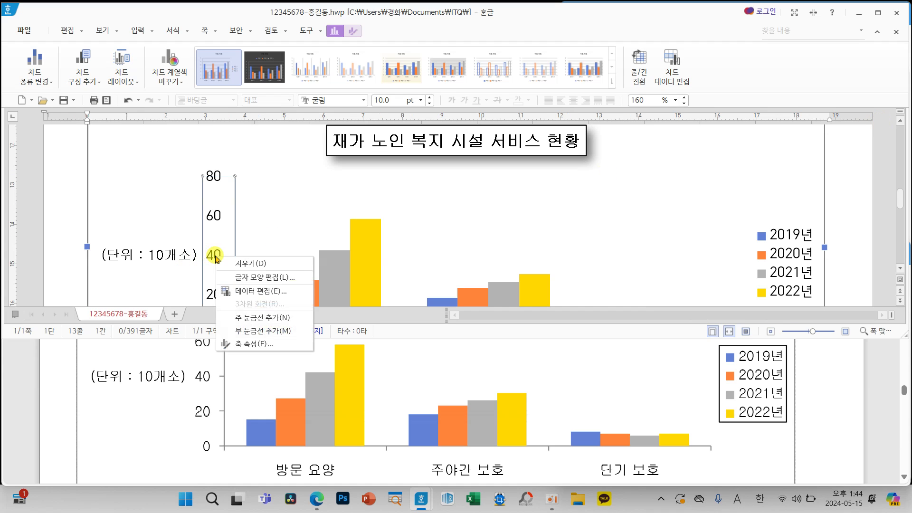
pyautogui.click(264, 277)
pyautogui.click(505, 172)
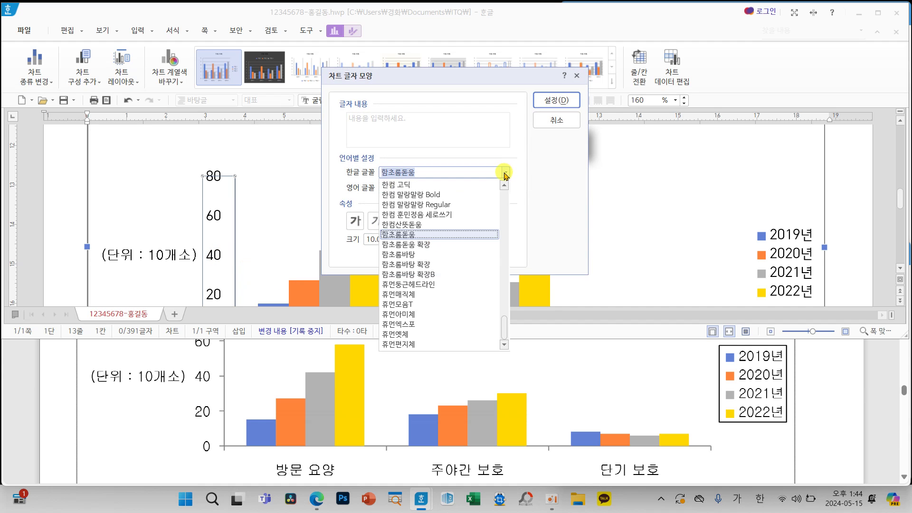
pyautogui.write('굴림')
pyautogui.press('Return')
pyautogui.click(506, 188)
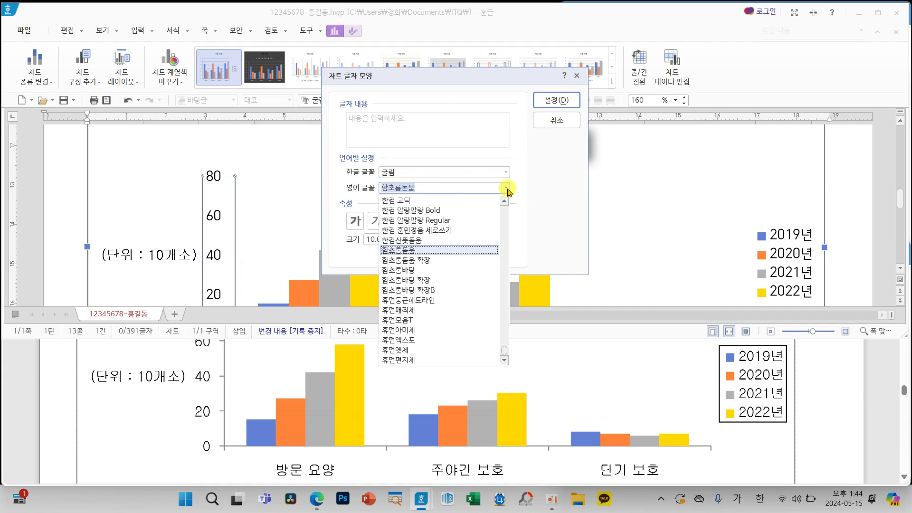
pyautogui.write('굴림')
pyautogui.press('Return')
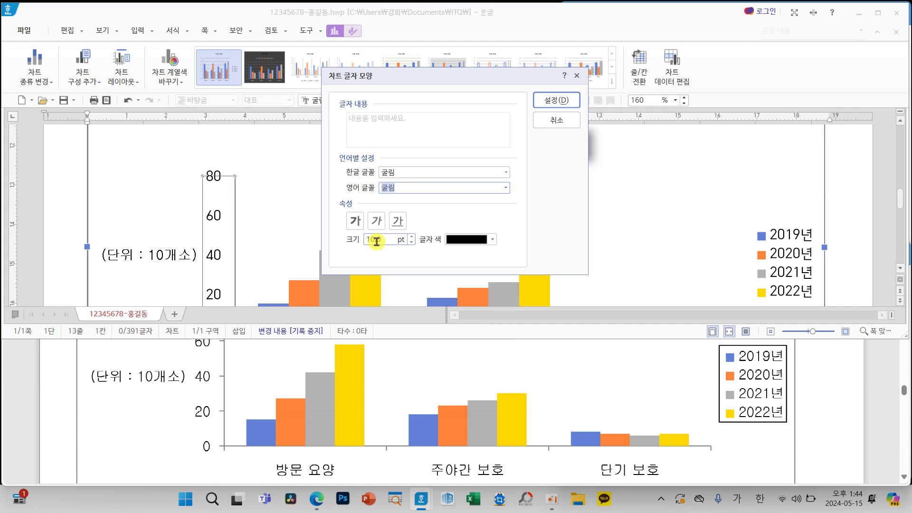
# Apply the 굴림 font to the Korean and English text of the chart's value axis labels.
pyautogui.click(553, 101)
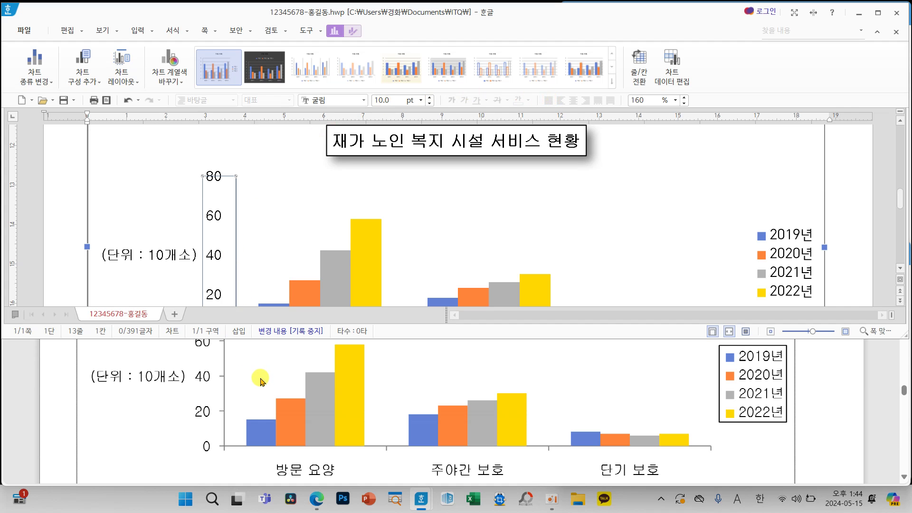
# In the value axis properties, set the major unit (주) to 20 and the minor unit (보조) to 19.9.
pyautogui.scroll(3, 260, 382)
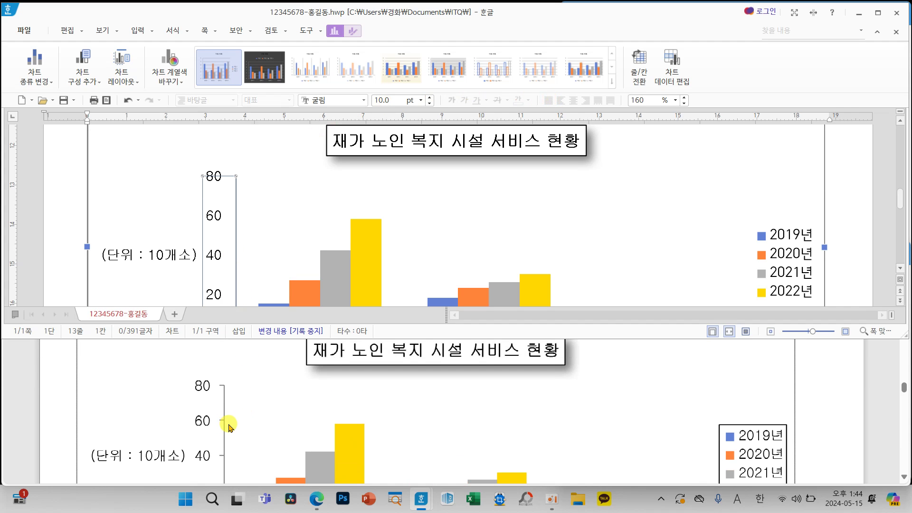
pyautogui.moveTo(223, 427); pyautogui.dragTo(229, 416)
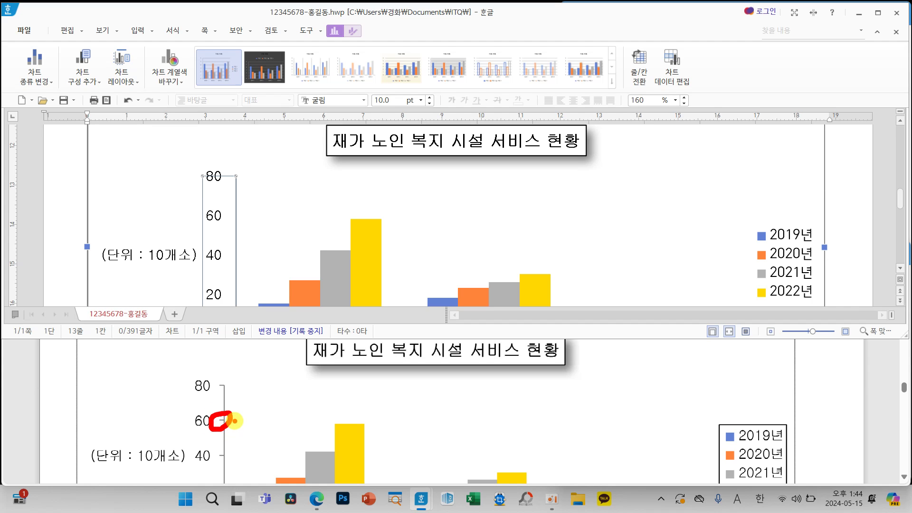
pyautogui.rightClick(215, 257)
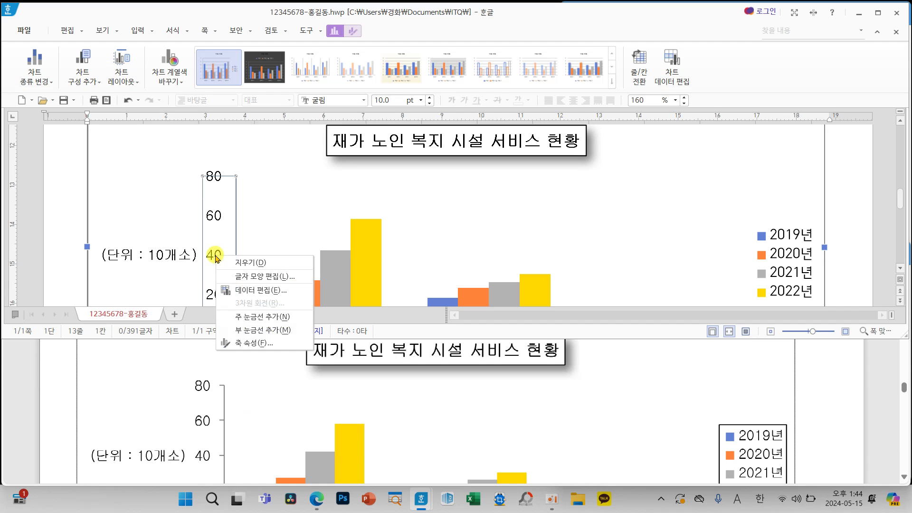
pyautogui.click(259, 343)
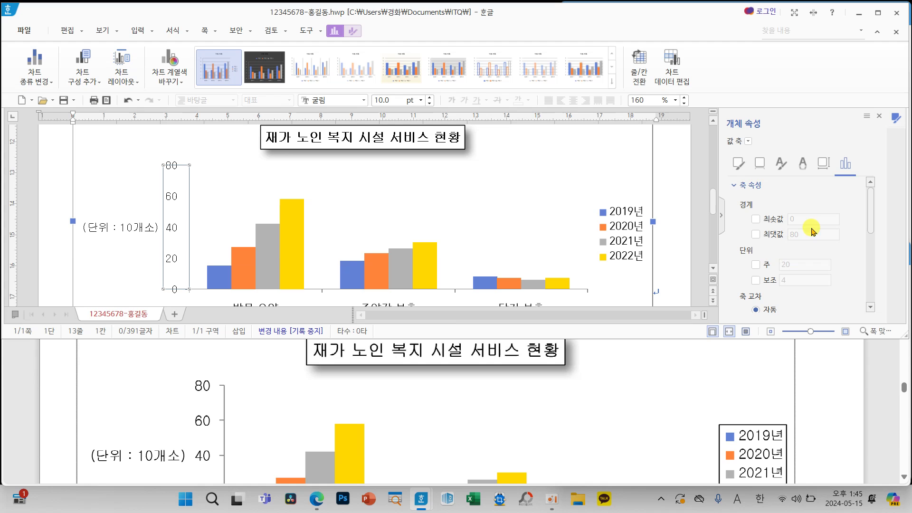
pyautogui.moveTo(870, 204); pyautogui.dragTo(868, 275)
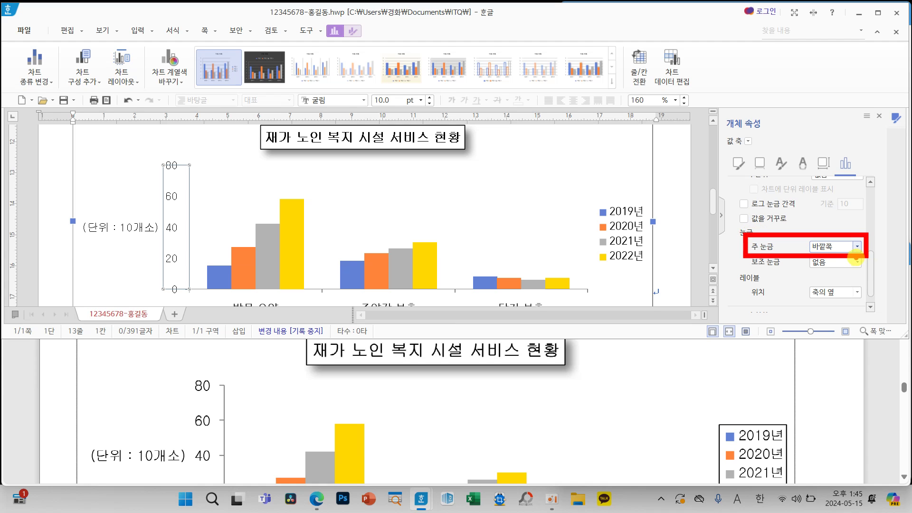
pyautogui.moveTo(872, 275); pyautogui.dragTo(840, 223)
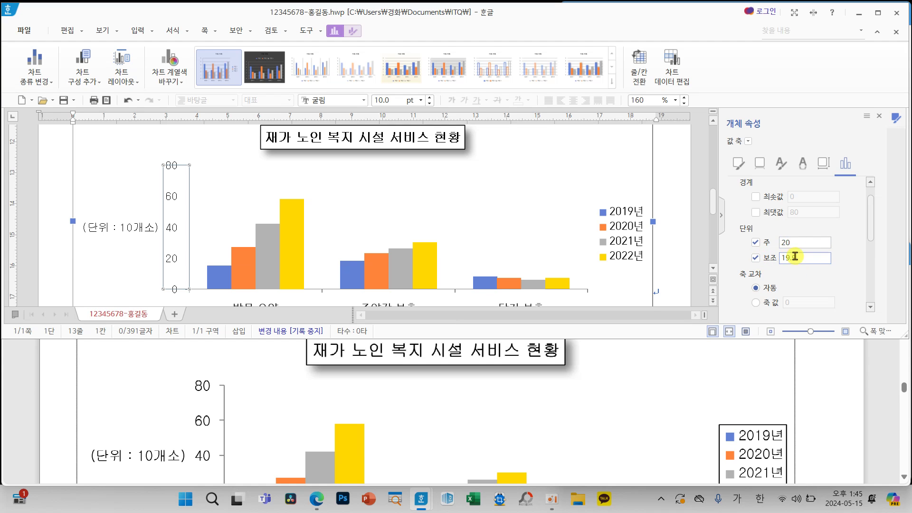
# Set the value axis's minor tick marks (보조 눈금) to 바깥쪽 and close the axis properties.
pyautogui.scroll(-3, 813, 255)
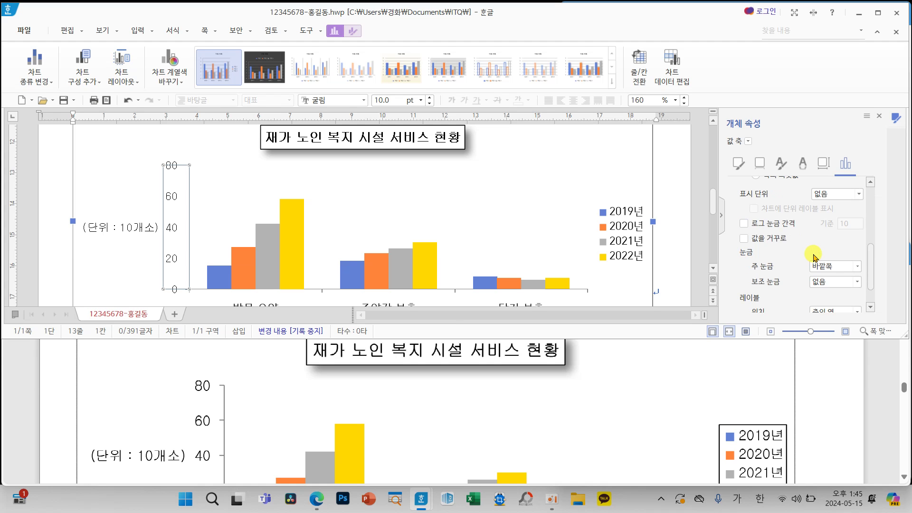
pyautogui.click(857, 282)
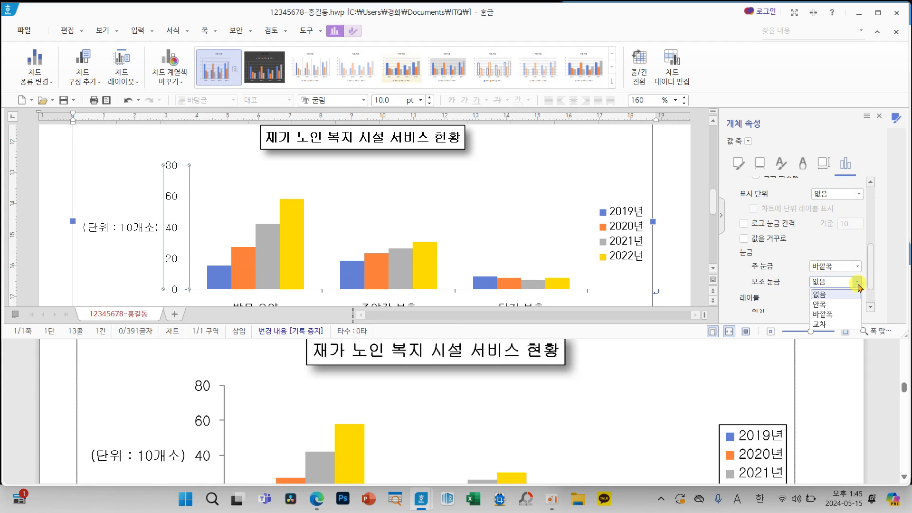
pyautogui.click(835, 315)
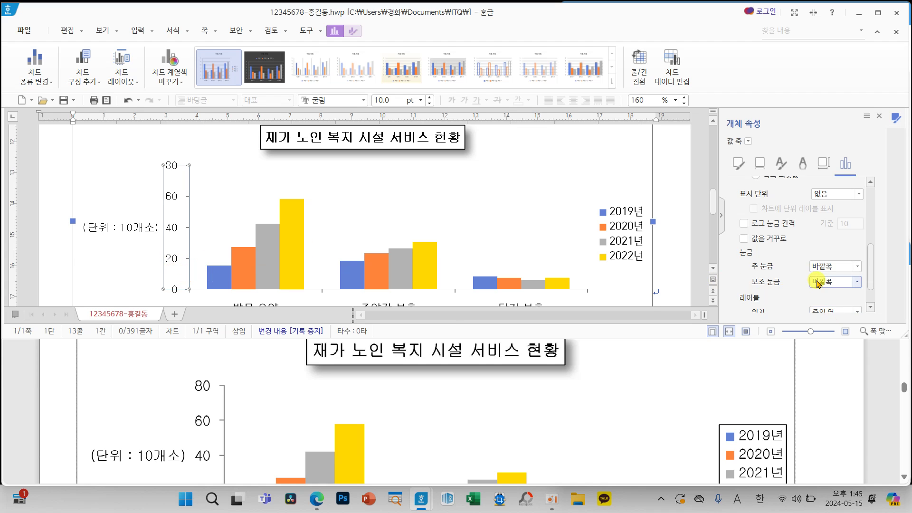
pyautogui.scroll(5, 817, 281)
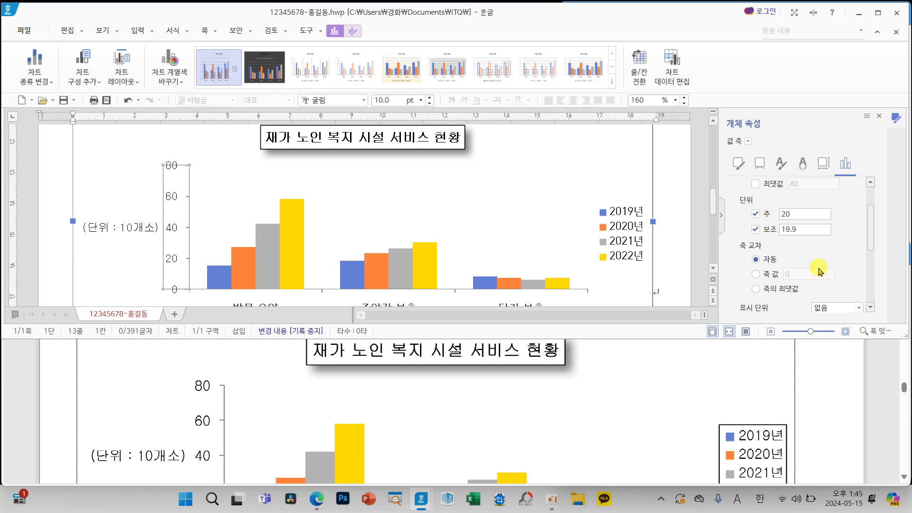
pyautogui.moveTo(737, 198); pyautogui.dragTo(840, 243)
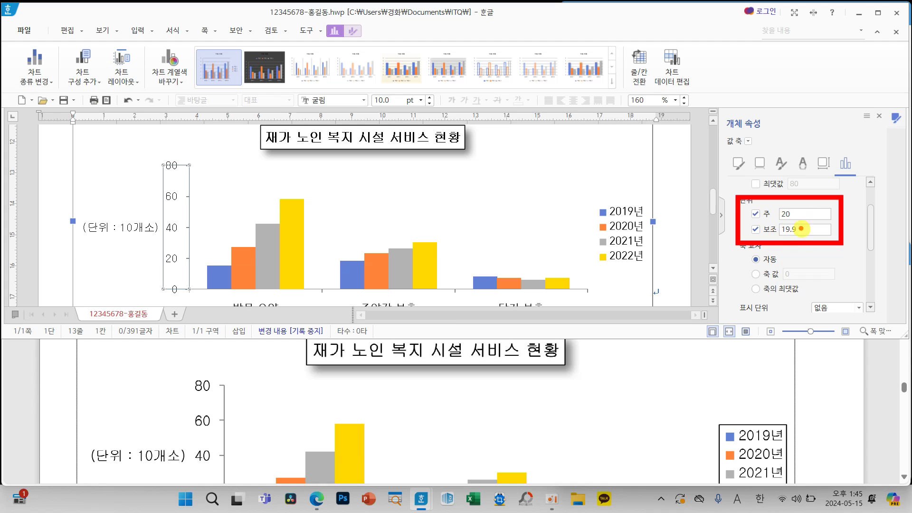
pyautogui.scroll(-4, 825, 257)
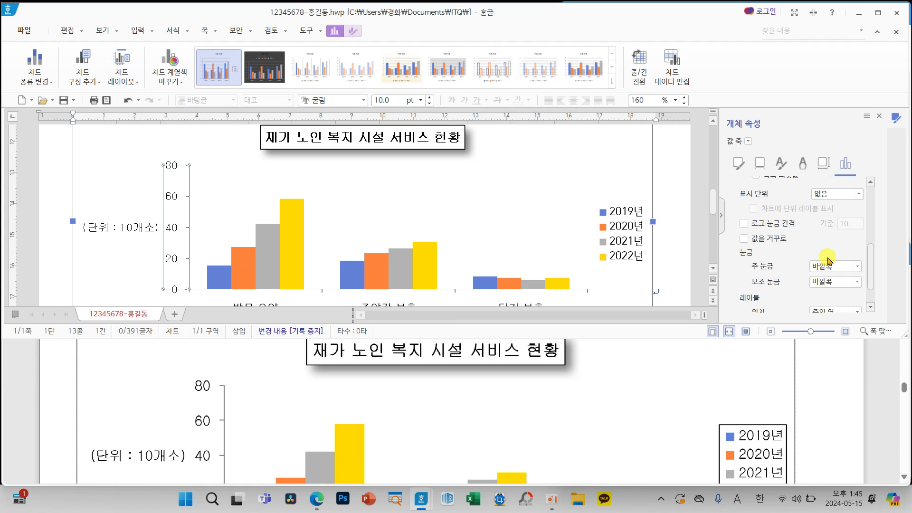
pyautogui.moveTo(735, 252); pyautogui.dragTo(866, 293)
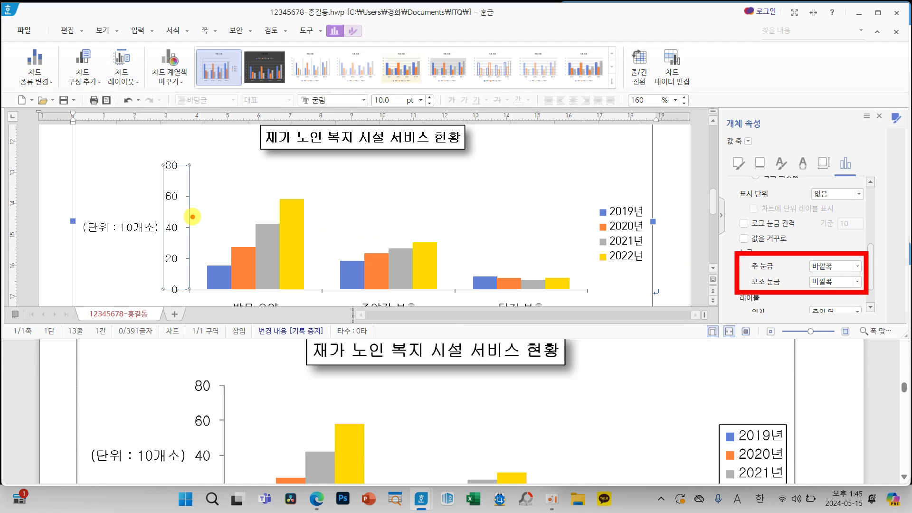
pyautogui.moveTo(202, 217); pyautogui.dragTo(197, 242)
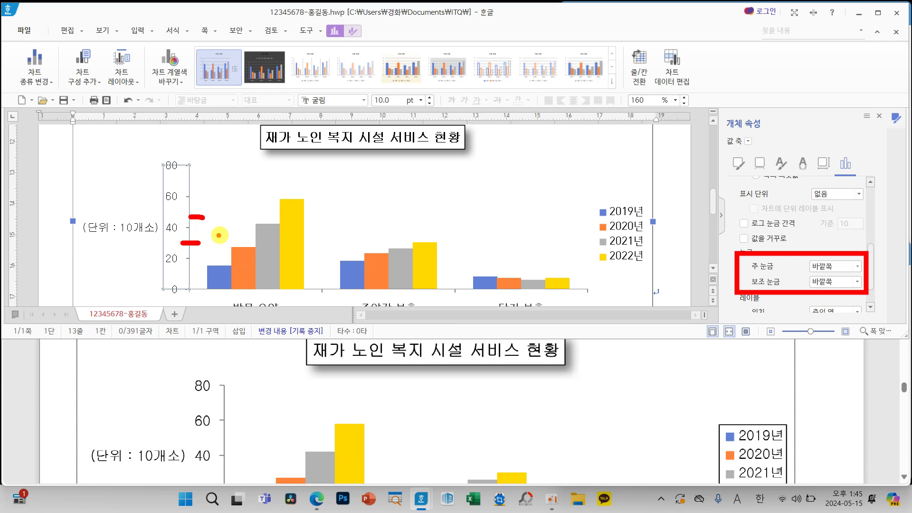
pyautogui.press('Escape')
pyautogui.click(879, 117)
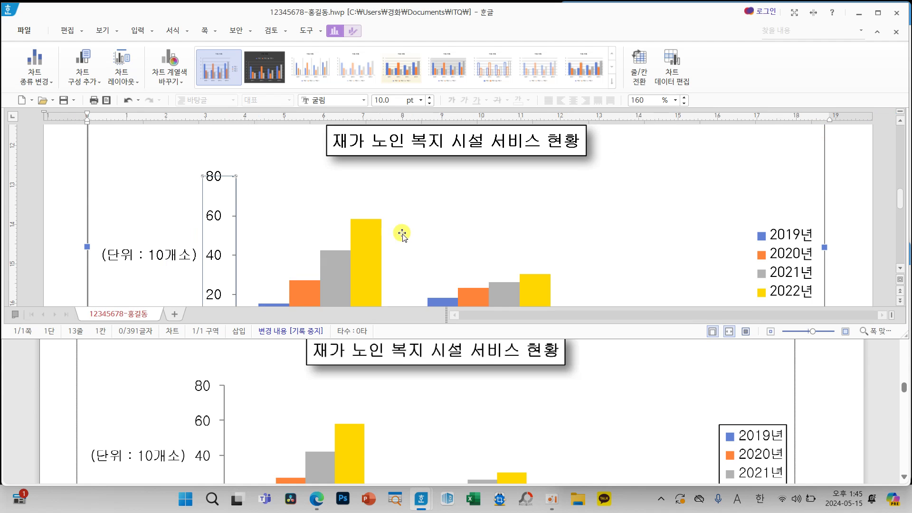
# Change the category axis labels' Korean and English fonts to 굴림.
pyautogui.scroll(-3, 484, 247)
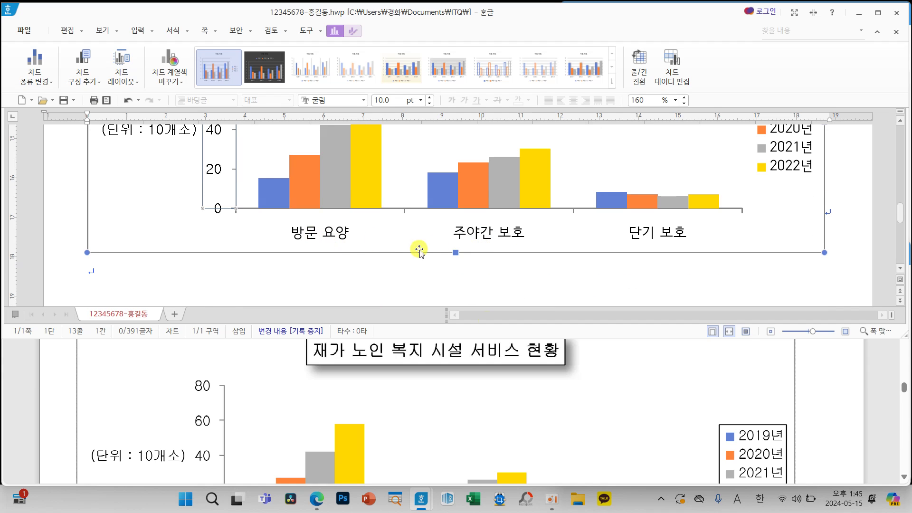
pyautogui.scroll(-3, 594, 420)
pyautogui.click(316, 236)
pyautogui.rightClick(316, 236)
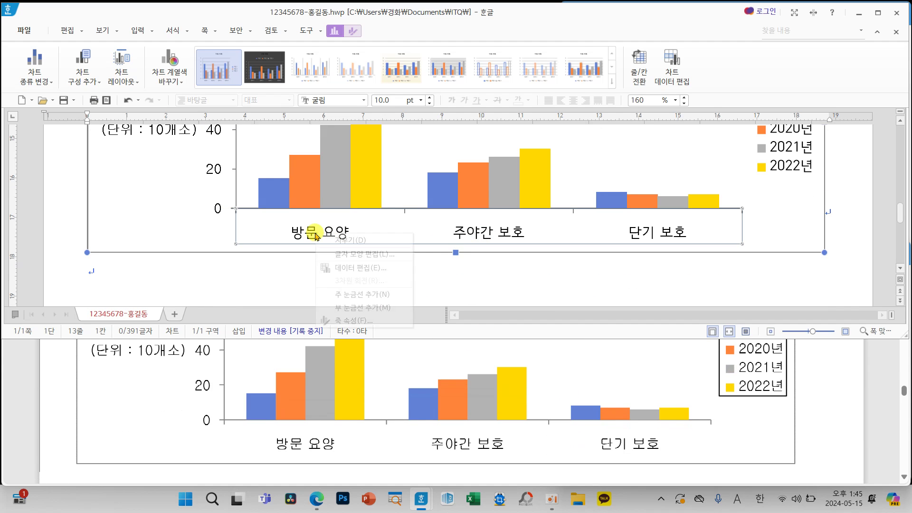
pyautogui.click(375, 254)
pyautogui.click(506, 172)
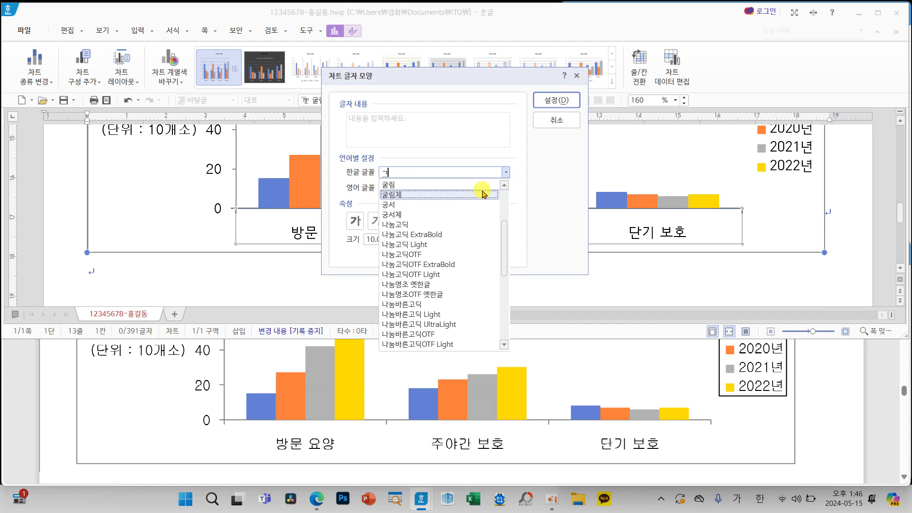
pyautogui.click(404, 197)
pyautogui.click(506, 188)
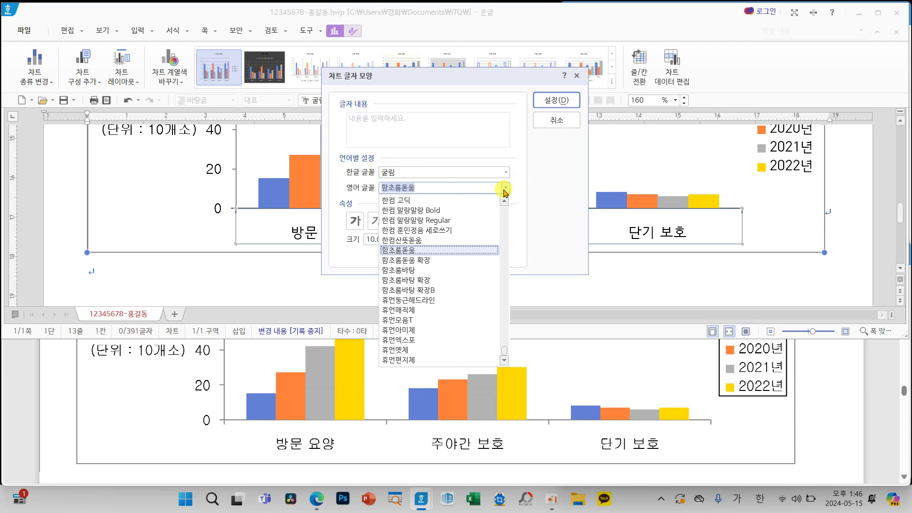
pyautogui.write('굴')
pyautogui.click(391, 287)
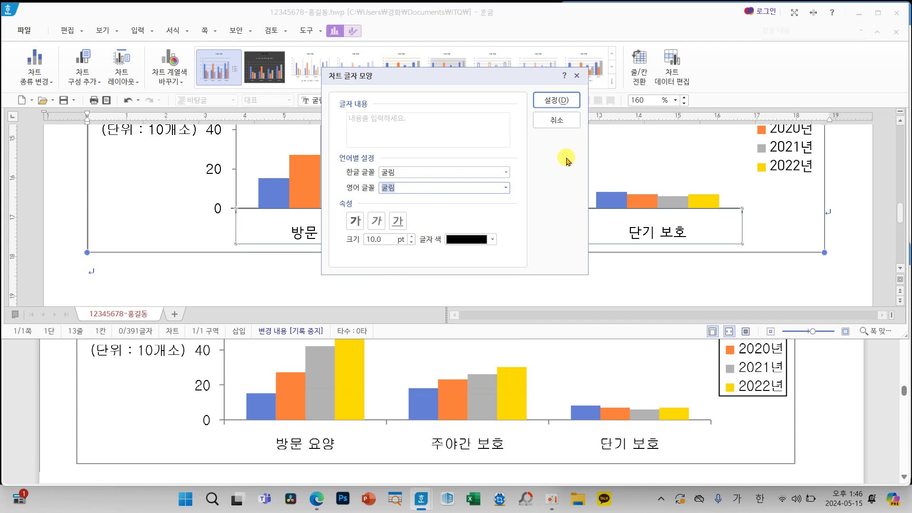
pyautogui.click(556, 100)
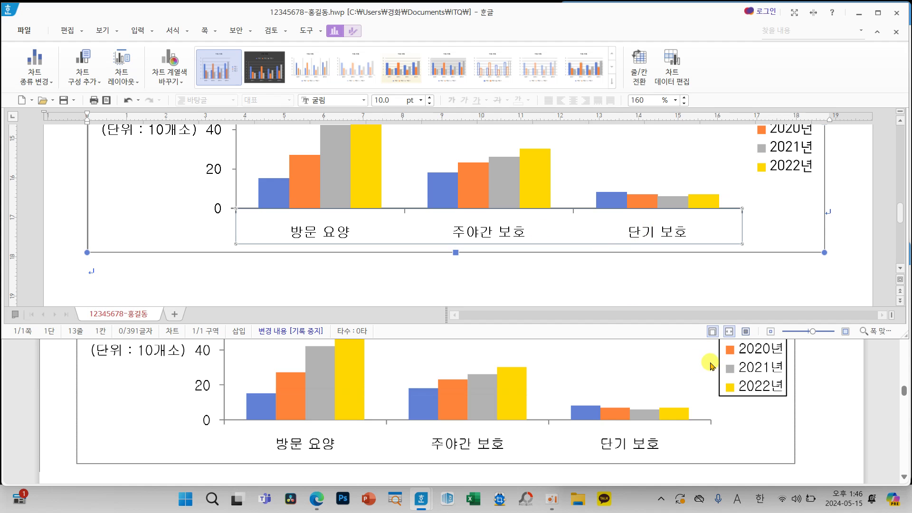
# Change the chart legend's Korean and English fonts to 굴림.
pyautogui.scroll(2, 687, 360)
pyautogui.scroll(2, 627, 238)
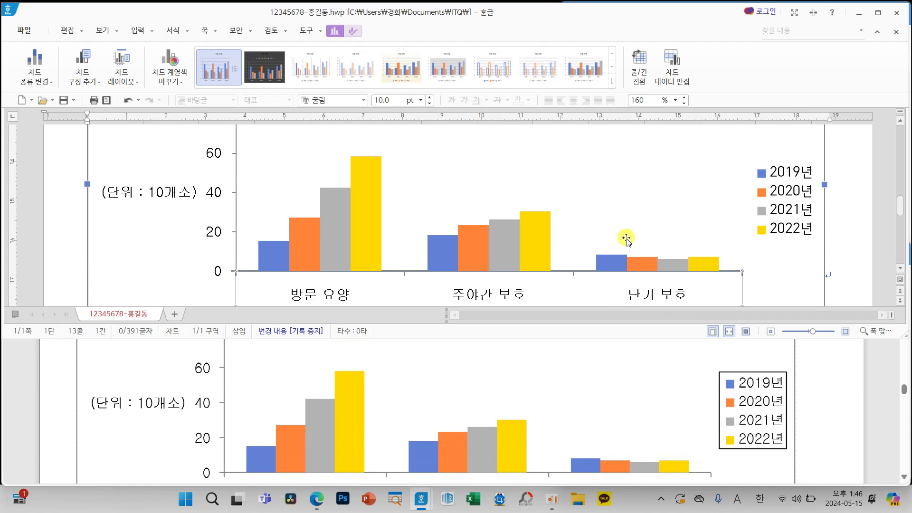
pyautogui.scroll(-1, 643, 238)
pyautogui.click(784, 210)
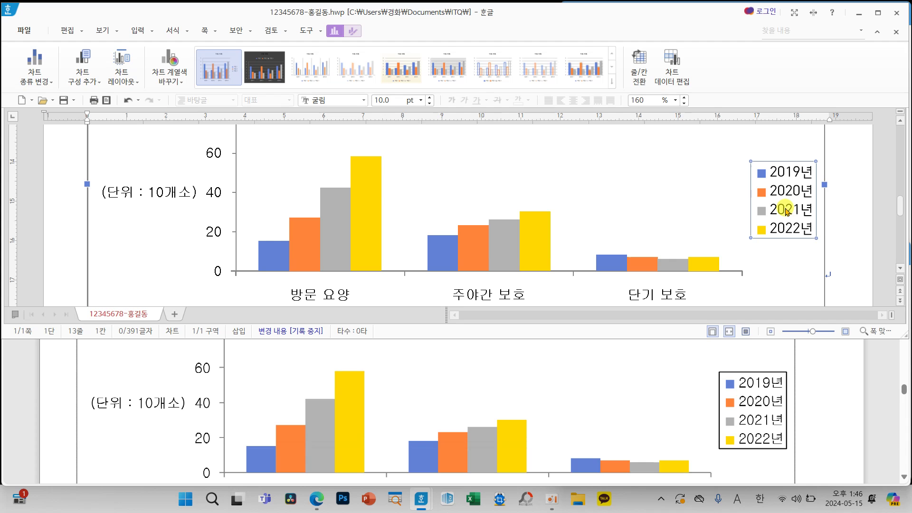
pyautogui.rightClick(788, 212)
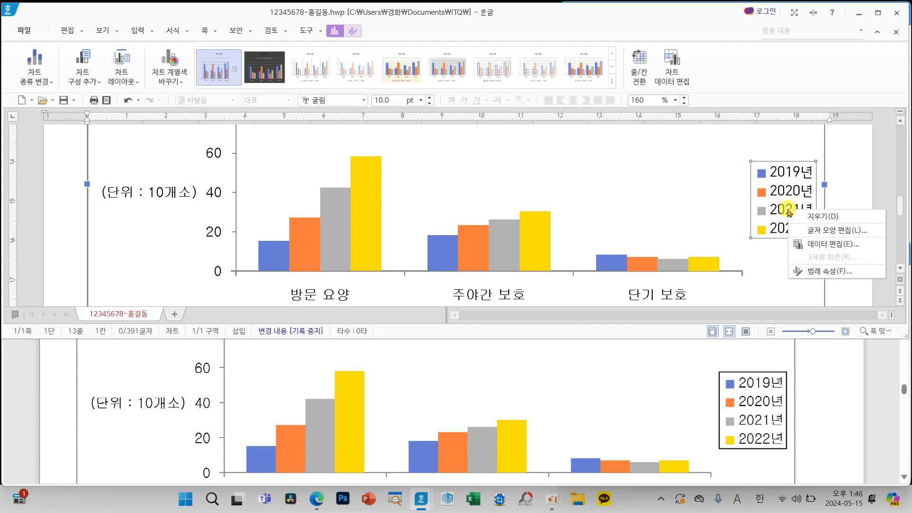
pyautogui.click(811, 230)
pyautogui.write('ㄱ')
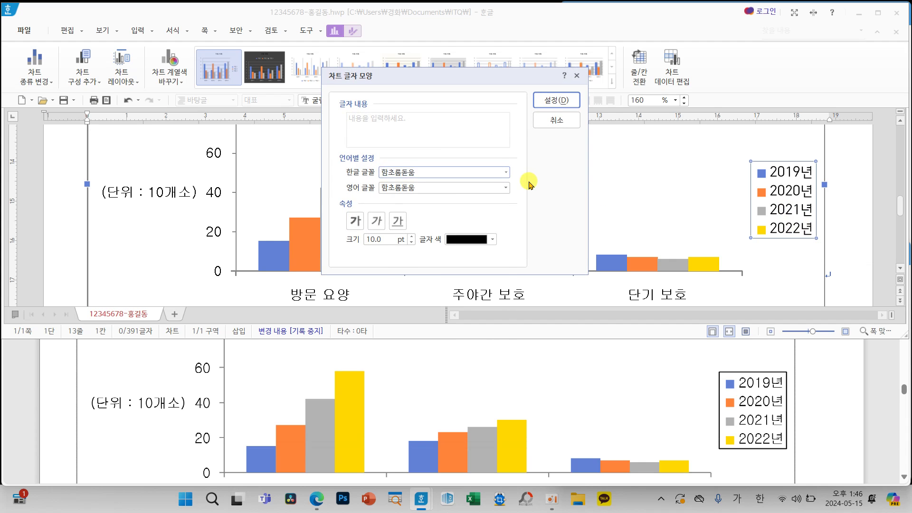
pyautogui.click(398, 185)
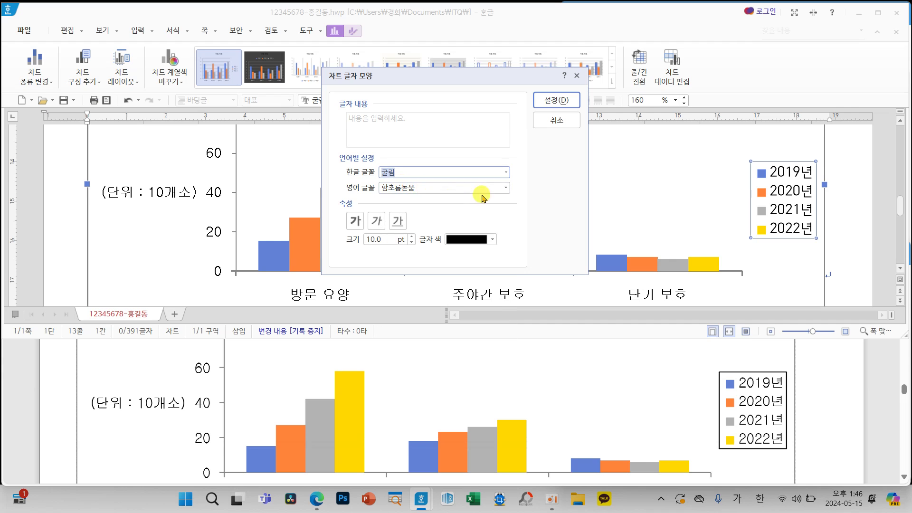
pyautogui.click(506, 187)
pyautogui.write('ㄱ')
pyautogui.click(397, 290)
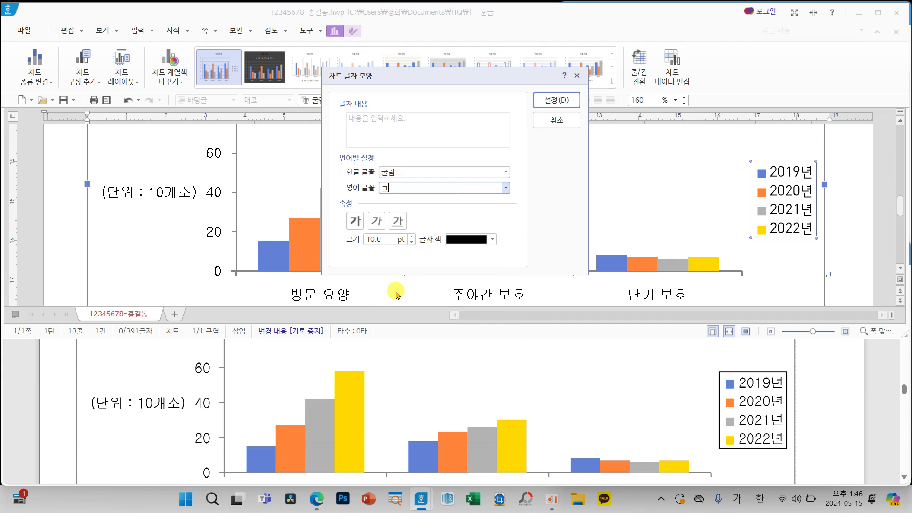
pyautogui.click(556, 100)
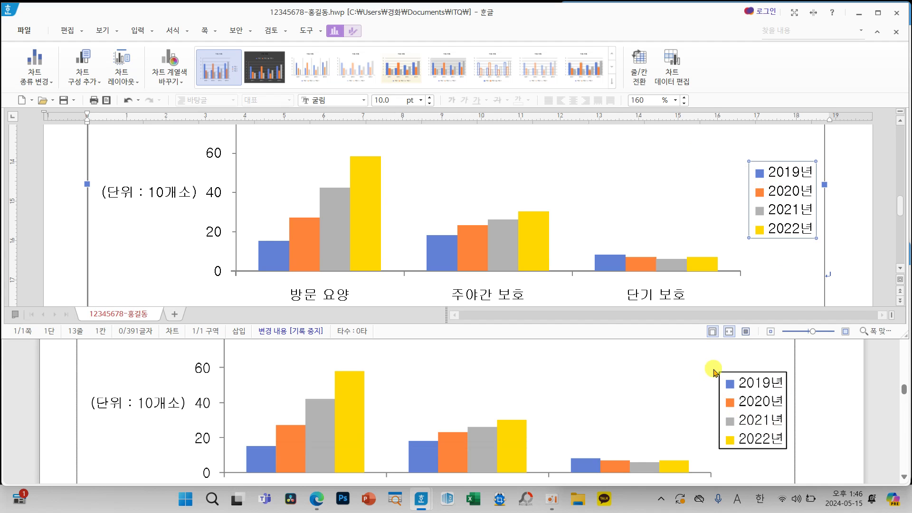
# Give the chart legend a black outline, close its properties and deselect the chart.
pyautogui.rightClick(781, 210)
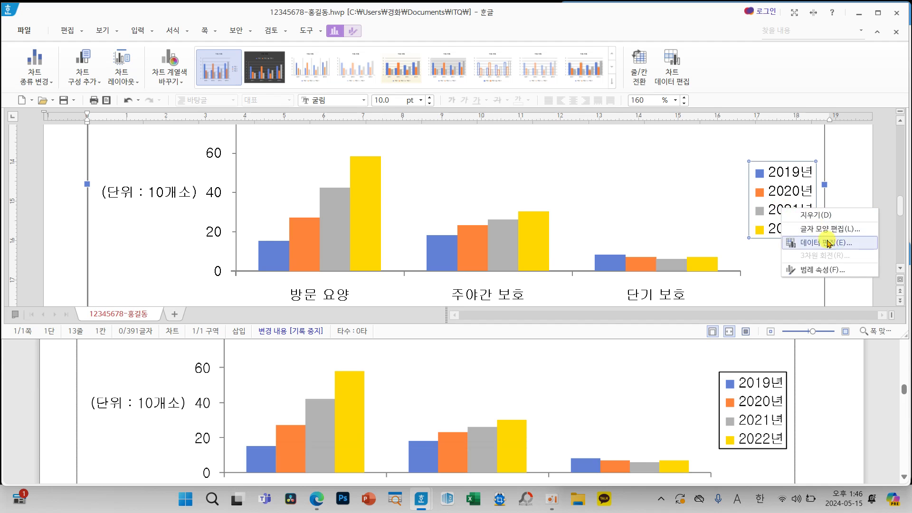
pyautogui.click(824, 269)
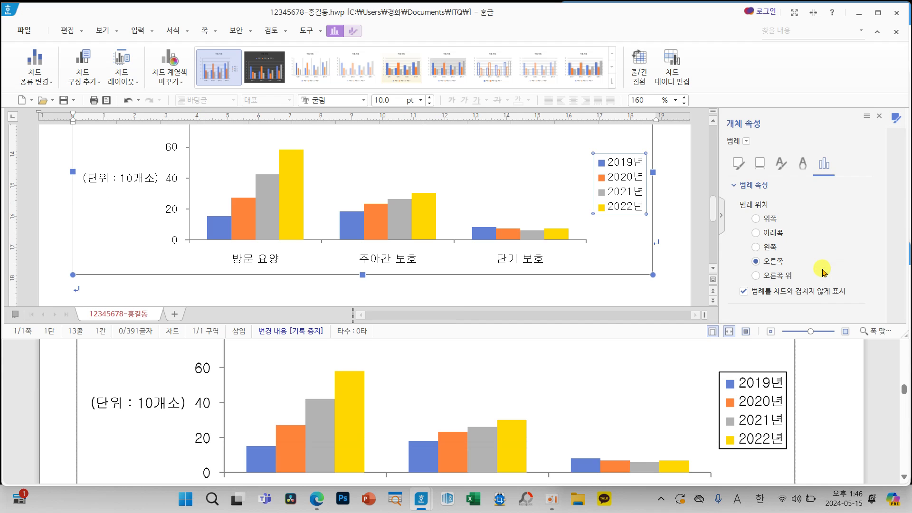
pyautogui.click(738, 166)
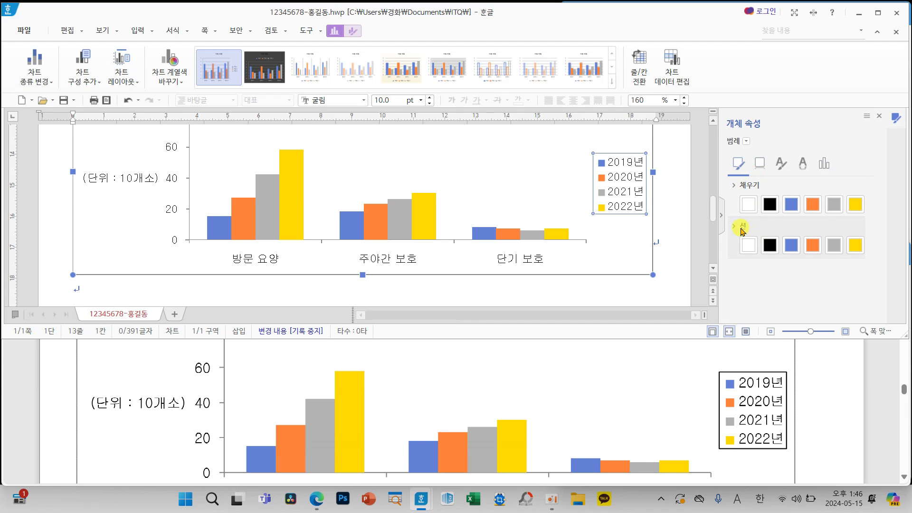
pyautogui.click(769, 243)
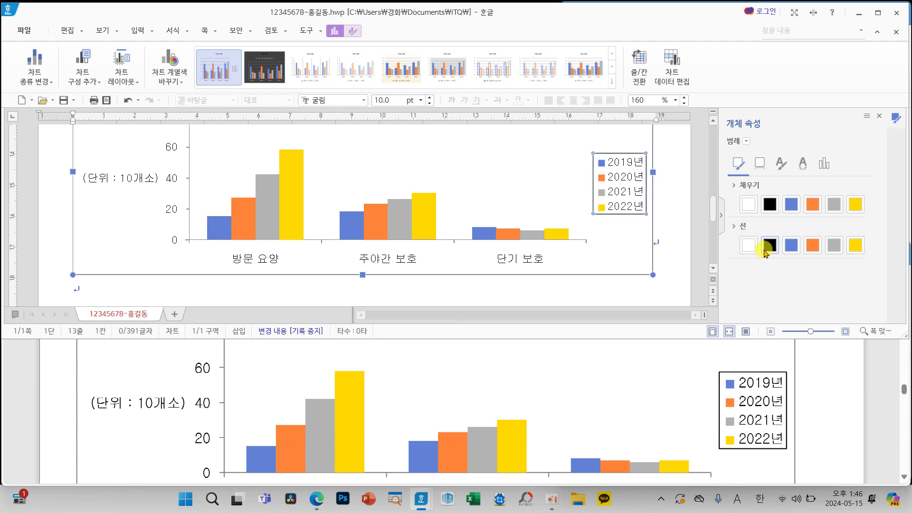
pyautogui.click(879, 117)
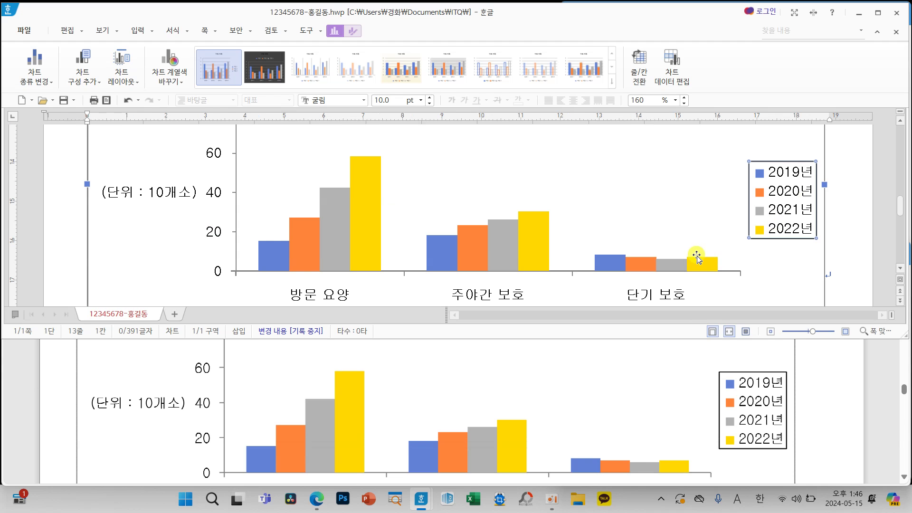
pyautogui.click(840, 269)
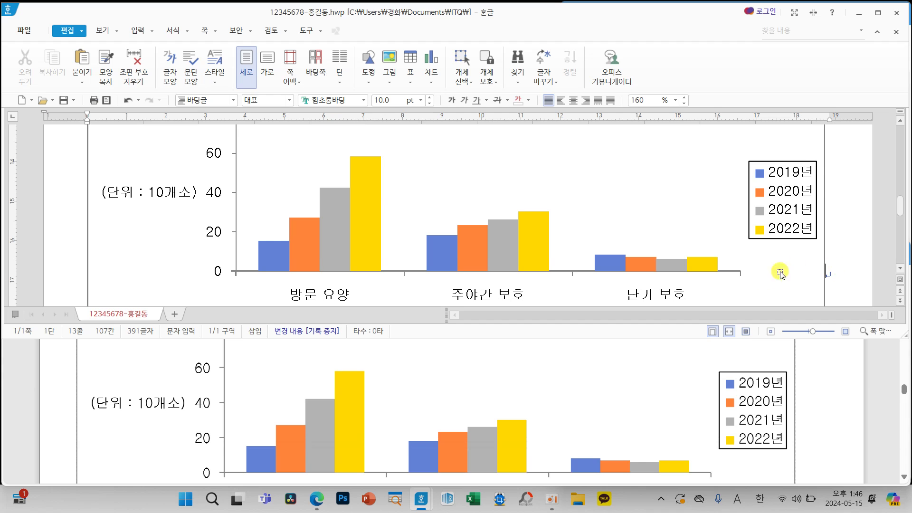
# Compare the finished chart and its data table with the reference output, and save the document.
pyautogui.scroll(-3, 772, 422)
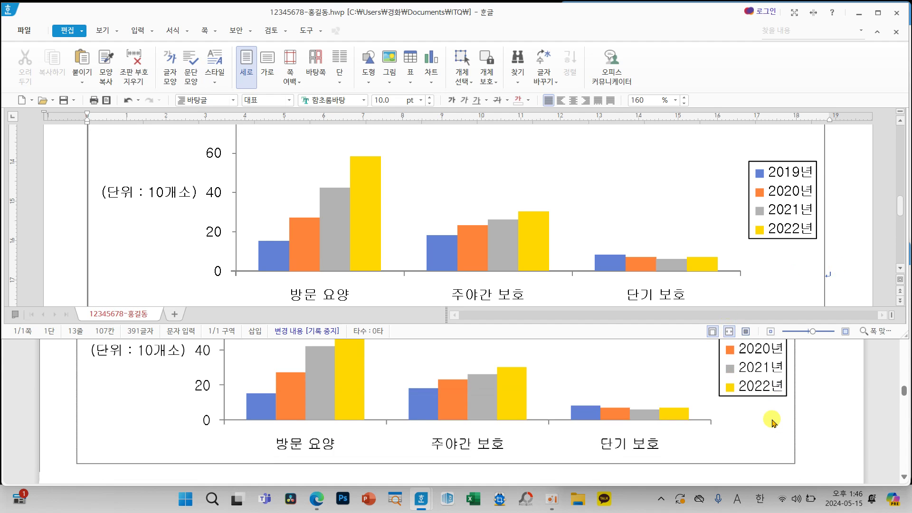
pyautogui.scroll(3, 772, 422)
pyautogui.scroll(5, 769, 417)
pyautogui.scroll(7, 596, 282)
pyautogui.scroll(-1, 594, 285)
pyautogui.scroll(2, 594, 284)
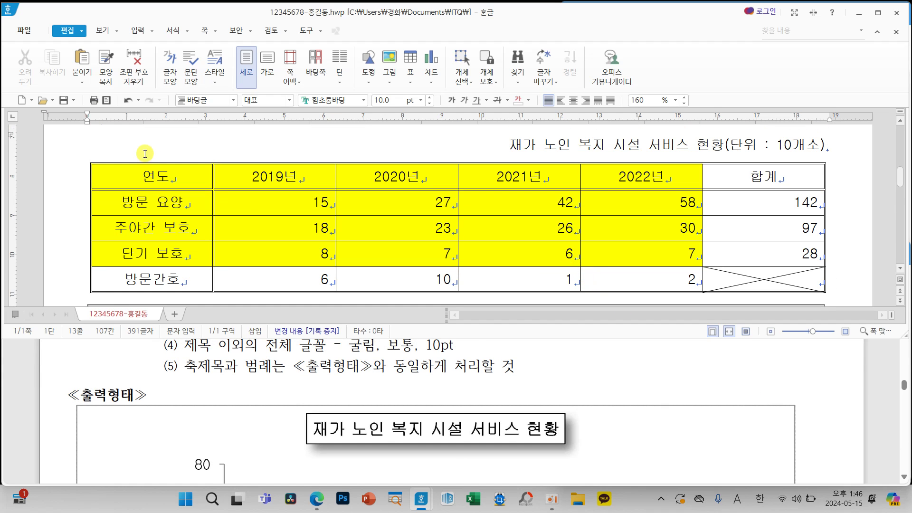
pyautogui.click(71, 104)
# Insert a page break in the empty paragraph below the chart to start a second page.
pyautogui.scroll(-12, 601, 237)
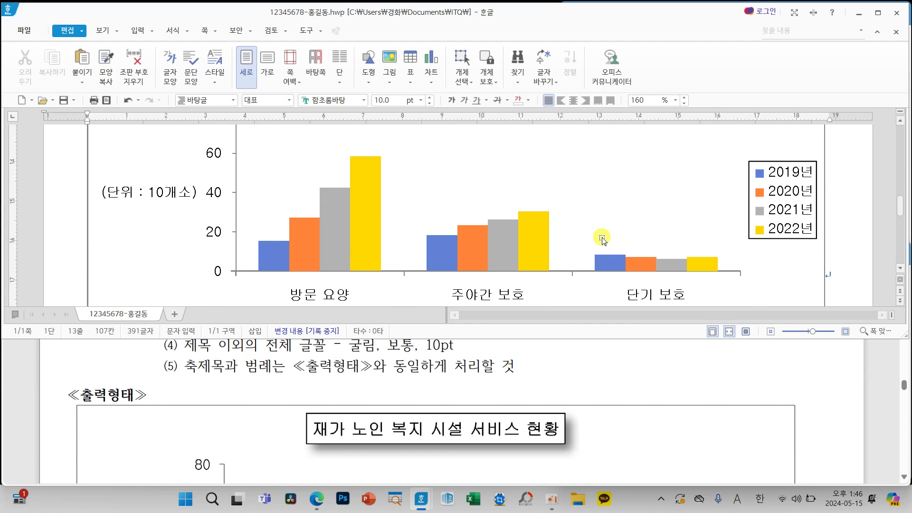
pyautogui.scroll(1, 600, 229)
pyautogui.scroll(-1, 599, 229)
pyautogui.click(406, 239)
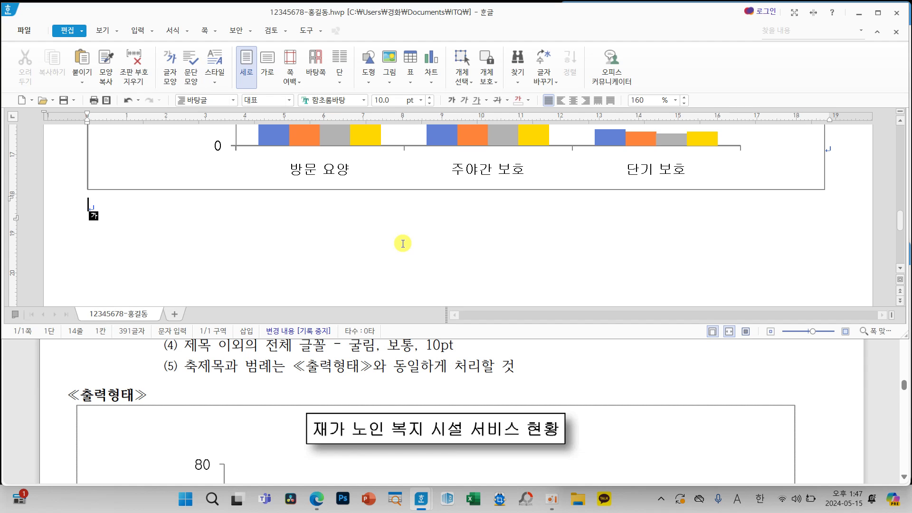
pyautogui.hotkey('ctrl', 'Return')
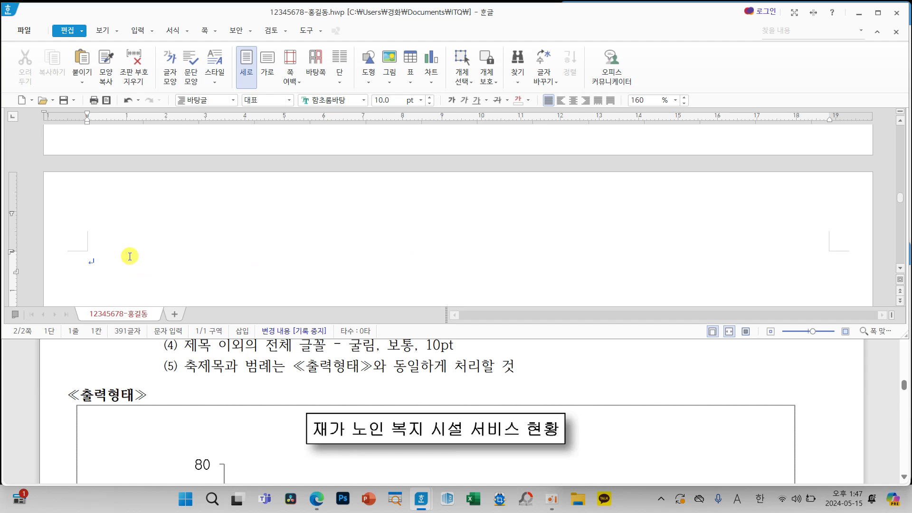
pyautogui.moveTo(29, 335)
pyautogui.mouseDown()
pyautogui.moveTo(7, 353)
pyautogui.moveTo(2, 333)
pyautogui.moveTo(32, 350)
pyautogui.mouseUp()
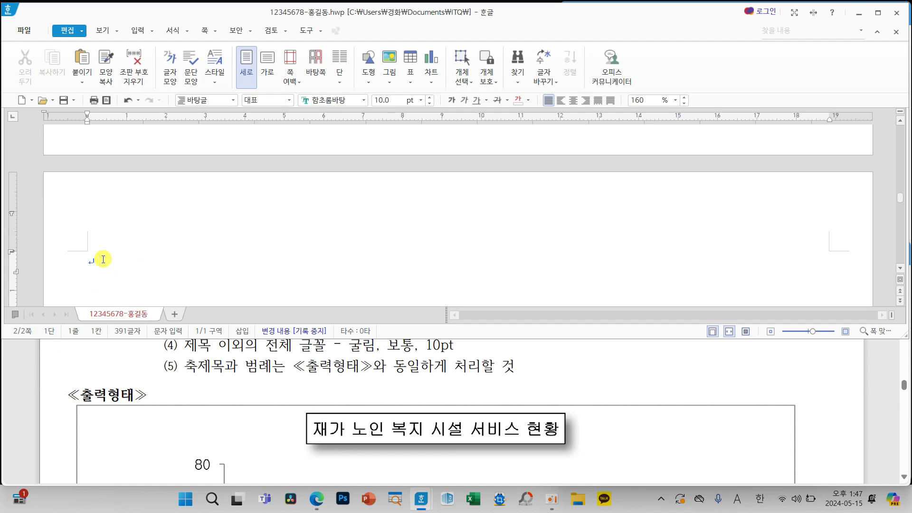
# Enter "3." at the beginning of the new page and "(1)" followed by a space on the next line.
pyautogui.write('3.')
pyautogui.press('Return')
pyautogui.scroll(-10, 302, 380)
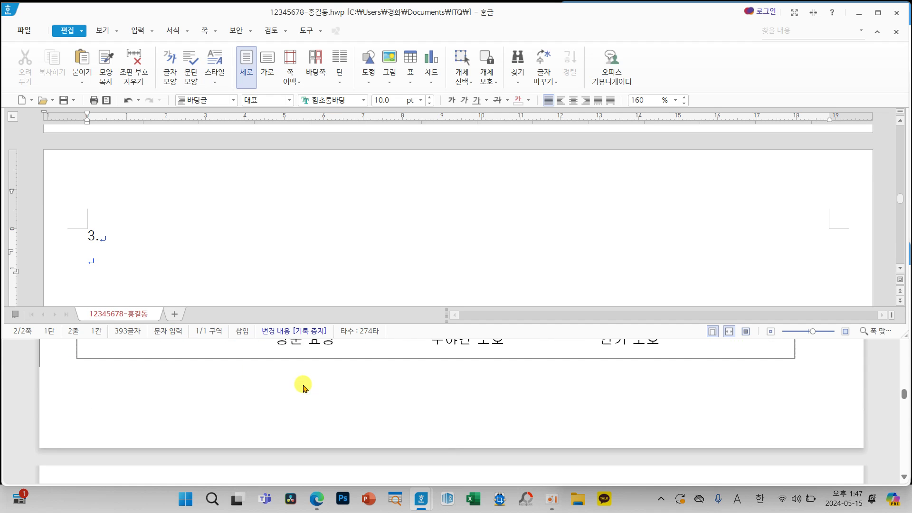
pyautogui.scroll(-5, 302, 386)
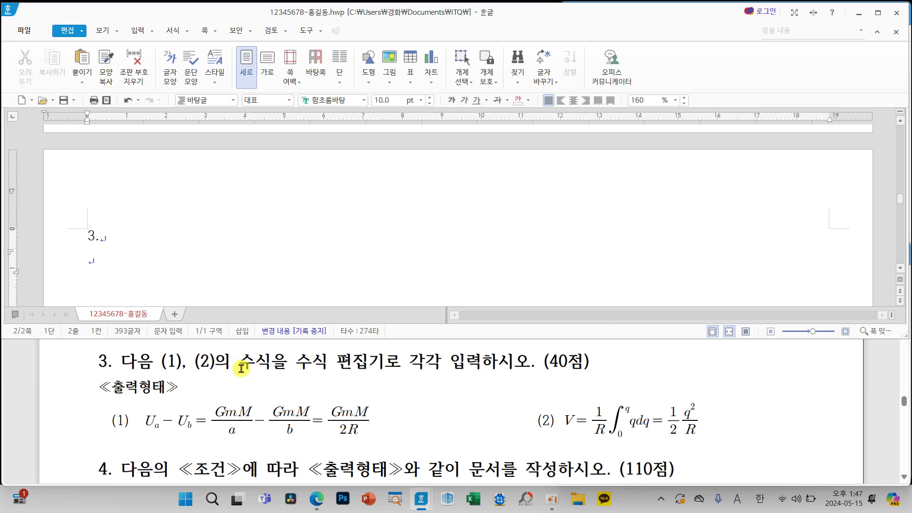
pyautogui.click(296, 338)
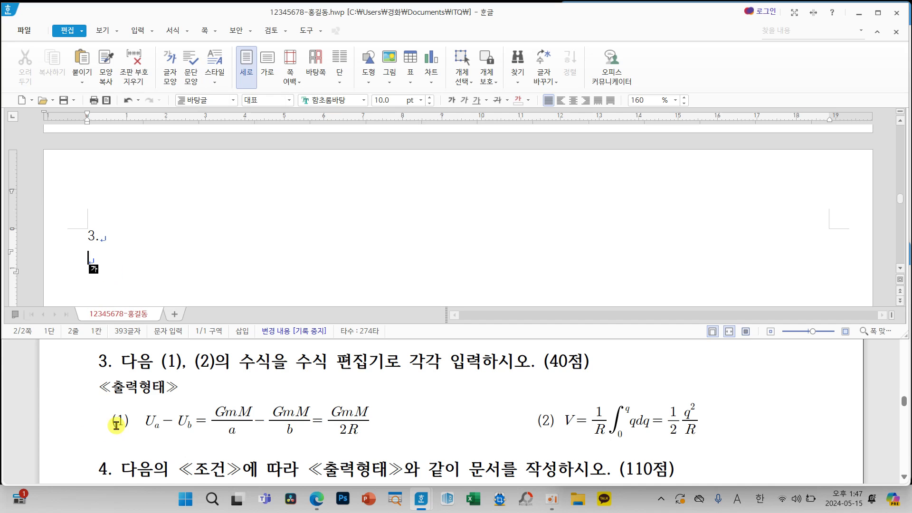
pyautogui.write('(1)')
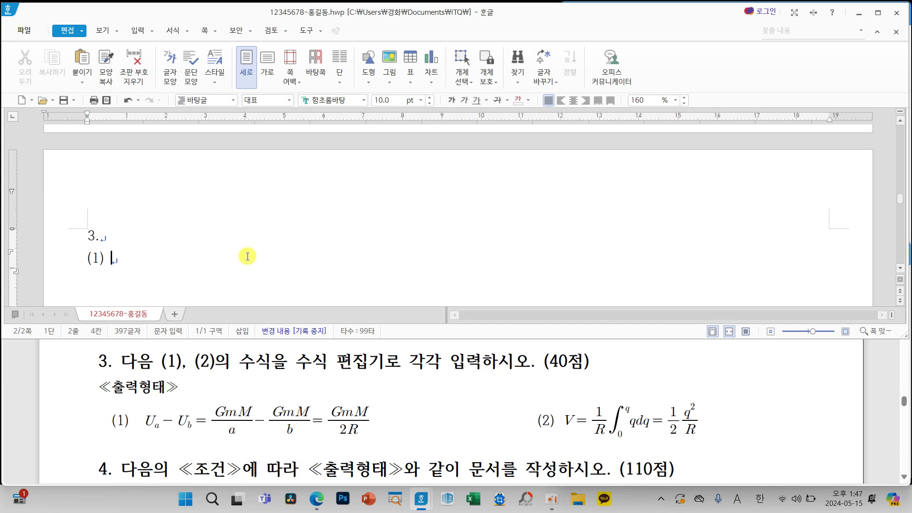
# Start a new equation after "(1)" and enter U with the subscript a.
pyautogui.scroll(-1, 245, 254)
pyautogui.click(138, 30)
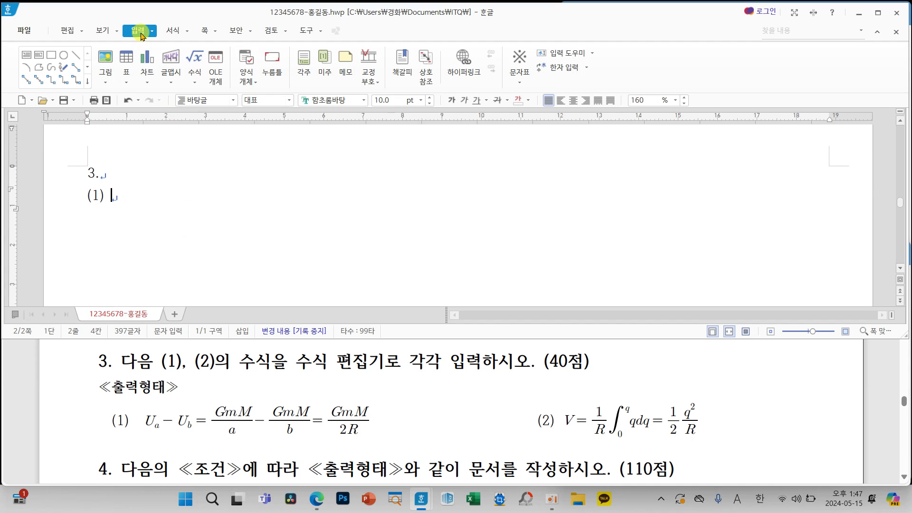
pyautogui.click(195, 60)
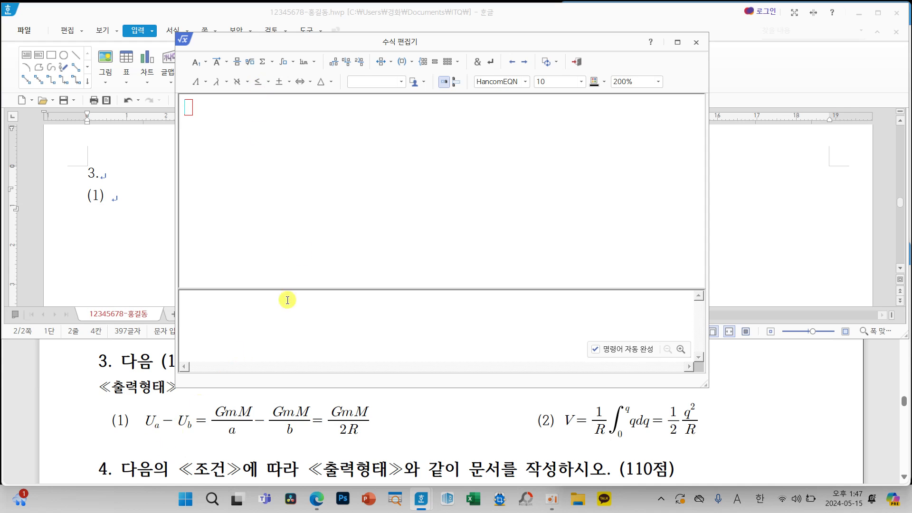
pyautogui.write('U')
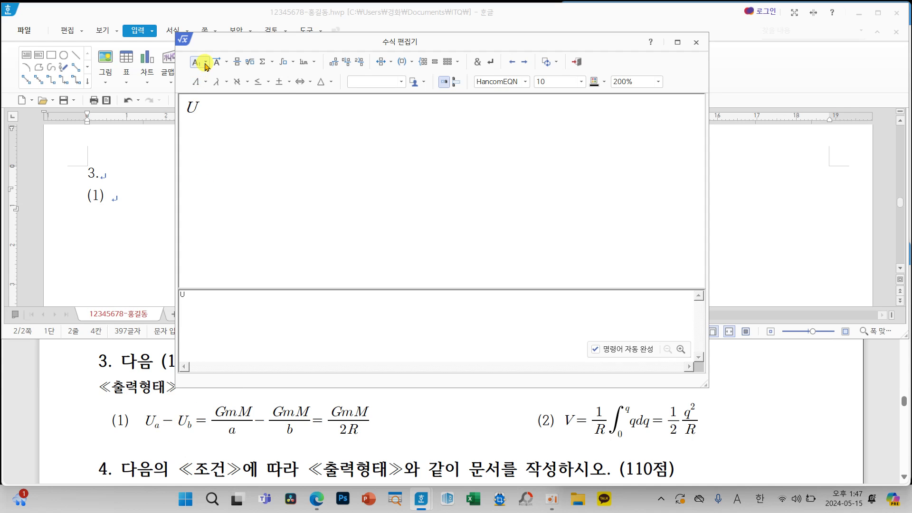
pyautogui.write('_{')
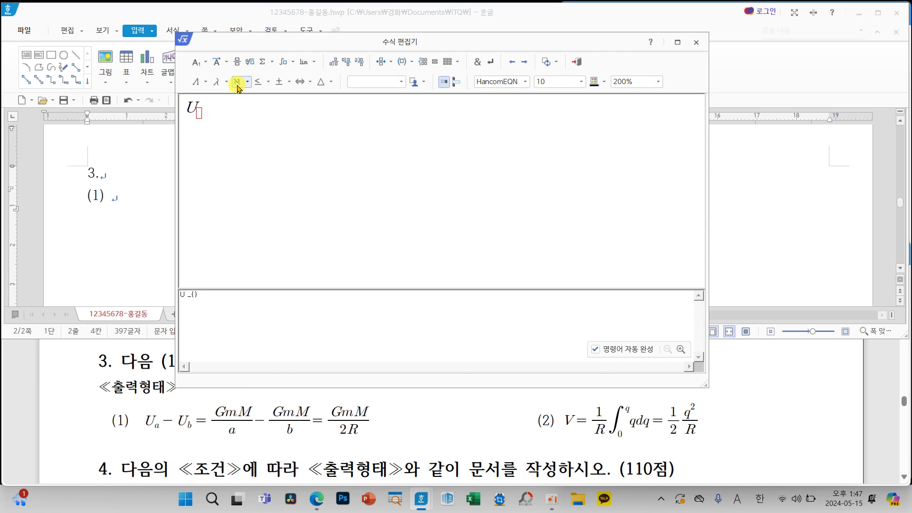
pyautogui.write('a')
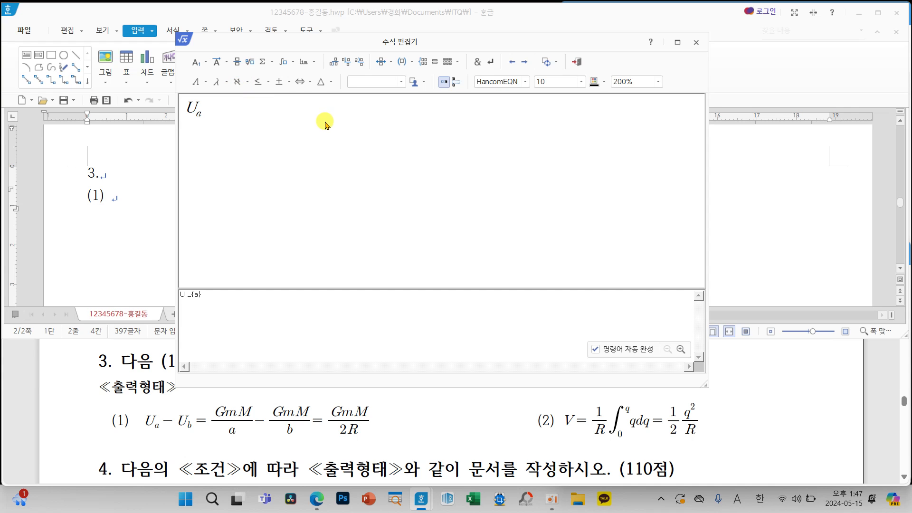
# Continue the equation with a minus sign, U with the subscript b, and an equals sign.
pyautogui.write('-U')
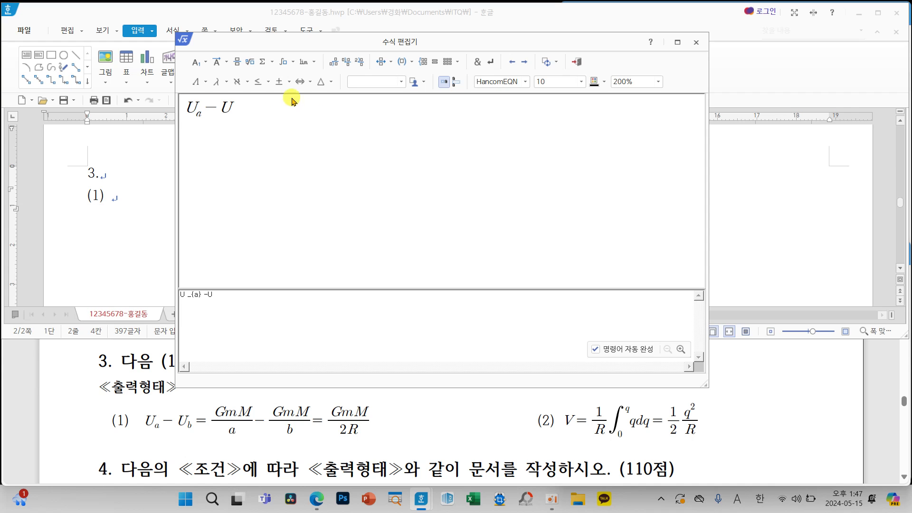
pyautogui.click(203, 62)
pyautogui.click(240, 85)
pyautogui.write('b')
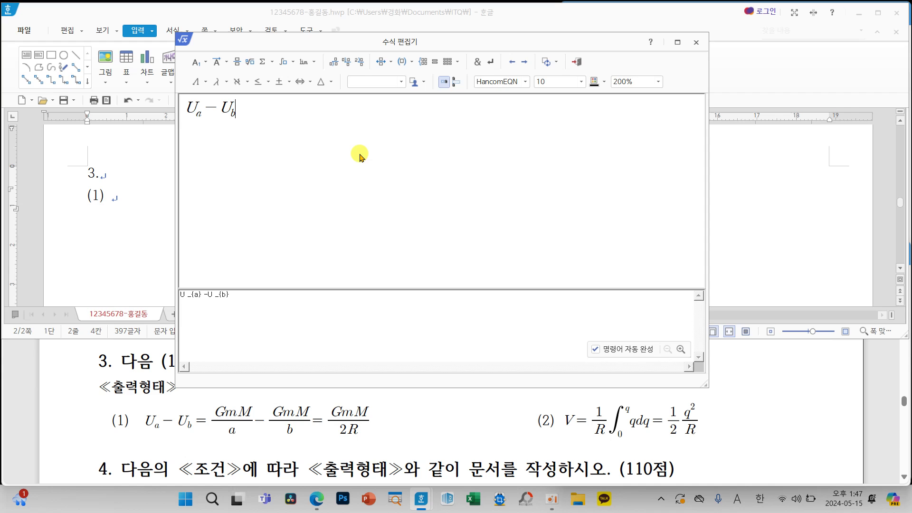
pyautogui.press('Tab')
pyautogui.write('=')
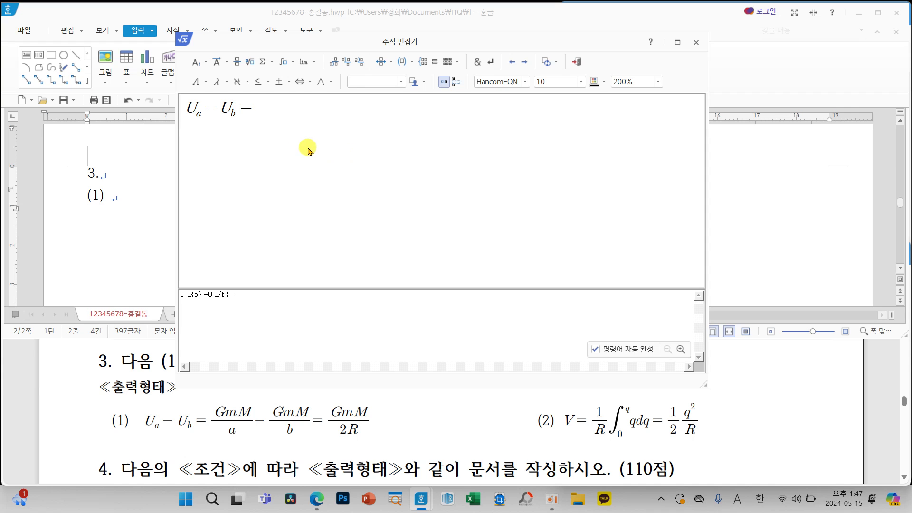
# Add a fraction with numerator GmM and denominator a, followed by a minus sign.
pyautogui.click(238, 63)
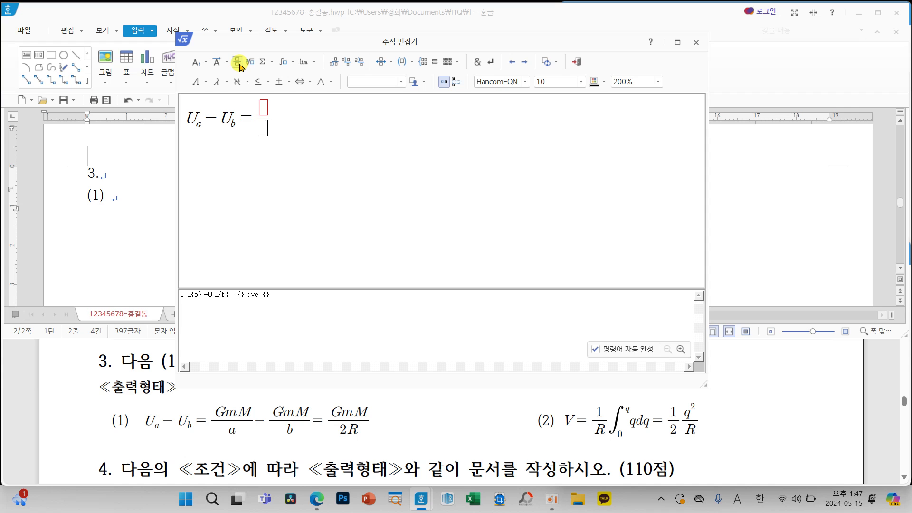
pyautogui.write('G')
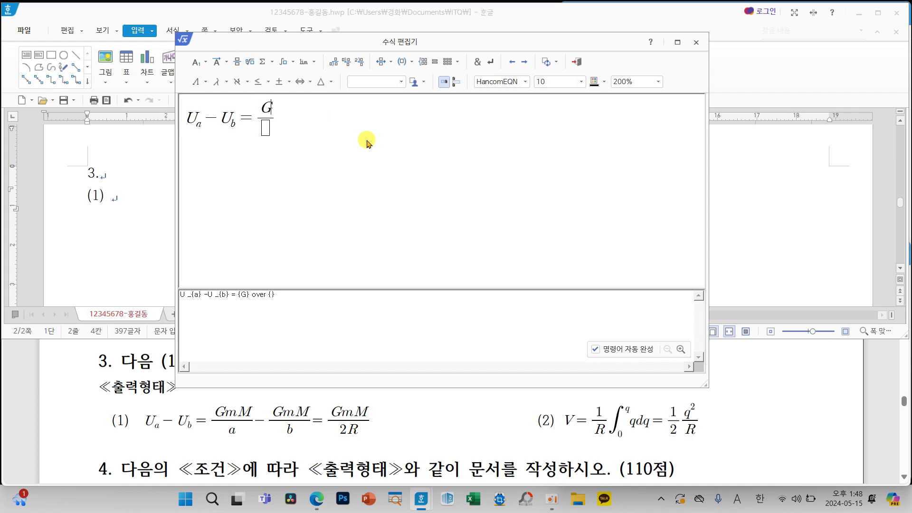
pyautogui.write('mM')
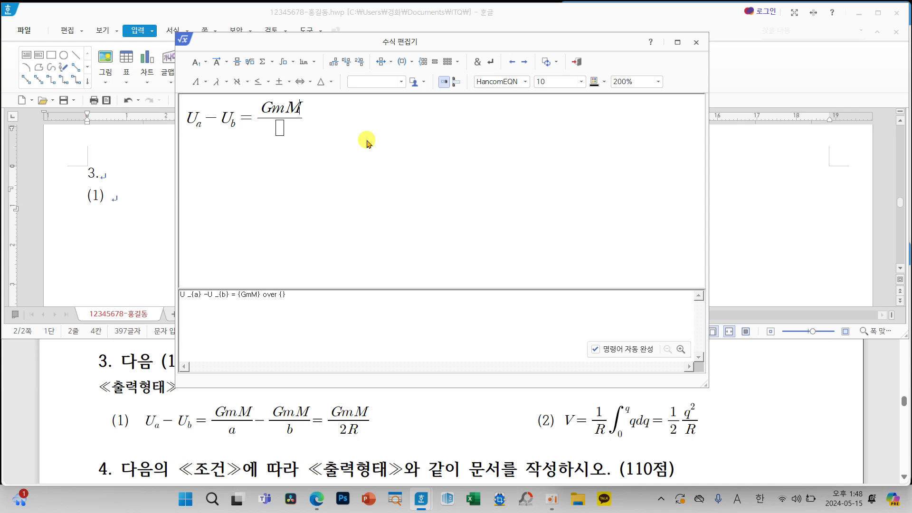
pyautogui.press('Tab')
pyautogui.write('a')
pyautogui.press('Right')
pyautogui.write('-')
# Add a fraction with numerator GmM and denominator b, followed by an equals sign.
pyautogui.click(236, 63)
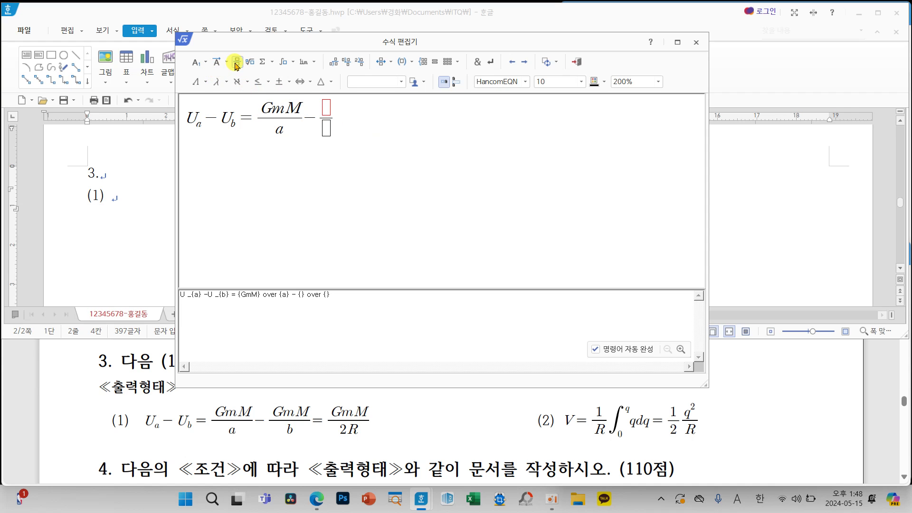
pyautogui.write('GmM')
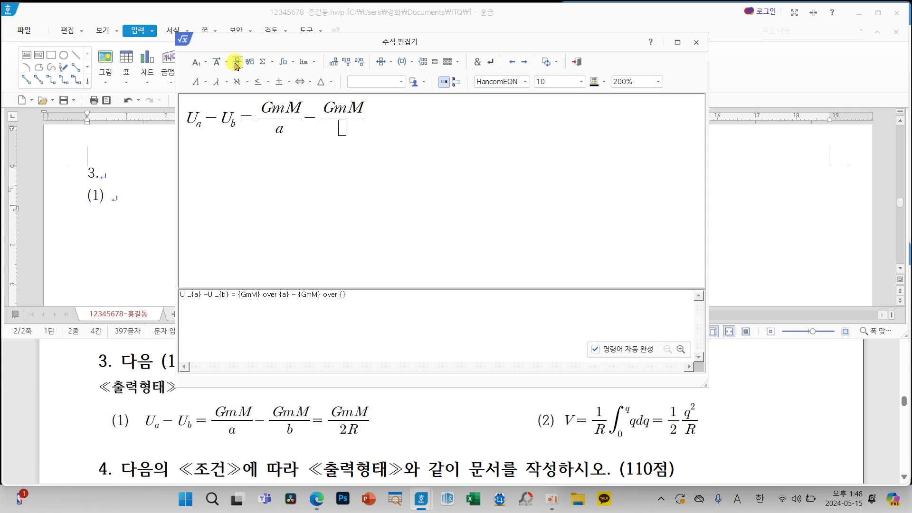
pyautogui.press('Tab')
pyautogui.write('b} =')
# Complete the equation with a fraction of GmM over 2R and insert it into the document.
pyautogui.click(236, 62)
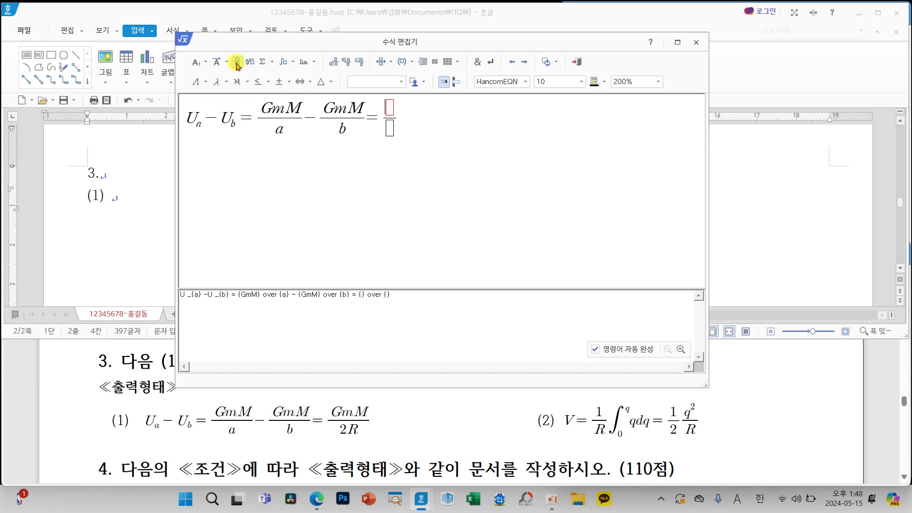
pyautogui.write('G')
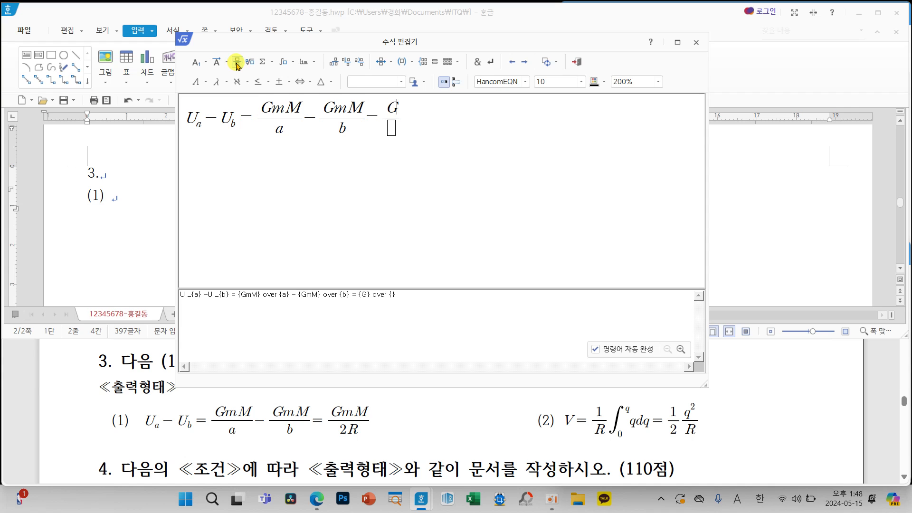
pyautogui.write('mM')
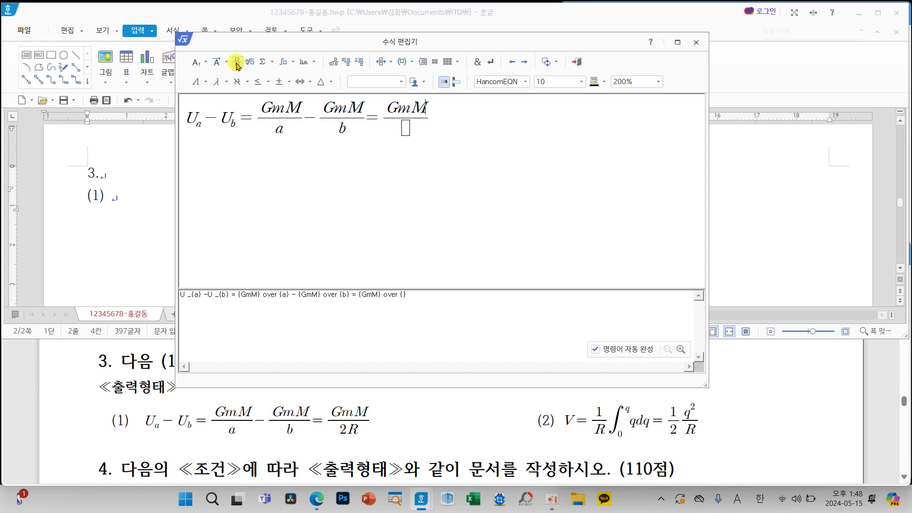
pyautogui.press('Tab')
pyautogui.write('2R')
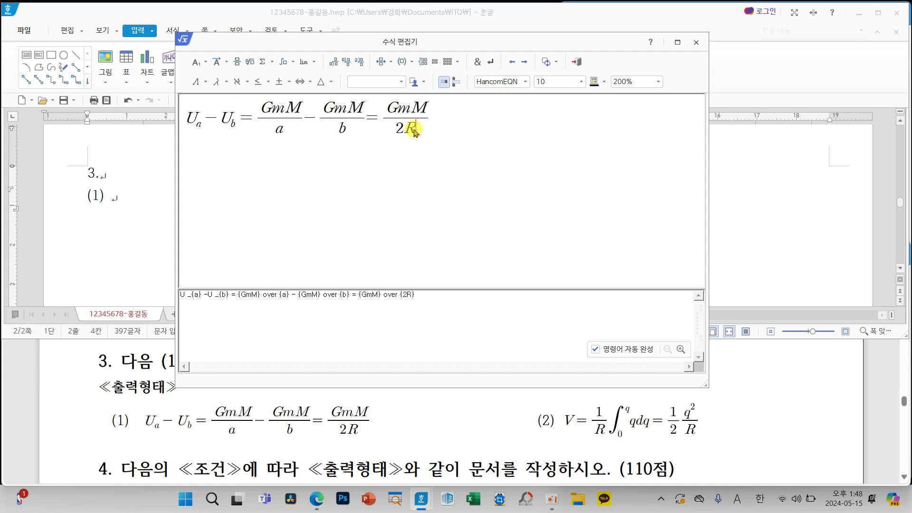
pyautogui.click(576, 64)
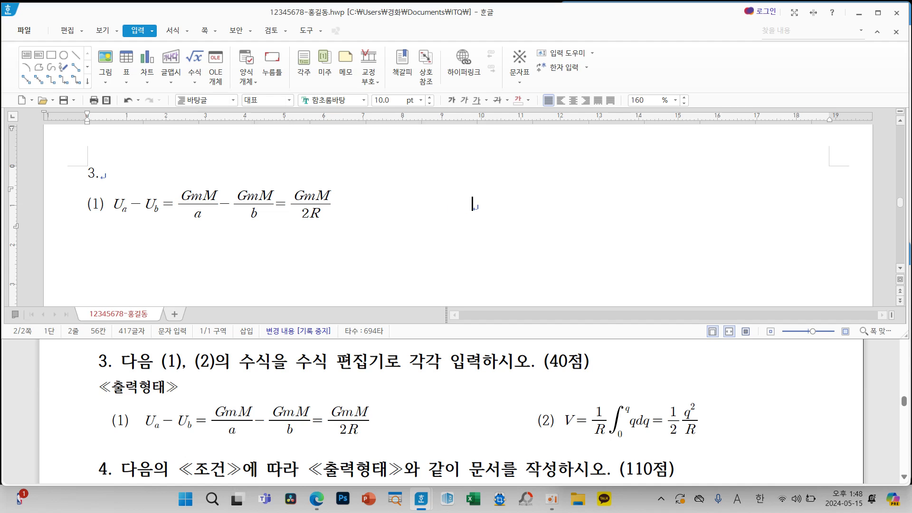
# Add the label "(2)" on the same line and begin a new equation with V = 1 over R.
pyautogui.write('(2)')
pyautogui.click(190, 59)
pyautogui.moveTo(262, 50); pyautogui.dragTo(231, 49)
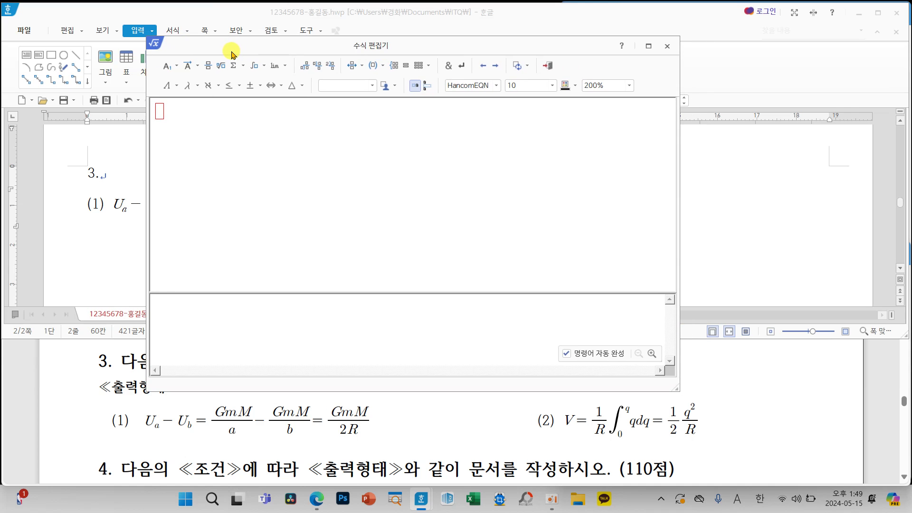
pyautogui.write('V=')
pyautogui.click(207, 65)
pyautogui.write('1} over {R}')
pyautogui.press('Tab')
pyautogui.write('R')
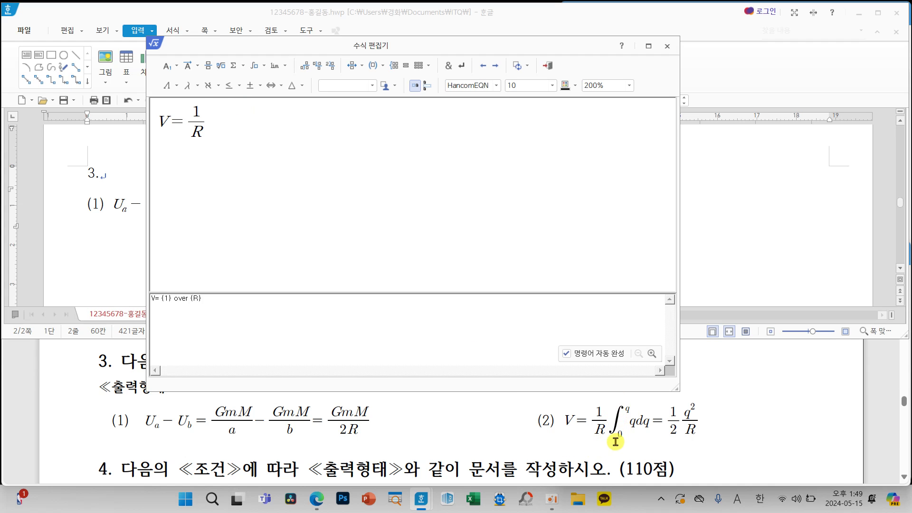
# Add a single integral from 0 to q with the integrand qdq, followed by an equals sign.
pyautogui.click(255, 68)
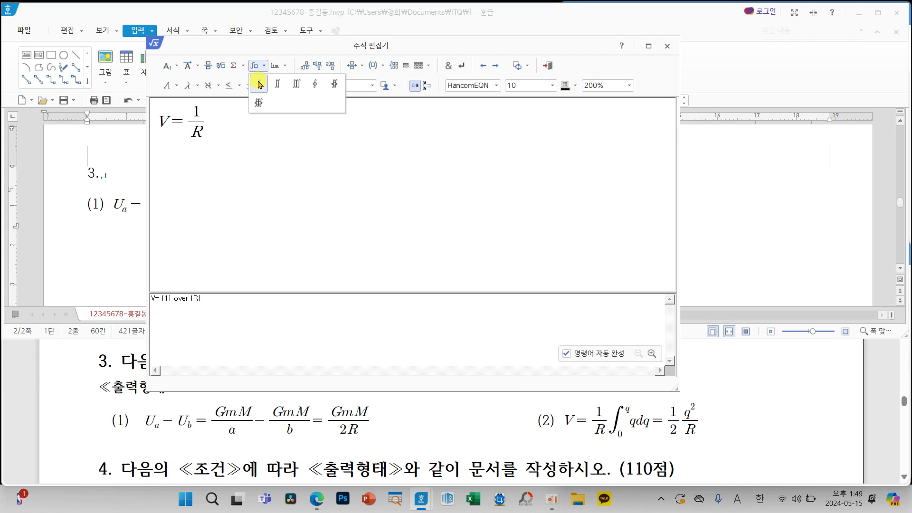
pyautogui.click(260, 84)
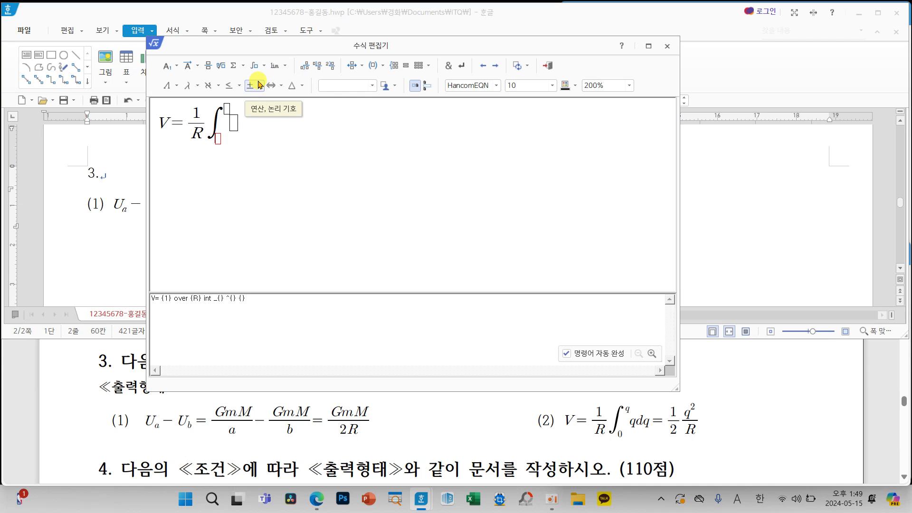
pyautogui.write('0')
pyautogui.press('Tab')
pyautogui.write('q')
pyautogui.press('Tab')
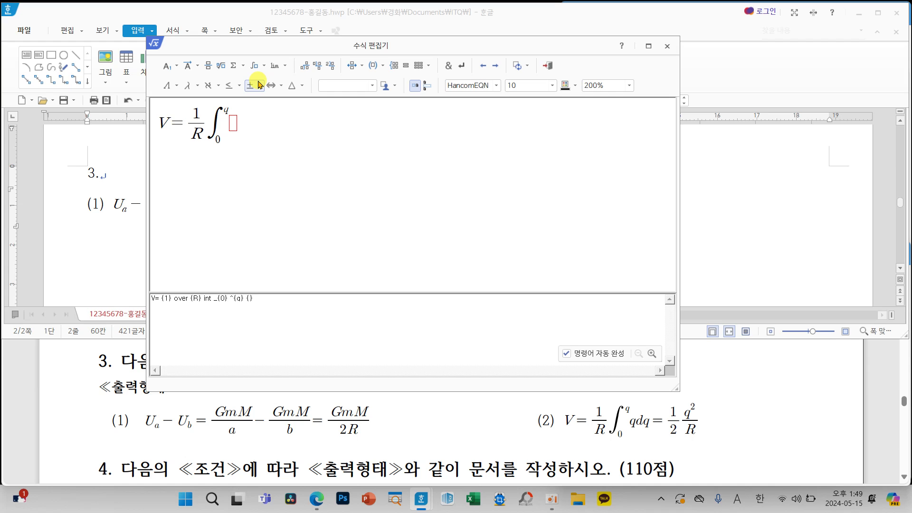
pyautogui.write('qdq} =')
# Add the integrand qdq, an equals sign and the fraction 1 over 2 to the V equation.
pyautogui.click(208, 67)
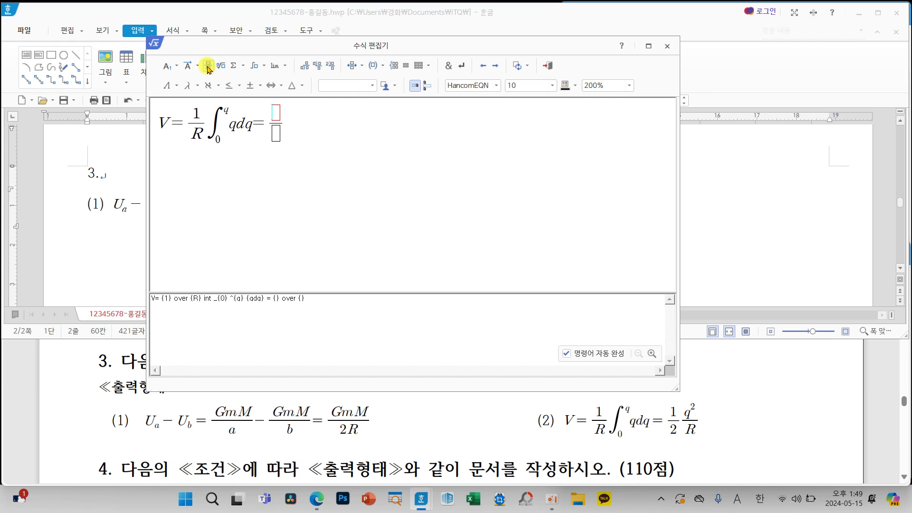
pyautogui.write('1')
pyautogui.press('Tab')
pyautogui.write('2')
# Complete the equation with a fraction of q squared over R and insert it into the document.
pyautogui.click(208, 70)
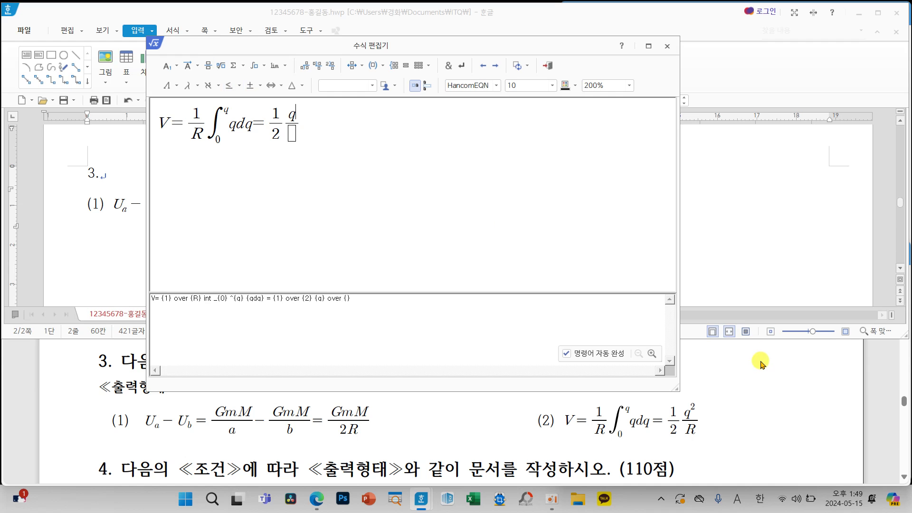
pyautogui.click(177, 67)
pyautogui.click(172, 83)
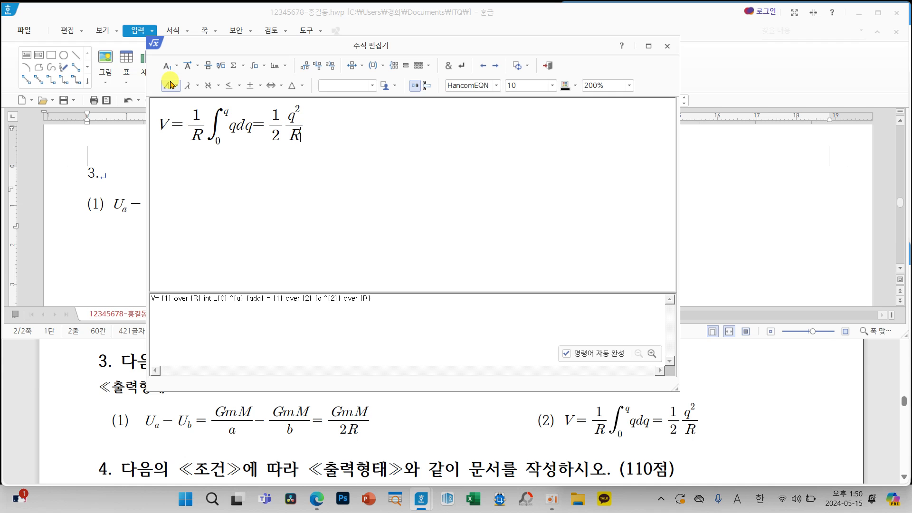
pyautogui.click(547, 65)
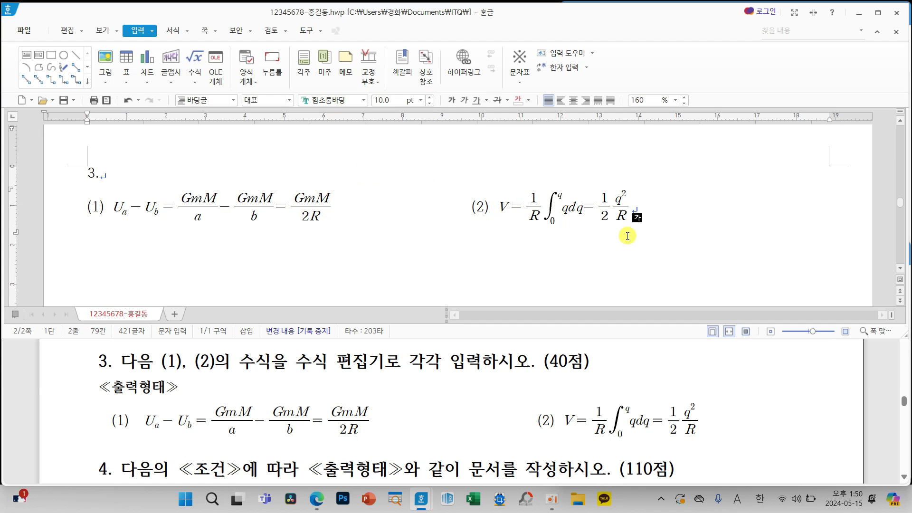
# Save the document, then add the label "4." several blank lines below the equations and start a new line.
pyautogui.click(63, 99)
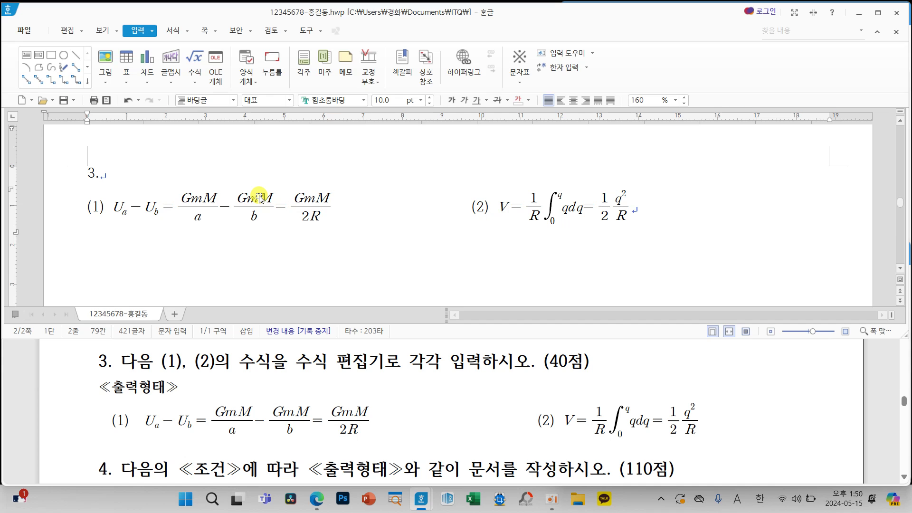
pyautogui.press('Return')
pyautogui.press('Return')
pyautogui.press('Return')
pyautogui.press('Return')
pyautogui.press('Return')
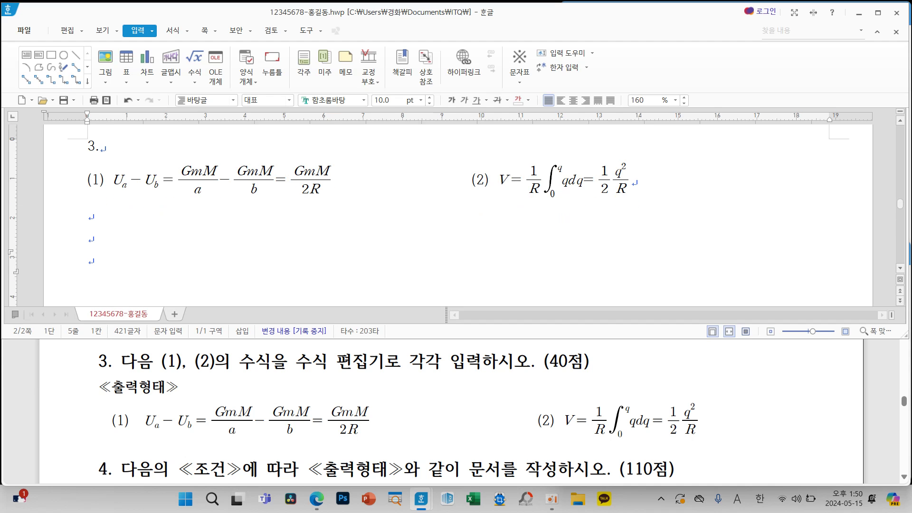
pyautogui.press('Return')
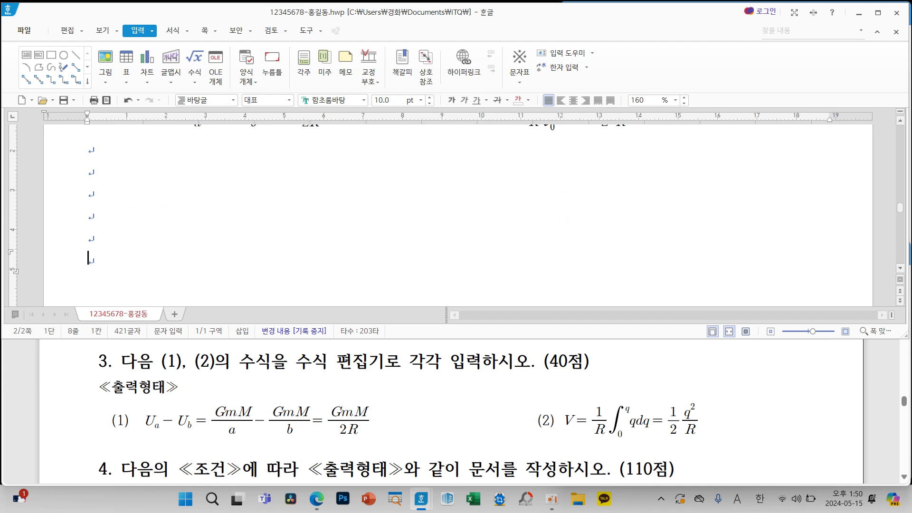
pyautogui.write('4.')
pyautogui.press('Return')
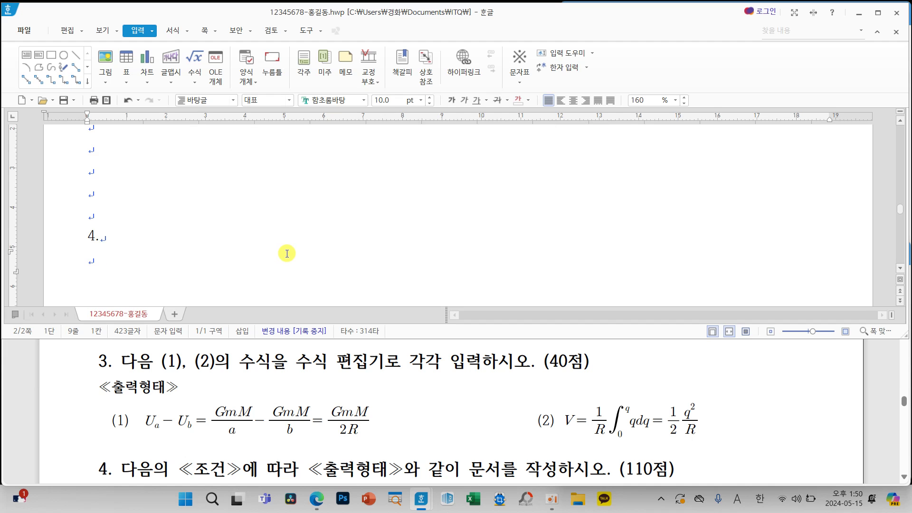
# Switch to the problem-sheet PDF in Edge and highlight problem 4's condition (2) about shape fill colours in yellow.
pyautogui.scroll(-3, 286, 253)
pyautogui.scroll(2, 286, 253)
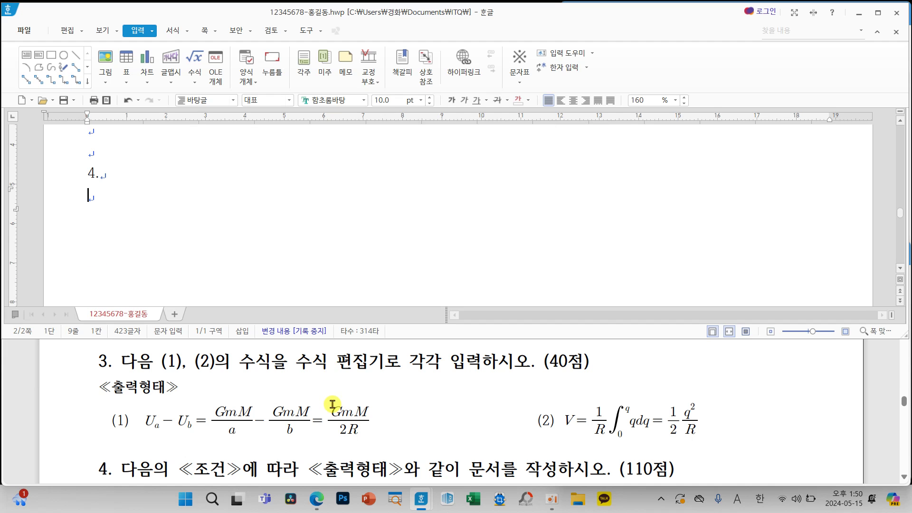
pyautogui.scroll(-2, 332, 404)
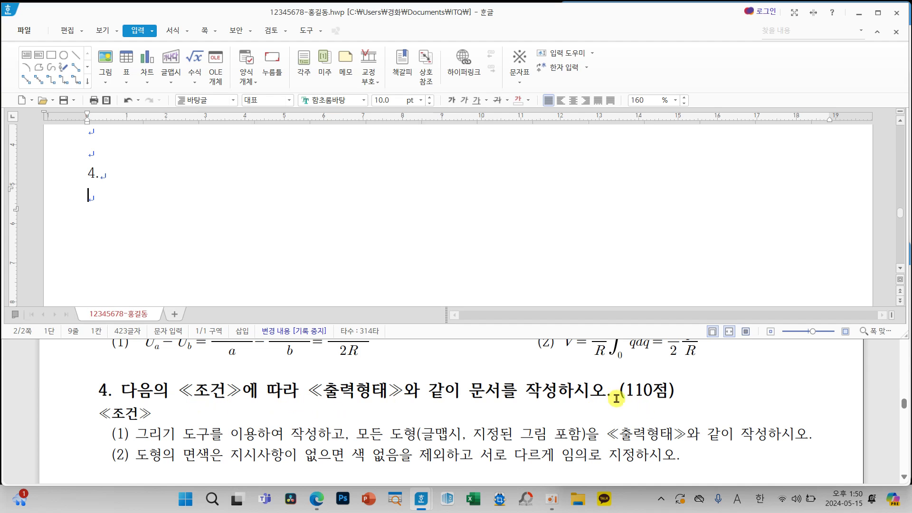
pyautogui.press('Hangul')
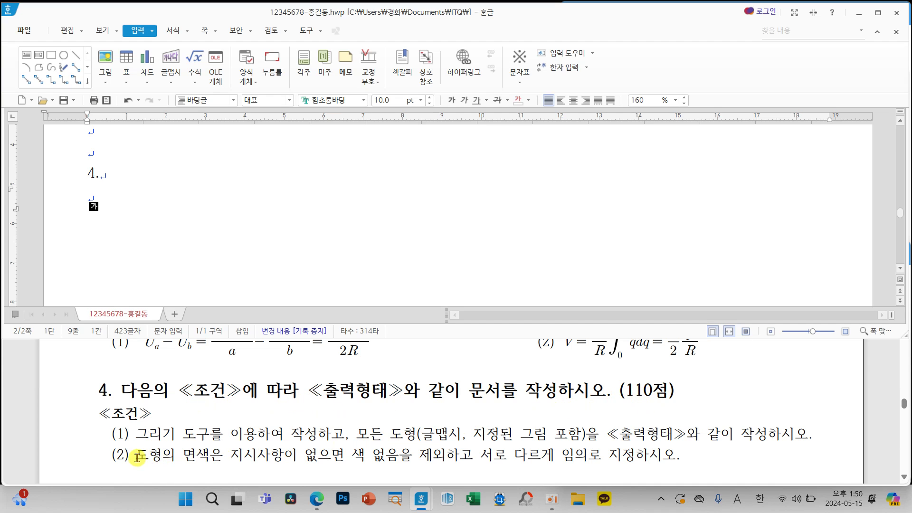
pyautogui.moveTo(137, 458); pyautogui.dragTo(218, 458)
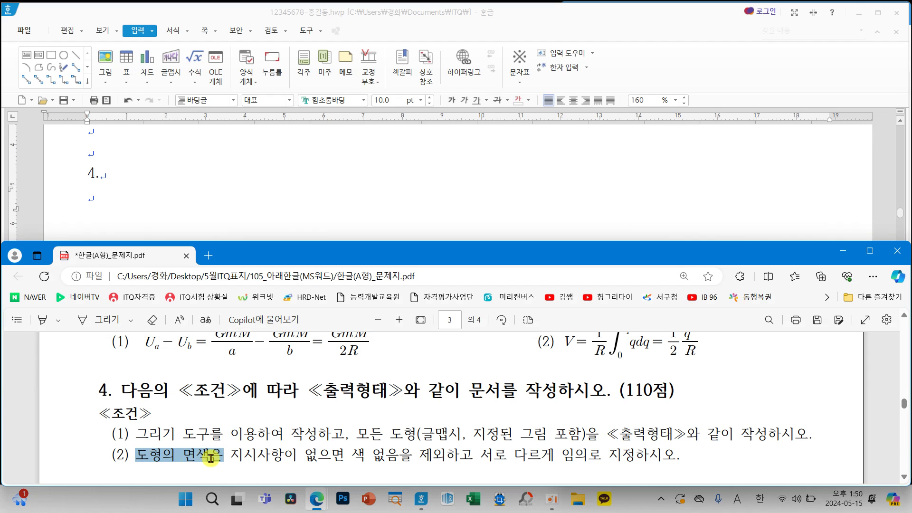
pyautogui.click(42, 320)
pyautogui.moveTo(141, 457); pyautogui.dragTo(688, 459)
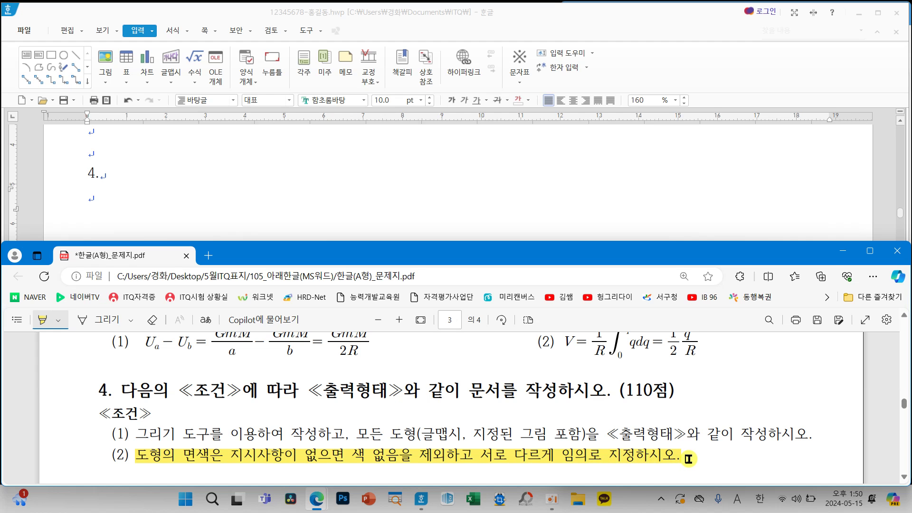
# Examine the problem 4 reference drawing, including its layered shapes, logo, numbered items and size callouts.
pyautogui.scroll(-5, 691, 455)
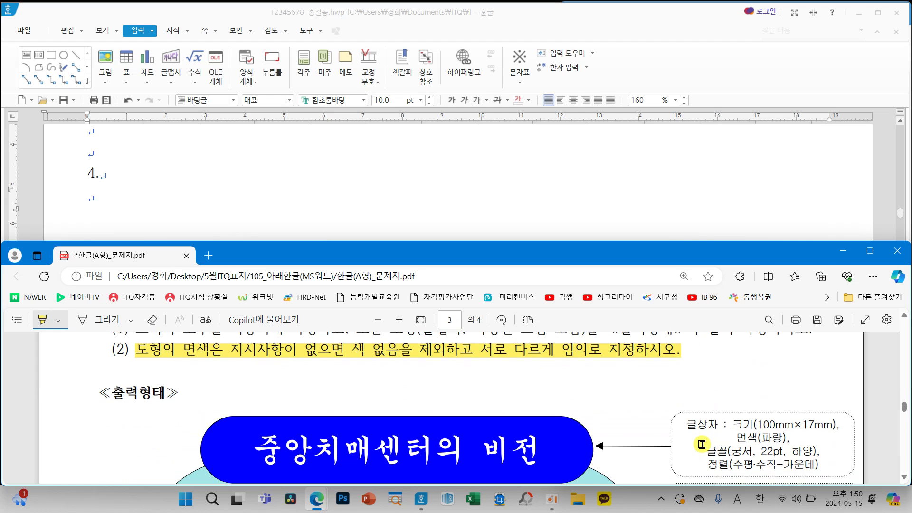
pyautogui.scroll(-6, 701, 444)
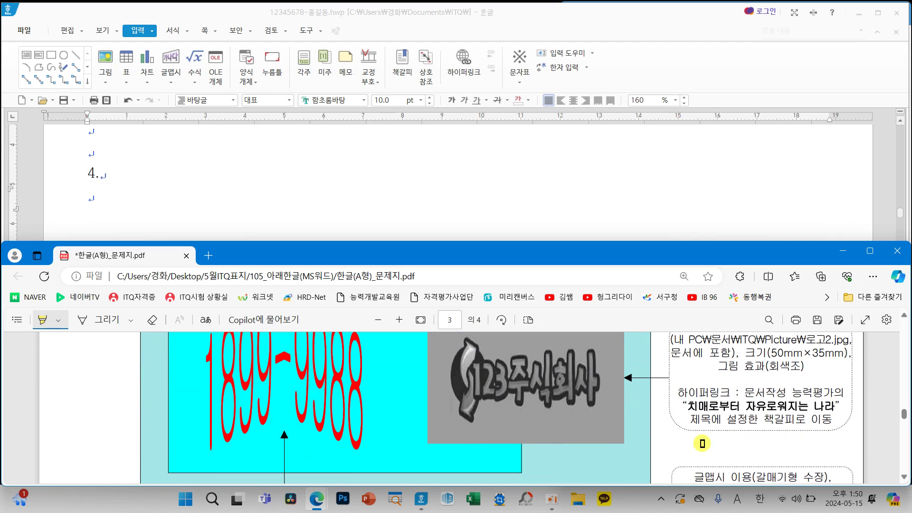
pyautogui.scroll(-3, 701, 443)
pyautogui.scroll(5, 698, 431)
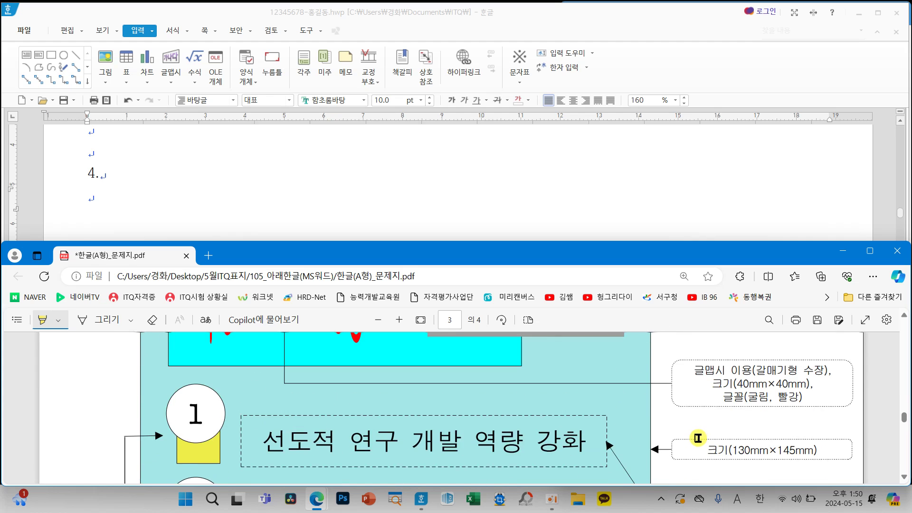
pyautogui.scroll(4, 695, 431)
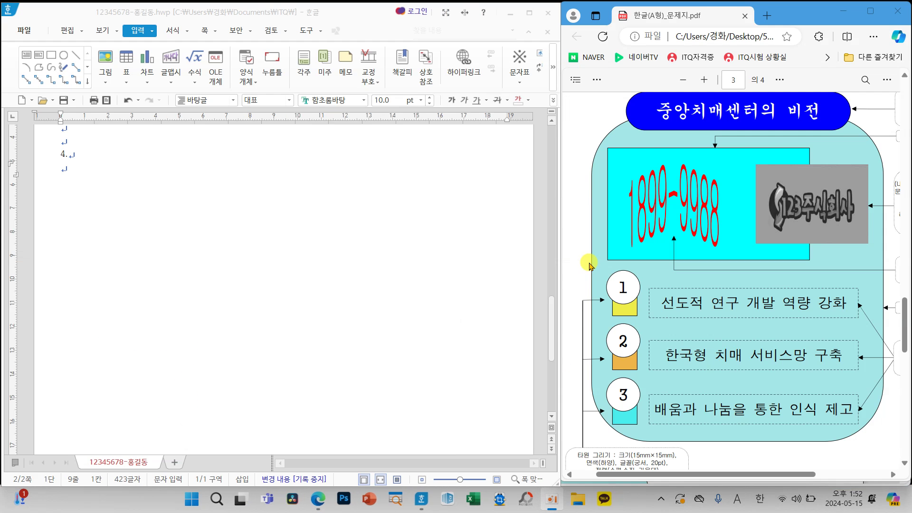
pyautogui.scroll(1, 777, 251)
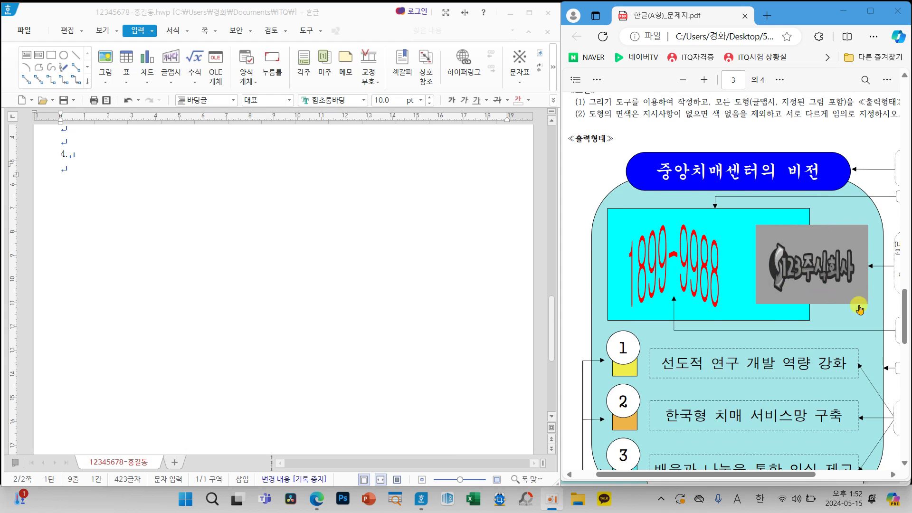
pyautogui.scroll(-1, 905, 317)
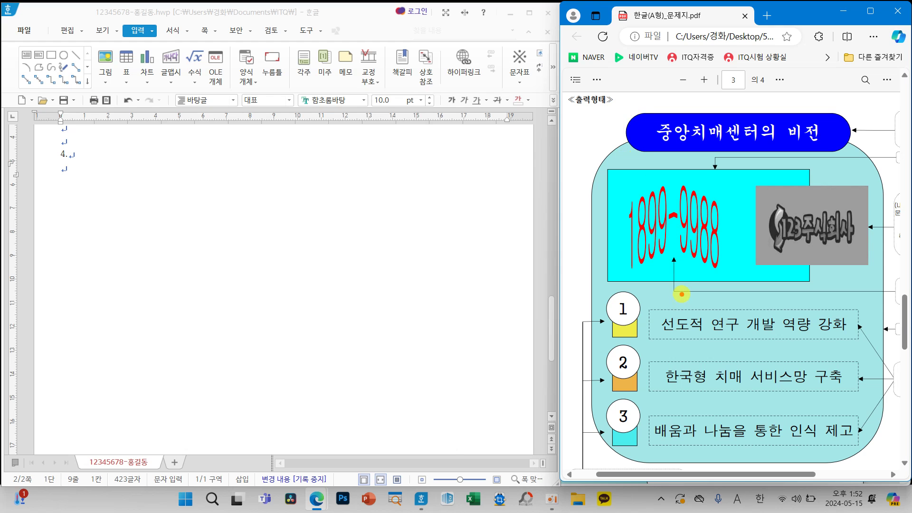
pyautogui.moveTo(610, 172)
pyautogui.mouseDown()
pyautogui.moveTo(570, 172)
pyautogui.moveTo(605, 179)
pyautogui.mouseUp()
pyautogui.moveTo(633, 140); pyautogui.dragTo(645, 145)
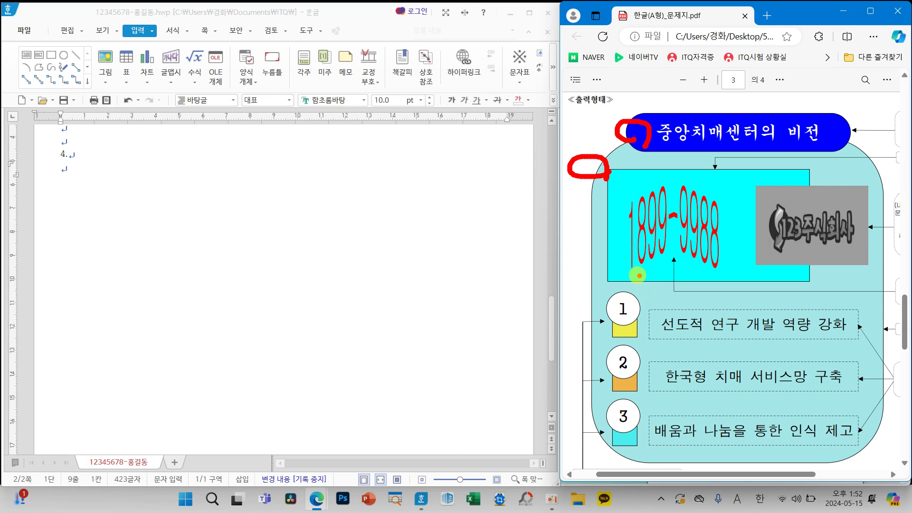
# Draw a rectangle about 72 × 58 mm in the empty area below the "4." label.
pyautogui.click(52, 55)
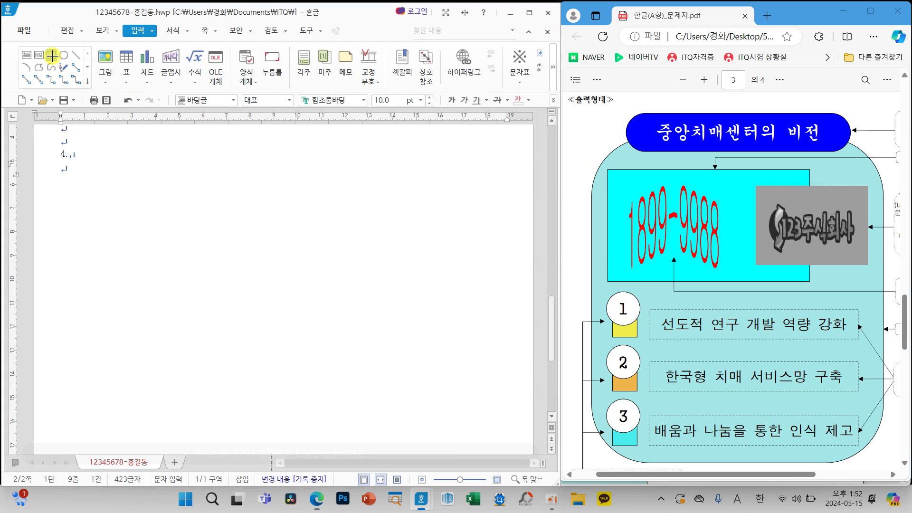
pyautogui.moveTo(131, 196); pyautogui.dragTo(302, 333)
pyautogui.moveTo(258, 283)
pyautogui.mouseDown()
pyautogui.moveTo(245, 293)
pyautogui.moveTo(236, 273)
pyautogui.mouseUp()
pyautogui.doubleClick(236, 274)
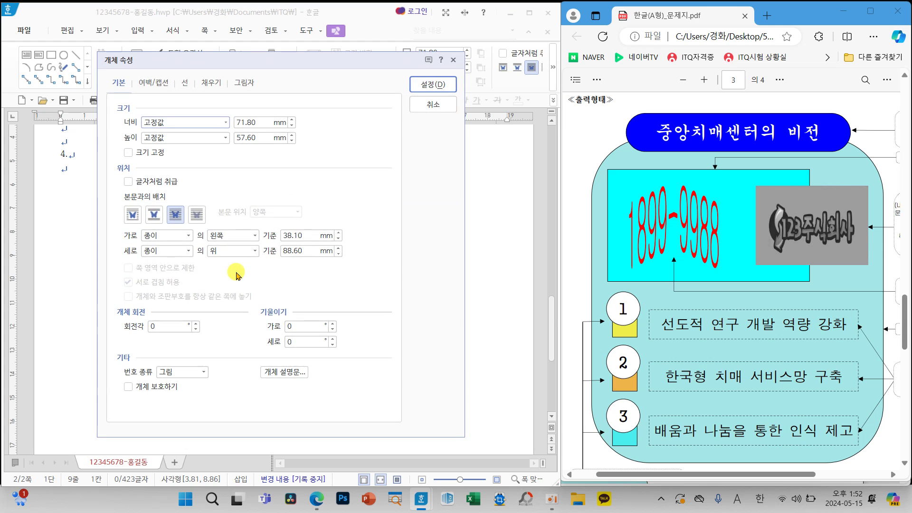
pyautogui.moveTo(274, 61); pyautogui.dragTo(298, 69)
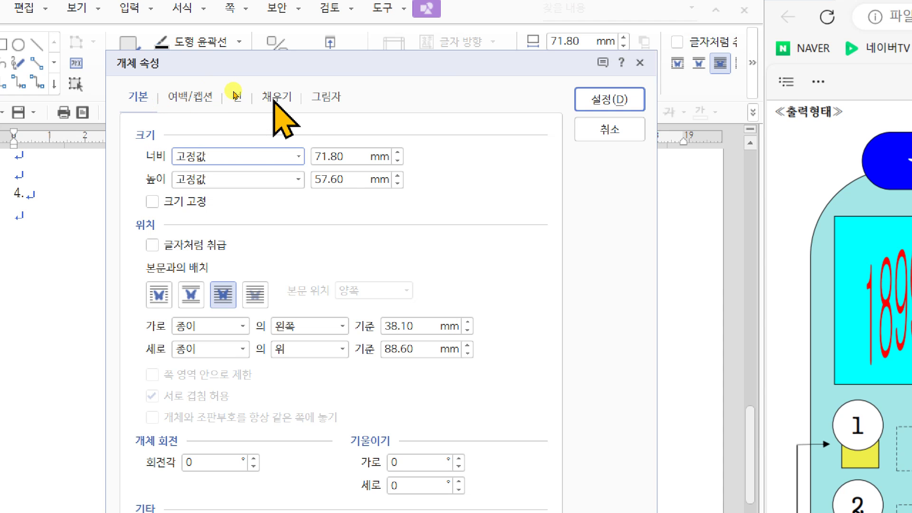
pyautogui.click(632, 130)
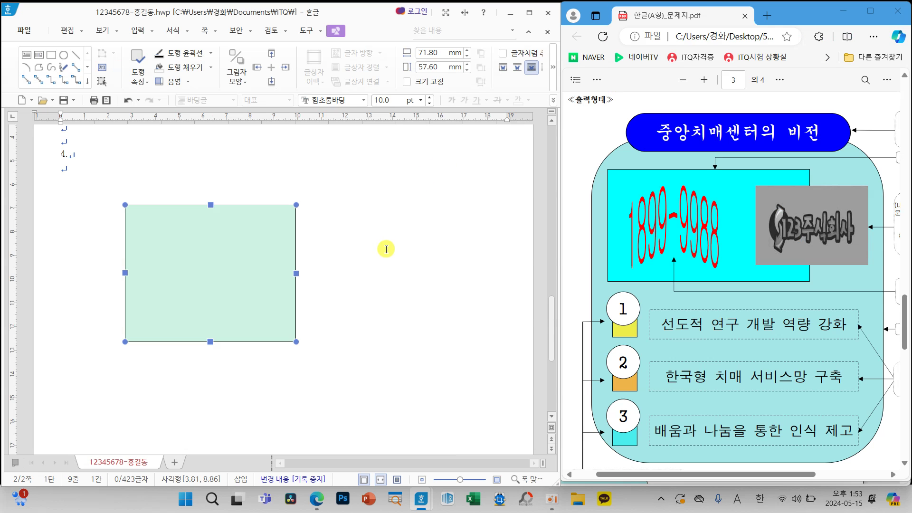
# Set the rectangle's size to 130 mm wide and 145 mm high as in the reference, and lock its size.
pyautogui.moveTo(781, 472); pyautogui.dragTo(858, 475)
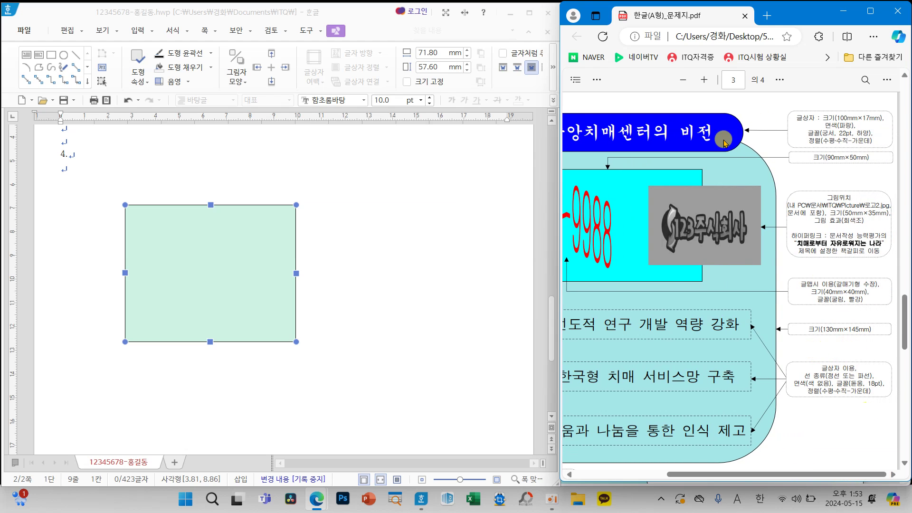
pyautogui.click(704, 79)
pyautogui.click(704, 79)
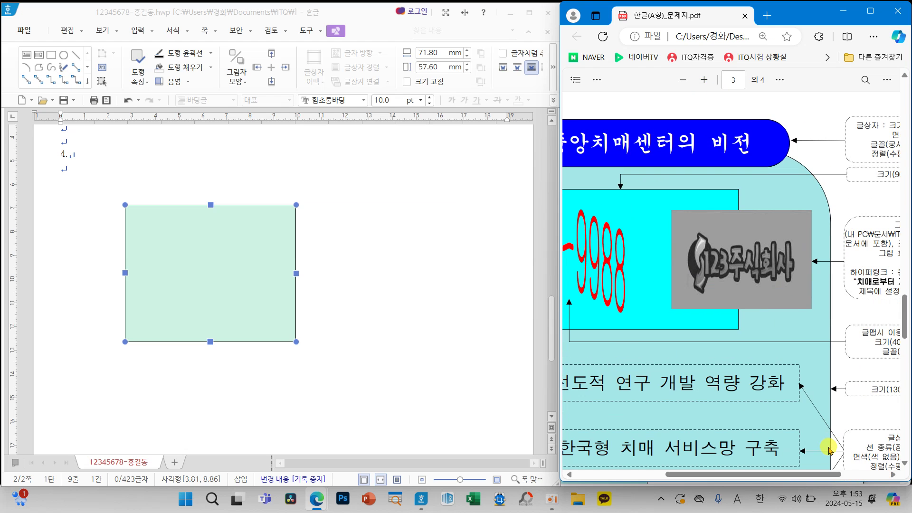
pyautogui.moveTo(829, 474); pyautogui.dragTo(874, 474)
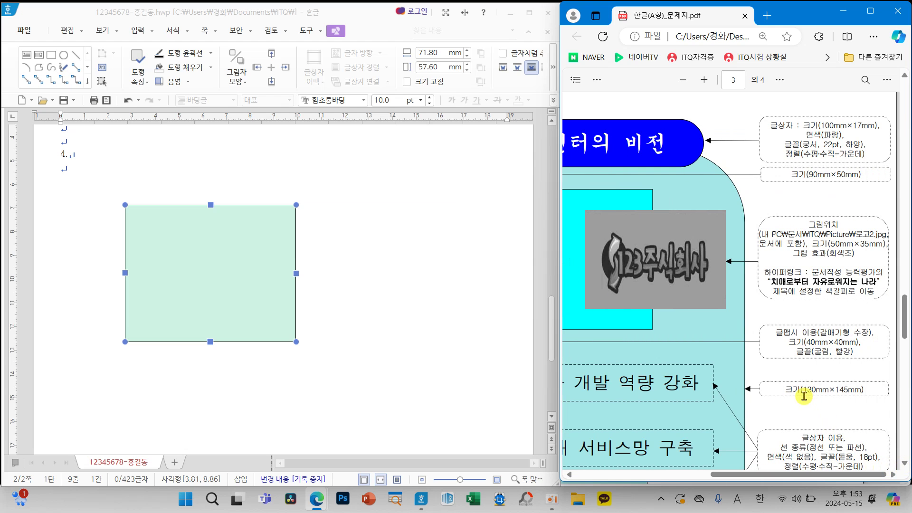
pyautogui.doubleClick(224, 278)
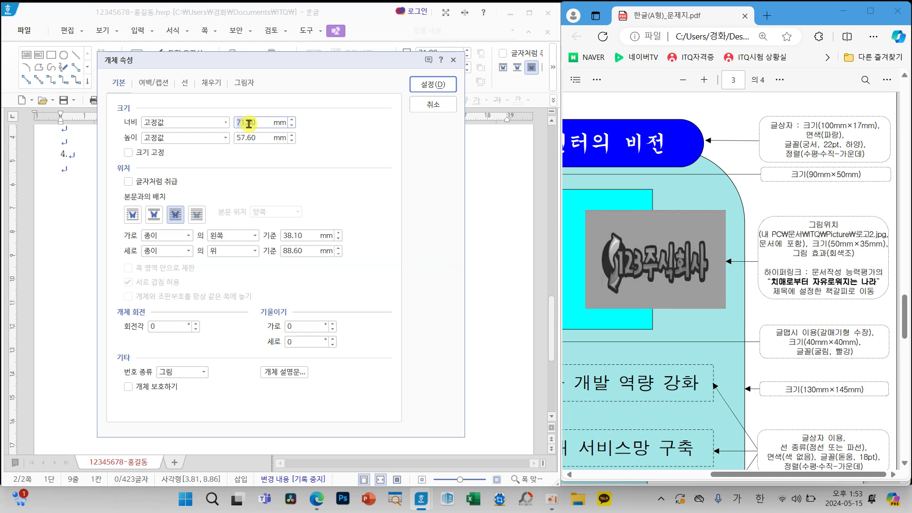
pyautogui.write('130')
pyautogui.press('Tab')
pyautogui.click(135, 155)
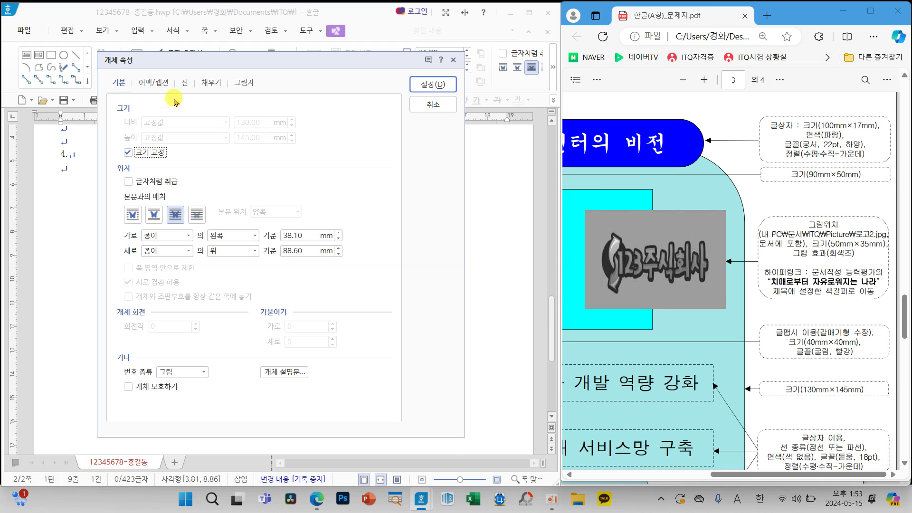
# Give the large 130 × 145 mm rectangle rounded corners (둥근 모양).
pyautogui.click(184, 82)
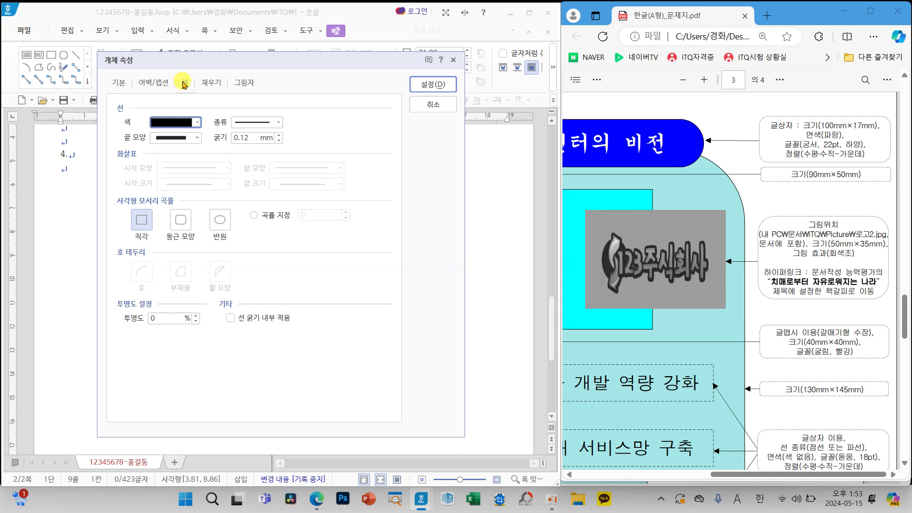
pyautogui.click(181, 220)
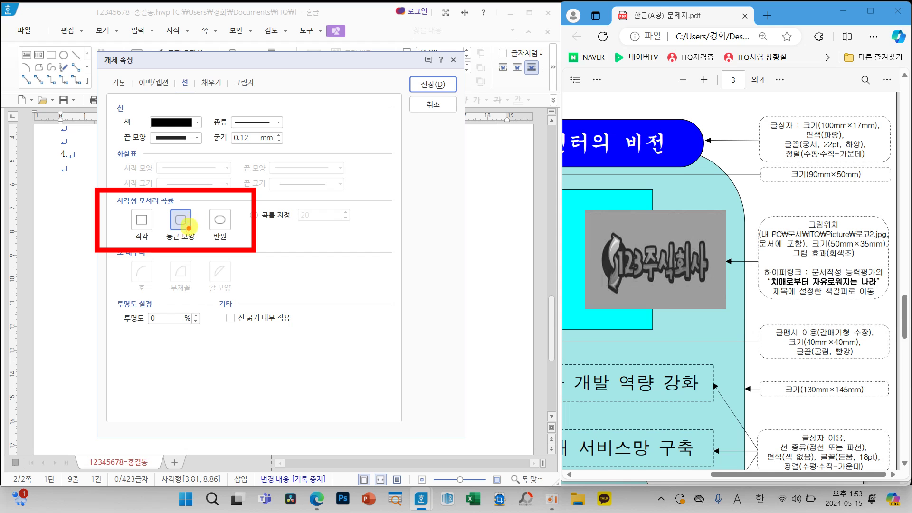
pyautogui.moveTo(189, 91)
pyautogui.mouseDown()
pyautogui.moveTo(176, 81)
pyautogui.moveTo(182, 94)
pyautogui.mouseUp()
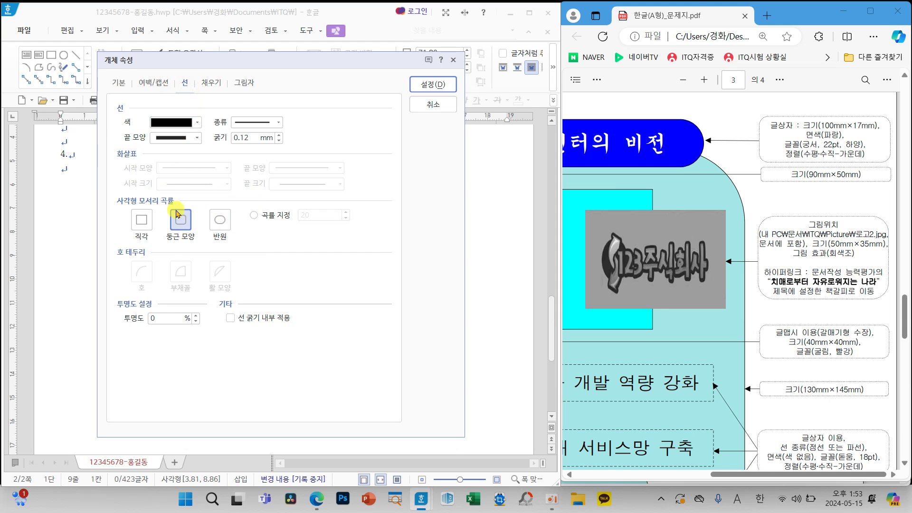
# Fill the large rectangle with yellow (RGB 255,215,0) lightened 80% and reposition it roughly centred on the page below the "4." label.
pyautogui.click(209, 88)
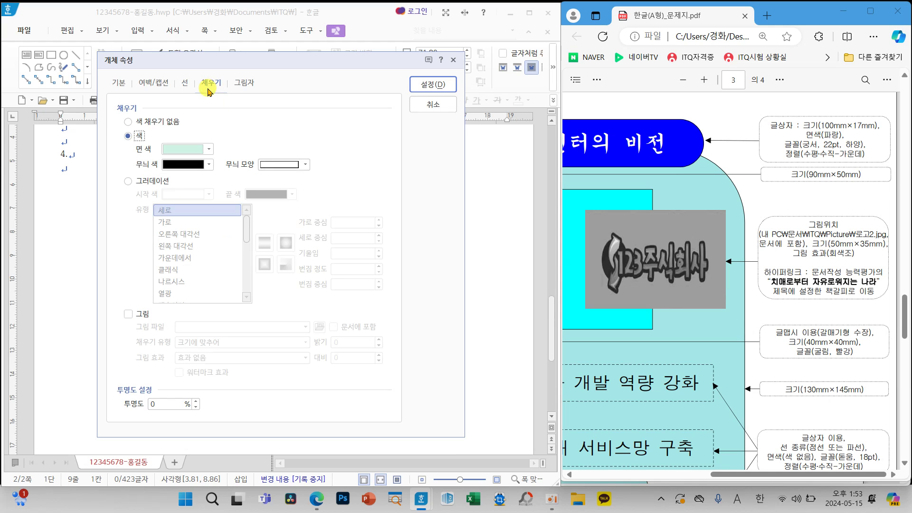
pyautogui.click(197, 150)
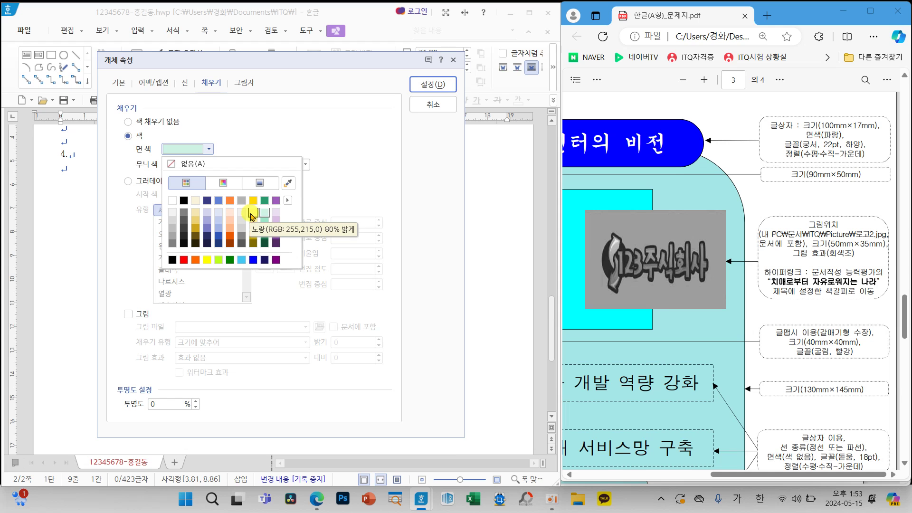
pyautogui.click(252, 214)
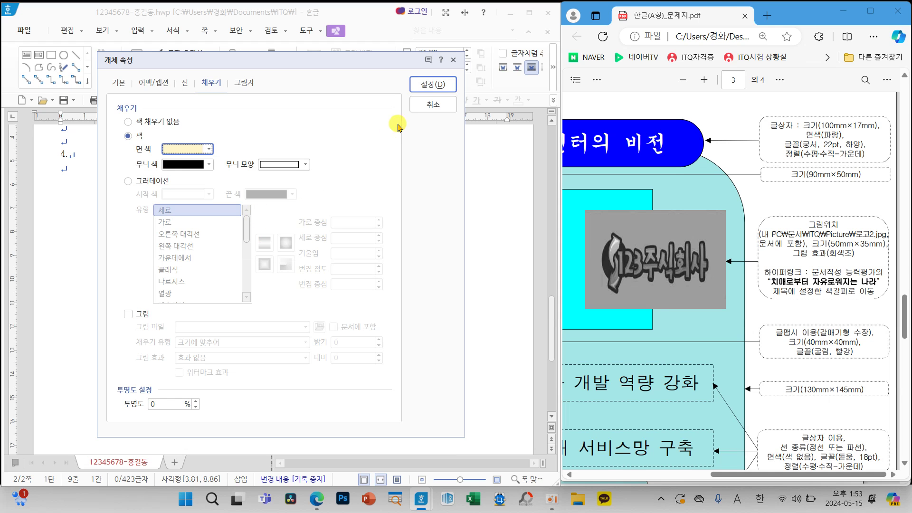
pyautogui.click(430, 86)
pyautogui.moveTo(350, 288); pyautogui.dragTo(324, 281)
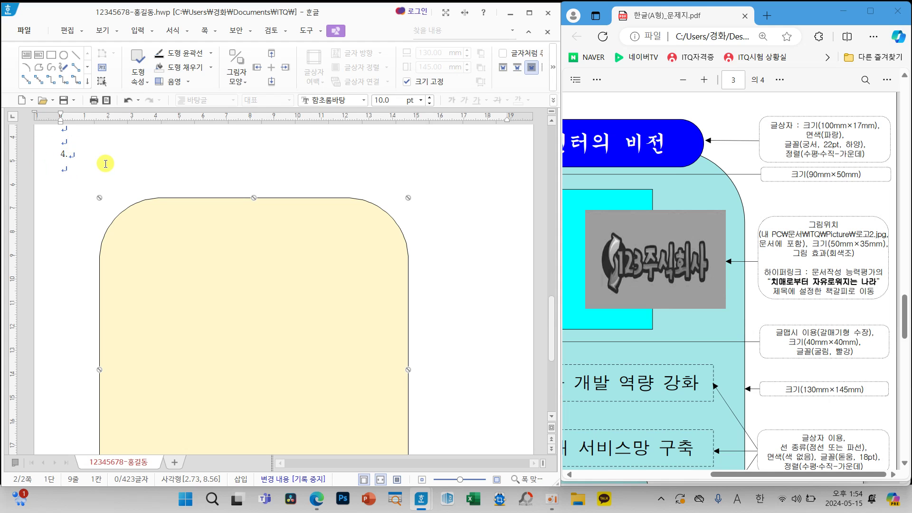
pyautogui.moveTo(153, 254); pyautogui.dragTo(165, 256)
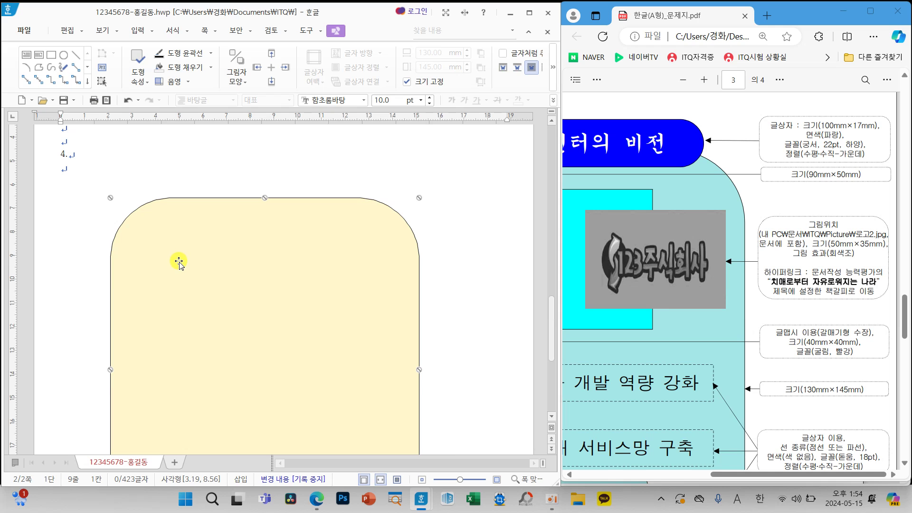
# Draw a text box about 103 × 26 mm overlapping the upper edge of the large rounded rectangle.
pyautogui.moveTo(741, 474); pyautogui.dragTo(664, 477)
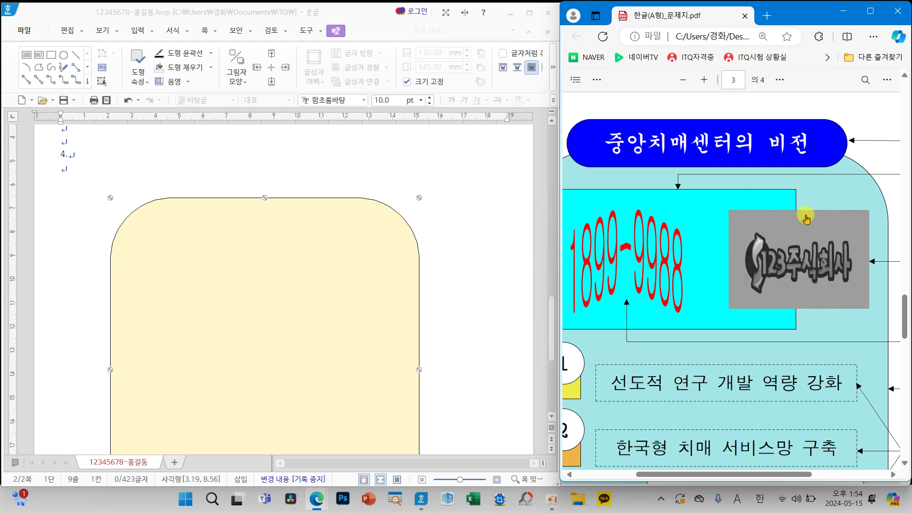
pyautogui.moveTo(767, 474)
pyautogui.mouseDown()
pyautogui.moveTo(799, 474)
pyautogui.moveTo(752, 474)
pyautogui.mouseUp()
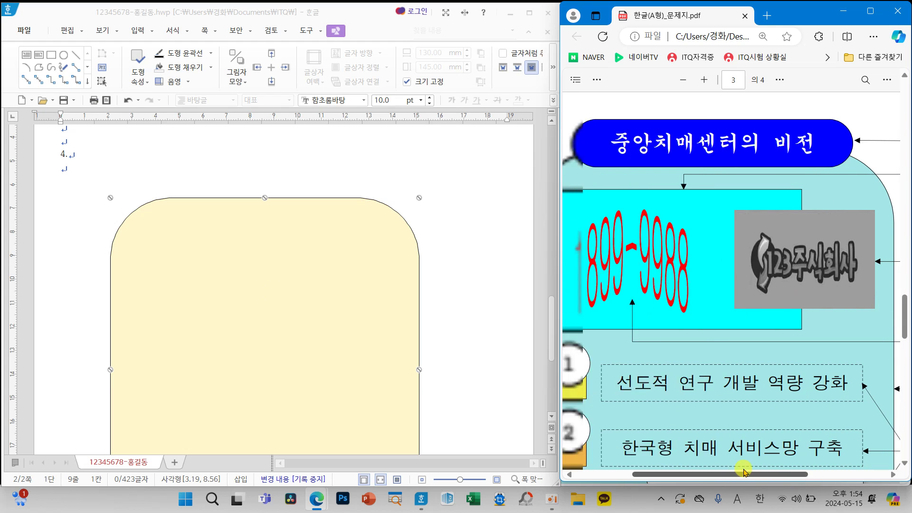
pyautogui.click(26, 55)
pyautogui.moveTo(373, 201); pyautogui.dragTo(432, 224)
pyautogui.click(433, 190)
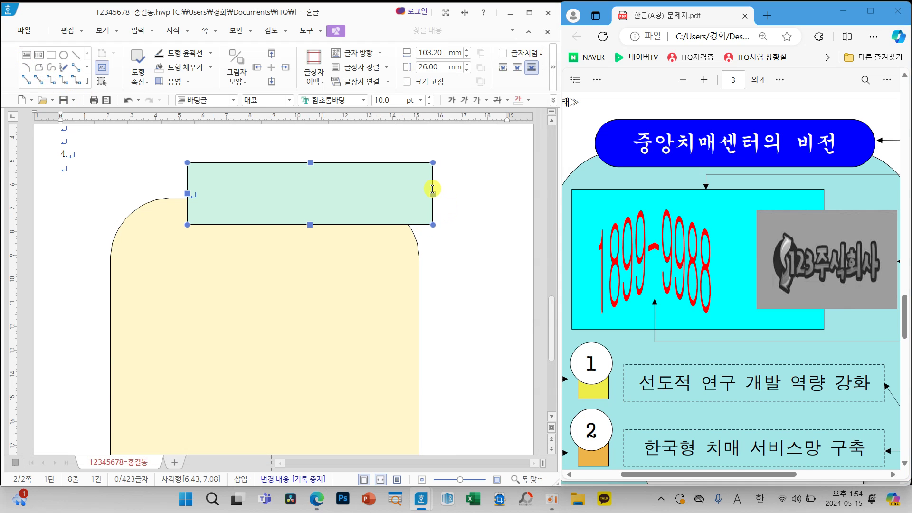
# Set the text box's size to 100 mm wide and 17 mm high as in the reference, and lock its size.
pyautogui.doubleClick(309, 195)
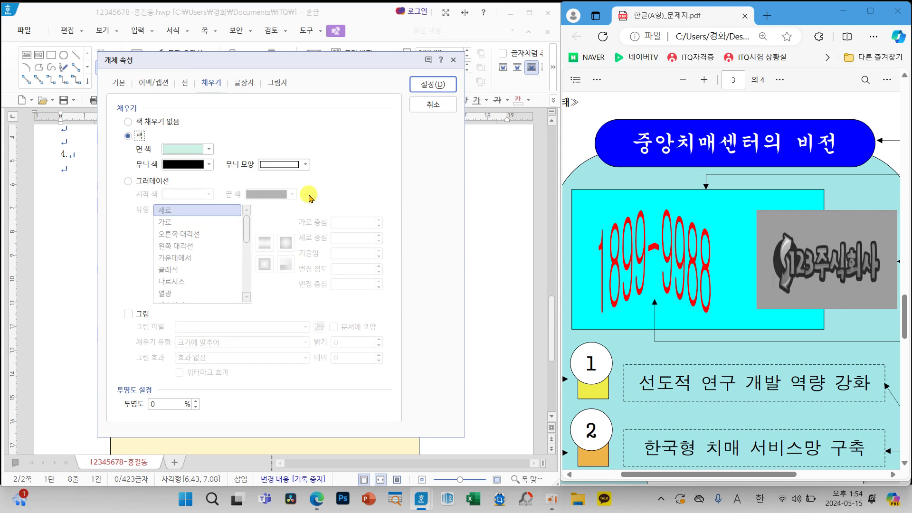
pyautogui.click(119, 84)
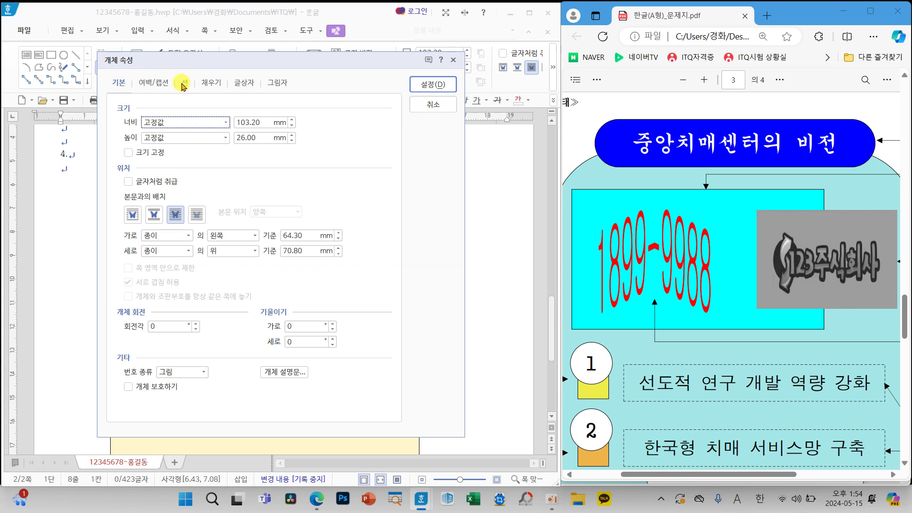
pyautogui.click(668, 474)
pyautogui.moveTo(669, 474); pyautogui.dragTo(765, 480)
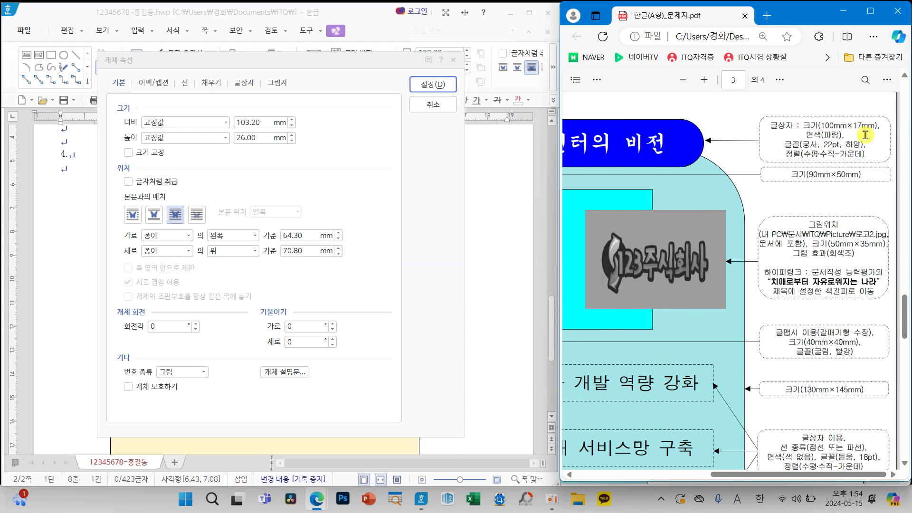
pyautogui.doubleClick(256, 121)
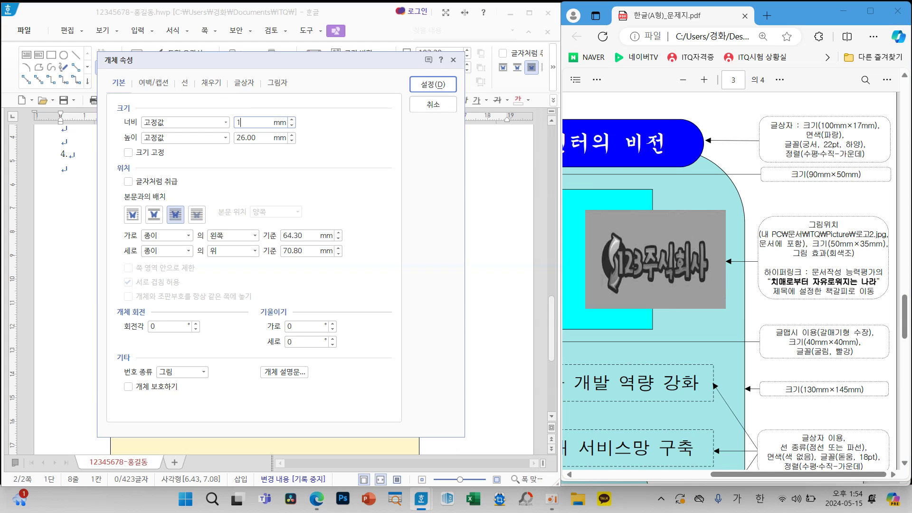
pyautogui.press('Tab')
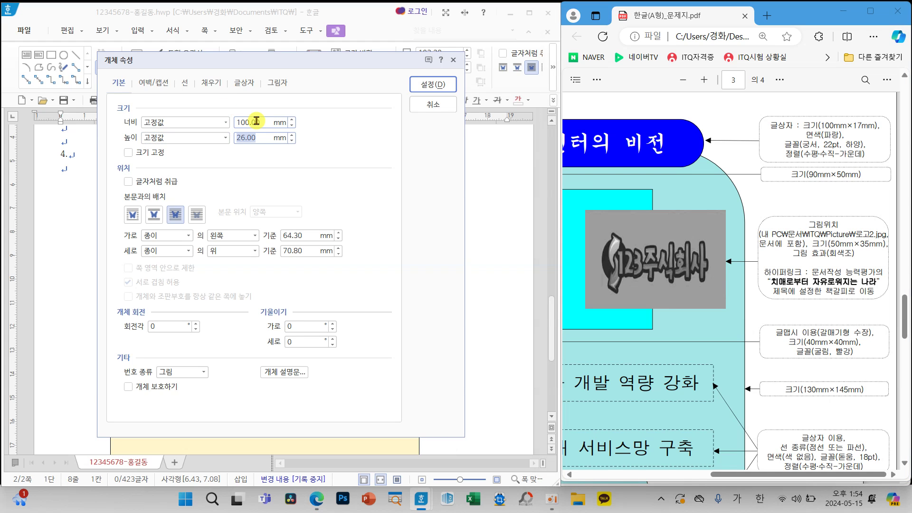
pyautogui.write('17')
pyautogui.click(157, 153)
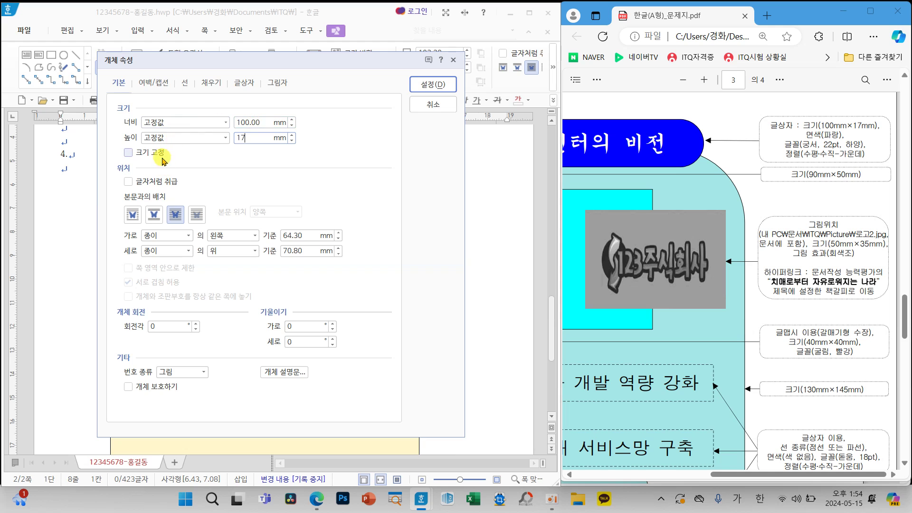
# Give the text box semicircular ends (반원) and a blue fill, and apply the object properties.
pyautogui.click(185, 82)
pyautogui.click(222, 230)
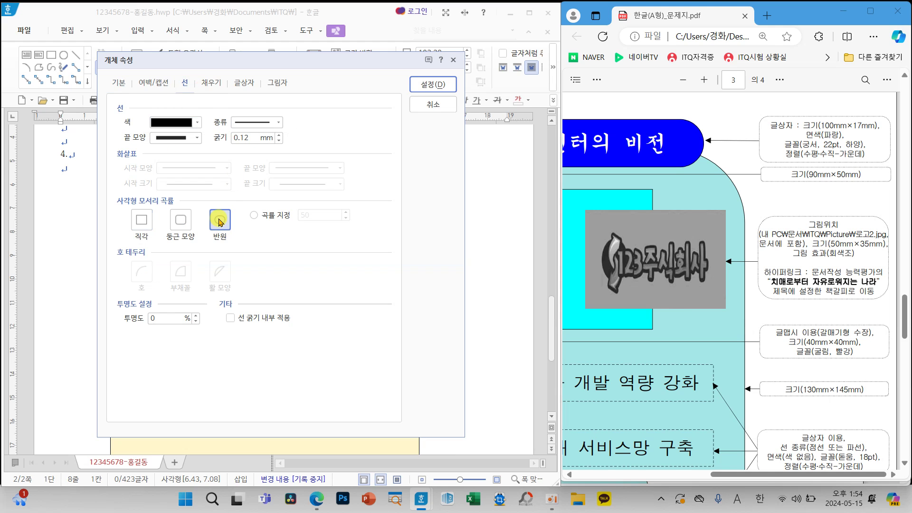
pyautogui.moveTo(237, 235)
pyautogui.mouseDown()
pyautogui.moveTo(199, 245)
pyautogui.moveTo(251, 240)
pyautogui.moveTo(251, 253)
pyautogui.mouseUp()
pyautogui.moveTo(726, 163)
pyautogui.mouseDown()
pyautogui.moveTo(661, 158)
pyautogui.moveTo(724, 175)
pyautogui.mouseUp()
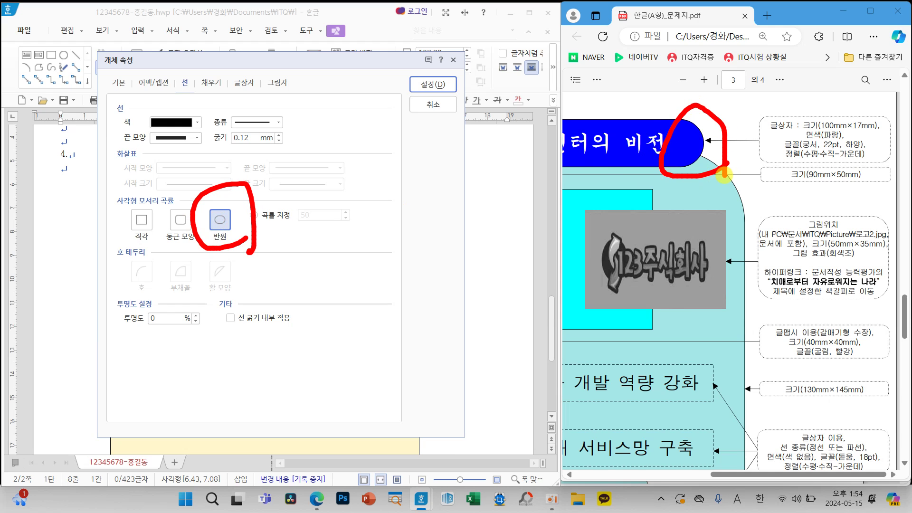
pyautogui.click(211, 83)
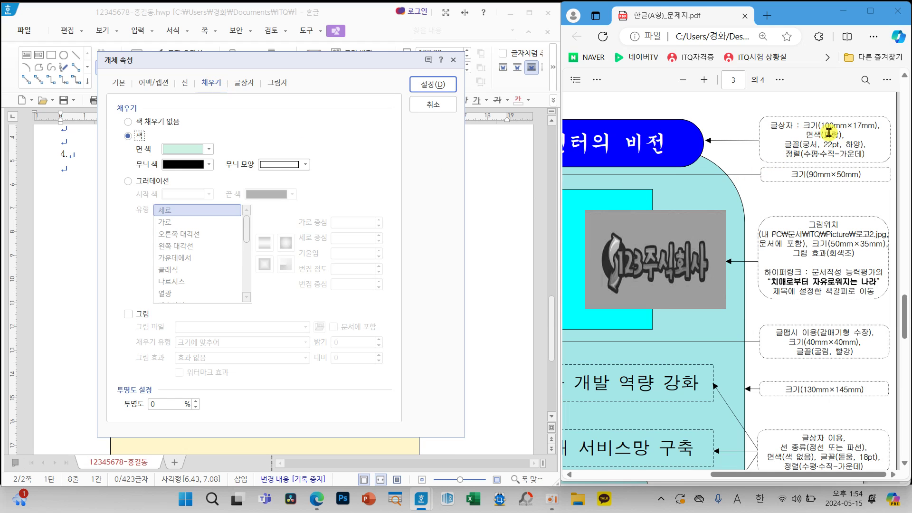
pyautogui.click(182, 149)
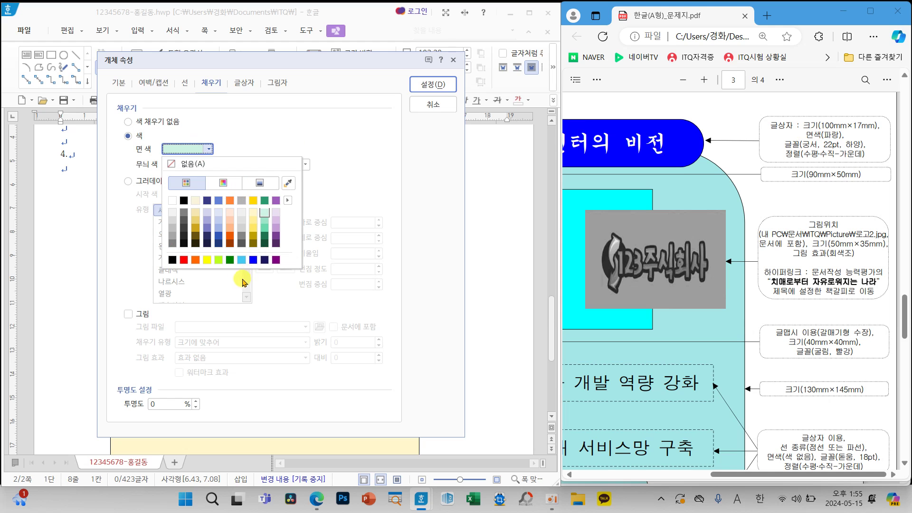
pyautogui.click(253, 259)
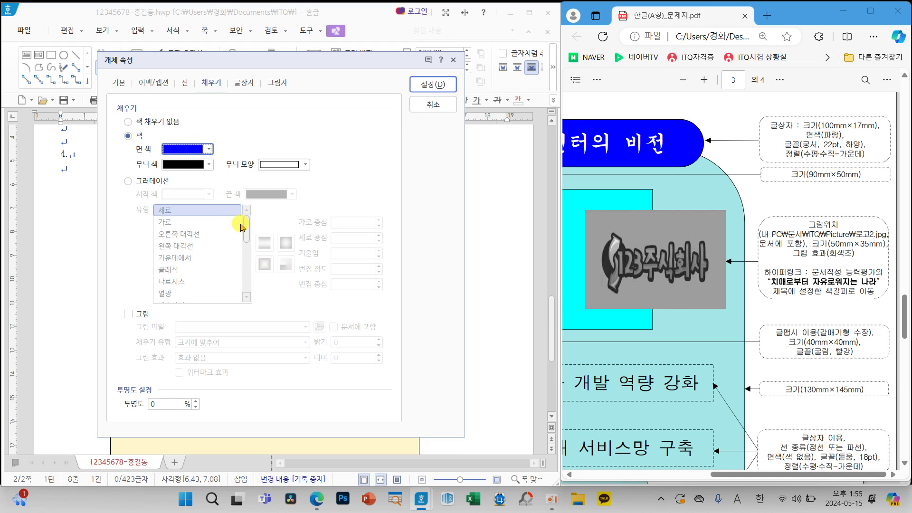
pyautogui.click(430, 84)
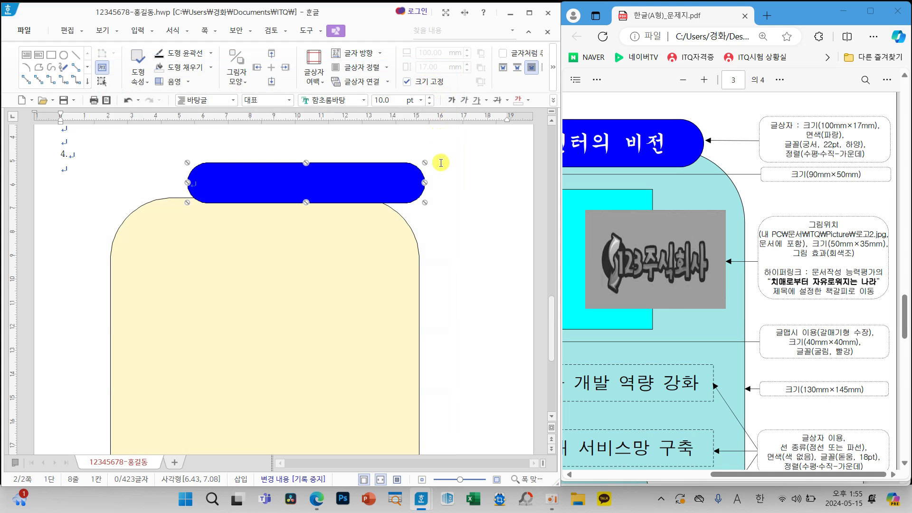
# Switch to the problem-sheet PDF in Edge and highlight the title box's font (궁서, 22pt, 하양) and centre alignment requirements in yellow.
pyautogui.moveTo(800, 146); pyautogui.dragTo(862, 146)
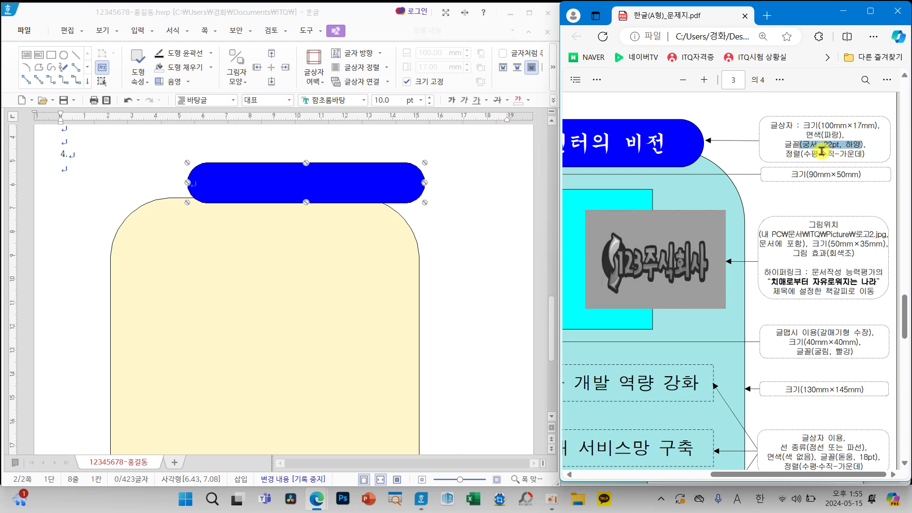
pyautogui.click(822, 151)
pyautogui.click(597, 79)
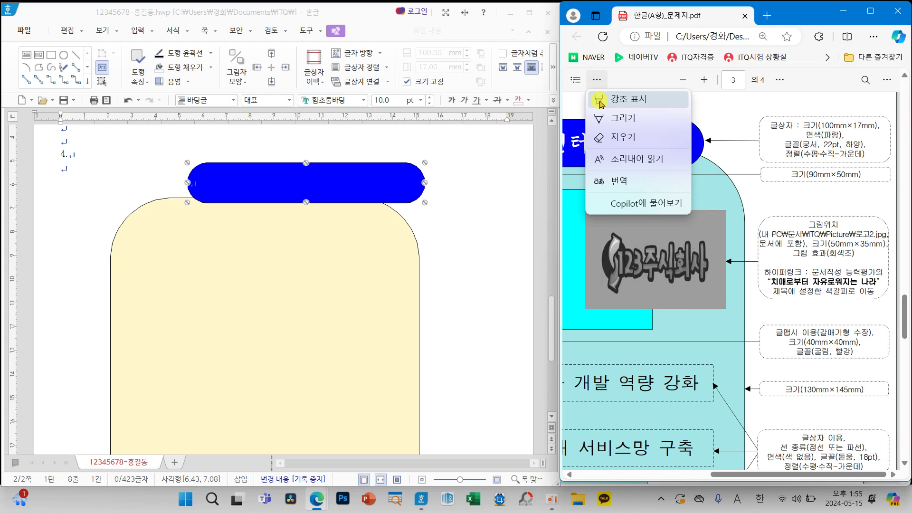
pyautogui.click(600, 100)
pyautogui.moveTo(799, 147); pyautogui.dragTo(866, 146)
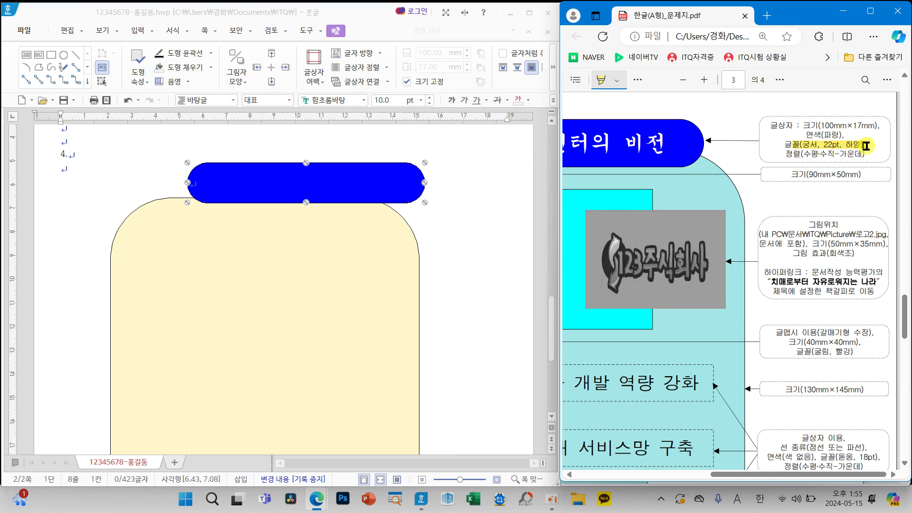
pyautogui.moveTo(791, 154); pyautogui.dragTo(865, 155)
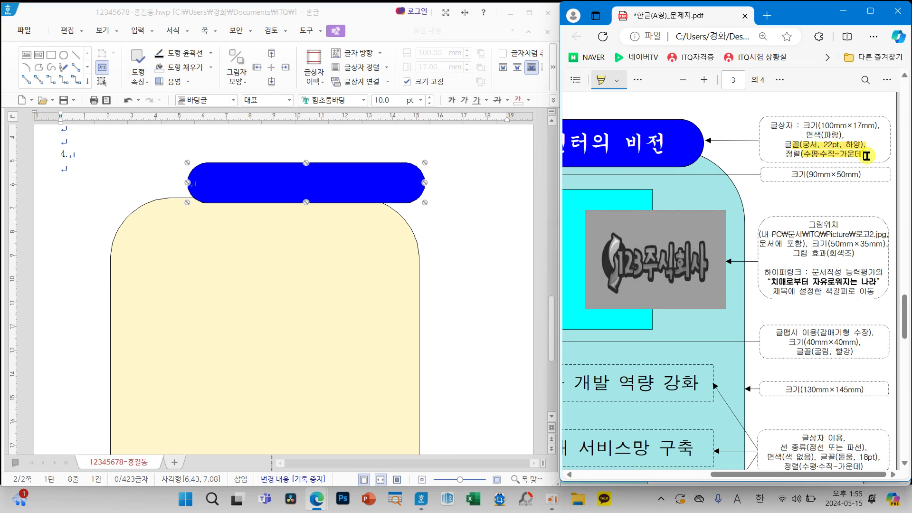
# Back in Hangul, format the blue text box with 궁서 at 22 pt, centre-aligned, and centre the box over the large rectangle's upper edge.
pyautogui.click(350, 179)
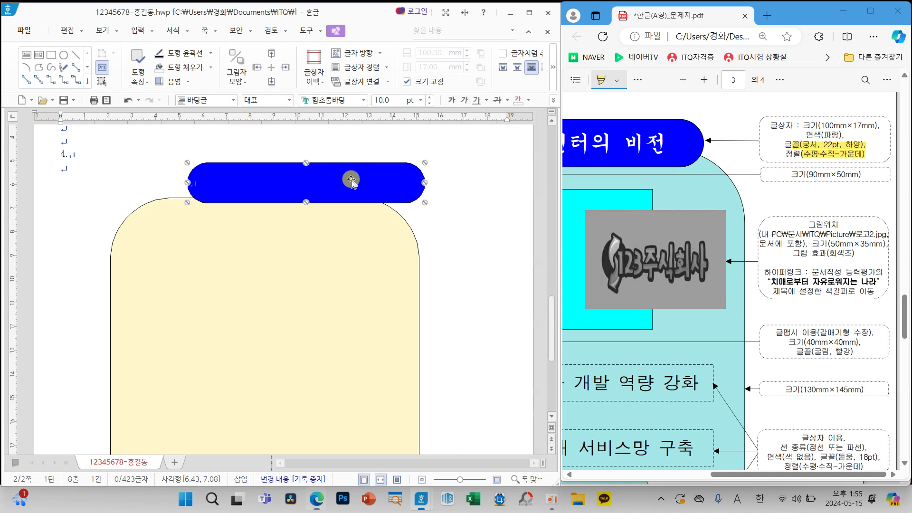
pyautogui.click(364, 100)
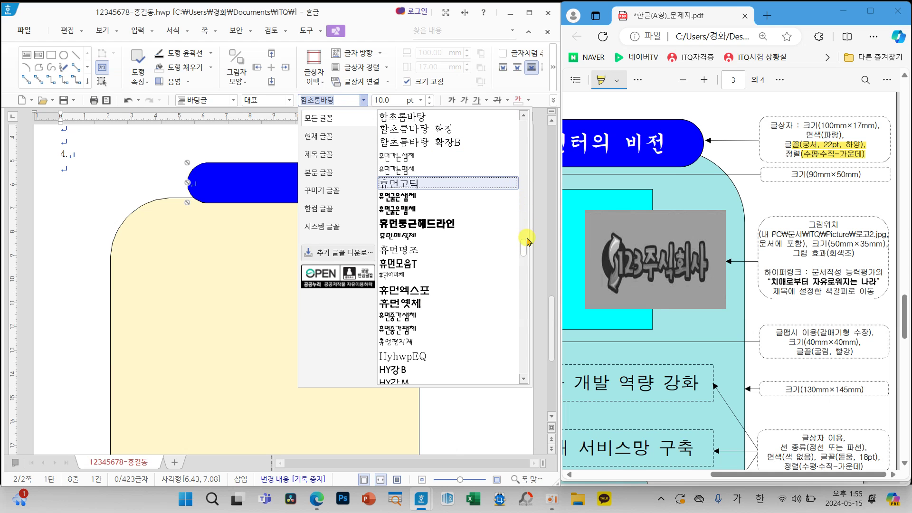
pyautogui.moveTo(526, 255); pyautogui.dragTo(525, 119)
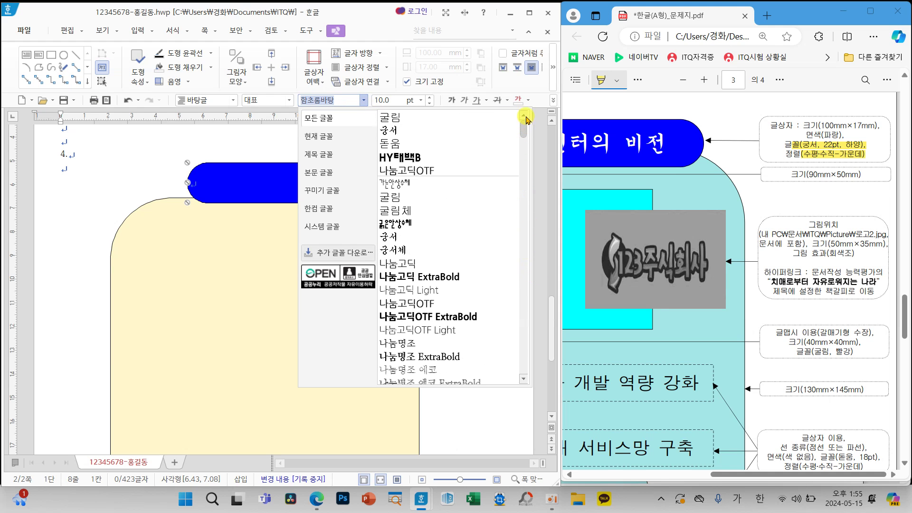
pyautogui.click(400, 134)
pyautogui.click(421, 100)
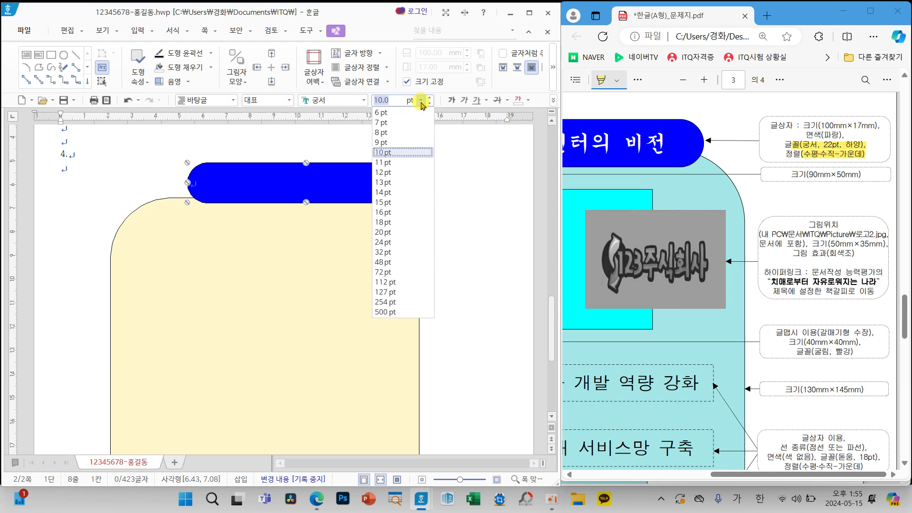
pyautogui.click(383, 232)
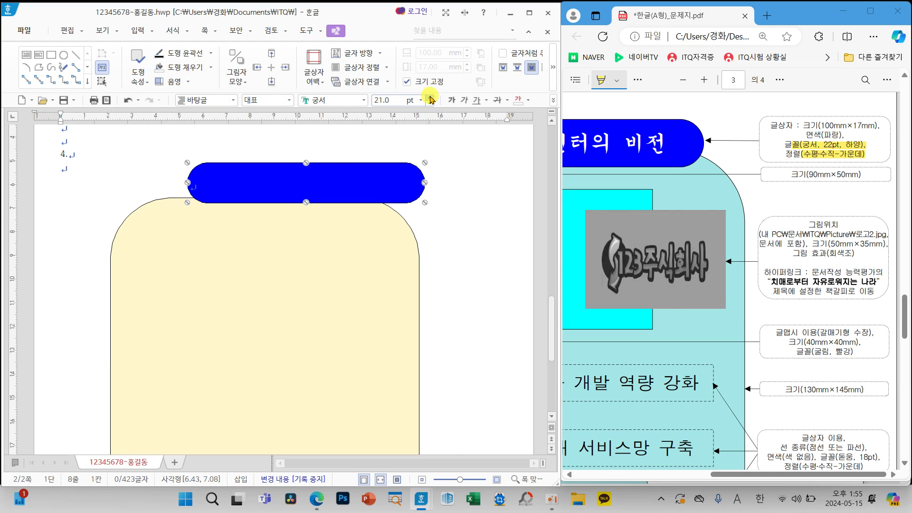
pyautogui.click(553, 100)
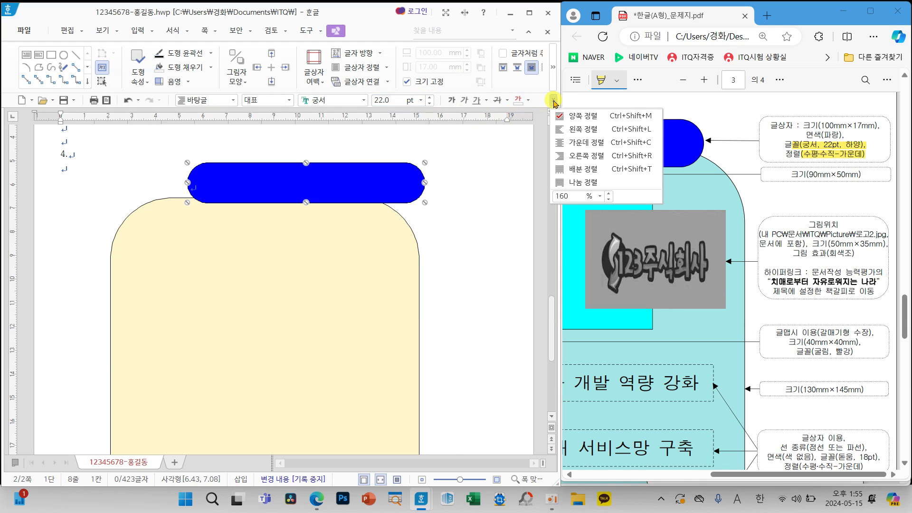
pyautogui.click(588, 143)
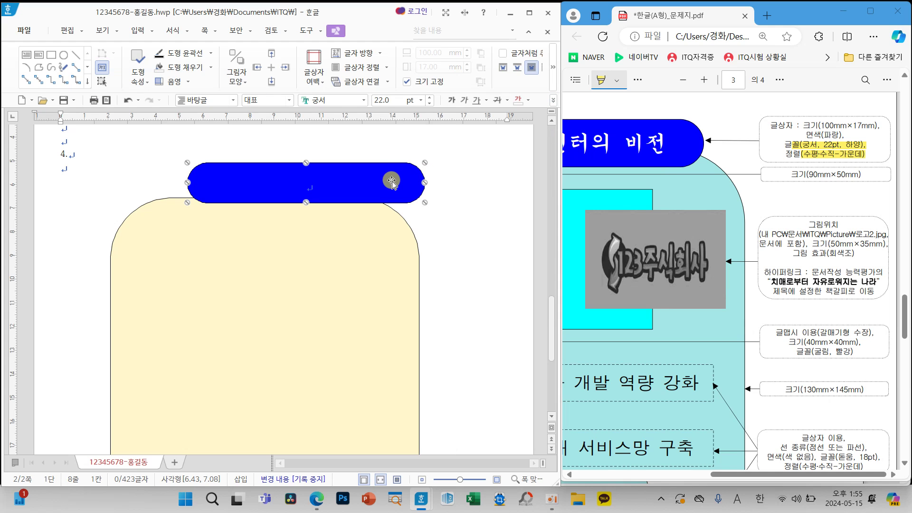
pyautogui.moveTo(392, 183); pyautogui.dragTo(351, 189)
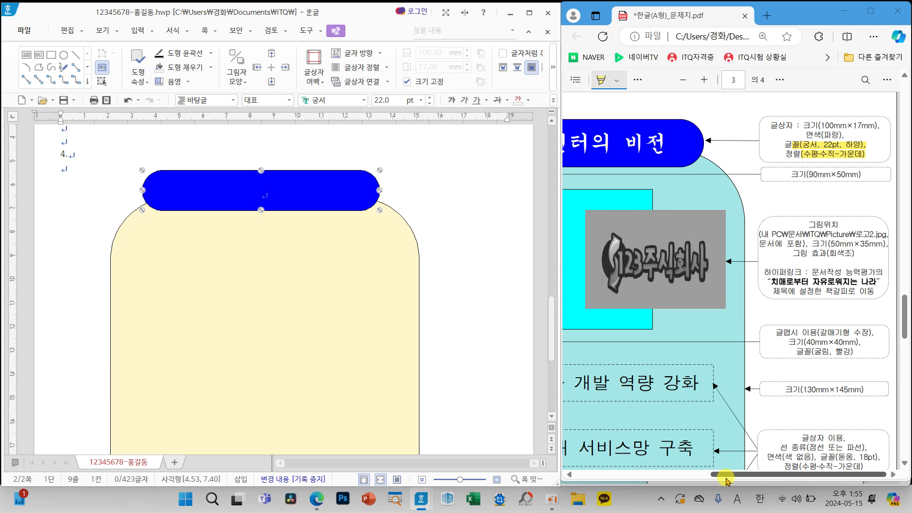
# Start the title text in the blue text box with 중아 and set the box's font colour to white.
pyautogui.moveTo(722, 474); pyautogui.dragTo(656, 476)
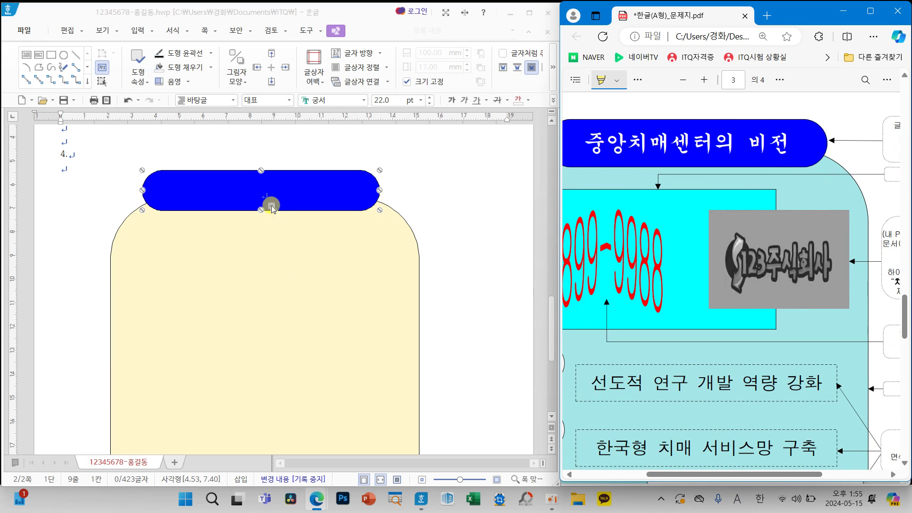
pyautogui.click(432, 197)
pyautogui.click(301, 197)
pyautogui.write('중ㅇ')
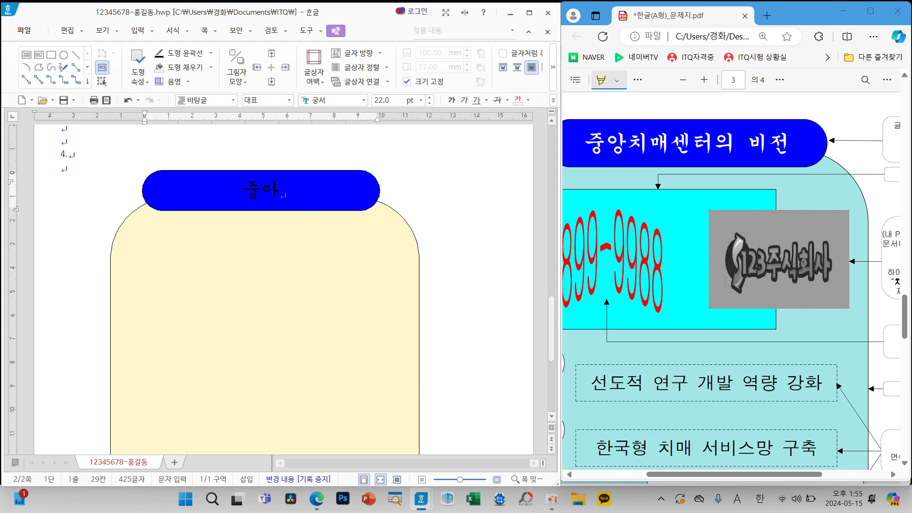
pyautogui.click(379, 190)
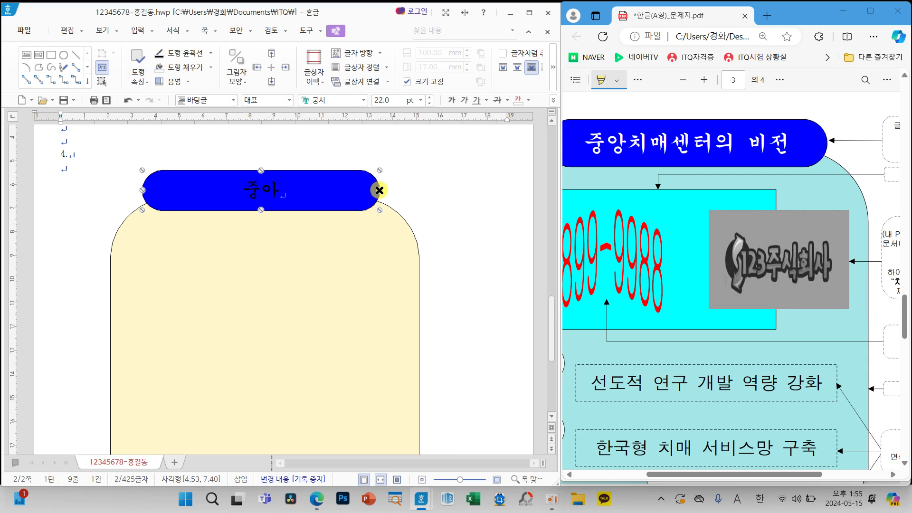
pyautogui.click(527, 99)
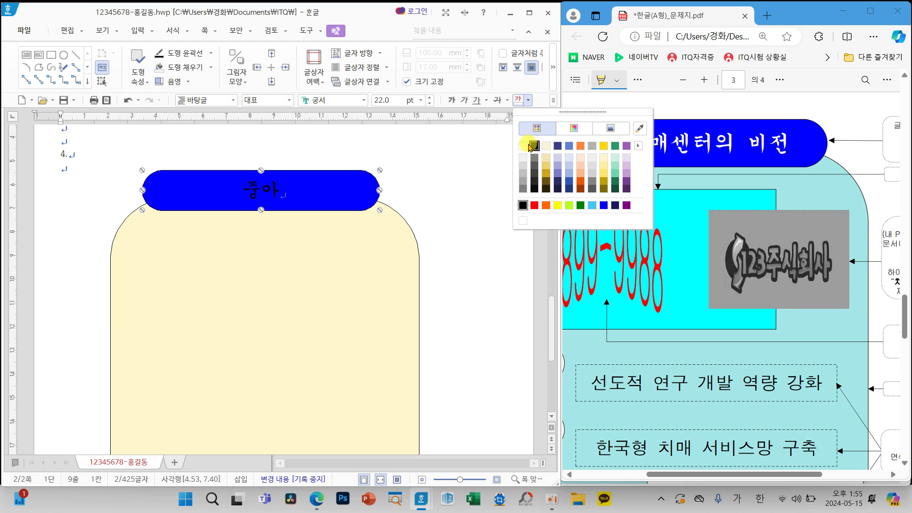
pyautogui.click(523, 145)
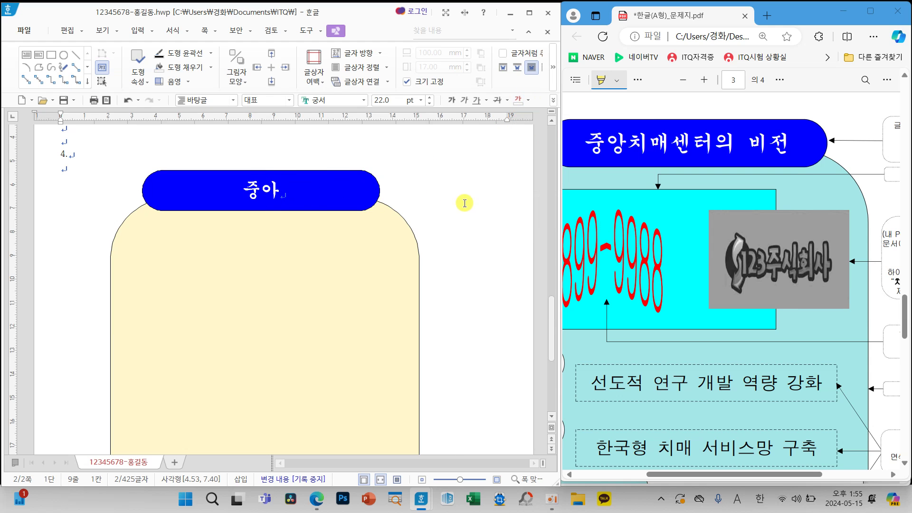
# Complete the title in the blue text box so that it reads 중앙치매센터의 비전.
pyautogui.click(306, 192)
pyautogui.press('BackSpace')
pyautogui.write('ㅇ치매센터이')
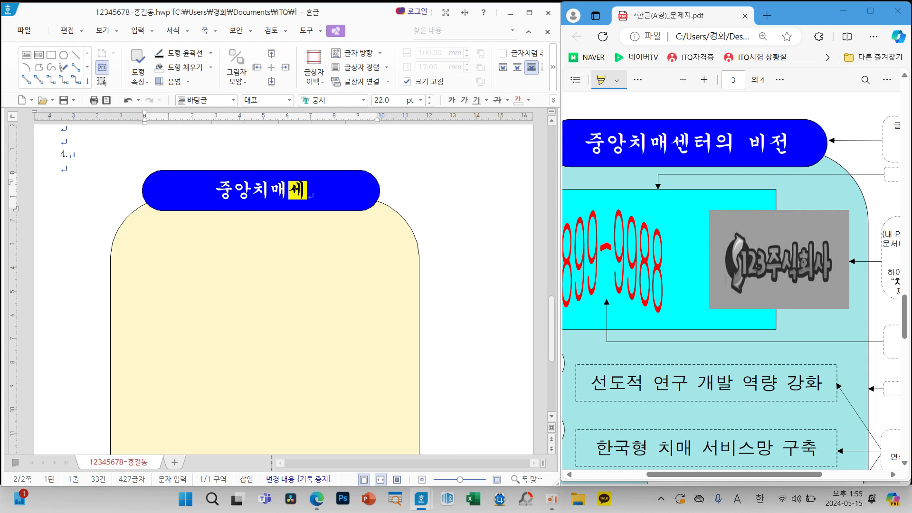
pyautogui.press('BackSpace')
pyautogui.press('BackSpace')
pyautogui.press('BackSpace')
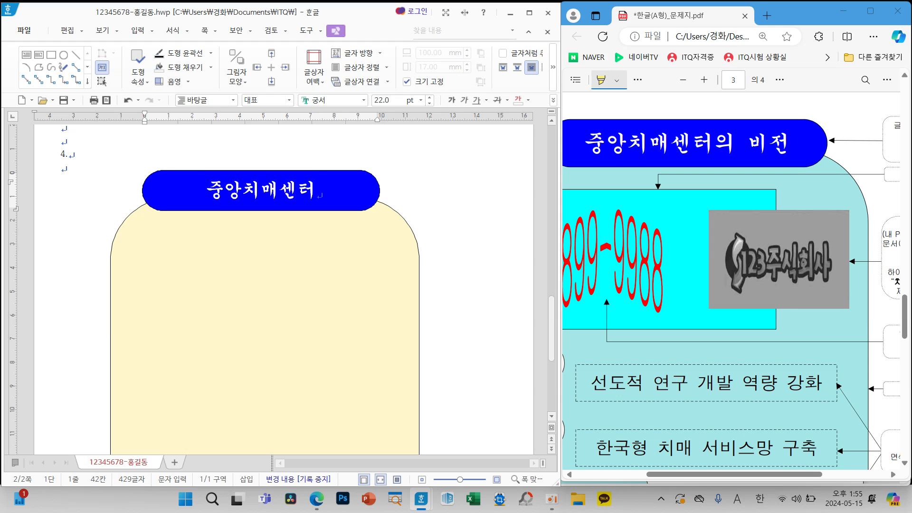
pyautogui.write('터의 ')
pyautogui.write('비전')
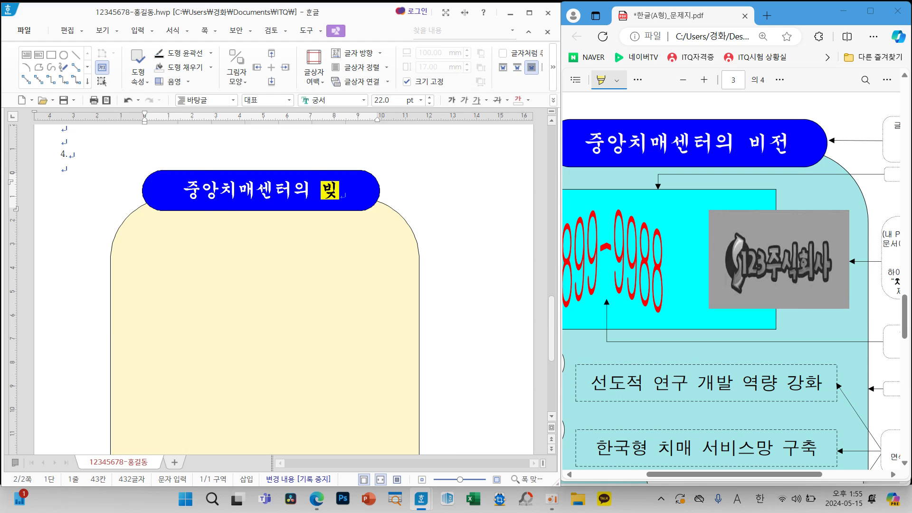
pyautogui.click(460, 225)
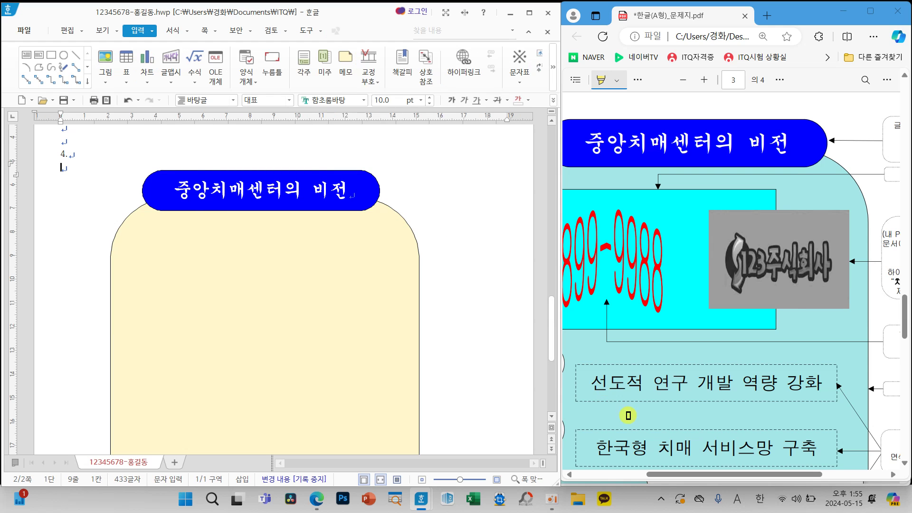
# Draw a rectangle about 56 mm wide and 33 mm high across the large rounded shape's right edge.
pyautogui.moveTo(675, 475); pyautogui.dragTo(637, 480)
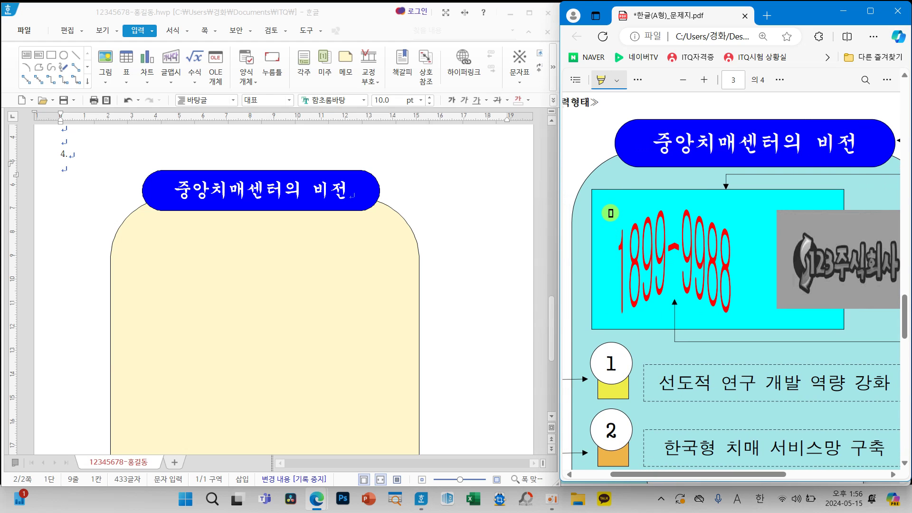
pyautogui.moveTo(597, 198); pyautogui.dragTo(643, 178)
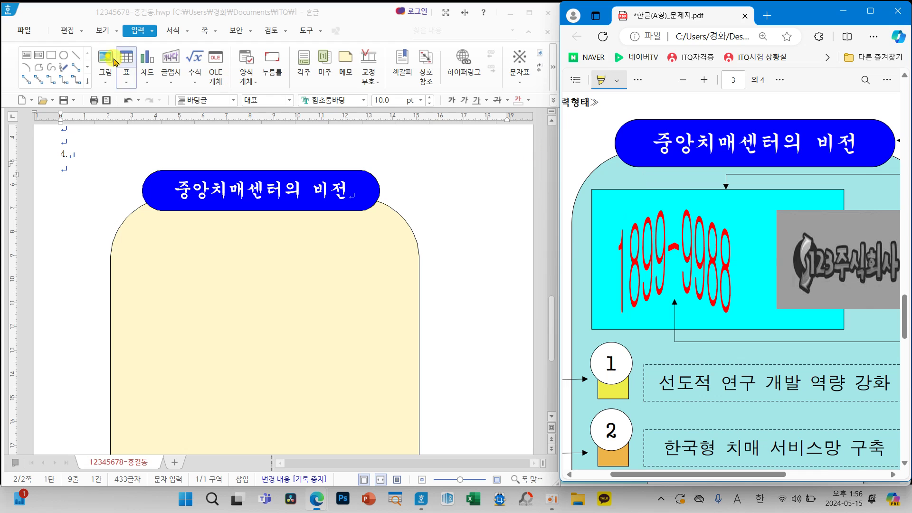
pyautogui.click(54, 56)
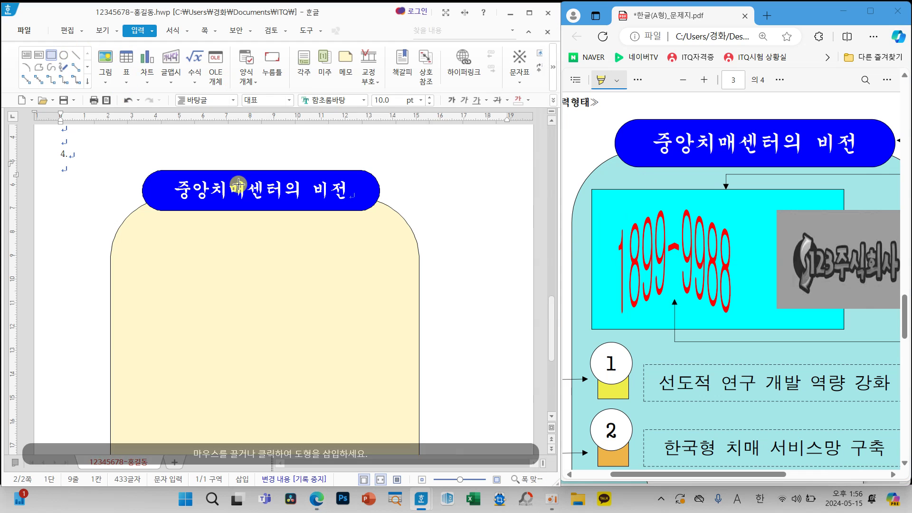
pyautogui.moveTo(353, 270); pyautogui.dragTo(486, 348)
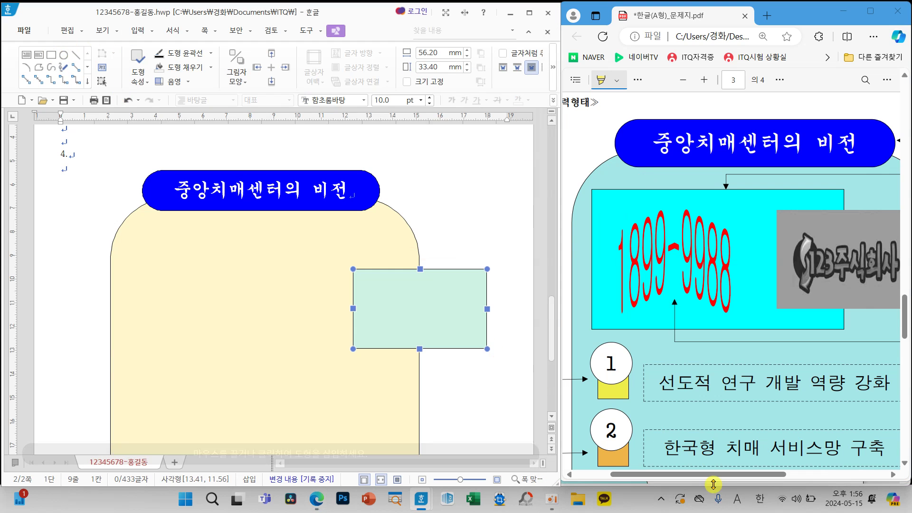
# Set the new rectangle's size to 90 mm wide and 50 mm high as in the reference, and lock its size.
pyautogui.moveTo(714, 474); pyautogui.dragTo(830, 481)
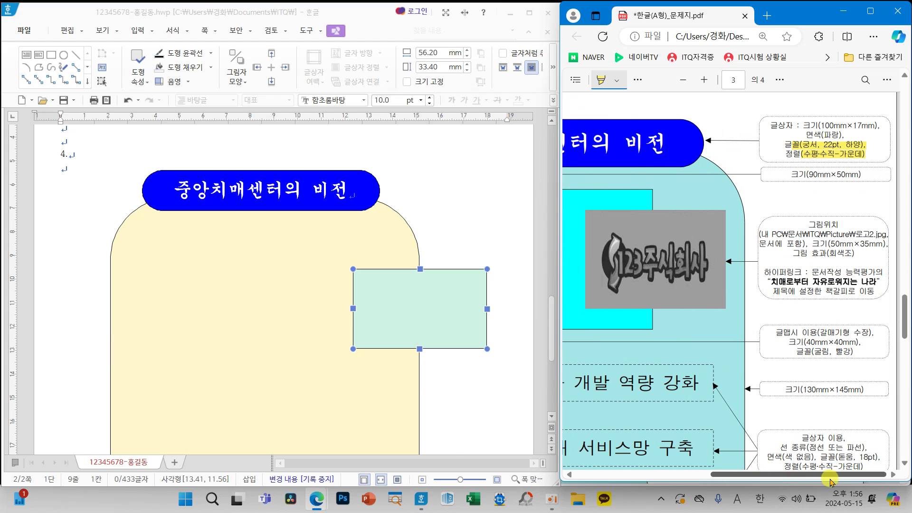
pyautogui.doubleClick(448, 299)
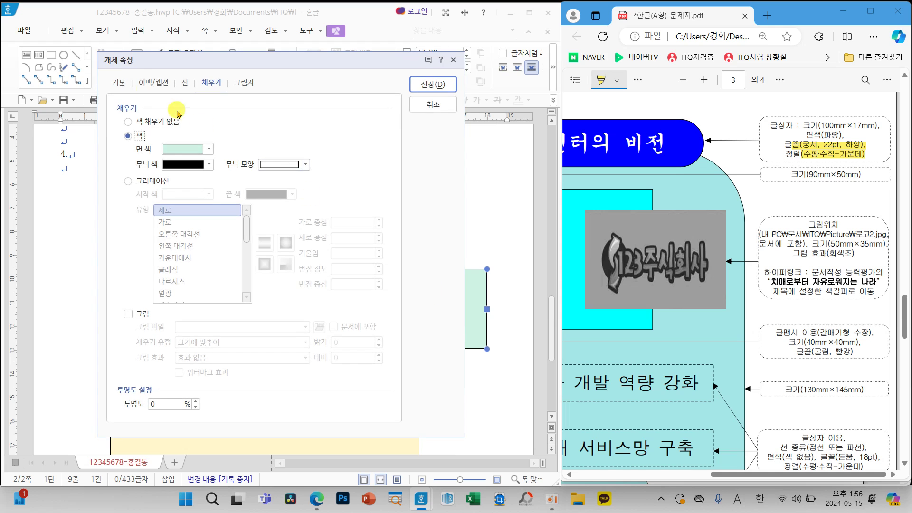
pyautogui.click(118, 84)
pyautogui.doubleClick(246, 124)
pyautogui.write('90')
pyautogui.write('50')
pyautogui.click(146, 153)
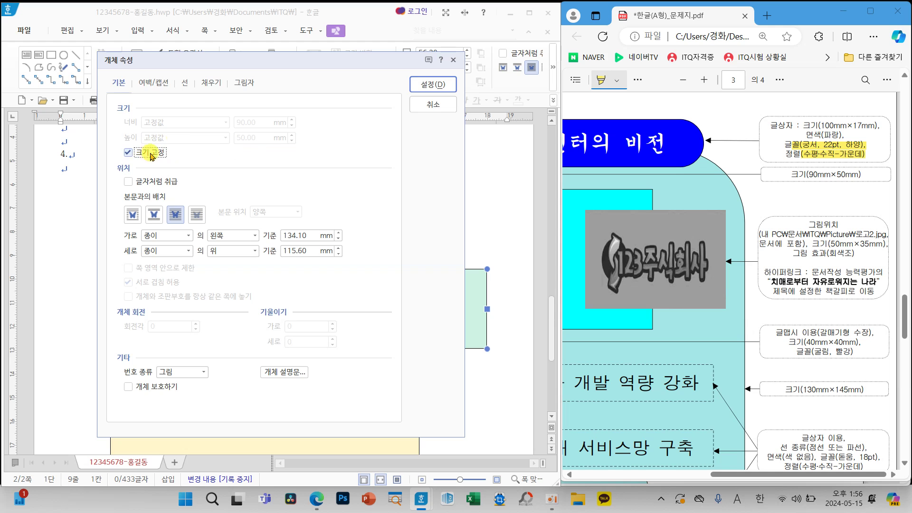
# Keep the rectangle's square corners, fill it with light purple, and place it below the title in the left part of the large rounded shape.
pyautogui.click(186, 83)
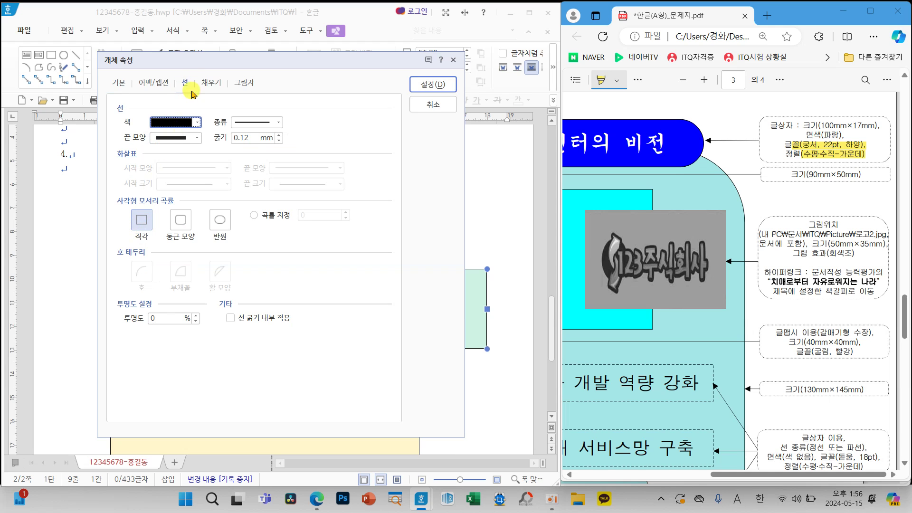
pyautogui.click(211, 83)
pyautogui.click(209, 149)
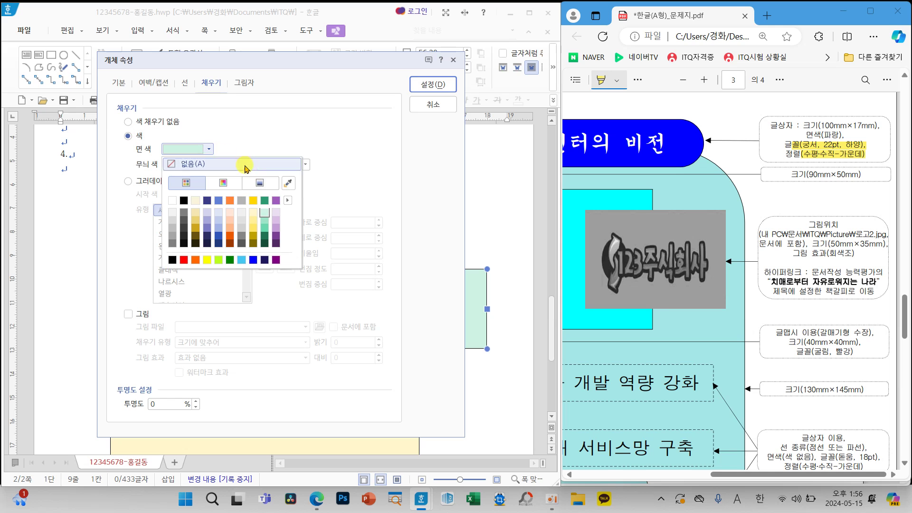
pyautogui.click(276, 212)
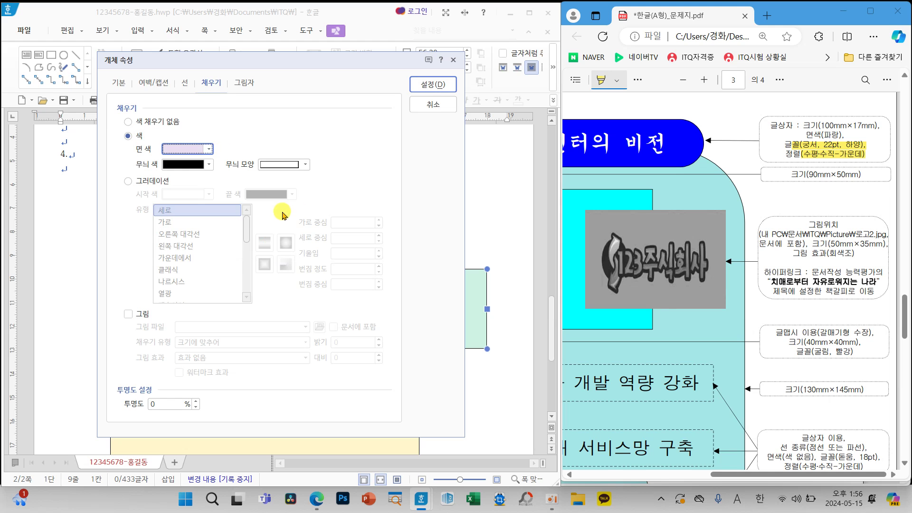
pyautogui.click(426, 90)
pyautogui.moveTo(474, 340); pyautogui.dragTo(250, 305)
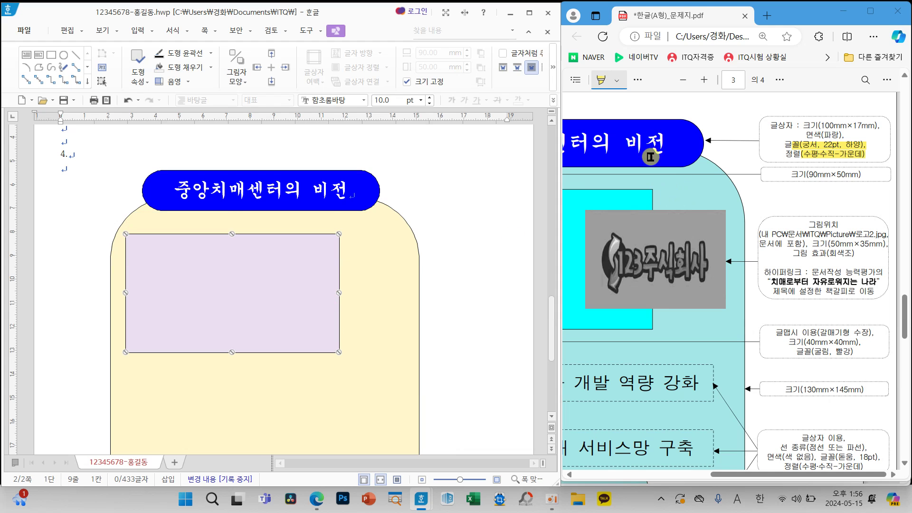
pyautogui.moveTo(331, 274); pyautogui.dragTo(323, 273)
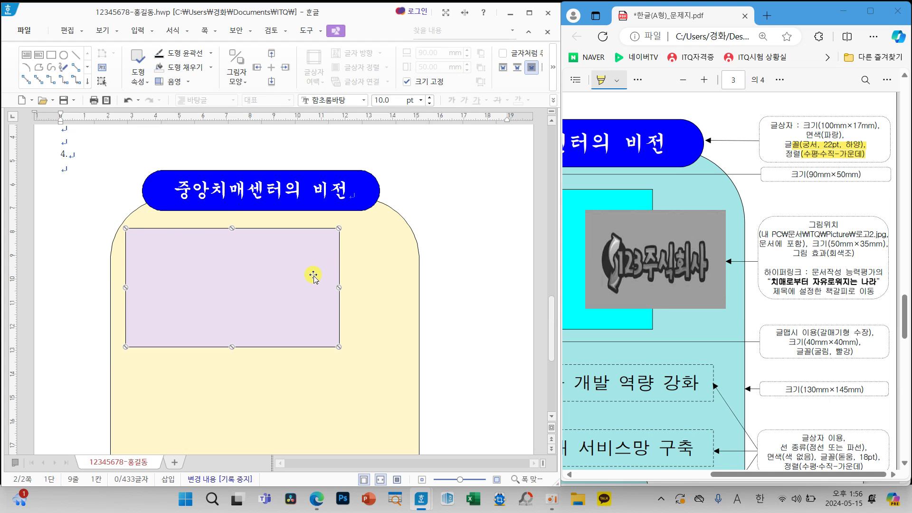
# Start a new WordArt (글맵시) object and enter the phone number from the reference drawing as its content.
pyautogui.moveTo(724, 474)
pyautogui.mouseDown()
pyautogui.moveTo(631, 480)
pyautogui.moveTo(692, 473)
pyautogui.moveTo(778, 482)
pyautogui.mouseUp()
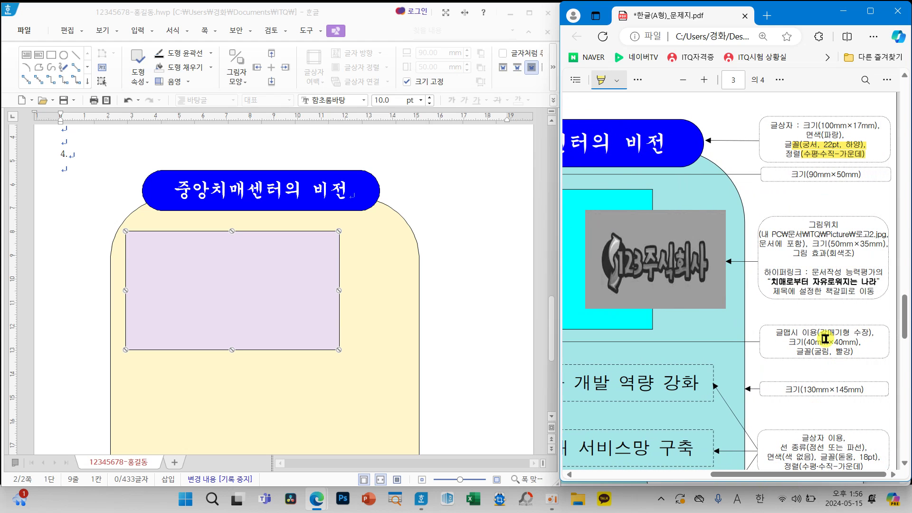
pyautogui.click(466, 266)
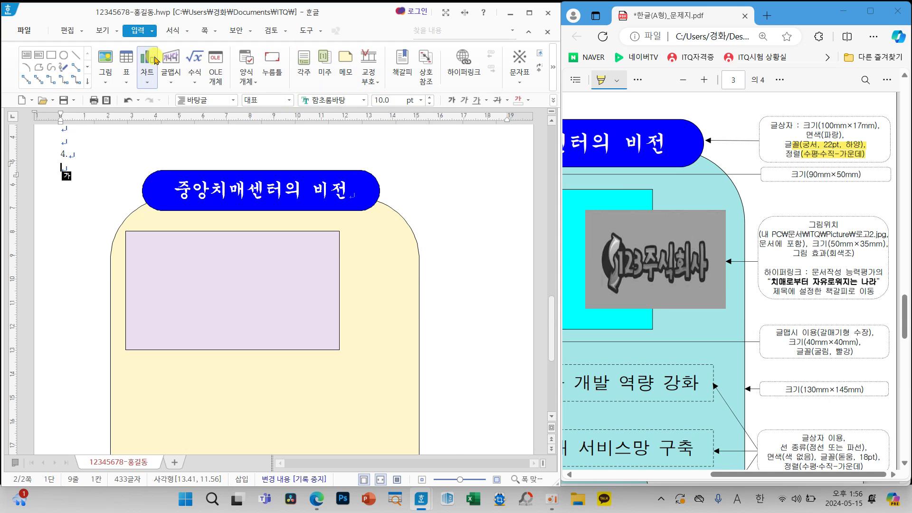
pyautogui.click(172, 62)
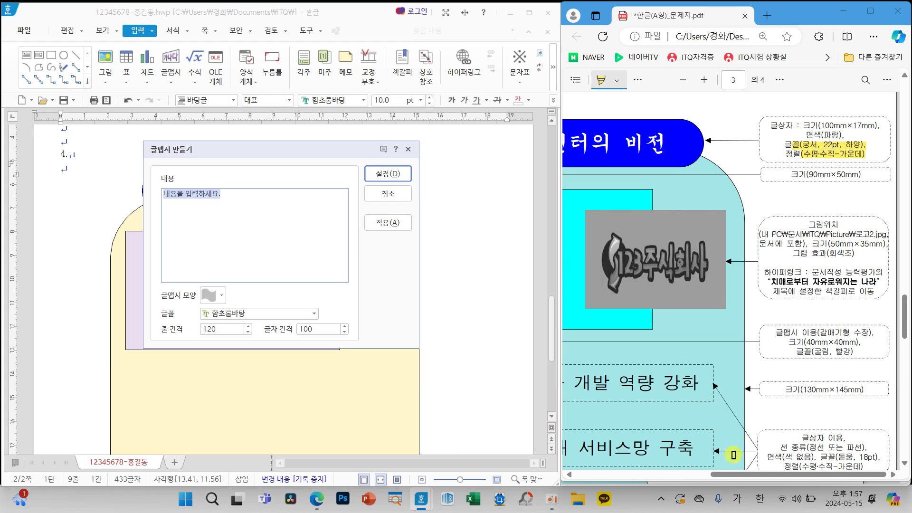
pyautogui.moveTo(724, 474); pyautogui.dragTo(639, 474)
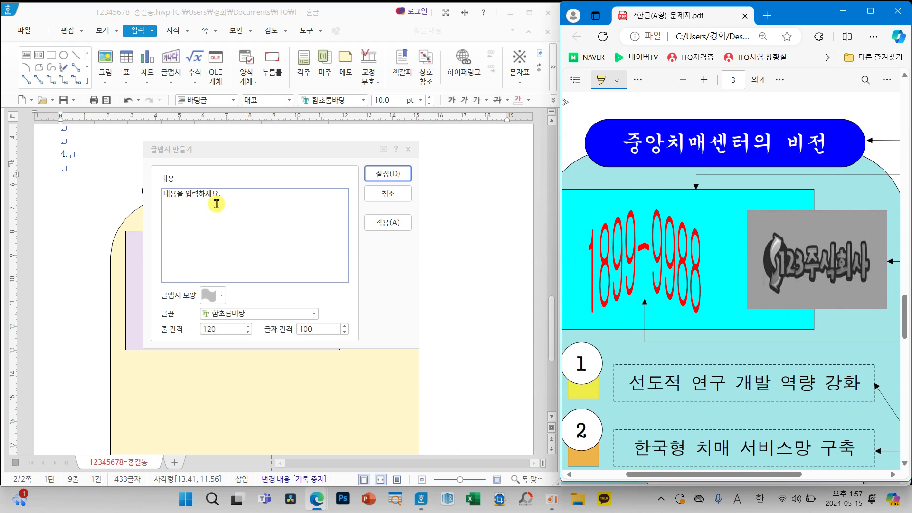
pyautogui.click(241, 193)
pyautogui.moveTo(238, 195); pyautogui.dragTo(122, 190)
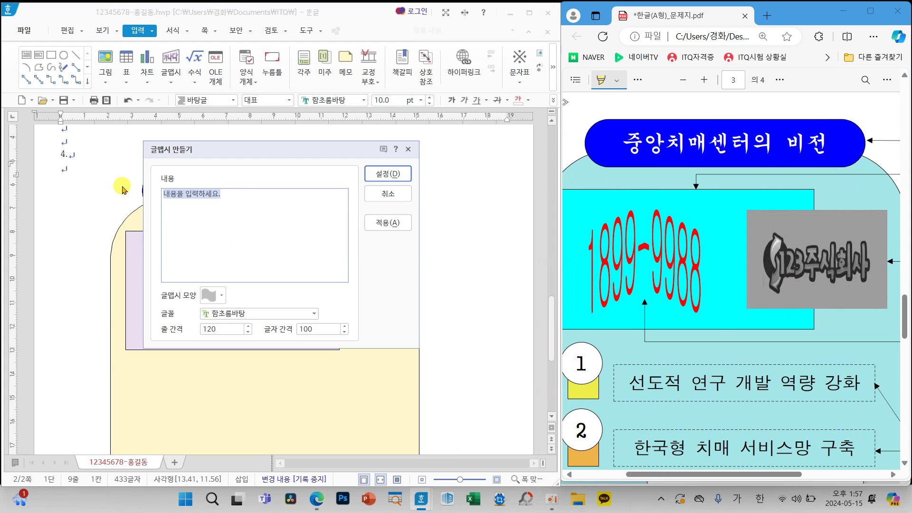
pyautogui.write('1899-9988')
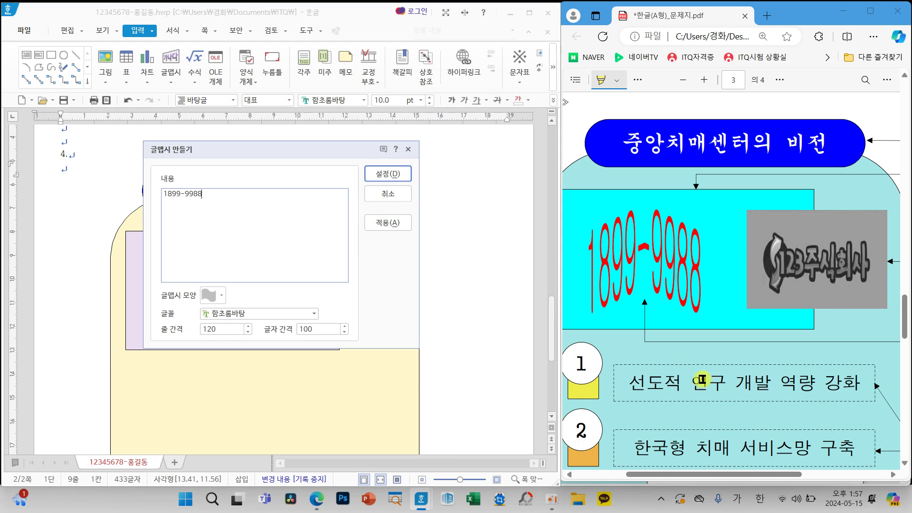
# Switch to the problem-sheet PDF in Edge and highlight the WordArt's font (굴림, 빨강) and shape (갈매기형 수장) requirements in yellow.
pyautogui.moveTo(729, 474); pyautogui.dragTo(841, 476)
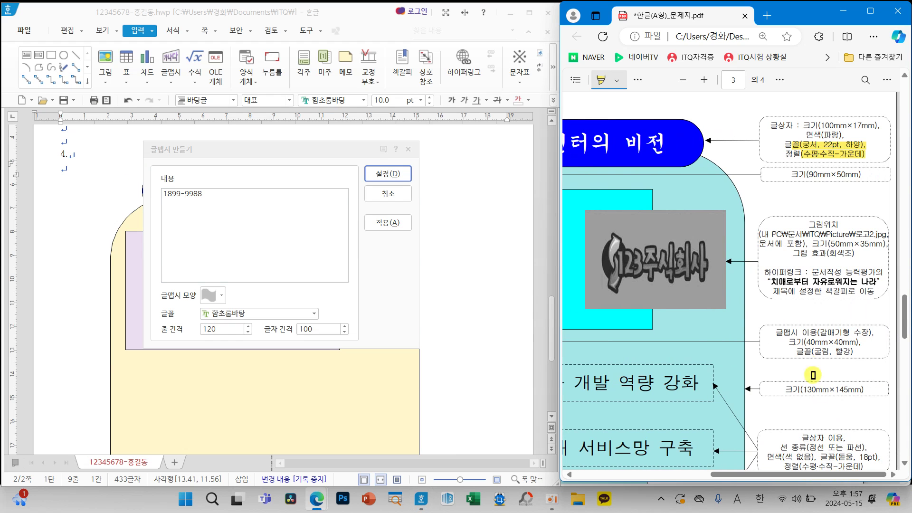
pyautogui.moveTo(811, 354); pyautogui.dragTo(861, 354)
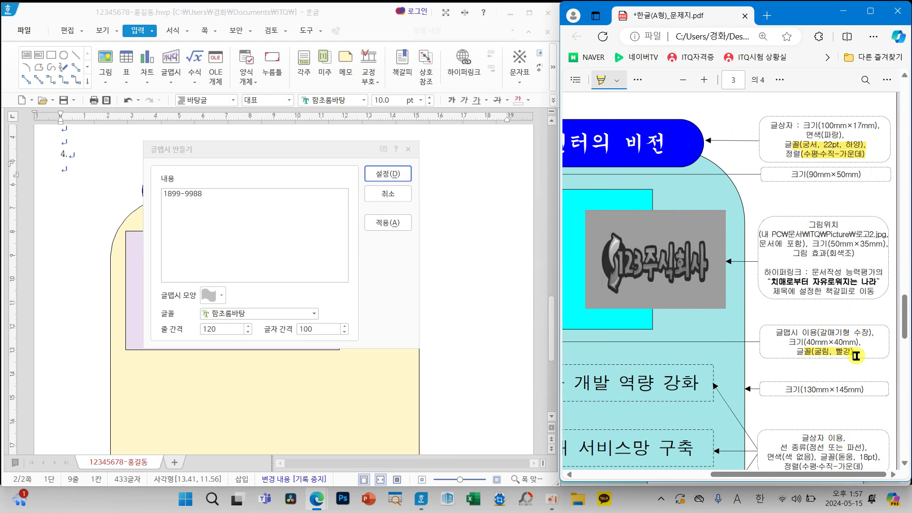
pyautogui.moveTo(818, 332); pyautogui.dragTo(878, 331)
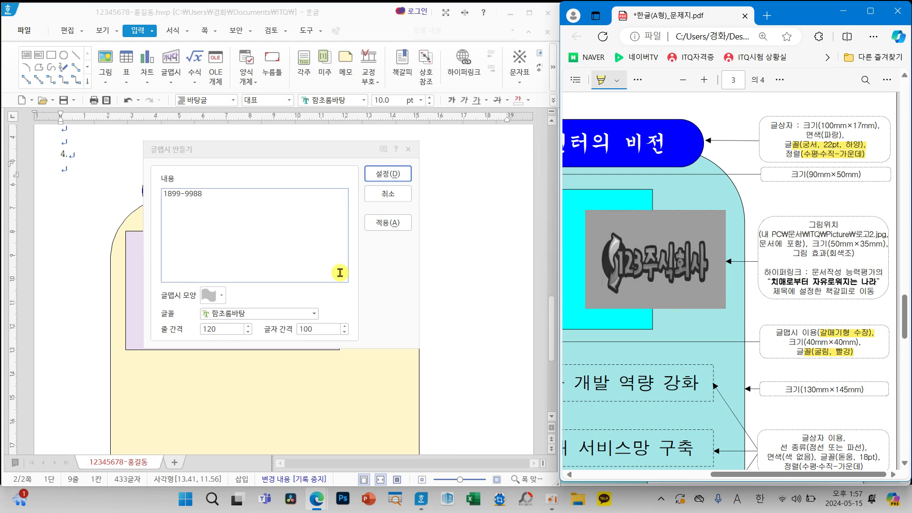
# Back in Hangul, give the WordArt the chevron shape (갈매기형 수장) and the 굴림 font, and insert it.
pyautogui.click(223, 299)
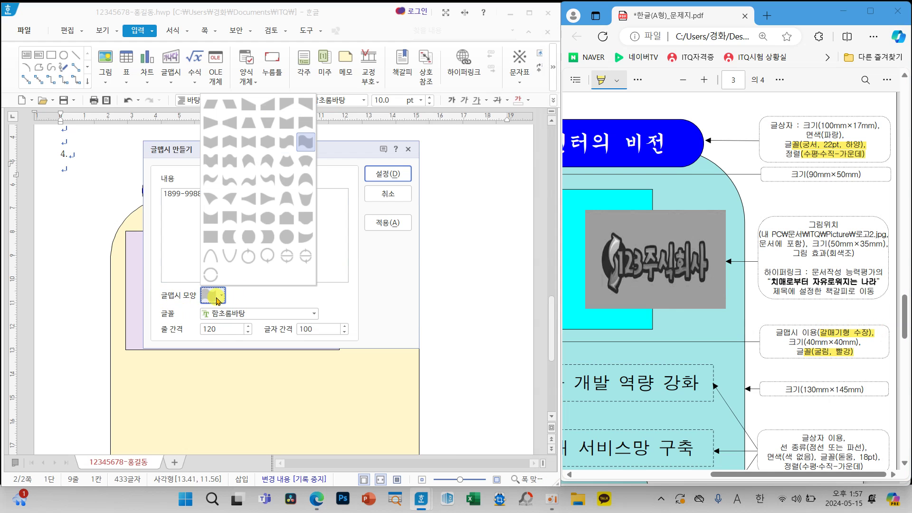
pyautogui.click(230, 143)
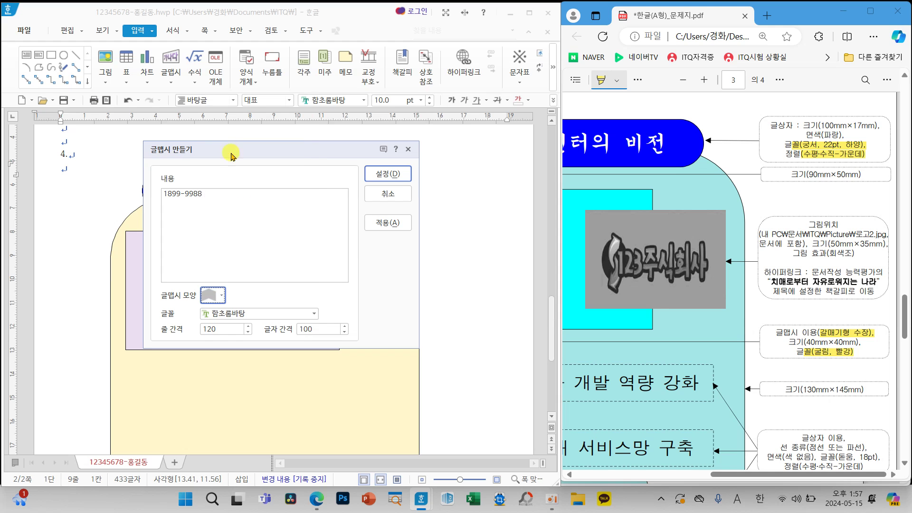
pyautogui.click(313, 314)
pyautogui.scroll(-1, 318, 331)
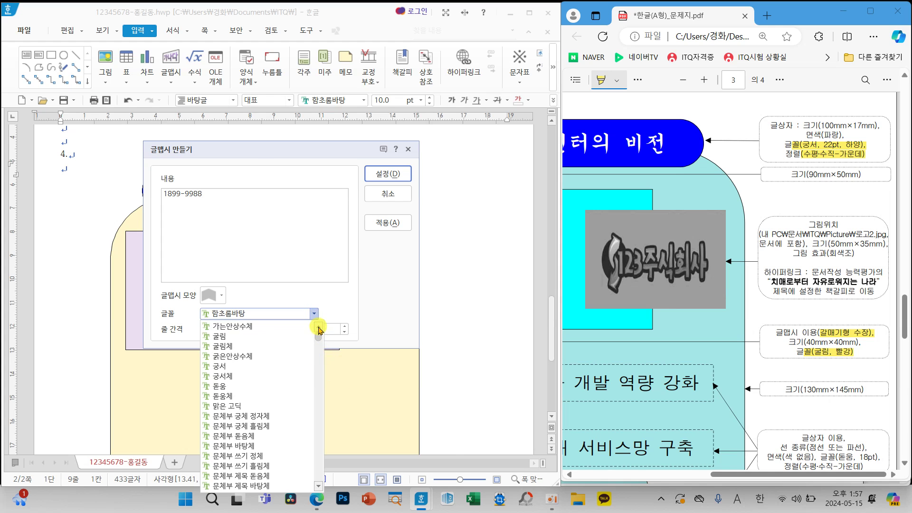
pyautogui.click(257, 336)
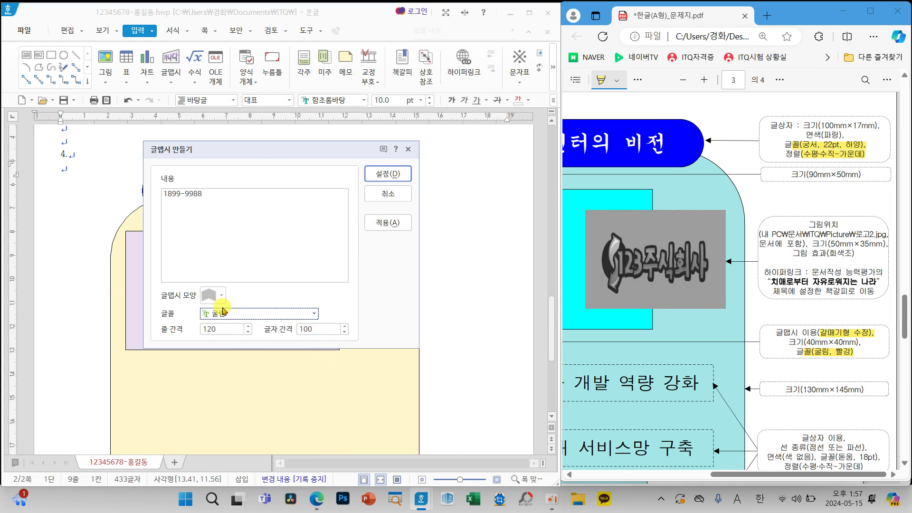
pyautogui.click(380, 175)
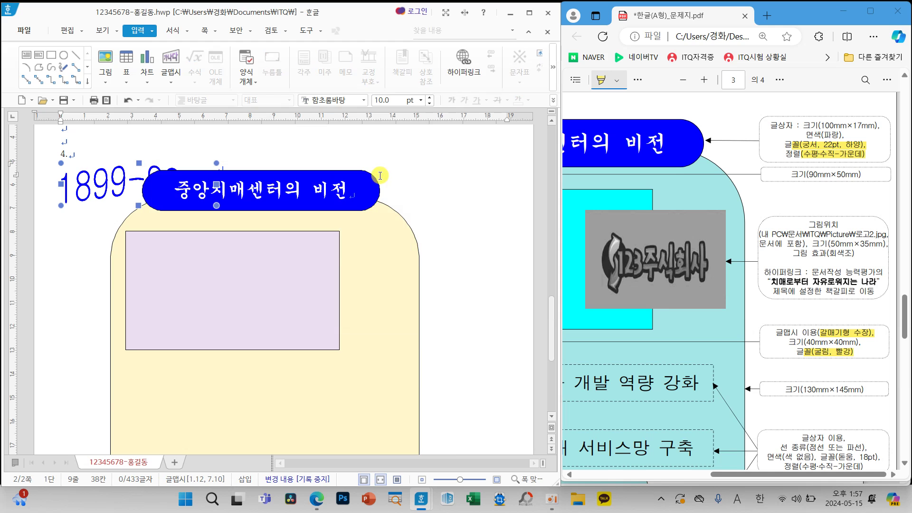
# Set the WordArt's size to 40 × 40 mm, fix its size, and place it in front of the text.
pyautogui.doubleClick(99, 188)
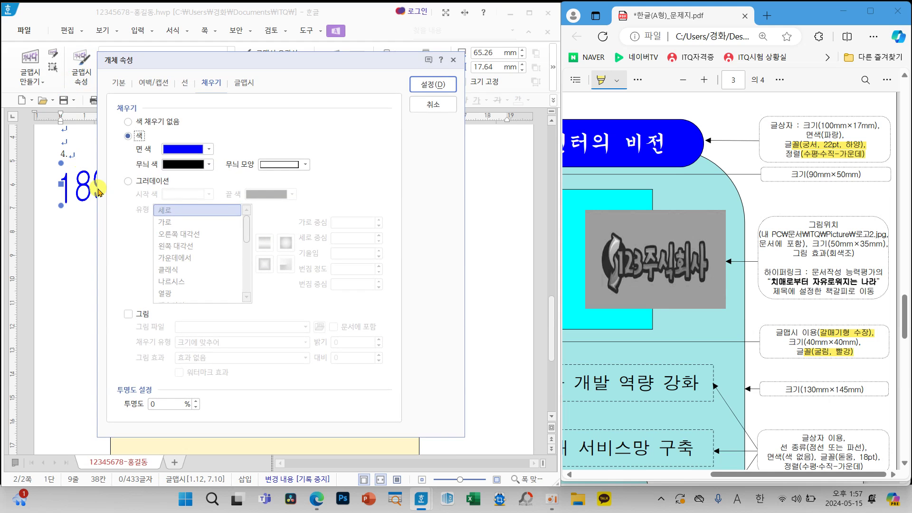
pyautogui.click(119, 83)
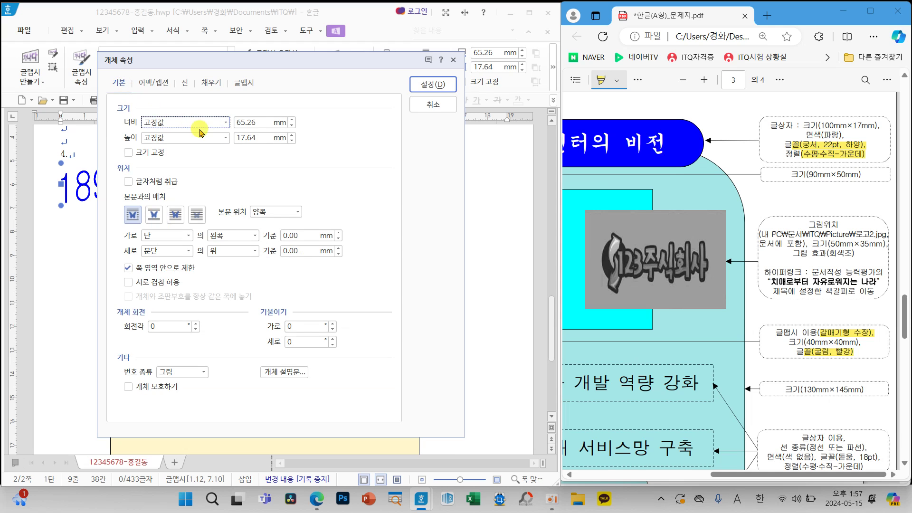
pyautogui.doubleClick(253, 124)
pyautogui.write('40')
pyautogui.doubleClick(257, 137)
pyautogui.write('40')
pyautogui.click(128, 152)
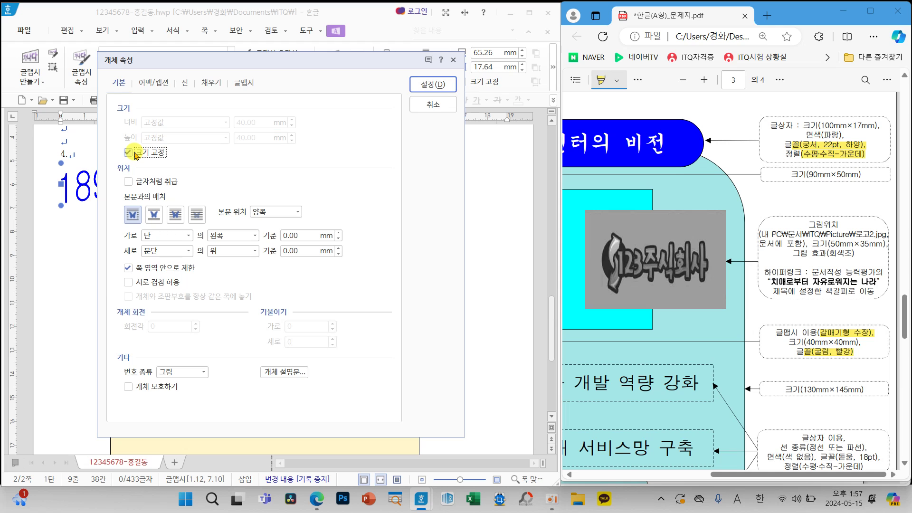
pyautogui.moveTo(171, 63); pyautogui.dragTo(172, 69)
pyautogui.moveTo(293, 91); pyautogui.dragTo(298, 91)
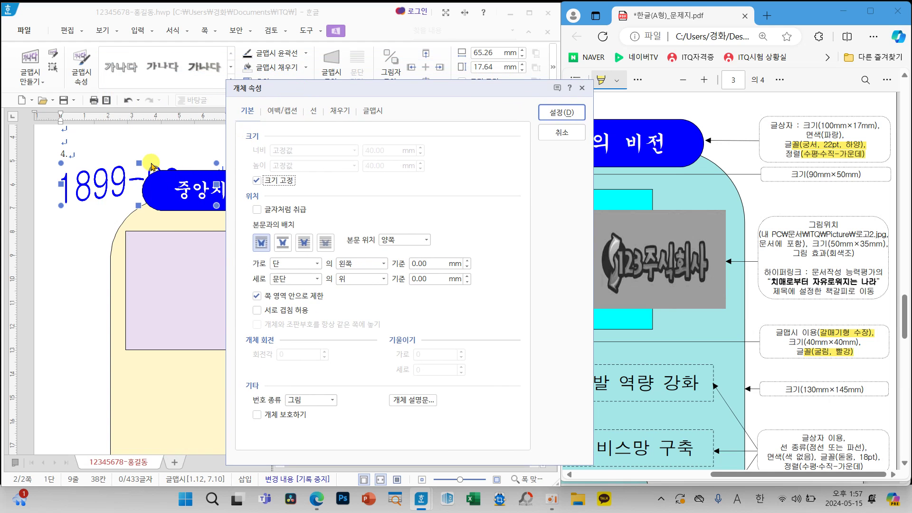
pyautogui.click(303, 243)
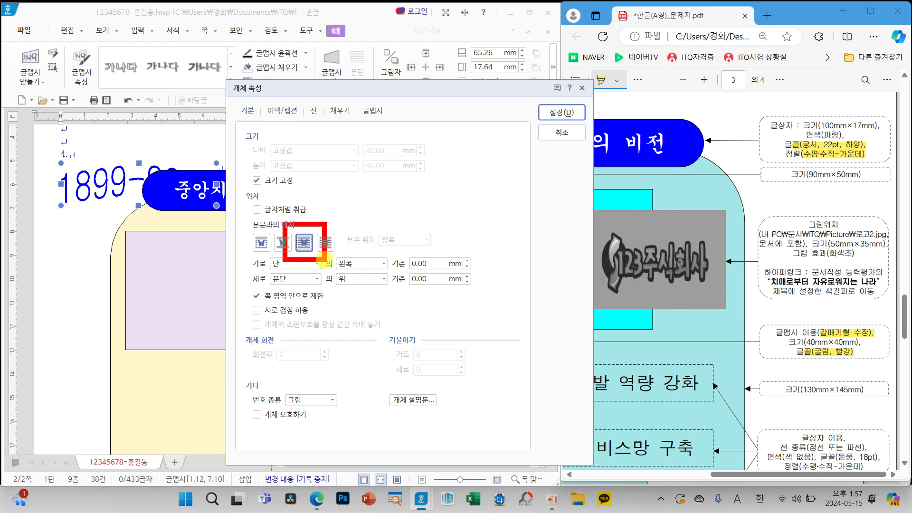
pyautogui.moveTo(307, 246)
pyautogui.mouseDown()
pyautogui.moveTo(321, 213)
pyautogui.moveTo(386, 200)
pyautogui.moveTo(384, 220)
pyautogui.mouseUp()
pyautogui.moveTo(407, 205)
pyautogui.mouseDown()
pyautogui.moveTo(421, 197)
pyautogui.moveTo(414, 202)
pyautogui.mouseUp()
pyautogui.moveTo(432, 178)
pyautogui.mouseDown()
pyautogui.moveTo(433, 223)
pyautogui.moveTo(452, 204)
pyautogui.mouseUp()
pyautogui.moveTo(388, 220); pyautogui.dragTo(449, 219)
pyautogui.moveTo(430, 227)
pyautogui.mouseDown()
pyautogui.moveTo(430, 240)
pyautogui.moveTo(399, 248)
pyautogui.moveTo(444, 249)
pyautogui.mouseUp()
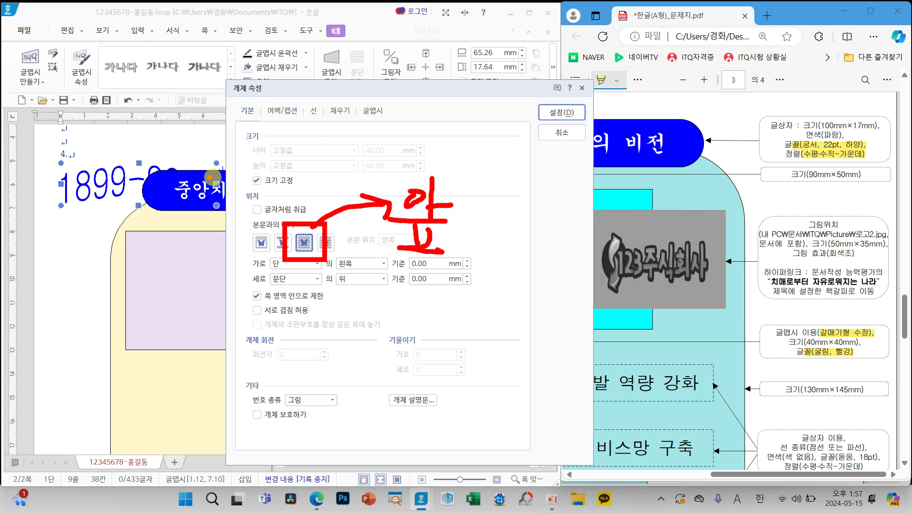
# Change the WordArt's fill color to red and apply its object properties.
pyautogui.click(313, 113)
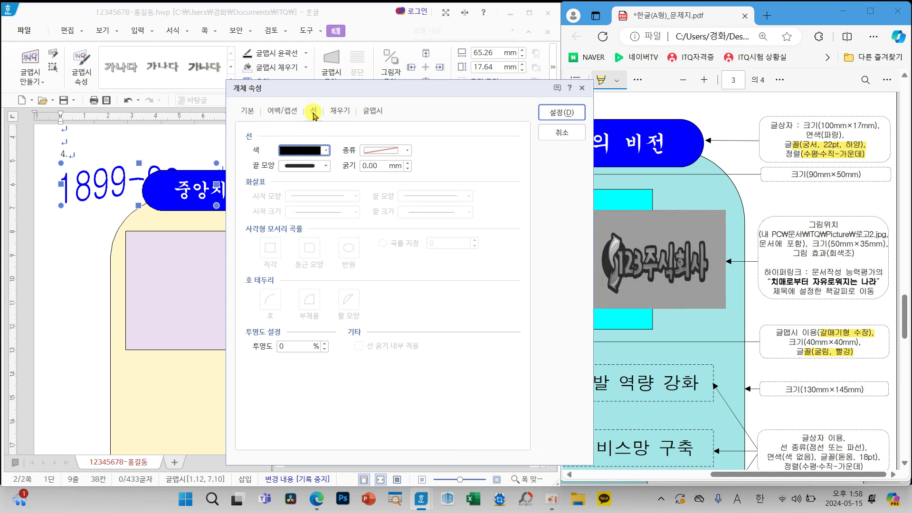
pyautogui.click(342, 112)
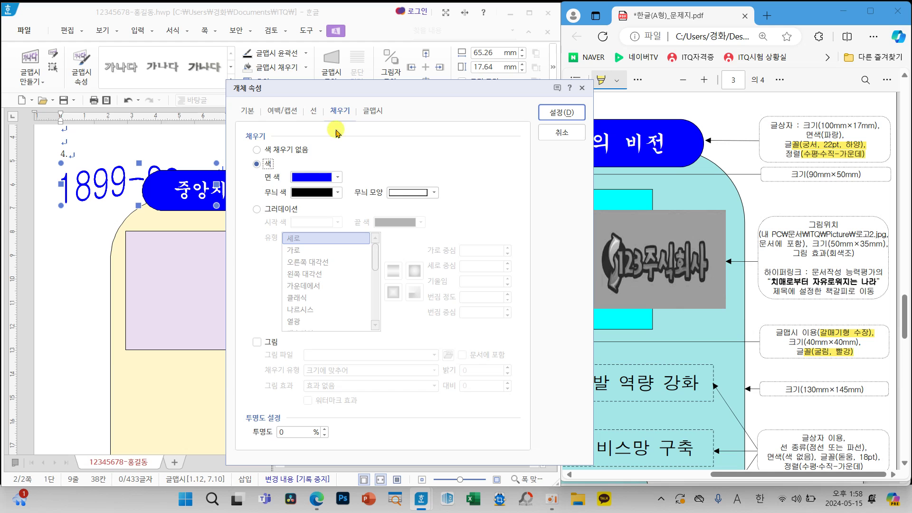
pyautogui.click(336, 177)
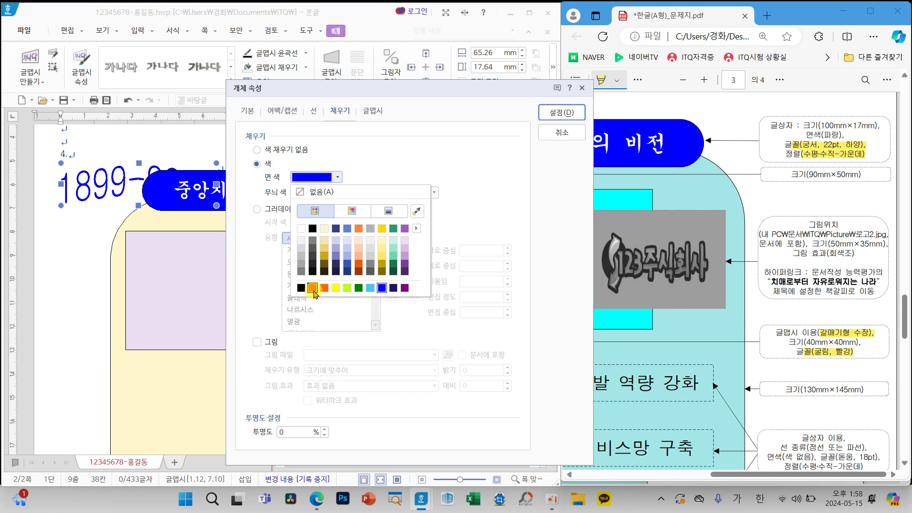
pyautogui.click(313, 288)
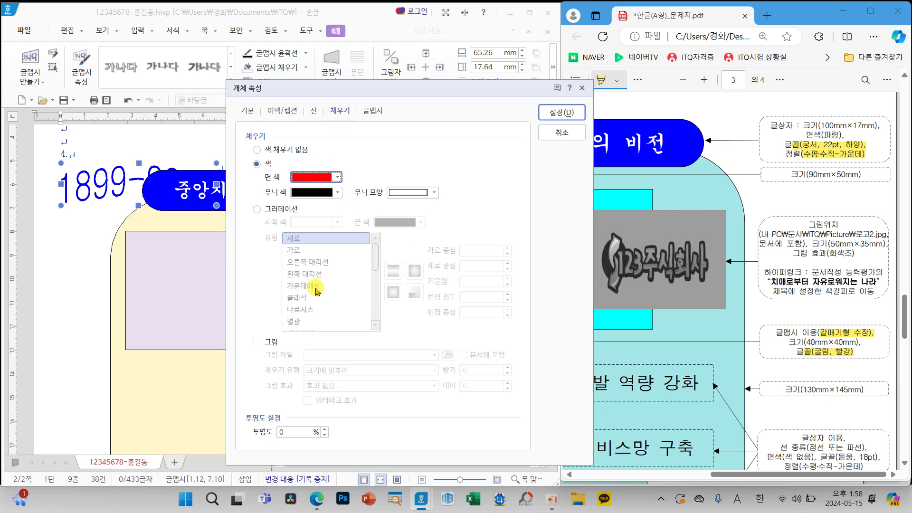
pyautogui.click(550, 113)
# Position the WordArt in the left half of the light purple rectangle, matching its placement in the reference drawing.
pyautogui.moveTo(109, 204); pyautogui.dragTo(199, 284)
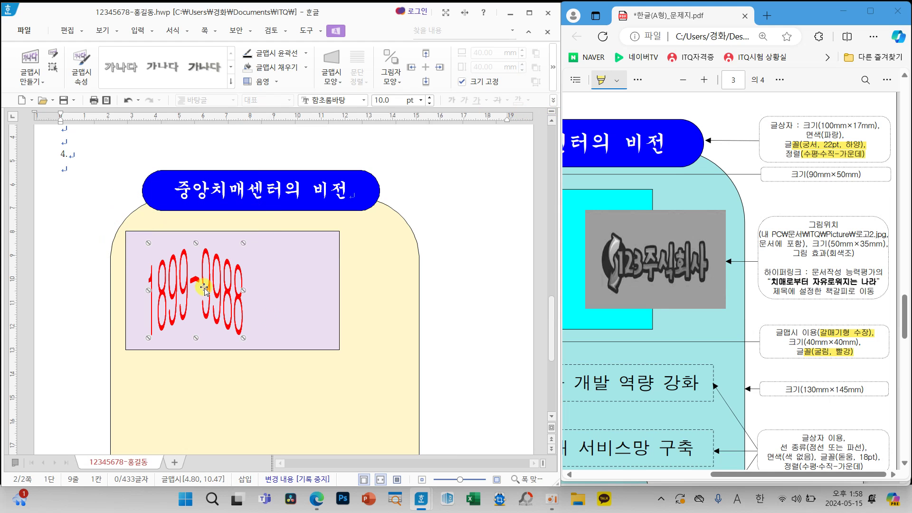
pyautogui.click(720, 475)
pyautogui.moveTo(720, 475); pyautogui.dragTo(628, 475)
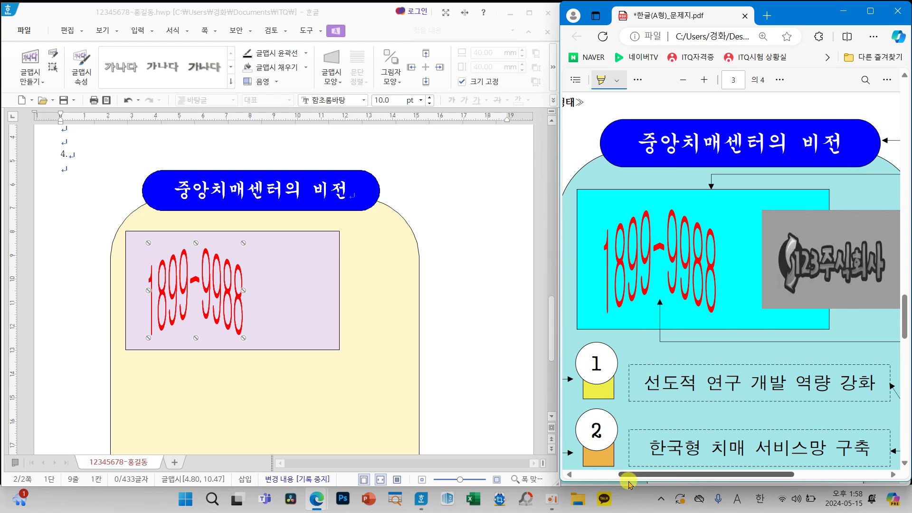
pyautogui.click(191, 285)
pyautogui.moveTo(192, 285); pyautogui.dragTo(189, 282)
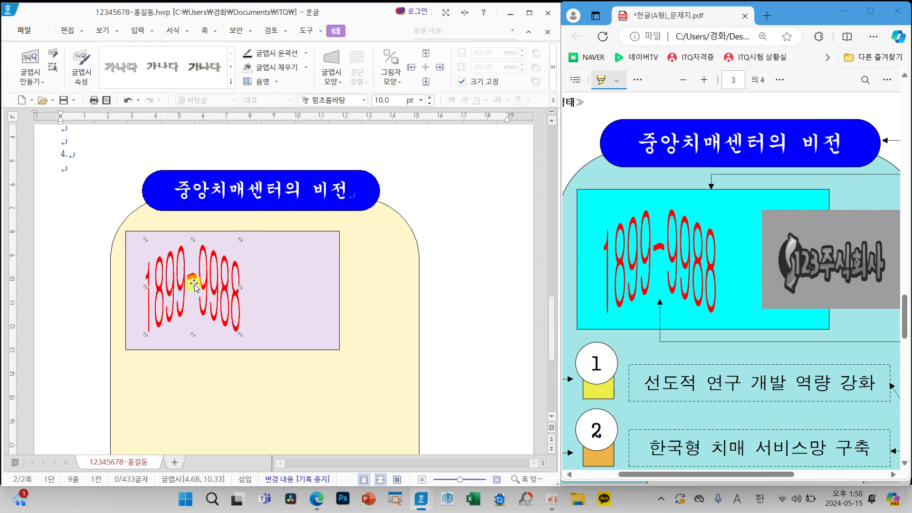
pyautogui.click(465, 306)
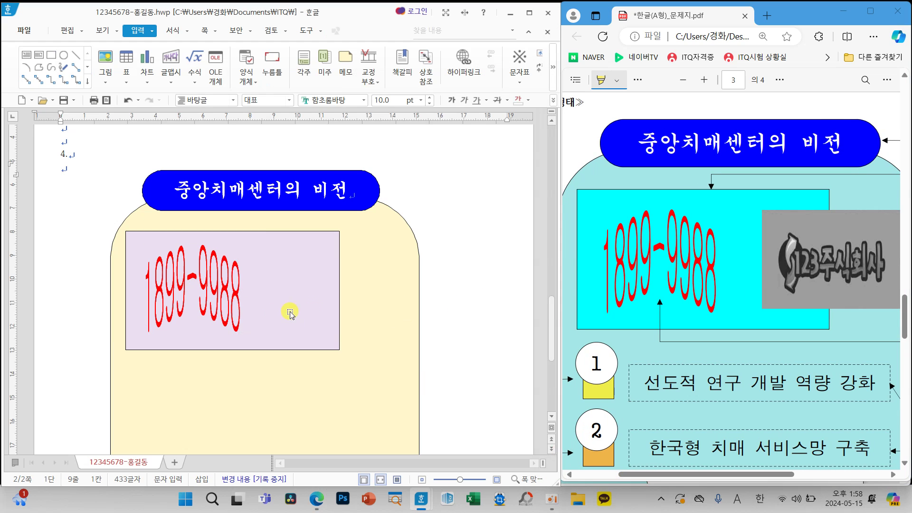
pyautogui.moveTo(207, 289); pyautogui.dragTo(209, 292)
pyautogui.click(475, 299)
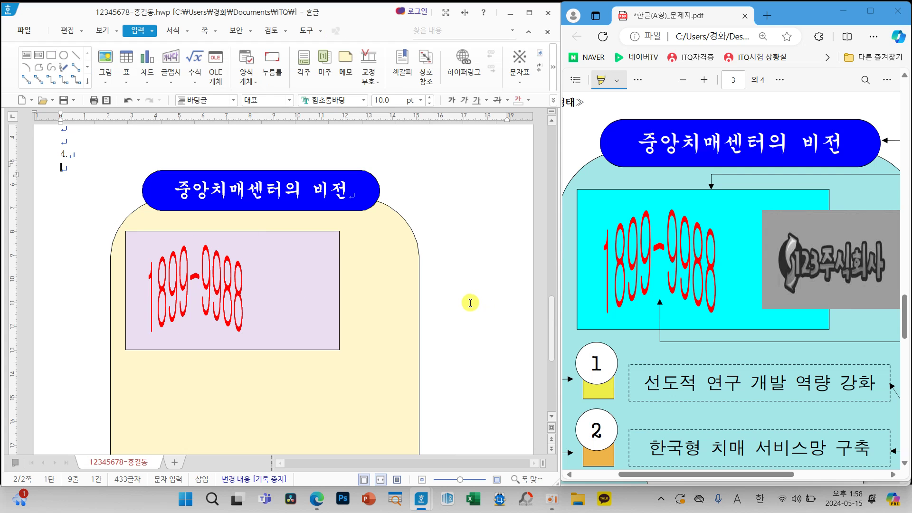
# Start inserting a picture and open the Picture folder inside the ITQ documents folder.
pyautogui.click(104, 62)
pyautogui.click(46, 160)
pyautogui.doubleClick(194, 175)
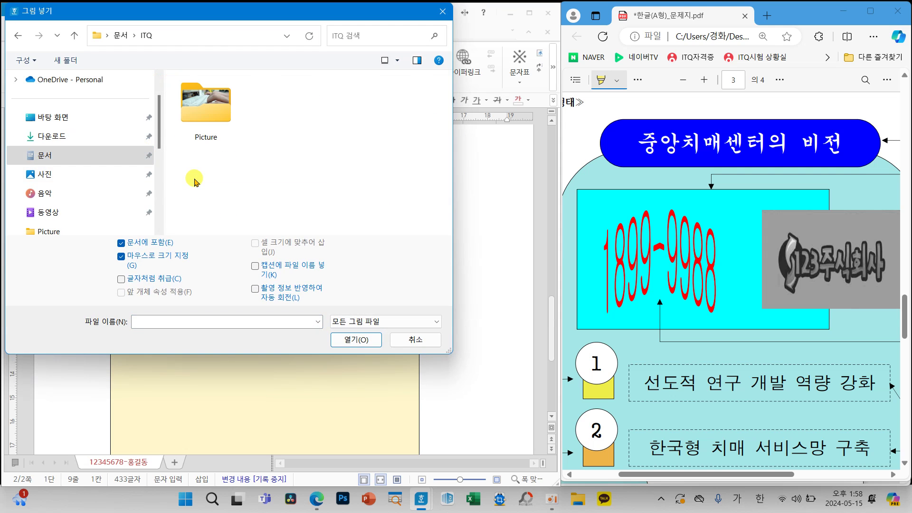
pyautogui.doubleClick(223, 136)
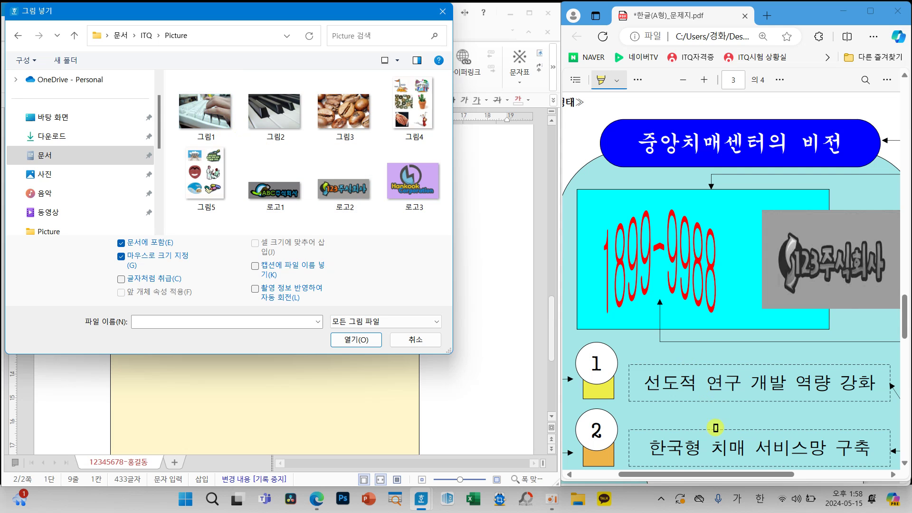
# Switch to the problem-sheet PDF in Edge and highlight the picture's file, embedding, size (50mm×35mm) and grayscale (회색조) requirements in yellow.
pyautogui.moveTo(712, 474); pyautogui.dragTo(808, 485)
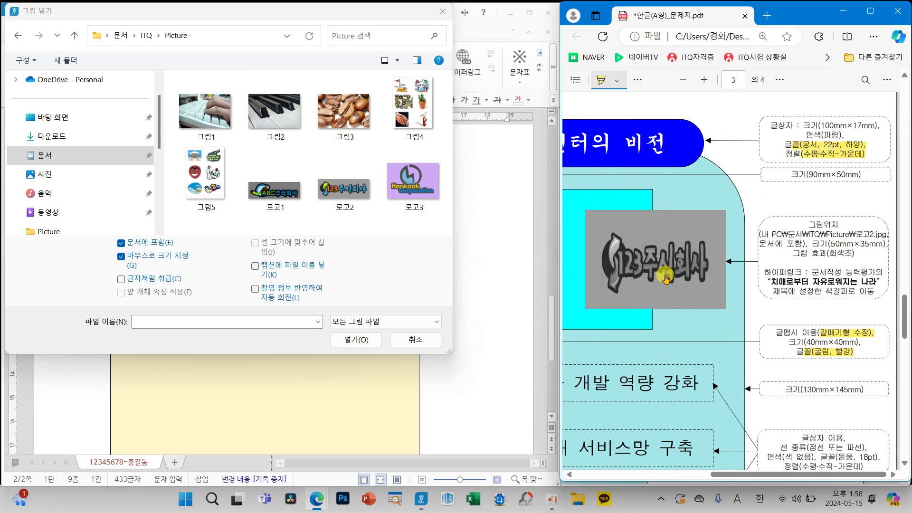
pyautogui.moveTo(855, 234); pyautogui.dragTo(857, 254)
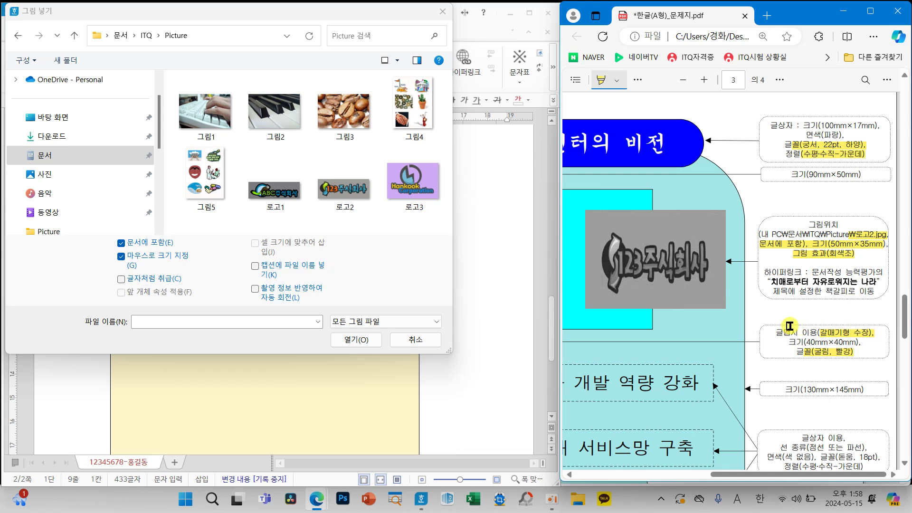
# Back in Hangul, insert the 로고2 picture embedded in the document, about 70 × 36 mm, beside the light purple rectangle.
pyautogui.click(342, 199)
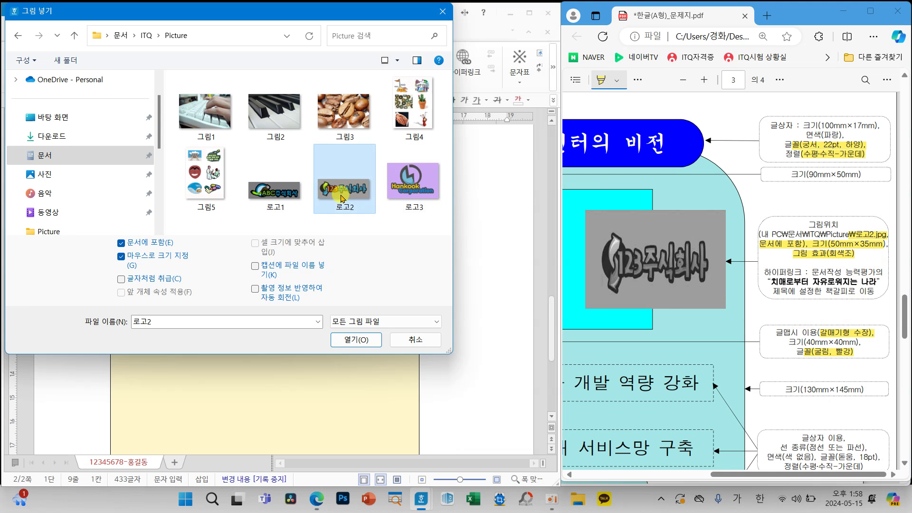
pyautogui.moveTo(98, 232); pyautogui.dragTo(194, 250)
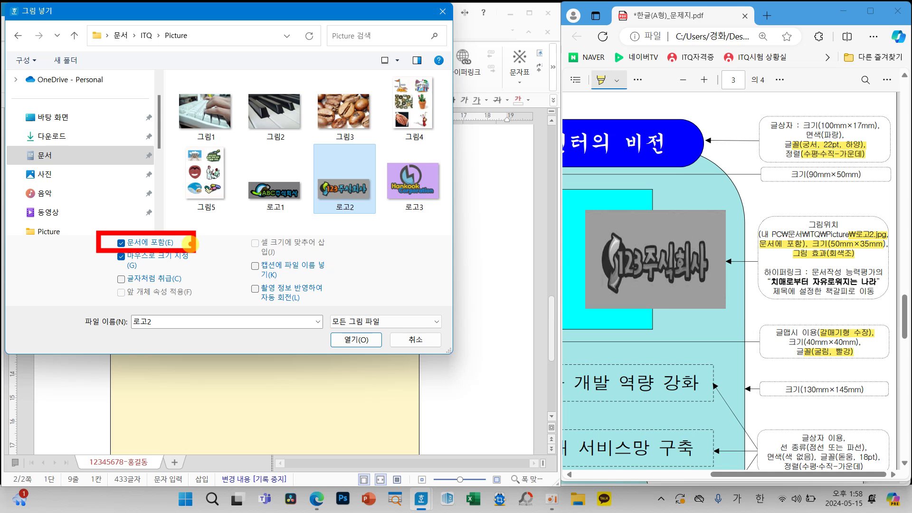
pyautogui.click(358, 340)
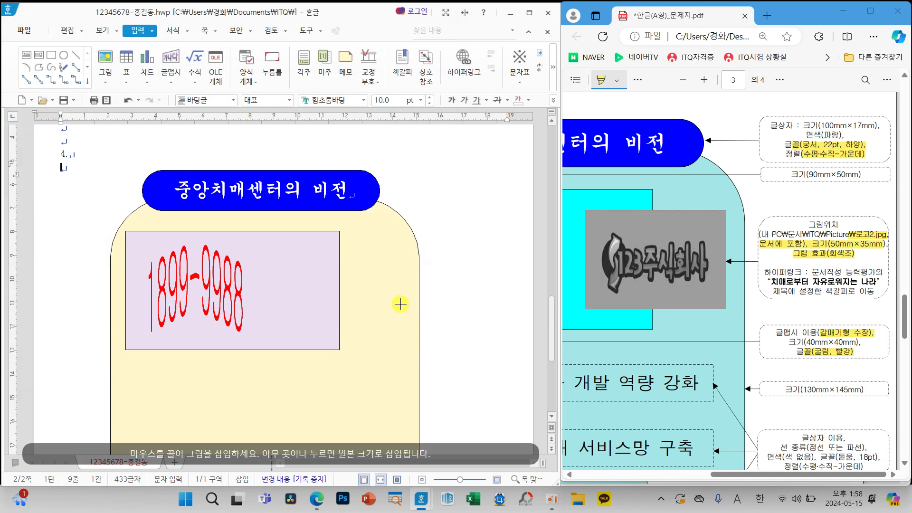
pyautogui.moveTo(368, 295); pyautogui.dragTo(533, 382)
pyautogui.moveTo(485, 352); pyautogui.dragTo(461, 312)
# Set the logo picture's size to 50 × 35 mm, fix its size, and place it in front of the text.
pyautogui.doubleClick(461, 312)
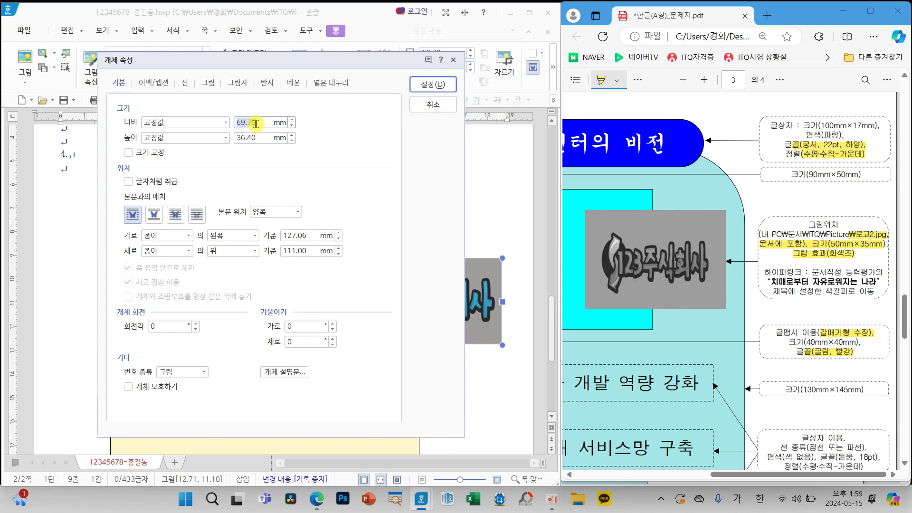
pyautogui.write('50')
pyautogui.click(259, 138)
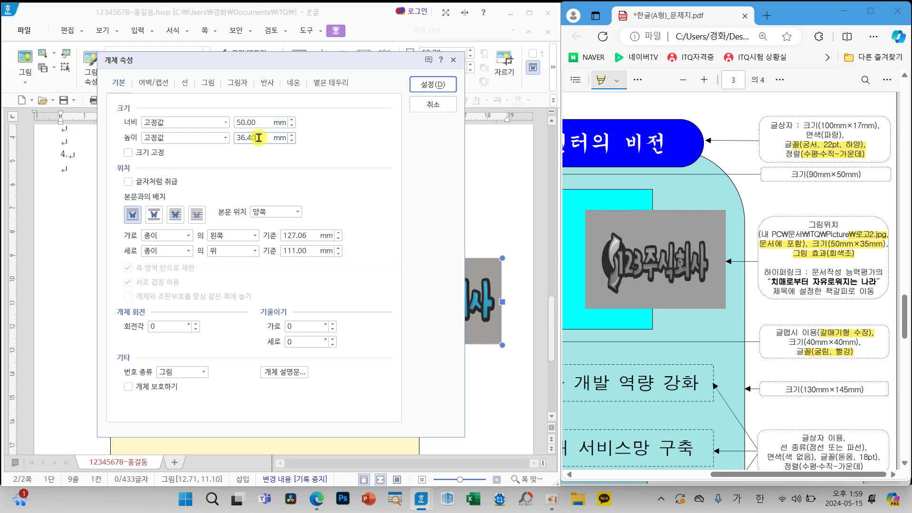
pyautogui.write('35')
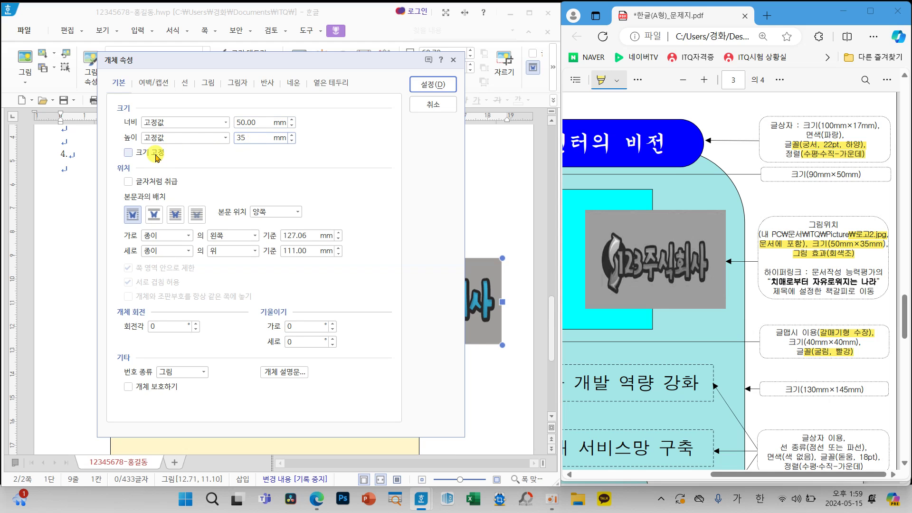
pyautogui.click(156, 156)
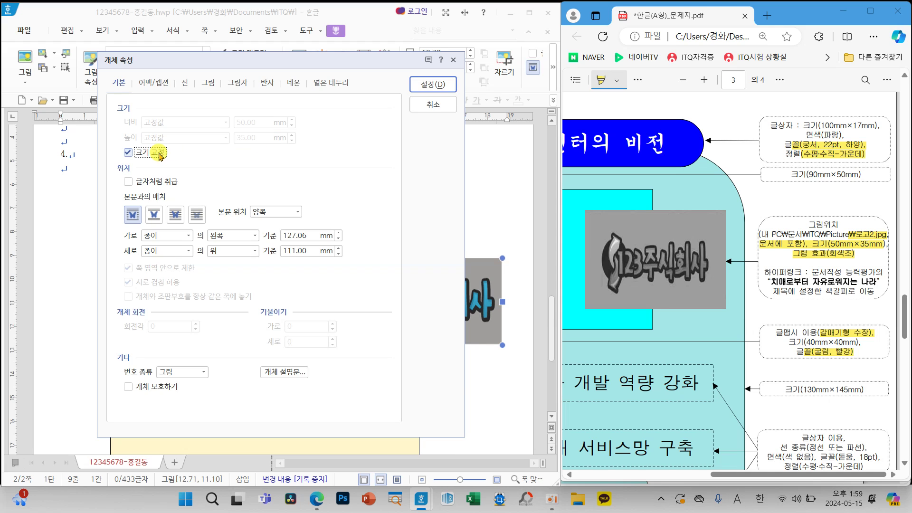
pyautogui.click(174, 215)
pyautogui.moveTo(171, 197)
pyautogui.mouseDown()
pyautogui.moveTo(183, 227)
pyautogui.moveTo(162, 199)
pyautogui.moveTo(181, 232)
pyautogui.mouseUp()
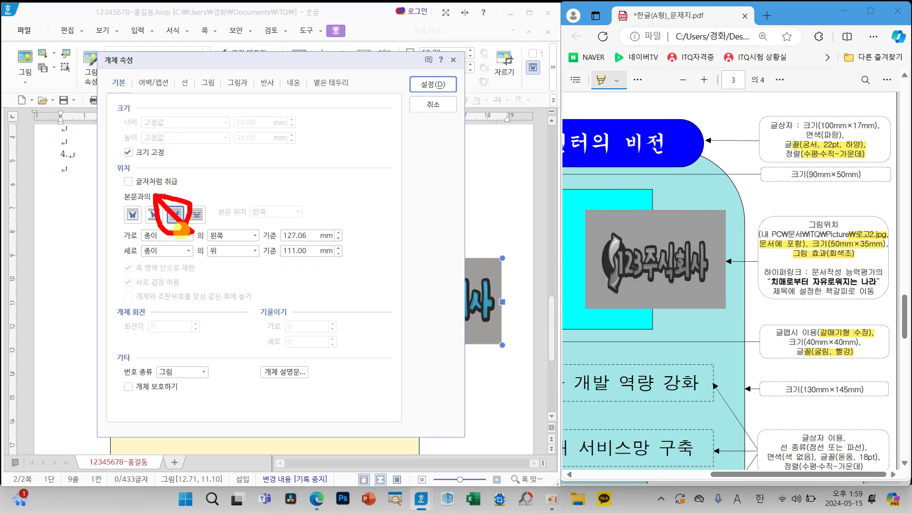
pyautogui.moveTo(159, 197); pyautogui.dragTo(193, 230)
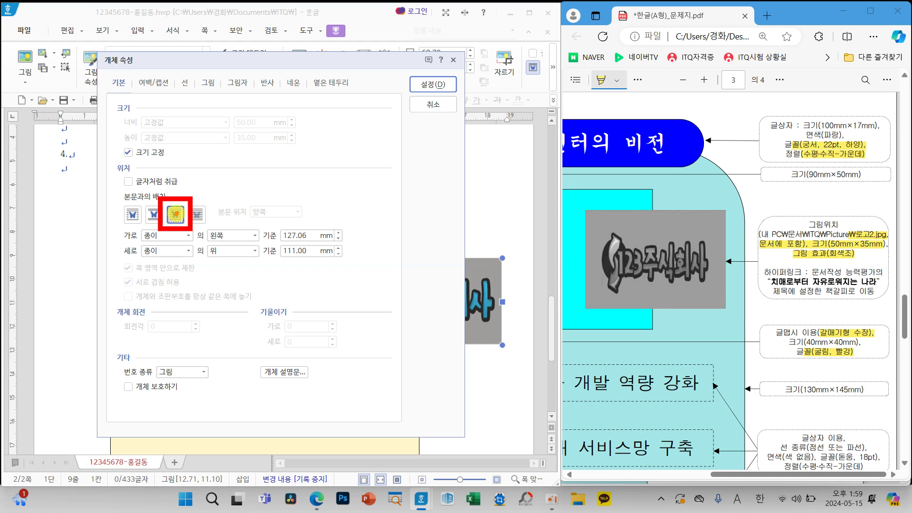
# Apply the grayscale effect (회색조) to the logo picture and position it overlapping the light purple rectangle's right edge.
pyautogui.click(209, 86)
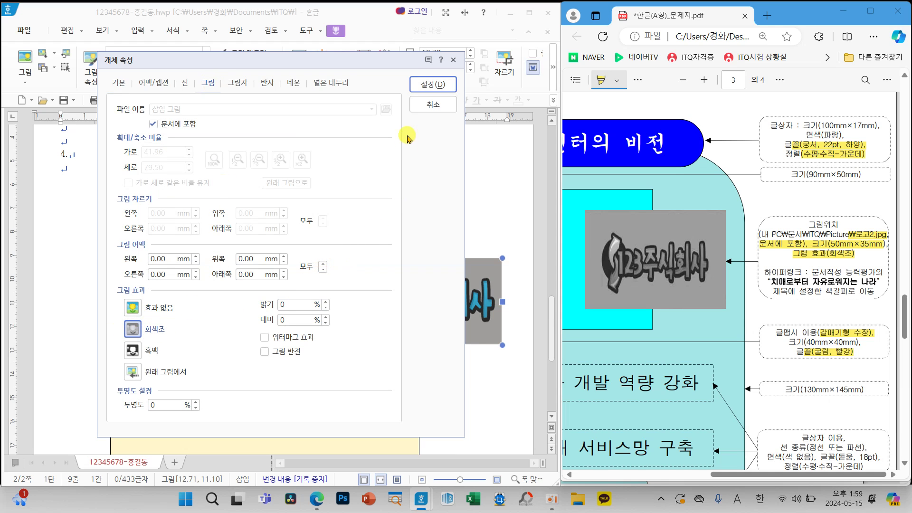
pyautogui.click(419, 88)
pyautogui.moveTo(421, 305); pyautogui.dragTo(357, 280)
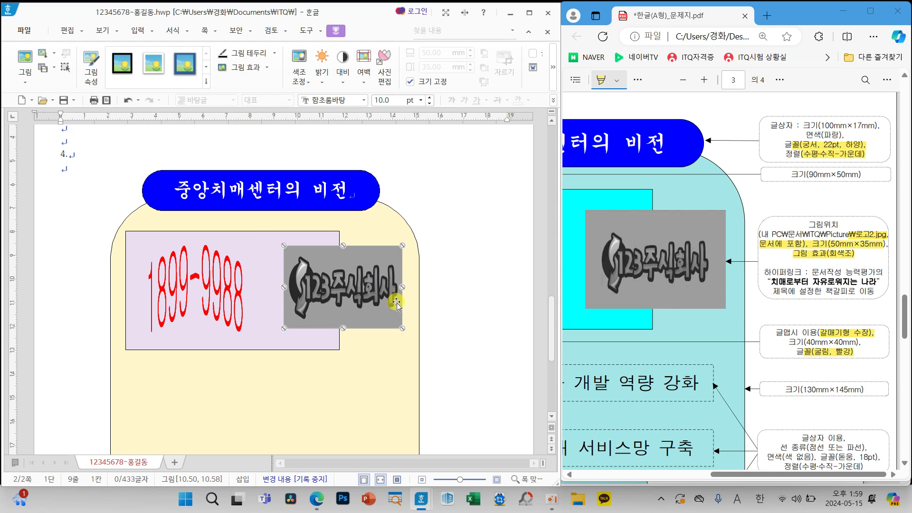
pyautogui.click(481, 332)
# Draw a rectangle about 19 × 30 mm on the blank page area beside the cream rounded shape.
pyautogui.scroll(-2, 481, 333)
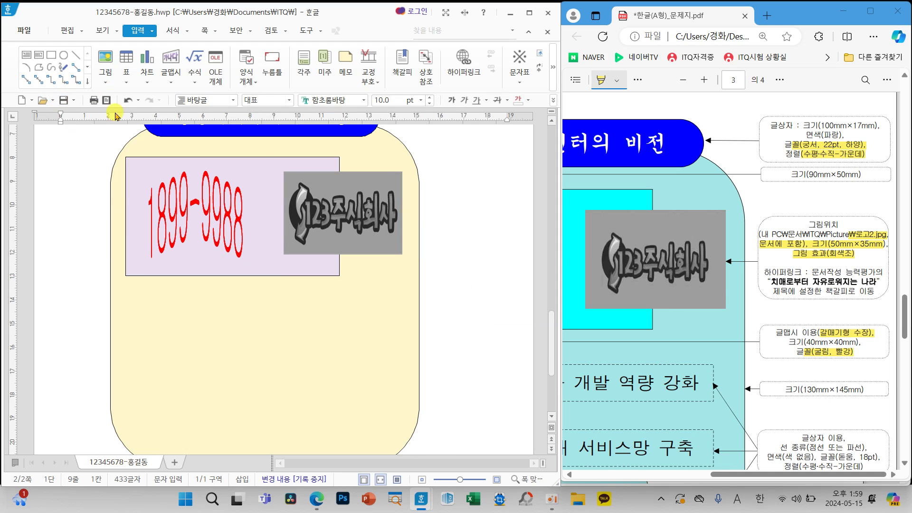
pyautogui.moveTo(722, 474); pyautogui.dragTo(597, 480)
pyautogui.scroll(-4, 717, 373)
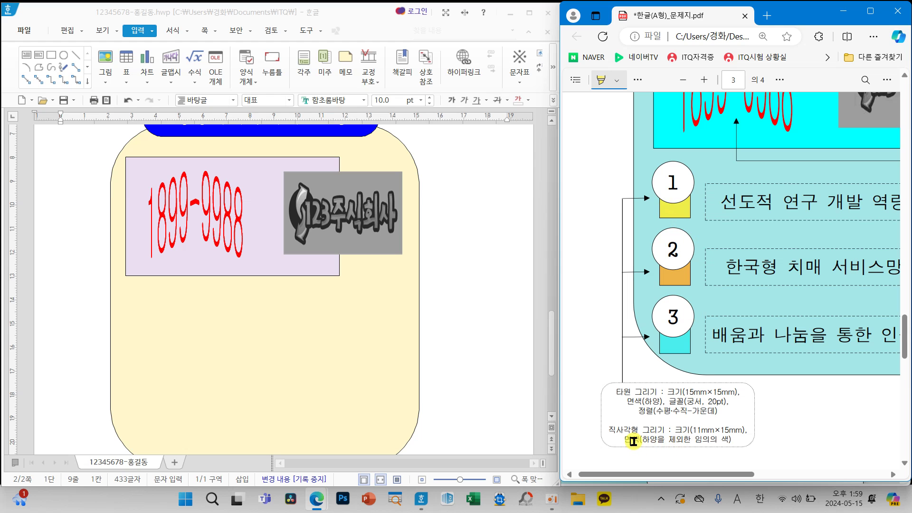
pyautogui.click(473, 334)
pyautogui.scroll(-3, 470, 341)
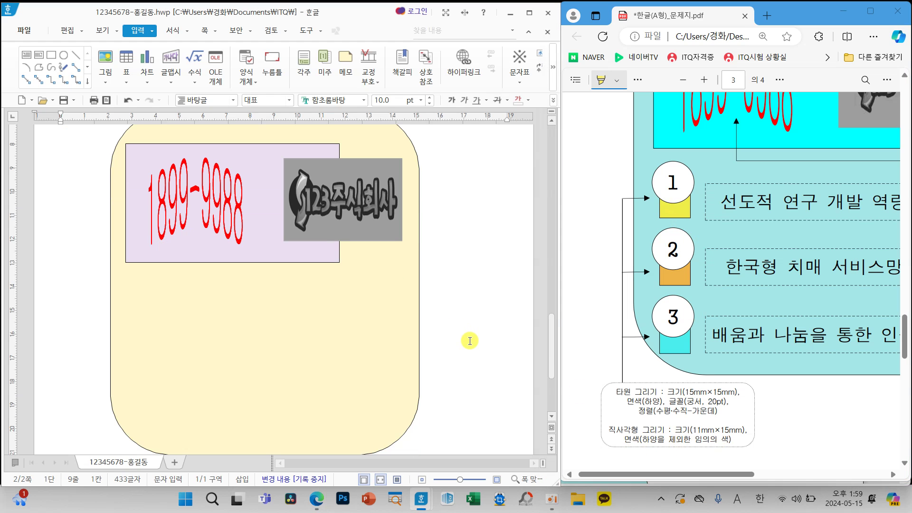
pyautogui.click(52, 55)
pyautogui.moveTo(438, 292); pyautogui.dragTo(483, 364)
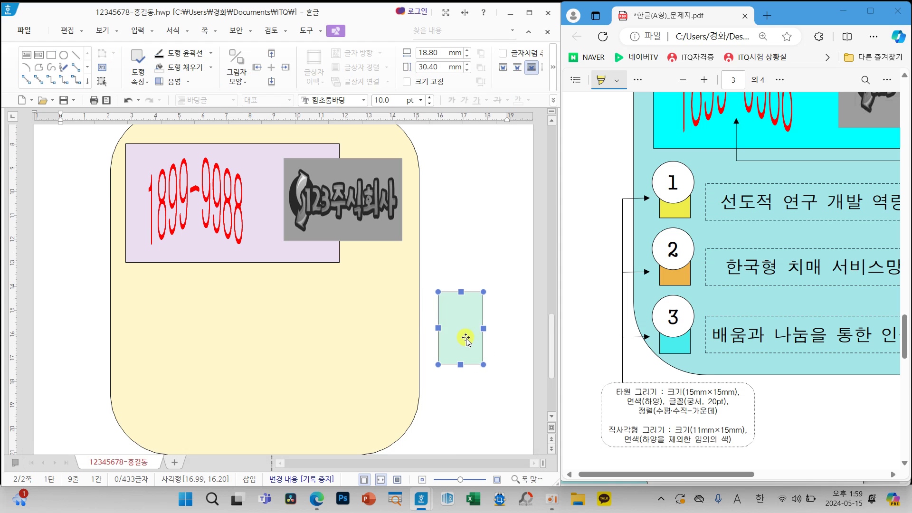
# Highlight the rectangle's 크기(11mm×15mm) requirement in the PDF, then set the drawn rectangle to 11 × 15 mm and fix its size.
pyautogui.doubleClick(466, 338)
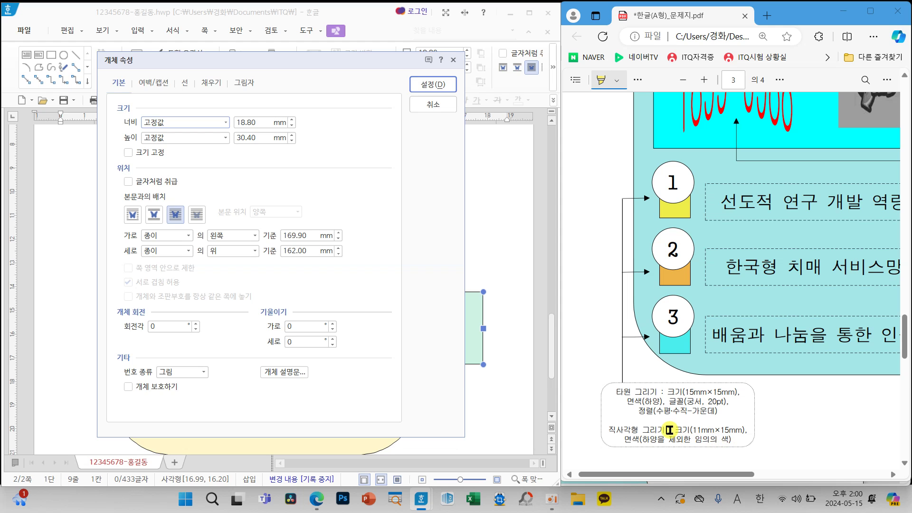
pyautogui.moveTo(674, 431); pyautogui.dragTo(745, 430)
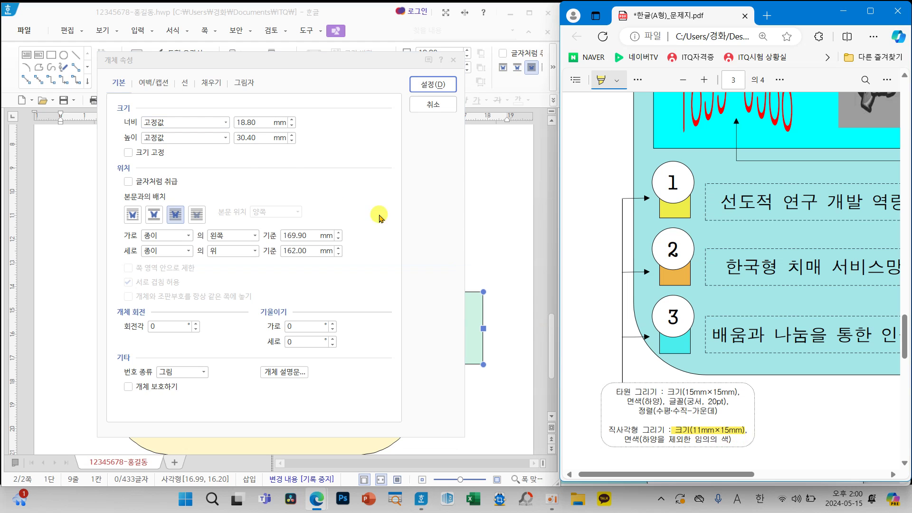
pyautogui.doubleClick(256, 123)
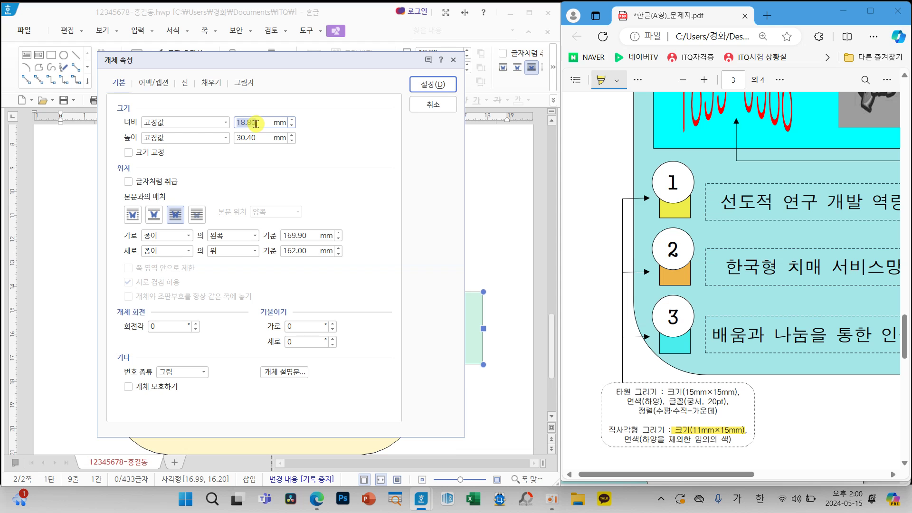
pyautogui.doubleClick(264, 137)
pyautogui.write('15')
pyautogui.click(127, 152)
# Keep the small rectangle's square corners and fill it with dark gold.
pyautogui.click(184, 83)
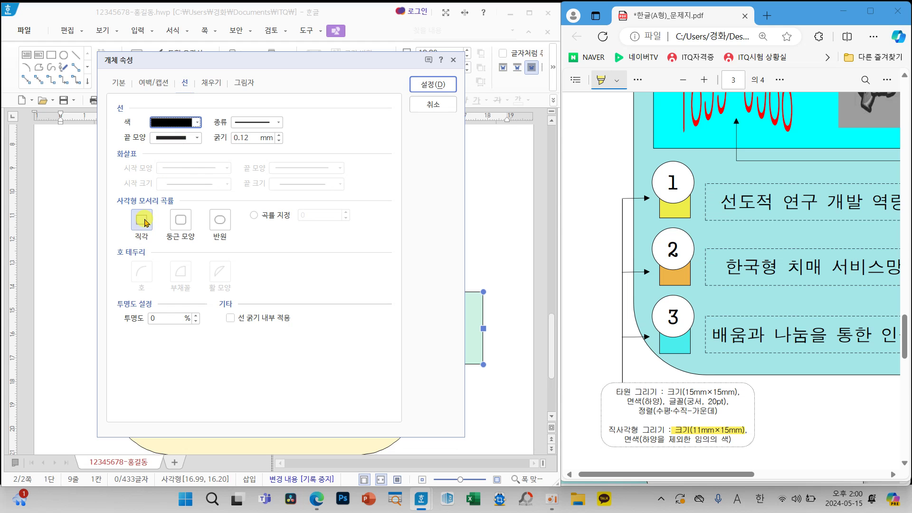
pyautogui.click(211, 83)
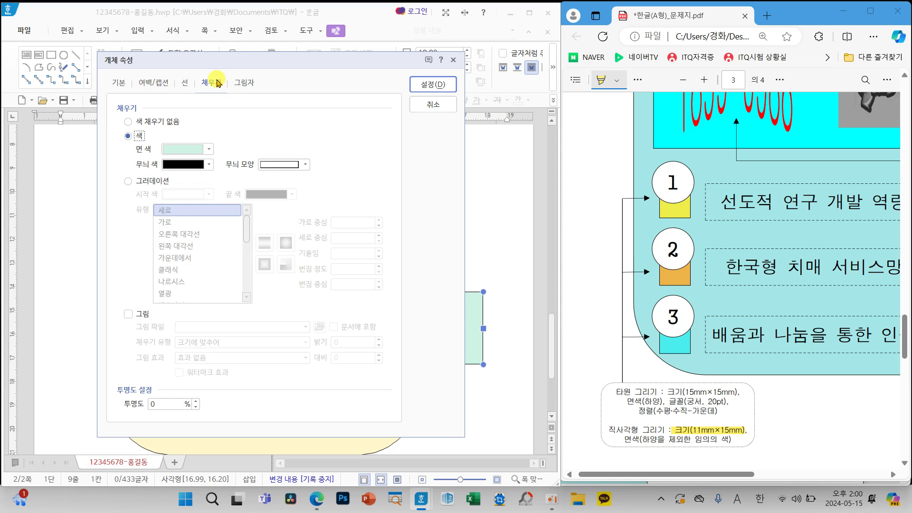
pyautogui.click(208, 148)
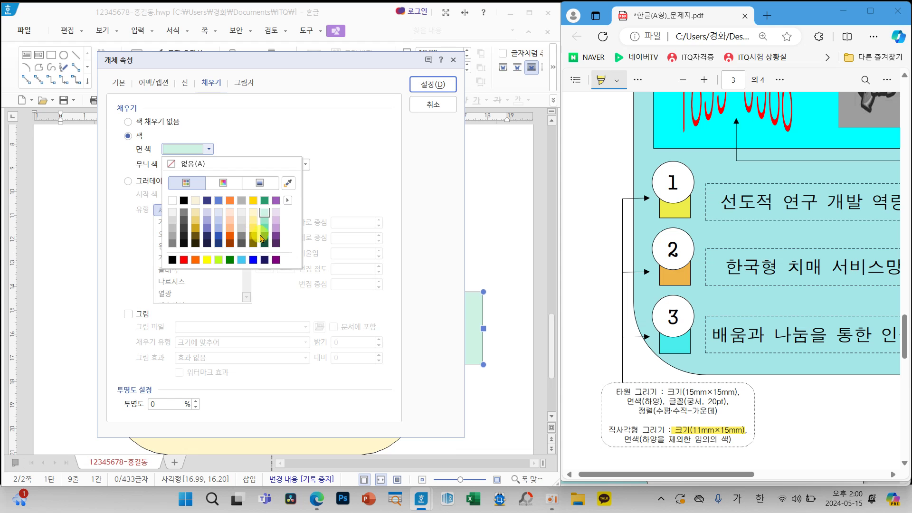
pyautogui.click(195, 228)
pyautogui.click(433, 85)
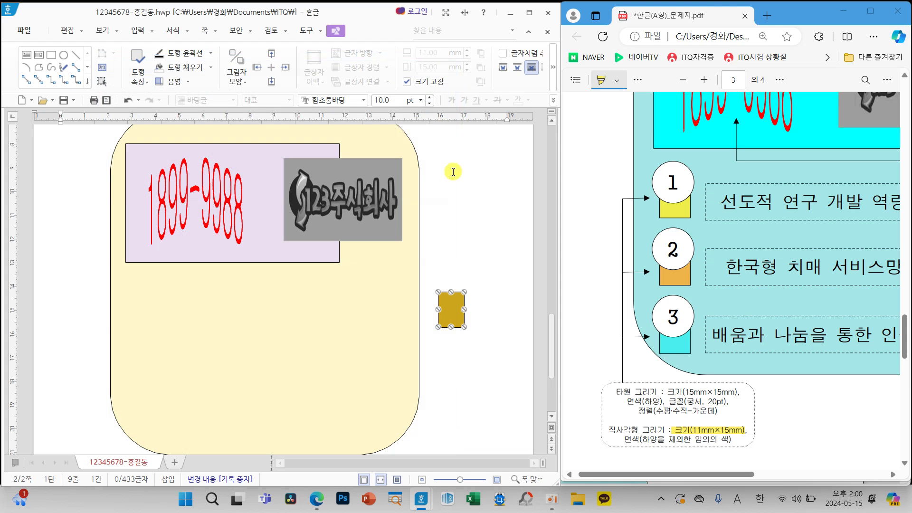
# Move the gold rectangle into the cream shape below the light purple rectangle and arrange it with two copies in an evenly spaced column.
pyautogui.moveTo(454, 309); pyautogui.dragTo(149, 314)
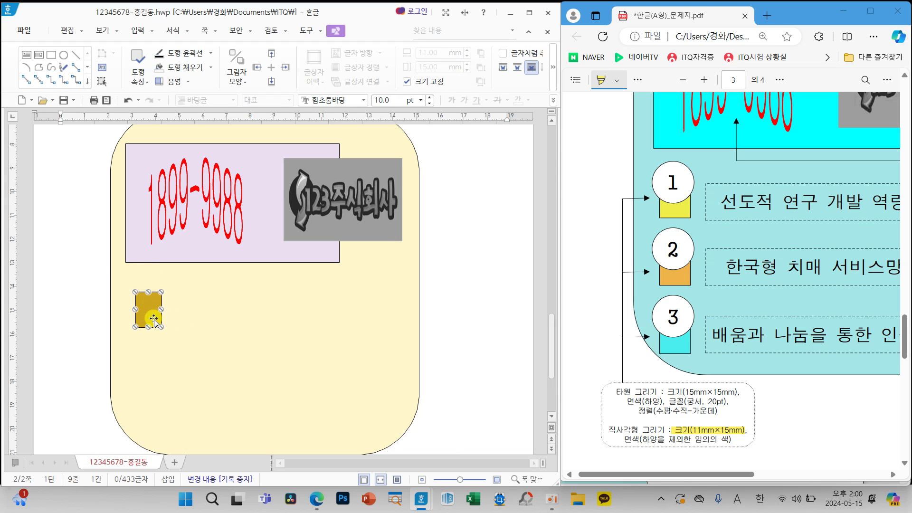
pyautogui.moveTo(153, 318); pyautogui.dragTo(152, 370)
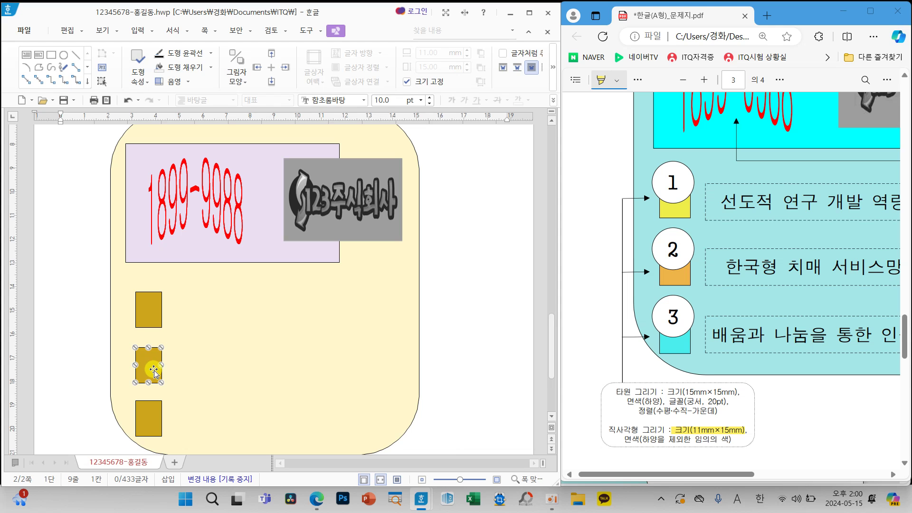
pyautogui.moveTo(153, 372); pyautogui.dragTo(152, 321)
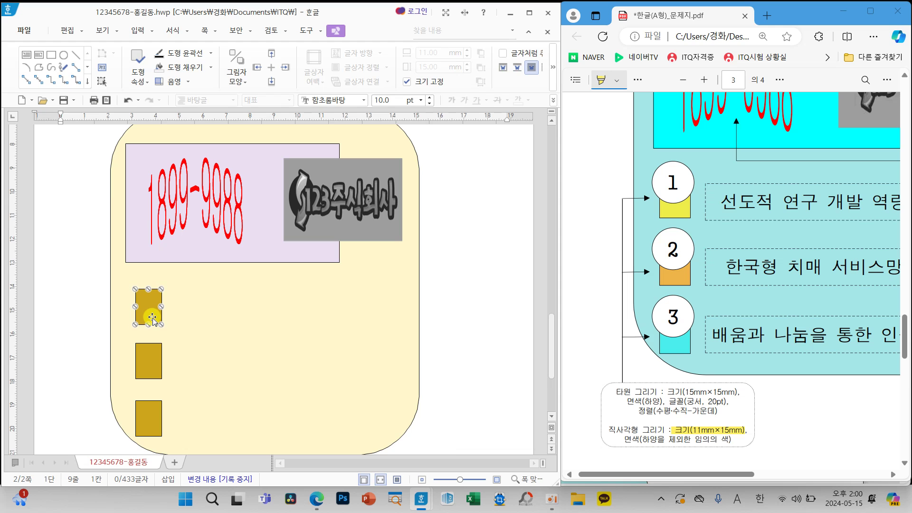
# Fill the middle small rectangle of the column with light green.
pyautogui.doubleClick(149, 364)
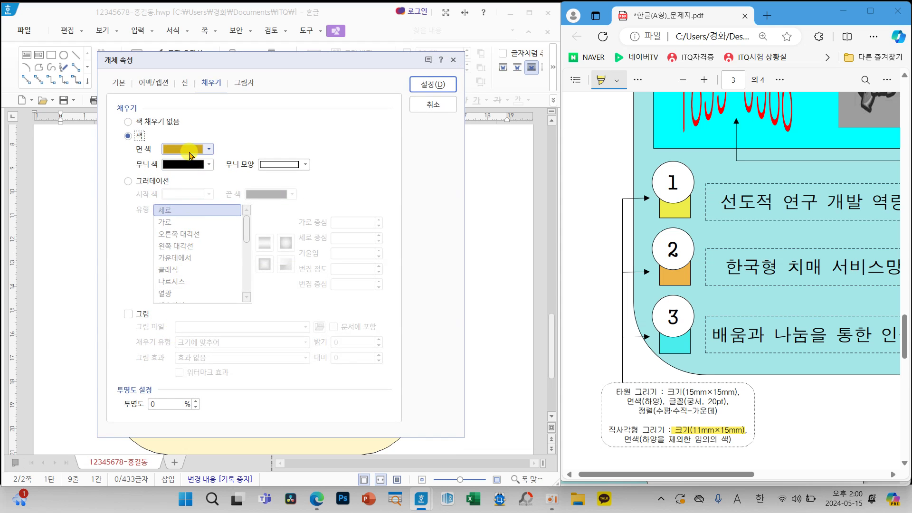
pyautogui.click(184, 149)
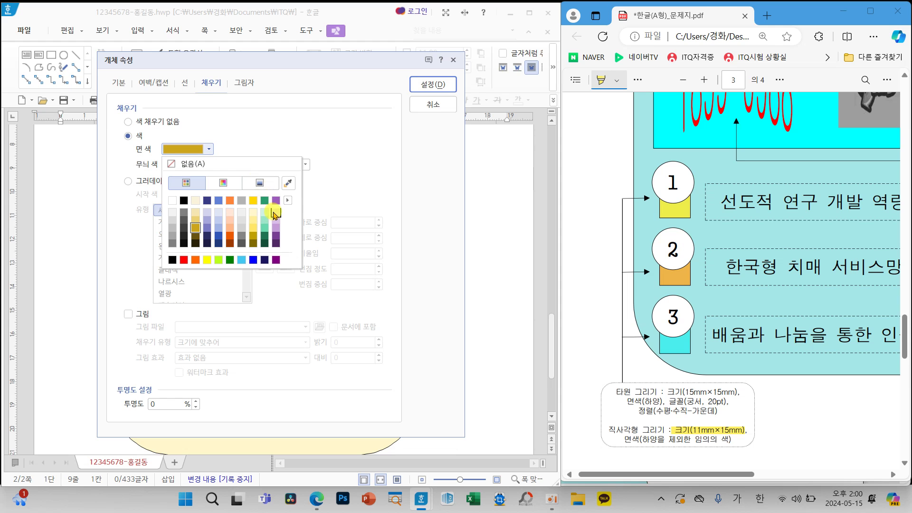
pyautogui.click(264, 211)
pyautogui.click(430, 85)
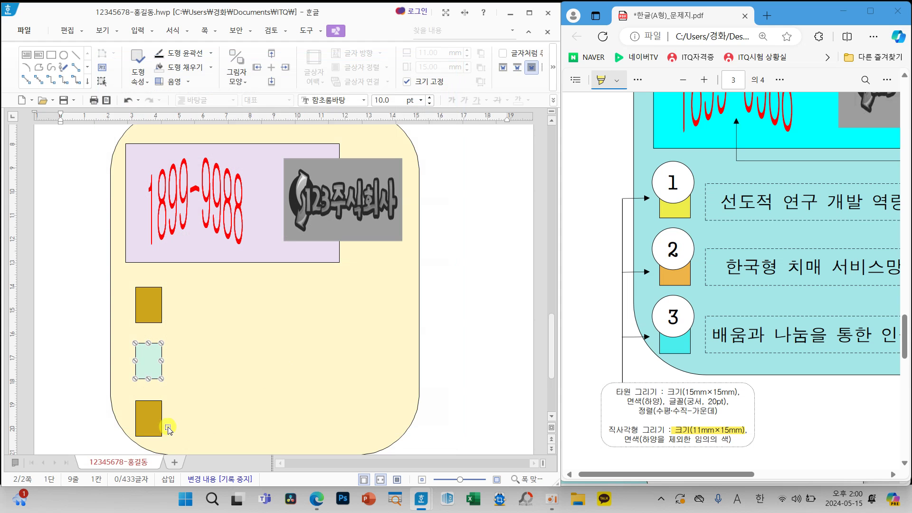
# Fill the lowest small rectangle of the column with light orange.
pyautogui.doubleClick(145, 421)
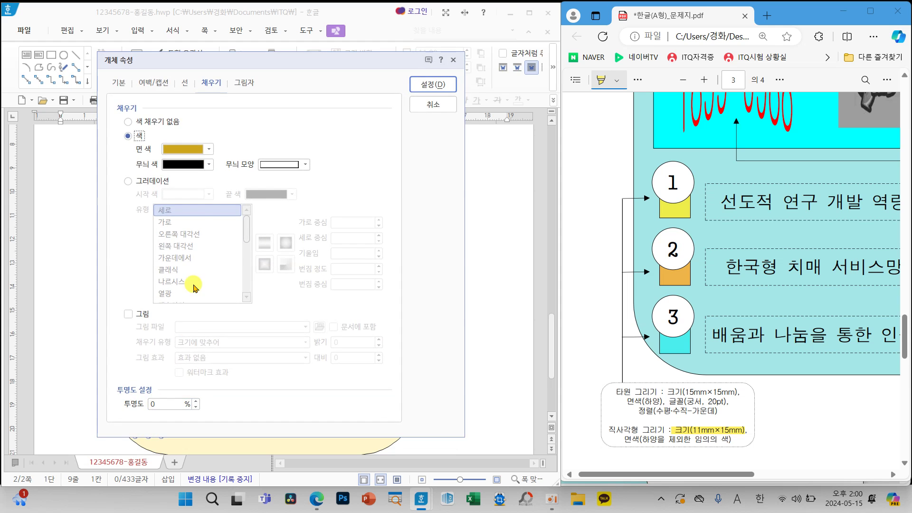
pyautogui.click(188, 151)
pyautogui.click(230, 220)
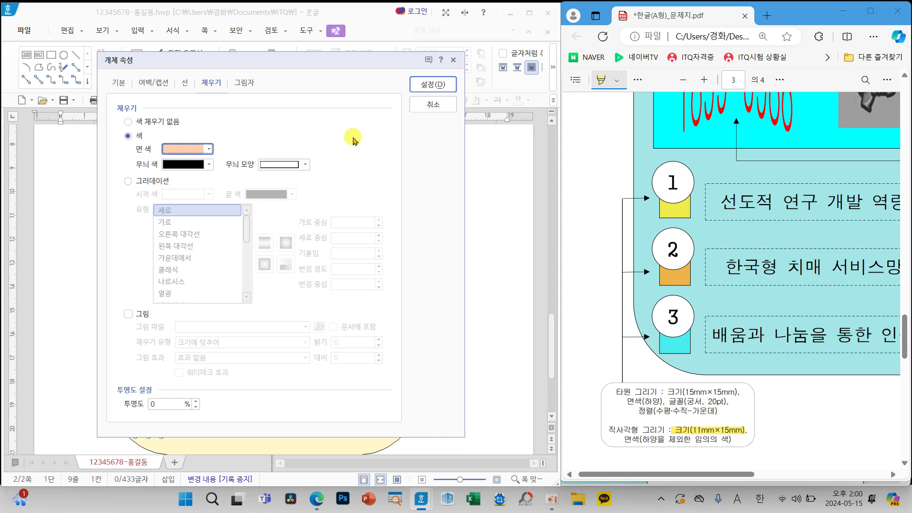
pyautogui.click(430, 85)
pyautogui.scroll(2, 343, 373)
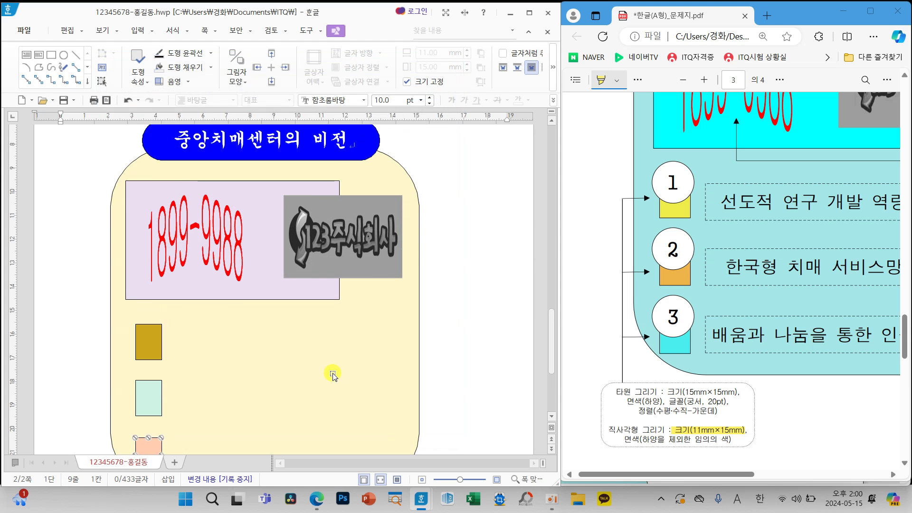
pyautogui.scroll(-2, 331, 377)
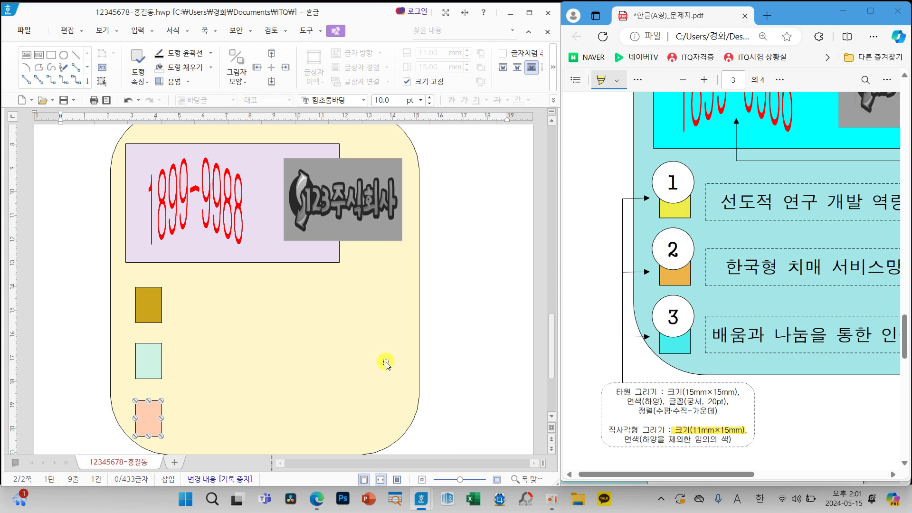
# Draw an ellipse about 27 × 24 mm on the blank page area beside the cream rounded shape.
pyautogui.click(477, 391)
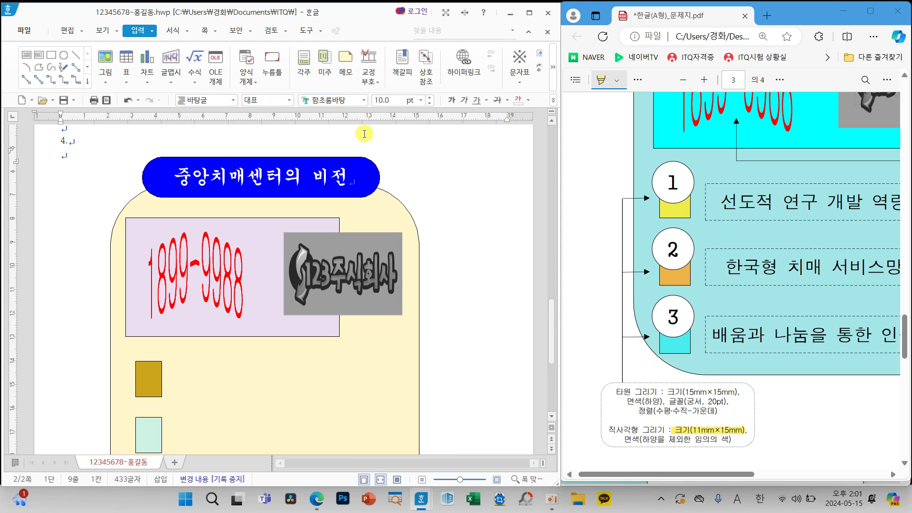
pyautogui.click(64, 55)
pyautogui.moveTo(430, 366); pyautogui.dragTo(496, 423)
pyautogui.scroll(-3, 516, 407)
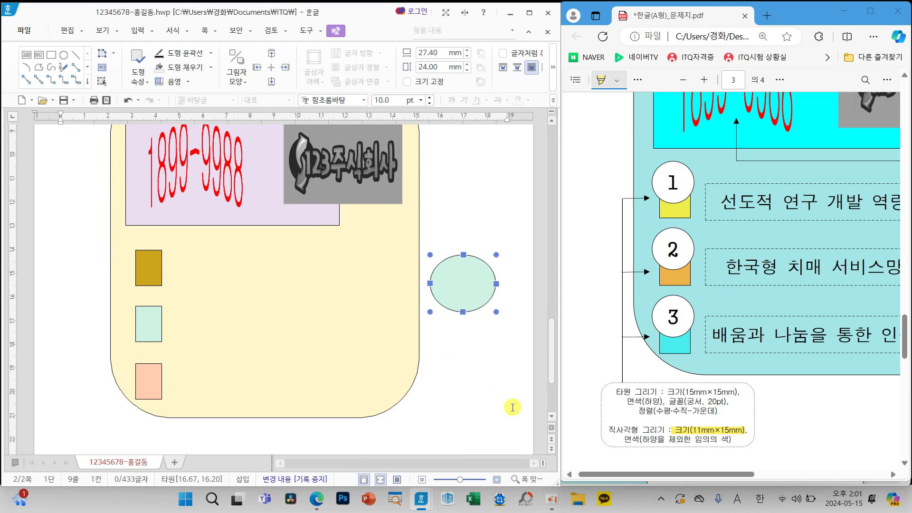
# Highlight the ellipse's 크기(15mm×15mm) requirement in the PDF, then set the drawn ellipse to 15 × 15 mm and fix its size.
pyautogui.doubleClick(462, 285)
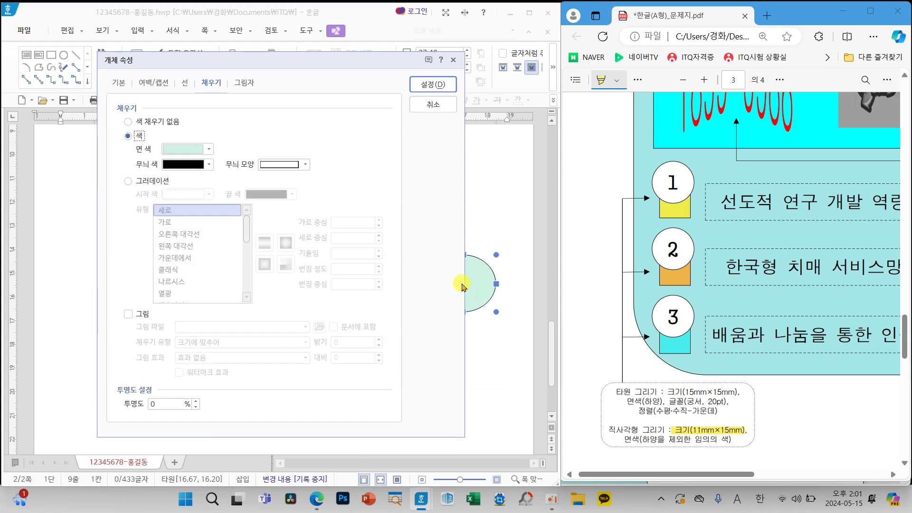
pyautogui.click(119, 82)
pyautogui.doubleClick(252, 123)
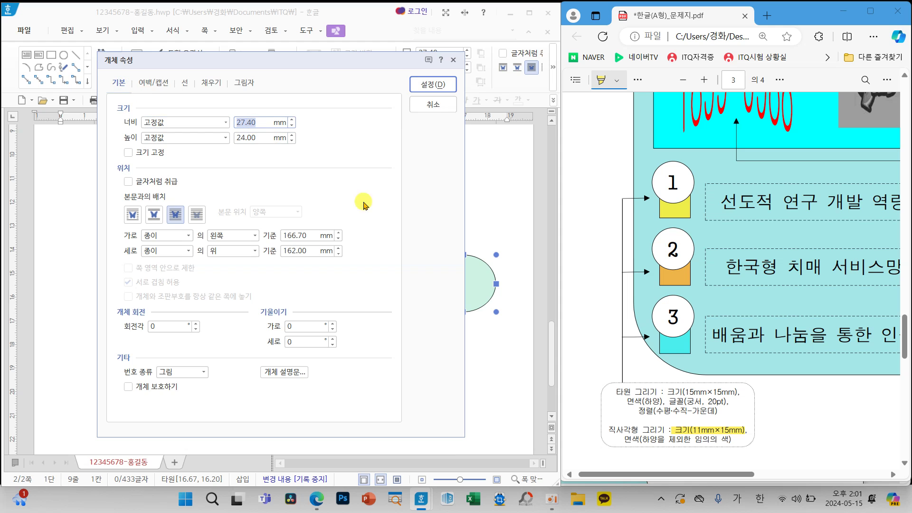
pyautogui.moveTo(671, 391); pyautogui.dragTo(740, 392)
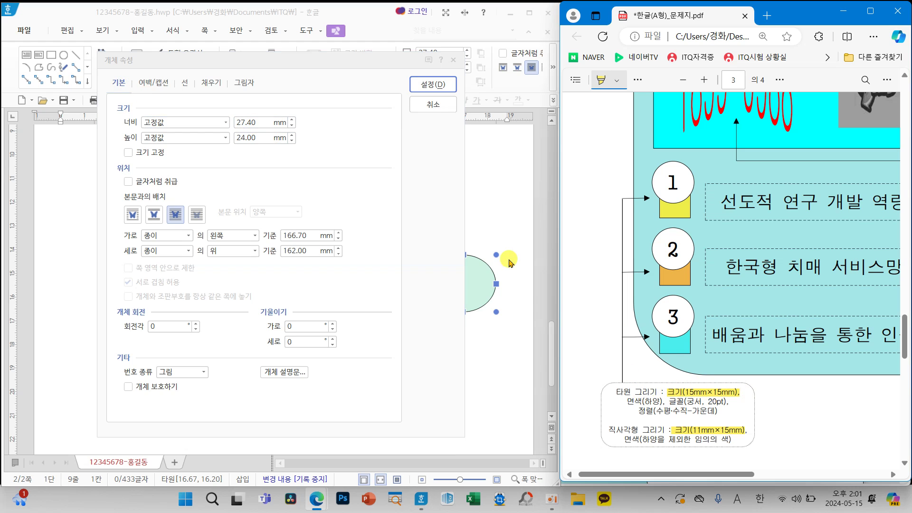
pyautogui.click(257, 124)
pyautogui.write('1')
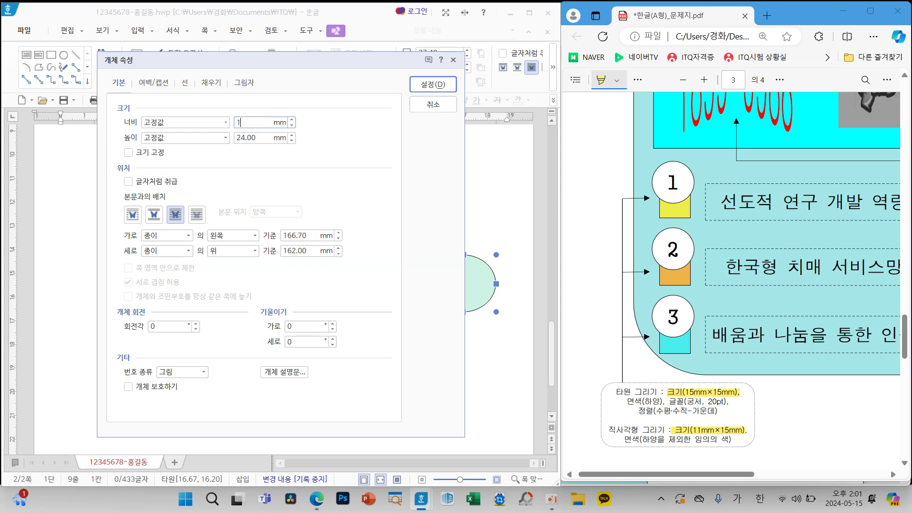
pyautogui.press('Tab')
pyautogui.write('15')
pyautogui.press('Tab')
# Highlight the 면색(하양) requirement in the PDF and fill the circle with white.
pyautogui.click(189, 85)
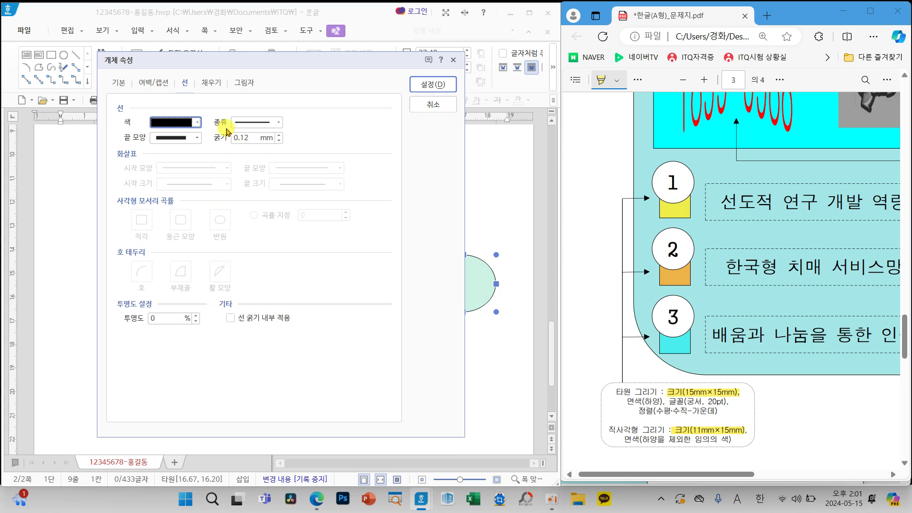
pyautogui.click(213, 83)
pyautogui.moveTo(621, 404); pyautogui.dragTo(666, 401)
pyautogui.click(186, 150)
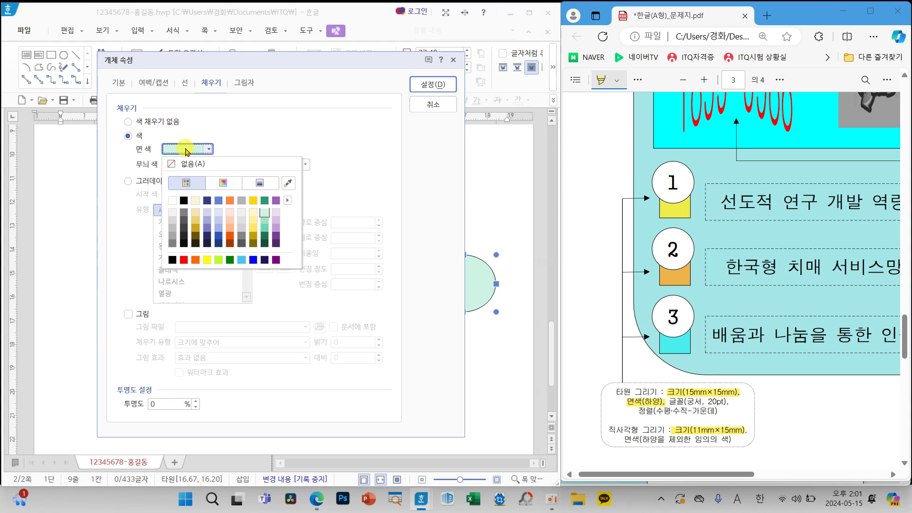
pyautogui.click(172, 200)
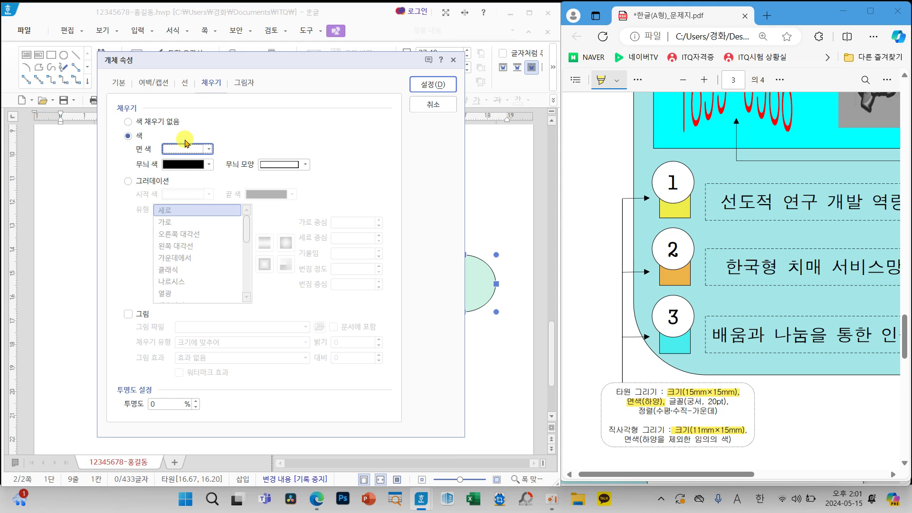
pyautogui.click(425, 87)
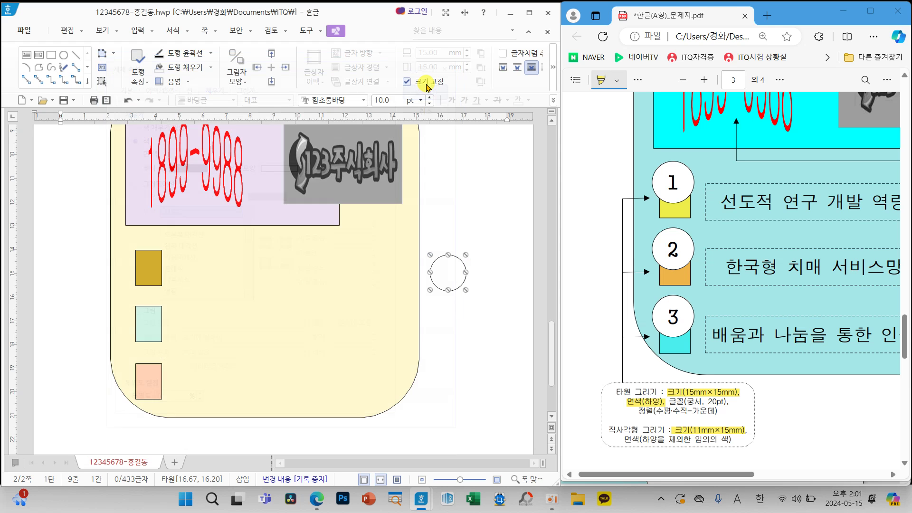
# Make the white circle hold text, with the font set to 궁서, 20 pt, and centred alignment.
pyautogui.rightClick(450, 274)
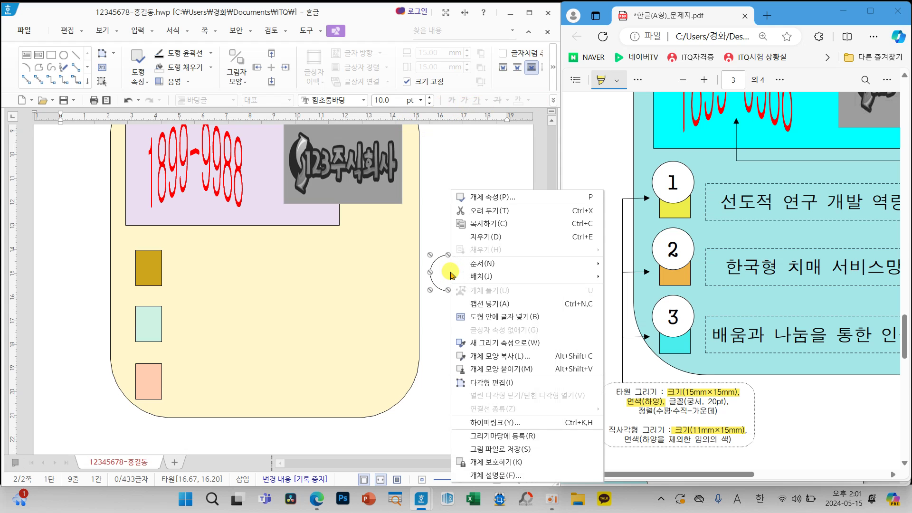
pyautogui.click(487, 317)
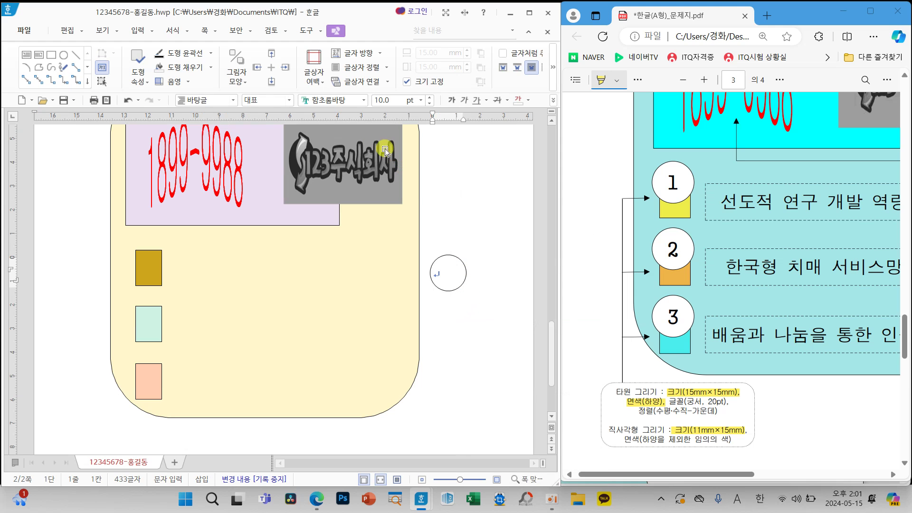
pyautogui.click(363, 99)
pyautogui.moveTo(523, 249); pyautogui.dragTo(520, 100)
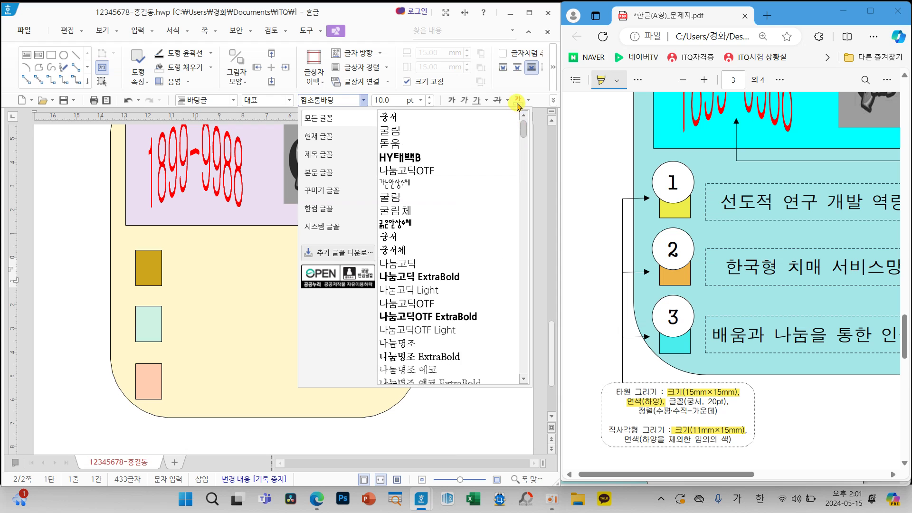
pyautogui.click(402, 119)
pyautogui.click(420, 100)
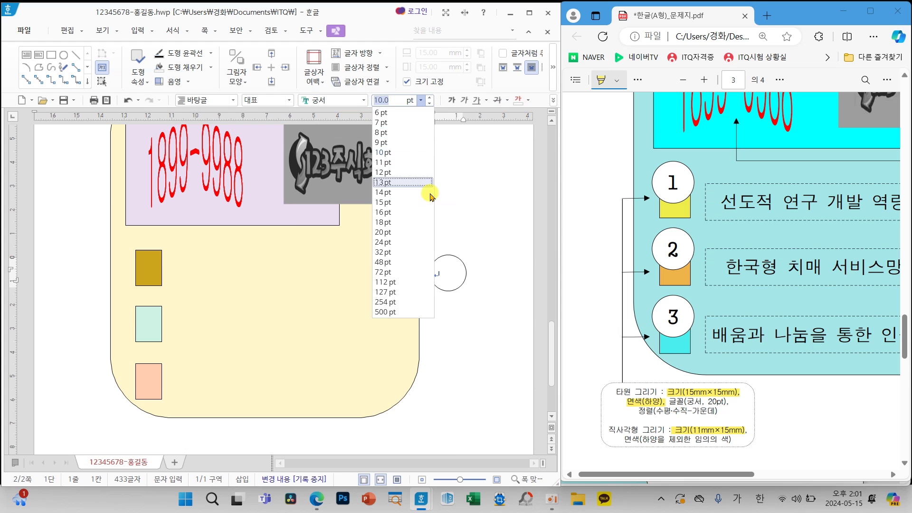
pyautogui.click(390, 233)
pyautogui.click(553, 100)
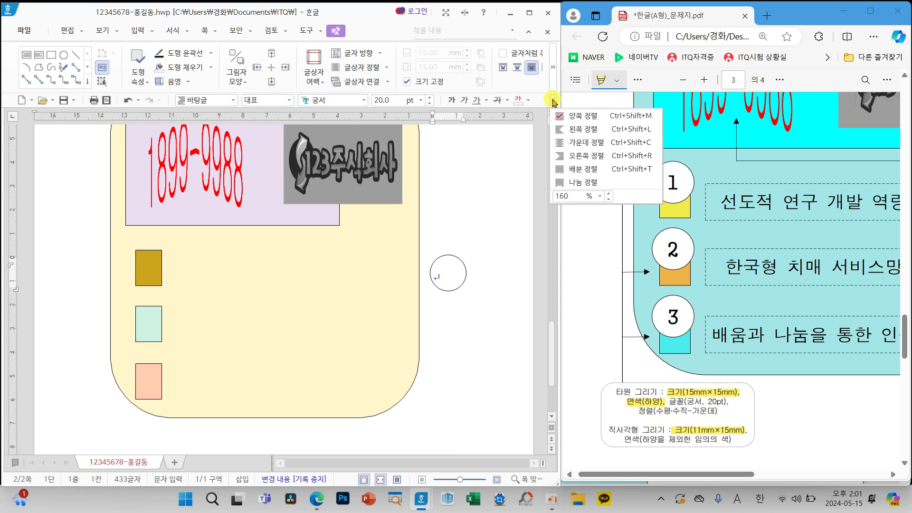
pyautogui.click(595, 142)
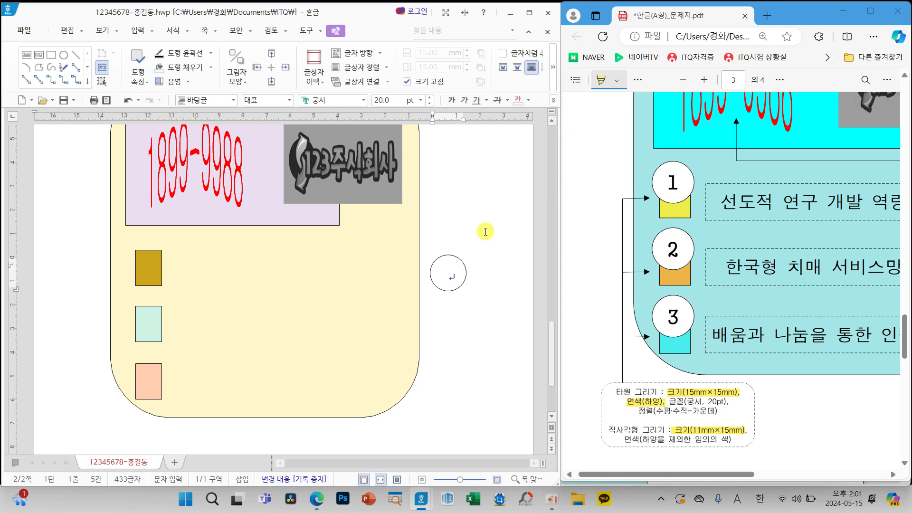
# Place the white circle over the upper edge of the highest small rectangle and copy it onto the two rectangles below.
pyautogui.click(453, 289)
pyautogui.moveTo(453, 290); pyautogui.dragTo(153, 269)
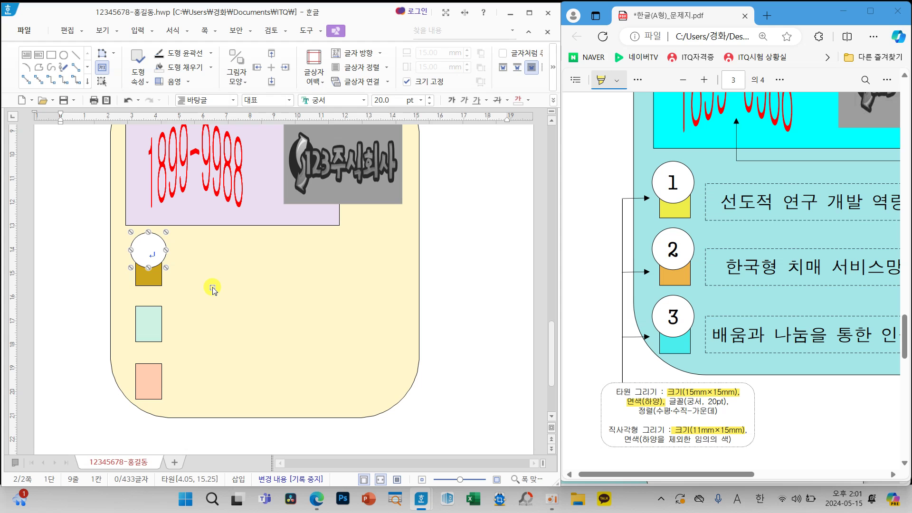
pyautogui.press('Down')
pyautogui.press('Down')
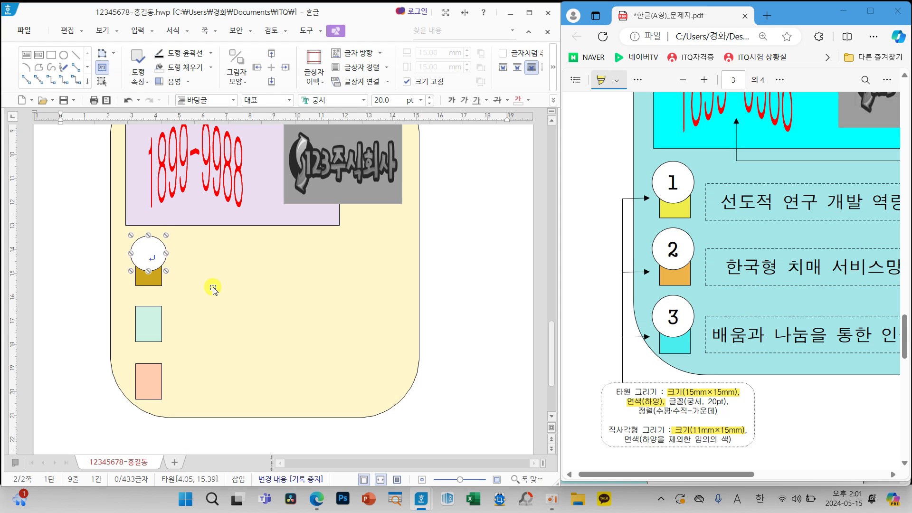
pyautogui.moveTo(143, 251); pyautogui.dragTo(146, 313)
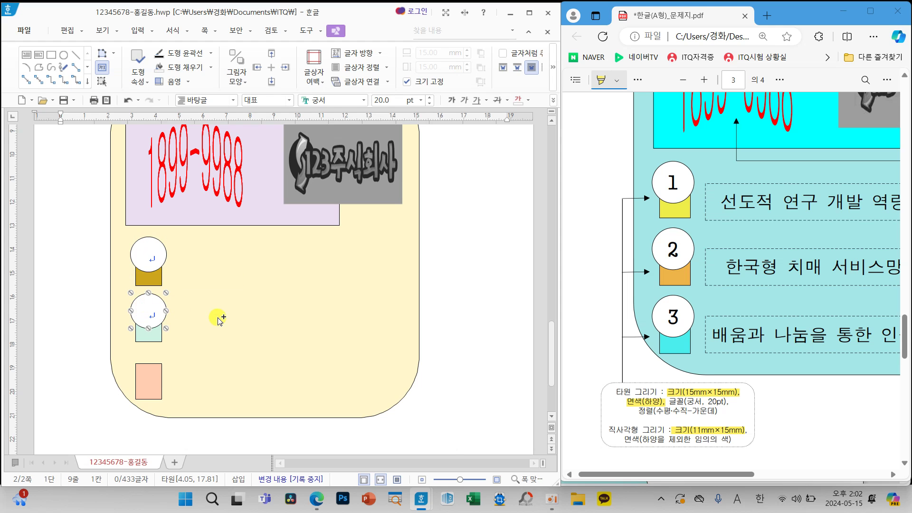
pyautogui.moveTo(152, 313); pyautogui.dragTo(152, 369)
# Number the three white circles 1, 2 and 3 from the highest to the lowest.
pyautogui.click(153, 271)
pyautogui.write('1')
pyautogui.click(151, 312)
pyautogui.write('2')
pyautogui.click(149, 368)
pyautogui.write('3')
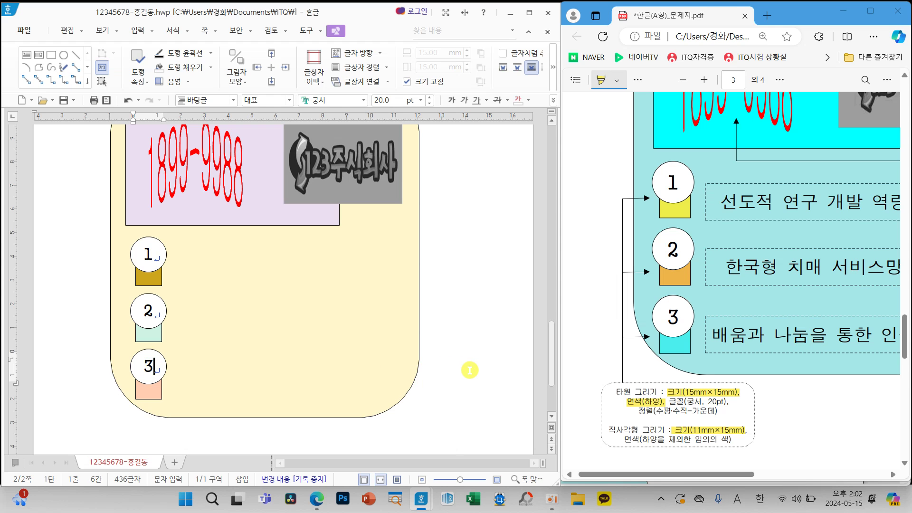
# Highlight the 글상자 이용, 파선 and 면색(색 없음) requirements in the PDF.
pyautogui.moveTo(687, 474); pyautogui.dragTo(822, 477)
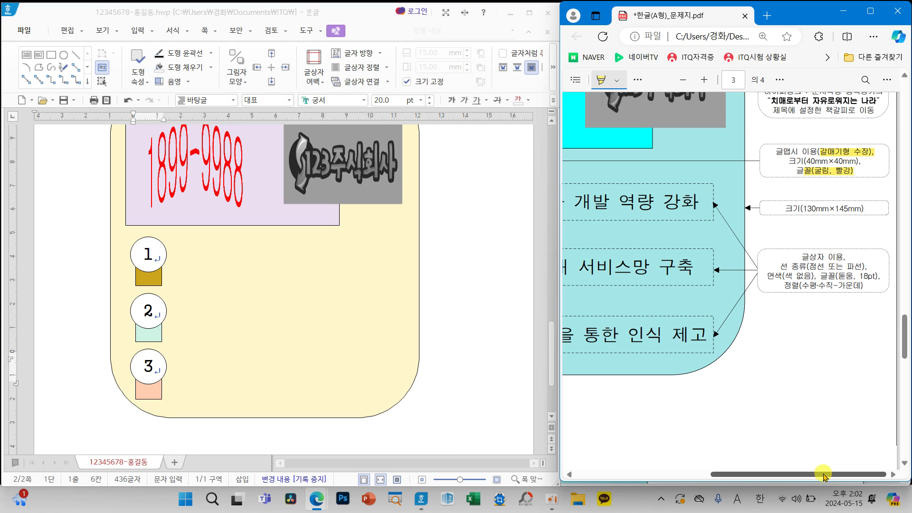
pyautogui.moveTo(801, 259); pyautogui.dragTo(841, 259)
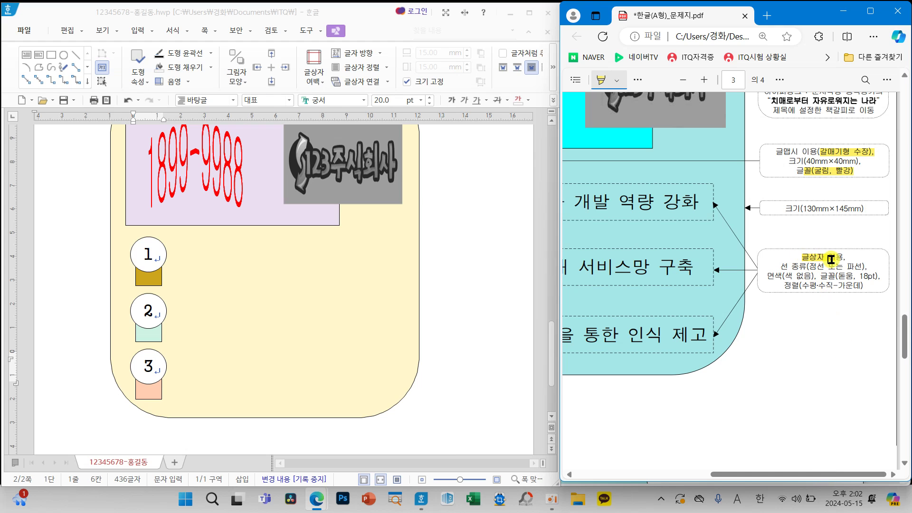
pyautogui.moveTo(845, 268)
pyautogui.mouseDown()
pyautogui.moveTo(863, 267)
pyautogui.moveTo(770, 275)
pyautogui.moveTo(815, 276)
pyautogui.mouseUp()
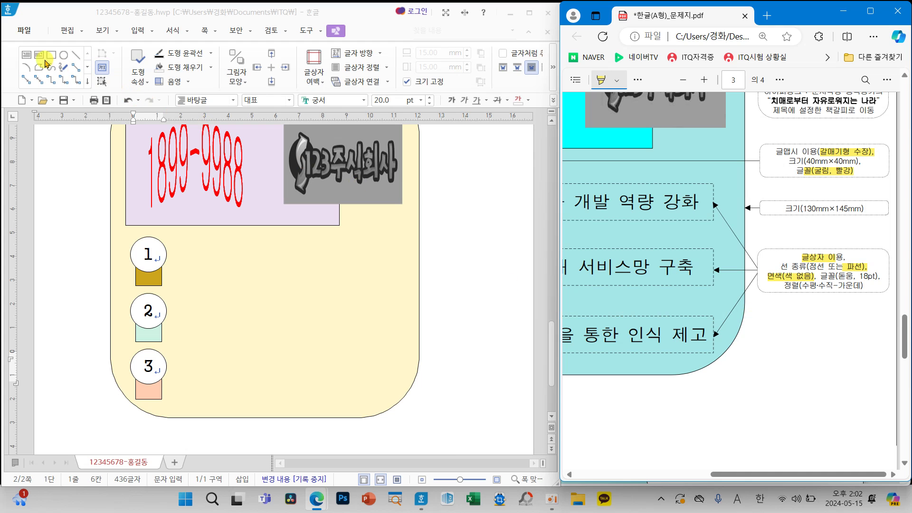
# Draw a text box about 93 × 17 mm beside circle 1 and reduce its height to about 15 mm from its upper edge.
pyautogui.click(26, 55)
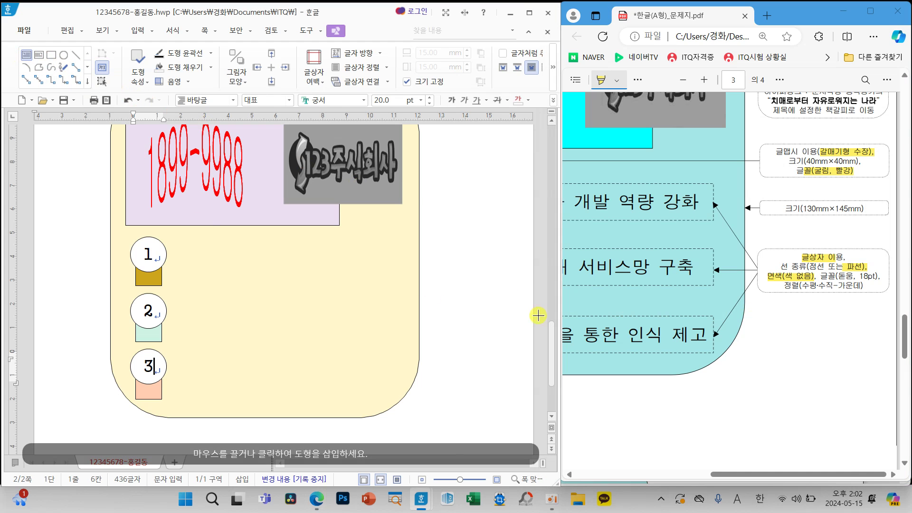
pyautogui.moveTo(175, 244); pyautogui.dragTo(397, 286)
pyautogui.moveTo(800, 479); pyautogui.dragTo(703, 472)
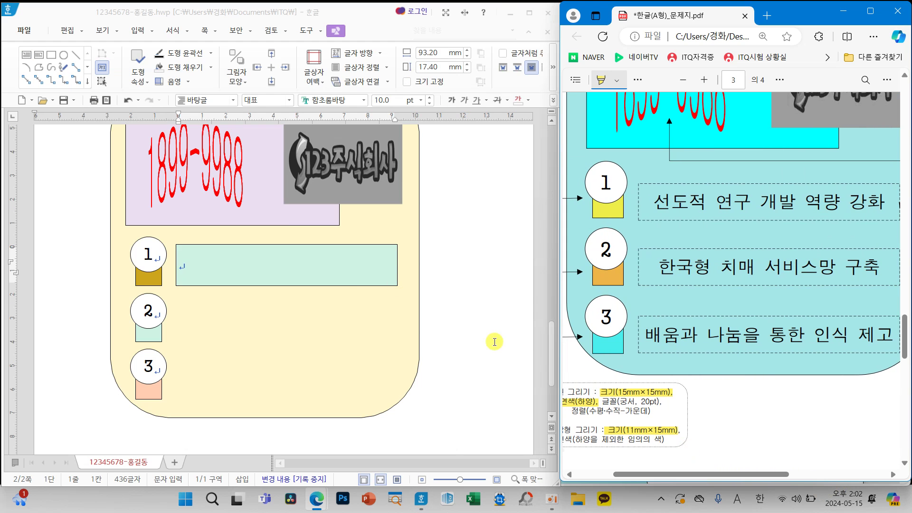
pyautogui.click(342, 284)
pyautogui.click(306, 251)
pyautogui.moveTo(289, 244); pyautogui.dragTo(287, 250)
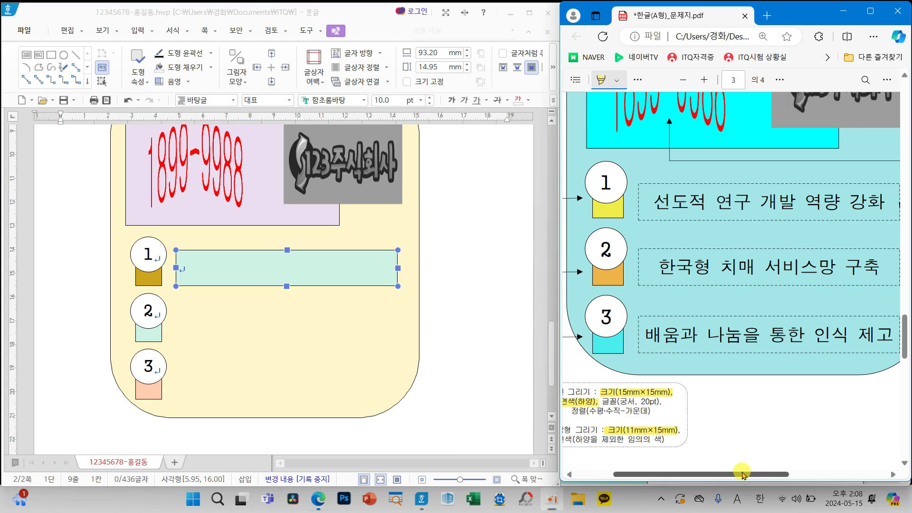
# Set the outline type of the text box beside circle 1 to a dashed line (파선).
pyautogui.moveTo(743, 470); pyautogui.dragTo(847, 474)
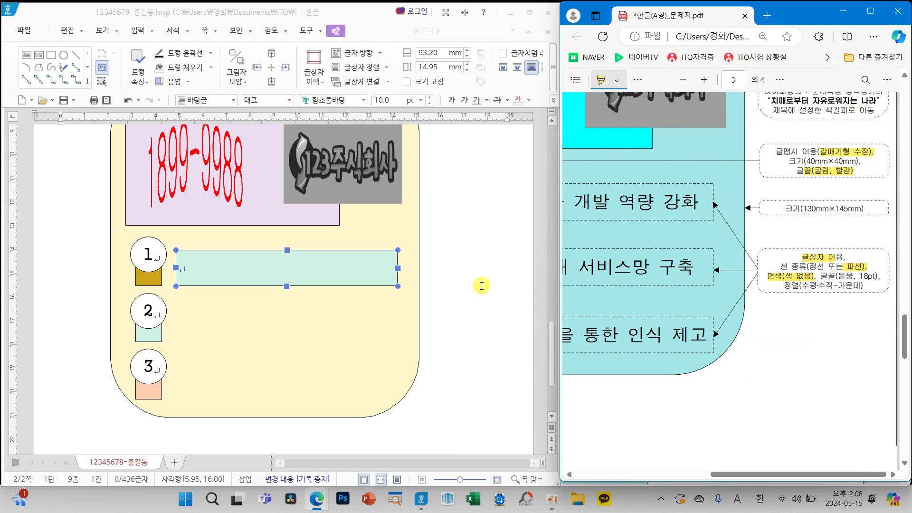
pyautogui.click(442, 269)
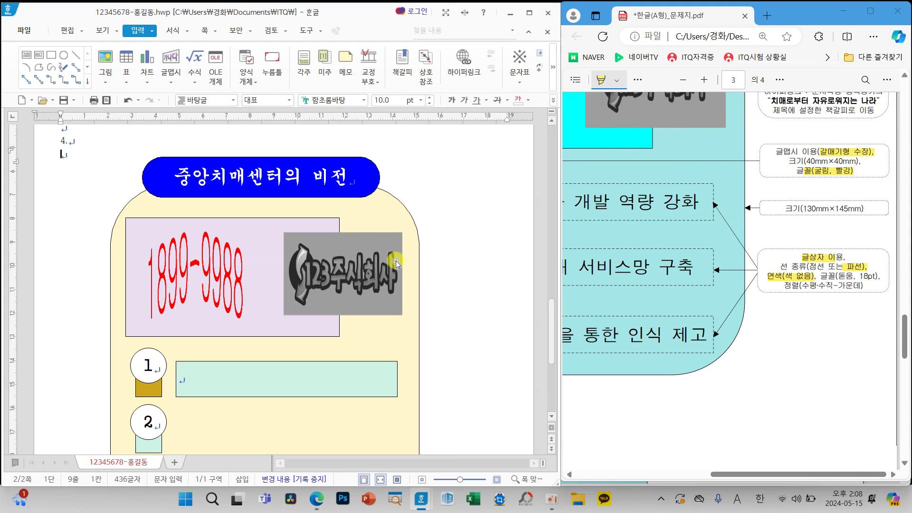
pyautogui.click(218, 379)
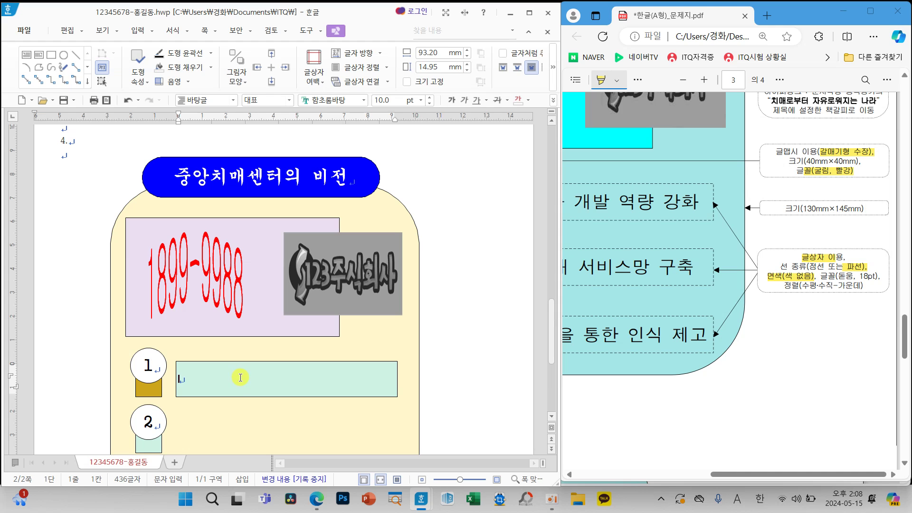
pyautogui.scroll(-5, 297, 379)
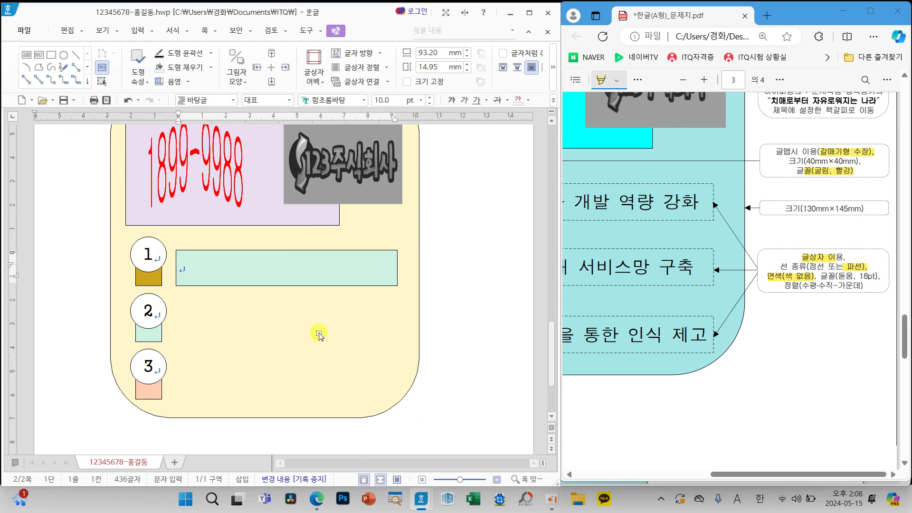
pyautogui.click(396, 265)
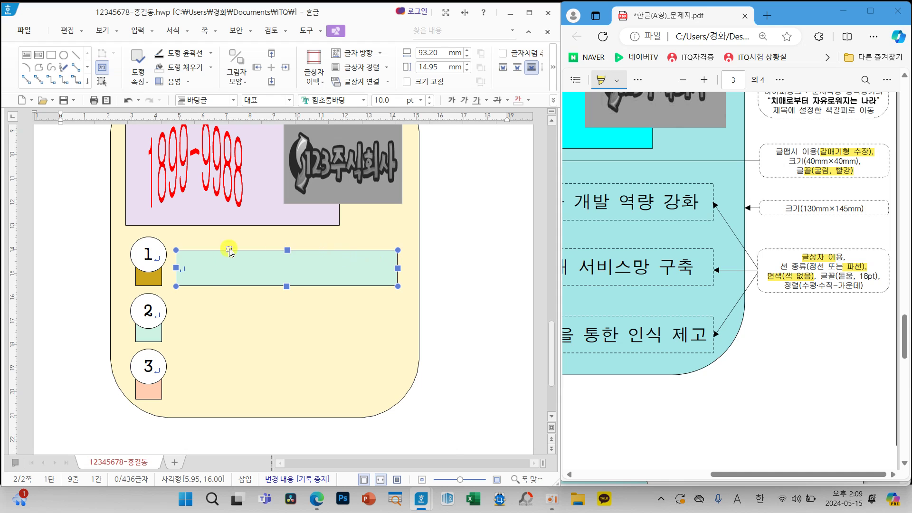
pyautogui.doubleClick(317, 268)
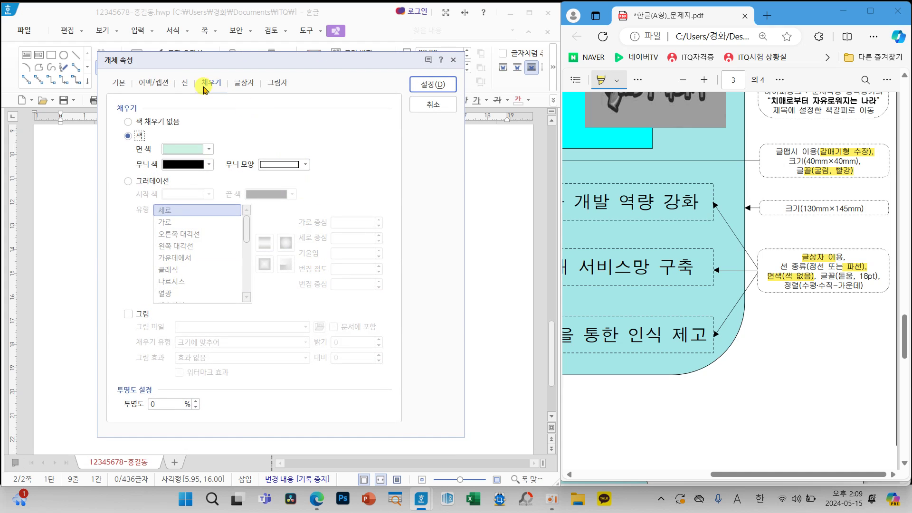
pyautogui.click(118, 83)
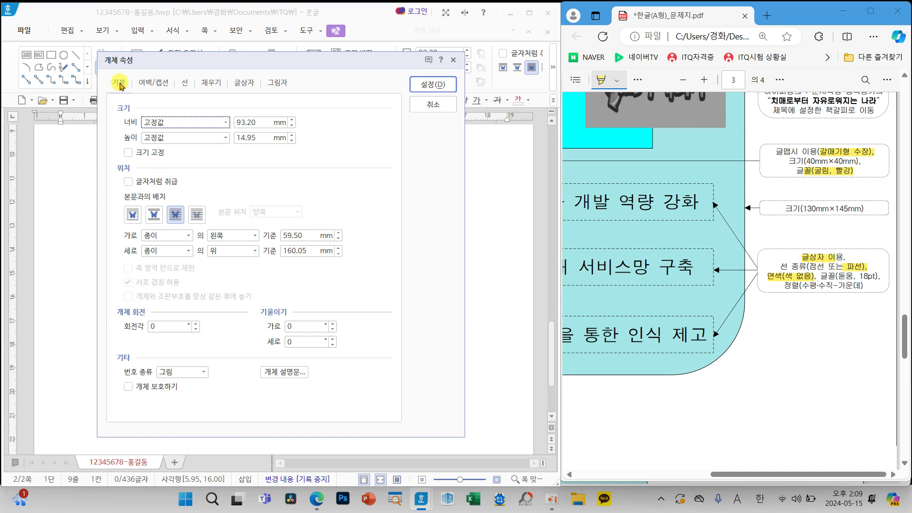
pyautogui.click(185, 84)
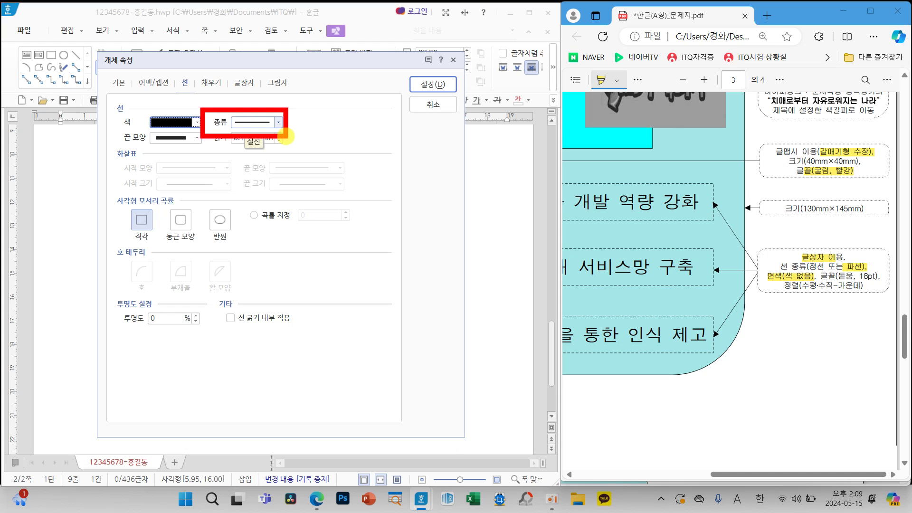
pyautogui.click(276, 123)
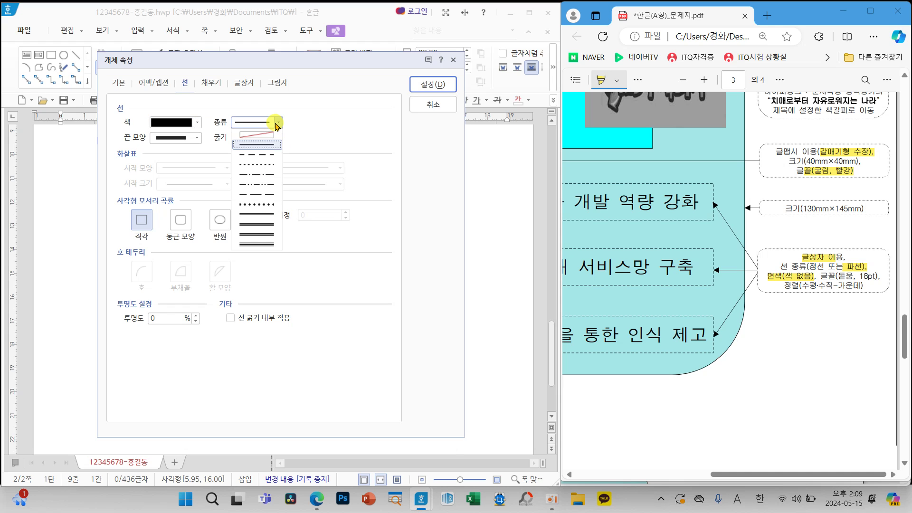
pyautogui.click(266, 154)
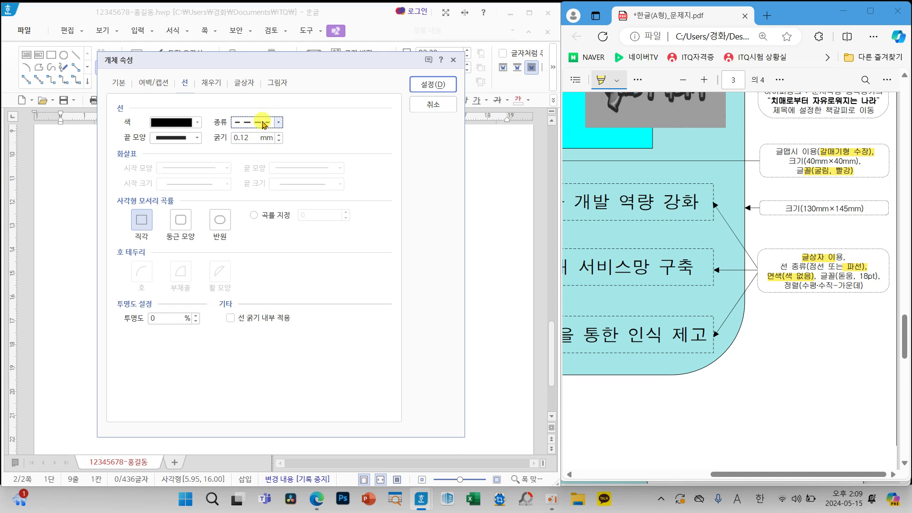
# Set the text box's fill to 색 채우기 없음 and apply the object properties.
pyautogui.click(211, 83)
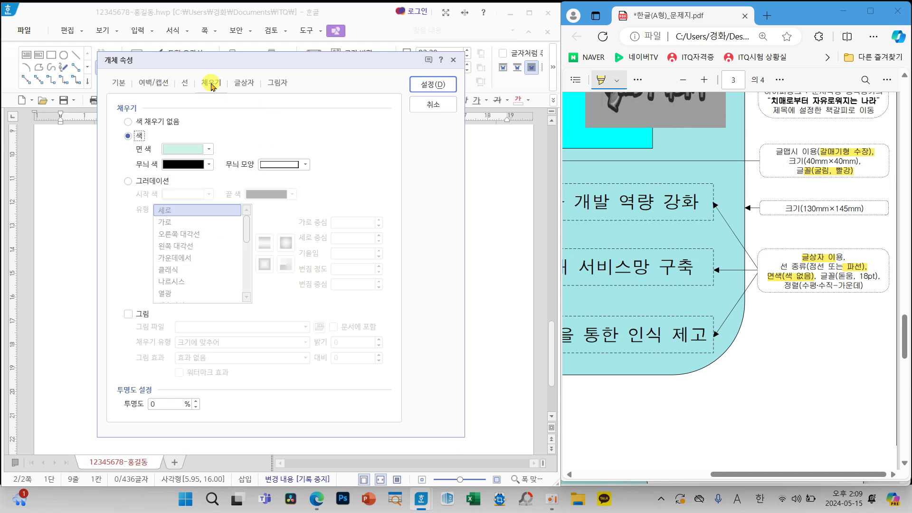
pyautogui.click(151, 124)
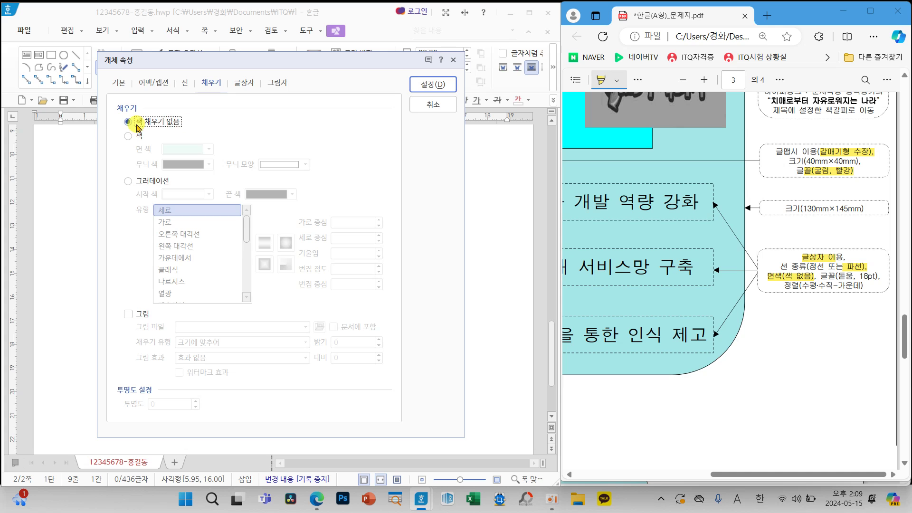
pyautogui.click(430, 86)
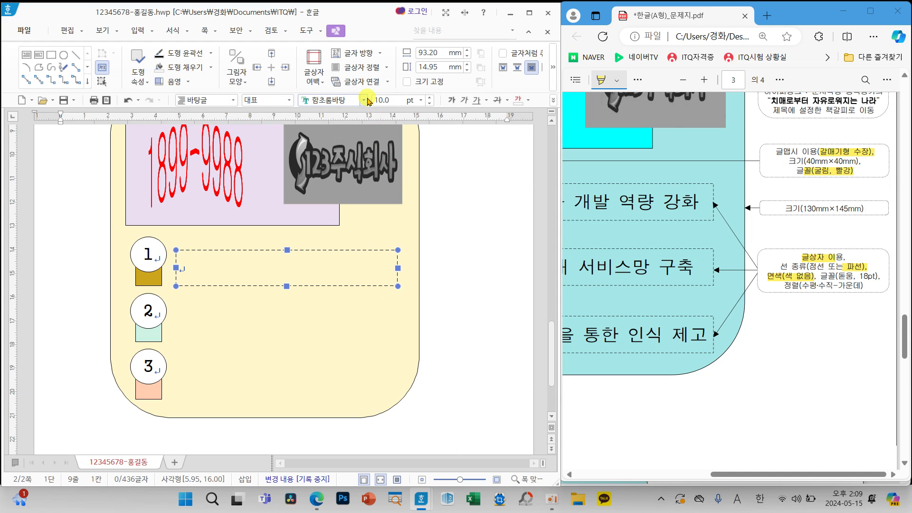
# Highlight the 글꼴(돋움, 18pt) and 정렬 requirements in the PDF, then set the text box to 돋움, 18 pt, centred.
pyautogui.moveTo(833, 276)
pyautogui.mouseDown()
pyautogui.moveTo(888, 277)
pyautogui.moveTo(793, 286)
pyautogui.moveTo(868, 287)
pyautogui.mouseUp()
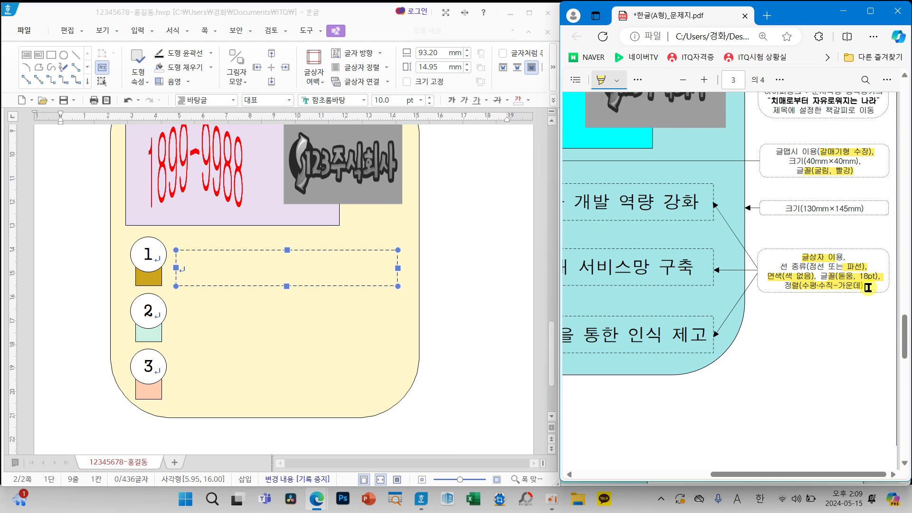
pyautogui.click(364, 100)
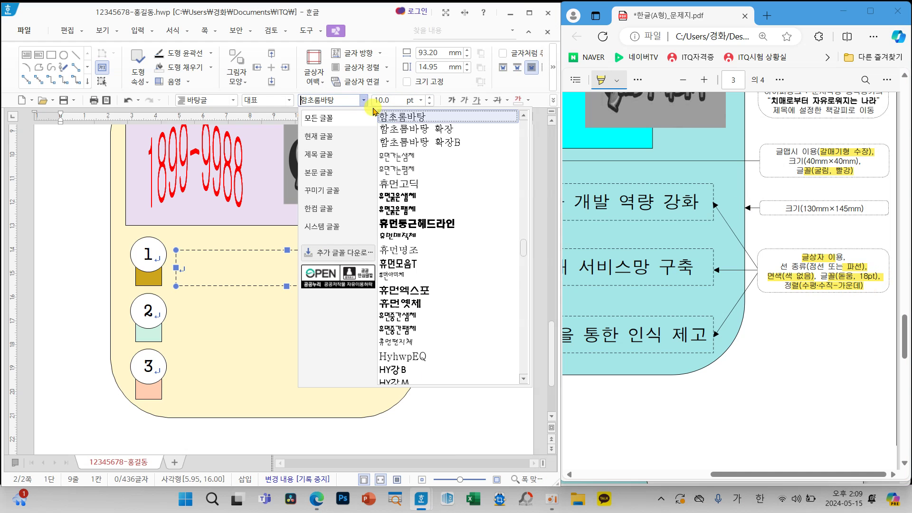
pyautogui.moveTo(525, 252); pyautogui.dragTo(522, 123)
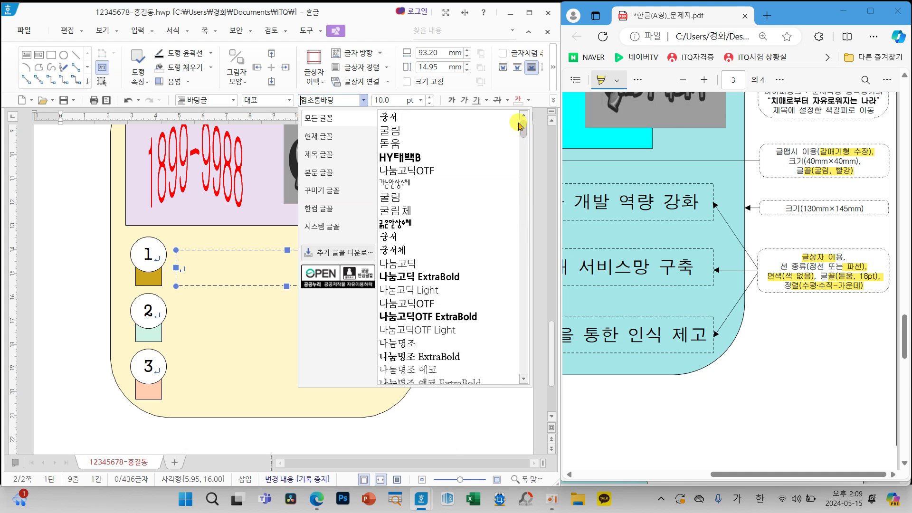
pyautogui.click(398, 143)
pyautogui.click(421, 100)
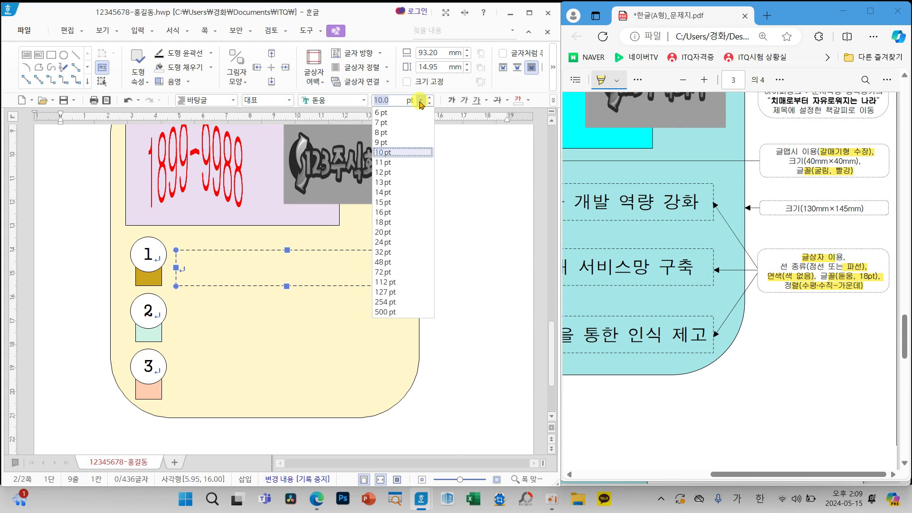
pyautogui.click(387, 221)
pyautogui.click(553, 100)
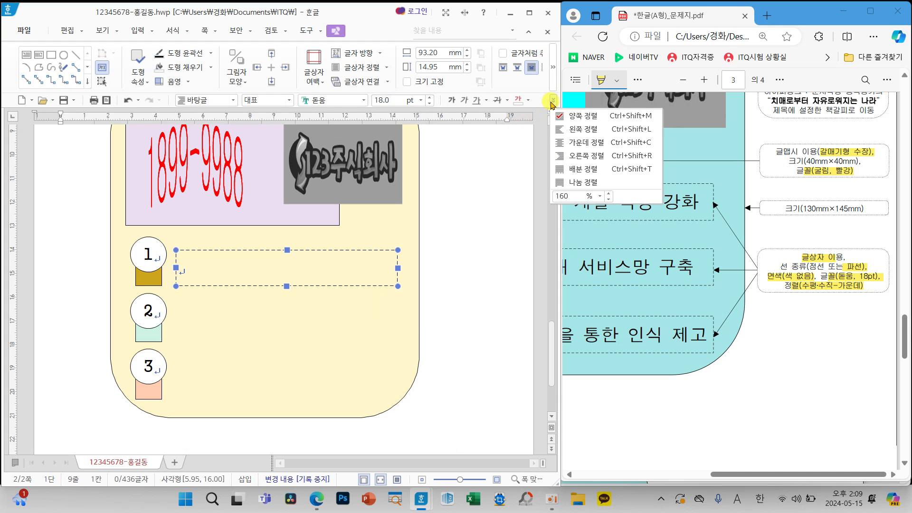
pyautogui.click(577, 136)
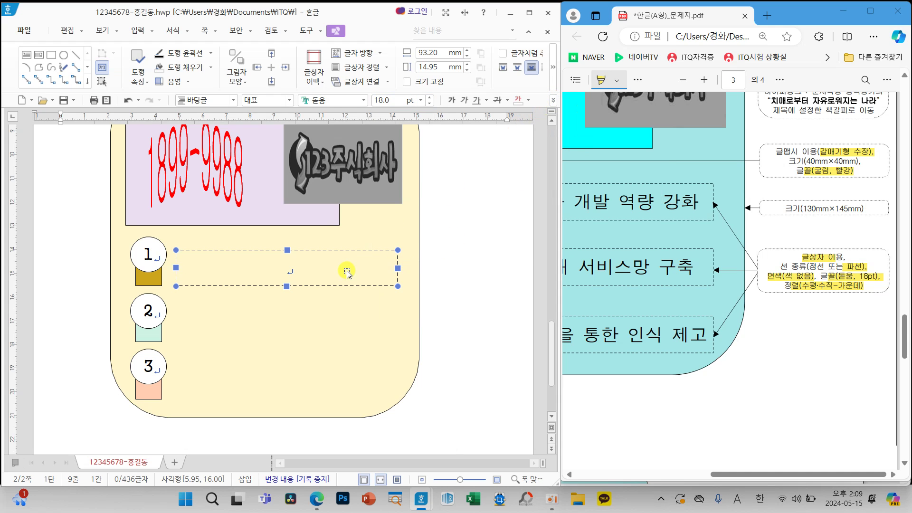
# Copy the dashed text box beside circles 2 and 3, and enter "선도적 연구 개발 역량 강화" in the box beside circle 1.
pyautogui.moveTo(327, 270); pyautogui.dragTo(331, 380)
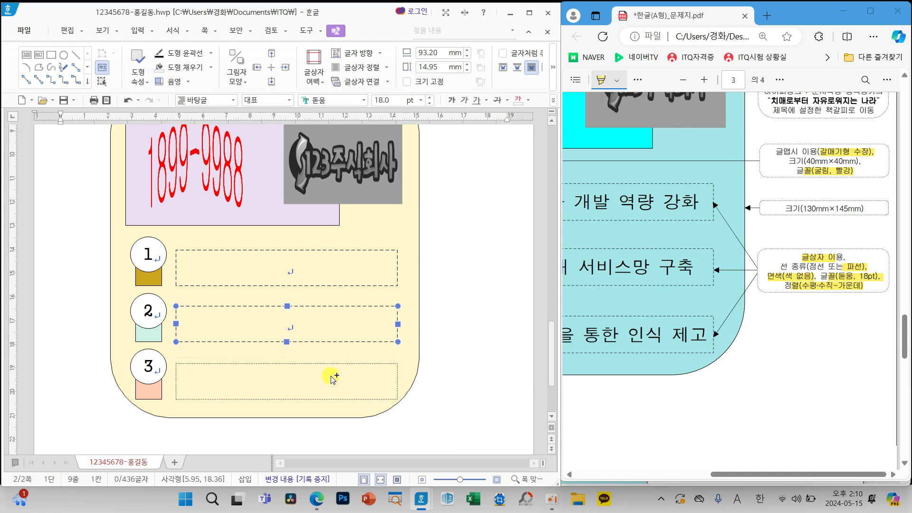
pyautogui.click(312, 272)
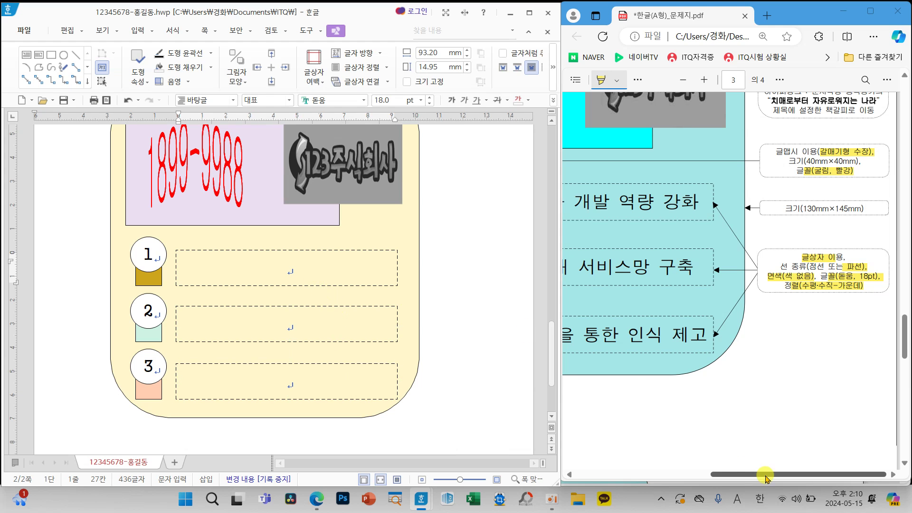
pyautogui.moveTo(765, 475); pyautogui.dragTo(693, 476)
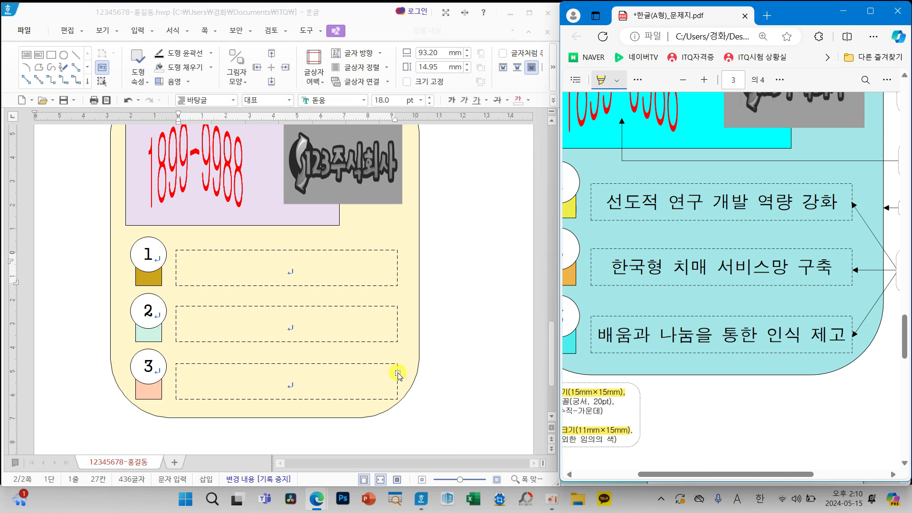
pyautogui.click(299, 265)
pyautogui.write('서도적 연구 개')
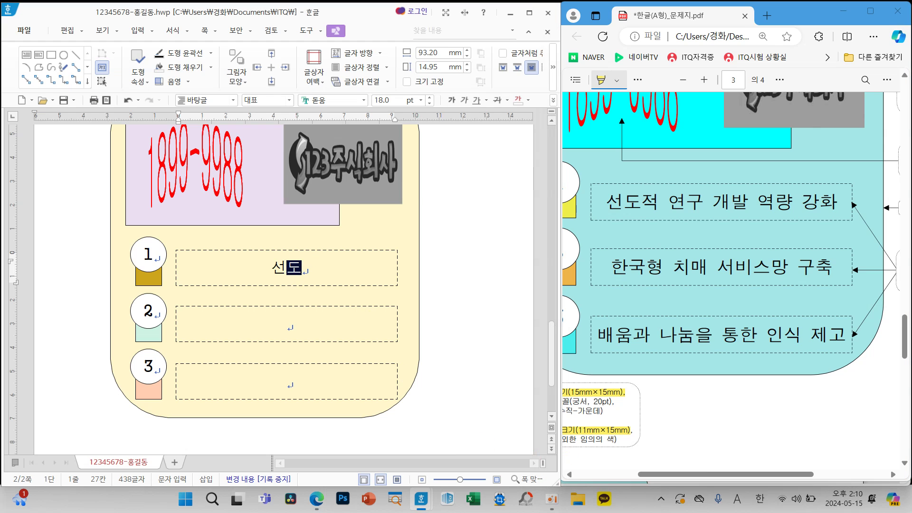
pyautogui.write('발 ')
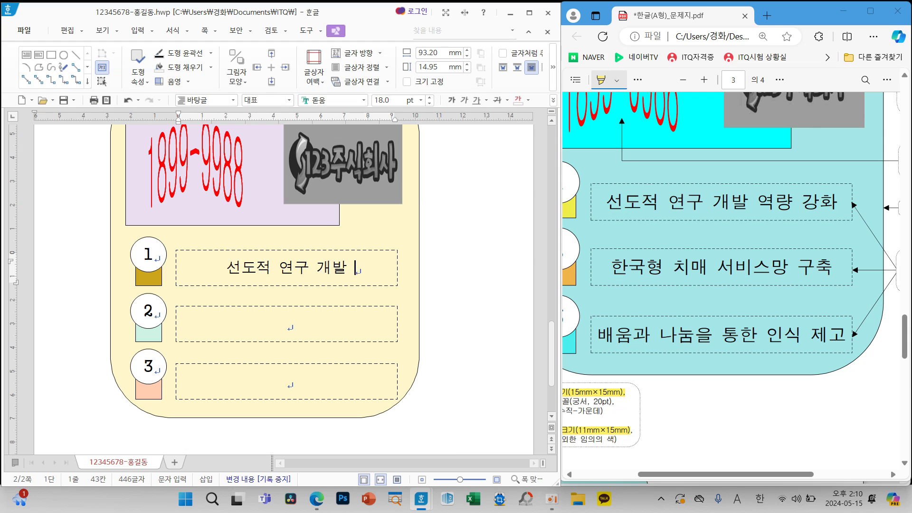
pyautogui.write('역량 강화')
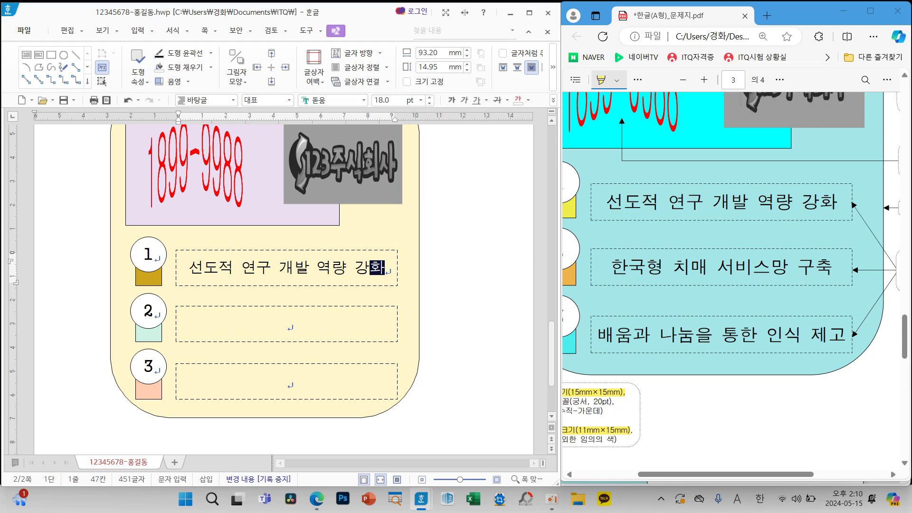
# Enter "한국형 치매 서비스망 구축" in the dashed text box beside circle 2.
pyautogui.click(308, 321)
pyautogui.write('한국형 치매 ')
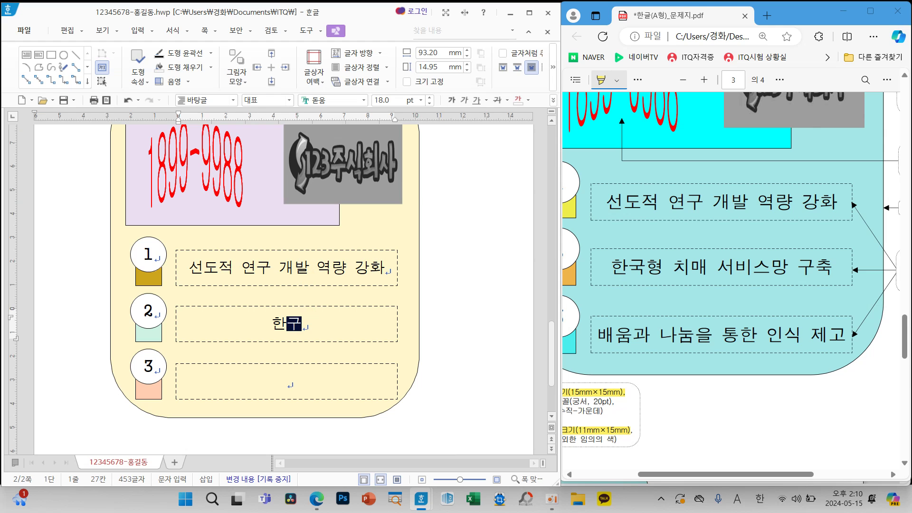
pyautogui.write('서비스망 궂ㄱ')
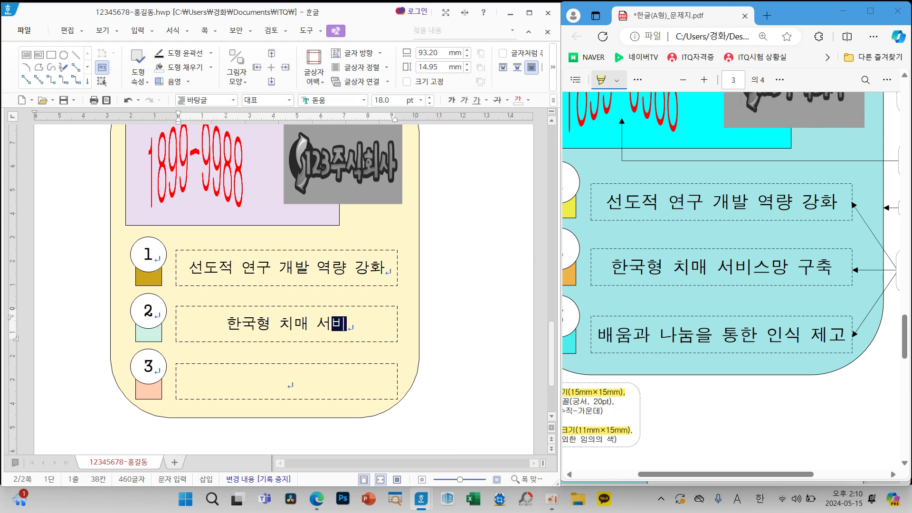
pyautogui.press('BackSpace')
pyautogui.press('BackSpace')
pyautogui.write('구추')
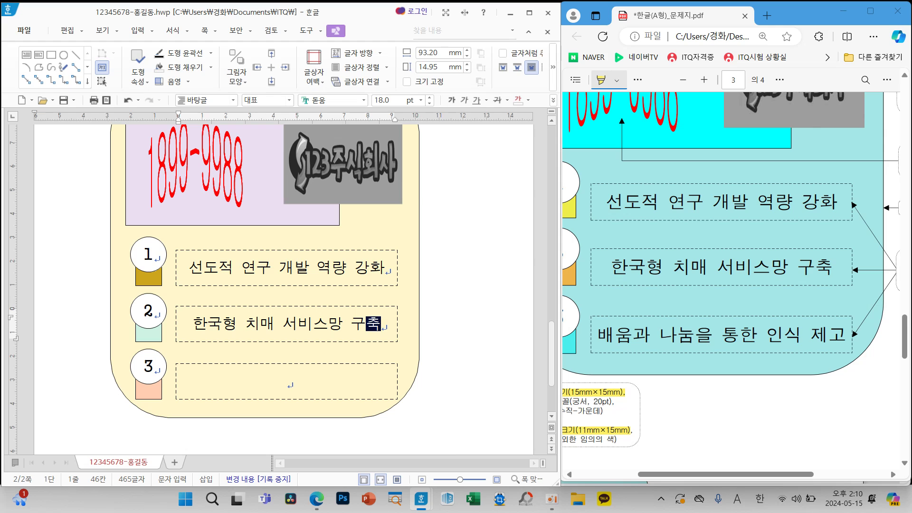
# Enter "배움과 나눔을 통한 인식 제고" in the dashed text box beside circle 3.
pyautogui.click(303, 386)
pyautogui.write('배움과 나누')
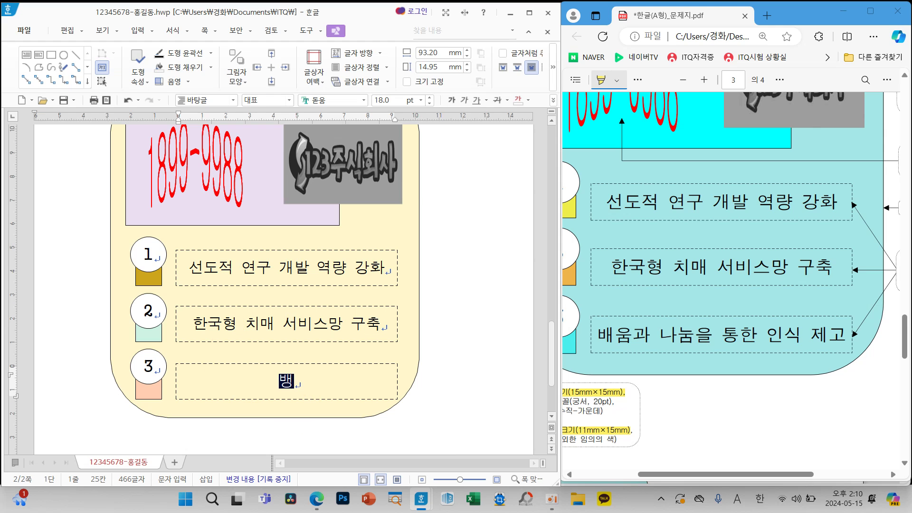
pyautogui.write('ㅁ을 통한 이')
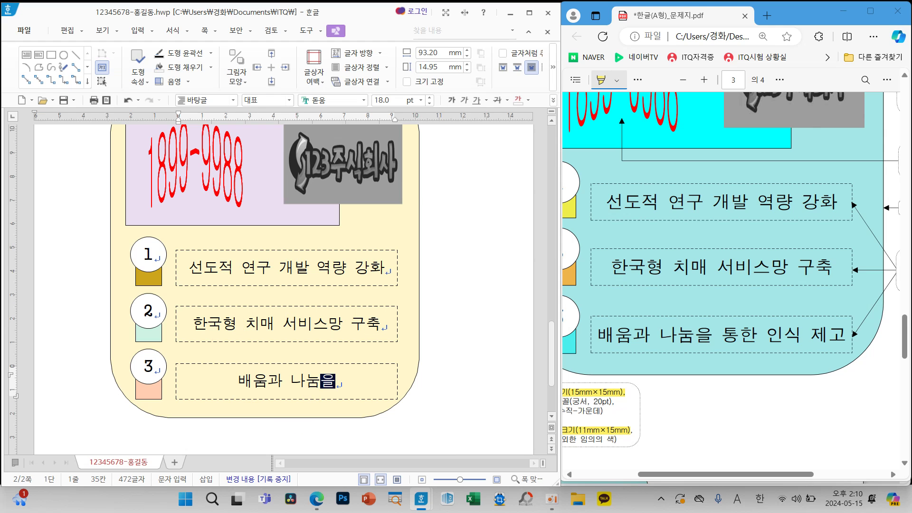
pyautogui.write('ㄴ식 제고')
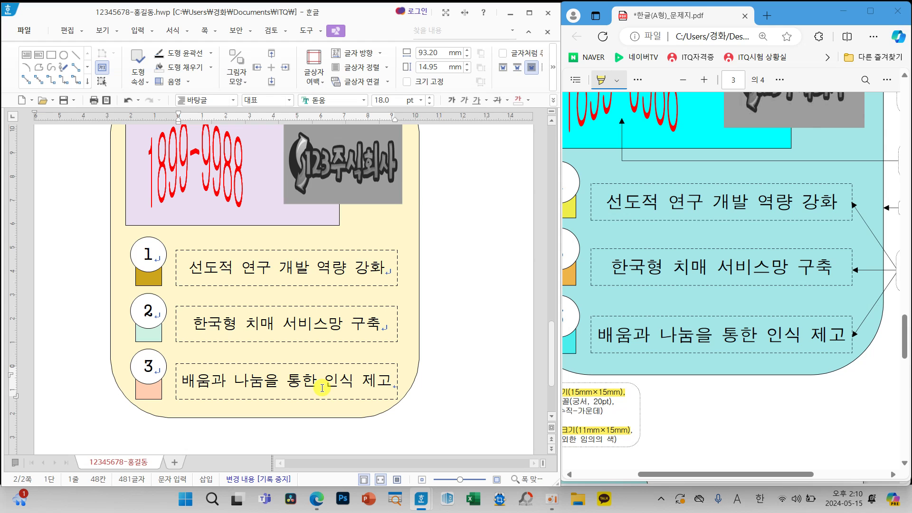
# Select the three dashed text boxes together, nudge them slightly upward and deselect them.
pyautogui.click(354, 398)
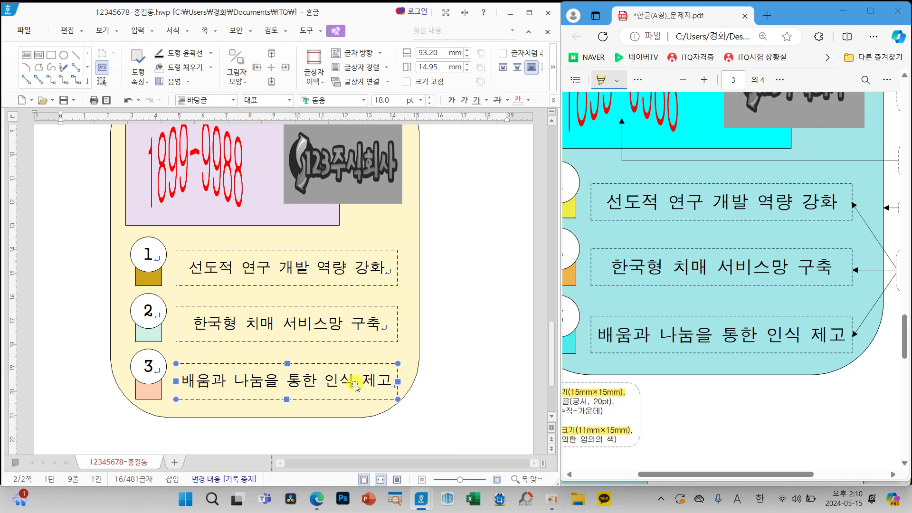
pyautogui.keyDown('shift'); pyautogui.click(310, 321); pyautogui.keyUp('shift')
pyautogui.keyDown('shift'); pyautogui.click(332, 267); pyautogui.keyUp('shift')
pyautogui.moveTo(398, 268)
pyautogui.mouseDown()
pyautogui.moveTo(463, 263)
pyautogui.moveTo(397, 267)
pyautogui.mouseUp()
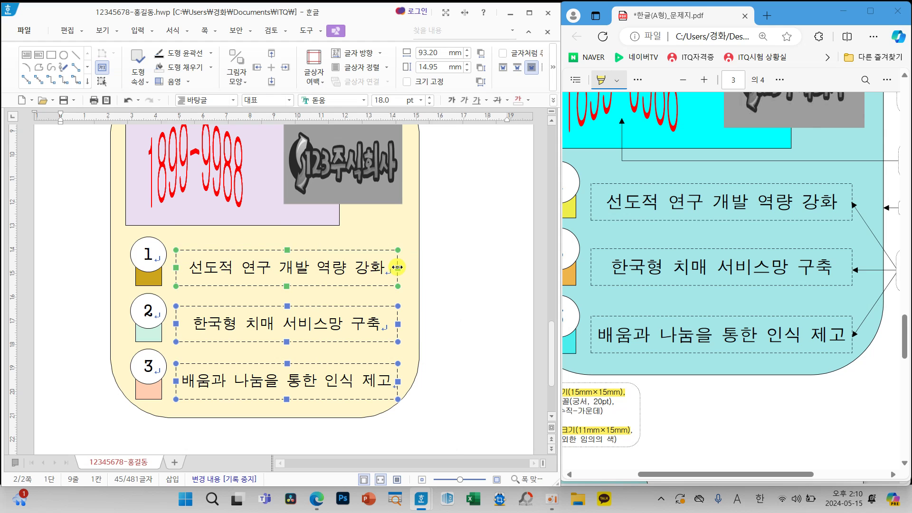
pyautogui.press('Up')
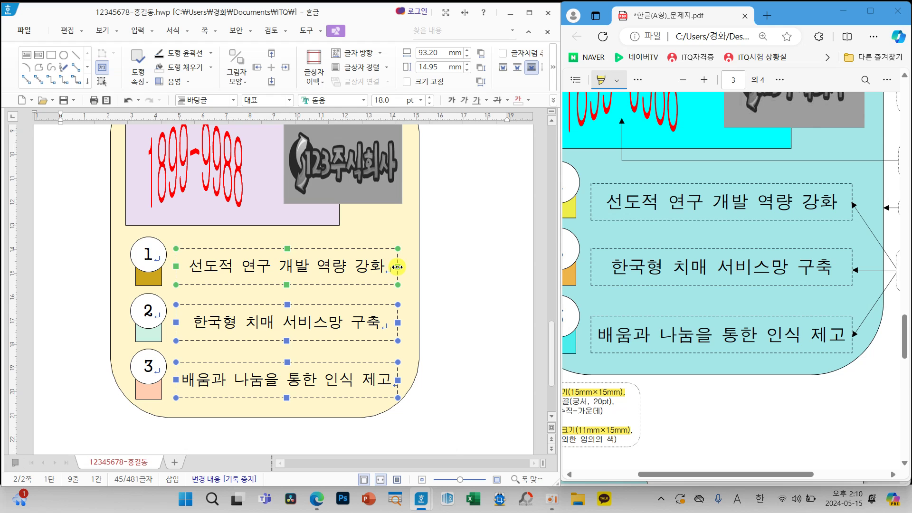
pyautogui.click(466, 299)
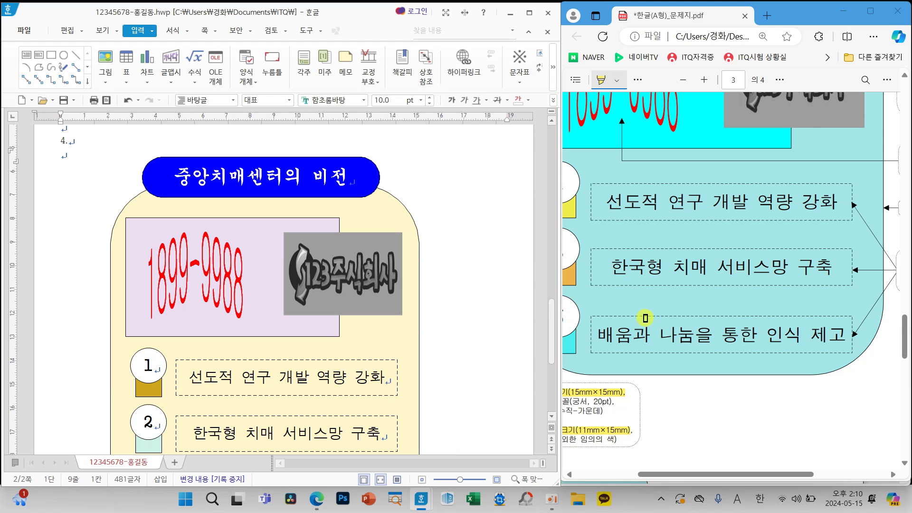
# Examine the 하이퍼링크 requirement for the logo picture in the PDF and compare it with the logo in the drawing.
pyautogui.moveTo(773, 473); pyautogui.dragTo(845, 473)
pyautogui.scroll(3, 789, 415)
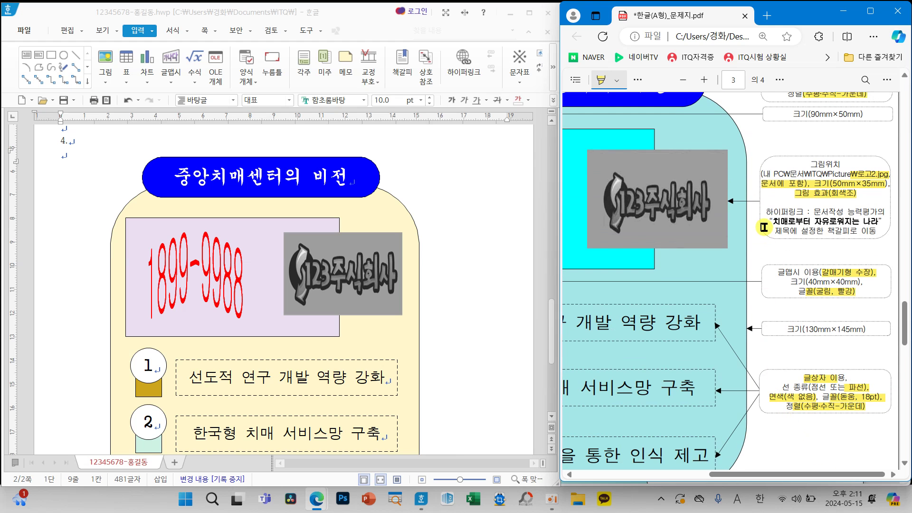
pyautogui.moveTo(759, 201)
pyautogui.mouseDown()
pyautogui.moveTo(798, 224)
pyautogui.moveTo(894, 243)
pyautogui.mouseUp()
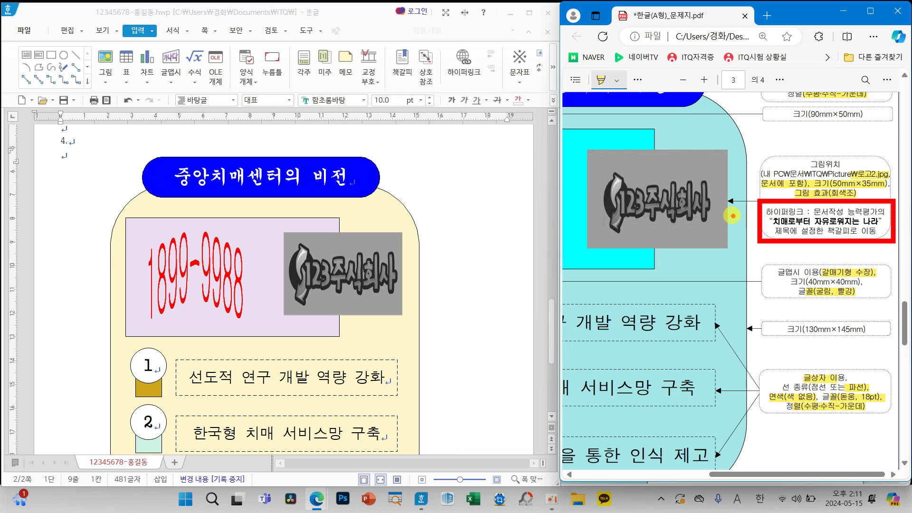
pyautogui.moveTo(741, 210)
pyautogui.mouseDown()
pyautogui.moveTo(735, 238)
pyautogui.moveTo(719, 250)
pyautogui.moveTo(743, 209)
pyautogui.mouseUp()
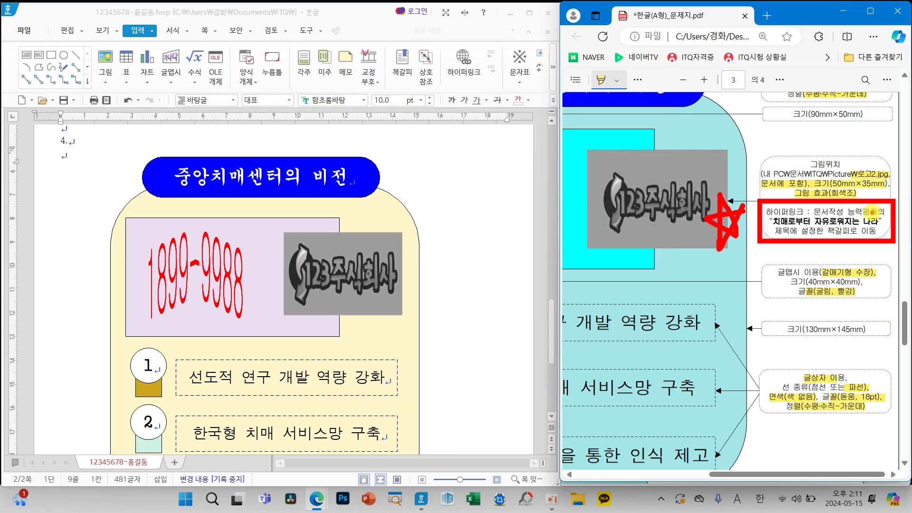
pyautogui.moveTo(354, 216)
pyautogui.mouseDown()
pyautogui.moveTo(377, 258)
pyautogui.moveTo(428, 190)
pyautogui.mouseUp()
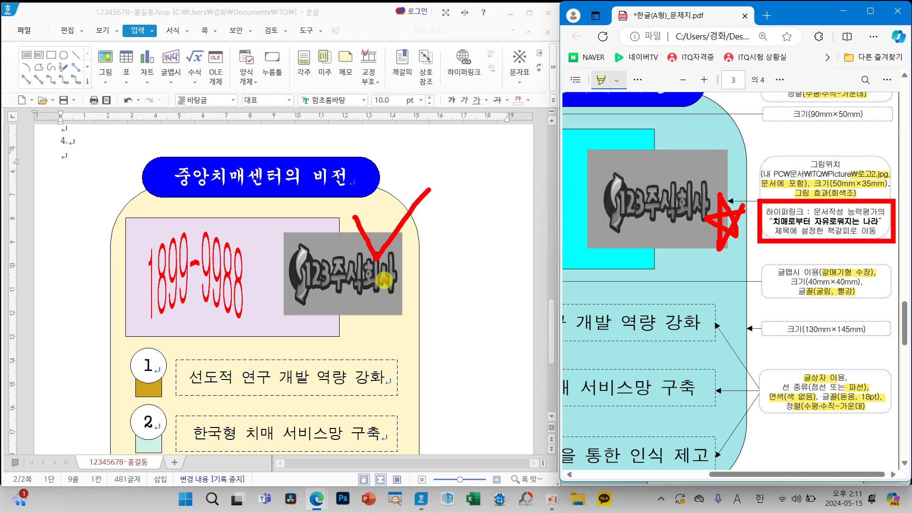
pyautogui.press('Escape')
# Save the document and insert a page break from the empty line below "4." to start page 3.
pyautogui.click(469, 353)
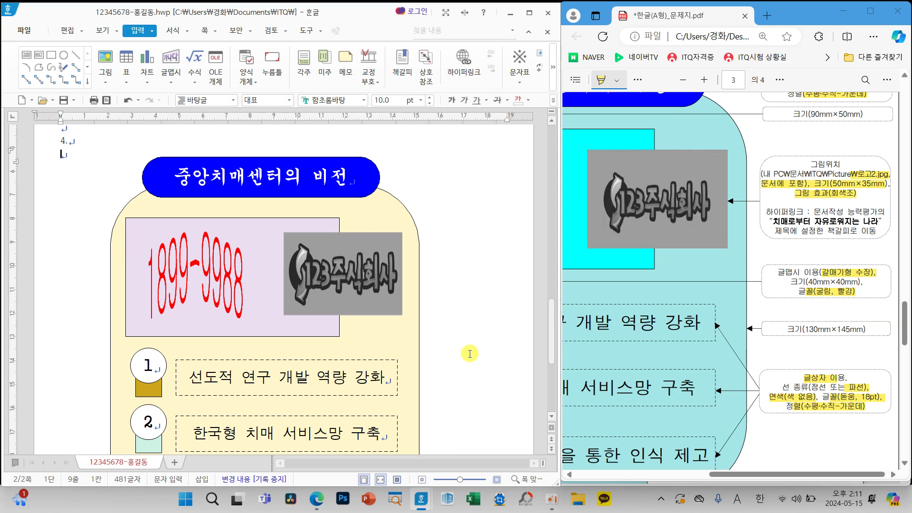
pyautogui.click(63, 100)
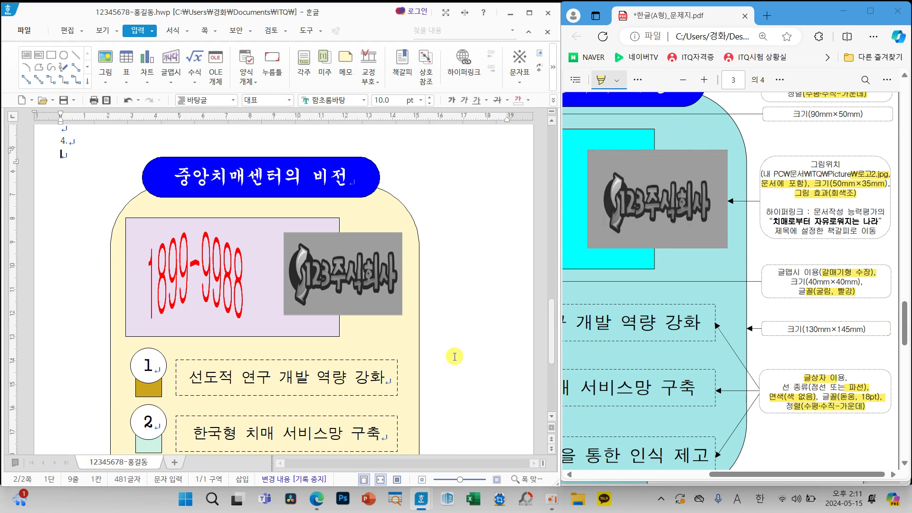
pyautogui.hotkey('ctrl', 'Return')
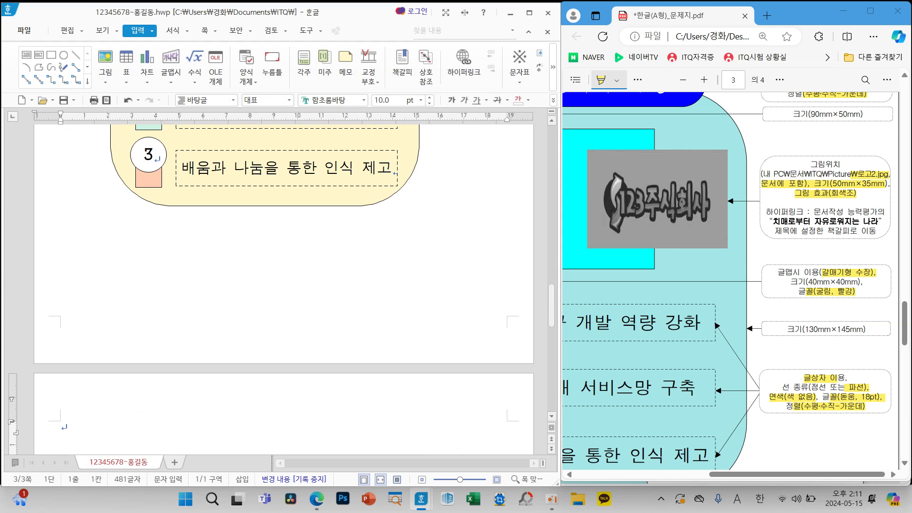
pyautogui.scroll(-3, 291, 402)
pyautogui.scroll(-3, 291, 402)
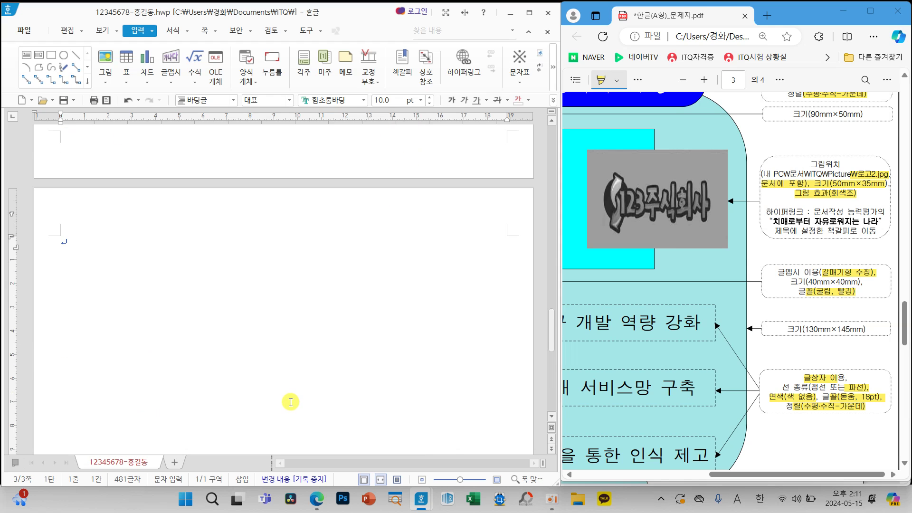
# Examine the 문서작성 능력평가 (200점) page of the PDF, from its title and body text to the two ◈ headings.
pyautogui.scroll(-10, 690, 314)
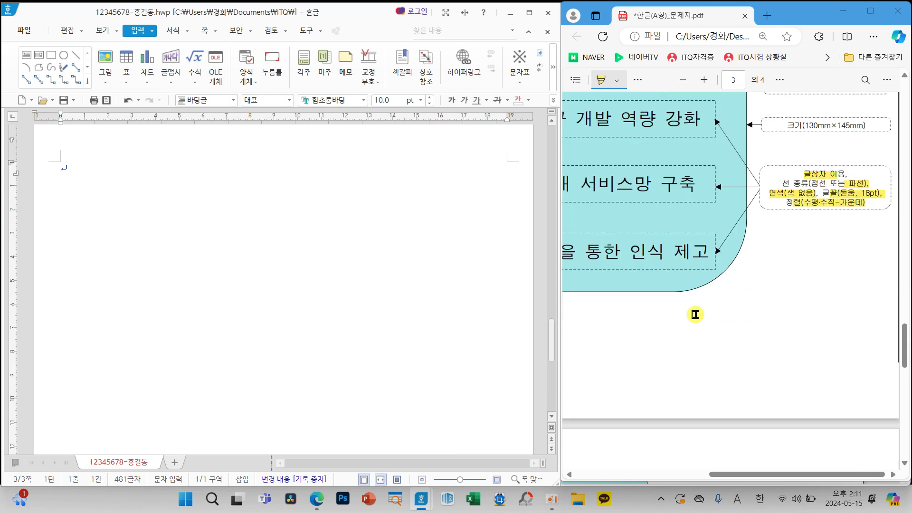
pyautogui.scroll(-5, 690, 317)
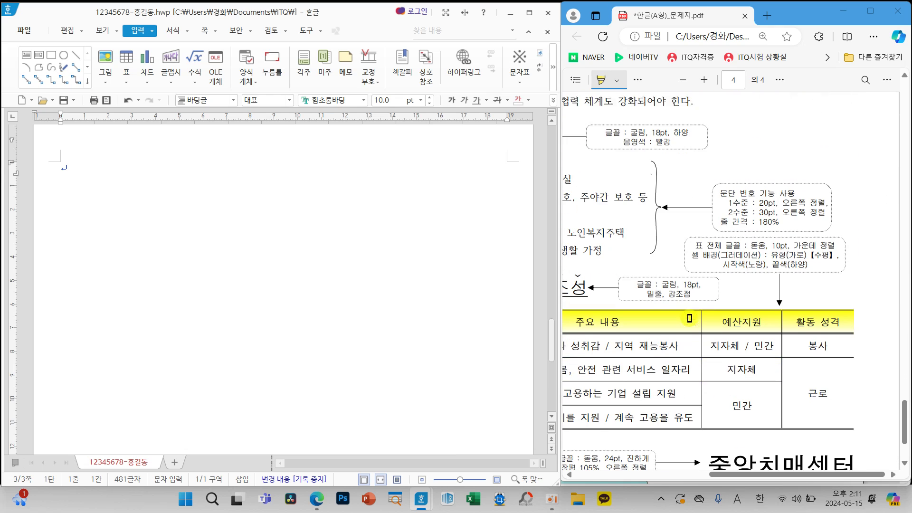
pyautogui.click(724, 475)
pyautogui.moveTo(724, 475); pyautogui.dragTo(590, 472)
pyautogui.scroll(2, 740, 422)
pyautogui.scroll(5, 741, 422)
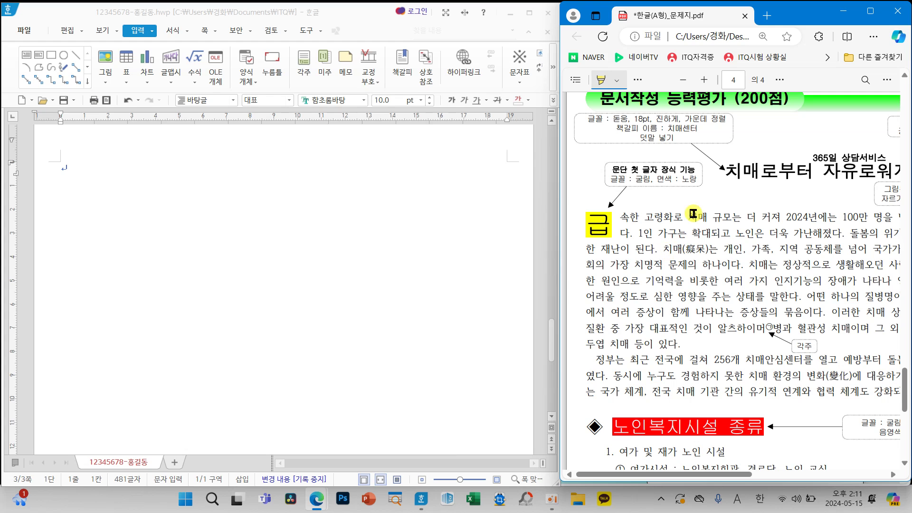
pyautogui.moveTo(706, 184)
pyautogui.mouseDown()
pyautogui.moveTo(747, 192)
pyautogui.moveTo(674, 220)
pyautogui.mouseUp()
pyautogui.scroll(-4, 727, 292)
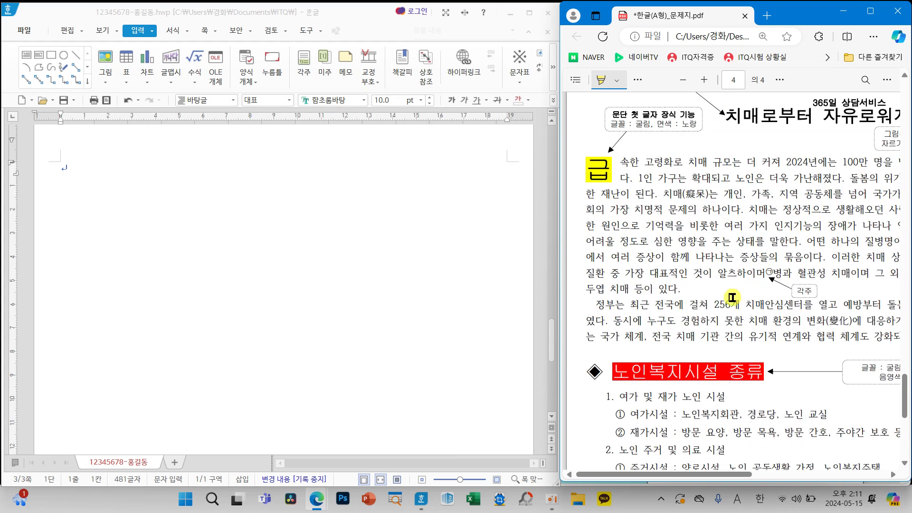
pyautogui.moveTo(600, 217)
pyautogui.mouseDown()
pyautogui.moveTo(642, 226)
pyautogui.moveTo(572, 240)
pyautogui.mouseUp()
pyautogui.moveTo(588, 368)
pyautogui.mouseDown()
pyautogui.moveTo(596, 370)
pyautogui.moveTo(583, 385)
pyautogui.mouseUp()
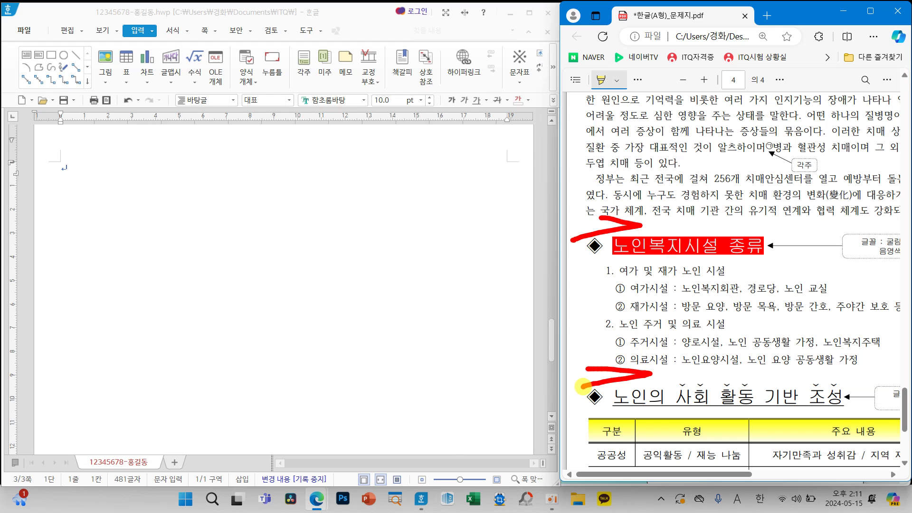
# Examine the table, closing line, footnote and page-number requirements, and the first-line indent of the second body paragraph in the PDF.
pyautogui.scroll(-5, 703, 393)
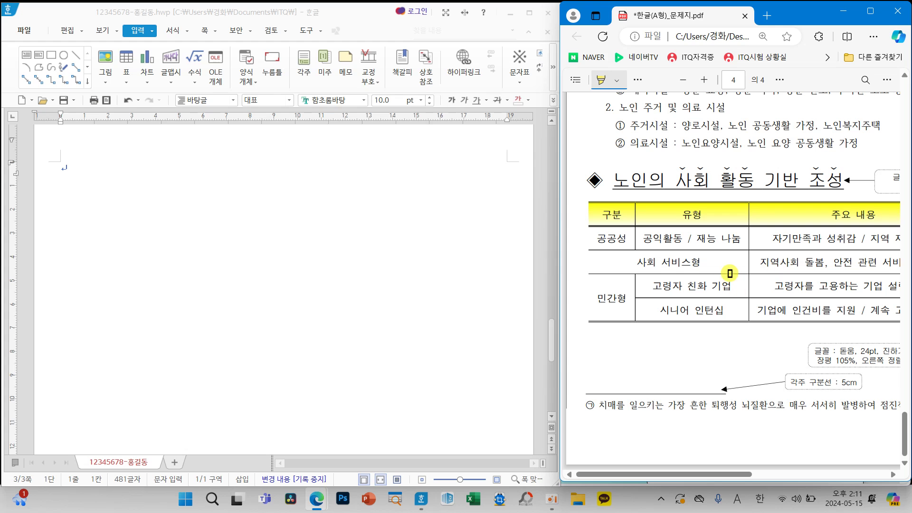
pyautogui.moveTo(715, 474); pyautogui.dragTo(808, 469)
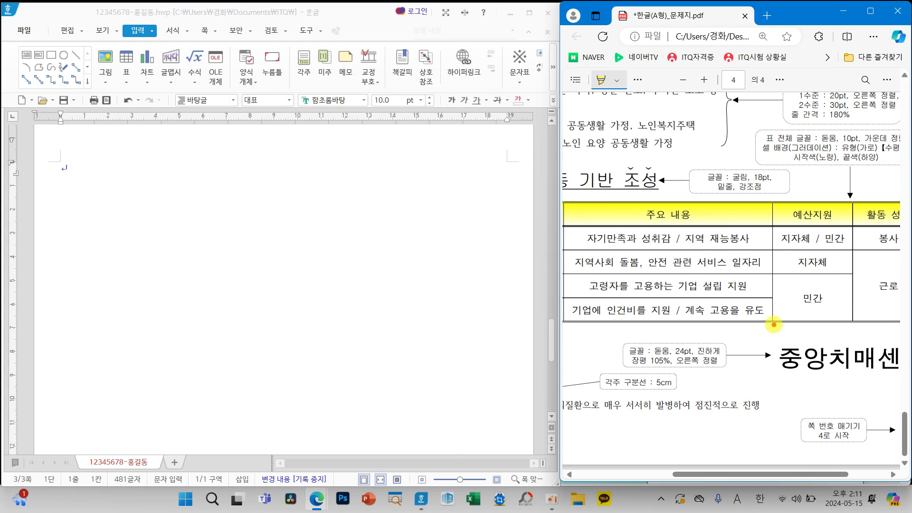
pyautogui.moveTo(773, 325); pyautogui.dragTo(758, 352)
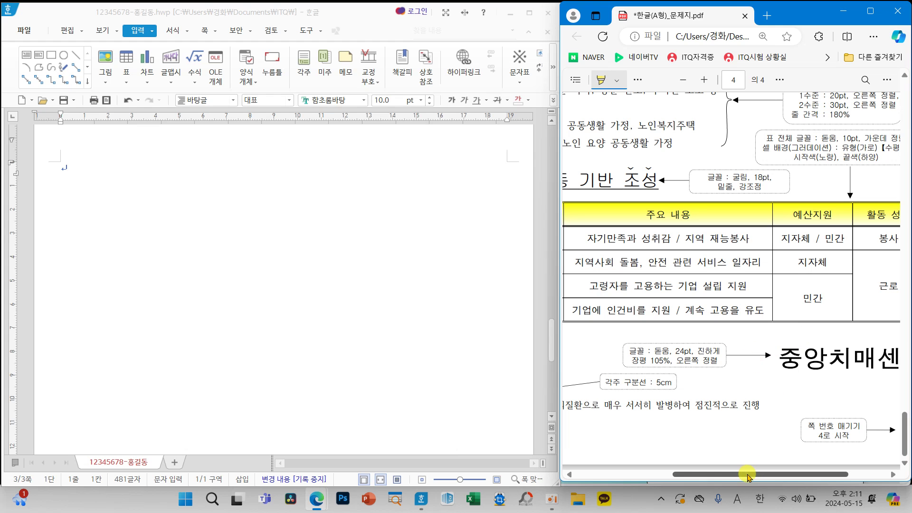
pyautogui.moveTo(680, 473); pyautogui.dragTo(620, 473)
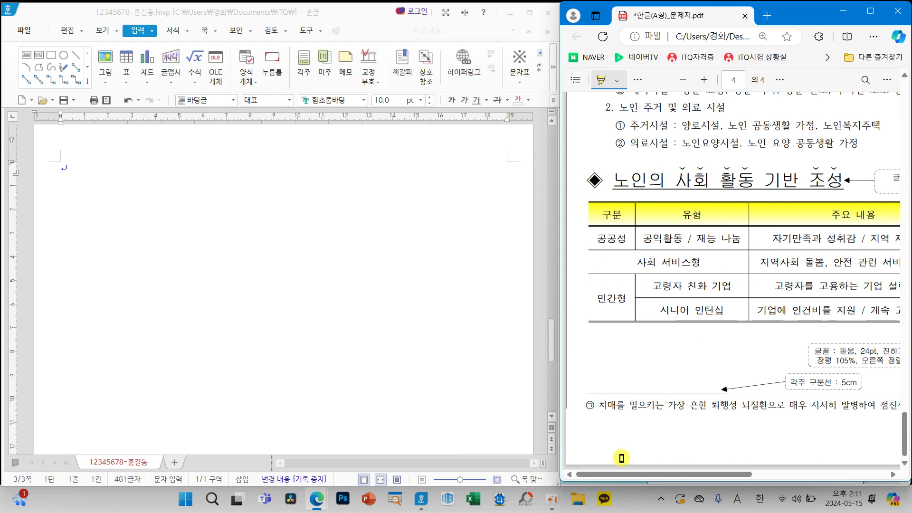
pyautogui.scroll(5, 657, 411)
pyautogui.scroll(3, 657, 411)
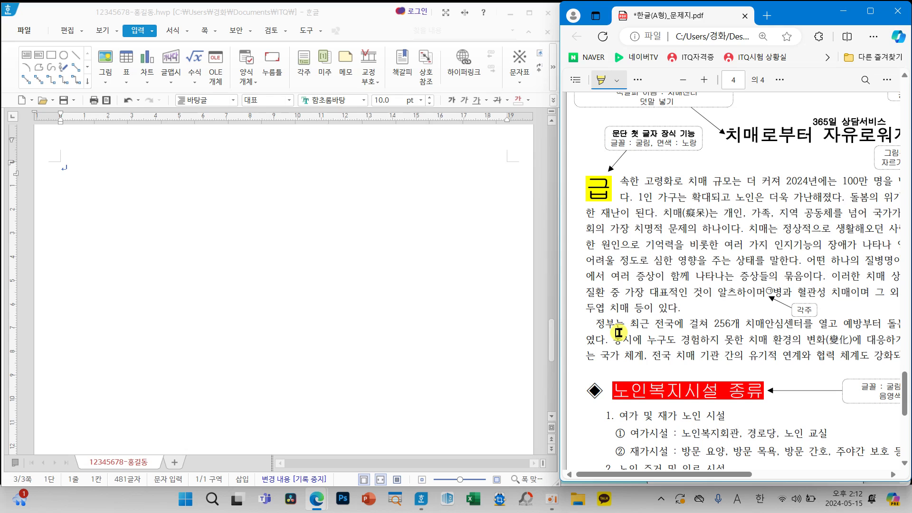
pyautogui.moveTo(570, 319)
pyautogui.mouseDown()
pyautogui.moveTo(577, 334)
pyautogui.moveTo(600, 318)
pyautogui.mouseUp()
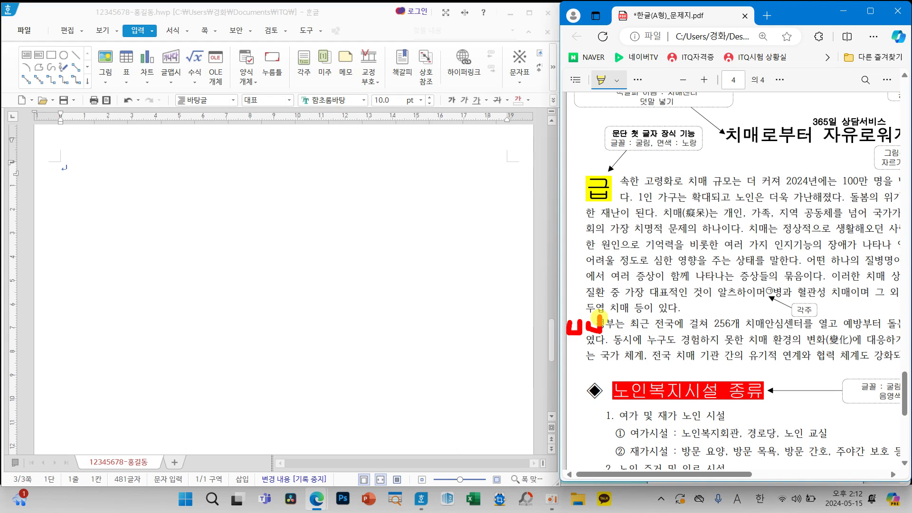
pyautogui.moveTo(704, 212)
pyautogui.mouseDown()
pyautogui.moveTo(702, 228)
pyautogui.moveTo(727, 193)
pyautogui.moveTo(715, 221)
pyautogui.mouseUp()
pyautogui.moveTo(611, 404)
pyautogui.mouseDown()
pyautogui.moveTo(569, 391)
pyautogui.moveTo(614, 379)
pyautogui.moveTo(605, 403)
pyautogui.mouseUp()
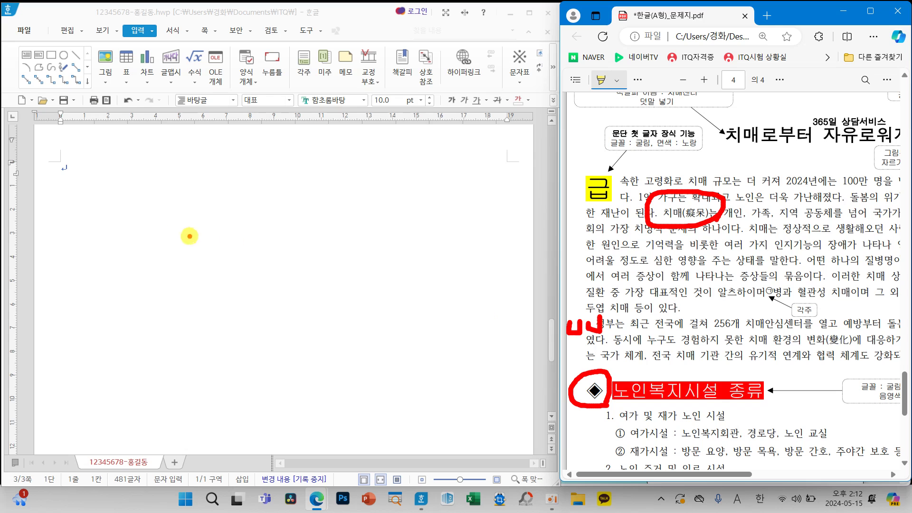
pyautogui.press('Escape')
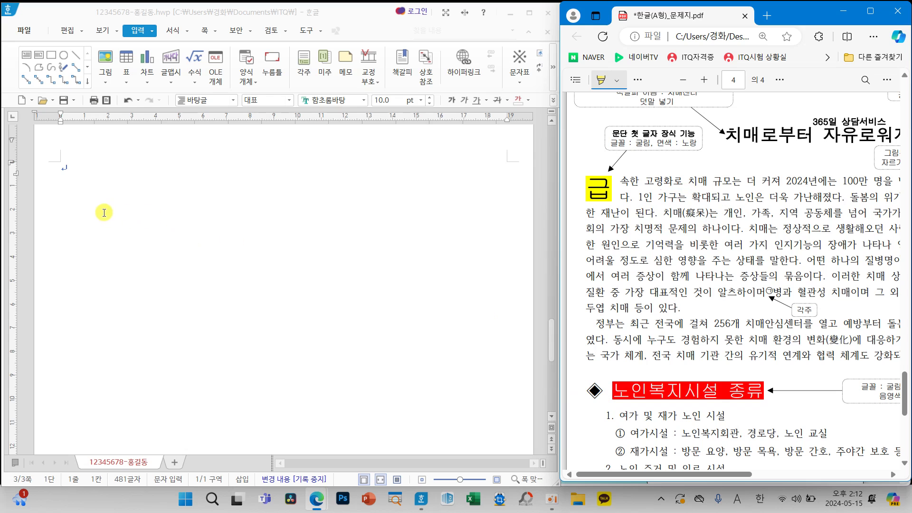
# Enter 치매 at the start of page 3 and convert it to 치매(癡呆) using the 한글(漢字) format.
pyautogui.click(157, 225)
pyautogui.write('ㅊ')
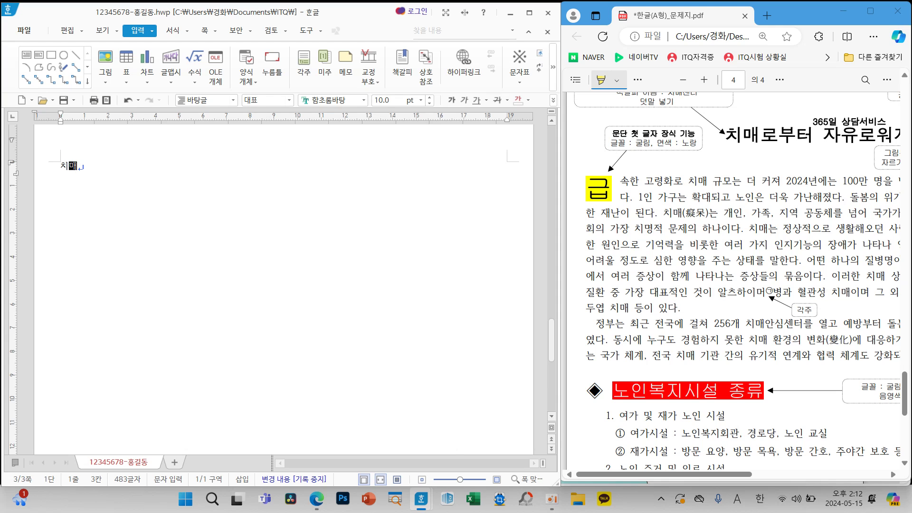
pyautogui.write('ㅣ매')
pyautogui.click(458, 481)
pyautogui.moveTo(459, 481); pyautogui.dragTo(469, 481)
pyautogui.scroll(-4, 290, 385)
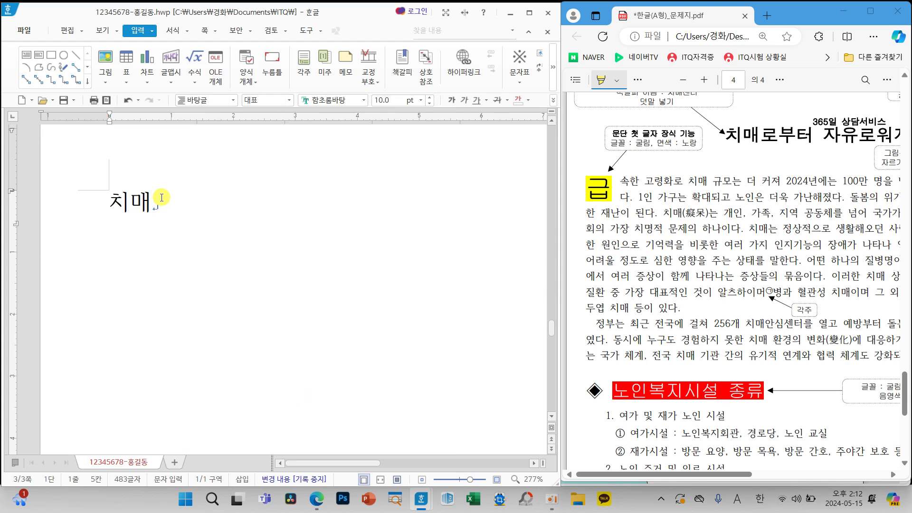
pyautogui.press('F9')
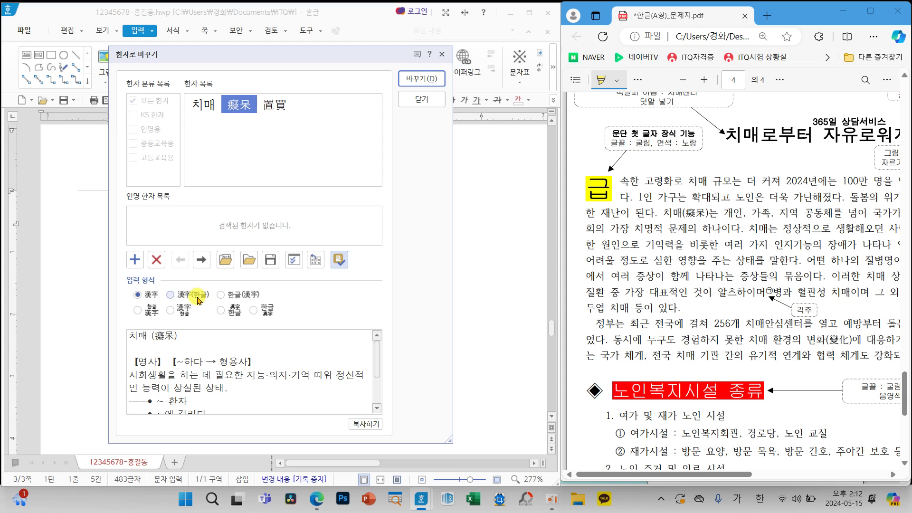
pyautogui.click(241, 297)
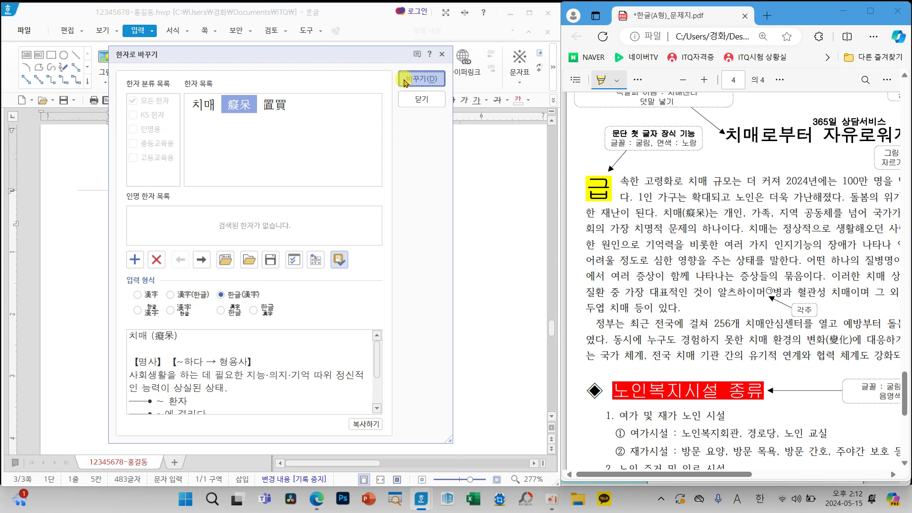
pyautogui.click(421, 79)
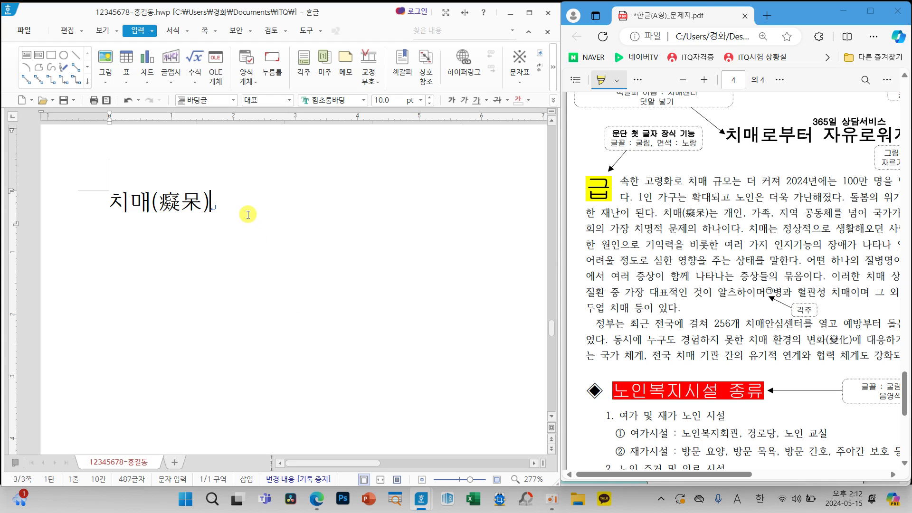
# Enter 기억력 on a new line below 치매(癡呆) and look up its hanja, leaving the word unconverted.
pyautogui.press('Return')
pyautogui.write('기억ㄹ')
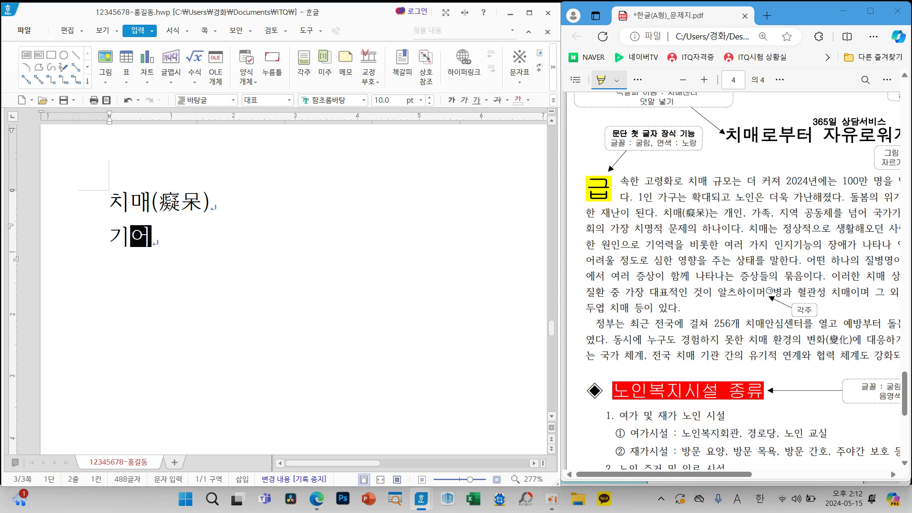
pyautogui.click(216, 241)
pyautogui.press('F9')
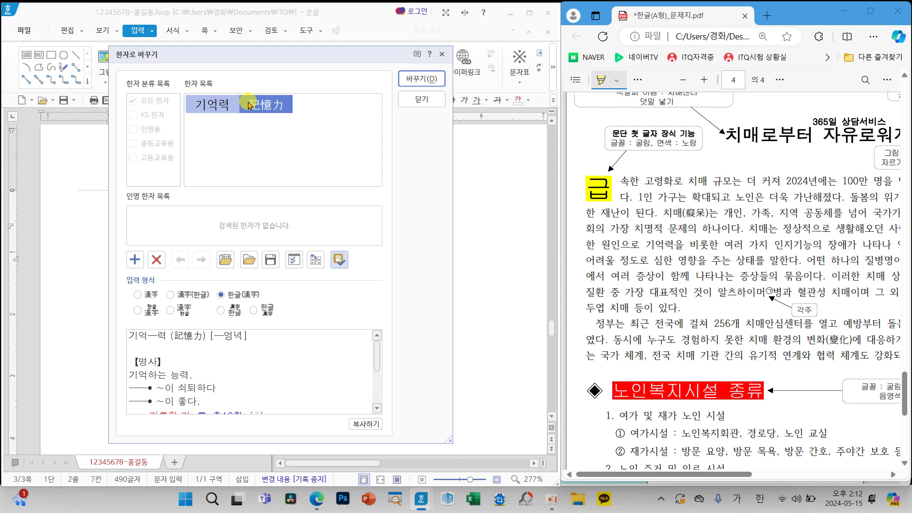
pyautogui.click(413, 100)
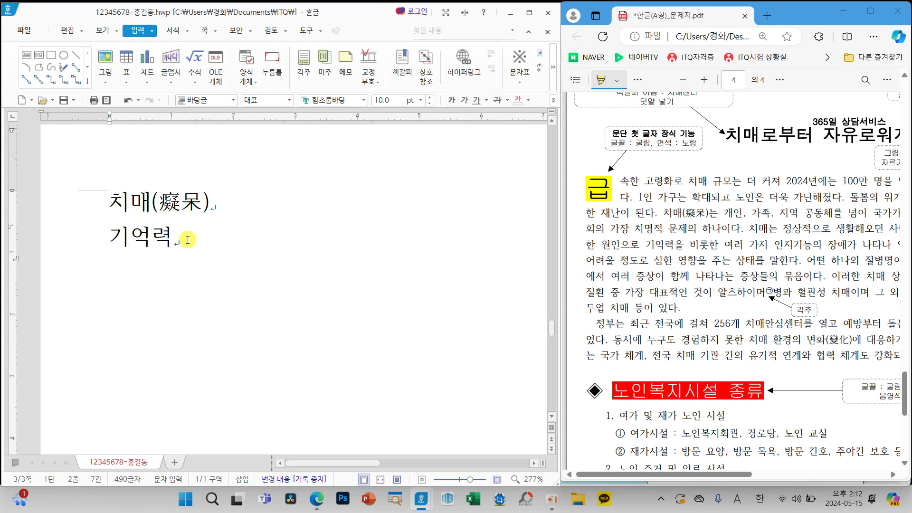
# Add an opening parenthesis after 기억력, then insert 基 for 기 and 億 for 억 one syllable at a time in the 漢字 format.
pyautogui.write('(')
pyautogui.write('ㄱ')
pyautogui.press('F9')
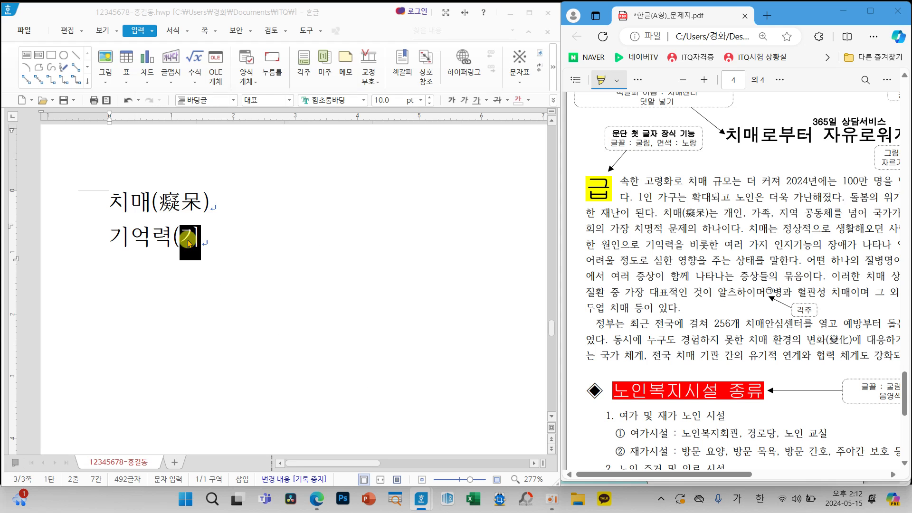
pyautogui.click(141, 297)
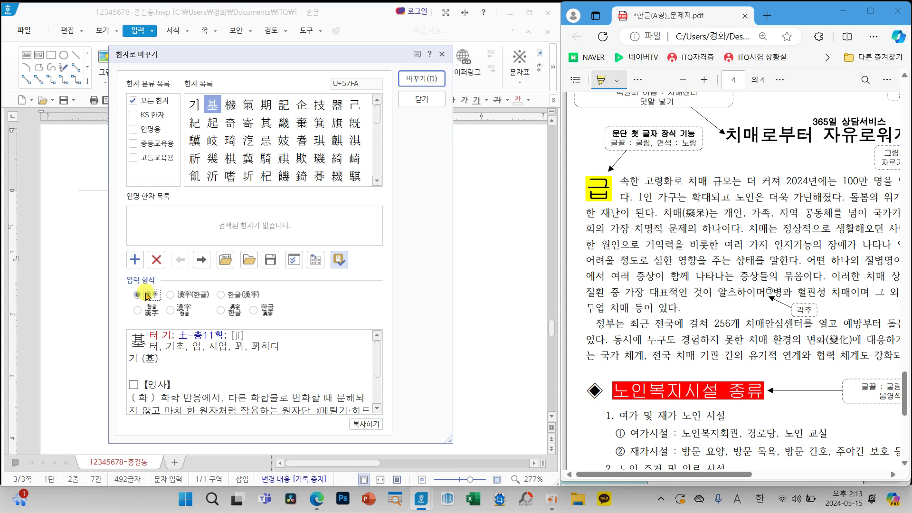
pyautogui.click(416, 80)
pyautogui.write('억력(基억')
pyautogui.press('F9')
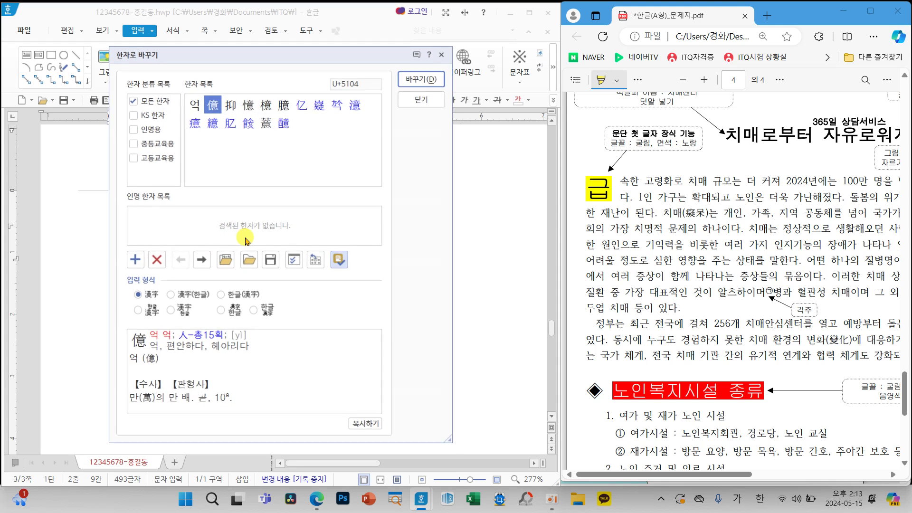
pyautogui.click(416, 79)
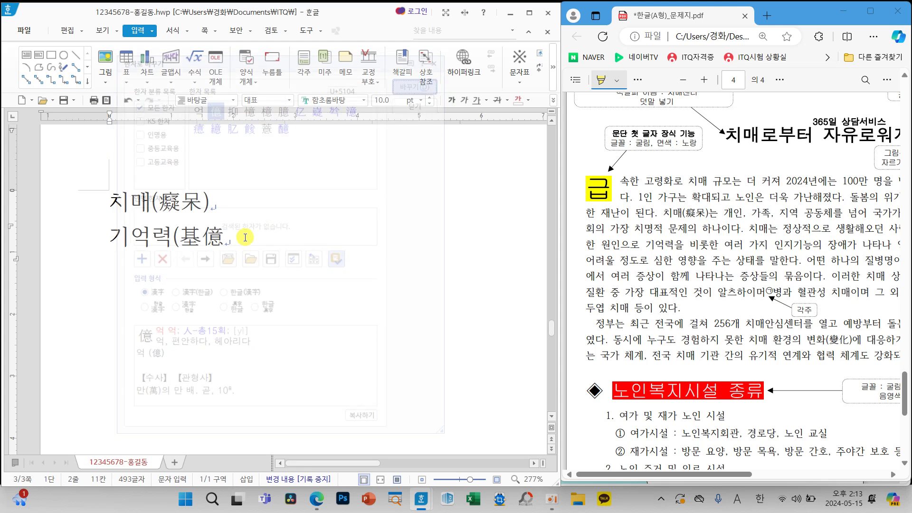
# Complete the second practice line as 기억력(基億力) by converting 력 to the Hanja 力 and closing the parenthesis.
pyautogui.write('력')
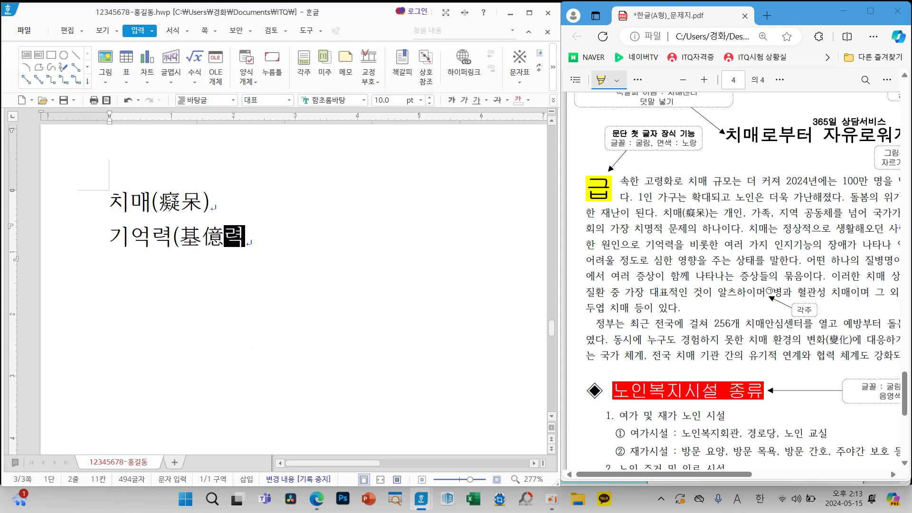
pyautogui.press('F9')
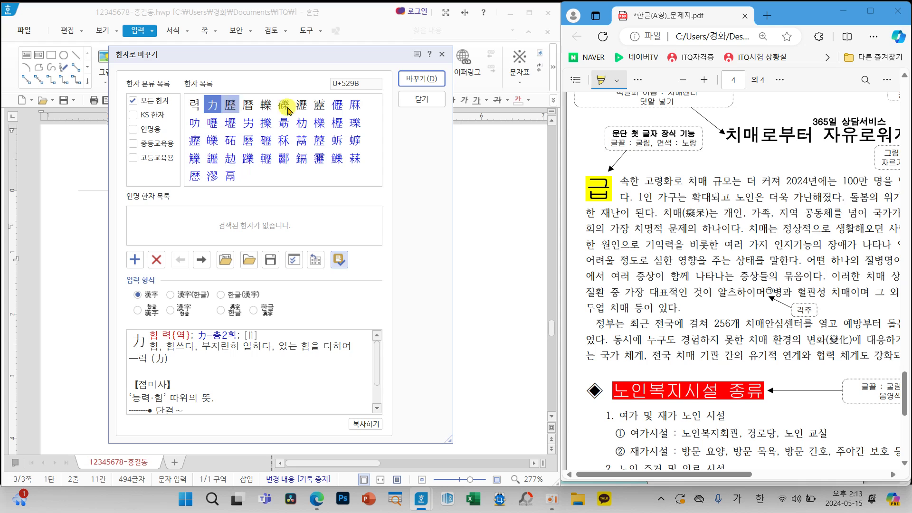
pyautogui.click(421, 78)
pyautogui.write(')')
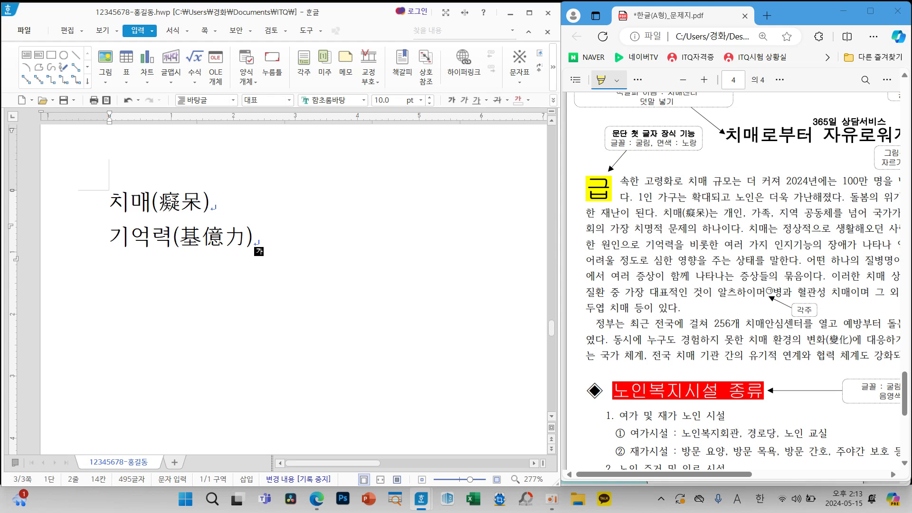
# Insert the ◈ symbol from the Hangul (HNC) full-width general symbols on a new line below the practice words.
pyautogui.press('Return')
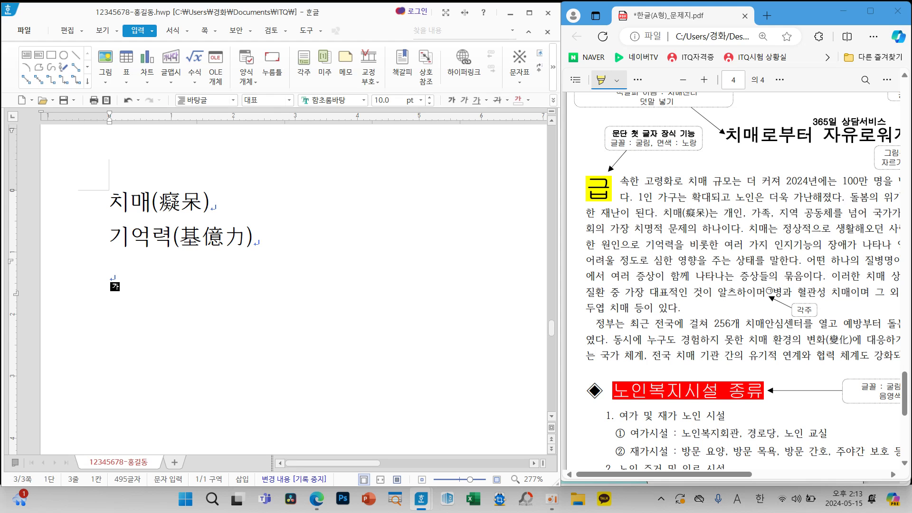
pyautogui.hotkey('ctrl', 'F10')
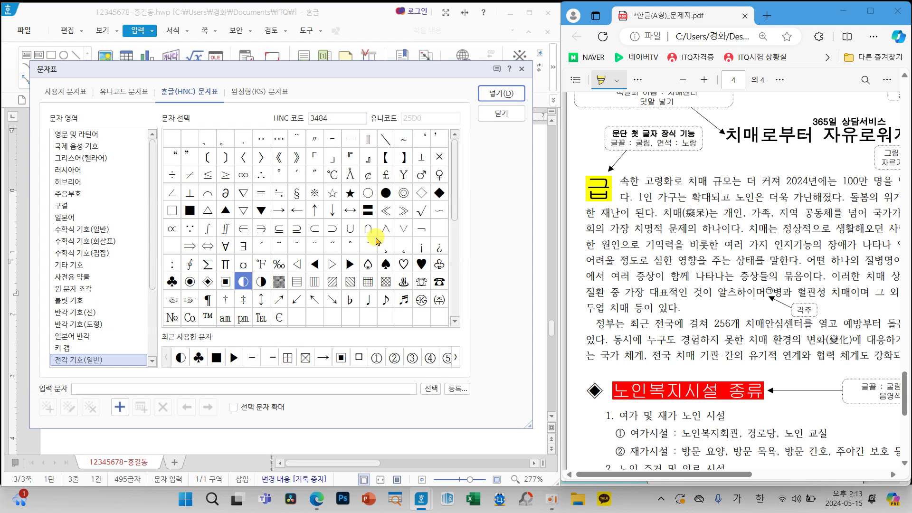
pyautogui.press('Hangul')
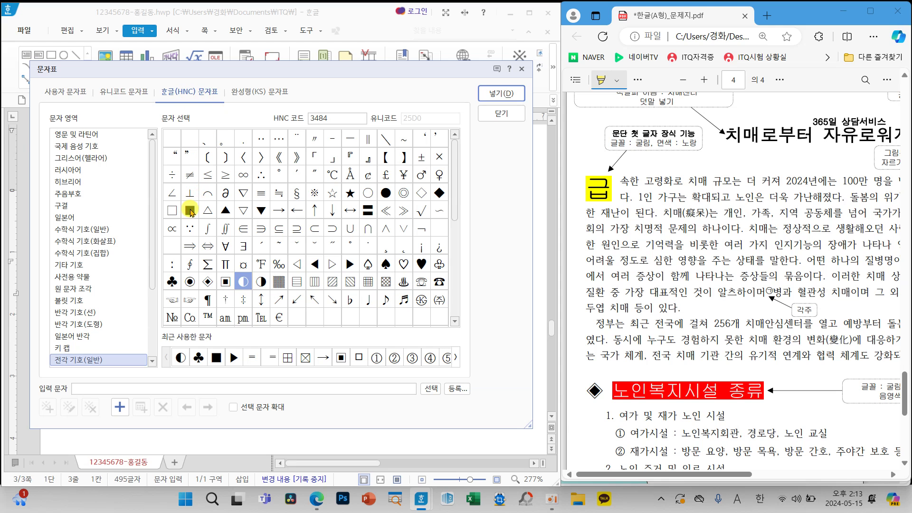
pyautogui.click(209, 284)
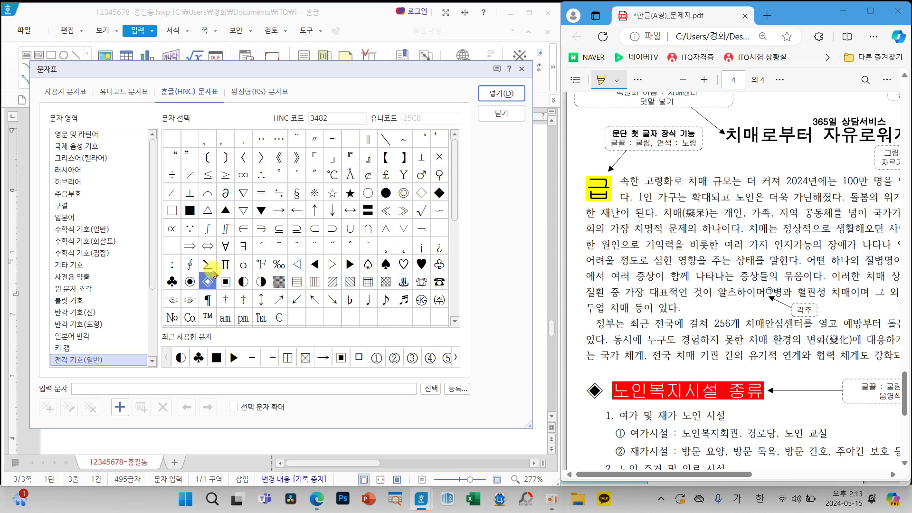
pyautogui.click(496, 94)
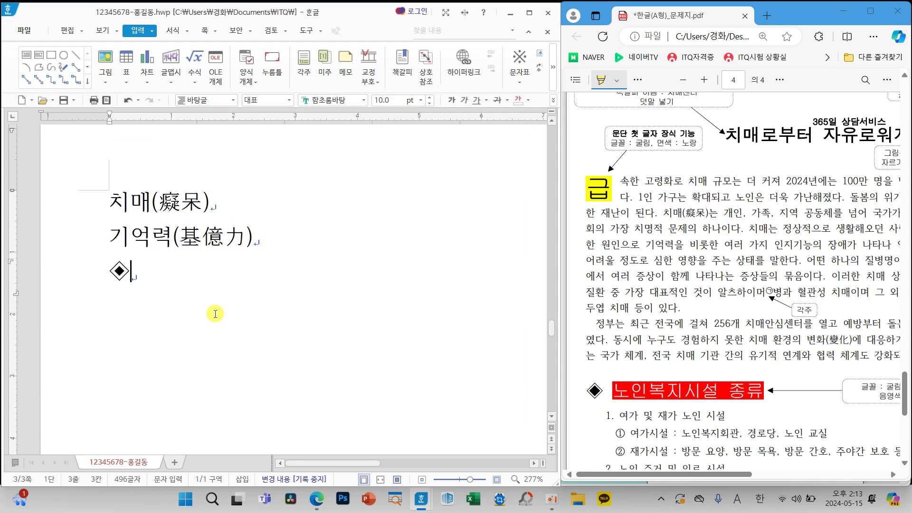
# Delete all three practice lines containing the Hanja words and the ◈ symbol.
pyautogui.moveTo(193, 309); pyautogui.dragTo(91, 208)
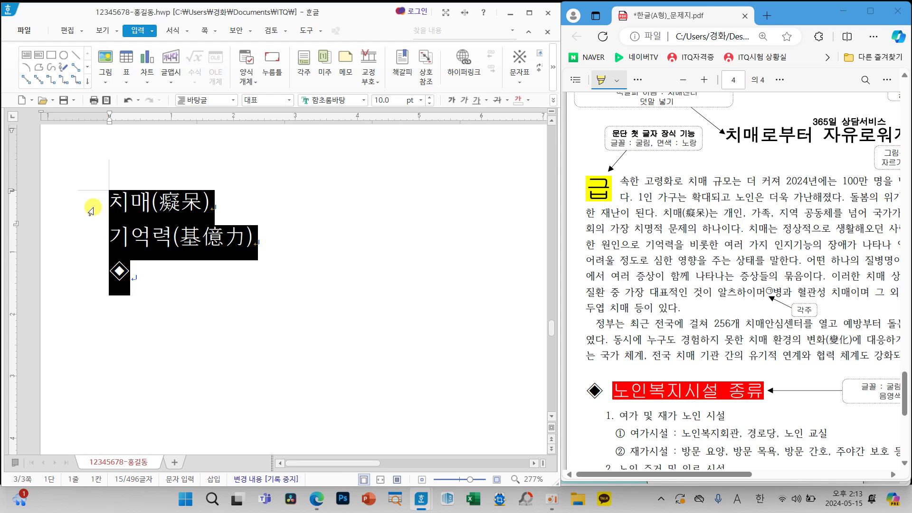
pyautogui.press('Delete')
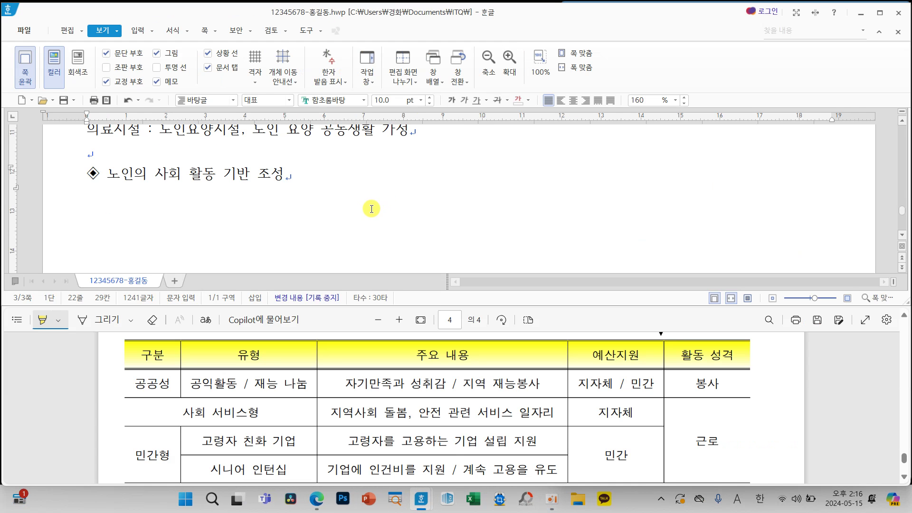
# Add an empty line below the heading "◈ 노인의 사회 활동 기반 조성" at the end of the document.
pyautogui.scroll(15, 371, 209)
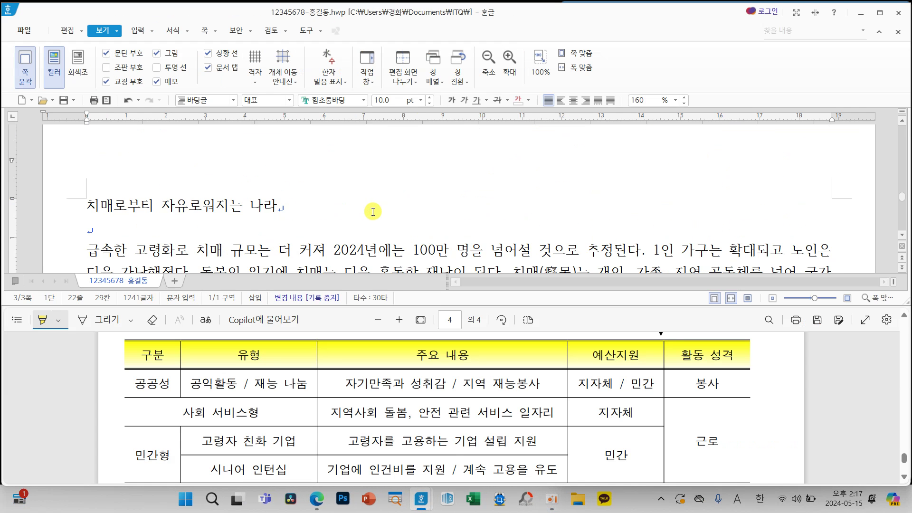
pyautogui.scroll(-12, 373, 211)
pyautogui.scroll(-5, 380, 212)
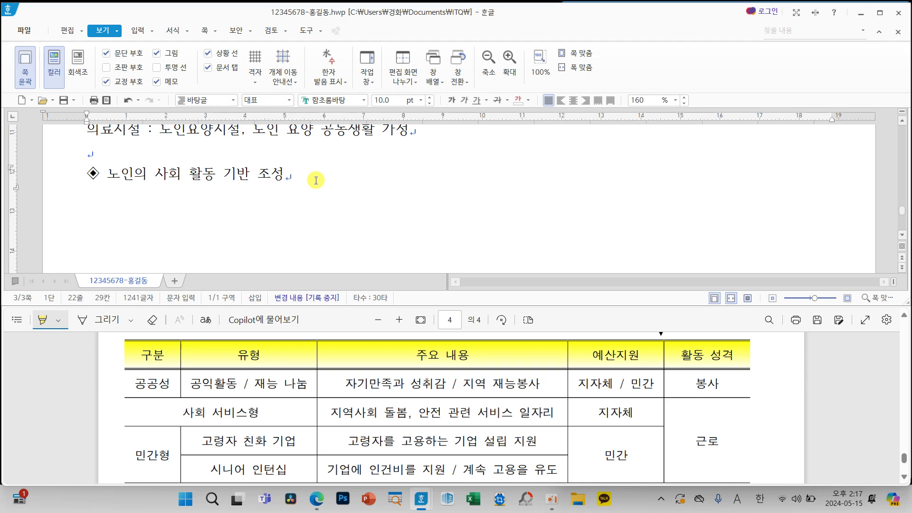
pyautogui.press('Return')
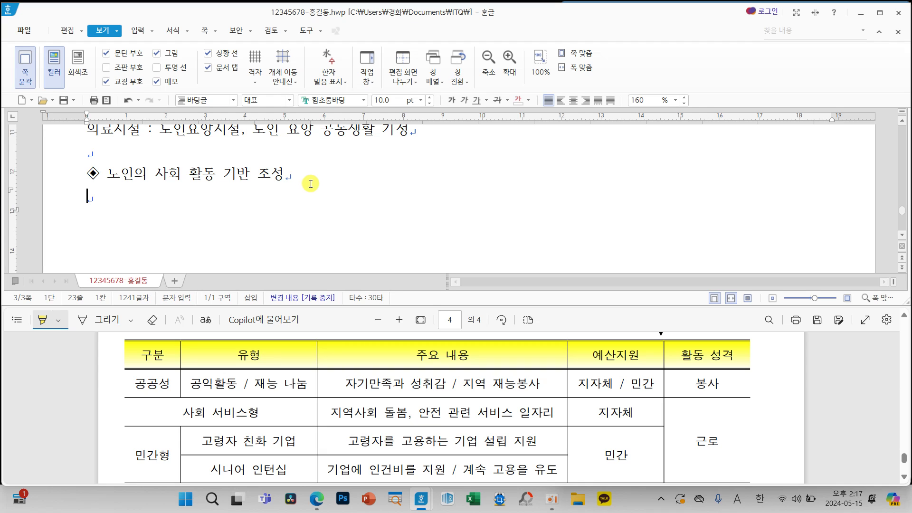
pyautogui.scroll(-2, 308, 181)
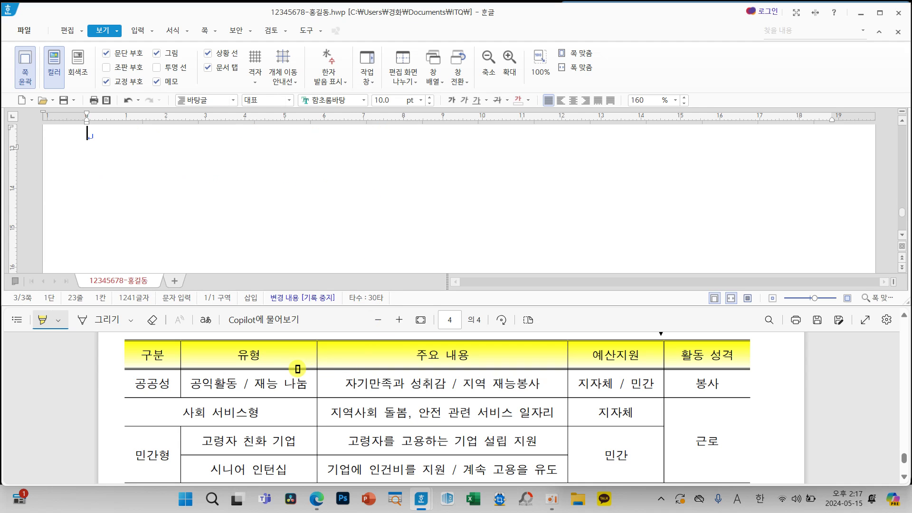
pyautogui.moveTo(151, 325); pyautogui.dragTo(151, 352)
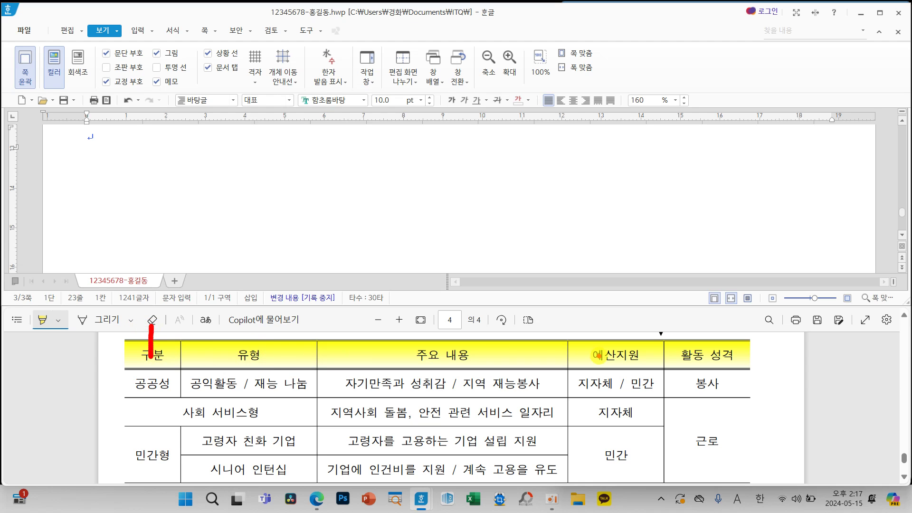
pyautogui.moveTo(729, 314)
pyautogui.mouseDown()
pyautogui.moveTo(705, 316)
pyautogui.moveTo(731, 360)
pyautogui.mouseUp()
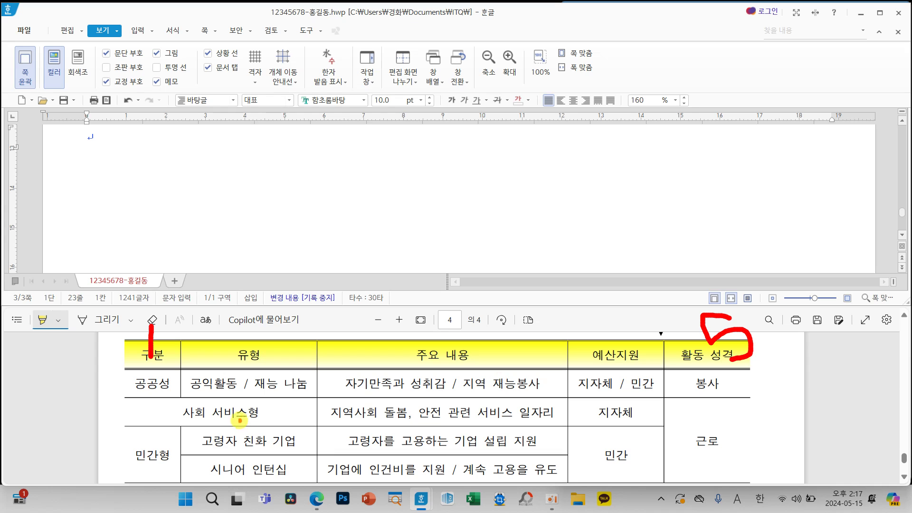
pyautogui.moveTo(140, 364); pyautogui.dragTo(104, 366)
pyautogui.moveTo(133, 380); pyautogui.dragTo(92, 386)
pyautogui.moveTo(135, 411); pyautogui.dragTo(88, 413)
pyautogui.moveTo(209, 437); pyautogui.dragTo(88, 441)
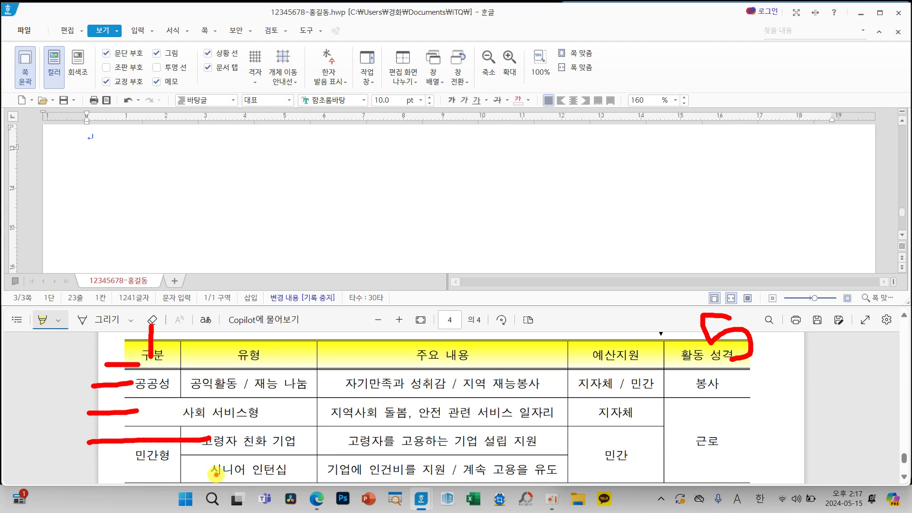
pyautogui.moveTo(216, 473); pyautogui.dragTo(87, 477)
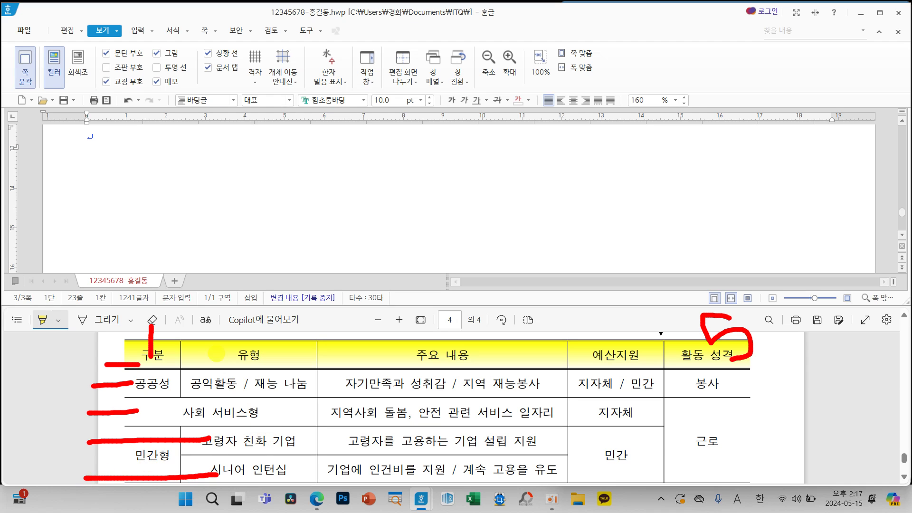
# Insert a table with 5 rows and 5 columns, treated as a character, on the line below the heading.
pyautogui.scroll(1, 95, 147)
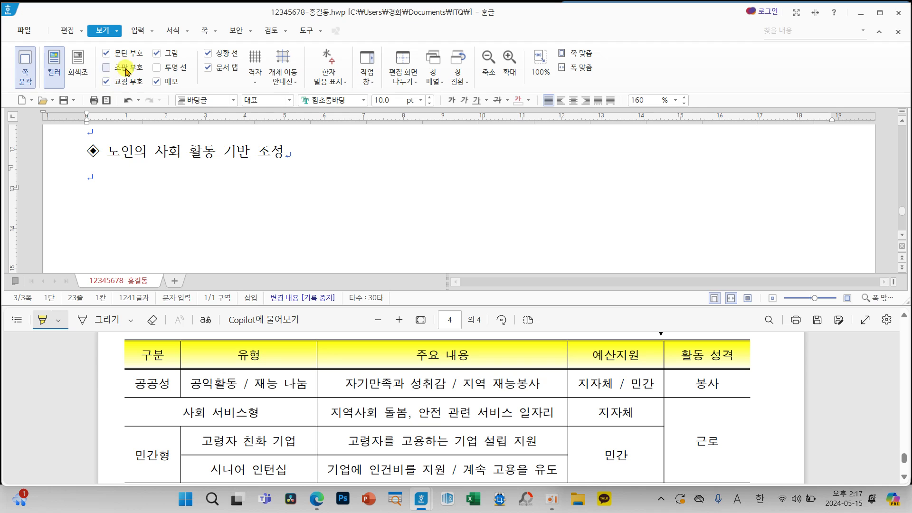
pyautogui.click(138, 30)
pyautogui.click(138, 58)
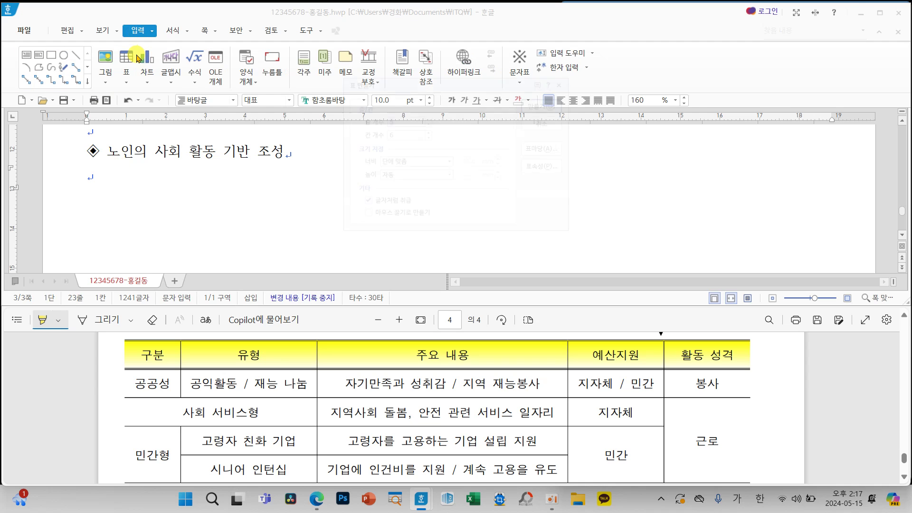
pyautogui.click(424, 135)
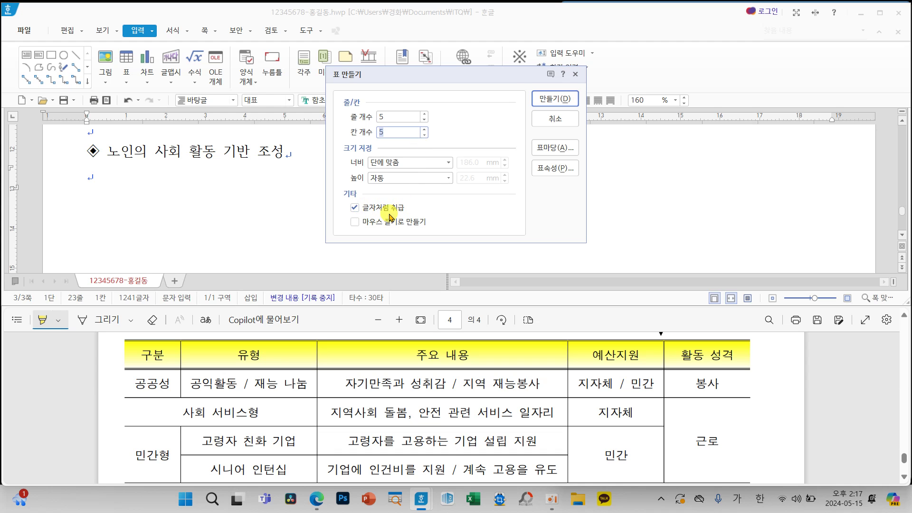
pyautogui.click(541, 97)
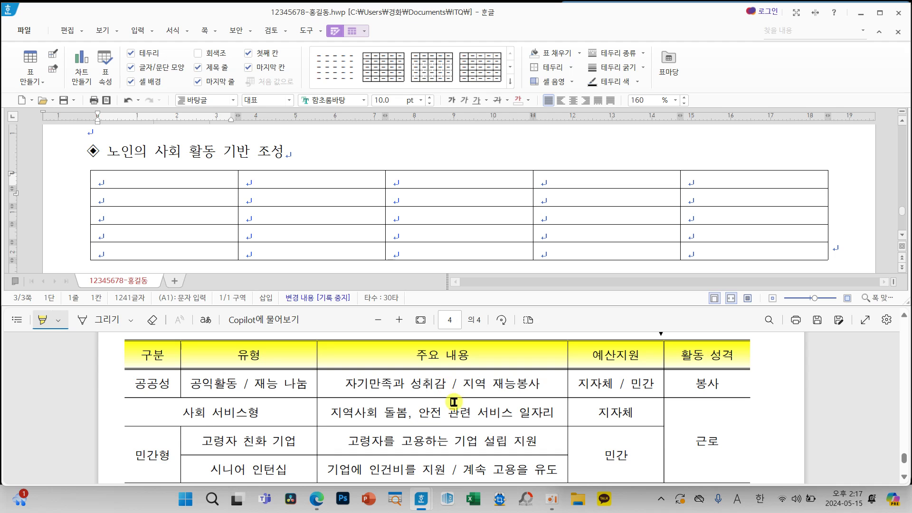
# In the PDF question sheet, highlight the table formatting instruction "돋움, 10pt, 가운데 정렬".
pyautogui.scroll(4, 492, 416)
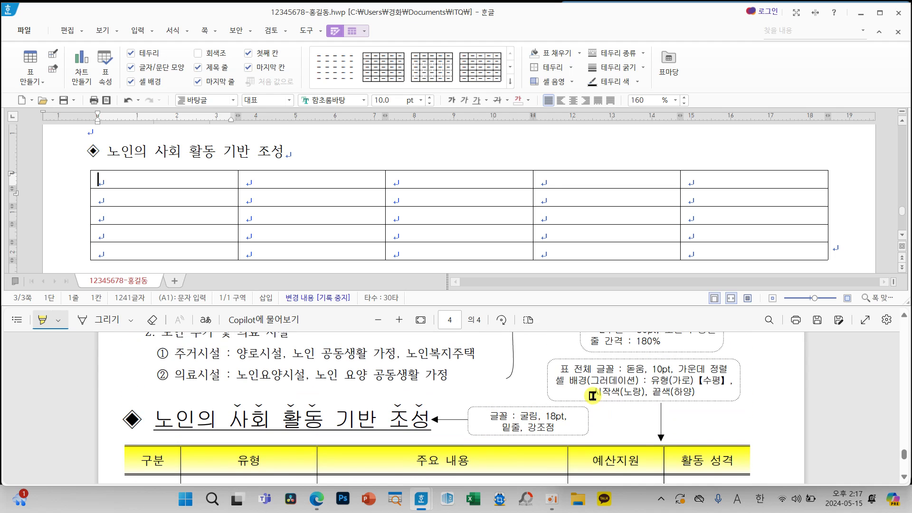
pyautogui.click(623, 369)
pyautogui.moveTo(623, 369); pyautogui.dragTo(738, 365)
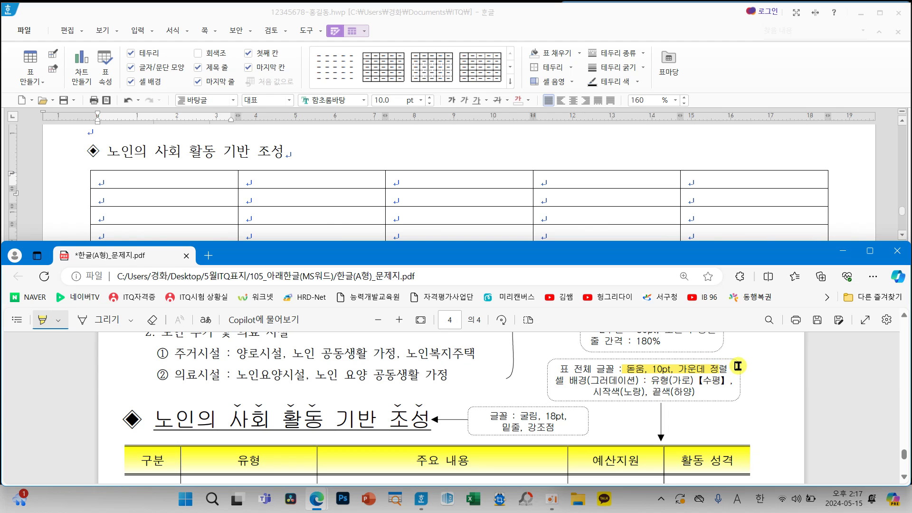
# Back in the 한글 document, select all cells of the new table and increase the height of every row by two increments.
pyautogui.click(227, 181)
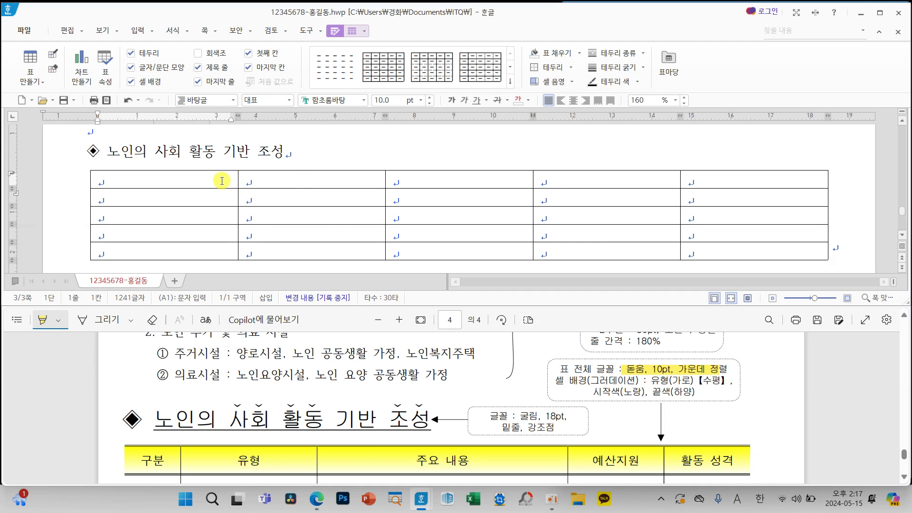
pyautogui.press('F5')
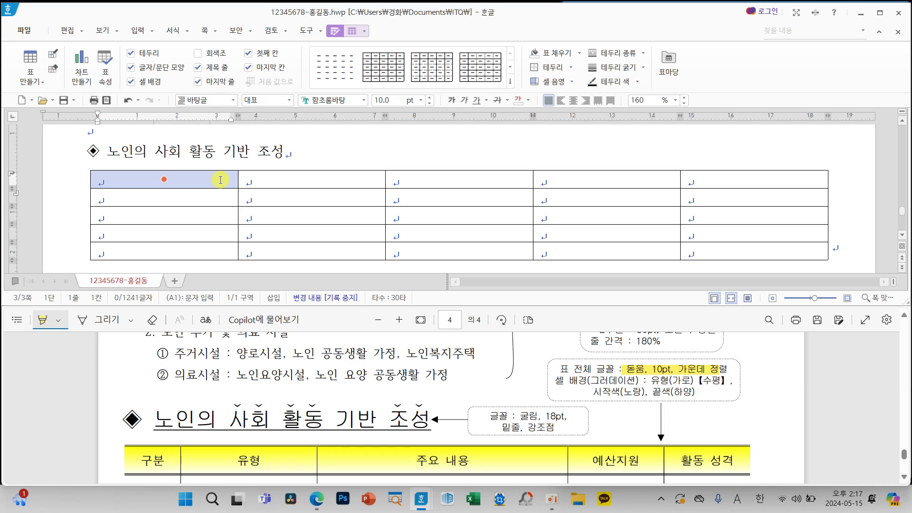
pyautogui.press('F5')
pyautogui.press('F5')
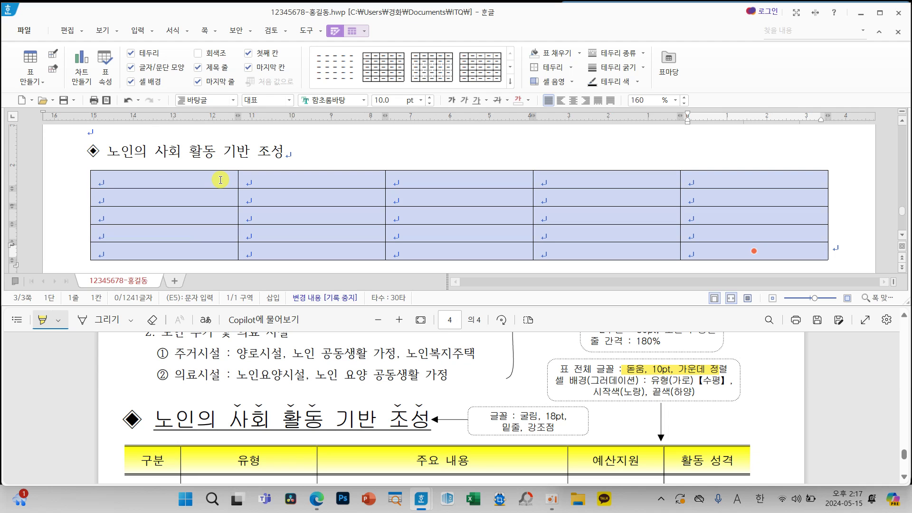
pyautogui.hotkey('ctrl', 'Down')
pyautogui.hotkey('ctrl', 'Down')
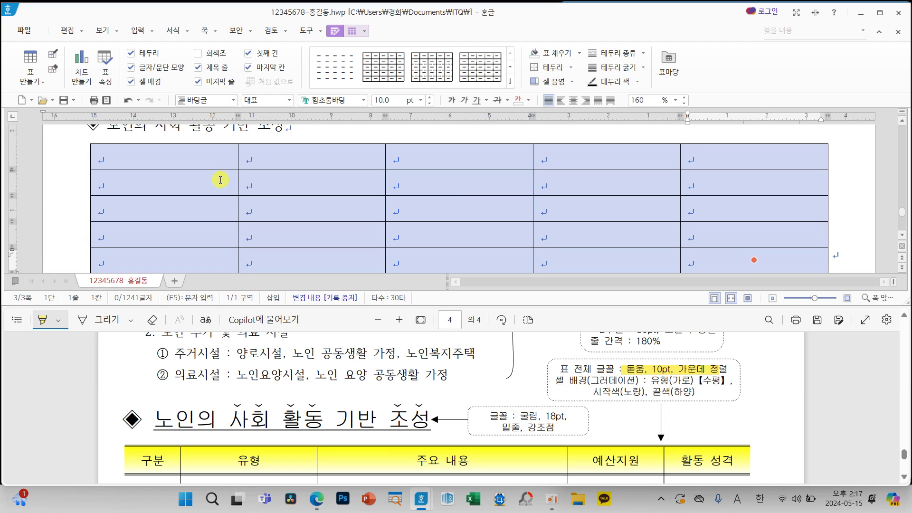
# Set the font of all table cells to 돋움 and center their text.
pyautogui.click(364, 99)
pyautogui.moveTo(523, 248); pyautogui.dragTo(524, 124)
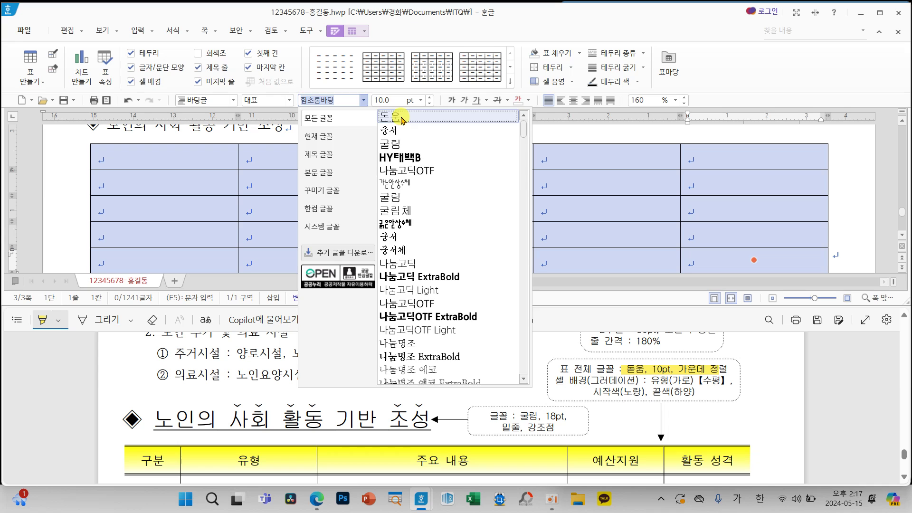
pyautogui.click(404, 117)
pyautogui.click(574, 103)
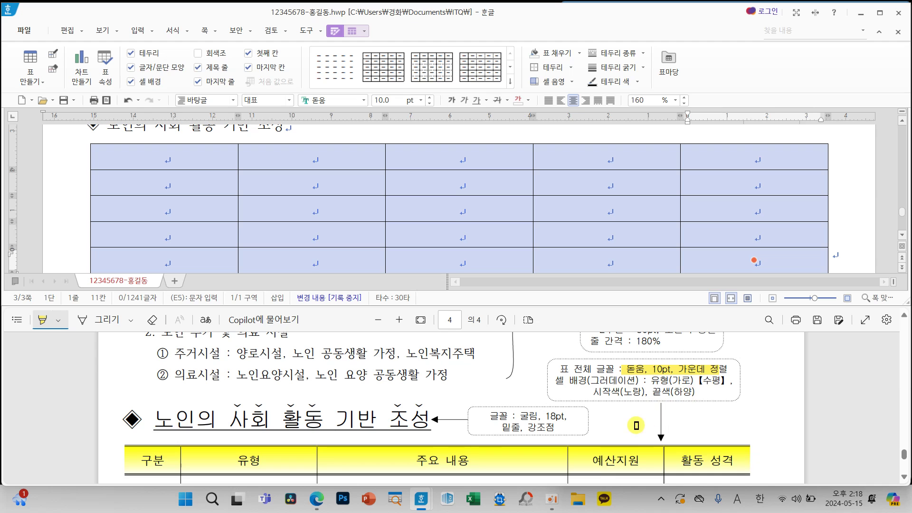
# Remove the left and right outer borders of the selected table by setting their line type to none.
pyautogui.scroll(-3, 633, 425)
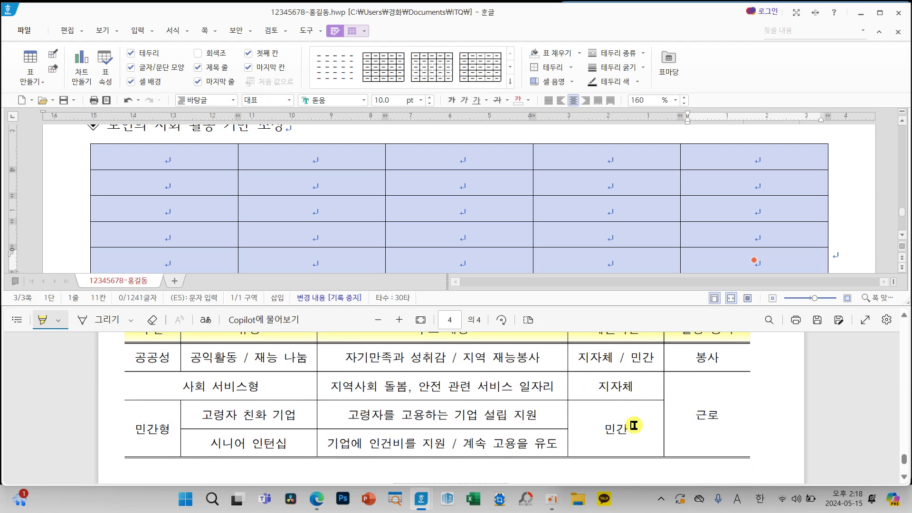
pyautogui.scroll(1, 633, 425)
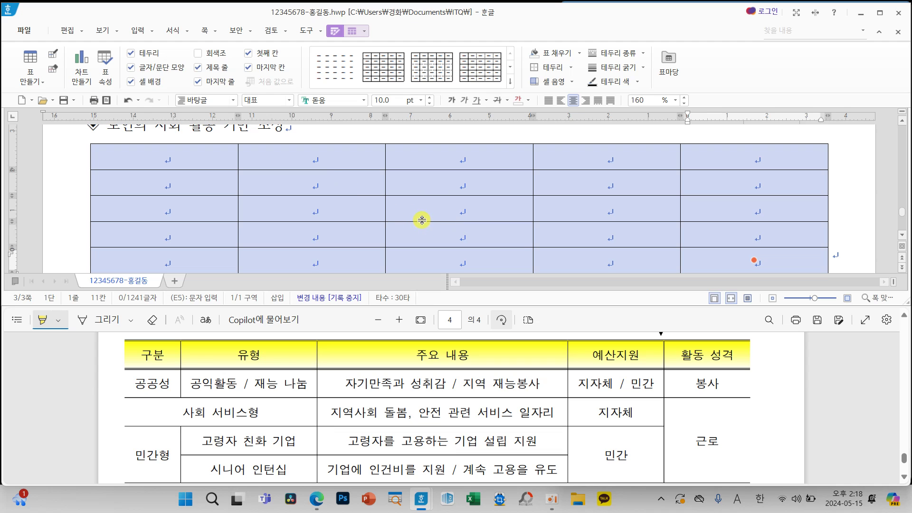
pyautogui.press('l')
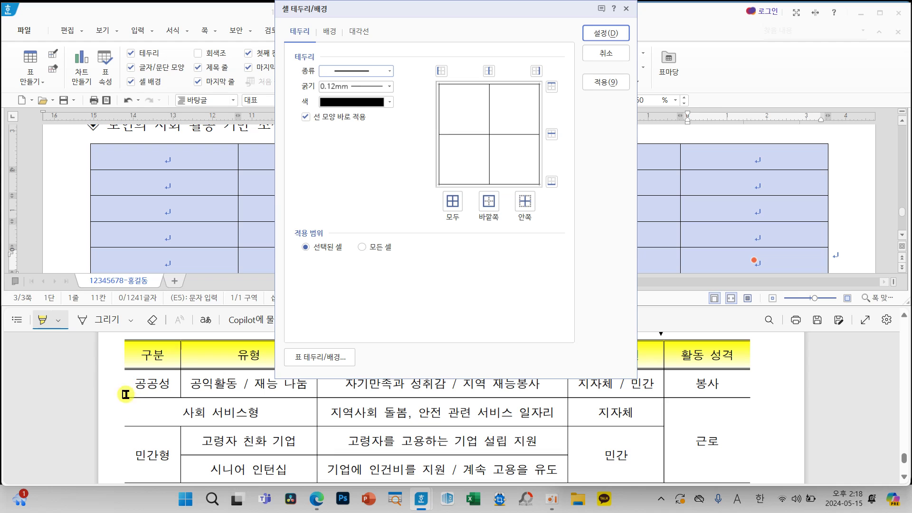
pyautogui.click(346, 71)
pyautogui.click(352, 83)
pyautogui.click(441, 71)
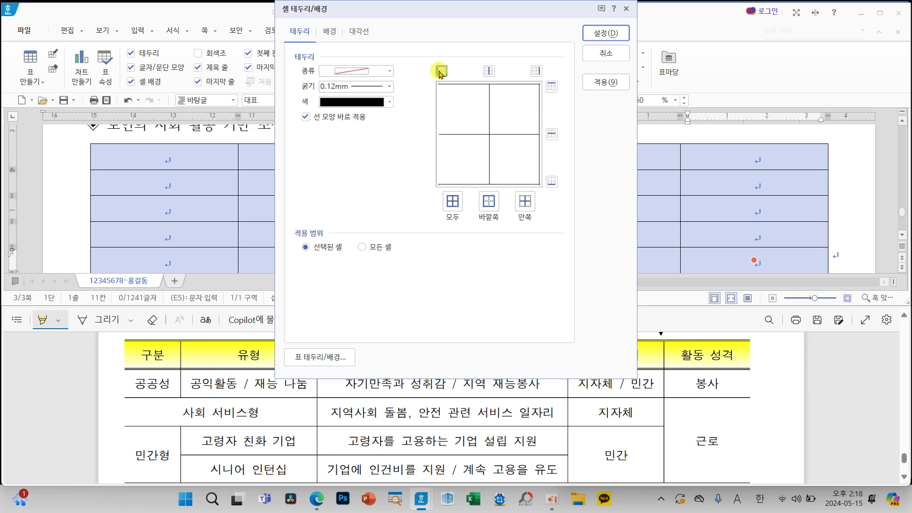
pyautogui.click(551, 85)
pyautogui.click(599, 33)
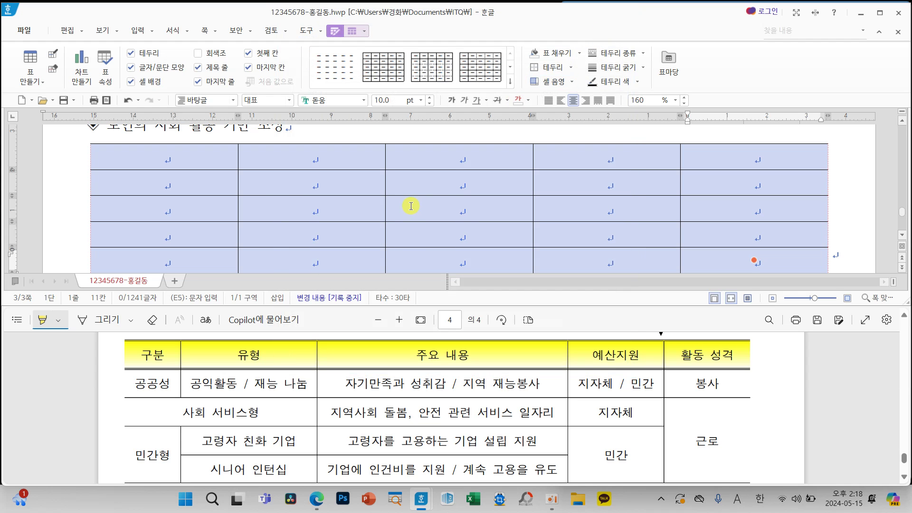
# Set the top and bottom outer borders of the selected table to a 0.5 mm double line.
pyautogui.press('l')
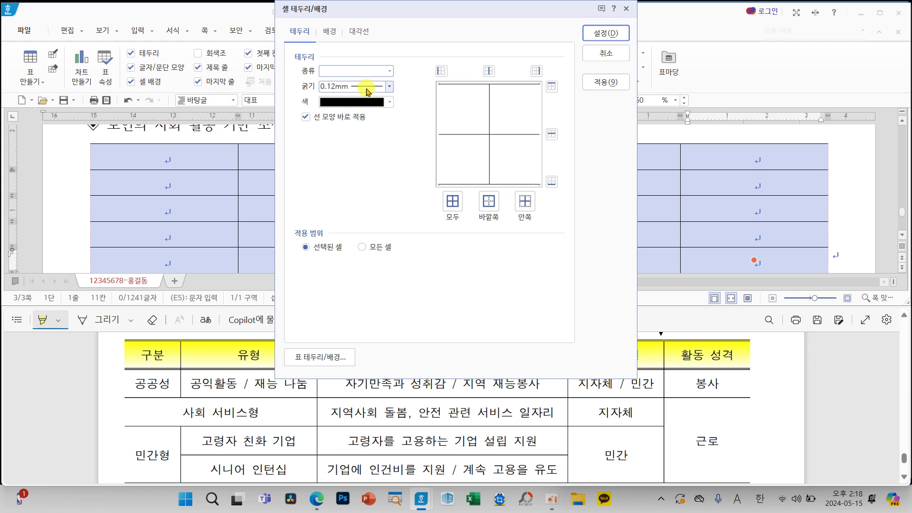
pyautogui.click(366, 71)
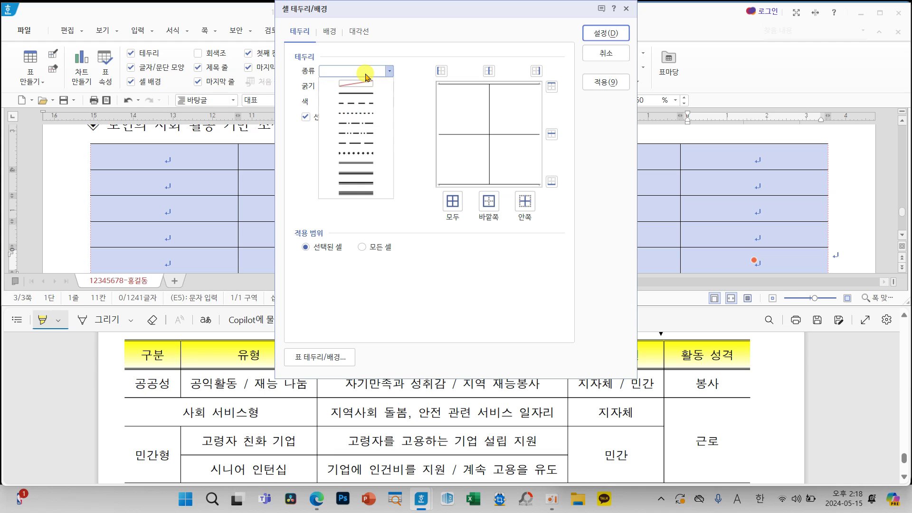
pyautogui.click(366, 163)
pyautogui.click(551, 87)
pyautogui.click(551, 181)
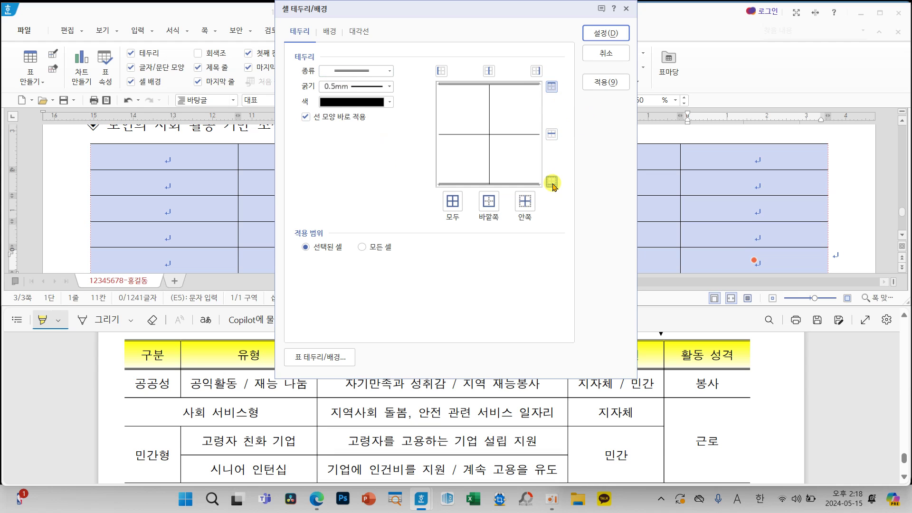
pyautogui.click(600, 34)
pyautogui.click(592, 154)
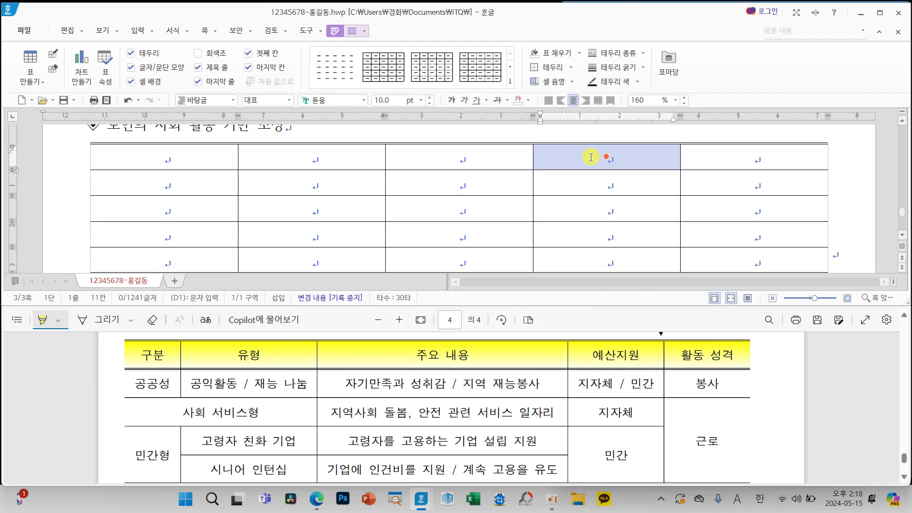
pyautogui.scroll(-1, 608, 199)
pyautogui.scroll(1, 608, 199)
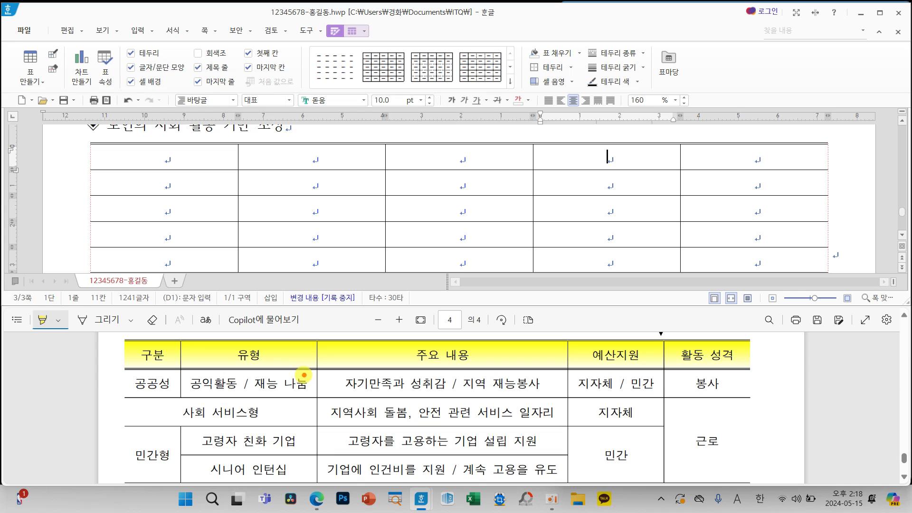
# Set the bottom border of the table's header row to a 0.5 mm double line.
pyautogui.moveTo(303, 361)
pyautogui.mouseDown()
pyautogui.moveTo(318, 380)
pyautogui.moveTo(300, 361)
pyautogui.mouseUp()
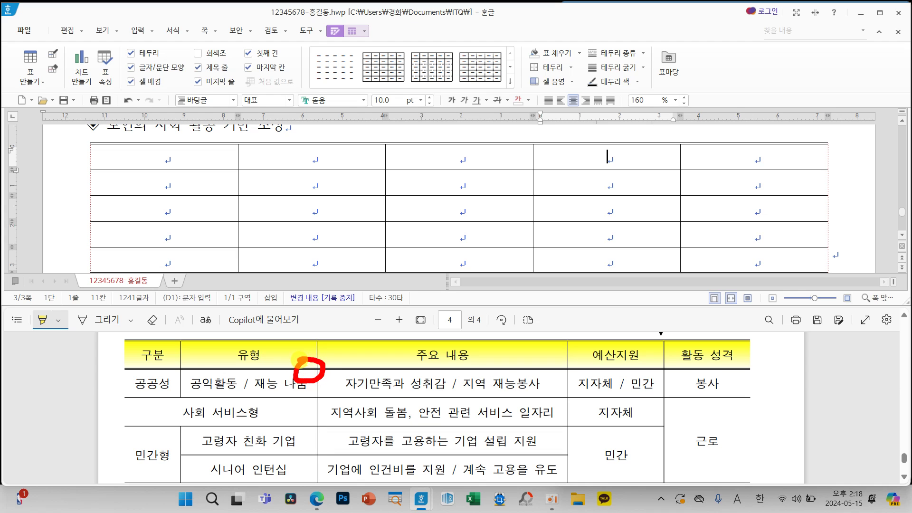
pyautogui.moveTo(181, 157); pyautogui.dragTo(737, 158)
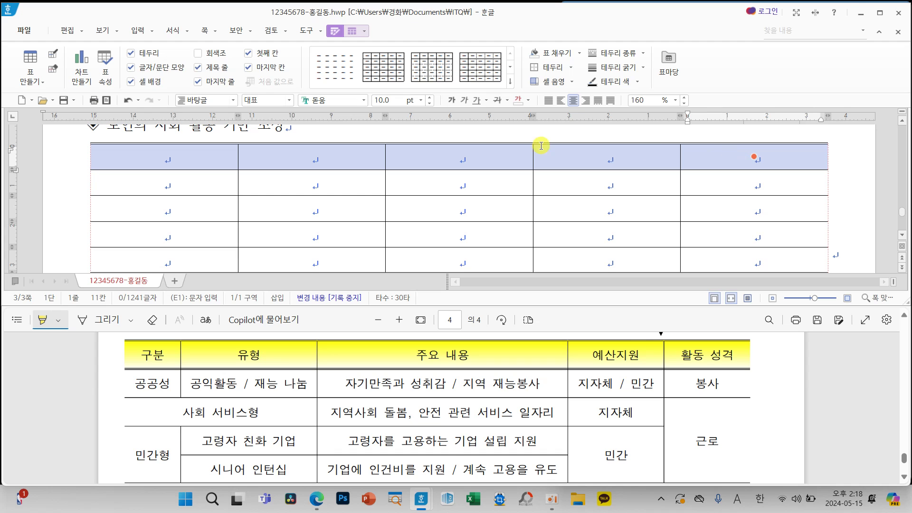
pyautogui.press('l')
pyautogui.click(353, 71)
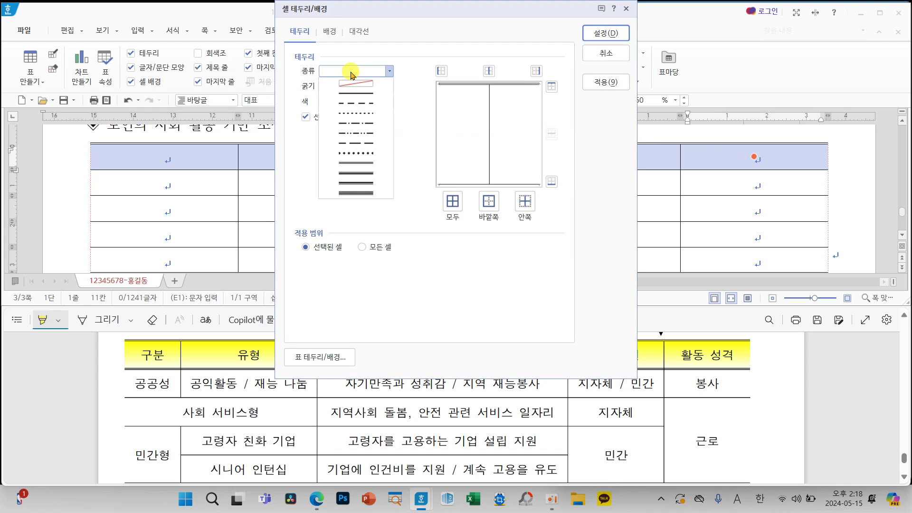
pyautogui.click(370, 164)
pyautogui.click(550, 182)
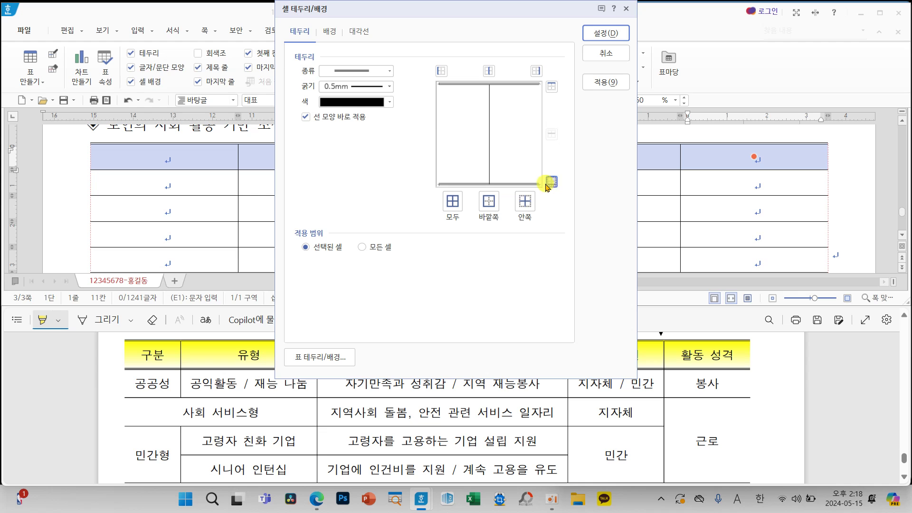
pyautogui.click(603, 34)
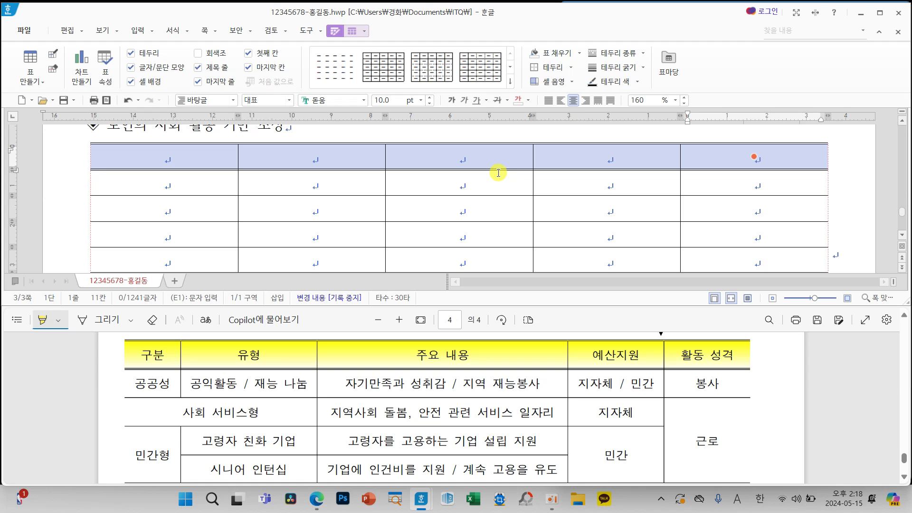
# Give the header row a gradient background of type 가로 with yellow as its start color.
pyautogui.press('c')
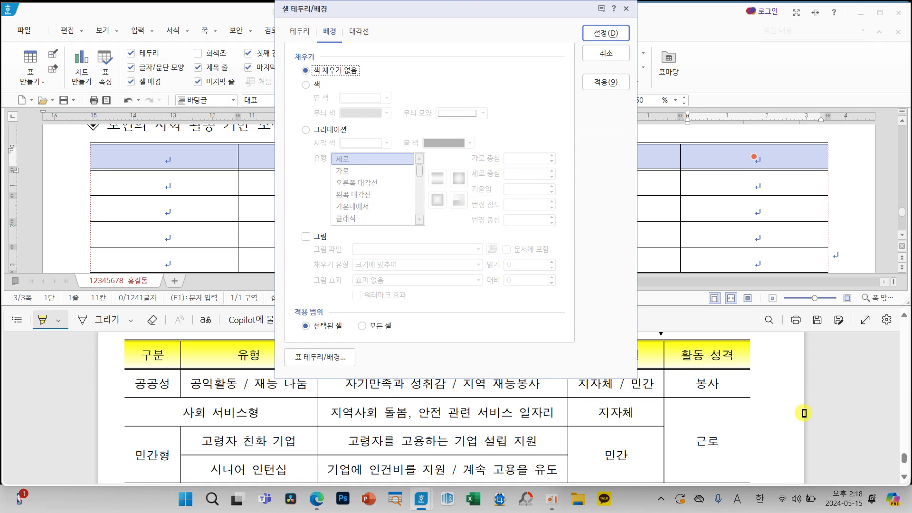
pyautogui.scroll(3, 804, 417)
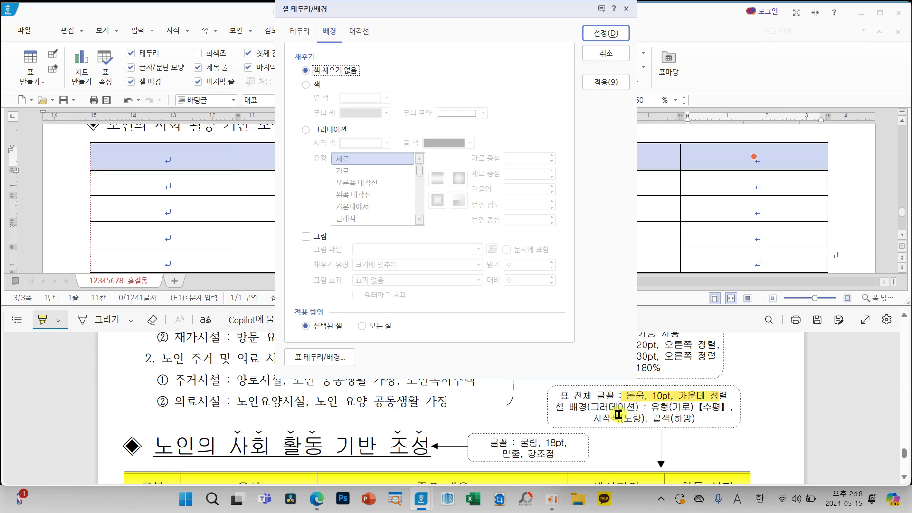
pyautogui.click(335, 132)
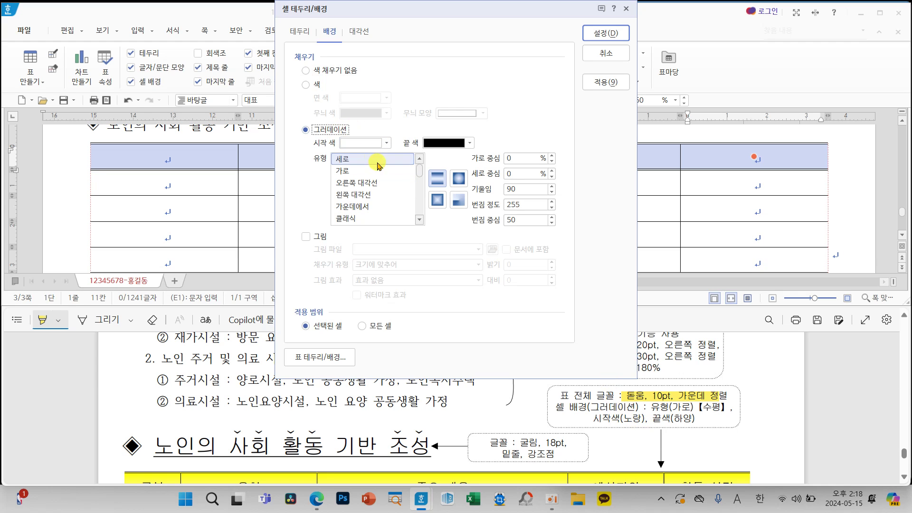
pyautogui.click(345, 171)
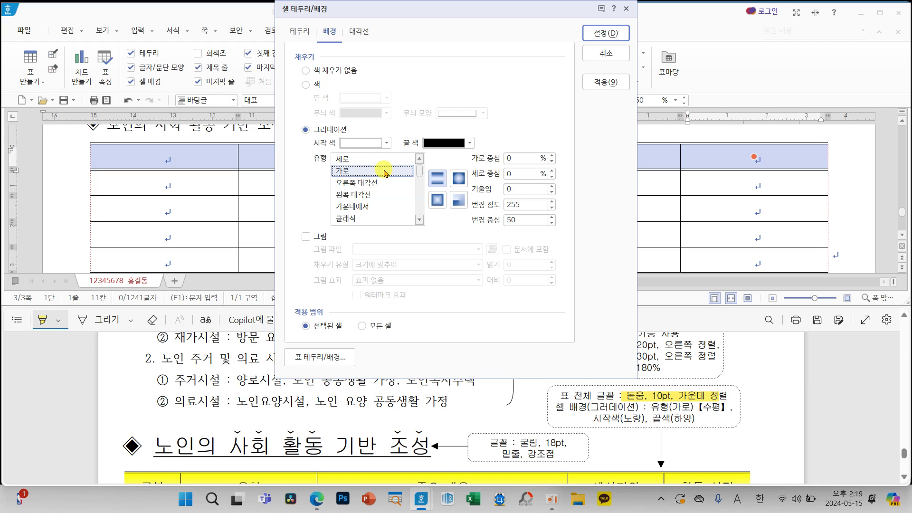
pyautogui.click(359, 144)
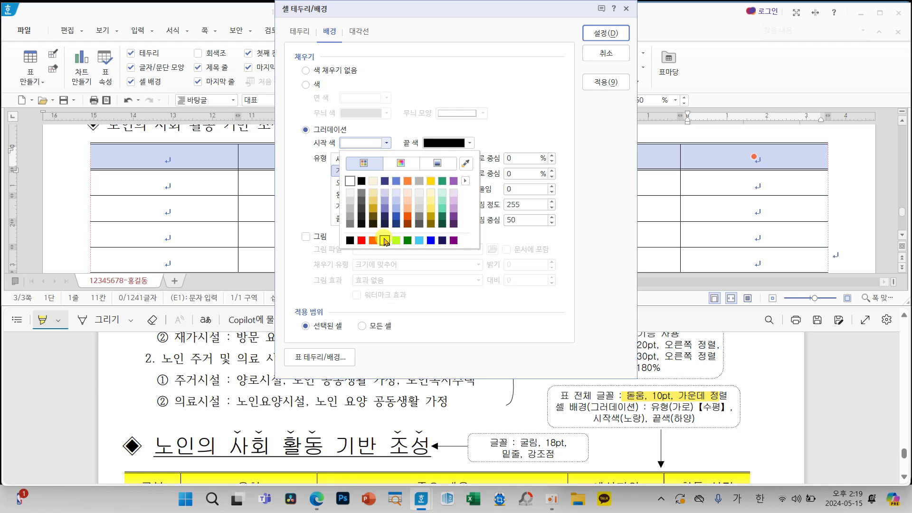
pyautogui.click(385, 241)
# Highlight "시작색(노랑), 끝색(하양)" in the PDF, and set the header row gradient's end color to white.
pyautogui.moveTo(593, 418); pyautogui.dragTo(702, 421)
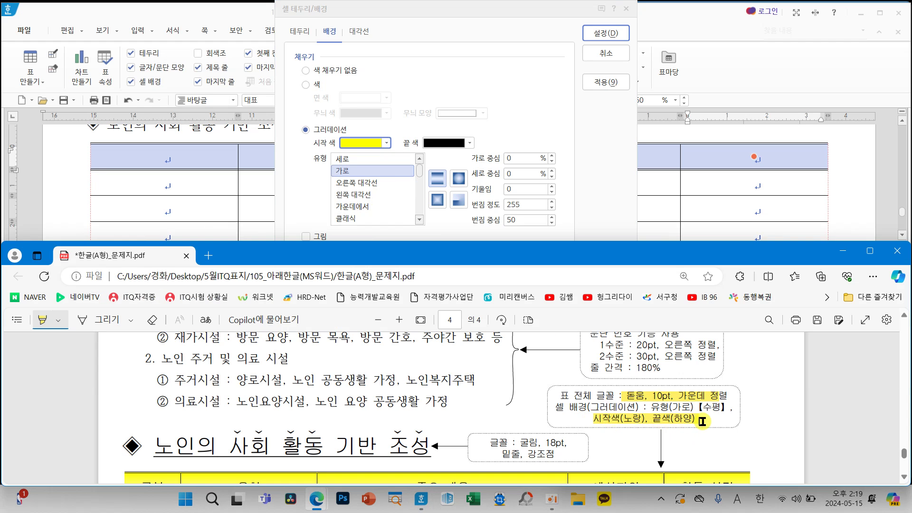
pyautogui.click(444, 143)
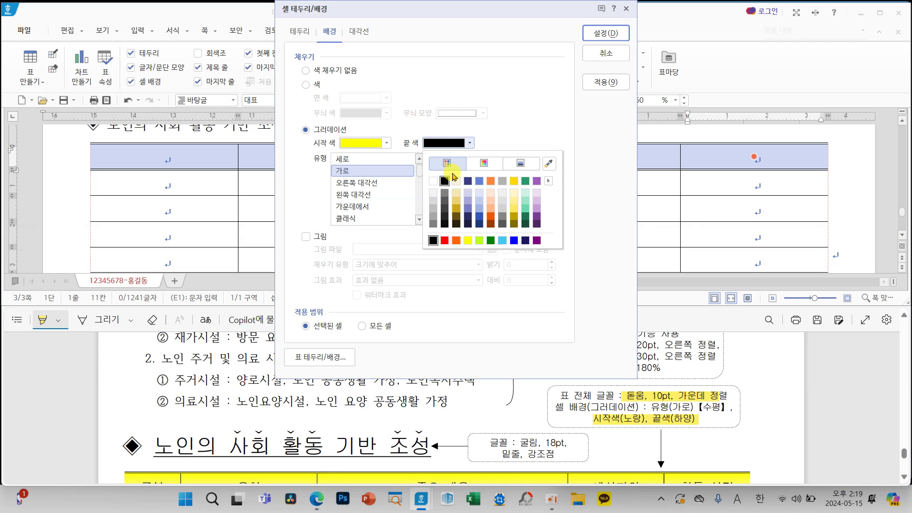
pyautogui.click(433, 181)
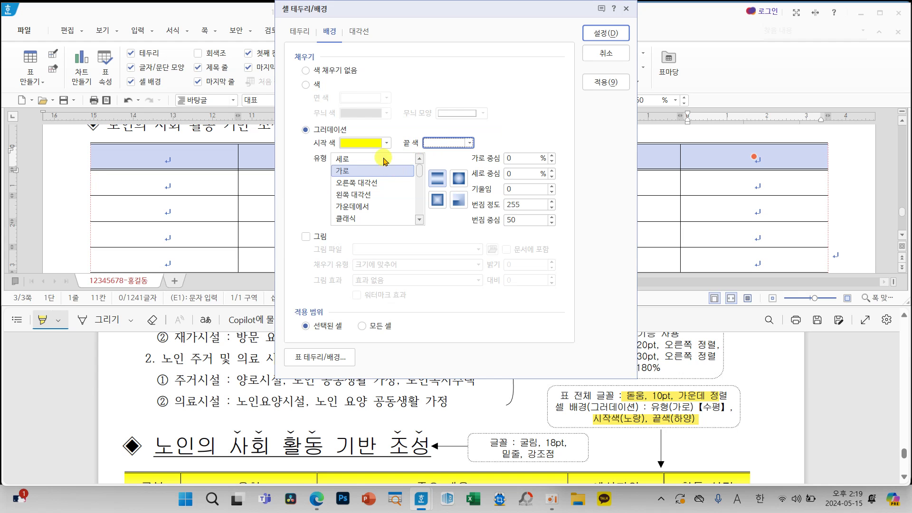
pyautogui.click(591, 32)
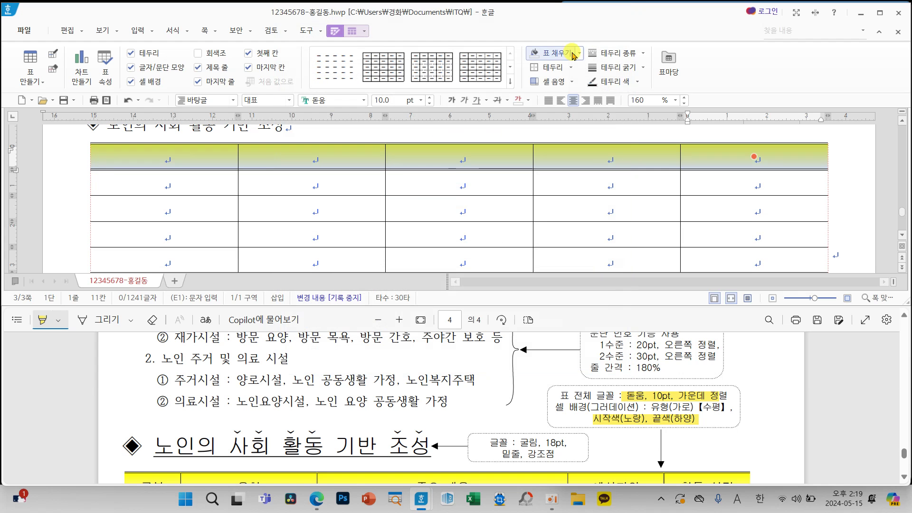
pyautogui.click(459, 183)
pyautogui.click(544, 186)
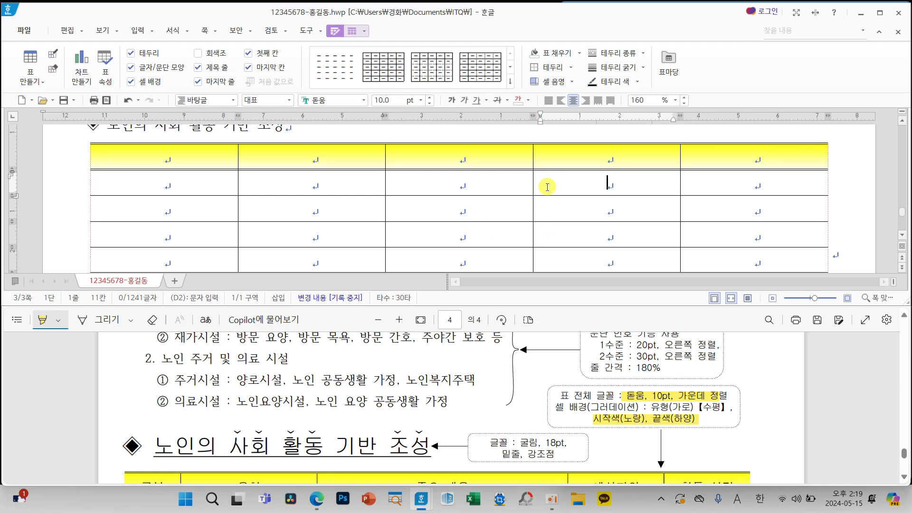
# Match the column widths to the PDF table by narrowing the first, second, fourth and fifth columns and widening the third.
pyautogui.scroll(-2, 544, 353)
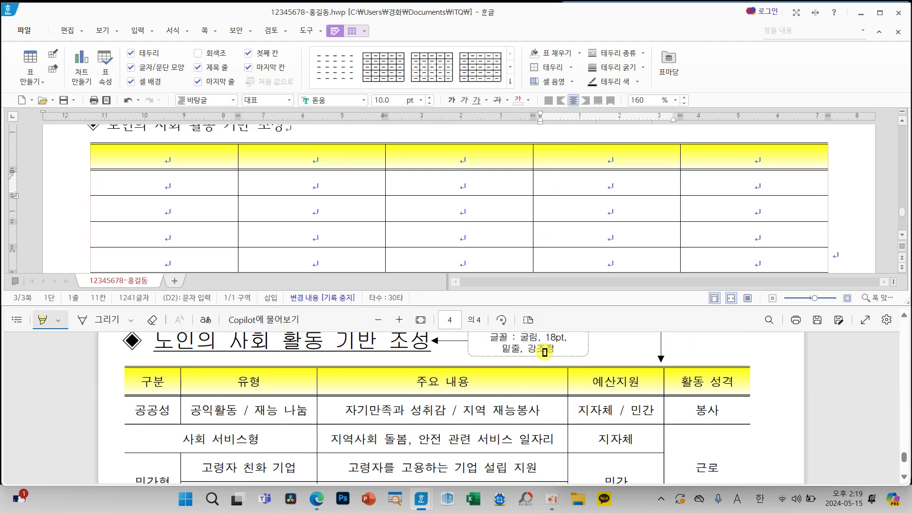
pyautogui.scroll(-2, 545, 353)
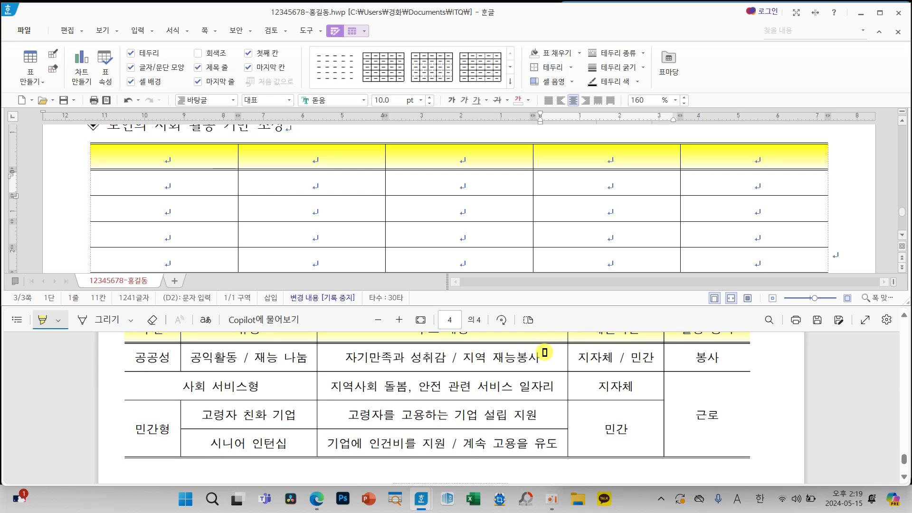
pyautogui.moveTo(238, 181); pyautogui.dragTo(170, 177)
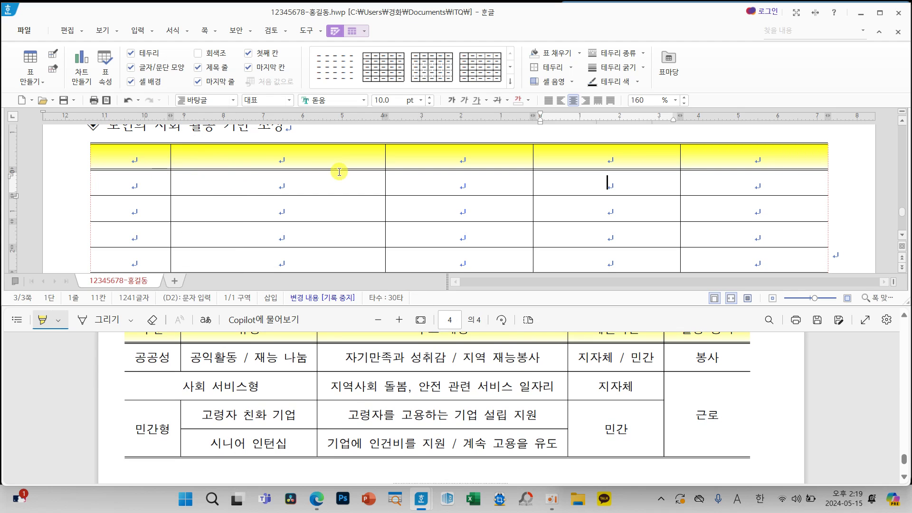
pyautogui.moveTo(385, 185); pyautogui.dragTo(314, 185)
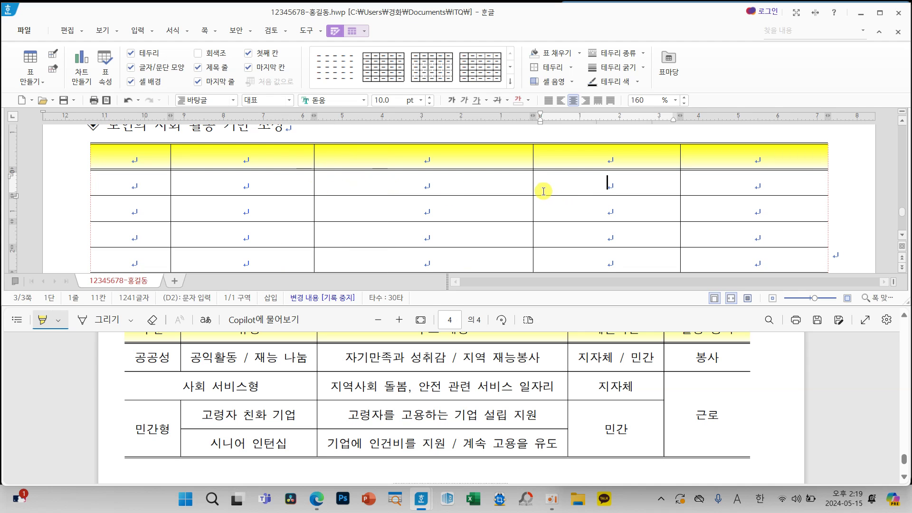
pyautogui.moveTo(532, 187); pyautogui.dragTo(564, 185)
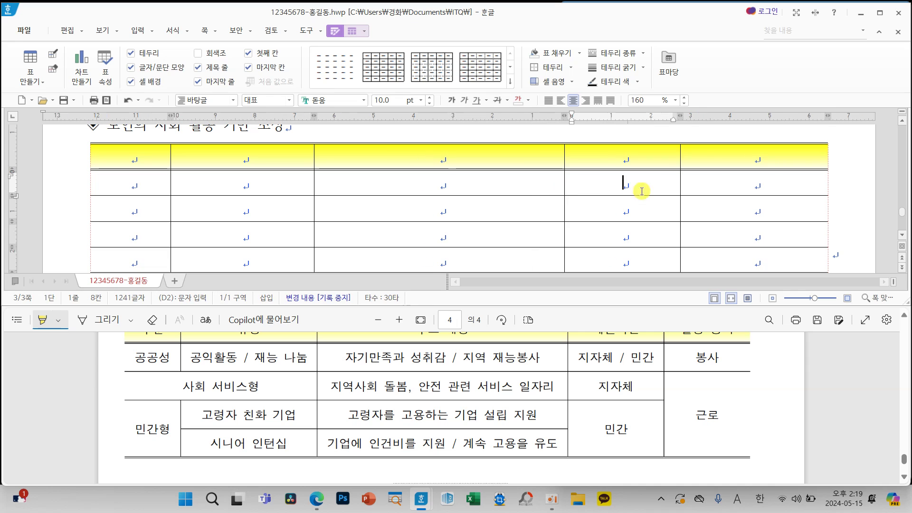
pyautogui.moveTo(681, 190); pyautogui.dragTo(728, 190)
pyautogui.moveTo(564, 183); pyautogui.dragTo(608, 184)
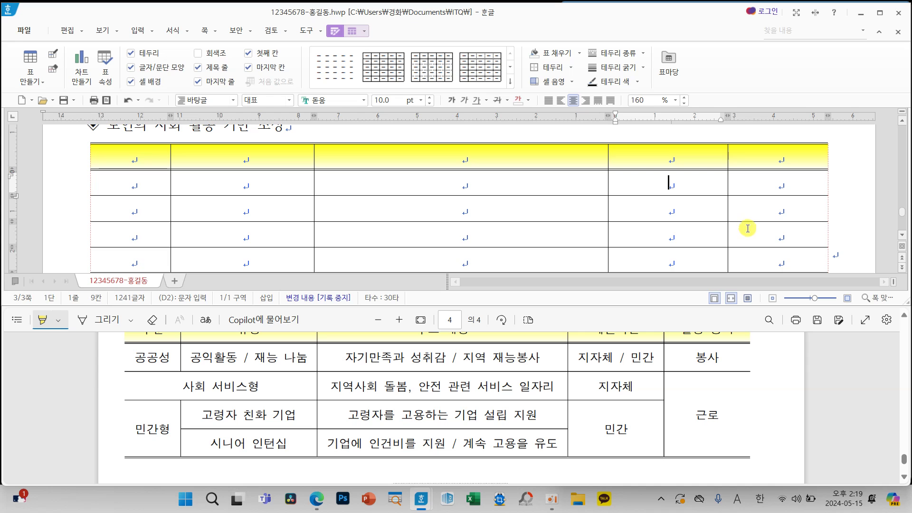
# Merge the bottom three cells of the fifth column, and the bottom two cells of the fourth column.
pyautogui.scroll(-2, 750, 244)
pyautogui.moveTo(754, 201); pyautogui.dragTo(754, 155)
pyautogui.scroll(2, 690, 188)
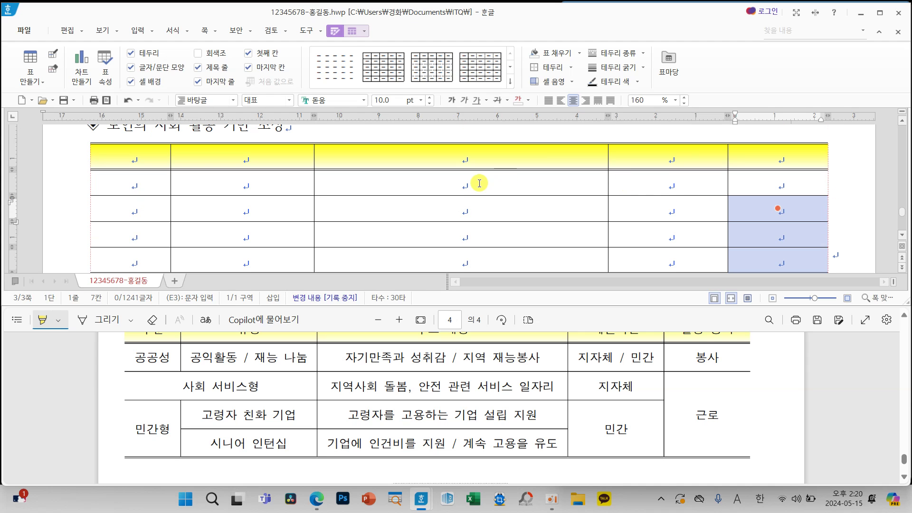
pyautogui.moveTo(351, 173)
pyautogui.mouseDown()
pyautogui.moveTo(352, 195)
pyautogui.moveTo(351, 174)
pyautogui.moveTo(383, 216)
pyautogui.moveTo(427, 238)
pyautogui.mouseUp()
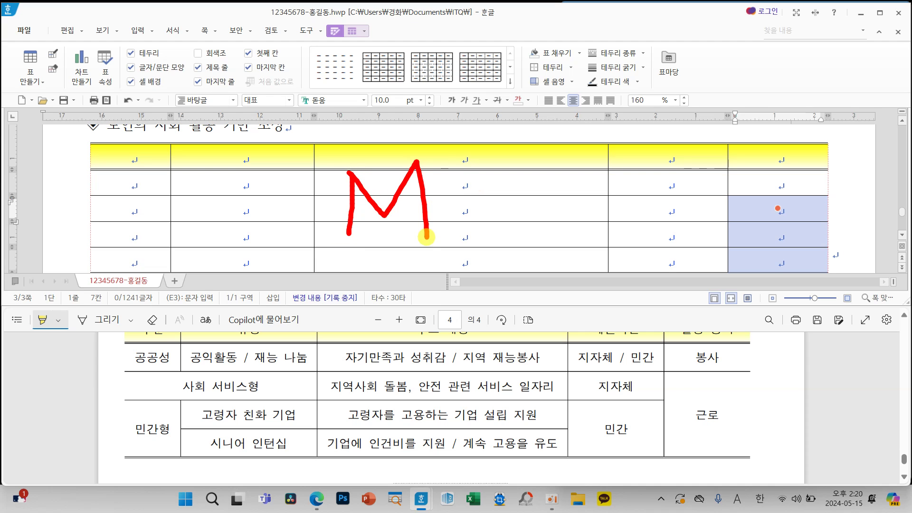
pyautogui.press('Escape')
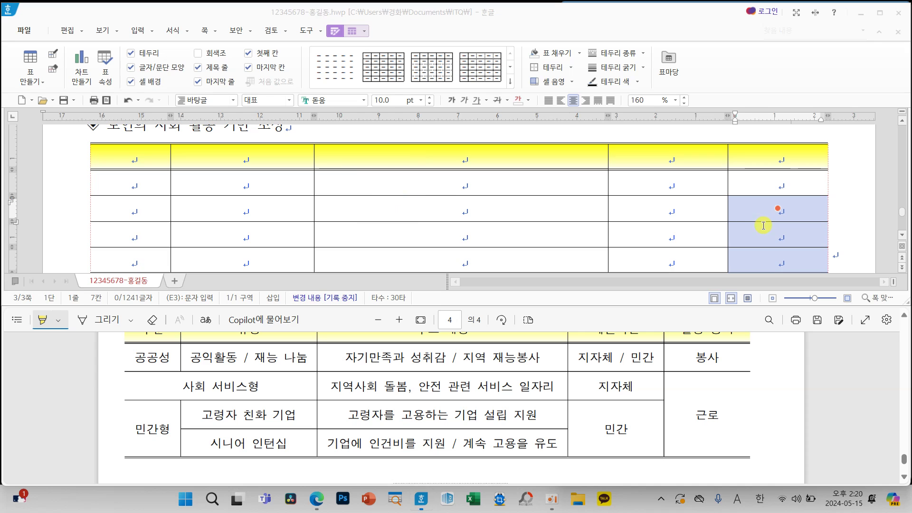
pyautogui.press('m')
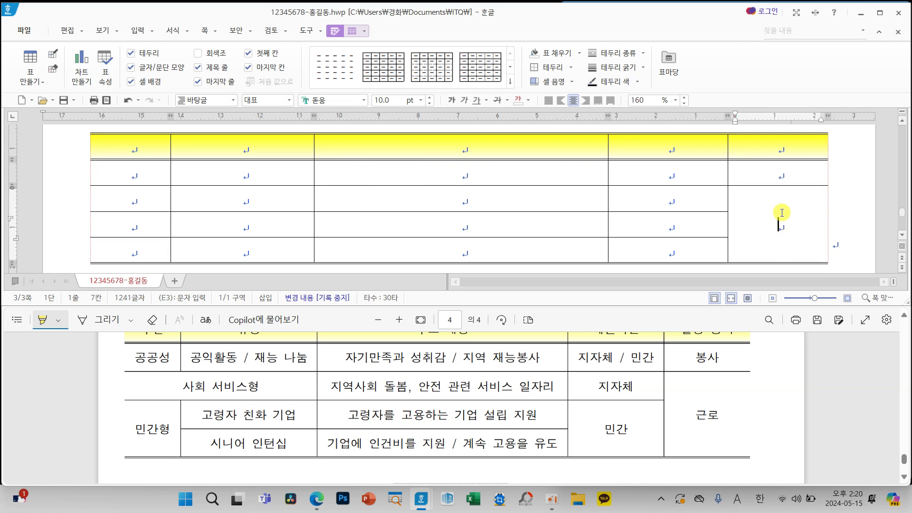
pyautogui.moveTo(678, 254); pyautogui.dragTo(676, 228)
pyautogui.press('m')
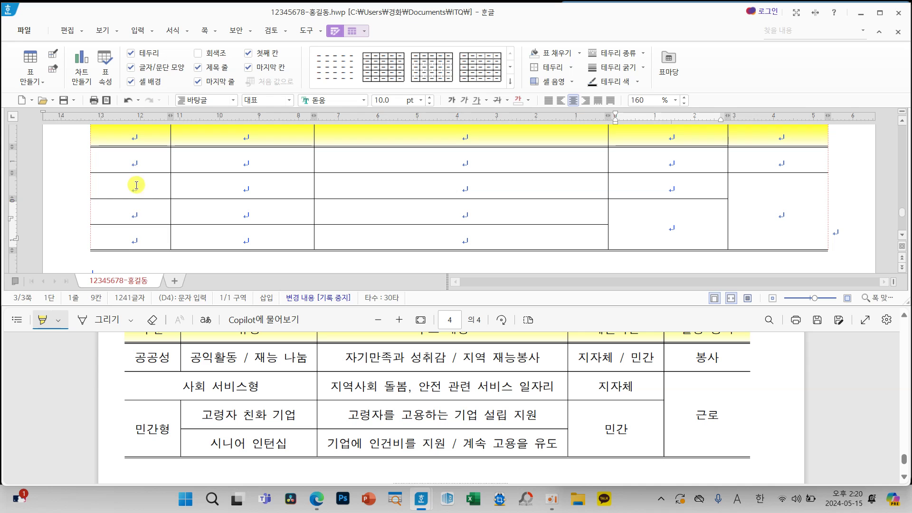
# Merge the first two cells of the third row, and the bottom two cells of the first column.
pyautogui.moveTo(135, 184); pyautogui.dragTo(203, 185)
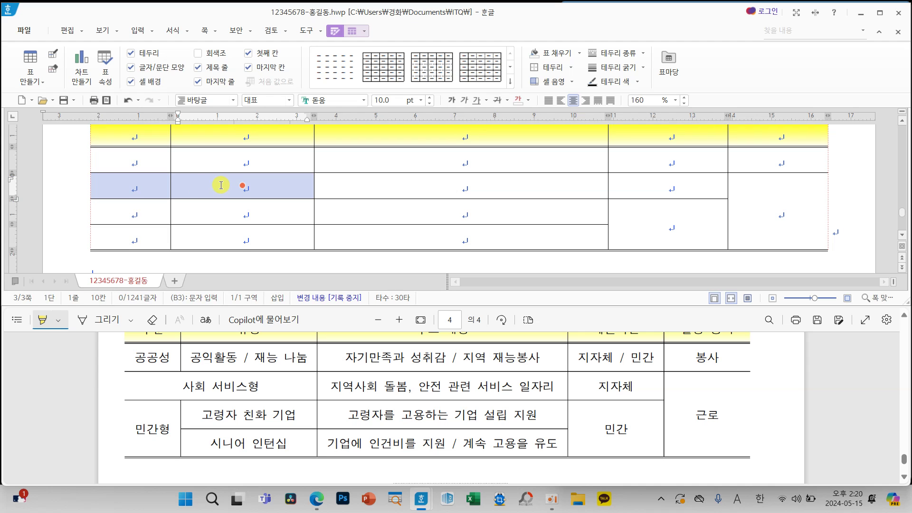
pyautogui.press('m')
pyautogui.moveTo(153, 205); pyautogui.dragTo(153, 228)
pyautogui.press('m')
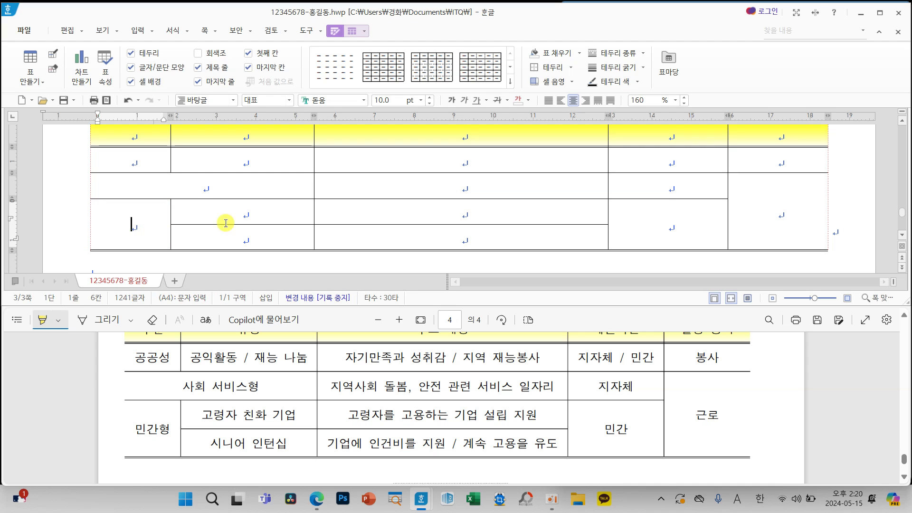
pyautogui.scroll(3, 265, 223)
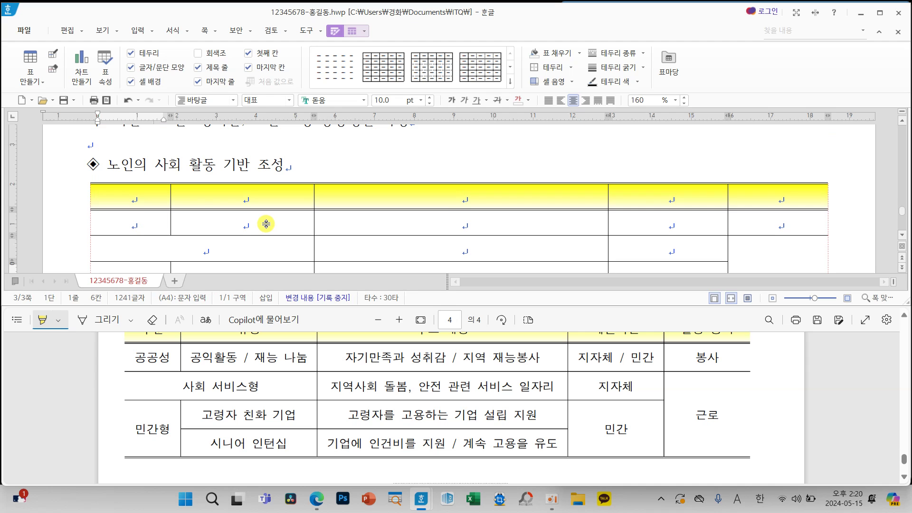
pyautogui.scroll(-3, 266, 223)
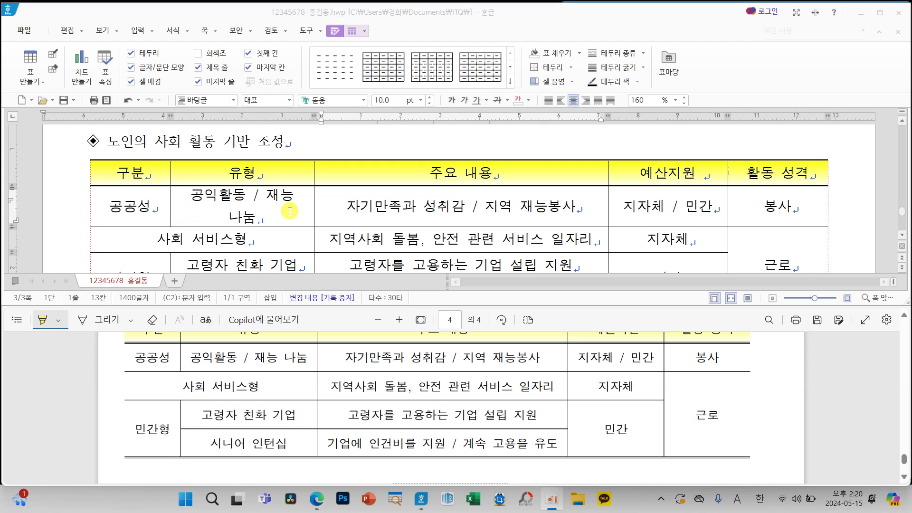
# Narrow the table's first and last columns and widen the second so that every cell's text fits on one line.
pyautogui.moveTo(167, 209); pyautogui.dragTo(163, 208)
pyautogui.scroll(-3, 164, 207)
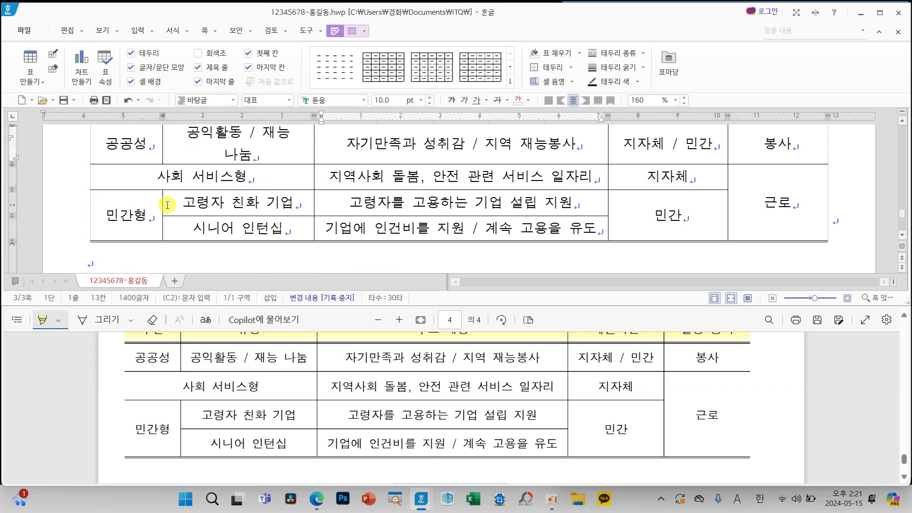
pyautogui.moveTo(314, 157); pyautogui.dragTo(326, 157)
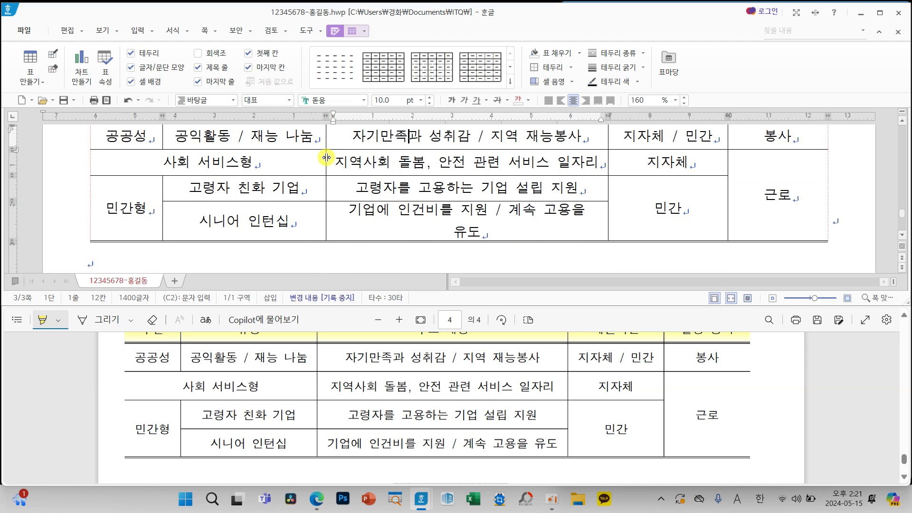
pyautogui.moveTo(608, 190); pyautogui.dragTo(620, 190)
pyautogui.scroll(3, 618, 189)
pyautogui.scroll(-3, 613, 189)
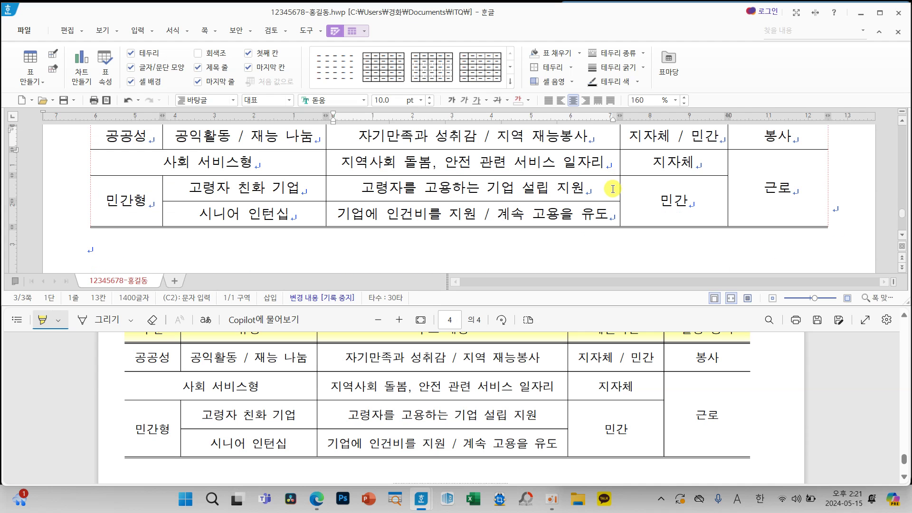
pyautogui.moveTo(728, 164); pyautogui.dragTo(736, 166)
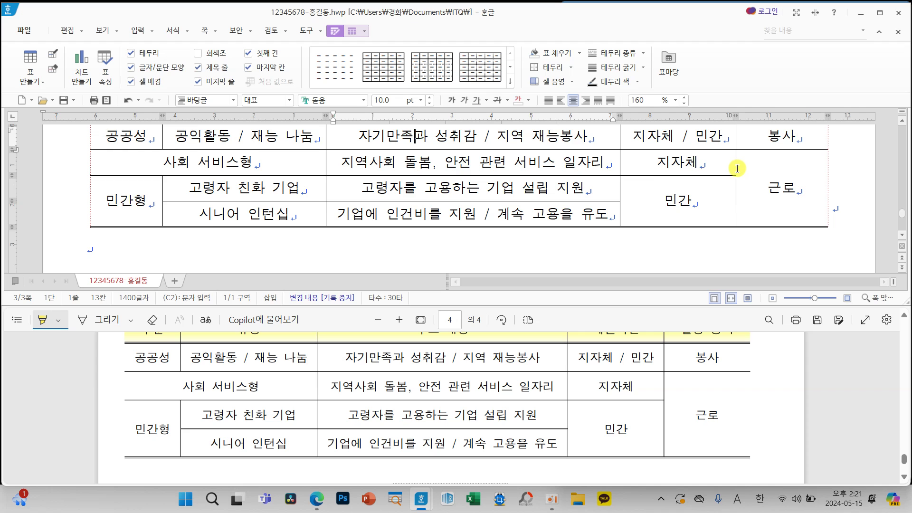
pyautogui.scroll(3, 735, 168)
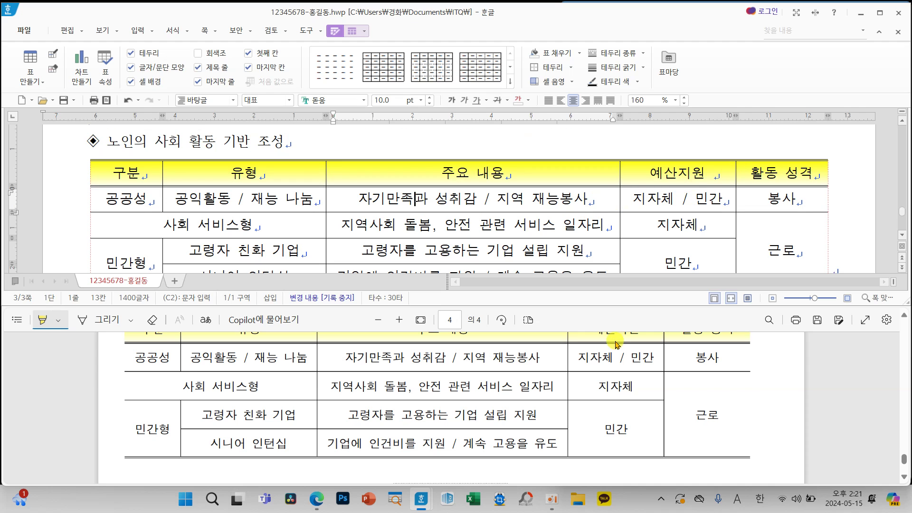
# Add a blank line below the table and enter 중앙치매센터 on the line under it.
pyautogui.scroll(-3, 597, 366)
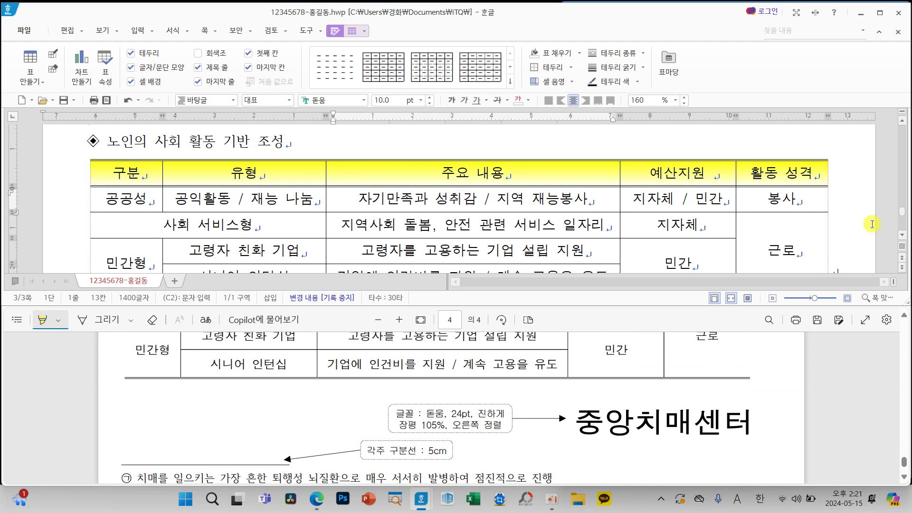
pyautogui.click(834, 236)
pyautogui.scroll(-3, 835, 236)
pyautogui.scroll(-3, 835, 236)
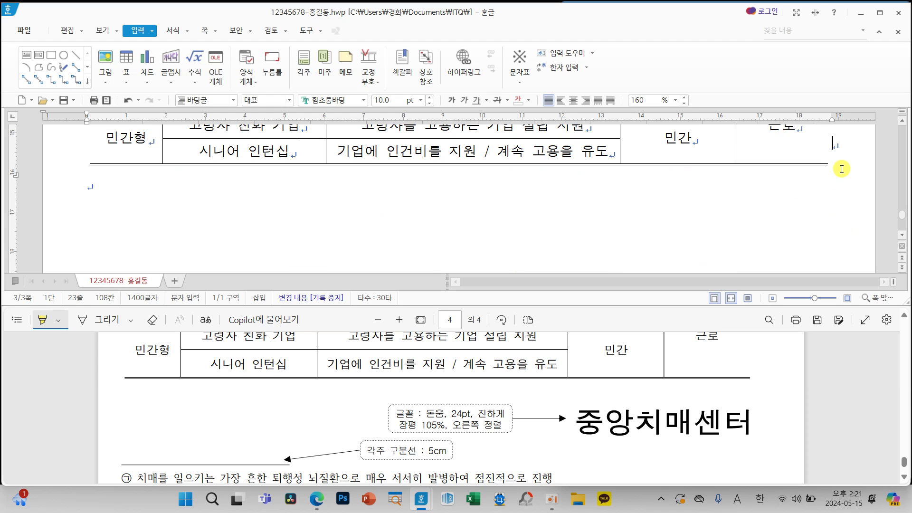
pyautogui.press('Return')
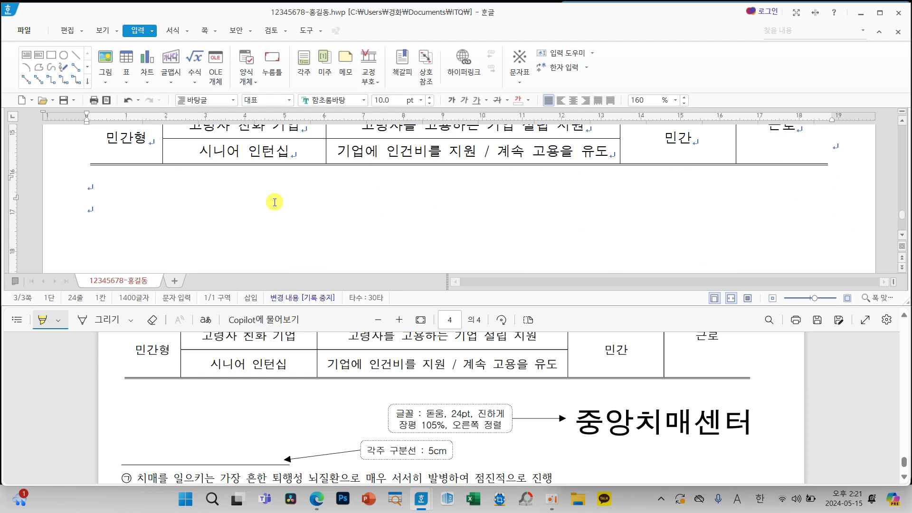
pyautogui.click(90, 207)
pyautogui.write('중ㅇ')
pyautogui.write('치매센터')
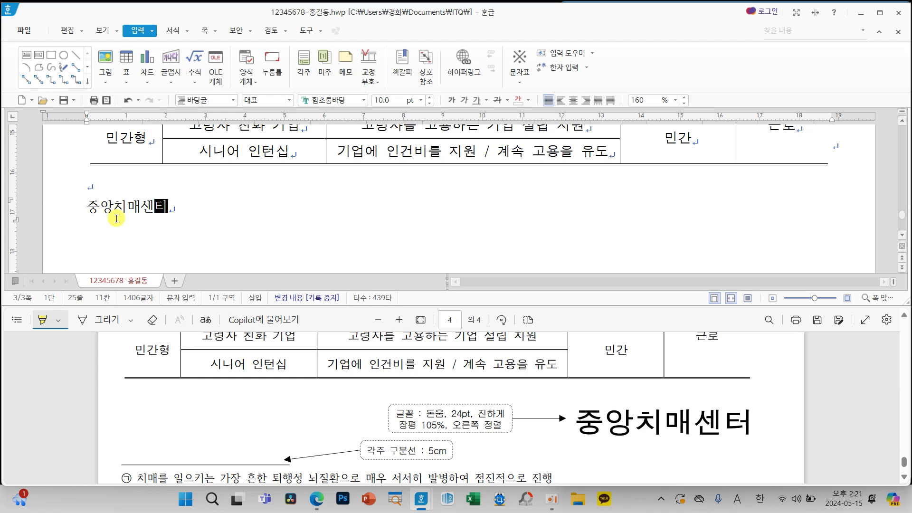
pyautogui.click(130, 189)
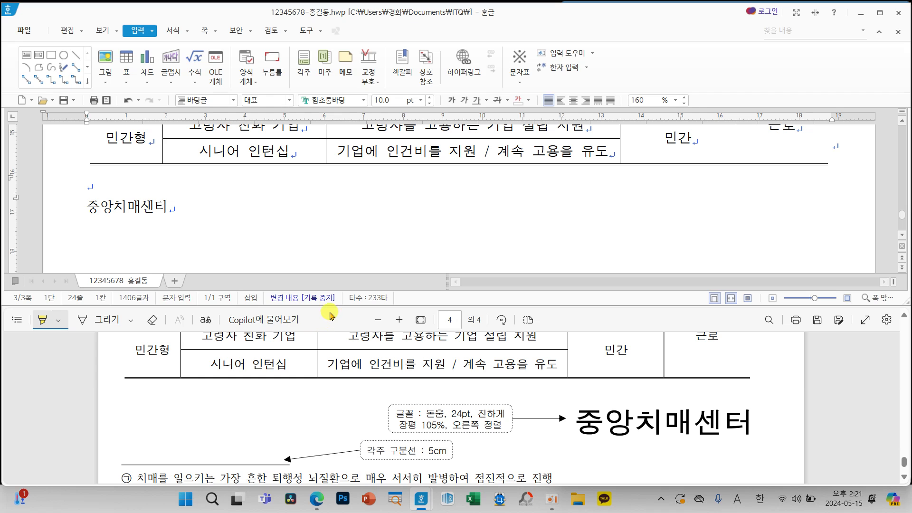
# Enlarge the document window at the title 치매로부터 자유로워지는 나라, and highlight "돋움, 18pt, 진하게, 가운데 정렬" in the PDF.
pyautogui.moveTo(336, 304); pyautogui.dragTo(340, 363)
pyautogui.scroll(2, 368, 294)
pyautogui.scroll(15, 367, 293)
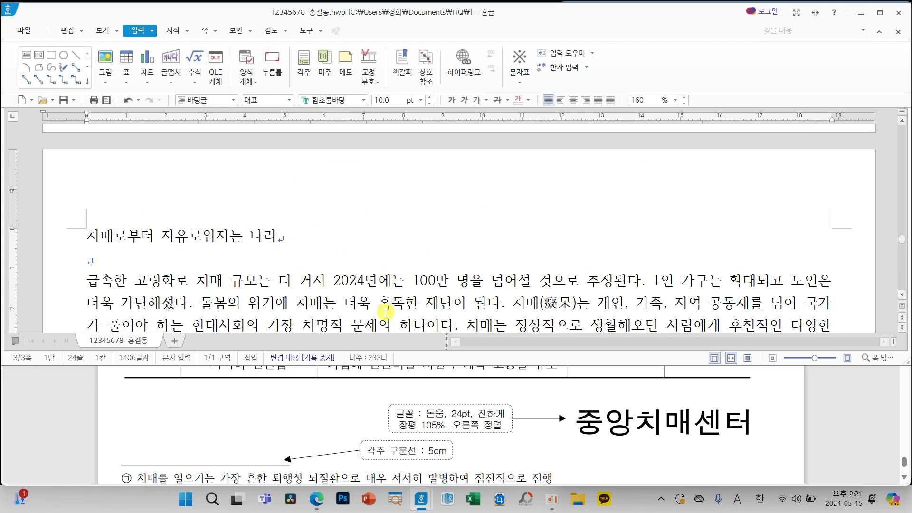
pyautogui.scroll(10, 478, 436)
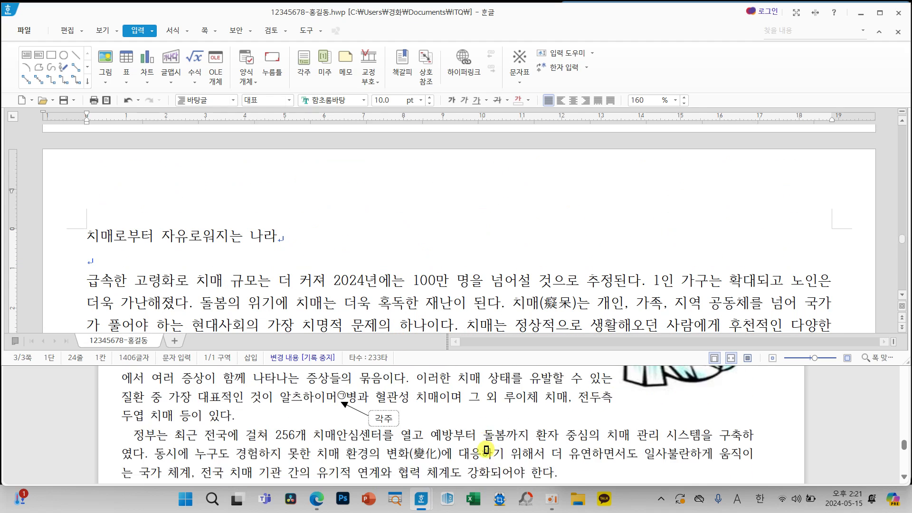
pyautogui.scroll(3, 485, 450)
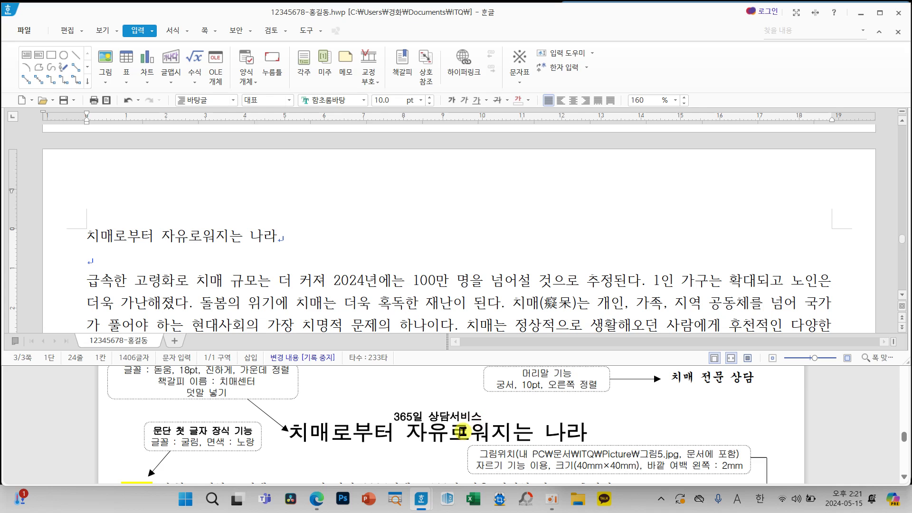
pyautogui.scroll(1, 328, 436)
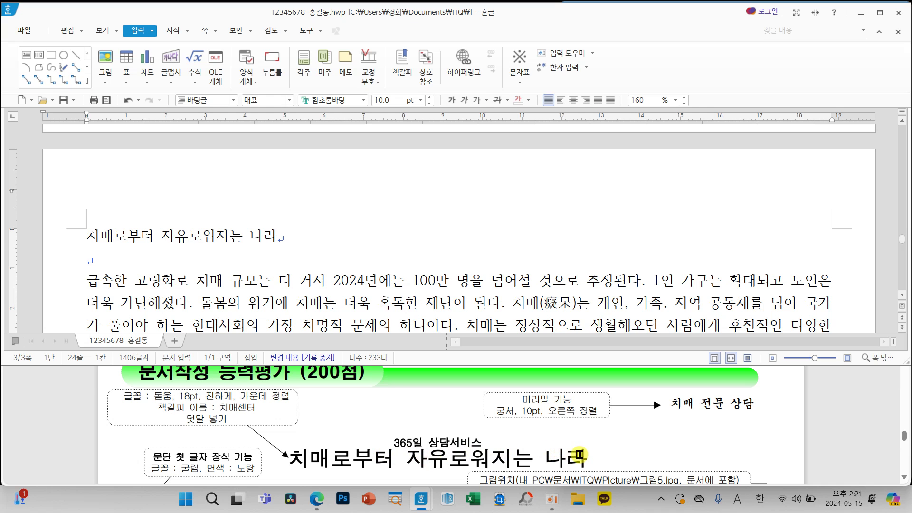
pyautogui.moveTo(85, 236); pyautogui.dragTo(291, 233)
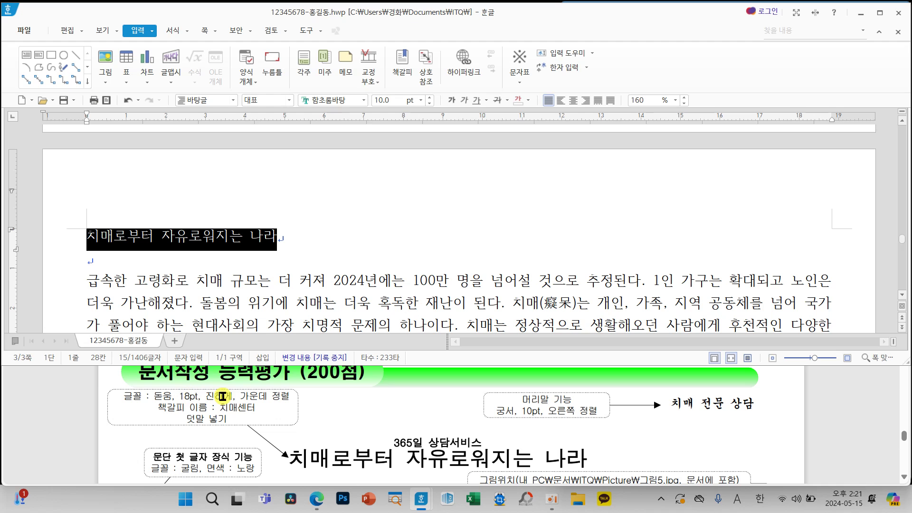
pyautogui.moveTo(144, 397); pyautogui.dragTo(293, 397)
pyautogui.click(298, 210)
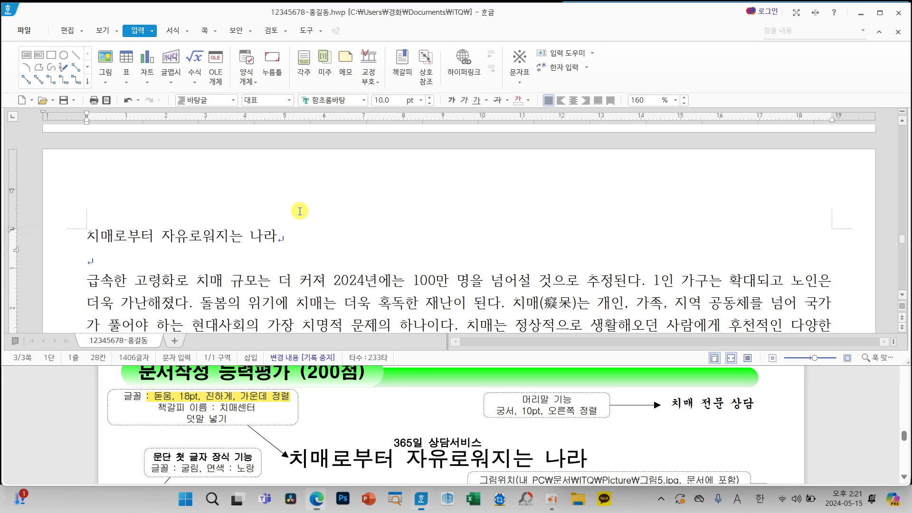
# Format the title 치매로부터 자유로워지는 나라 in 돋움, 18 pt, bold and centered.
pyautogui.click(89, 238)
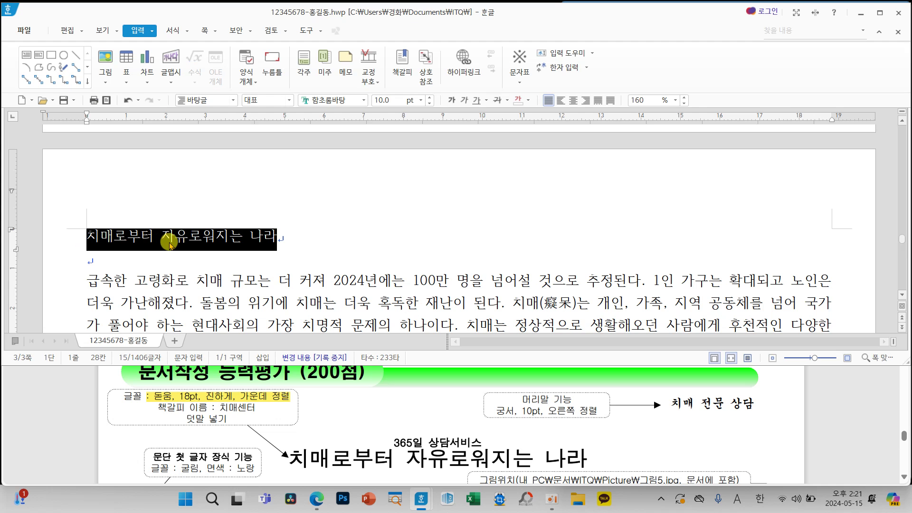
pyautogui.click(364, 100)
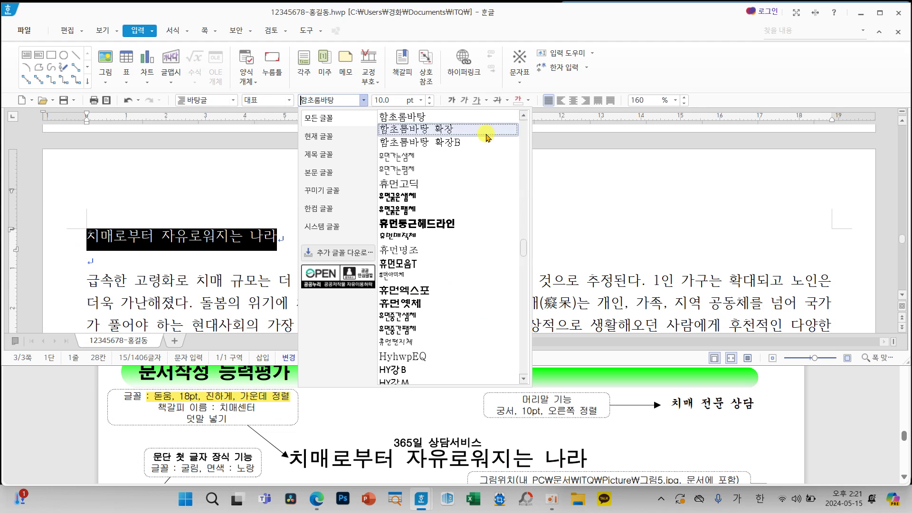
pyautogui.scroll(10, 524, 215)
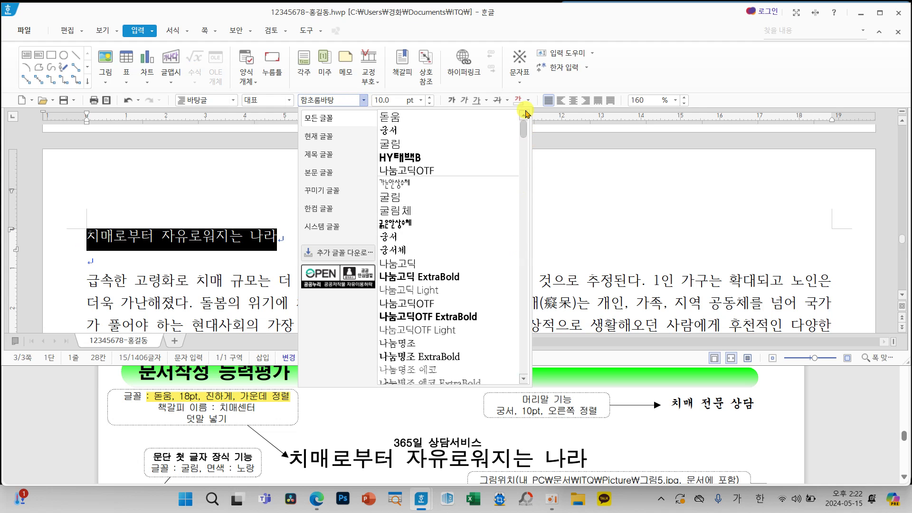
pyautogui.click(444, 119)
pyautogui.click(421, 100)
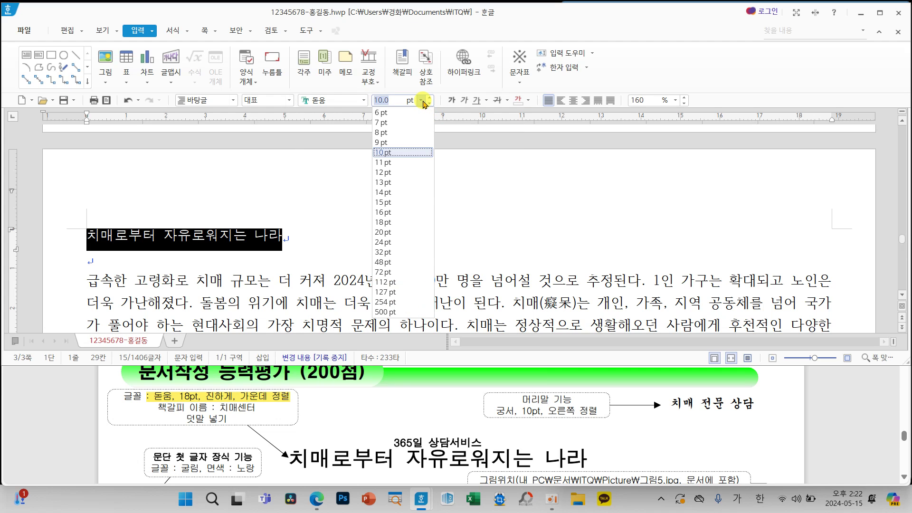
pyautogui.click(392, 219)
pyautogui.click(451, 100)
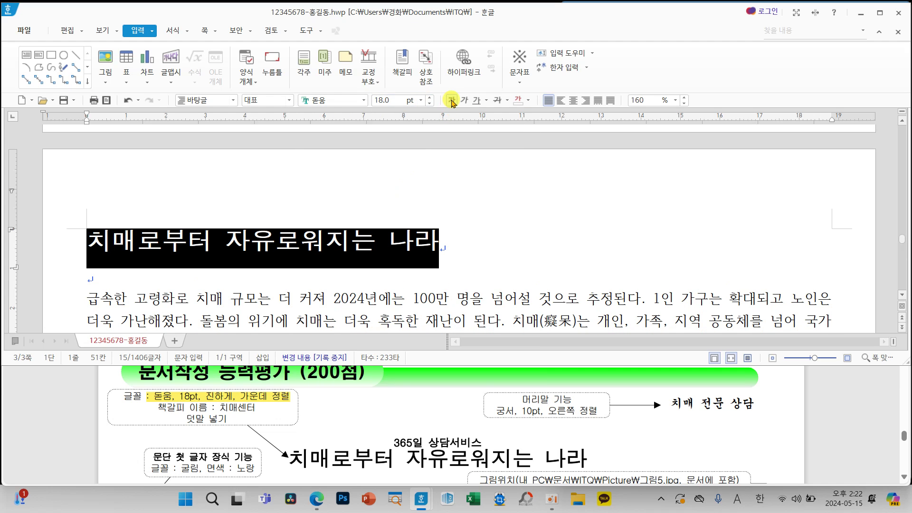
pyautogui.click(573, 101)
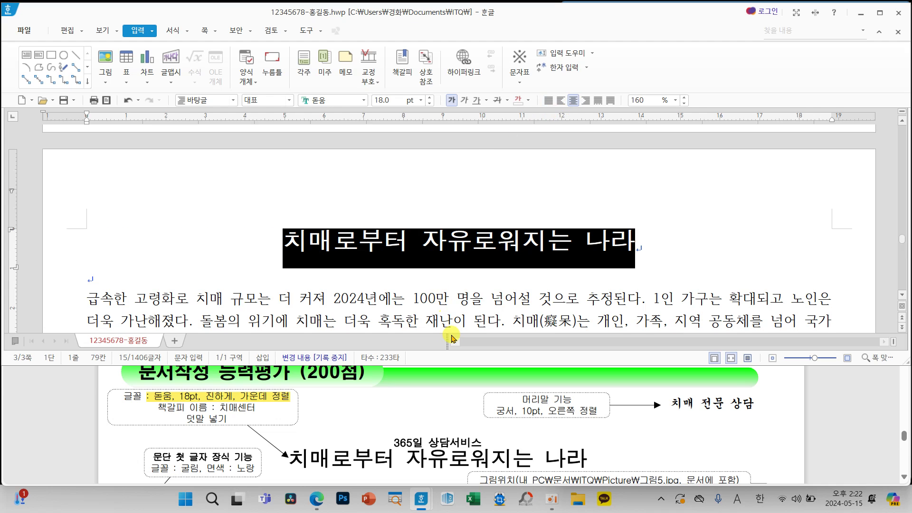
# Add the ruby text (덧말) 365일 상담서비스 above the title 치매로부터 자유로워지는 나라.
pyautogui.moveTo(388, 434)
pyautogui.mouseDown()
pyautogui.moveTo(477, 439)
pyautogui.moveTo(502, 452)
pyautogui.mouseUp()
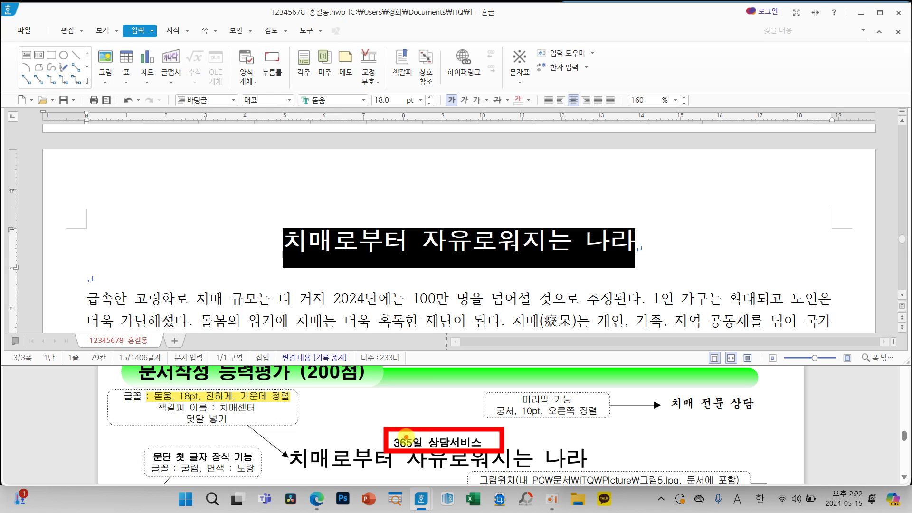
pyautogui.moveTo(388, 441)
pyautogui.mouseDown()
pyautogui.moveTo(213, 446)
pyautogui.moveTo(199, 423)
pyautogui.moveTo(246, 434)
pyautogui.mouseUp()
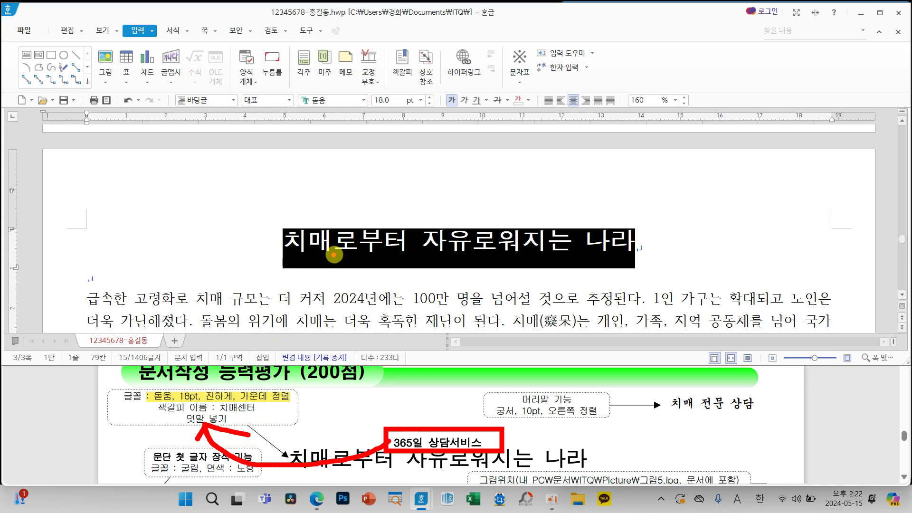
pyautogui.press('Escape')
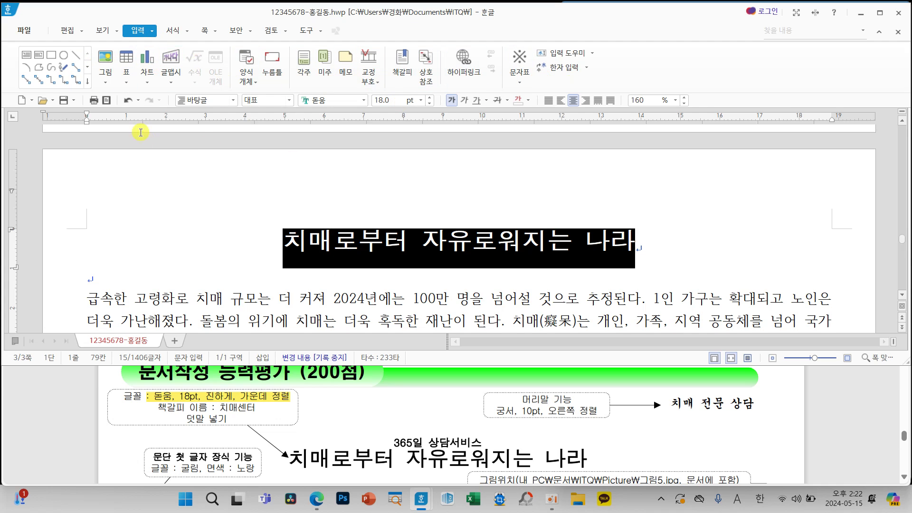
pyautogui.click(152, 32)
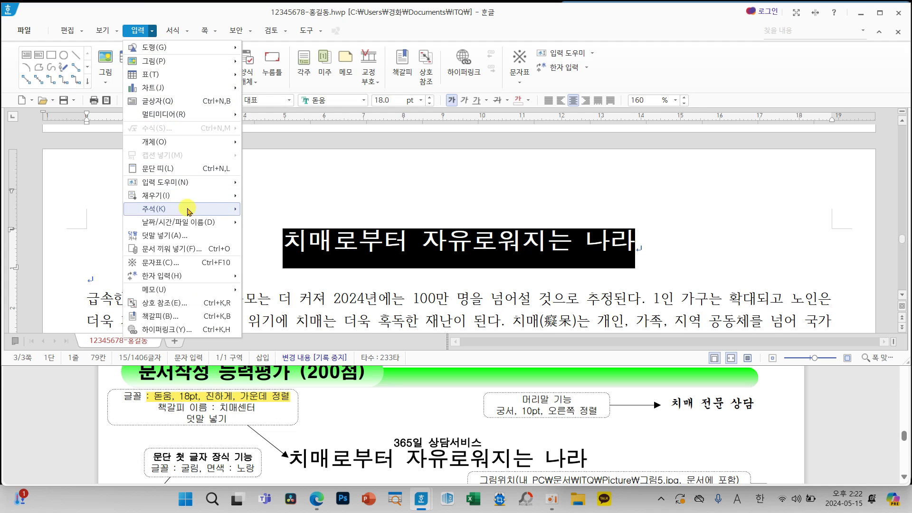
pyautogui.moveTo(163, 290)
pyautogui.click(157, 235)
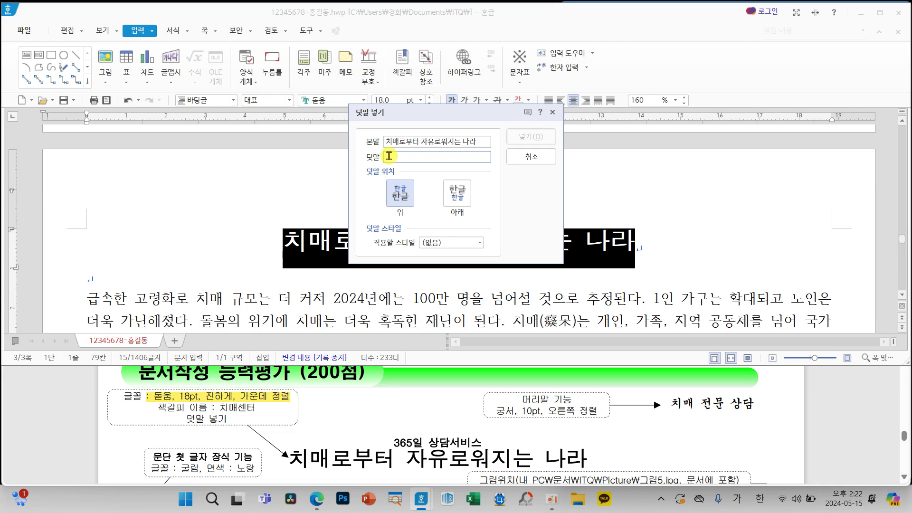
pyautogui.write('365일 상담서비스')
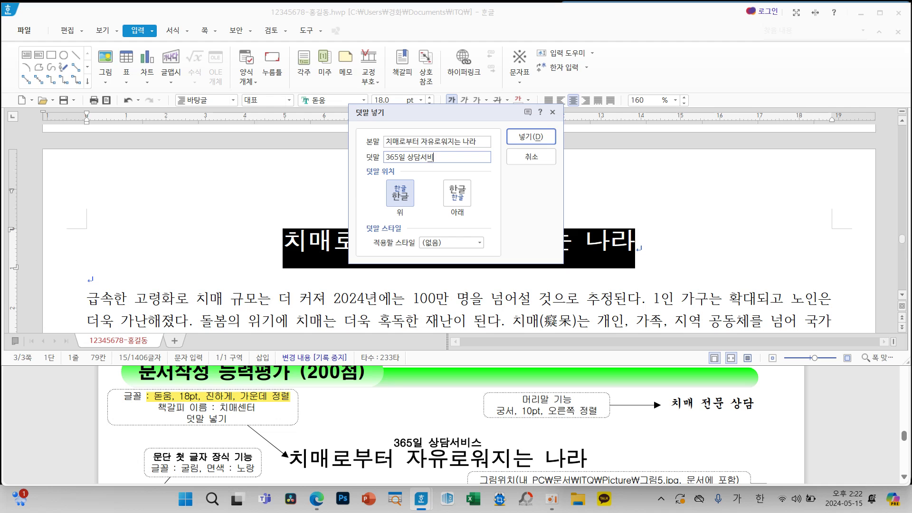
pyautogui.click(531, 136)
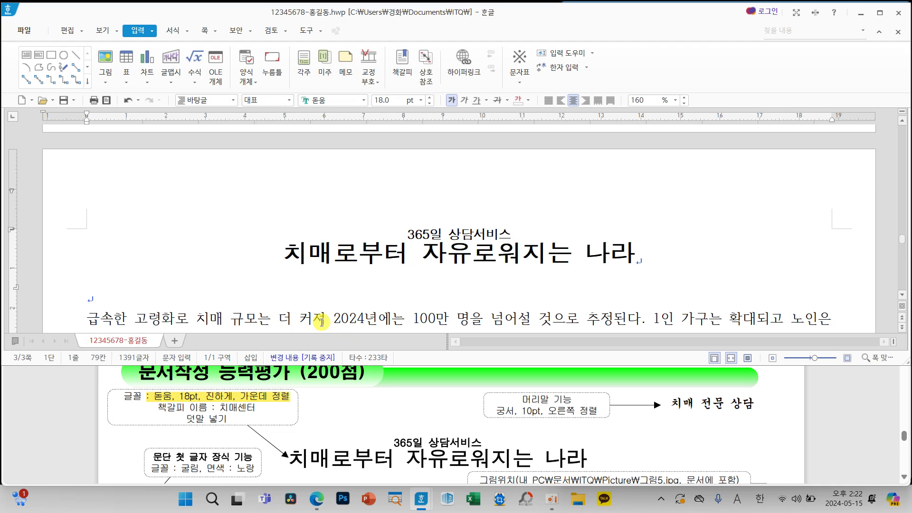
# Insert a bookmark named 치매센터 at the start of the title 치매로부터 자유로워지는 나라.
pyautogui.moveTo(152, 400); pyautogui.dragTo(265, 414)
pyautogui.moveTo(275, 231)
pyautogui.mouseDown()
pyautogui.moveTo(283, 260)
pyautogui.moveTo(301, 195)
pyautogui.mouseUp()
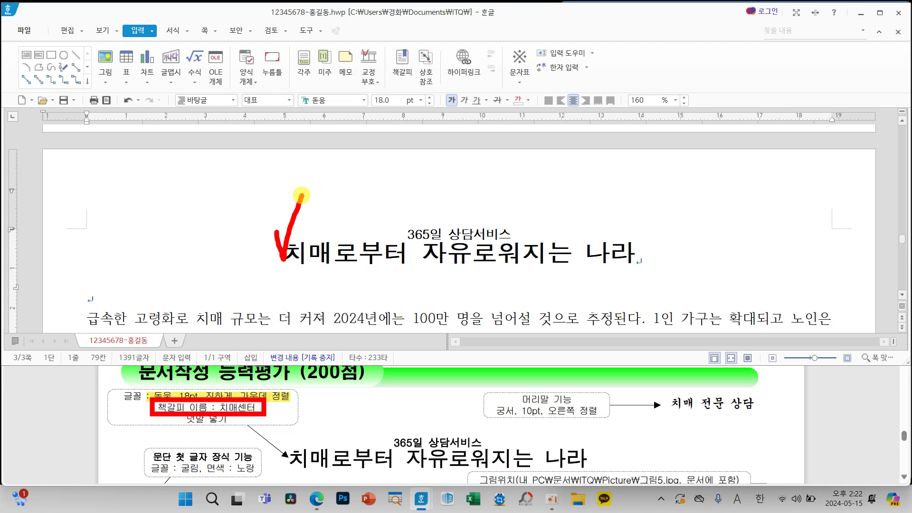
pyautogui.click(287, 253)
pyautogui.click(402, 72)
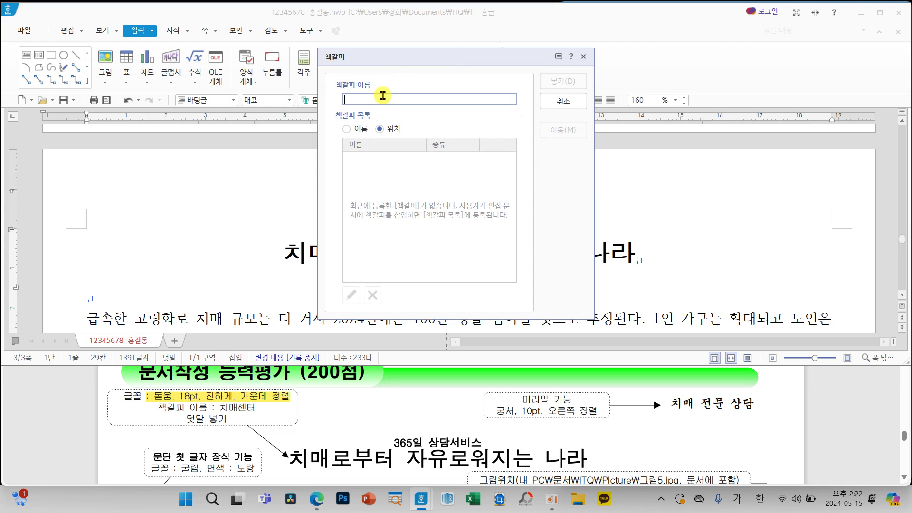
pyautogui.write('치매센터')
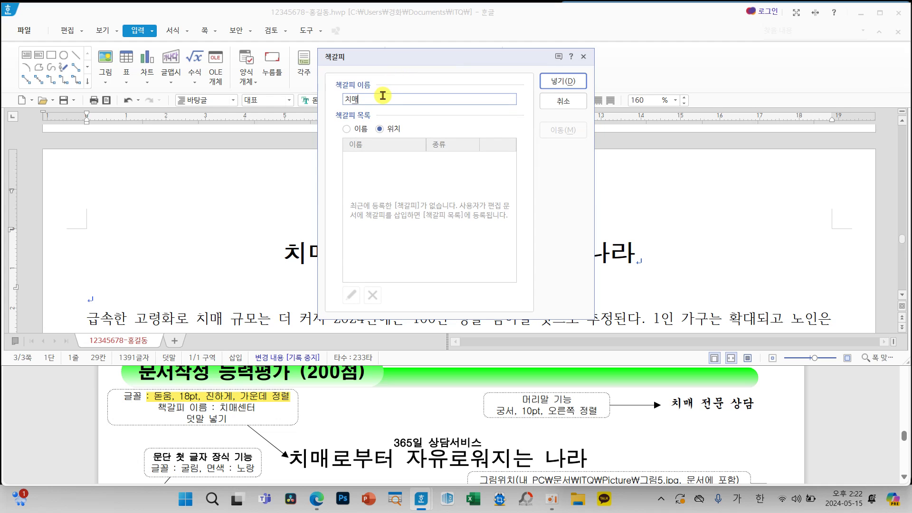
pyautogui.click(565, 81)
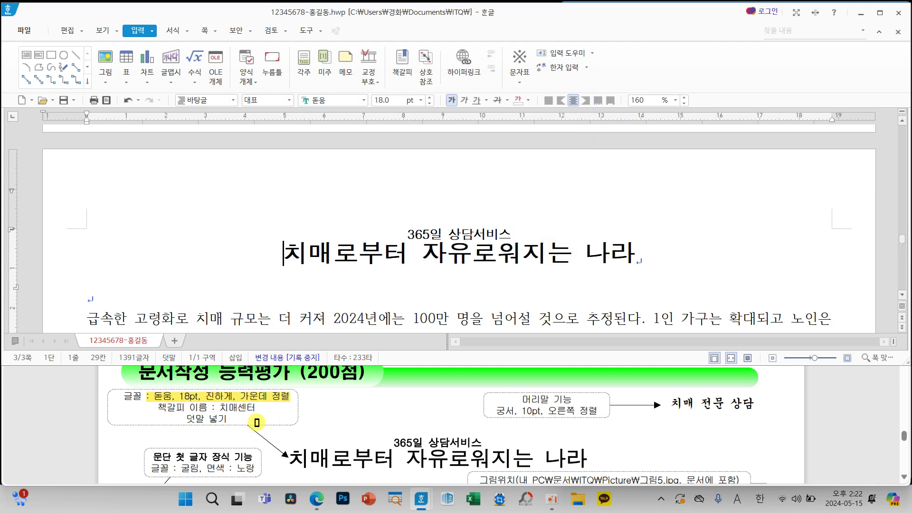
# Add a hyperlink on the gray 123주식회사 logo picture that targets the bookmark 치매센터 in the current document.
pyautogui.scroll(5, 450, 437)
pyautogui.scroll(10, 452, 442)
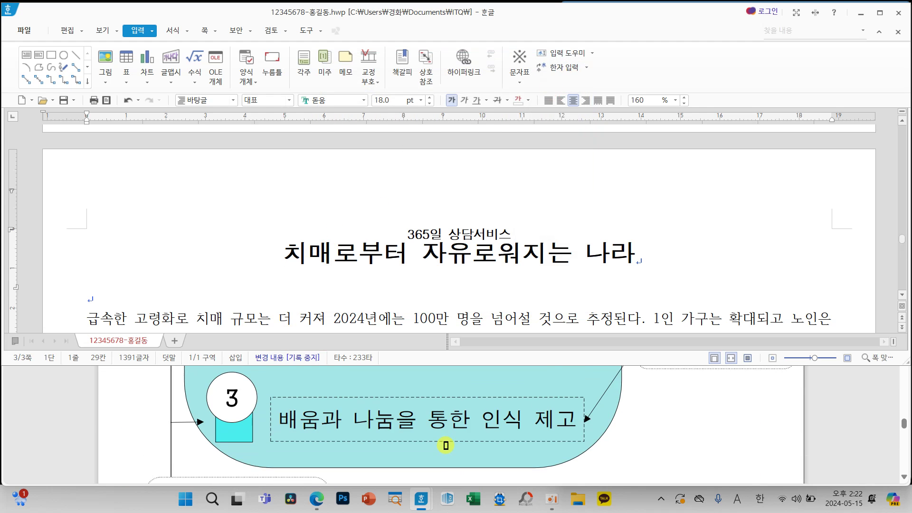
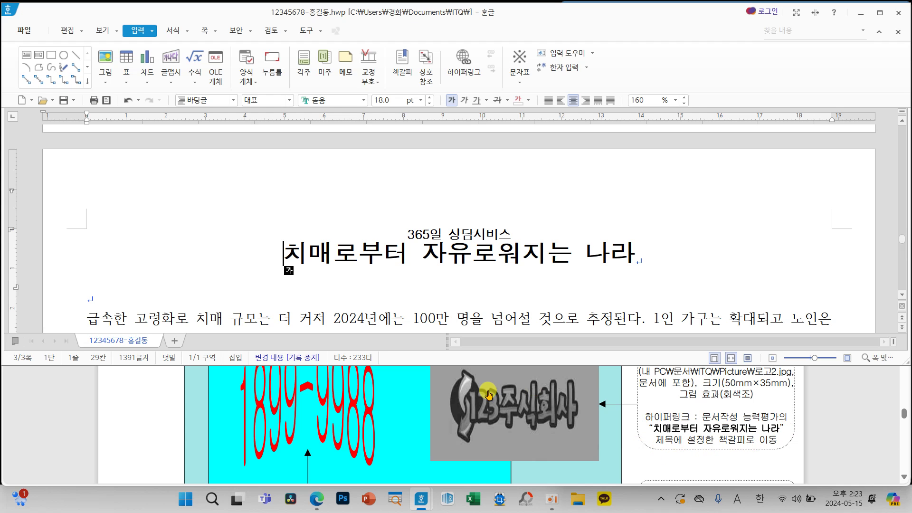
pyautogui.scroll(10, 394, 262)
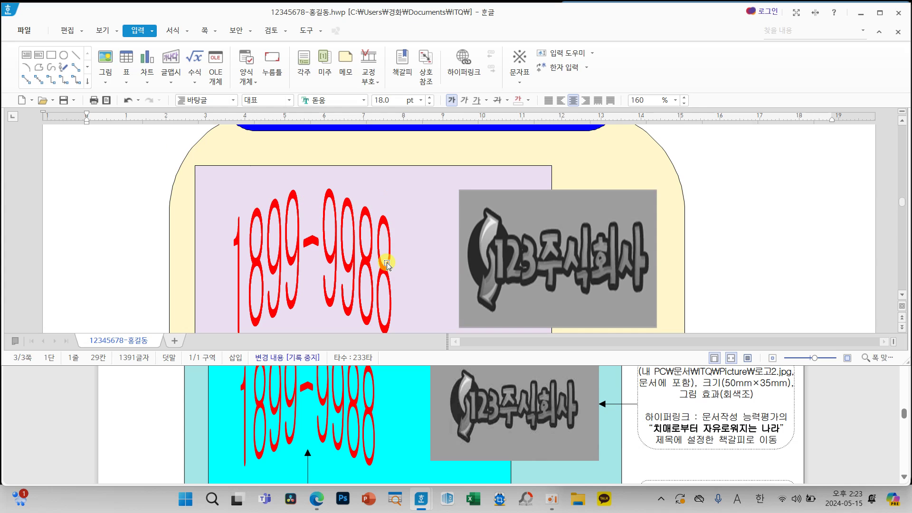
pyautogui.click(568, 272)
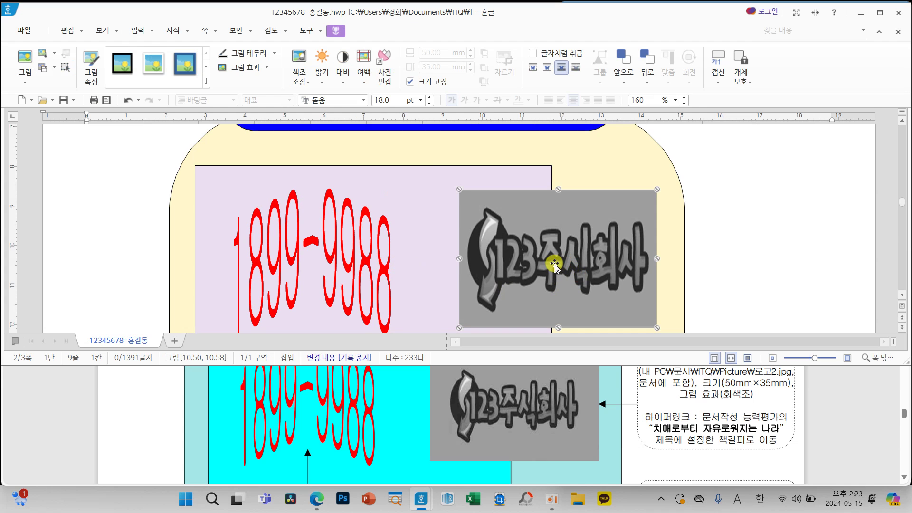
pyautogui.click(139, 30)
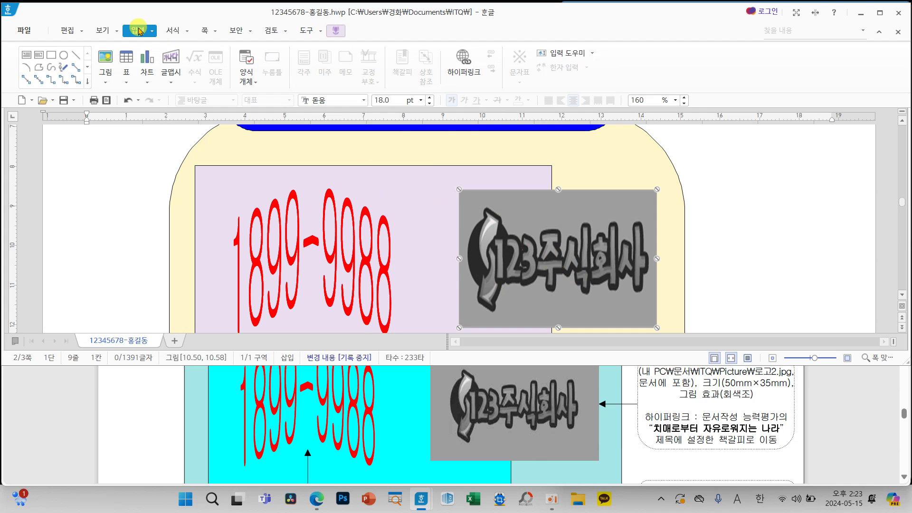
pyautogui.click(464, 65)
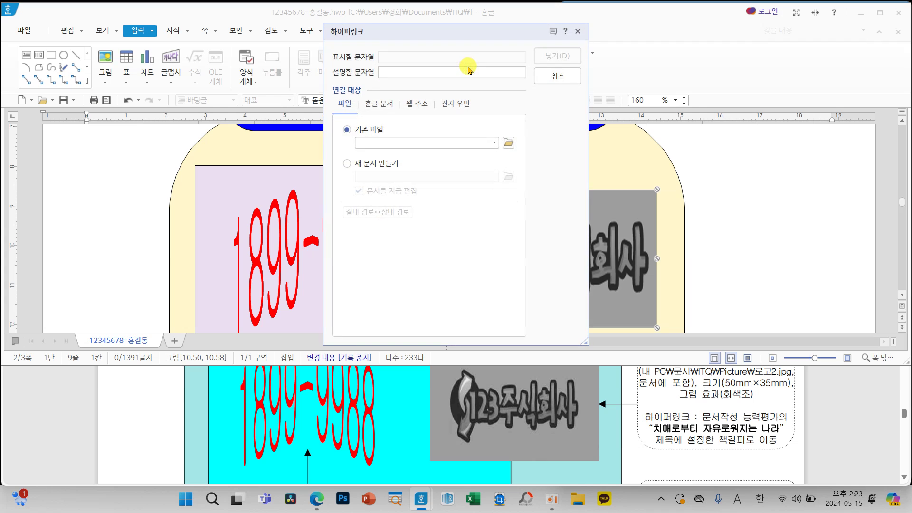
pyautogui.click(381, 105)
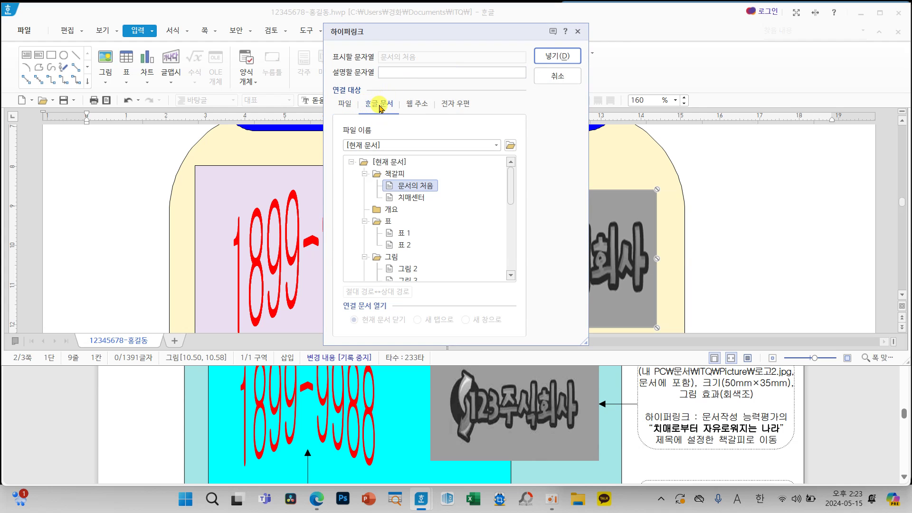
pyautogui.moveTo(375, 86)
pyautogui.mouseDown()
pyautogui.moveTo(382, 112)
pyautogui.moveTo(412, 67)
pyautogui.mouseUp()
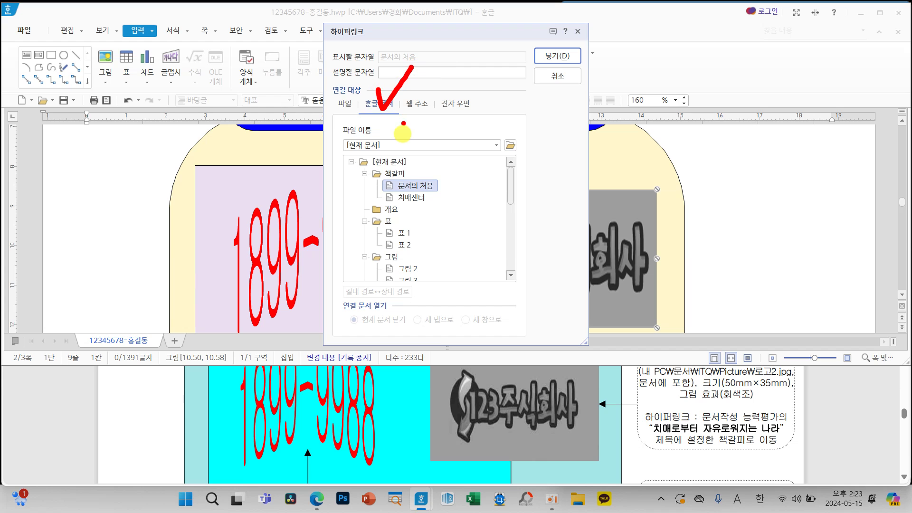
pyautogui.moveTo(381, 185)
pyautogui.mouseDown()
pyautogui.moveTo(400, 204)
pyautogui.moveTo(441, 211)
pyautogui.mouseUp()
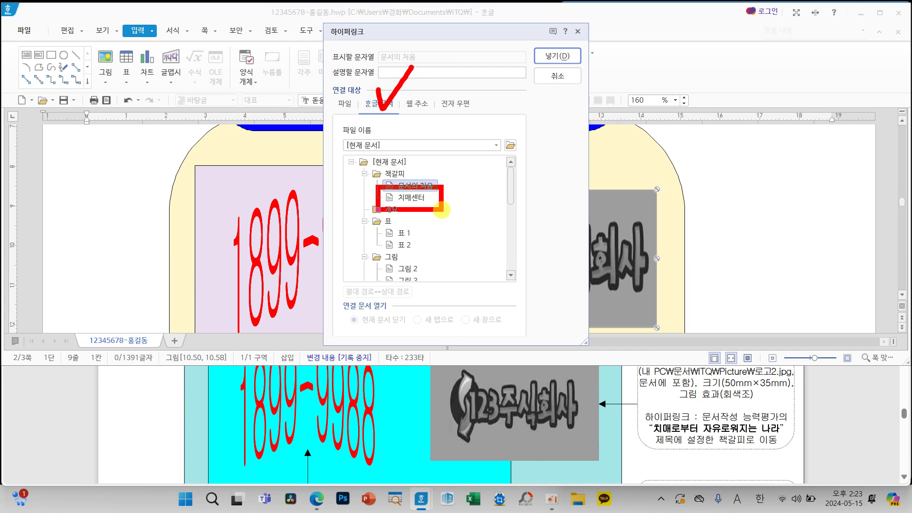
pyautogui.press('Escape')
pyautogui.click(412, 198)
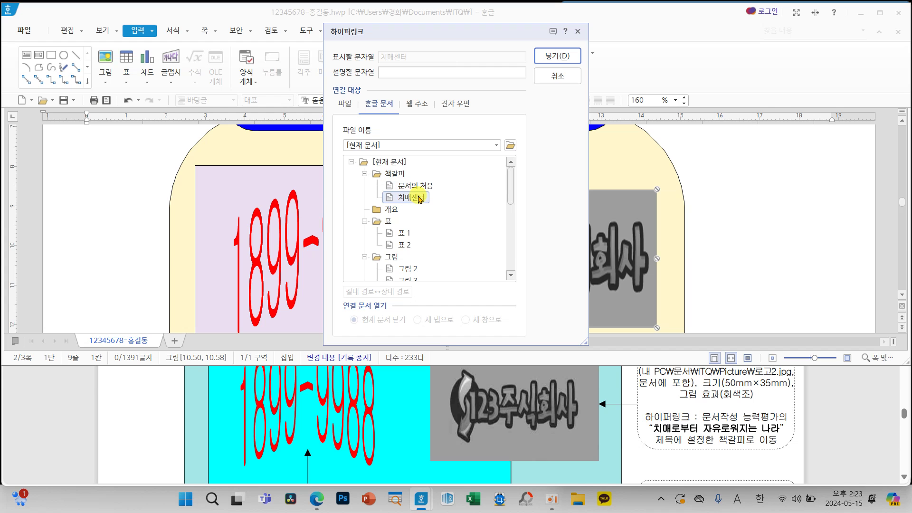
pyautogui.click(566, 56)
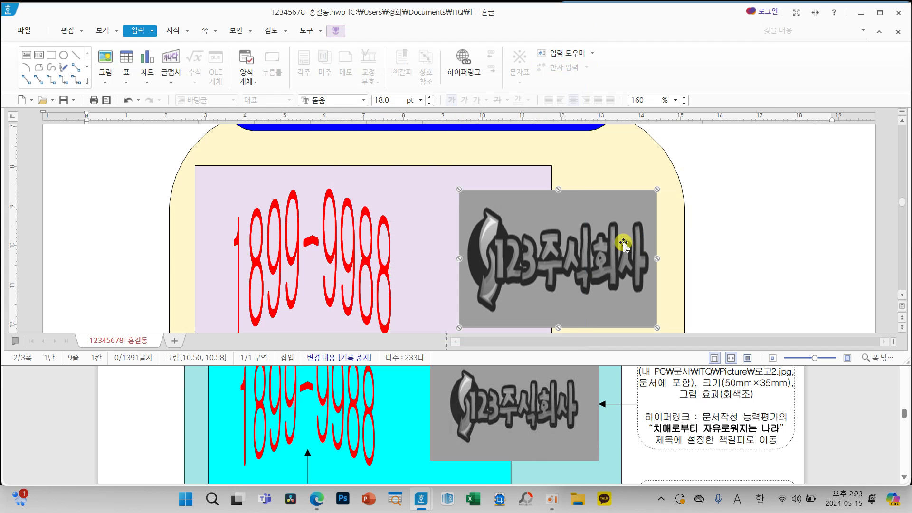
# Follow the logo's hyperlink to test its jump to the title, and save the document.
pyautogui.click(720, 245)
pyautogui.scroll(-6, 636, 247)
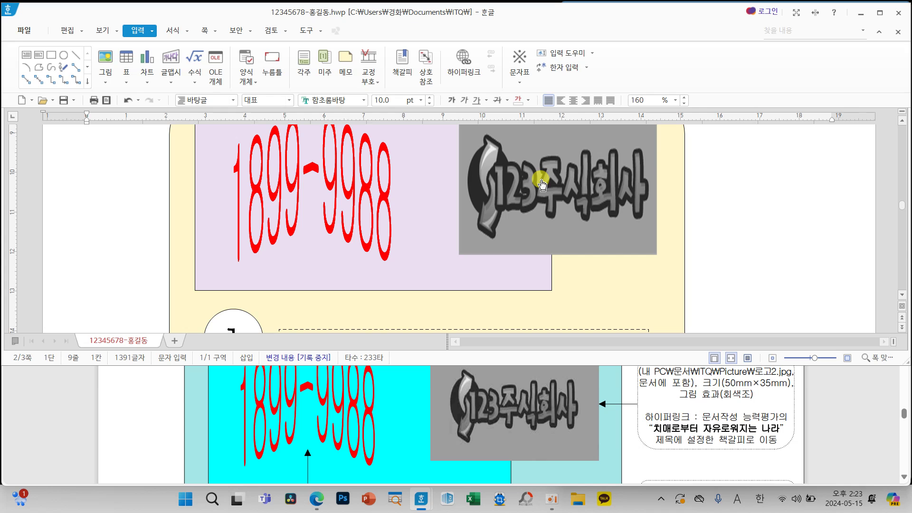
pyautogui.click(541, 183)
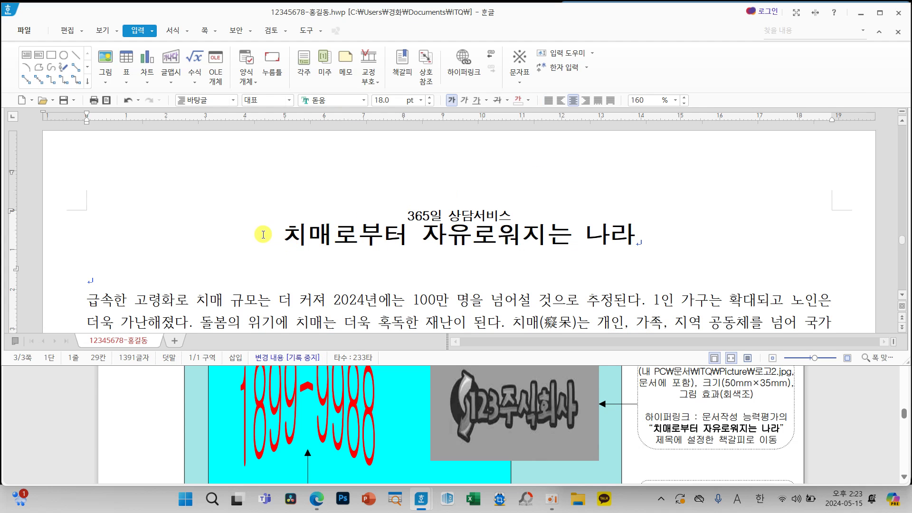
pyautogui.click(63, 102)
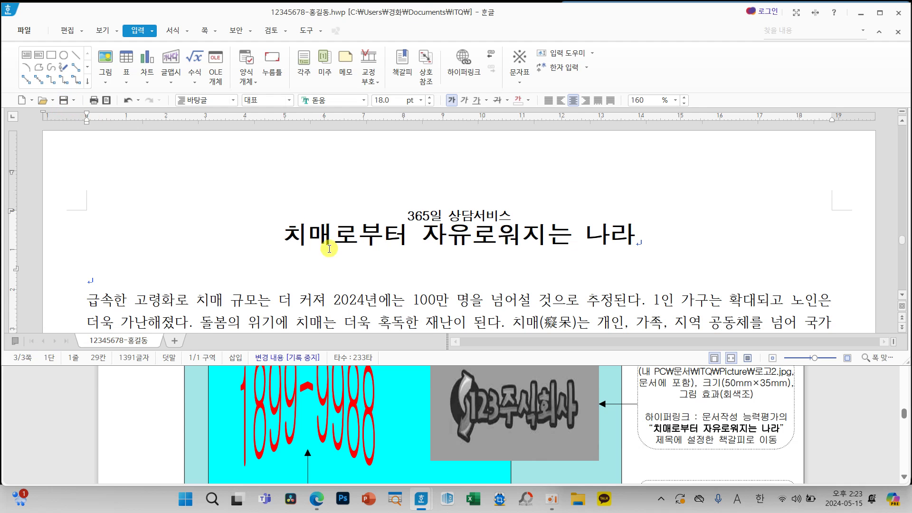
# Create an unstyled header for both odd and even pages (양쪽) containing the text 치매 전문 상담.
pyautogui.scroll(-5, 539, 394)
pyautogui.scroll(-15, 539, 394)
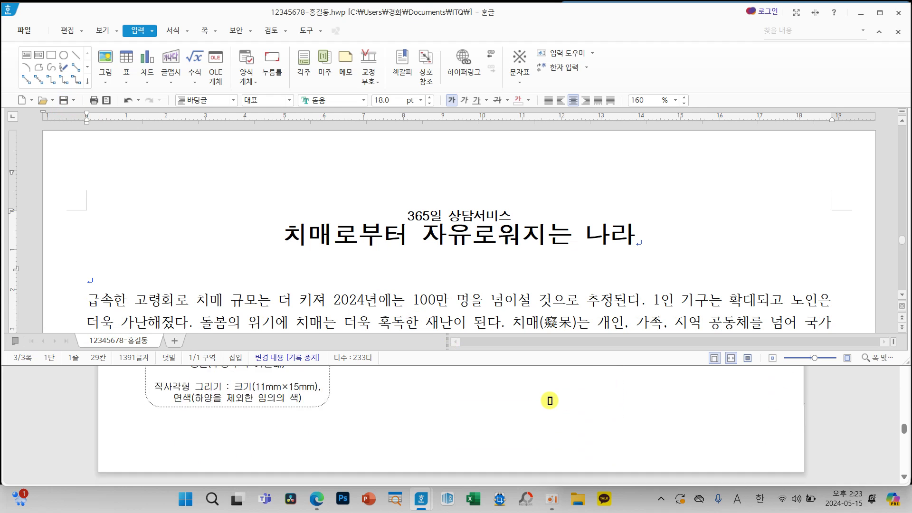
pyautogui.scroll(2, 547, 402)
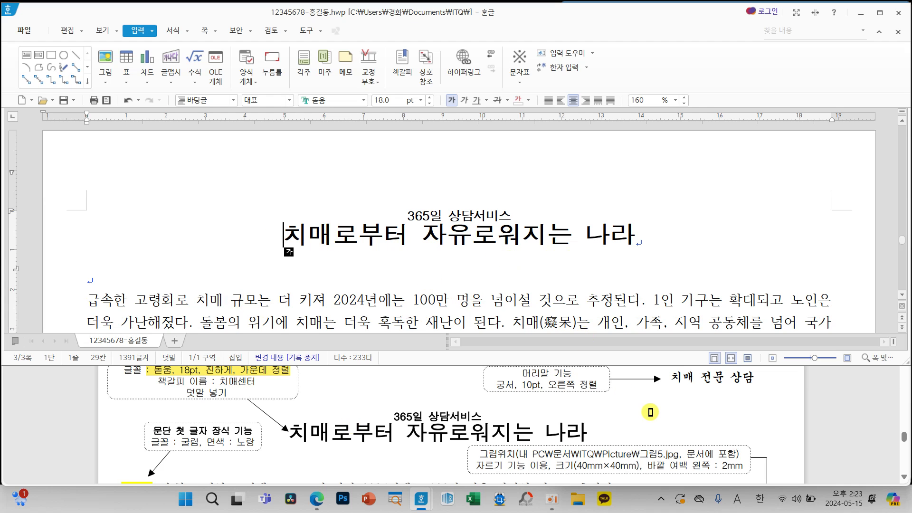
pyautogui.scroll(1, 650, 411)
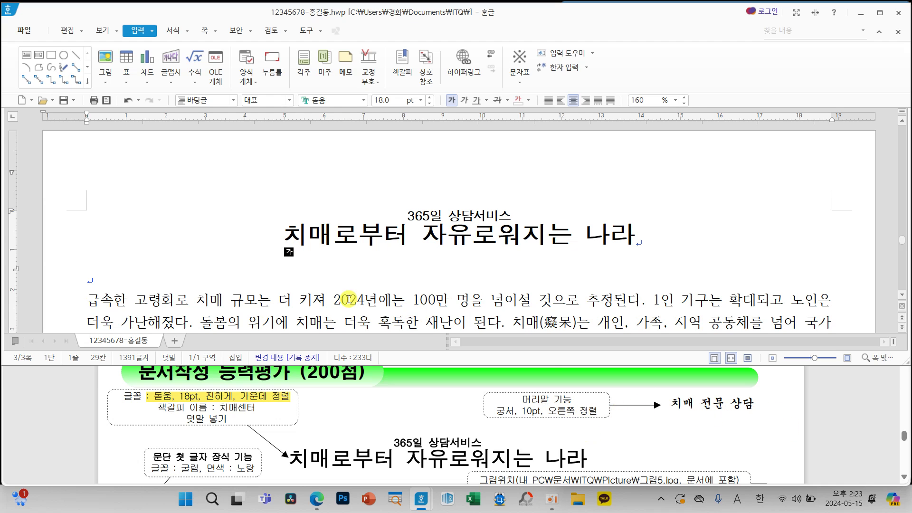
pyautogui.click(202, 32)
pyautogui.click(180, 82)
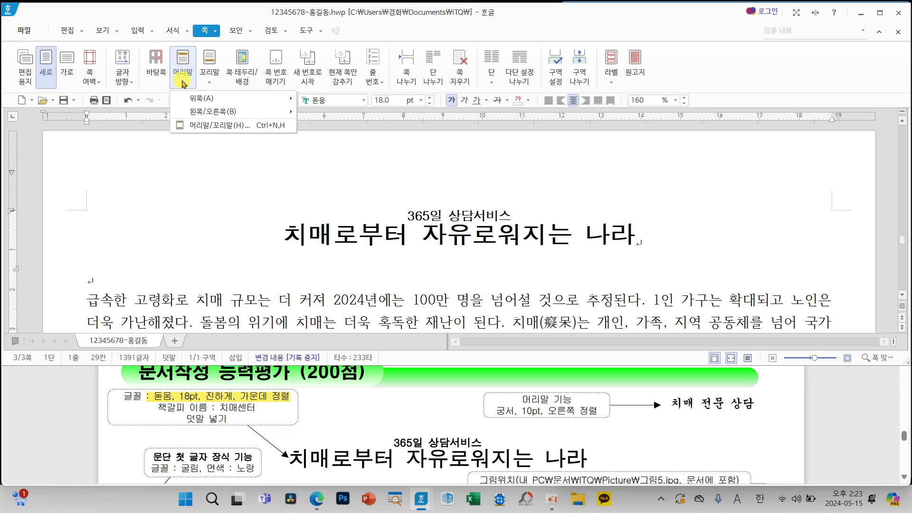
pyautogui.click(191, 124)
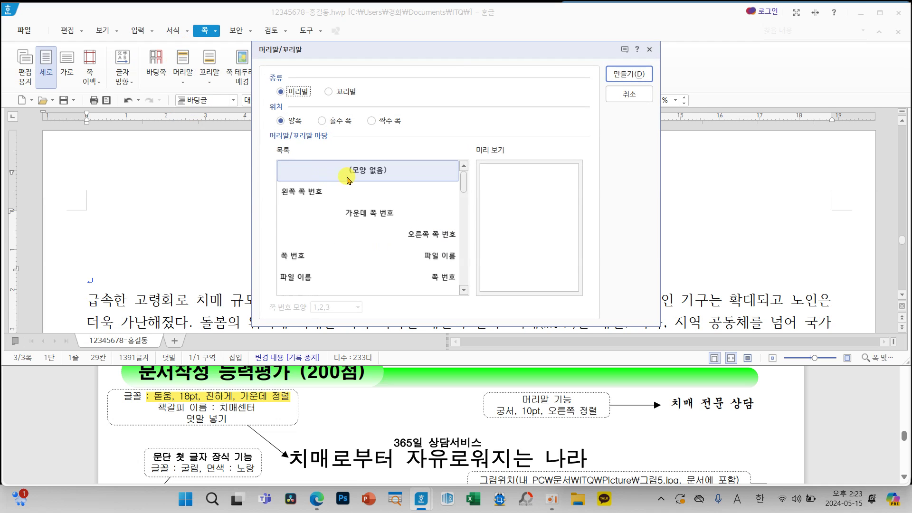
pyautogui.click(630, 77)
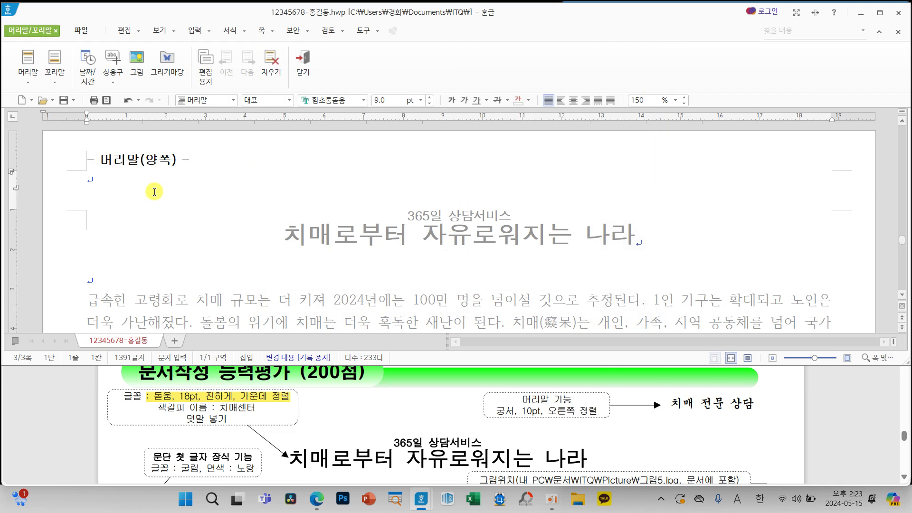
pyautogui.write('치매 전문 사')
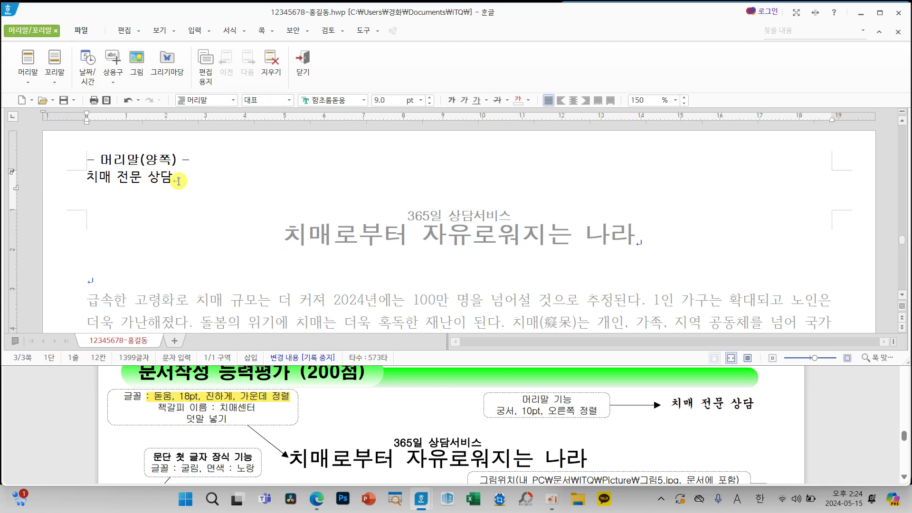
# Format the header text 치매 전문 상담 in 궁서, 10 pt, right-aligned, and close header editing.
pyautogui.moveTo(178, 181); pyautogui.dragTo(84, 177)
pyautogui.click(364, 99)
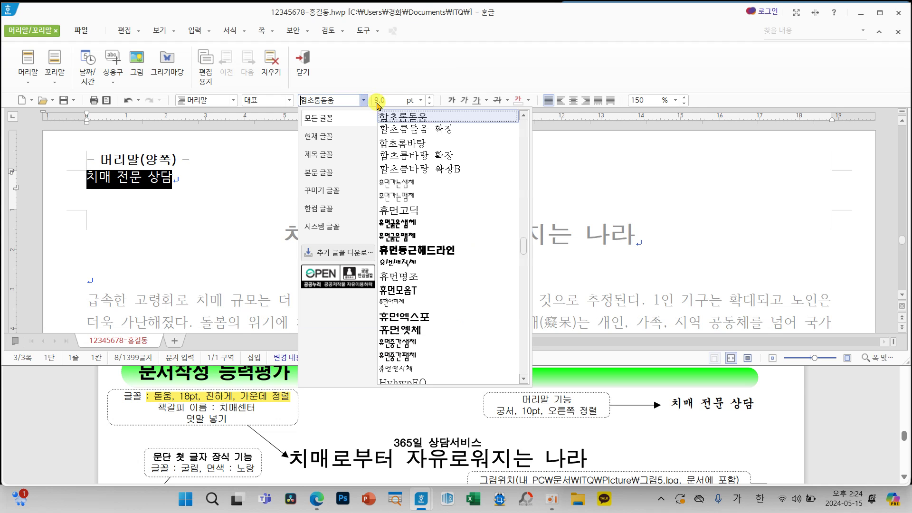
pyautogui.scroll(15, 524, 248)
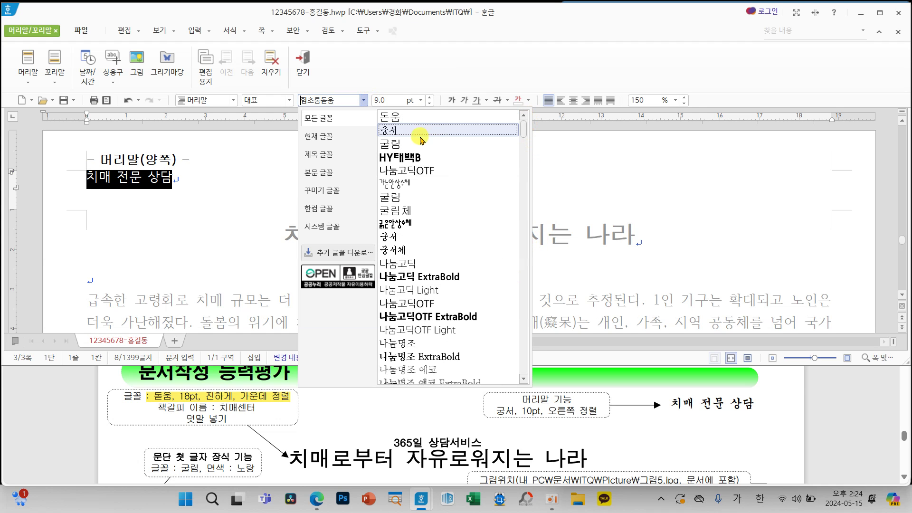
pyautogui.click(395, 129)
pyautogui.click(429, 97)
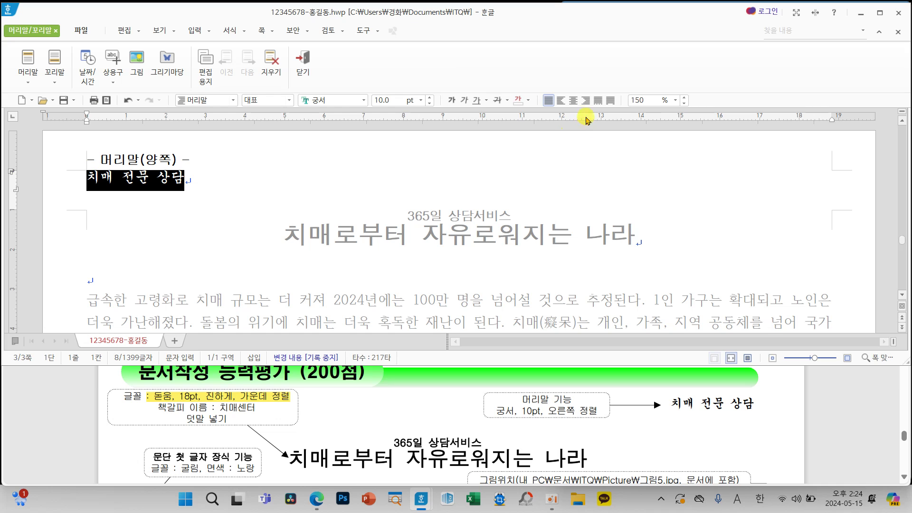
pyautogui.click(586, 101)
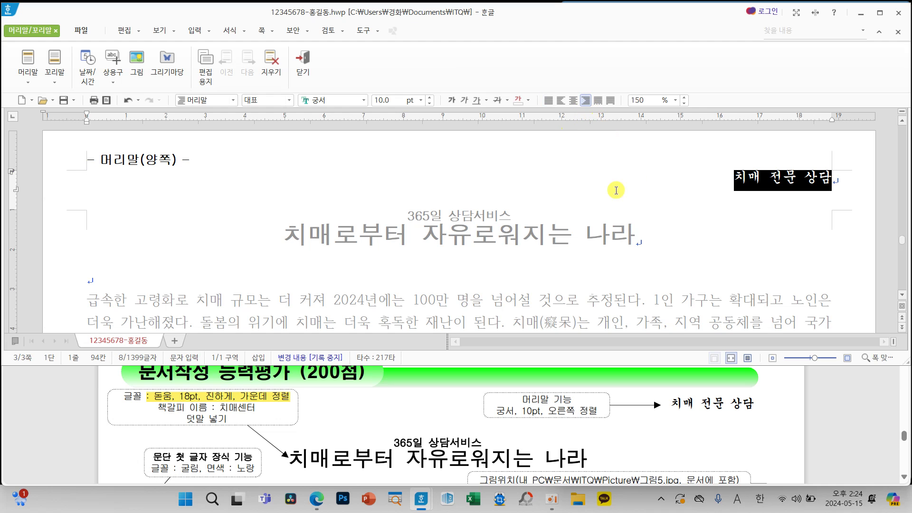
pyautogui.click(309, 69)
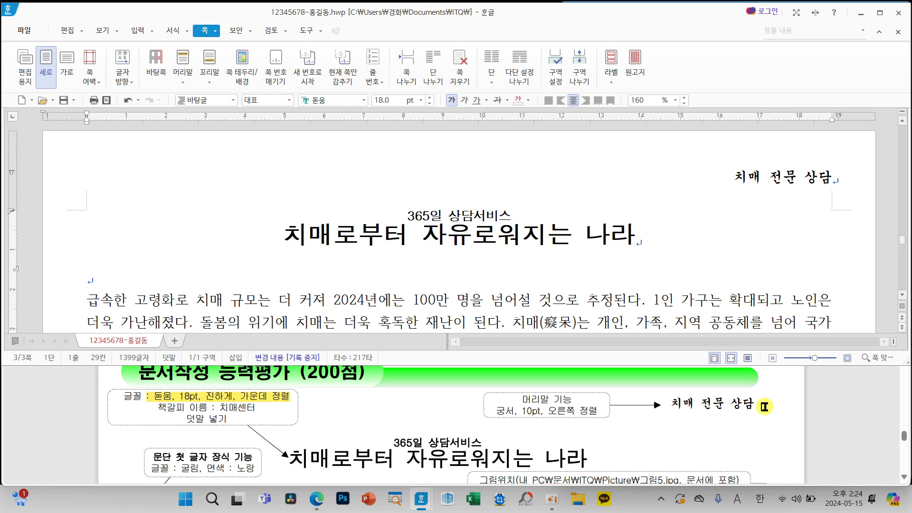
# Insert page numbers at the bottom right of the page in A,B,C format without dashes.
pyautogui.scroll(-10, 765, 406)
pyautogui.scroll(-10, 798, 425)
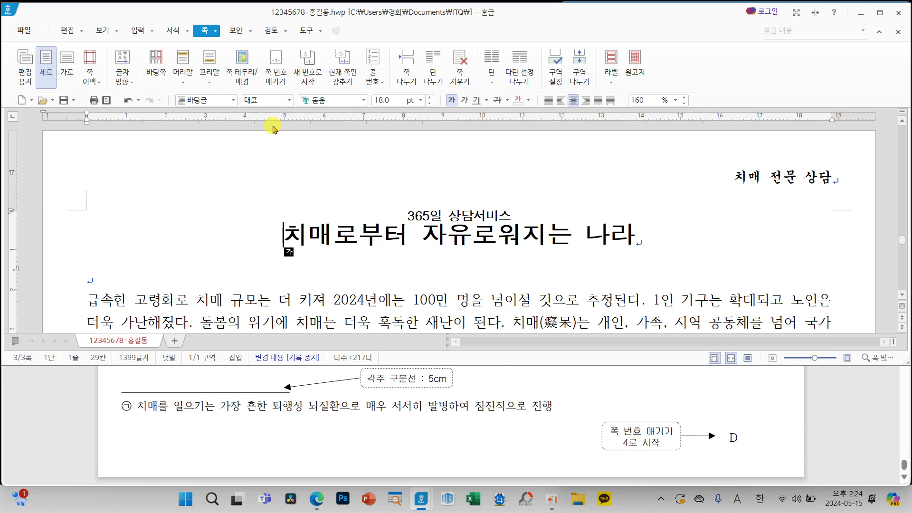
pyautogui.click(276, 69)
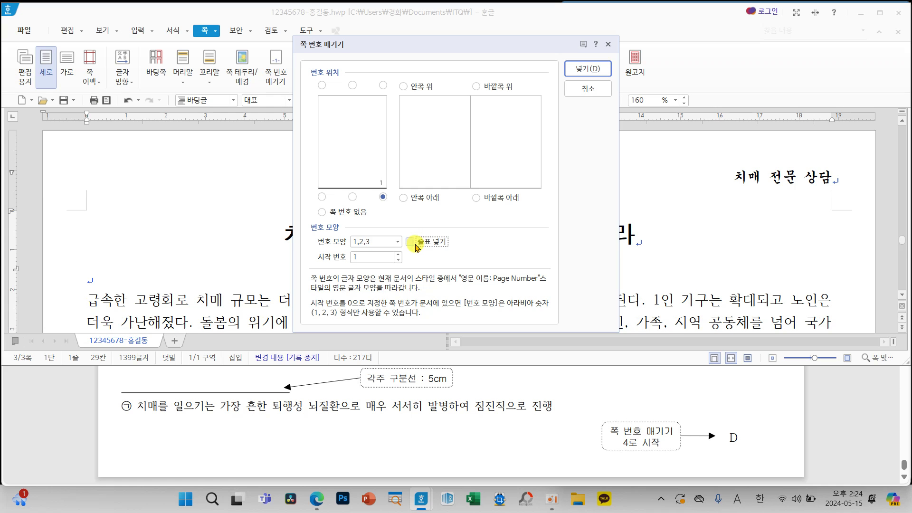
pyautogui.click(397, 242)
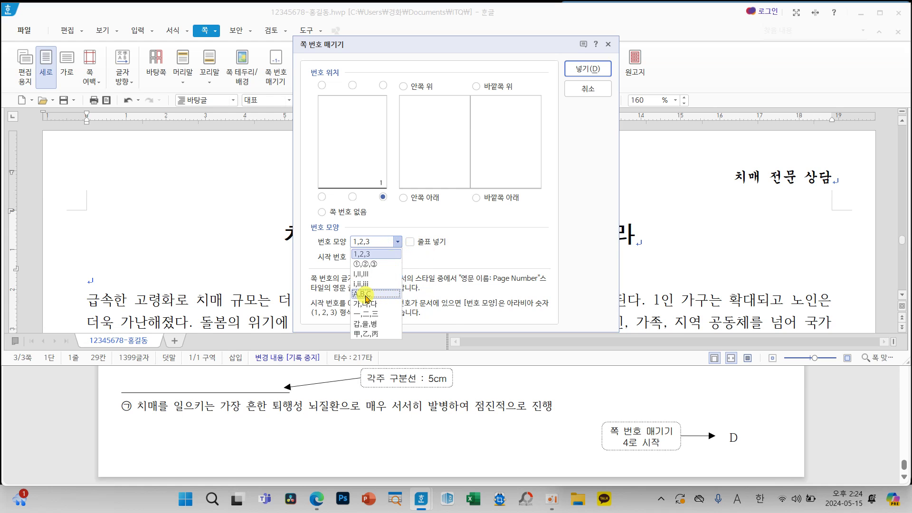
pyautogui.click(364, 298)
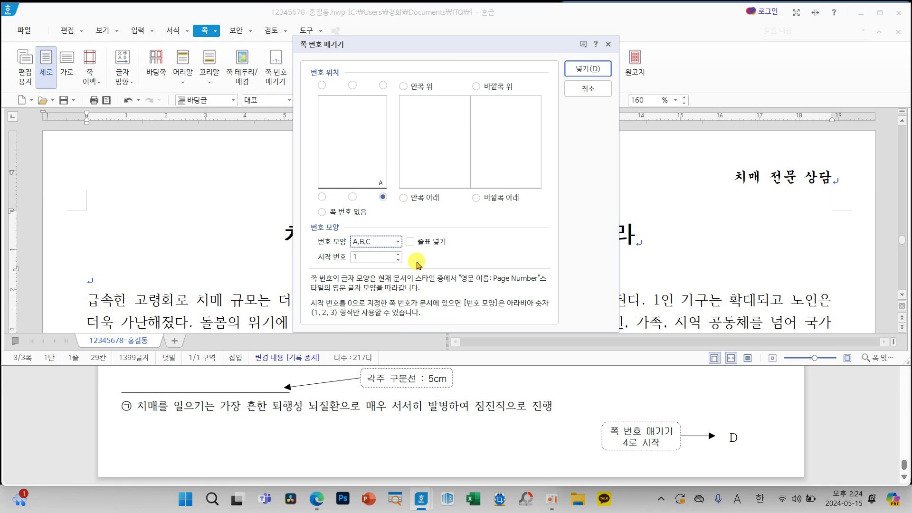
pyautogui.moveTo(400, 197)
pyautogui.mouseDown()
pyautogui.moveTo(387, 191)
pyautogui.moveTo(412, 186)
pyautogui.moveTo(405, 202)
pyautogui.mouseUp()
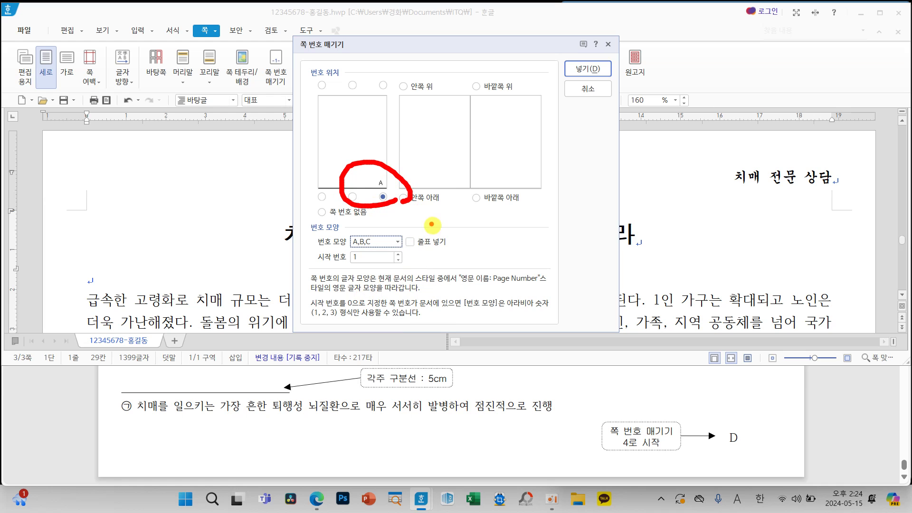
pyautogui.moveTo(298, 221); pyautogui.dragTo(458, 253)
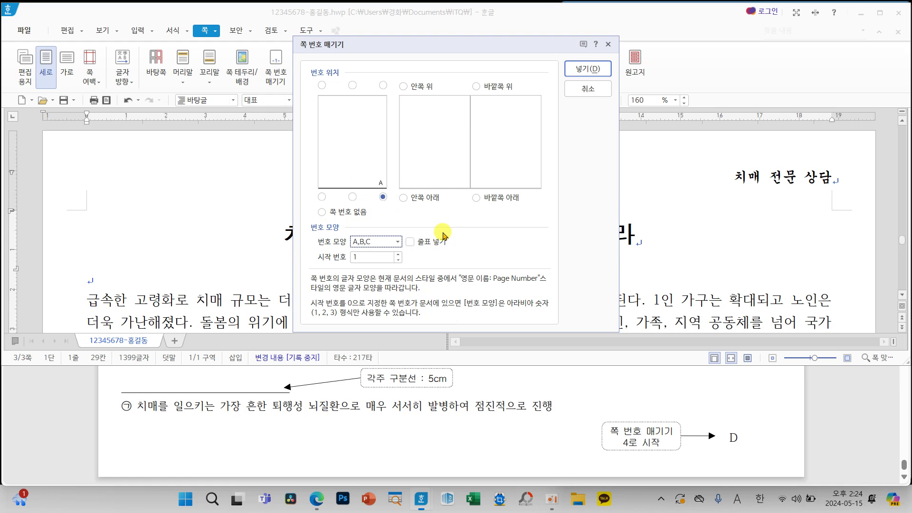
pyautogui.click(591, 78)
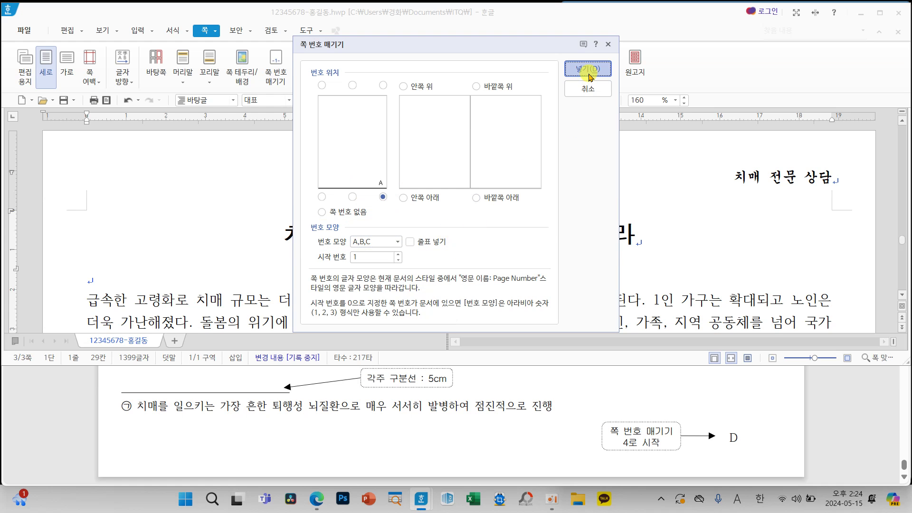
# Restart the page numbering on this page with 쪽 번호 starting at 4.
pyautogui.scroll(-10, 684, 212)
pyautogui.scroll(-10, 684, 218)
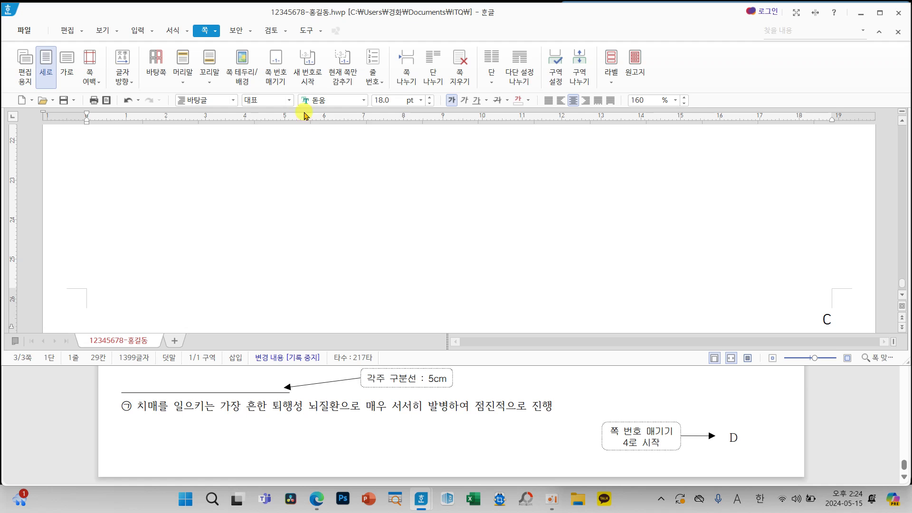
pyautogui.click(307, 81)
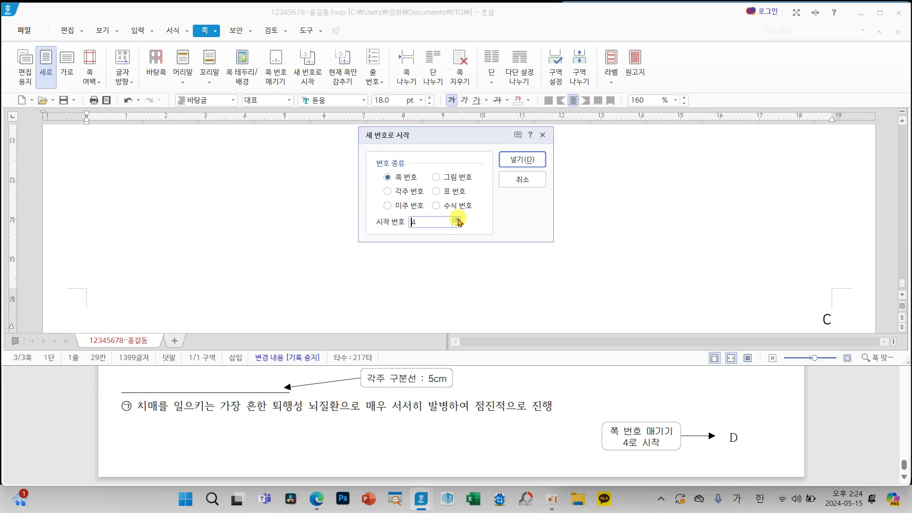
pyautogui.click(518, 157)
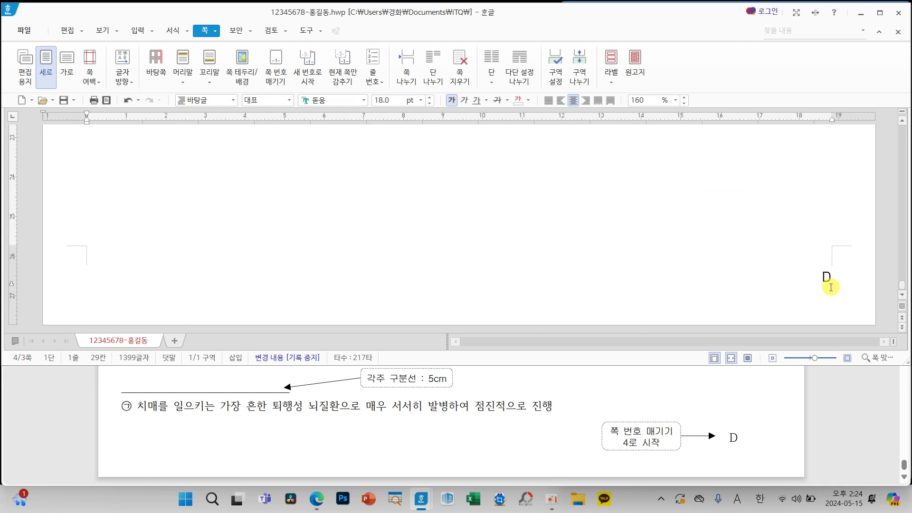
# Start first-letter decoration (문단 첫 글자 장식) on the first body paragraph beginning with 급, using the two-line shape.
pyautogui.scroll(2, 680, 434)
pyautogui.scroll(10, 681, 434)
pyautogui.scroll(3, 633, 441)
pyautogui.scroll(10, 494, 244)
pyautogui.scroll(8, 491, 252)
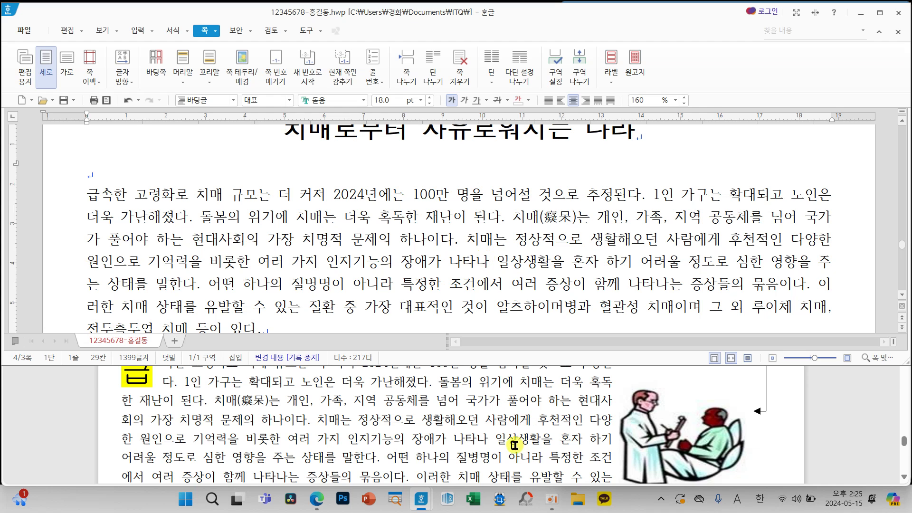
pyautogui.scroll(2, 512, 441)
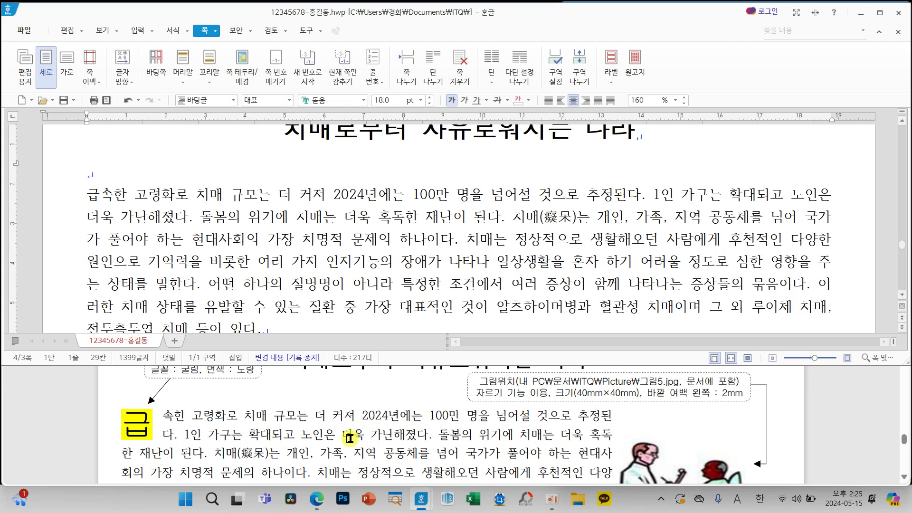
pyautogui.scroll(2, 142, 427)
pyautogui.scroll(-1, 171, 413)
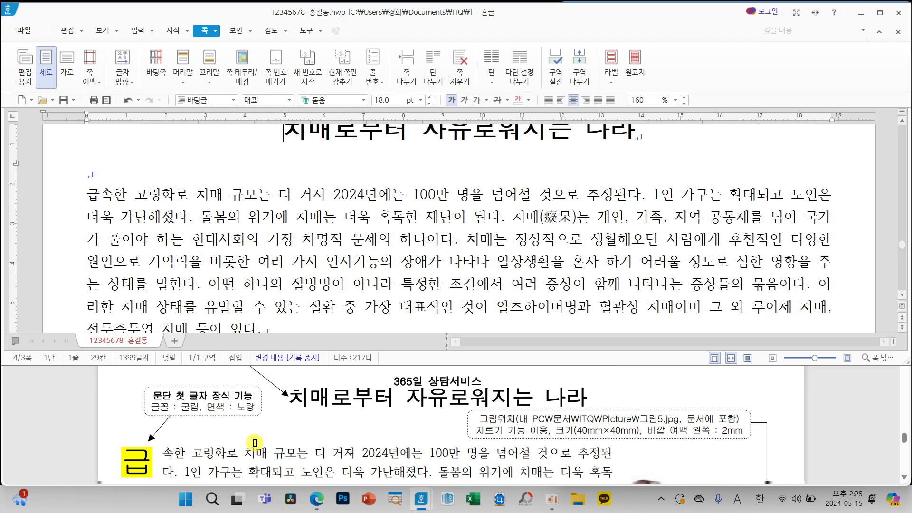
pyautogui.click(87, 194)
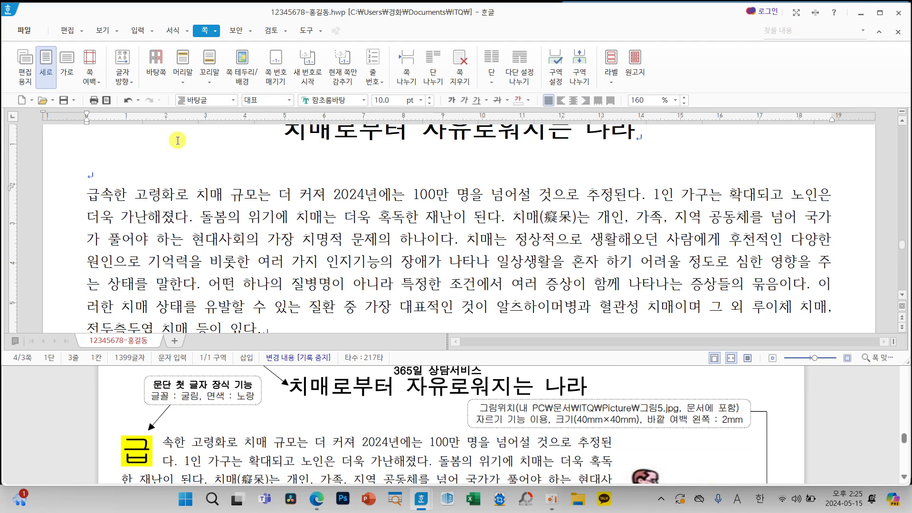
pyautogui.click(174, 32)
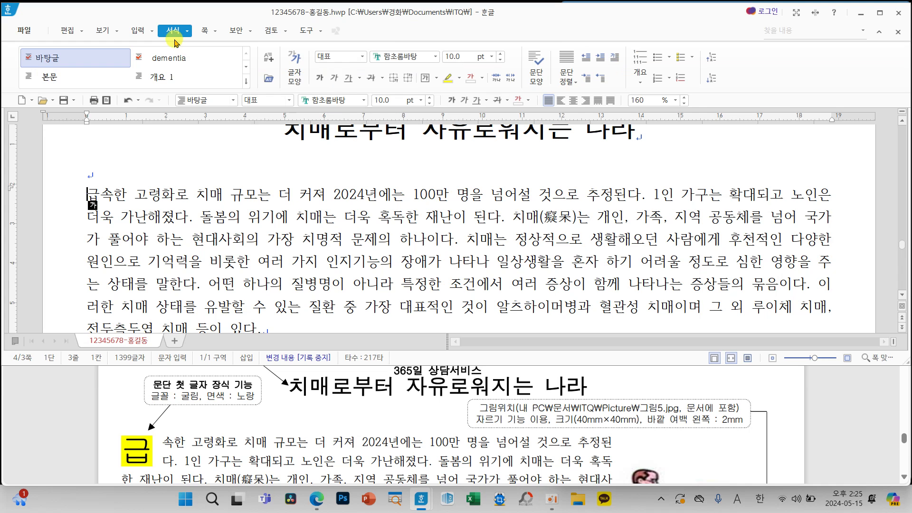
pyautogui.click(615, 57)
pyautogui.click(379, 133)
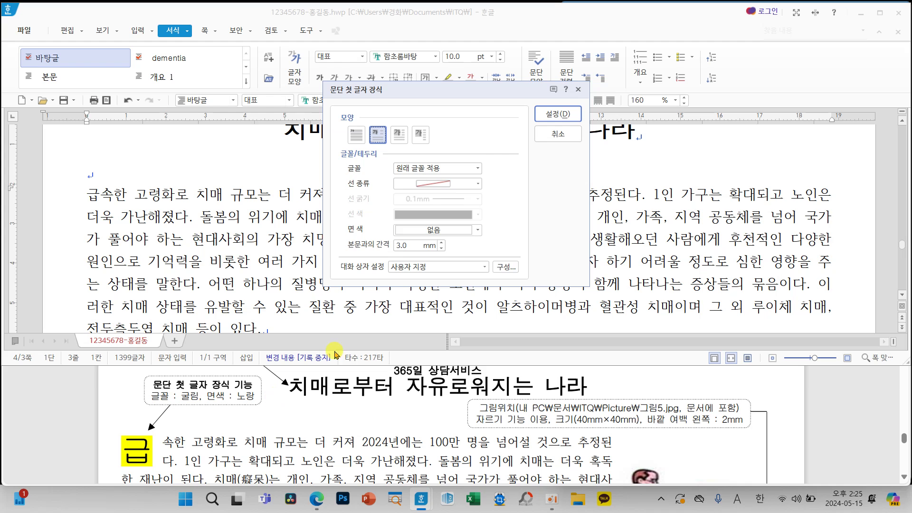
# Set the decorated first letter's font to 굴림 and its fill colour to yellow, and apply the decoration.
pyautogui.click(477, 168)
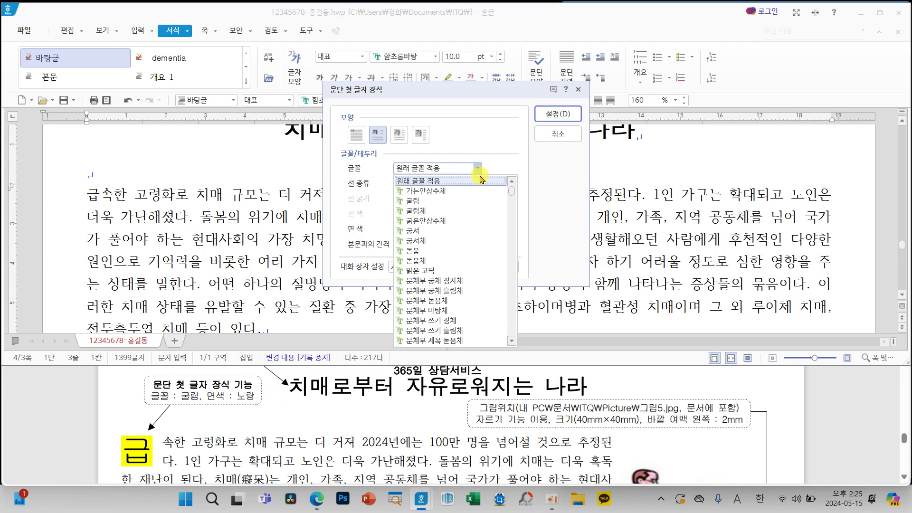
pyautogui.click(418, 204)
pyautogui.click(423, 231)
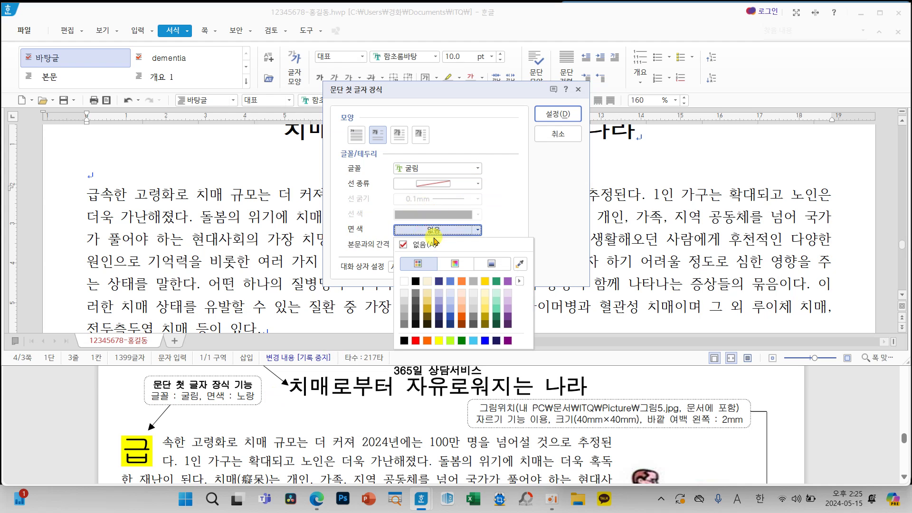
pyautogui.click(438, 341)
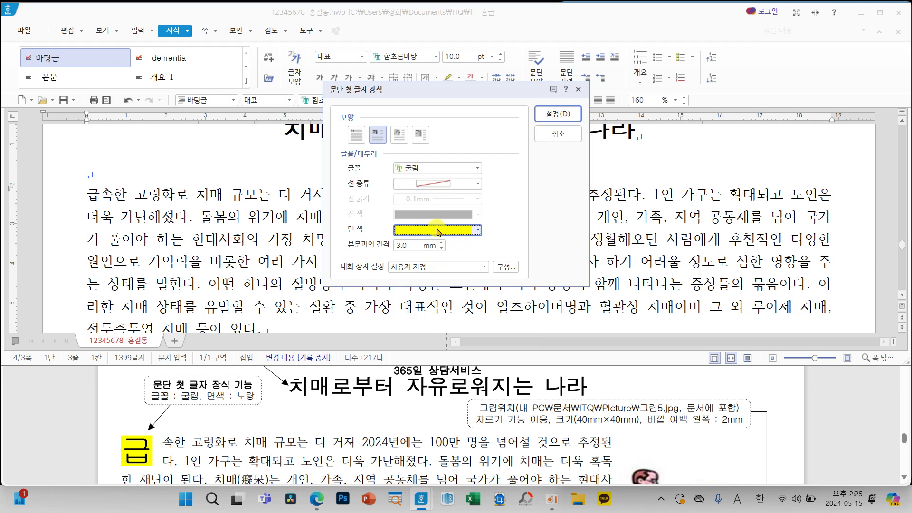
pyautogui.click(555, 114)
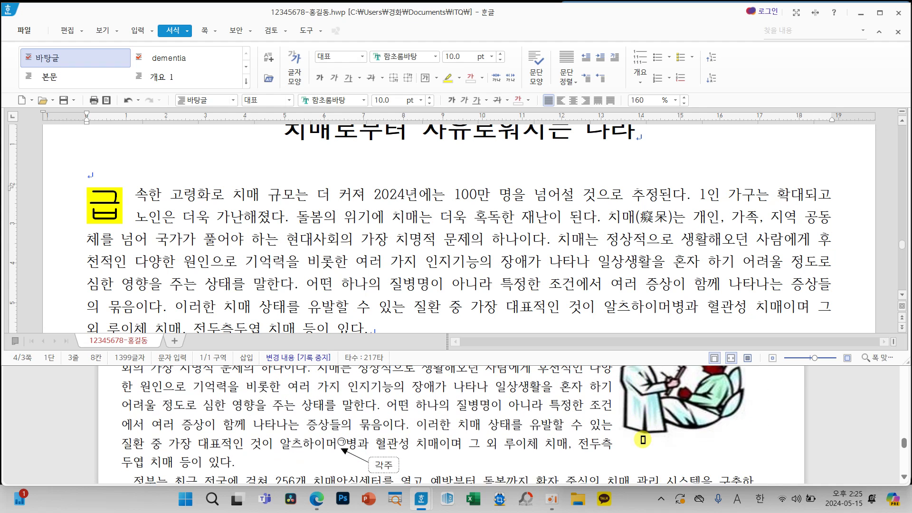
# Insert 그림5 from the ITQ Picture folder, embedded in the document, about 36 × 48 mm over the first body paragraph.
pyautogui.click(577, 202)
pyautogui.click(138, 30)
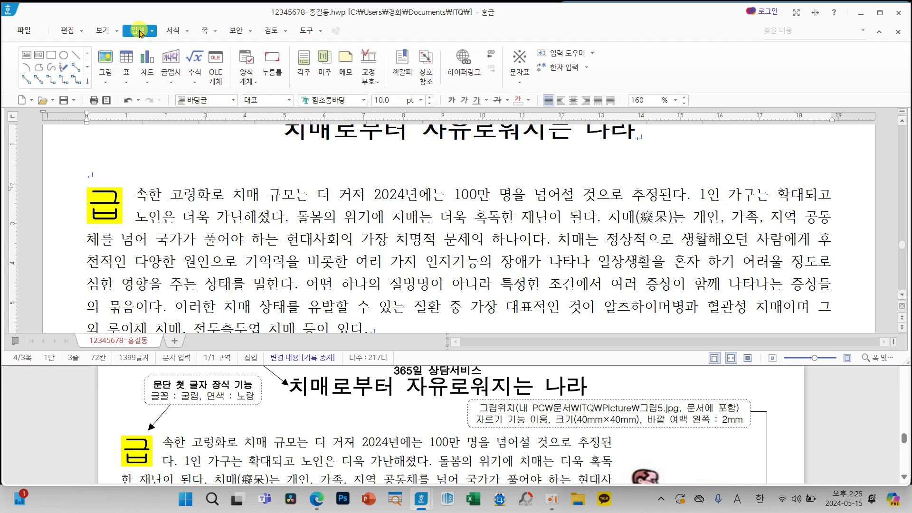
pyautogui.click(100, 59)
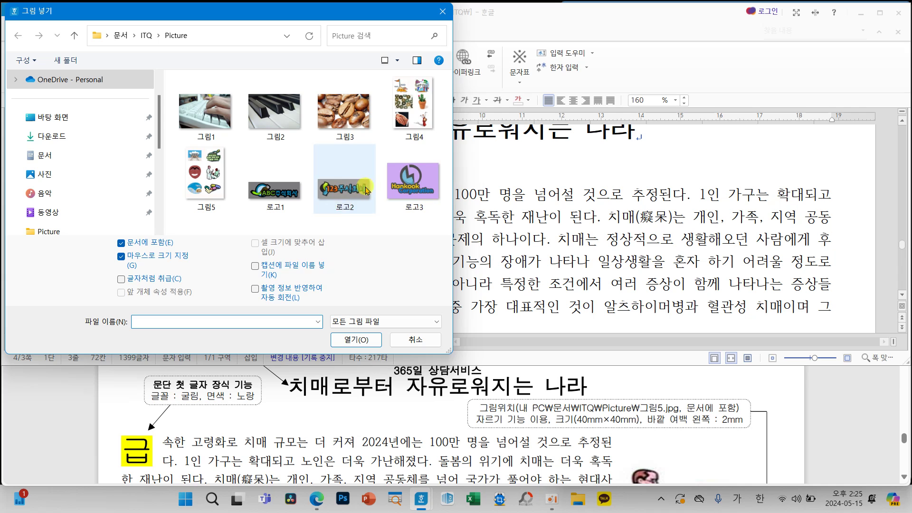
pyautogui.click(211, 193)
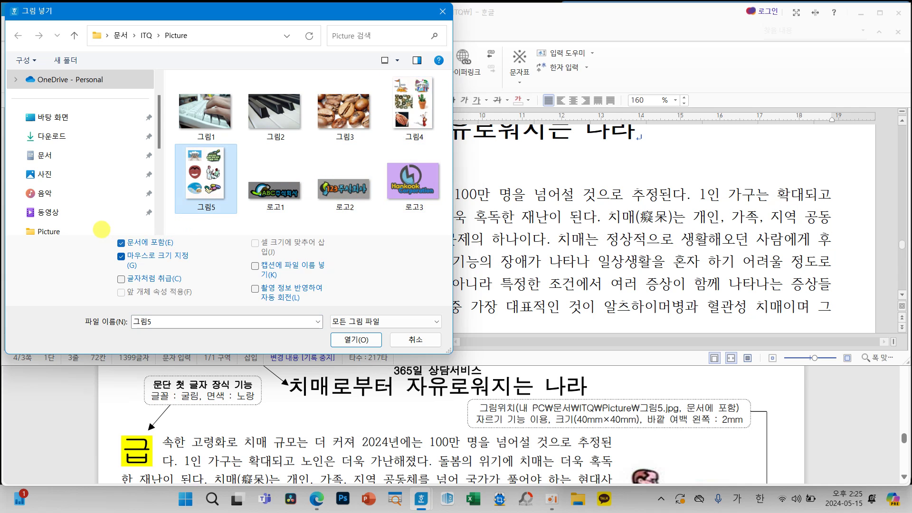
pyautogui.moveTo(100, 229); pyautogui.dragTo(185, 254)
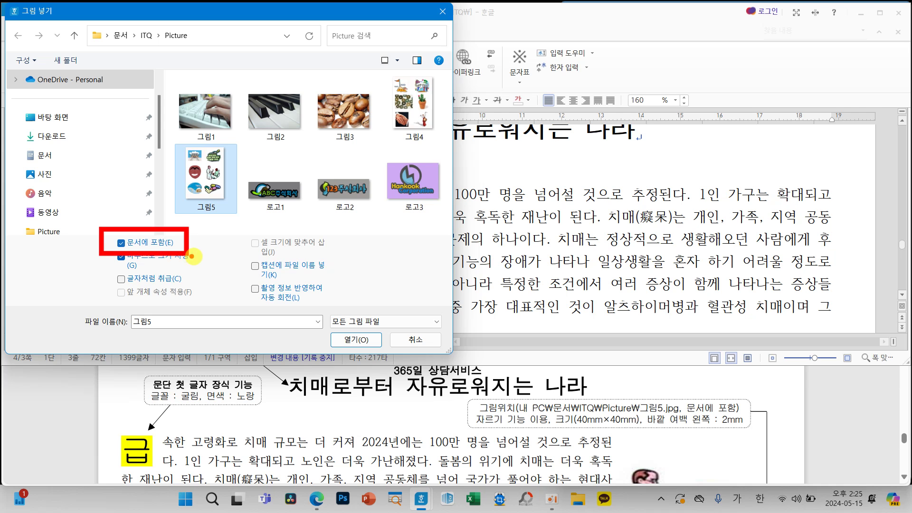
pyautogui.click(357, 339)
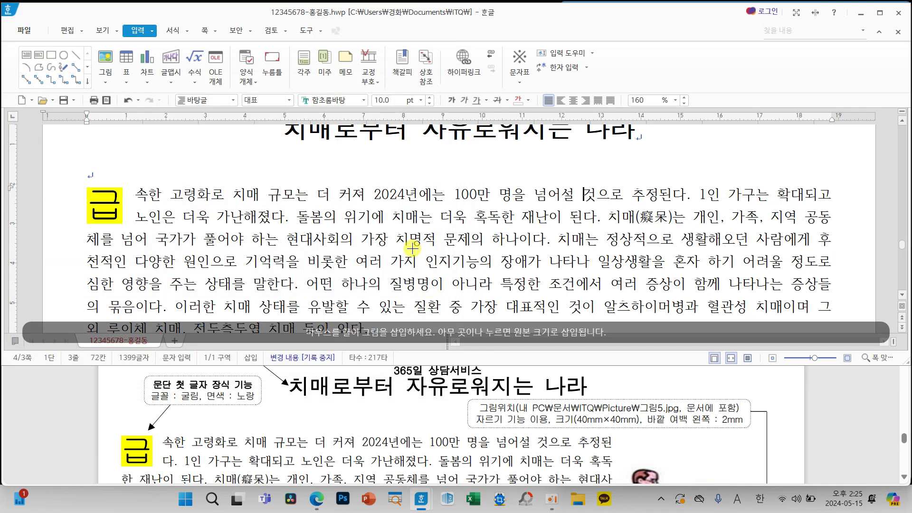
pyautogui.moveTo(375, 178); pyautogui.dragTo(523, 269)
# Crop the inserted picture to only the doctor-and-patient illustration, about 14.6 × 14.9 mm.
pyautogui.scroll(-3, 707, 446)
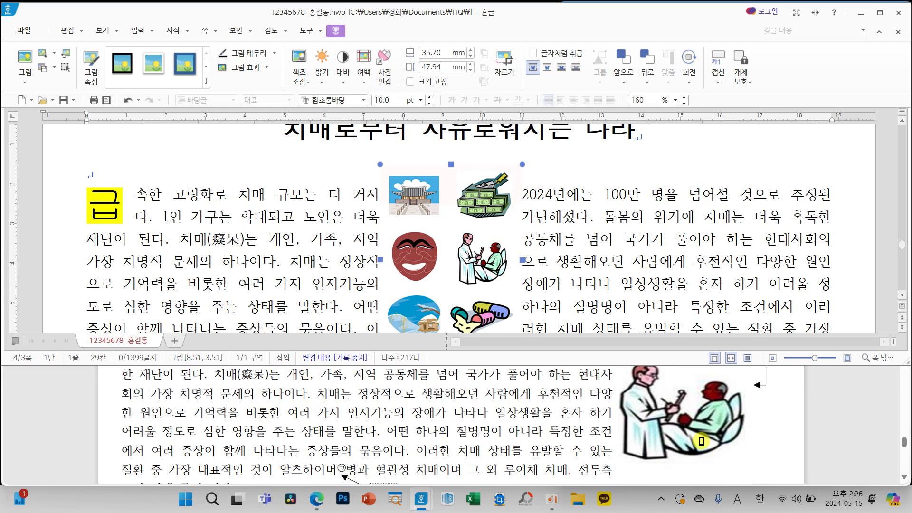
pyautogui.click(514, 62)
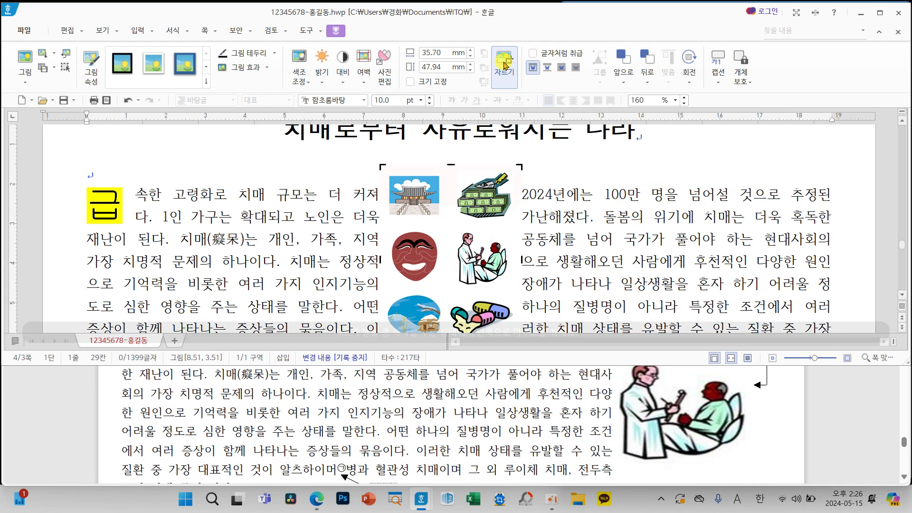
pyautogui.moveTo(518, 167); pyautogui.dragTo(509, 229)
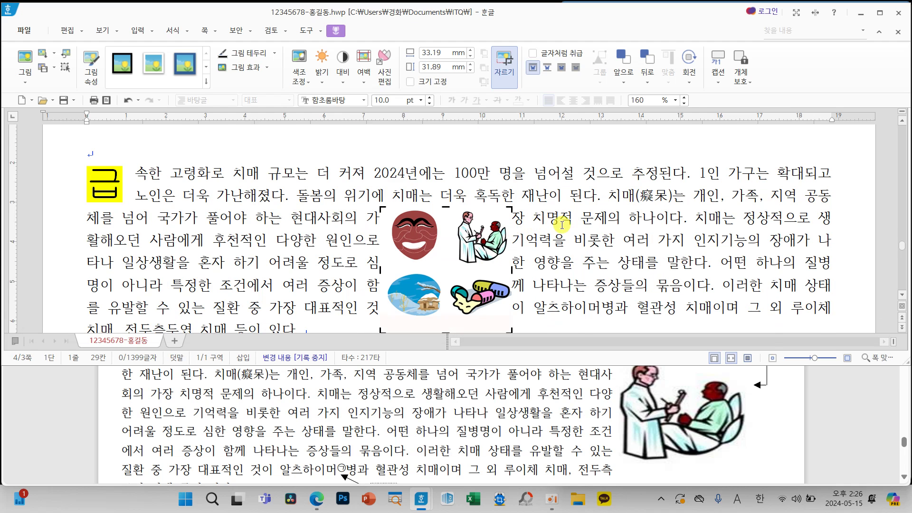
pyautogui.scroll(-2, 555, 223)
pyautogui.moveTo(381, 267); pyautogui.dragTo(454, 205)
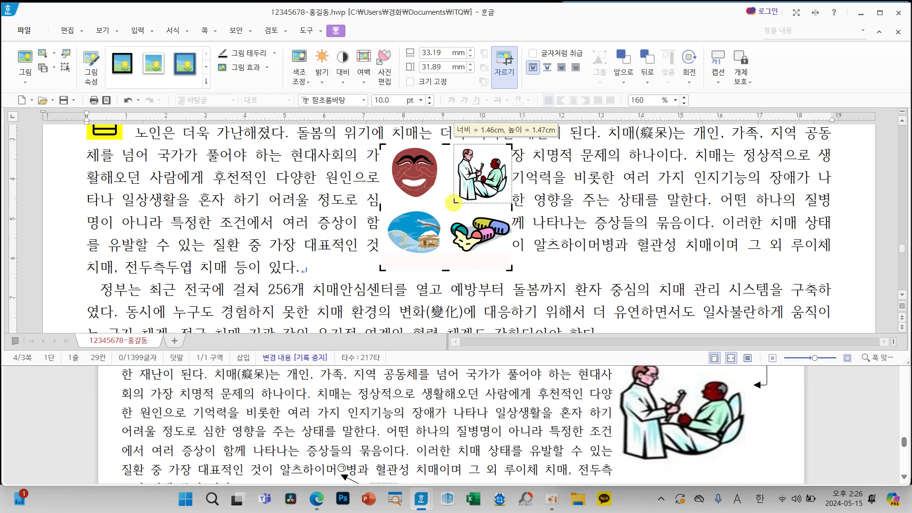
pyautogui.moveTo(453, 203); pyautogui.dragTo(455, 203)
pyautogui.click(562, 196)
pyautogui.click(497, 191)
# Set the cropped picture's width and height to 40 mm each and lock its size (크기 고정).
pyautogui.scroll(5, 731, 427)
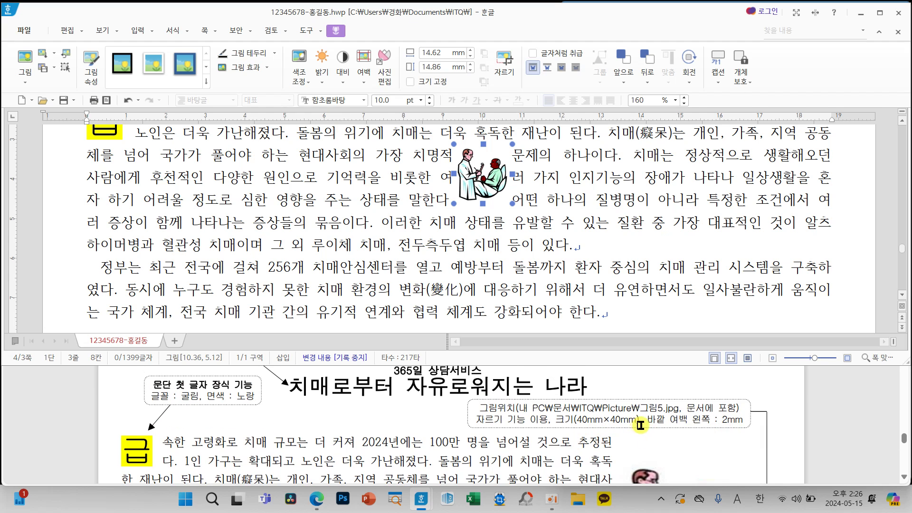
pyautogui.doubleClick(491, 188)
pyautogui.doubleClick(428, 71)
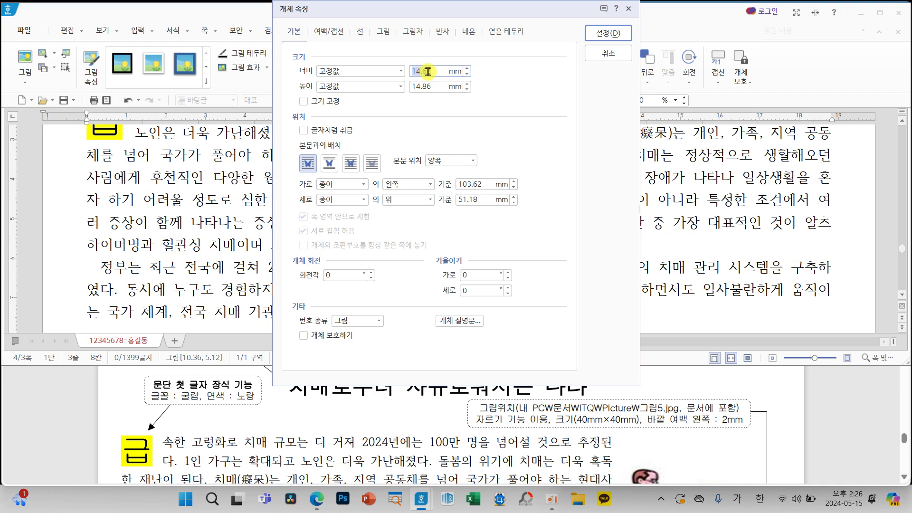
pyautogui.write('40')
pyautogui.click(432, 87)
pyautogui.write('40')
pyautogui.click(326, 97)
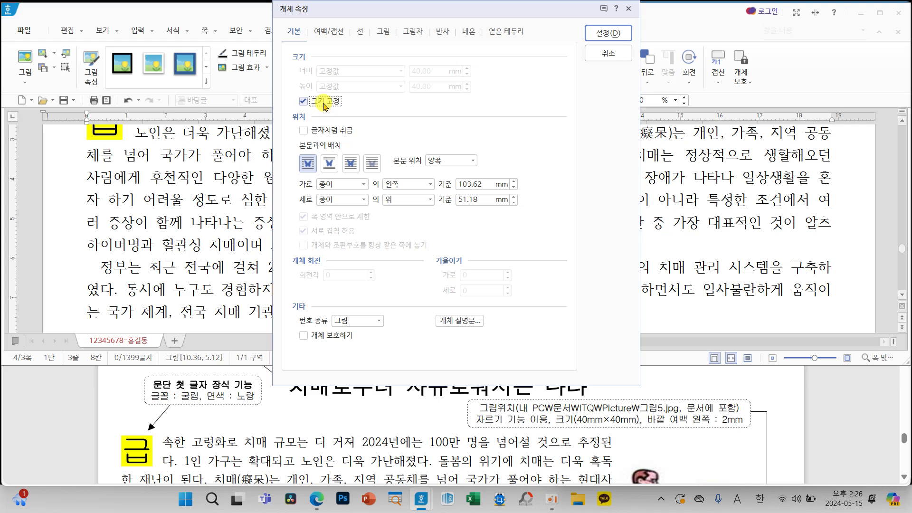
# Set the picture's left outer margin to 2 mm and apply the object properties.
pyautogui.click(326, 30)
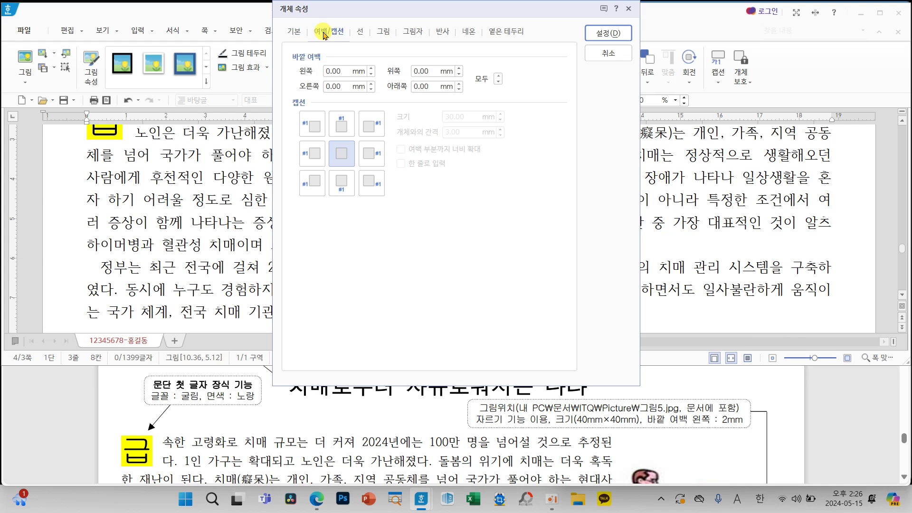
pyautogui.click(345, 71)
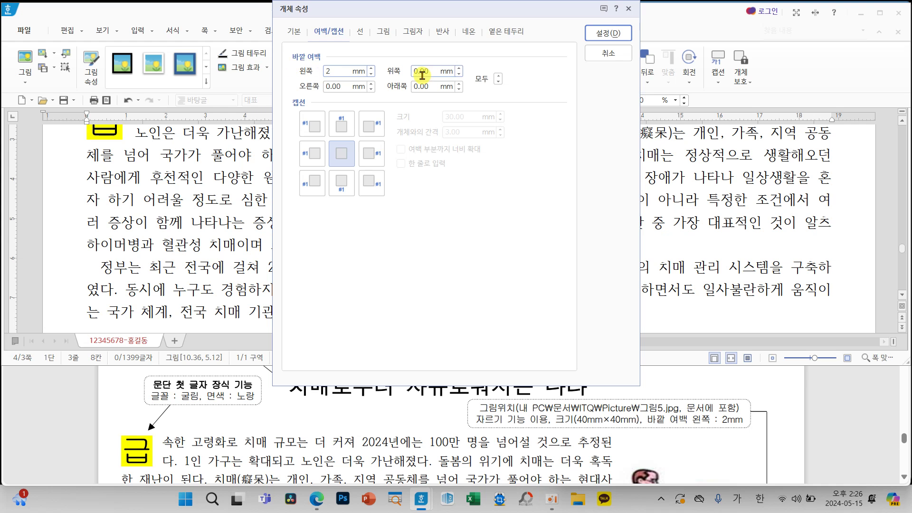
pyautogui.click(607, 32)
# Move the picture to the right margin beside the first body paragraph, with its top level with the paragraph's first line.
pyautogui.moveTo(546, 224); pyautogui.dragTo(709, 226)
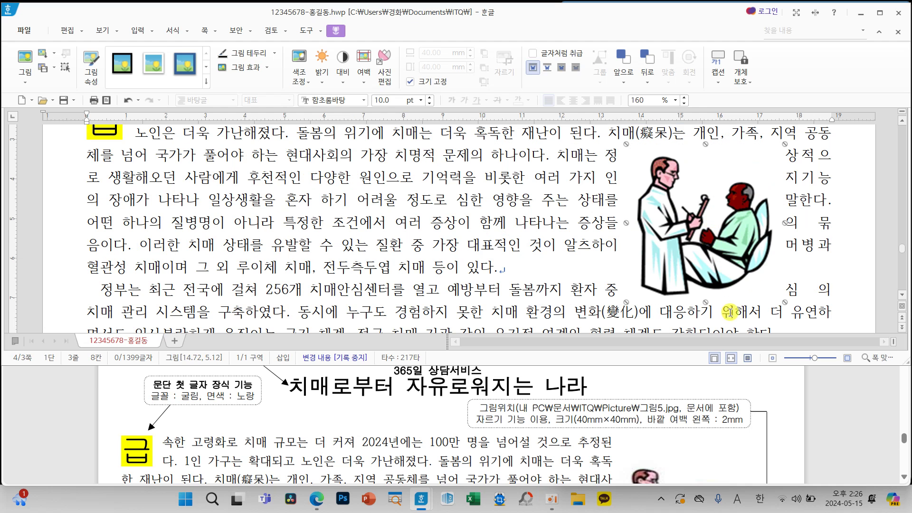
pyautogui.moveTo(747, 254); pyautogui.dragTo(794, 238)
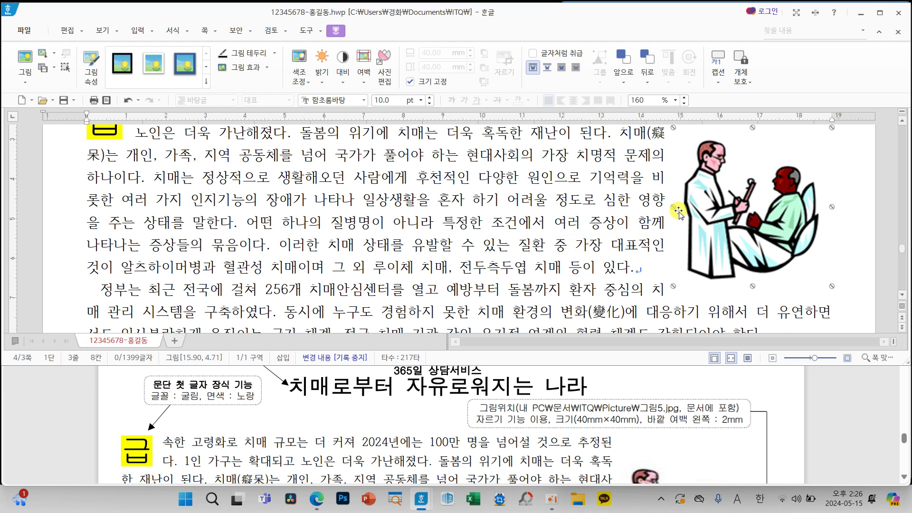
pyautogui.scroll(3, 647, 249)
pyautogui.moveTo(688, 278); pyautogui.dragTo(688, 258)
pyautogui.scroll(-2, 689, 259)
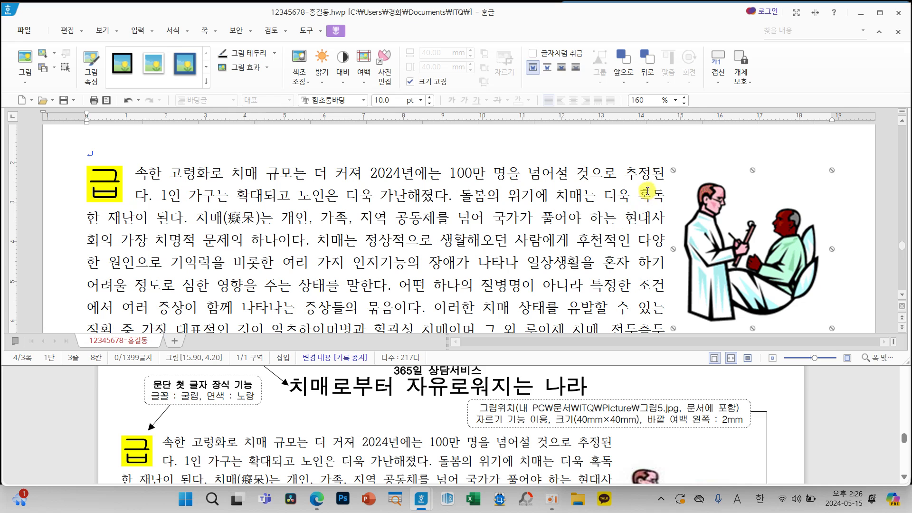
# Compare the first paragraph's line breaks around the picture with the reference sheet and nudge the picture slightly left.
pyautogui.scroll(-1, 678, 424)
pyautogui.scroll(-1, 678, 424)
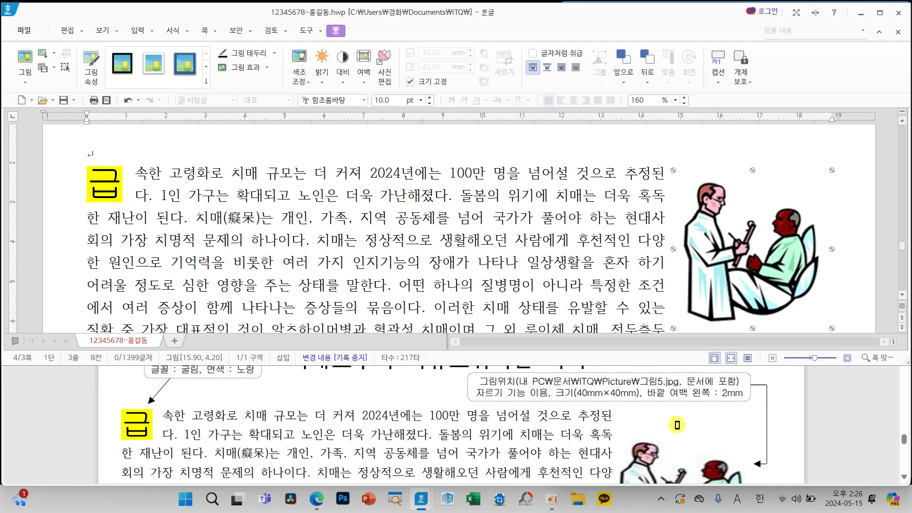
pyautogui.scroll(-4, 643, 445)
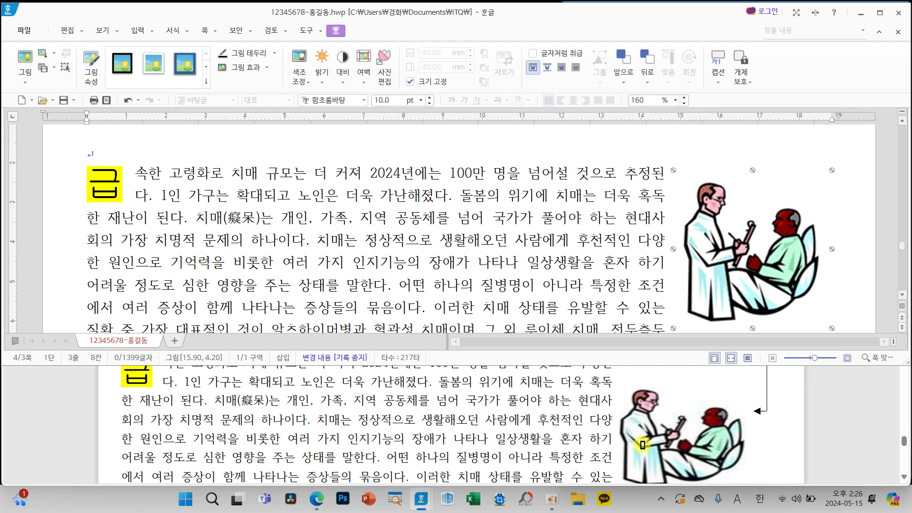
pyautogui.scroll(-2, 642, 445)
pyautogui.scroll(-2, 643, 444)
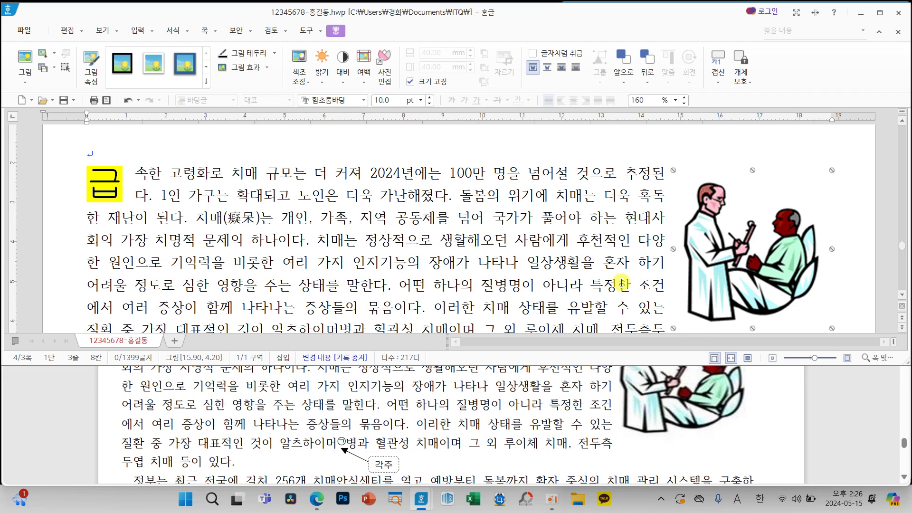
pyautogui.scroll(-3, 622, 284)
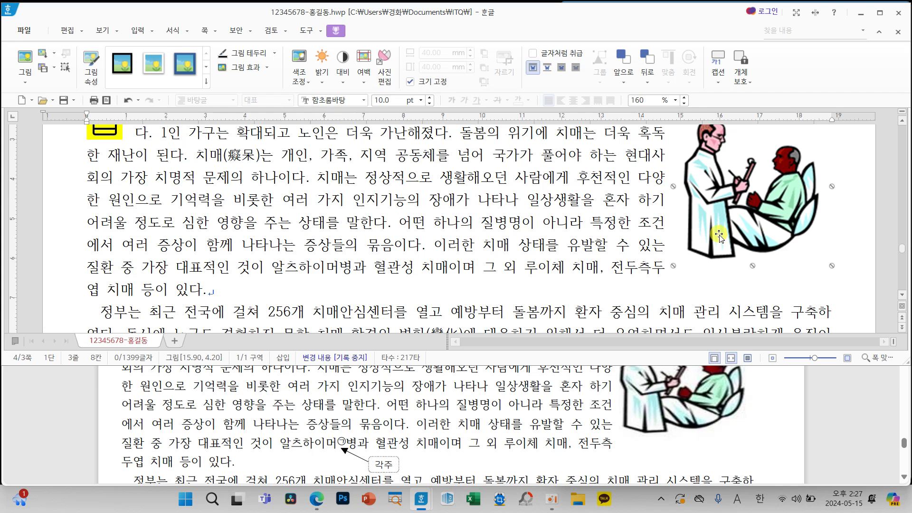
pyautogui.scroll(1, 719, 236)
pyautogui.moveTo(719, 236)
pyautogui.mouseDown()
pyautogui.moveTo(738, 264)
pyautogui.moveTo(718, 236)
pyautogui.mouseUp()
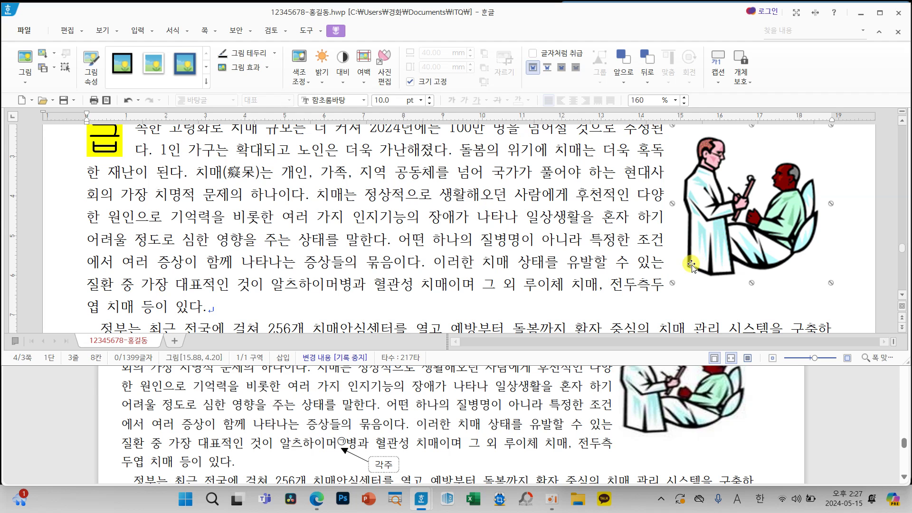
# Try to match the reference sheet's line wrap by forcing a line break after "전두측" in the first body paragraph.
pyautogui.scroll(1, 650, 422)
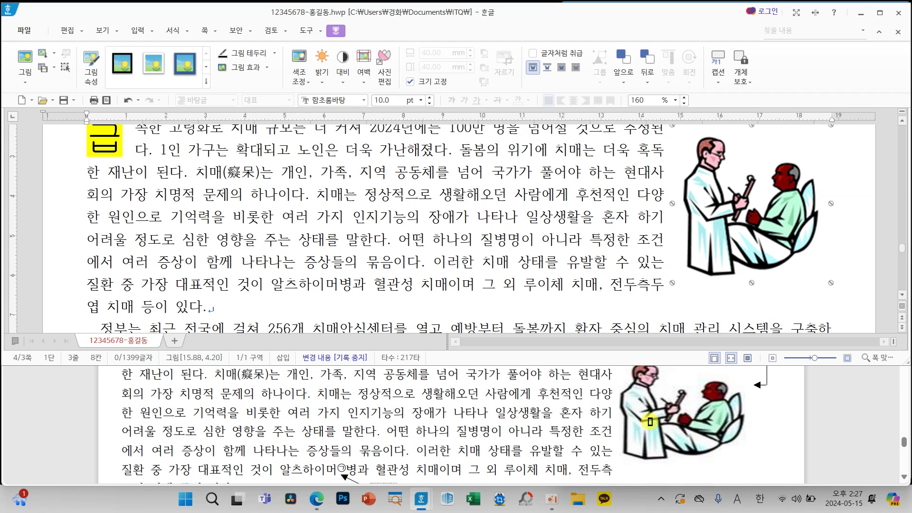
pyautogui.scroll(2, 650, 422)
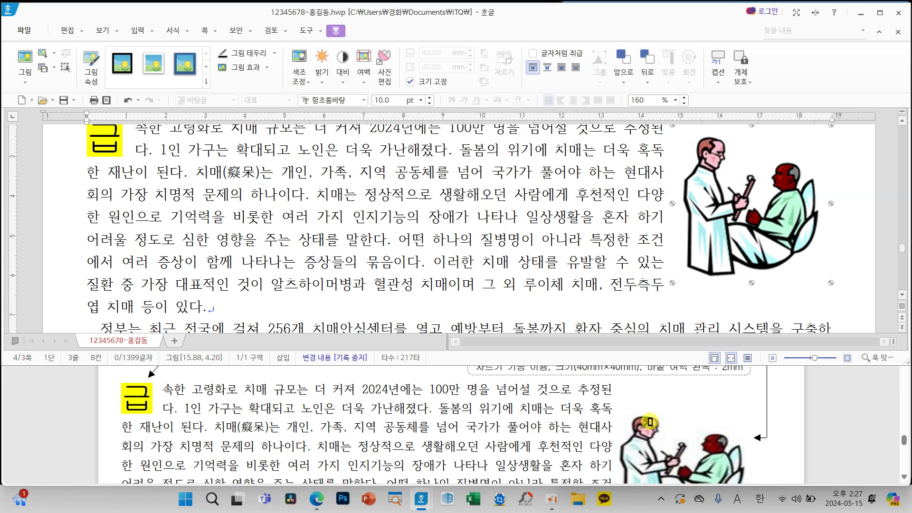
pyautogui.scroll(-1, 650, 422)
pyautogui.scroll(-2, 650, 421)
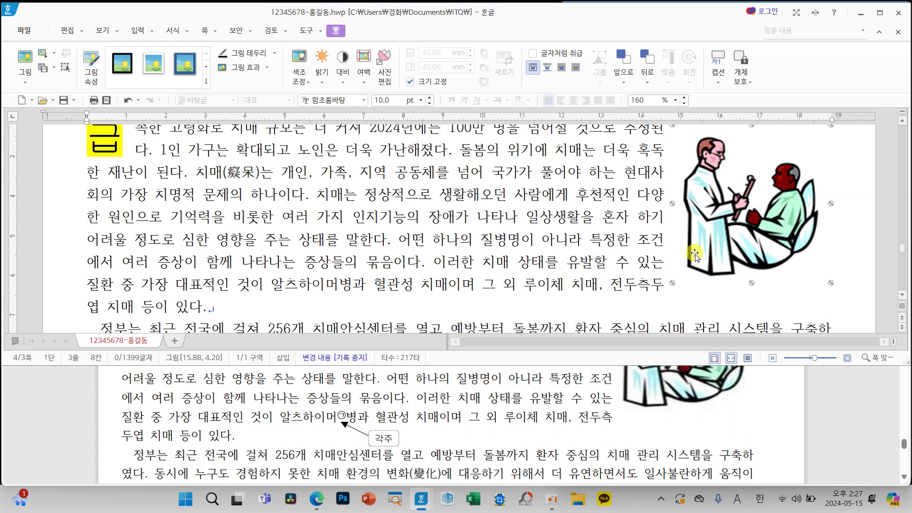
pyautogui.click(656, 290)
pyautogui.hotkey('shift', 'Return')
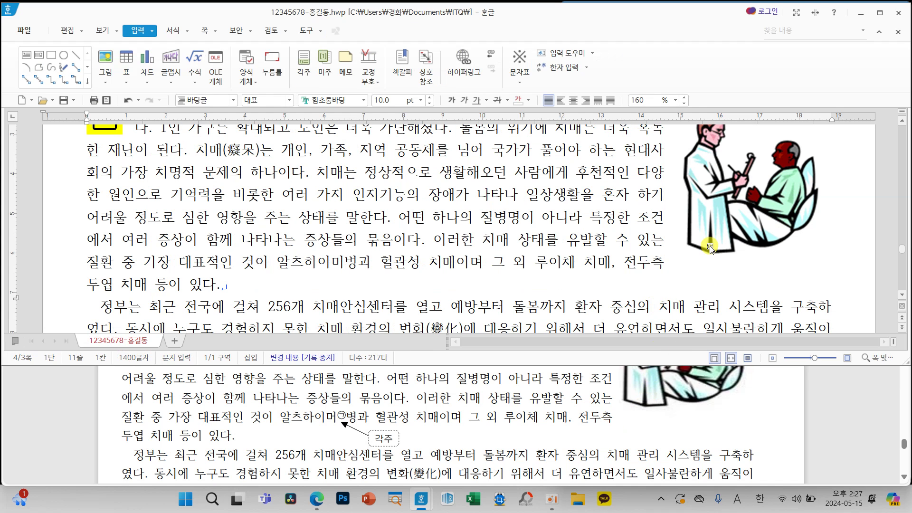
# Remove the forced line break after "전두측" in the first body paragraph.
pyautogui.scroll(5, 710, 248)
pyautogui.scroll(-7, 713, 252)
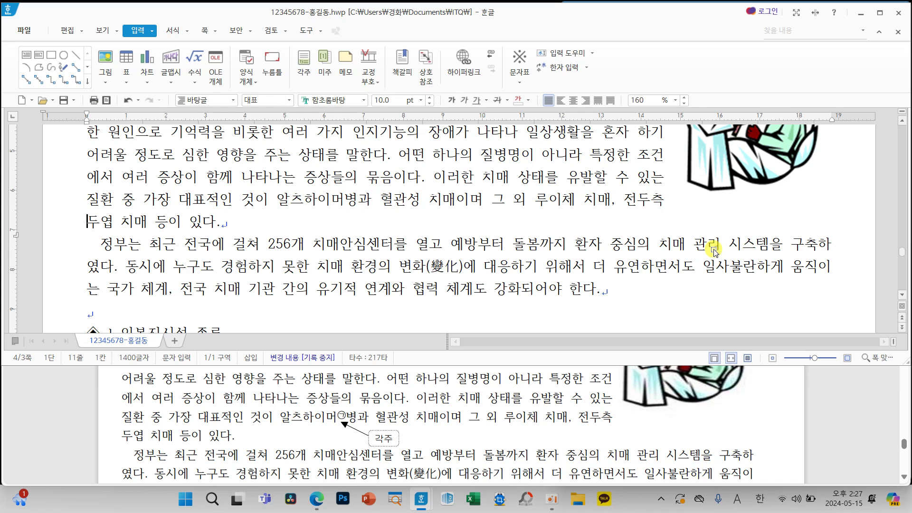
pyautogui.scroll(-2, 752, 420)
pyautogui.scroll(-1, 752, 420)
pyautogui.scroll(3, 753, 417)
pyautogui.click(672, 201)
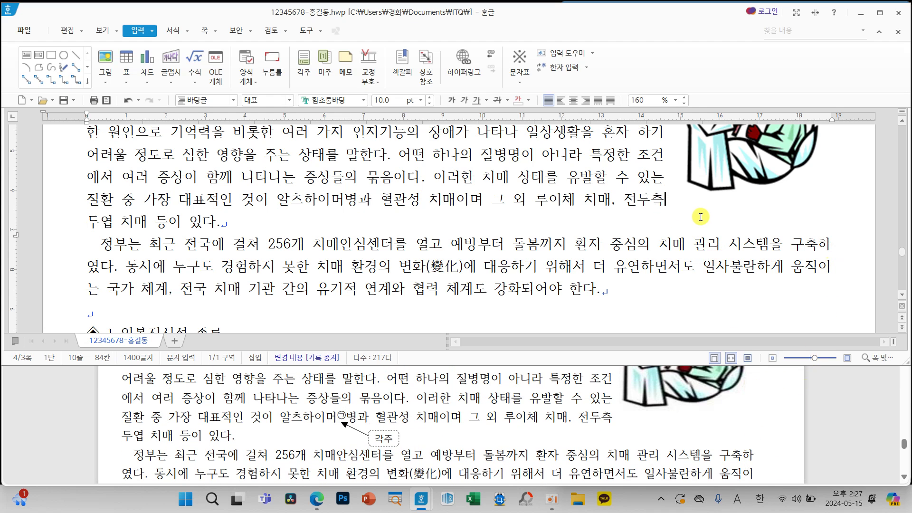
pyautogui.press('BackSpace')
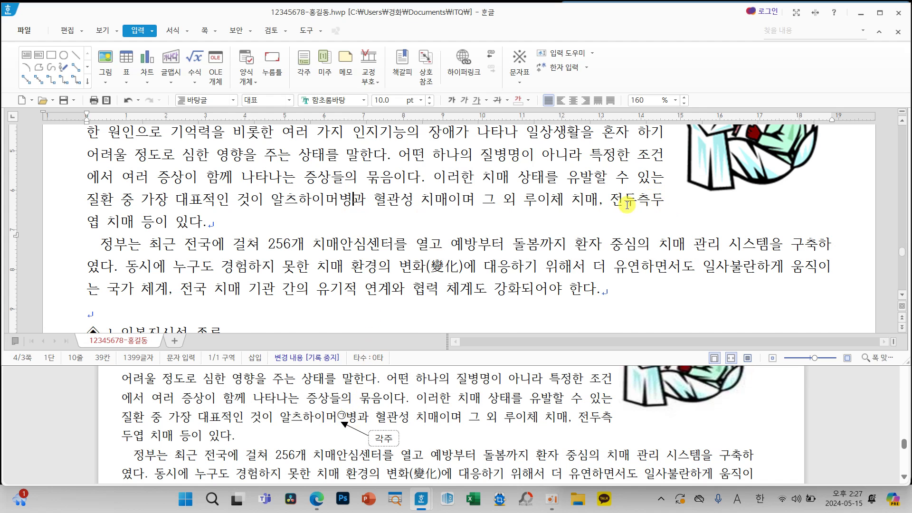
# Insert a footnote after "알츠하이머병" in the first body paragraph and set its number format to ㉠, ㉡, ㉢.
pyautogui.scroll(2, 566, 250)
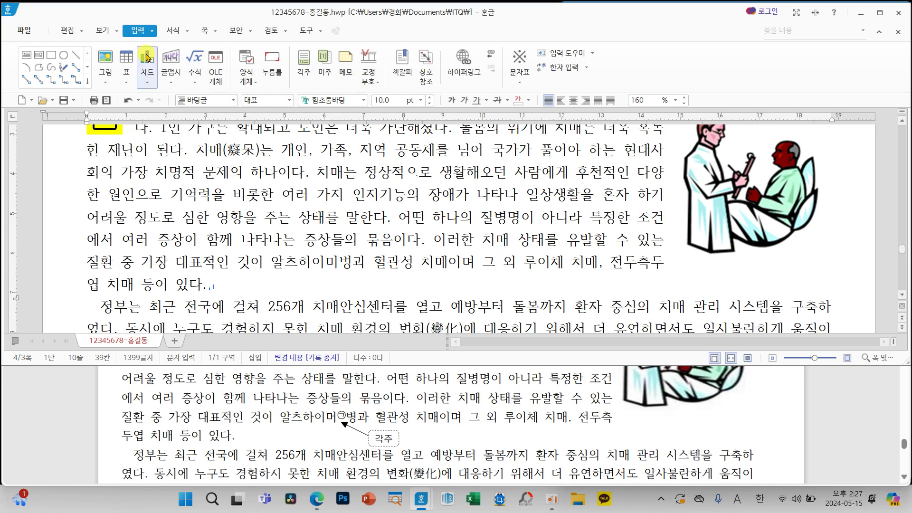
pyautogui.click(302, 66)
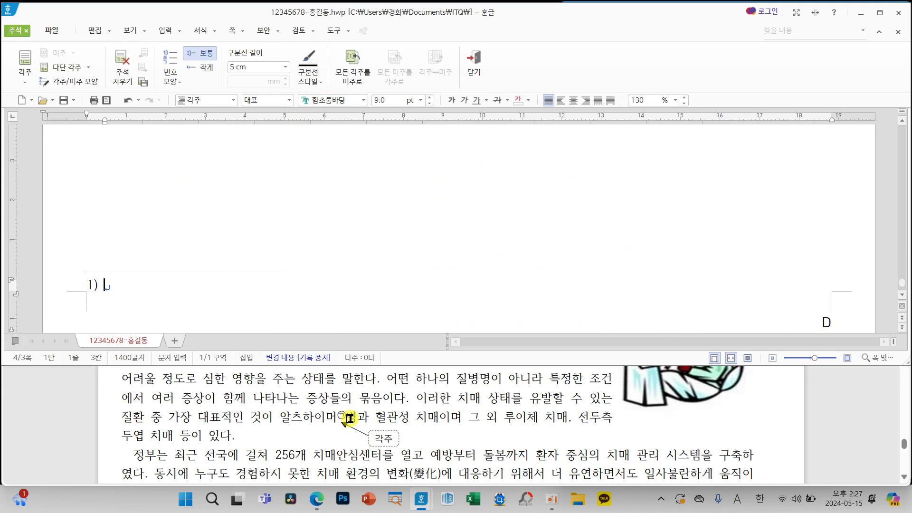
pyautogui.click(171, 84)
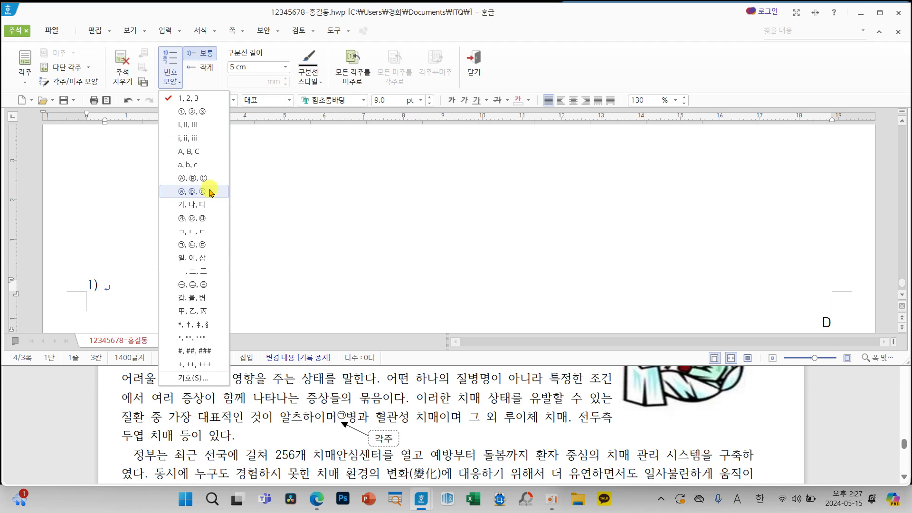
pyautogui.click(201, 246)
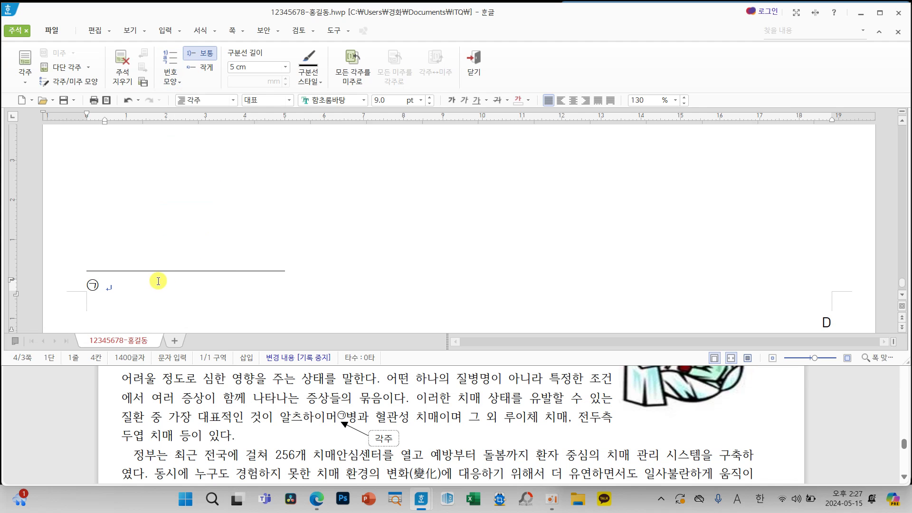
# Enter the footnote text "치매를 일으키는 가장 흔한 퇴행성 뇌질환으로 매우 서서히 발병하여 점진적으로 진행".
pyautogui.scroll(-1, 318, 425)
pyautogui.scroll(-10, 318, 425)
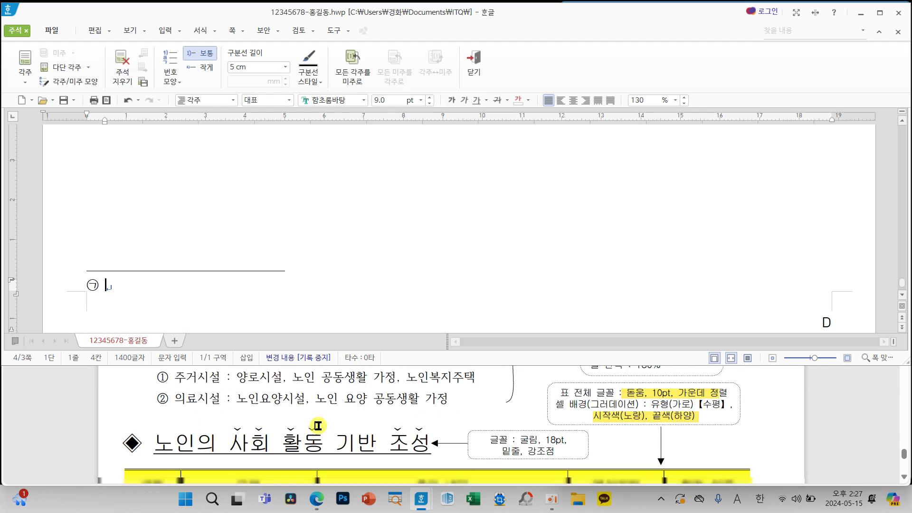
pyautogui.scroll(-3, 318, 425)
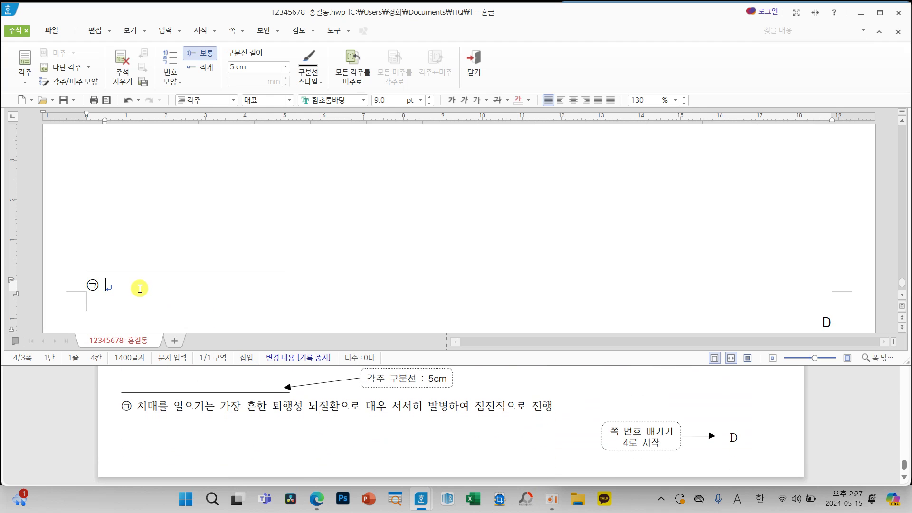
pyautogui.write('를 ㅇ')
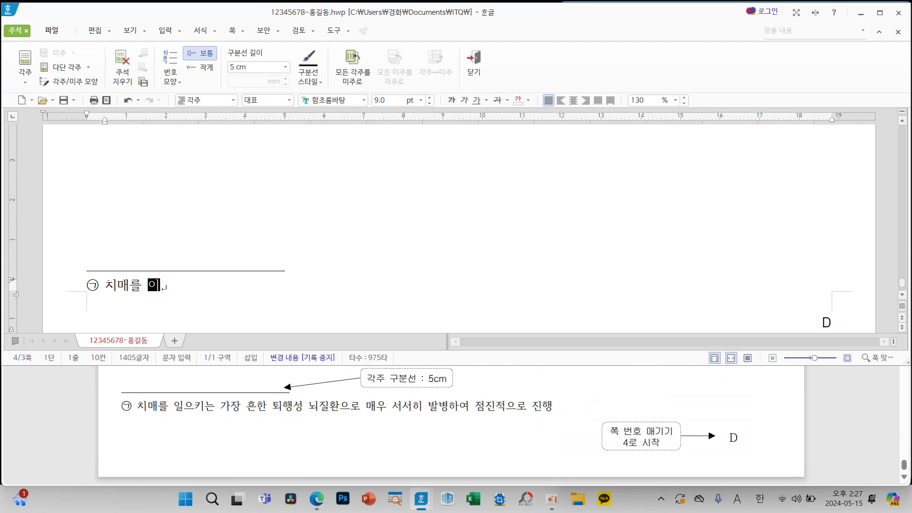
pyautogui.write('일으키는 ㄱ')
pyautogui.write('장 흔한 퇴행성 뇌질ㅎ')
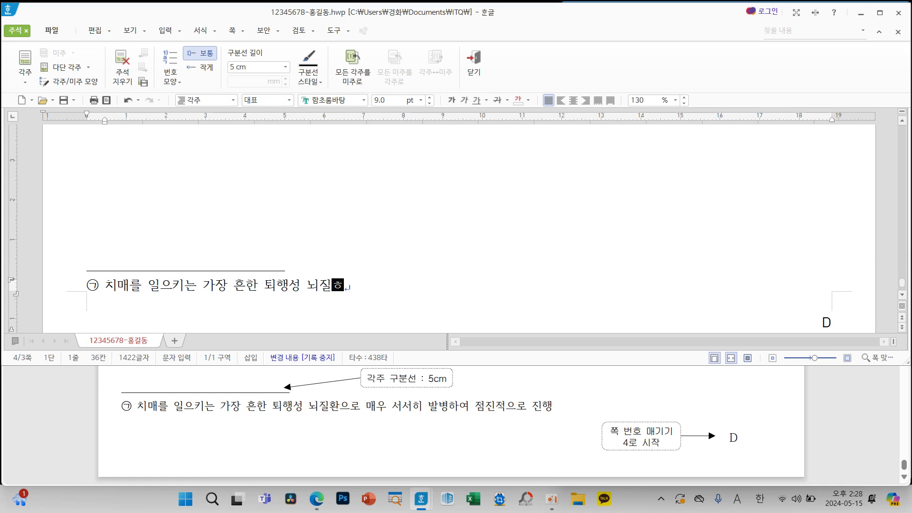
pyautogui.write('로 ㅁ')
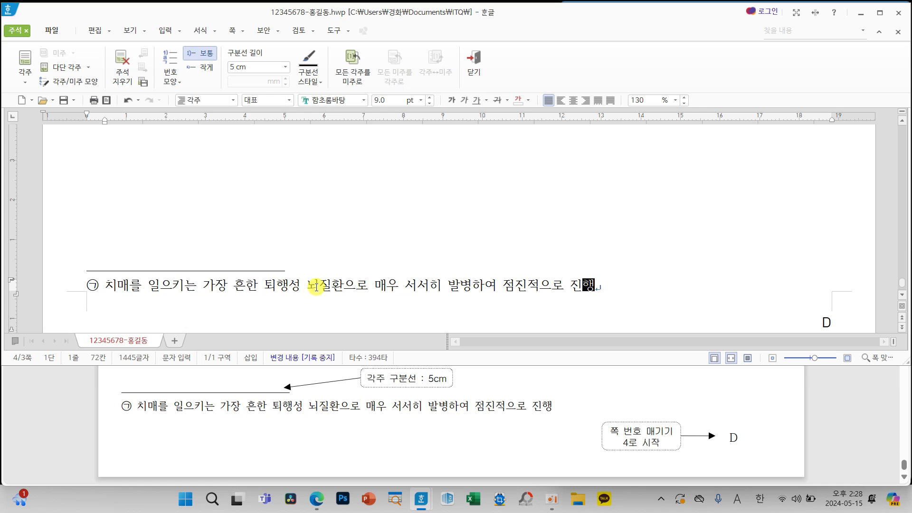
pyautogui.click(439, 293)
# Return to the body text and check the footnote mark, line breaks, header, title and decorated first letter against the reference sheet.
pyautogui.scroll(15, 439, 293)
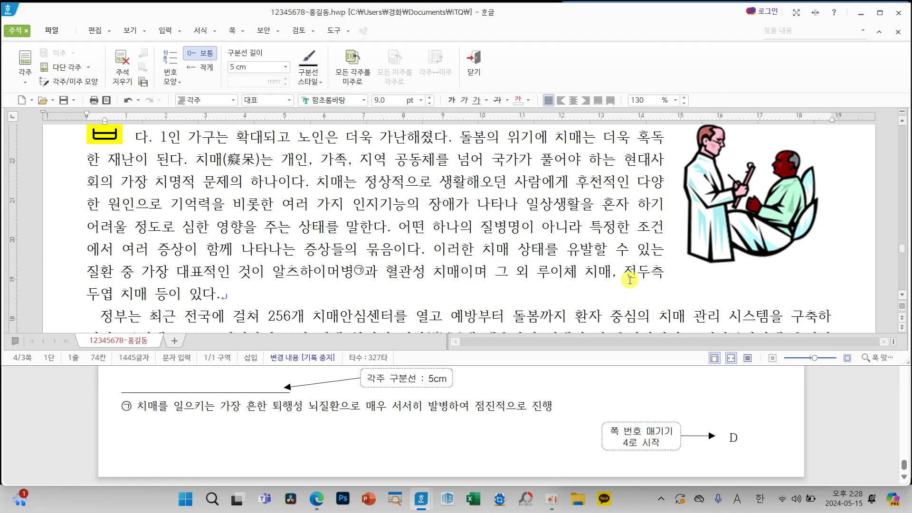
pyautogui.scroll(15, 695, 448)
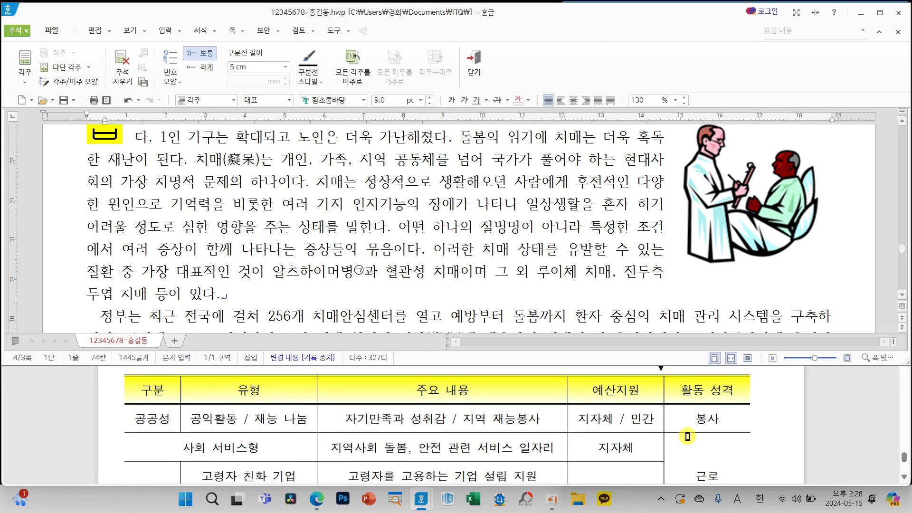
pyautogui.scroll(10, 686, 435)
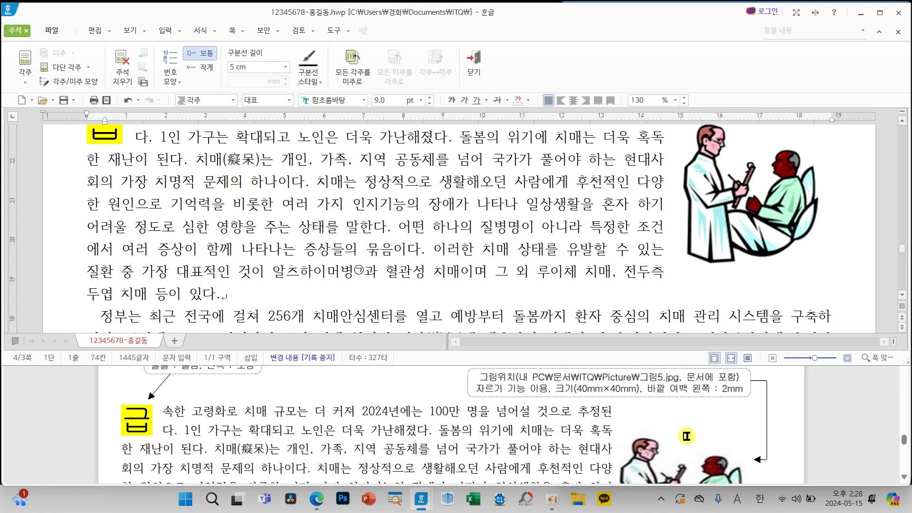
pyautogui.click(465, 234)
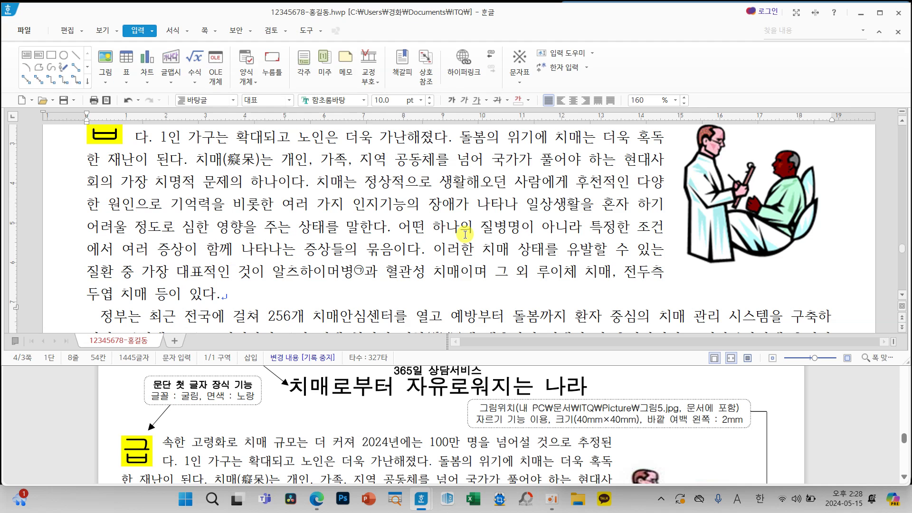
pyautogui.scroll(5, 463, 248)
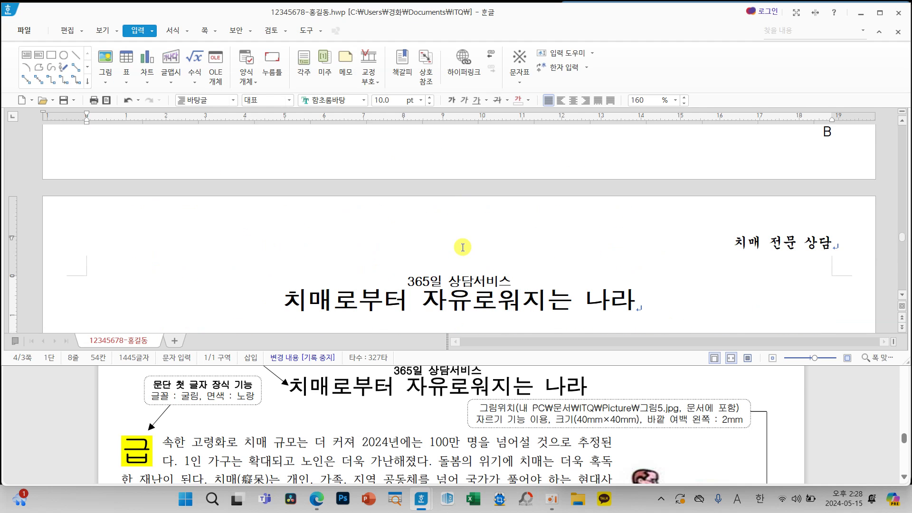
pyautogui.scroll(-4, 462, 247)
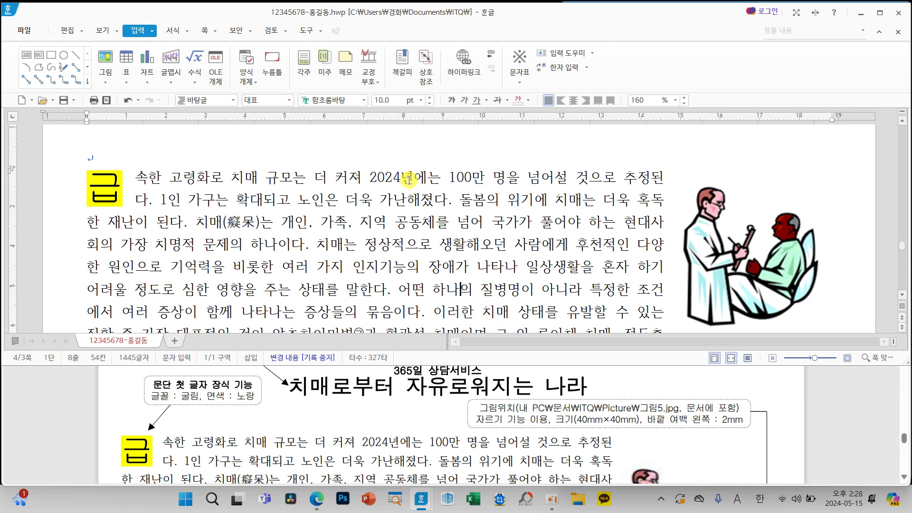
pyautogui.moveTo(132, 172)
pyautogui.mouseDown()
pyautogui.moveTo(71, 192)
pyautogui.moveTo(167, 222)
pyautogui.moveTo(126, 153)
pyautogui.moveTo(122, 198)
pyautogui.mouseUp()
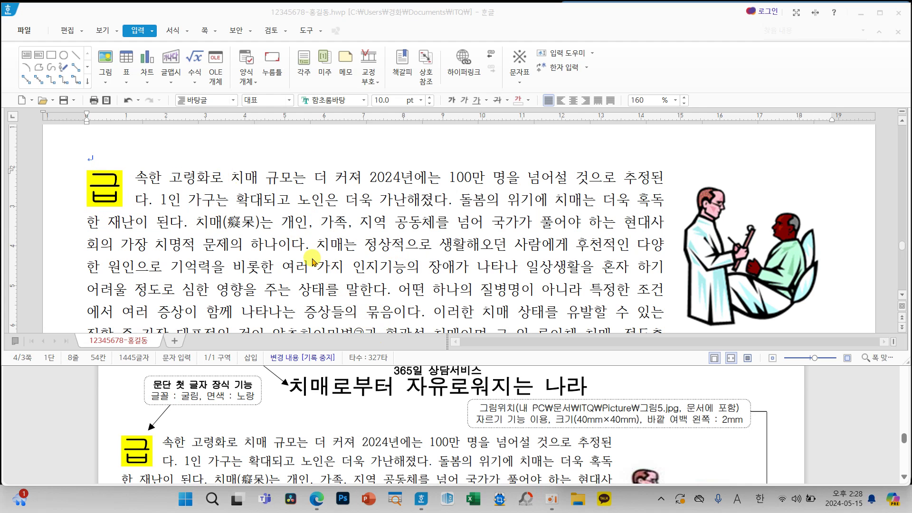
# Look over the remaining unformatted parts of the page: the ◈ headings, facility lists, table and closing line "중앙치매센터".
pyautogui.scroll(-10, 332, 276)
pyautogui.moveTo(86, 154); pyautogui.dragTo(375, 293)
pyautogui.scroll(-3, 388, 275)
pyautogui.scroll(-2, 388, 274)
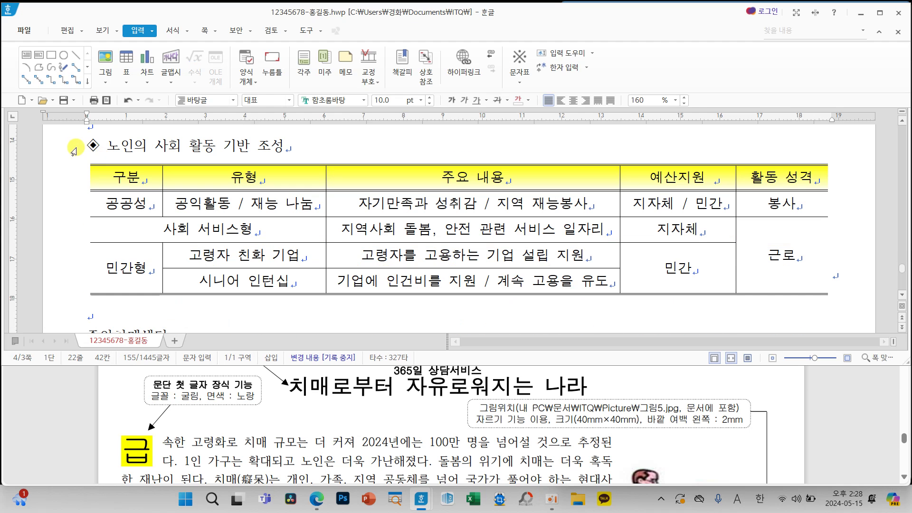
pyautogui.scroll(-4, 413, 291)
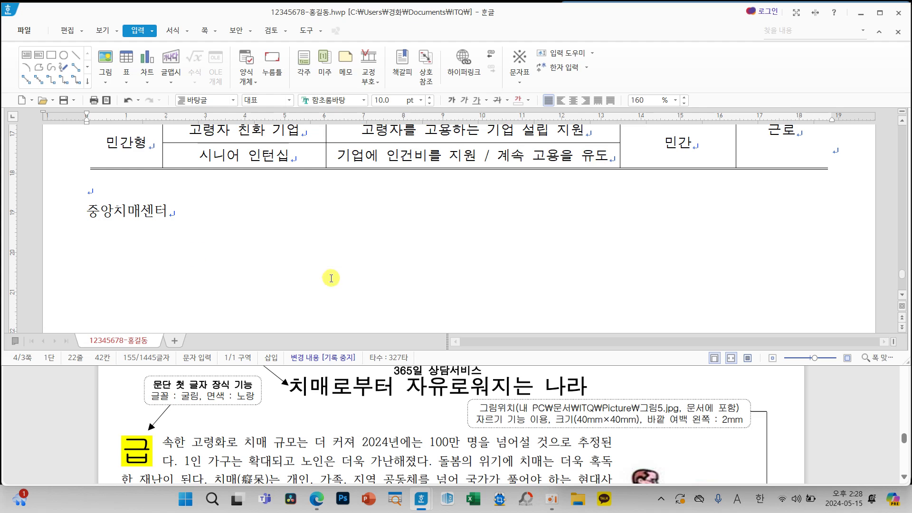
pyautogui.scroll(10, 332, 273)
pyautogui.scroll(10, 344, 280)
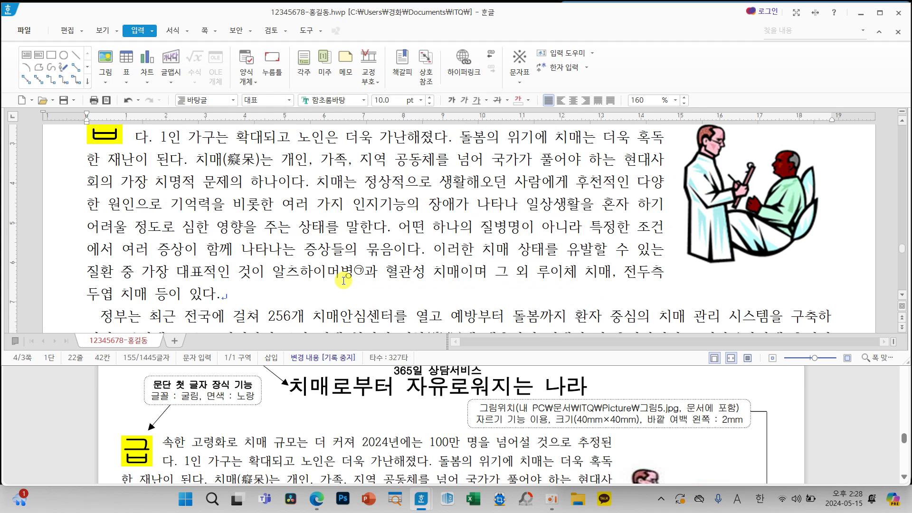
pyautogui.scroll(-2, 344, 280)
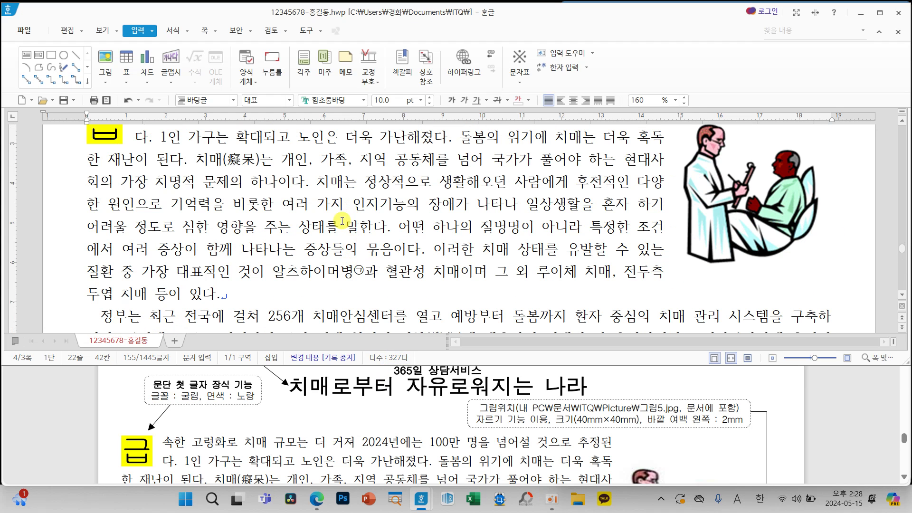
pyautogui.scroll(-6, 392, 270)
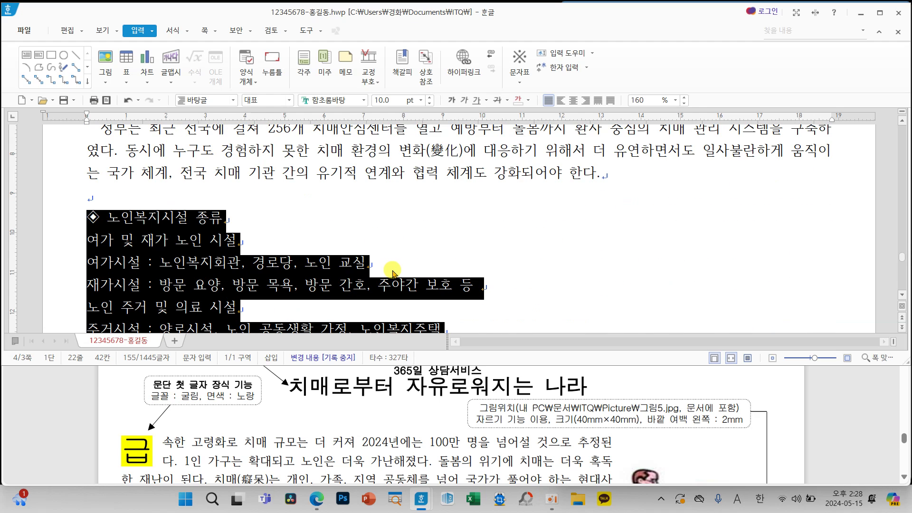
pyautogui.click(106, 218)
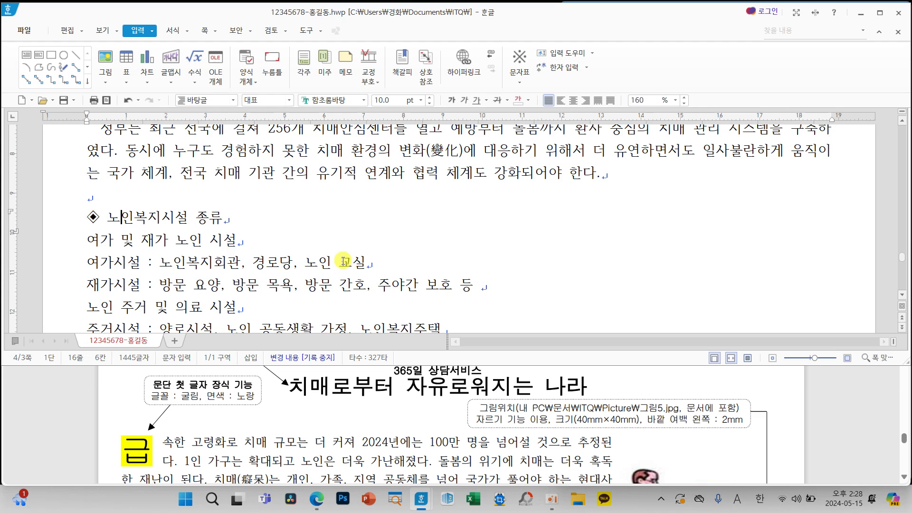
pyautogui.scroll(6, 343, 261)
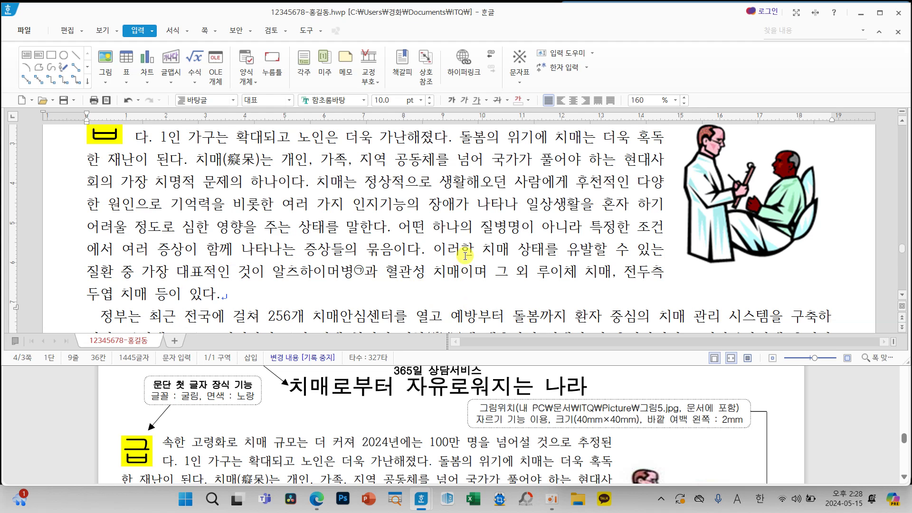
# Read the reference sheet's formatting requirements for the two ◈ headings, the numbered lists, the table and "중앙치매센터".
pyautogui.scroll(-10, 465, 263)
pyautogui.scroll(-10, 487, 431)
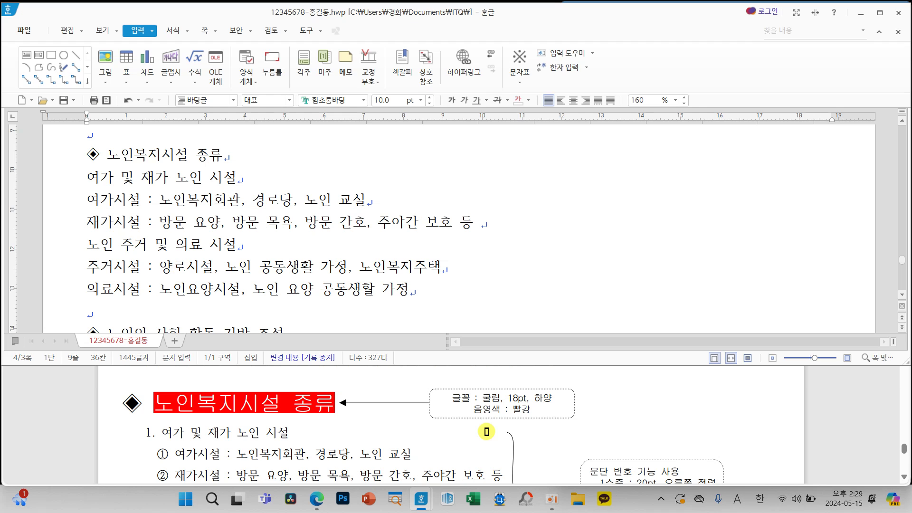
pyautogui.click(180, 405)
pyautogui.scroll(-3, 418, 429)
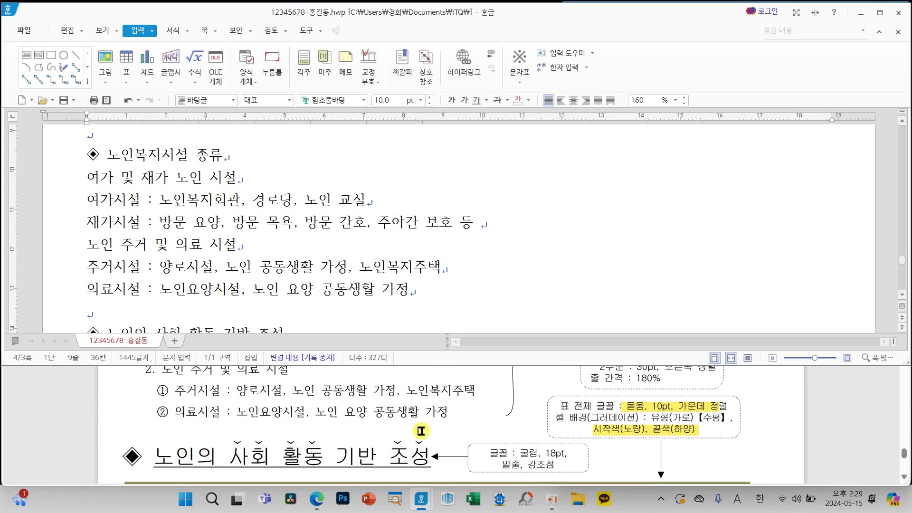
pyautogui.scroll(-3, 420, 431)
pyautogui.scroll(-4, 476, 419)
pyautogui.scroll(-4, 535, 418)
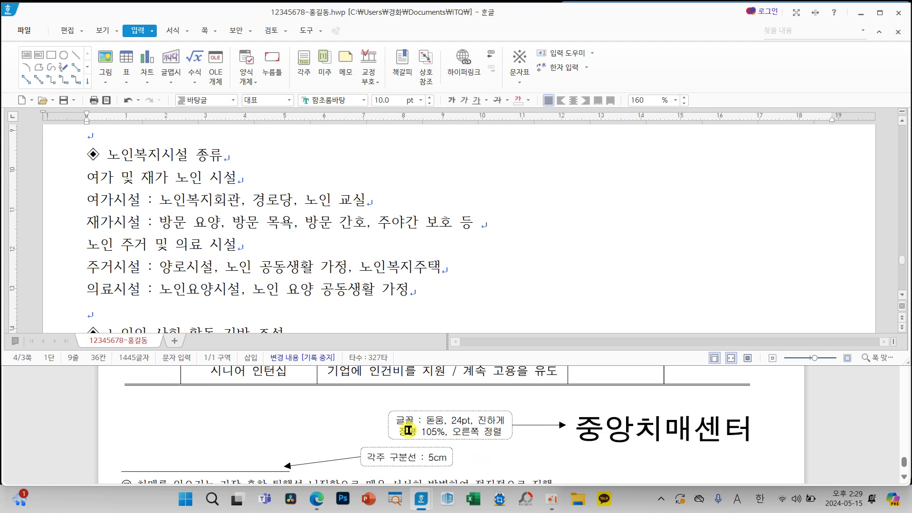
# Format the whole first heading "◈ 노인복지시설 종류" in the 굴림 font at 18 pt.
pyautogui.scroll(12, 401, 432)
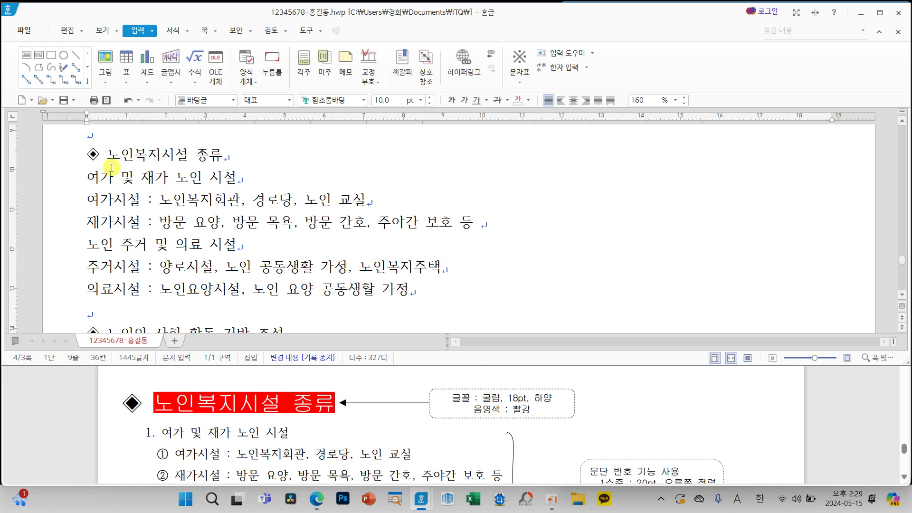
pyautogui.moveTo(82, 152); pyautogui.dragTo(242, 151)
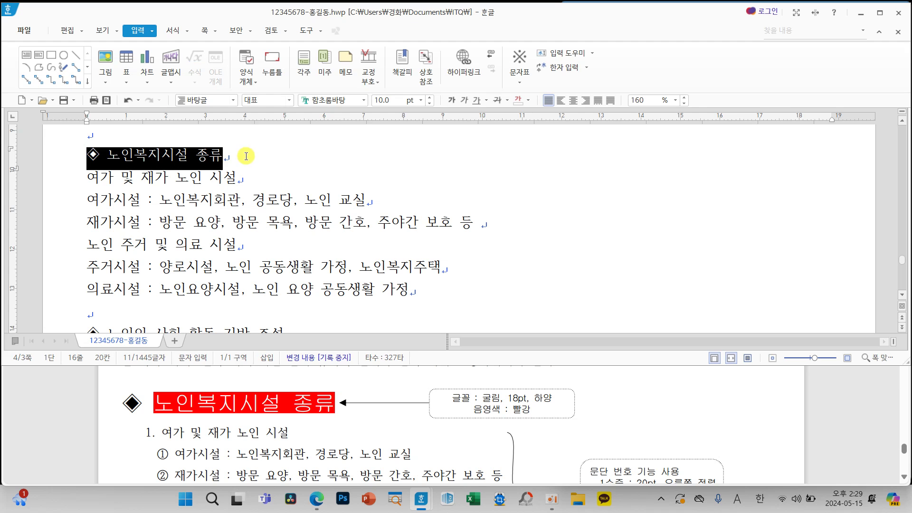
pyautogui.click(363, 100)
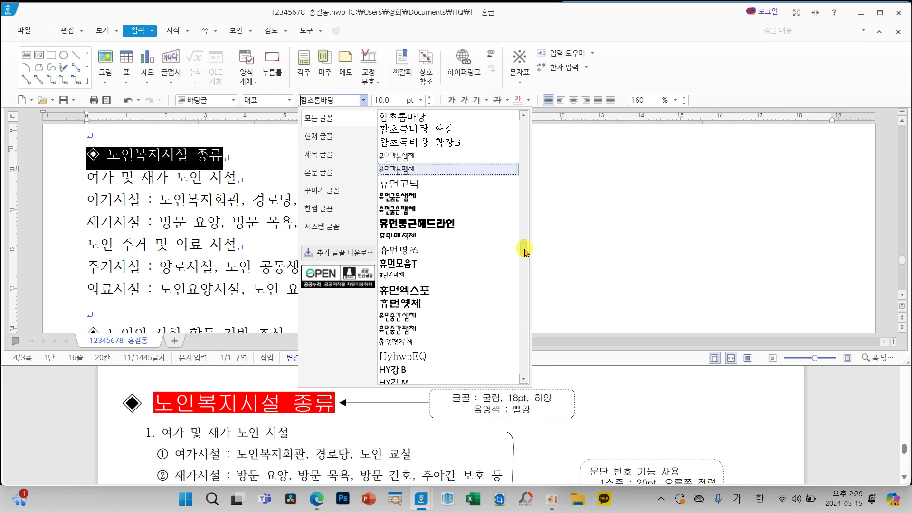
pyautogui.moveTo(524, 251); pyautogui.dragTo(524, 126)
pyautogui.click(402, 143)
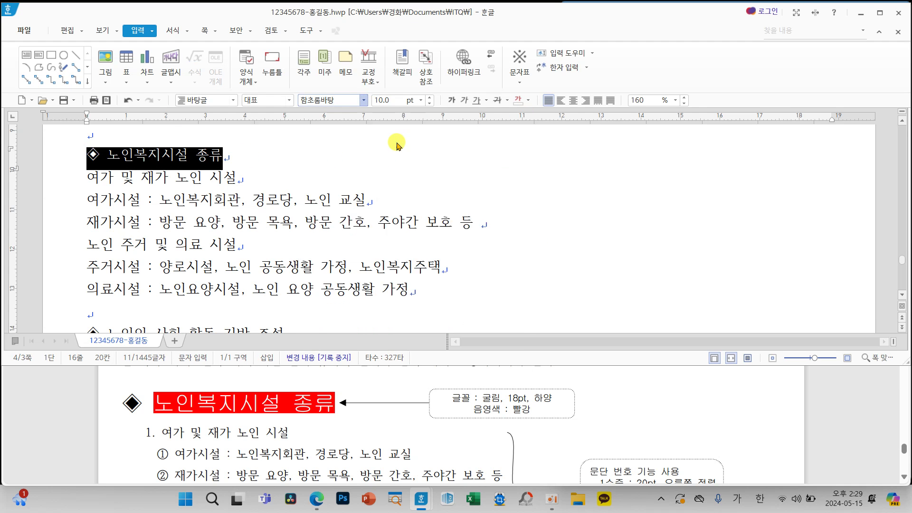
pyautogui.click(420, 102)
pyautogui.click(399, 223)
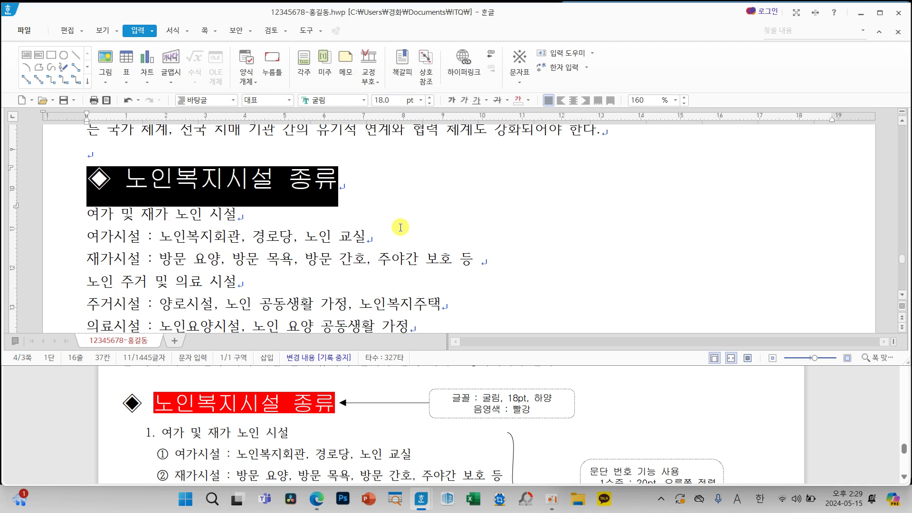
# Give the heading text "노인복지시설 종류", without its ◈ symbol, white characters on red shading.
pyautogui.moveTo(125, 179); pyautogui.dragTo(338, 185)
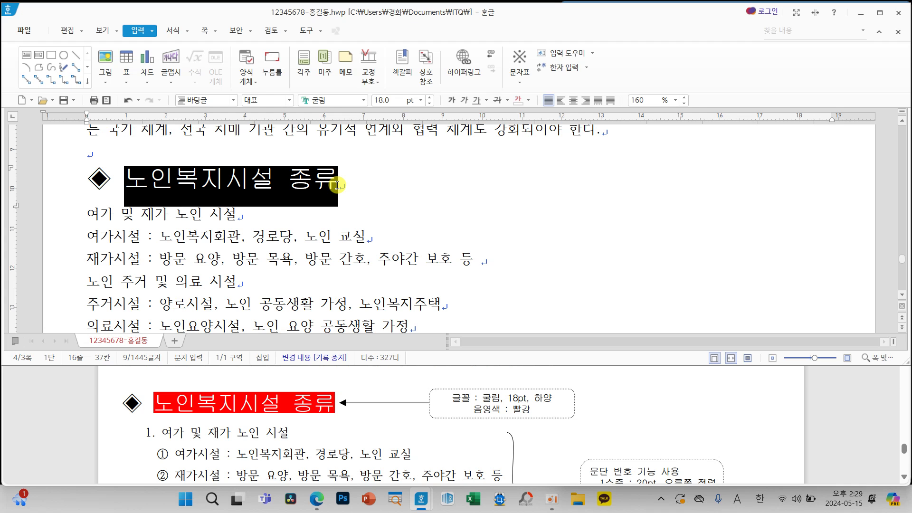
pyautogui.rightClick(372, 184)
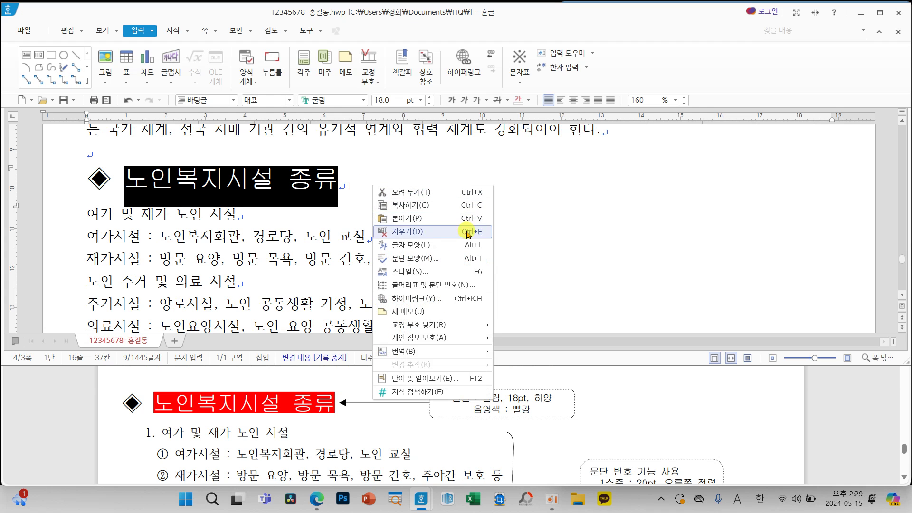
pyautogui.click(450, 245)
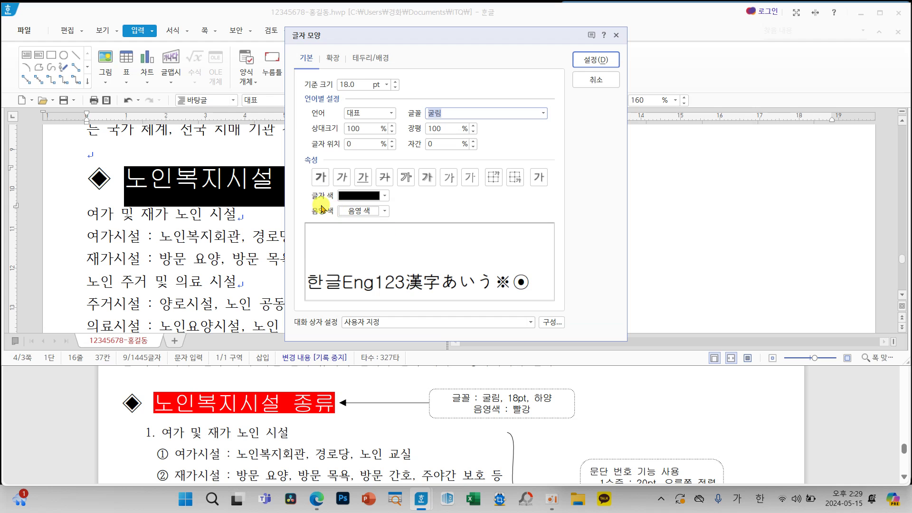
pyautogui.click(378, 214)
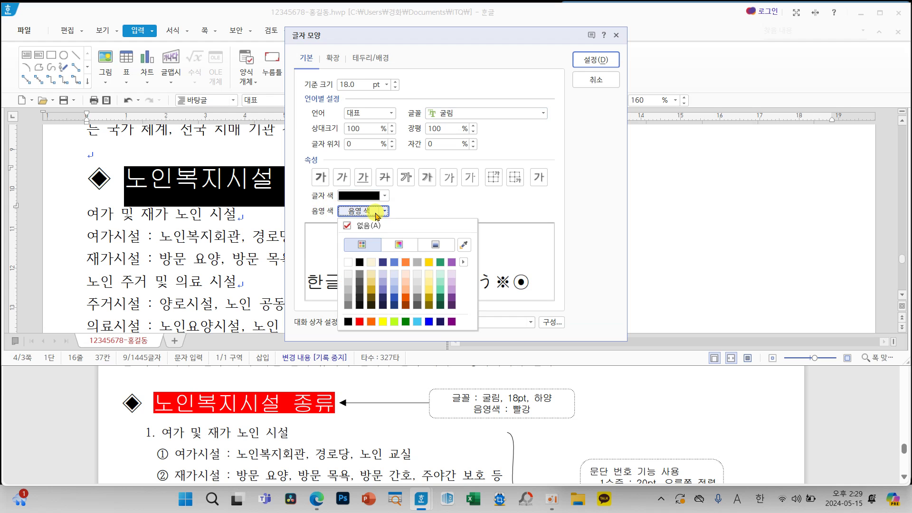
pyautogui.click(362, 324)
pyautogui.click(384, 195)
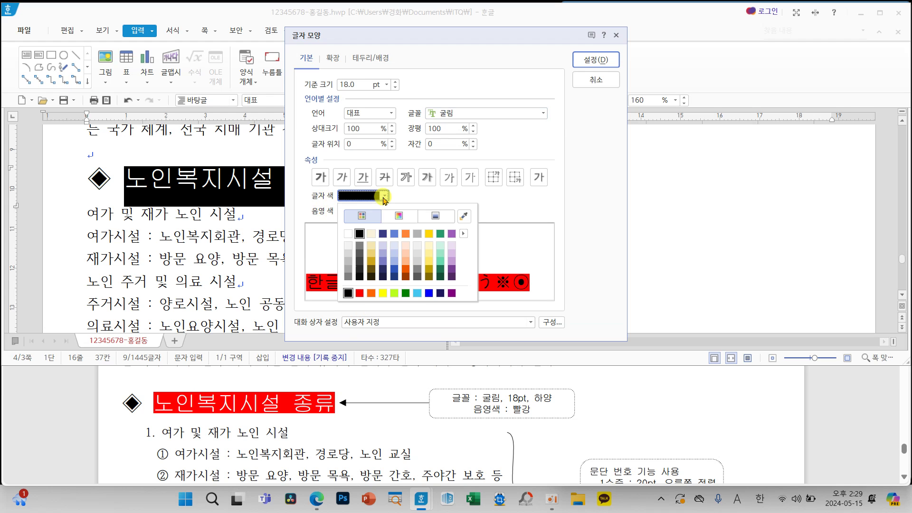
pyautogui.click(352, 234)
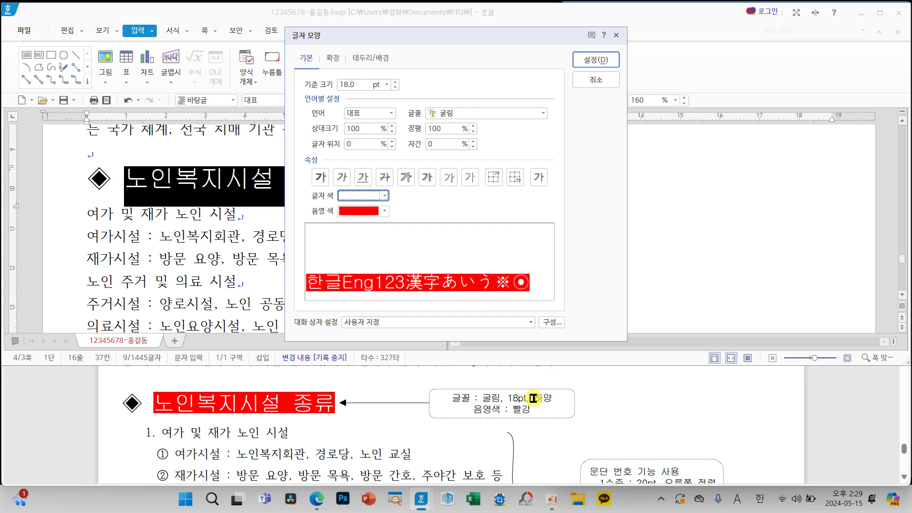
pyautogui.click(593, 60)
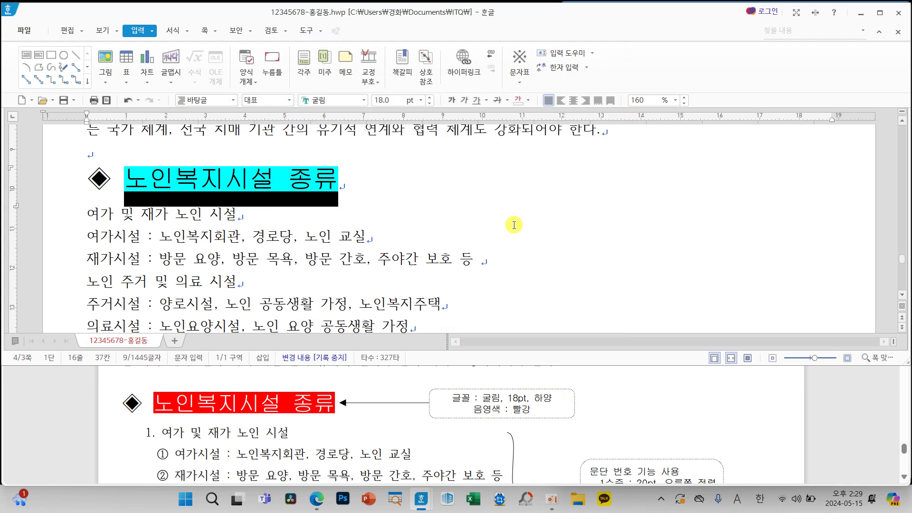
pyautogui.click(532, 213)
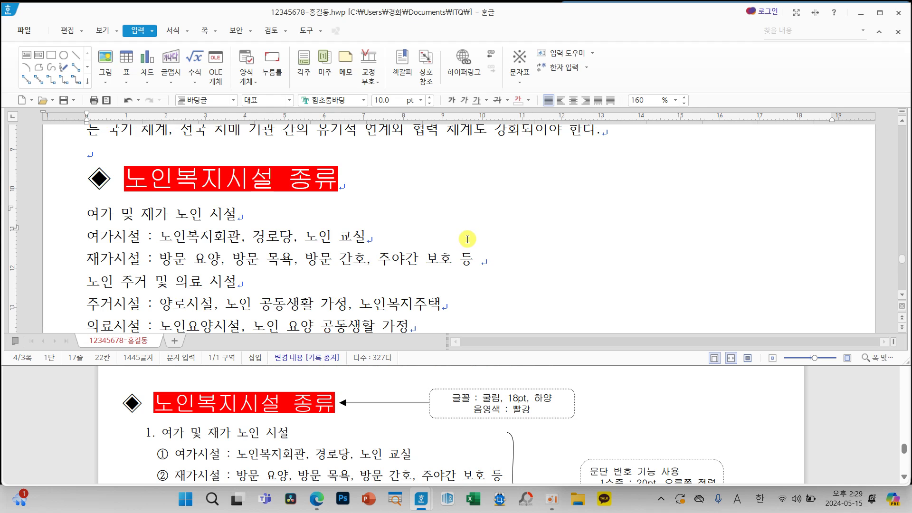
# Format the second heading "◈ 노인의 사회 활동 기반 조성" above the table in 굴림, 18 pt.
pyautogui.scroll(-5, 470, 238)
pyautogui.scroll(-1, 454, 425)
pyautogui.scroll(-5, 454, 425)
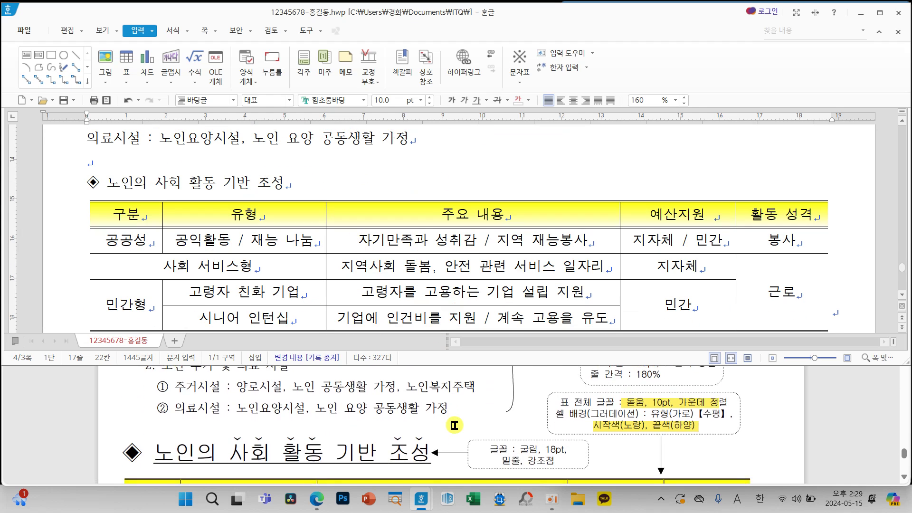
pyautogui.moveTo(93, 183); pyautogui.dragTo(291, 190)
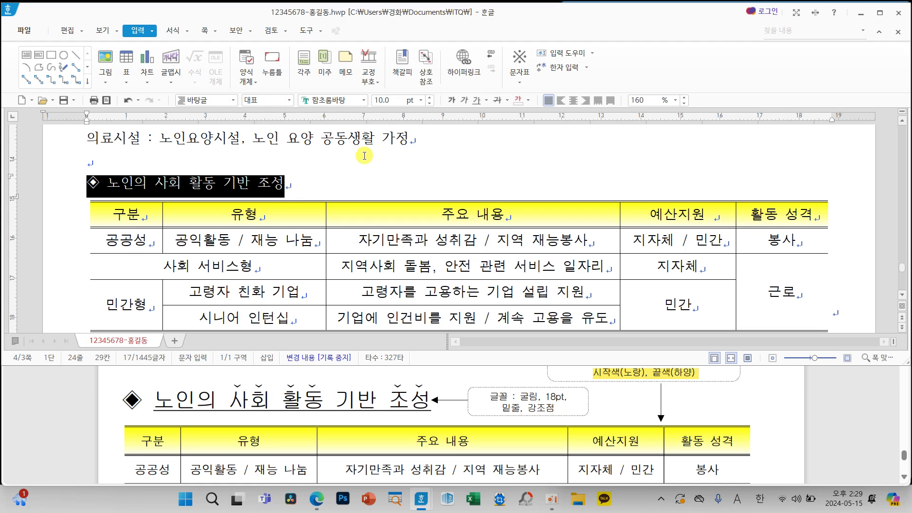
pyautogui.click(364, 100)
pyautogui.moveTo(526, 240); pyautogui.dragTo(526, 127)
pyautogui.click(391, 118)
pyautogui.click(420, 100)
pyautogui.click(383, 223)
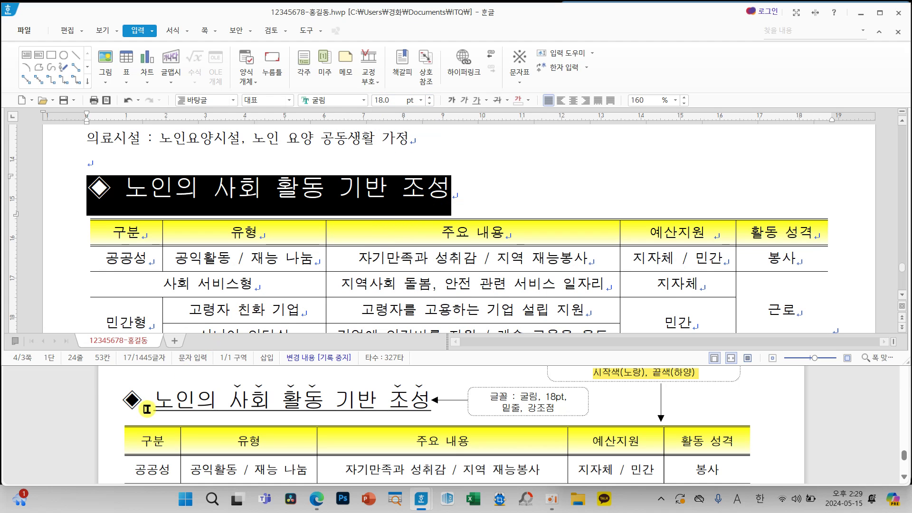
# Underline the heading text "노인의 사회 활동 기반 조성", leaving out the ◈ symbol.
pyautogui.moveTo(147, 197); pyautogui.dragTo(450, 190)
pyautogui.click(476, 101)
pyautogui.click(493, 191)
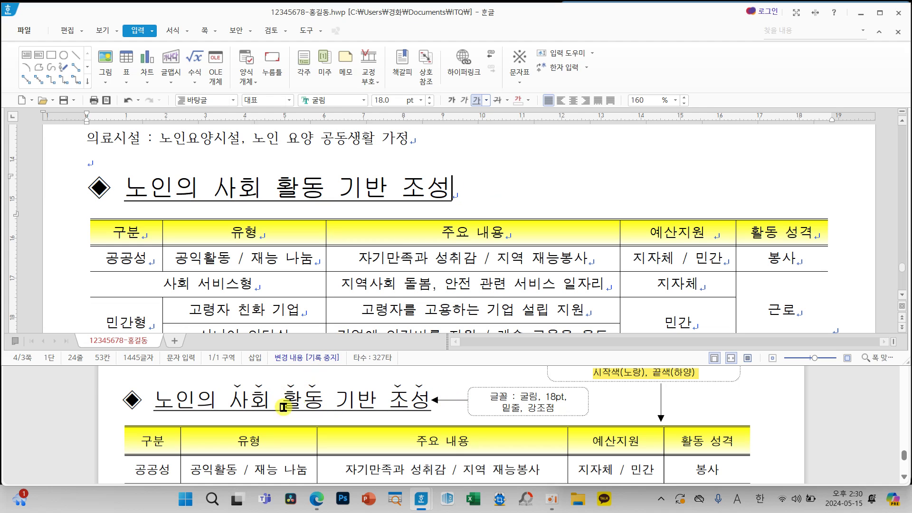
# Add ˇ-shaped emphasis marks above the characters of "사회 활동" in the second heading.
pyautogui.moveTo(214, 190); pyautogui.dragTo(317, 193)
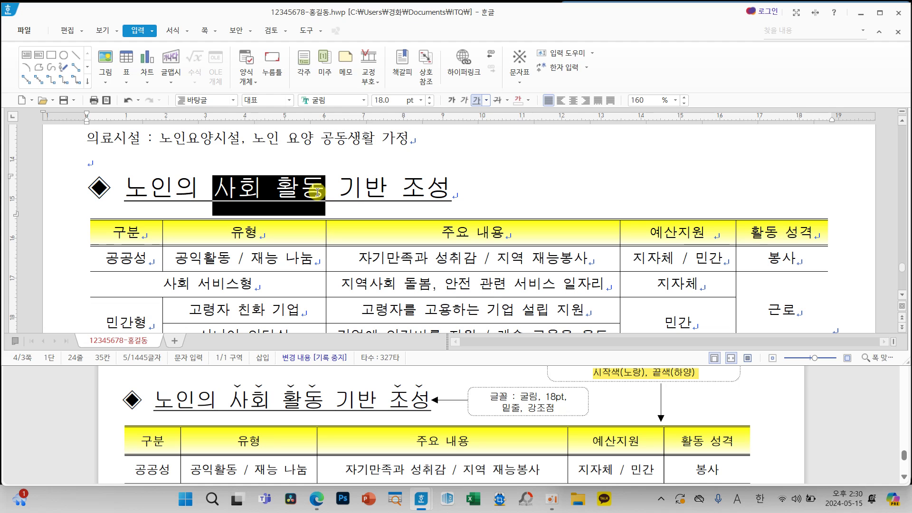
pyautogui.rightClick(501, 167)
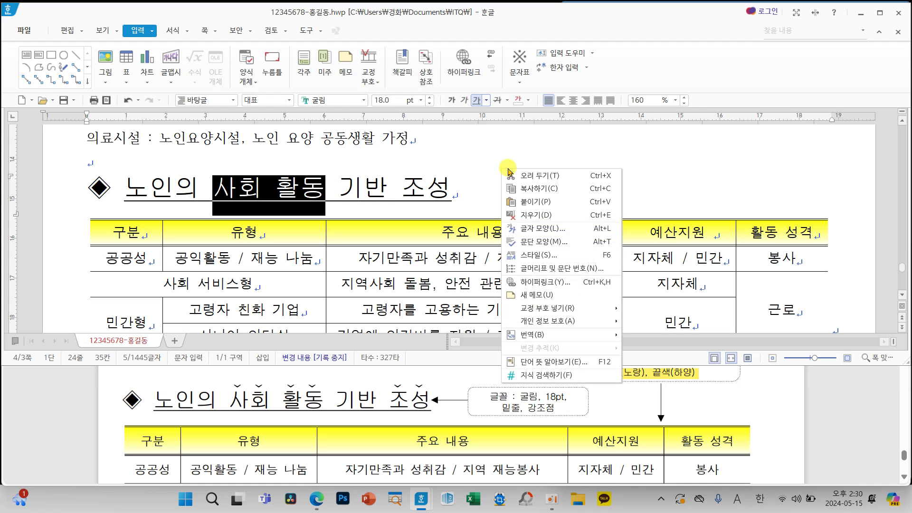
pyautogui.click(542, 231)
pyautogui.moveTo(399, 36); pyautogui.dragTo(458, 68)
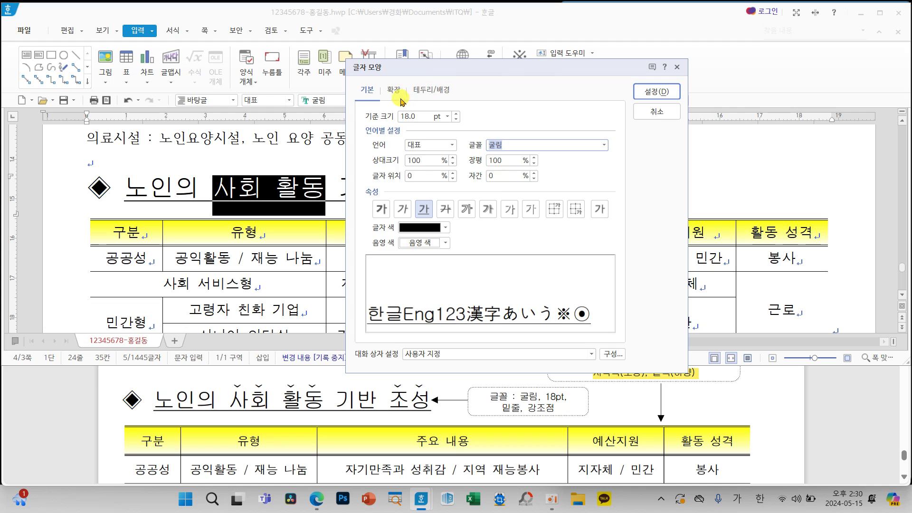
pyautogui.click(393, 89)
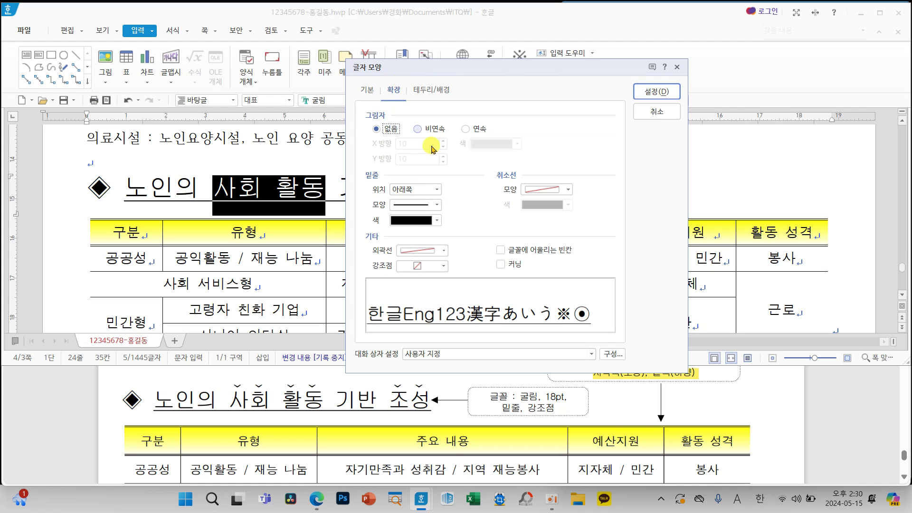
pyautogui.click(405, 267)
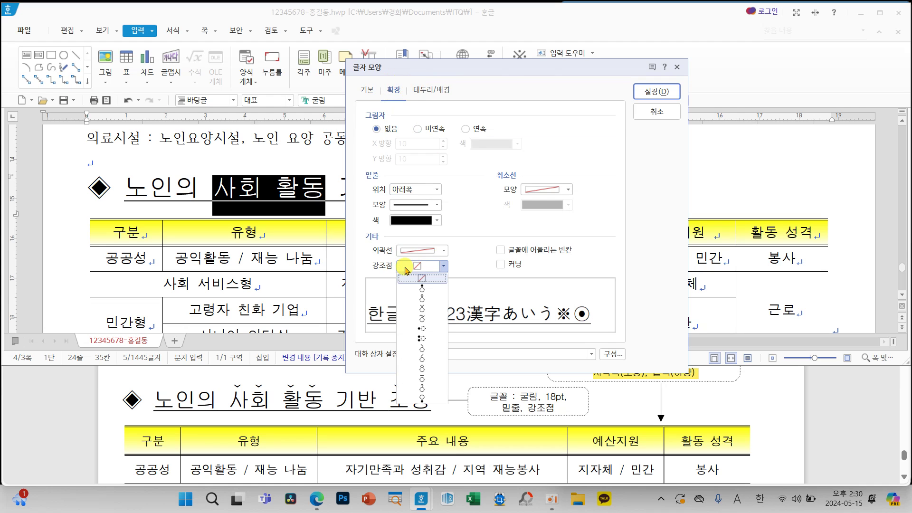
pyautogui.click(422, 309)
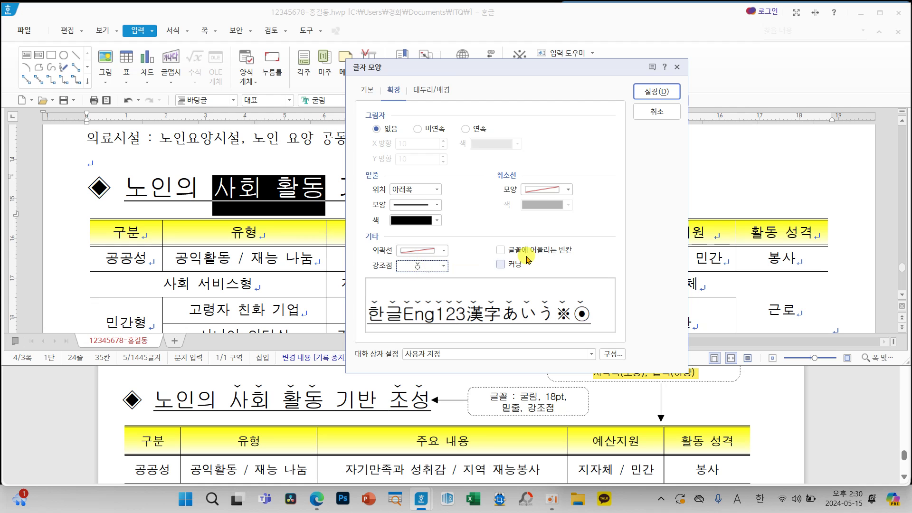
pyautogui.click(647, 92)
# Add the same ˇ-shaped emphasis marks above "조성" at the end of the second heading.
pyautogui.moveTo(403, 187); pyautogui.dragTo(445, 192)
pyautogui.press('F12')
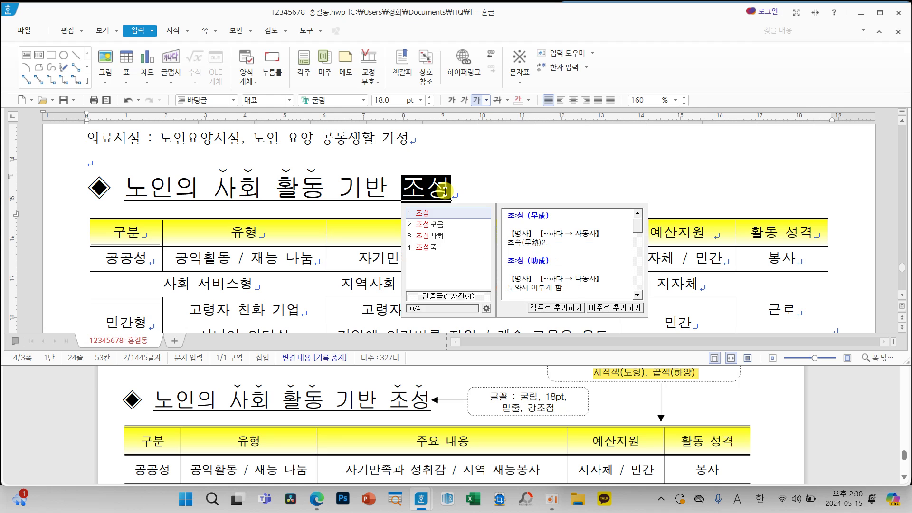
pyautogui.rightClick(445, 191)
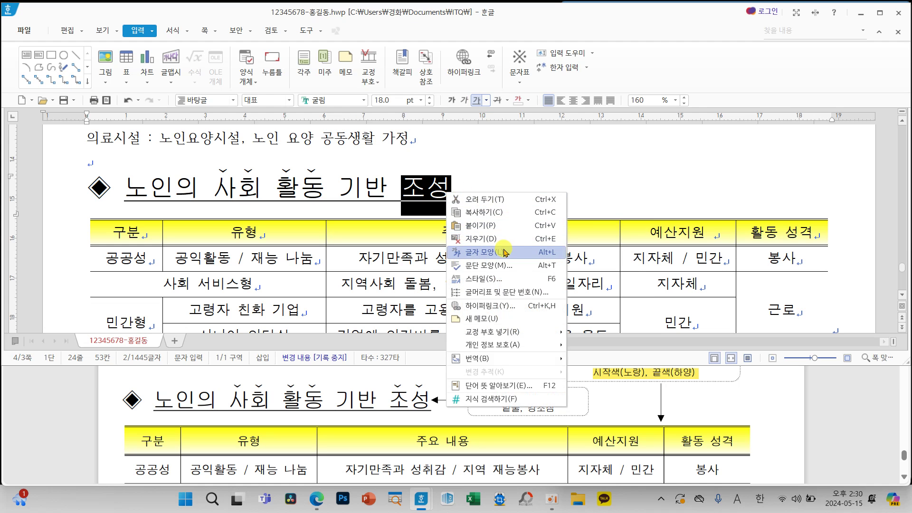
pyautogui.click(504, 251)
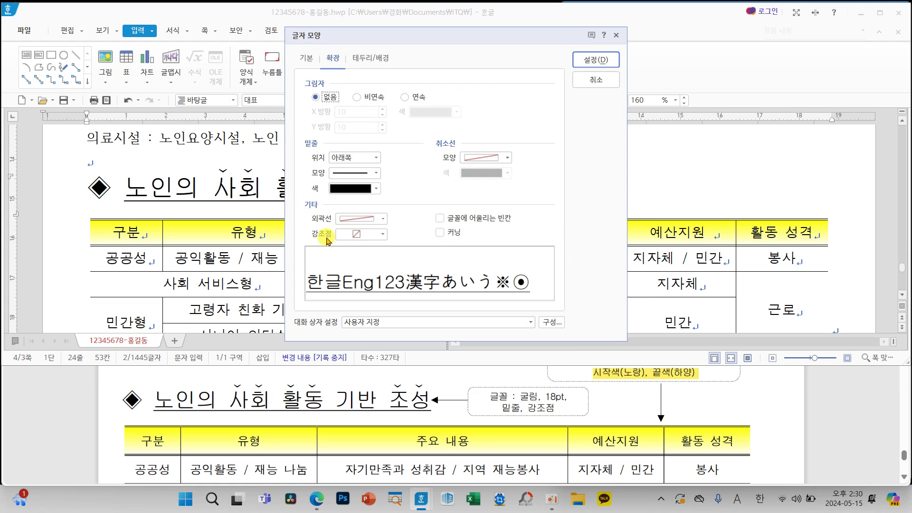
pyautogui.click(358, 234)
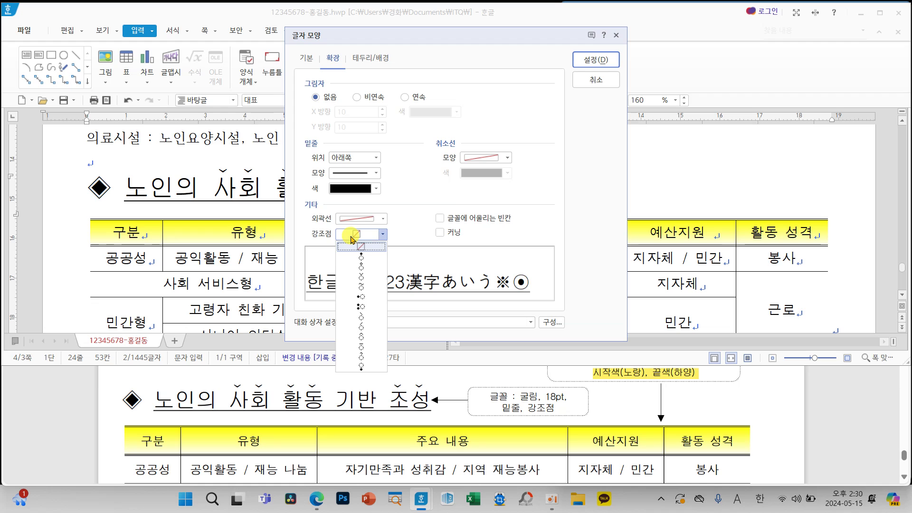
pyautogui.click(361, 278)
pyautogui.click(594, 60)
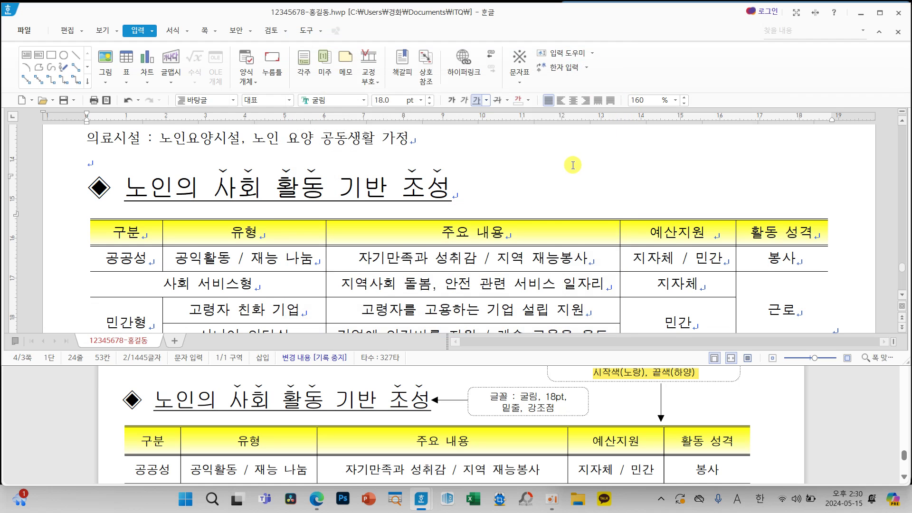
pyautogui.press('Up')
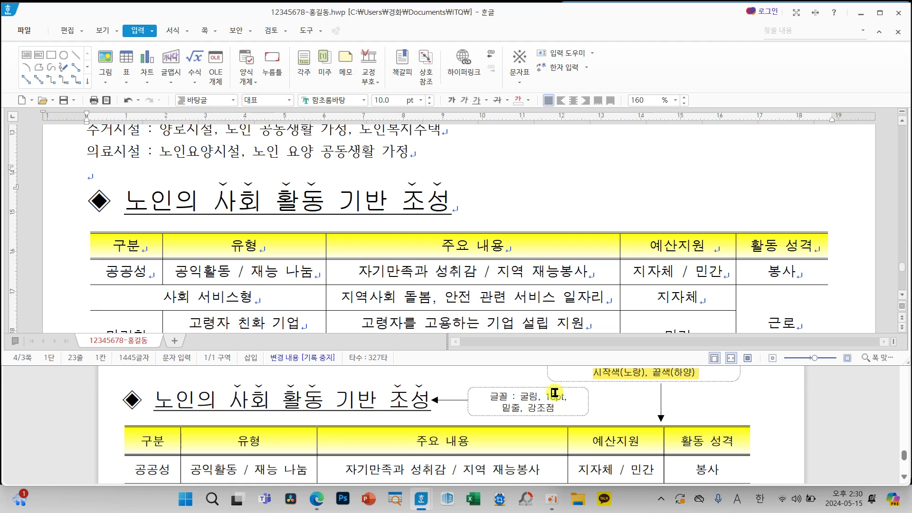
# Format the closing line "중앙치매센터" below the table in 돋움, 24 pt, bold, and right-align it.
pyautogui.scroll(-5, 566, 395)
pyautogui.scroll(-6, 603, 284)
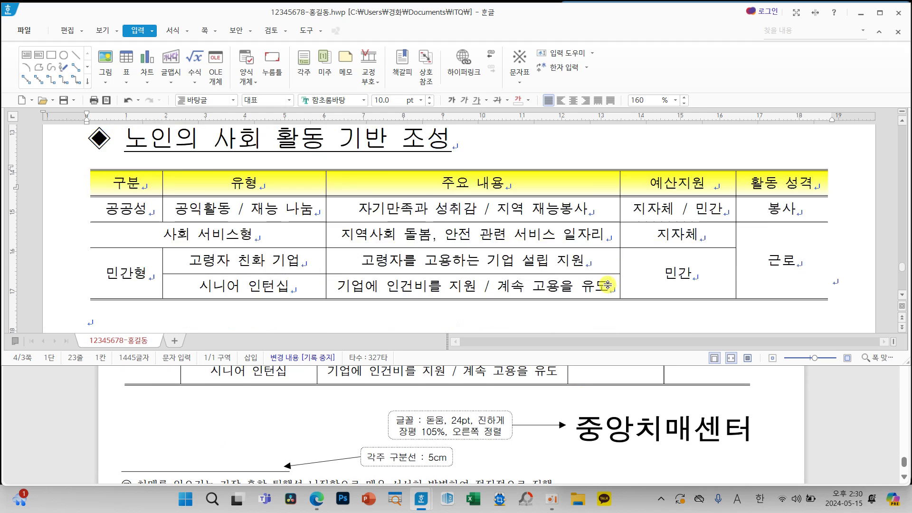
pyautogui.scroll(3, 607, 281)
pyautogui.moveTo(191, 277); pyautogui.dragTo(85, 276)
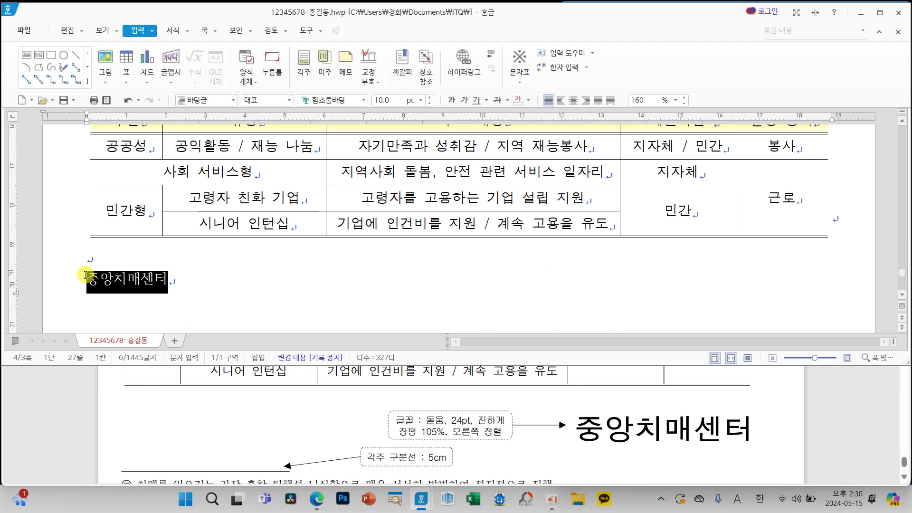
pyautogui.click(363, 101)
pyautogui.moveTo(523, 249); pyautogui.dragTo(524, 113)
pyautogui.click(432, 144)
pyautogui.click(421, 101)
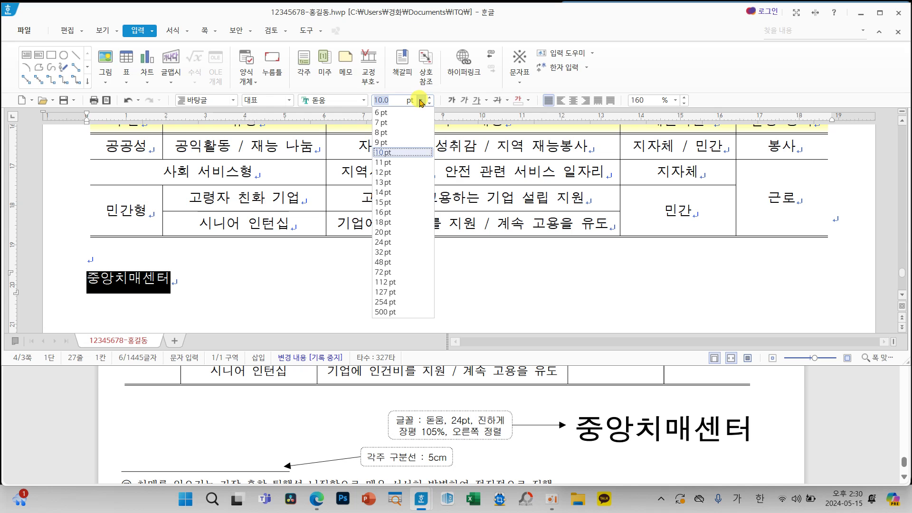
pyautogui.click(387, 242)
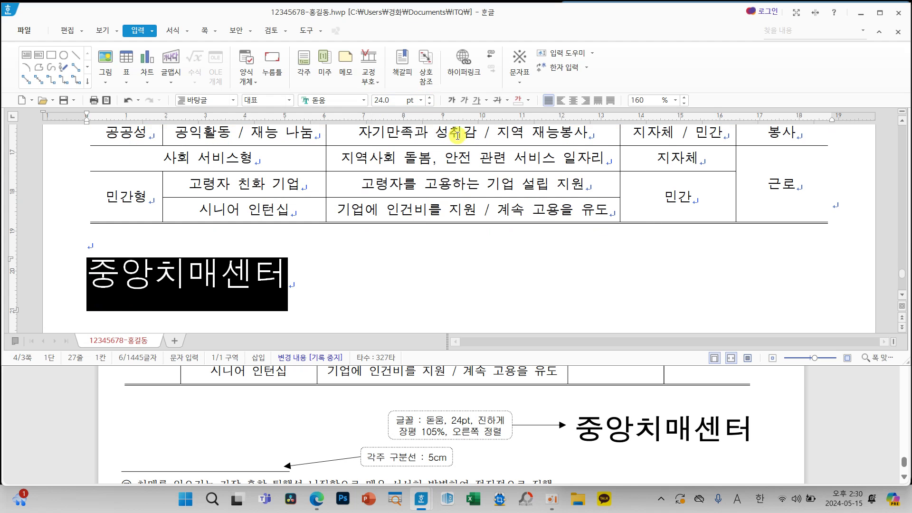
pyautogui.click(453, 102)
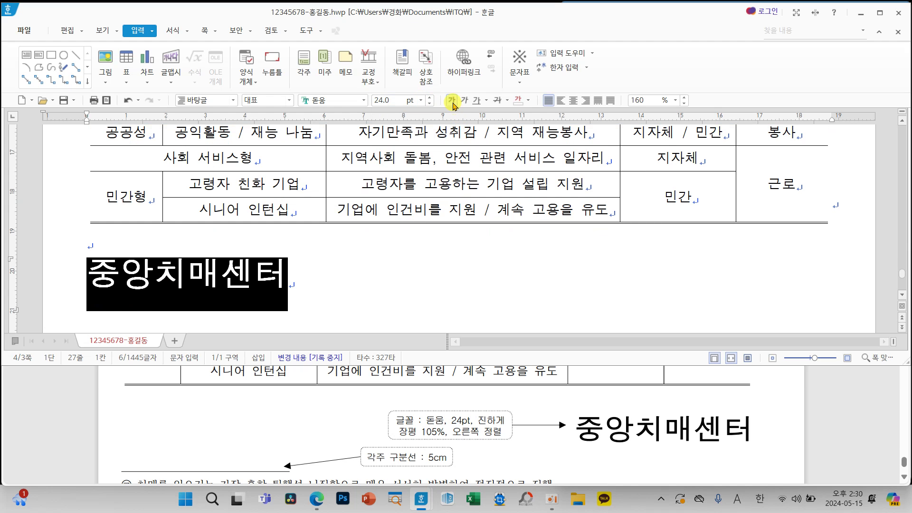
pyautogui.click(584, 101)
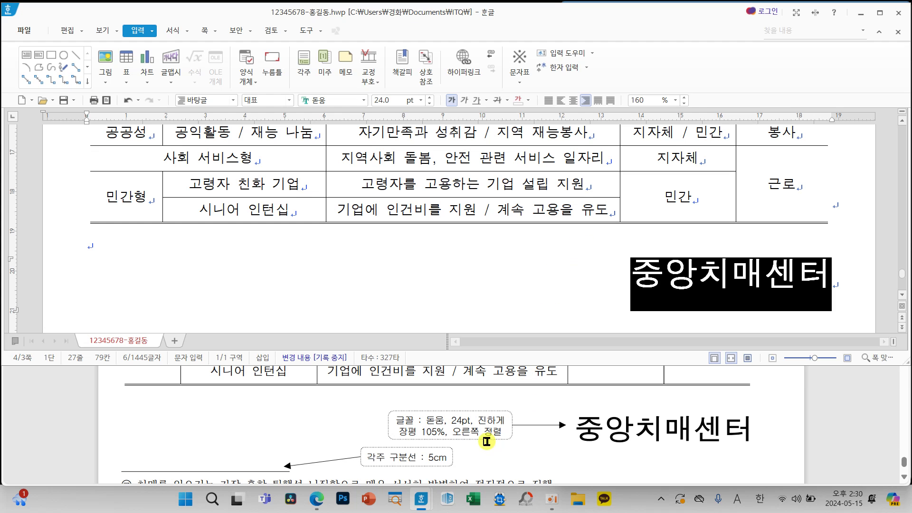
# Set the character width (장평) of the closing line "중앙치매센터" to 105%.
pyautogui.rightClick(542, 273)
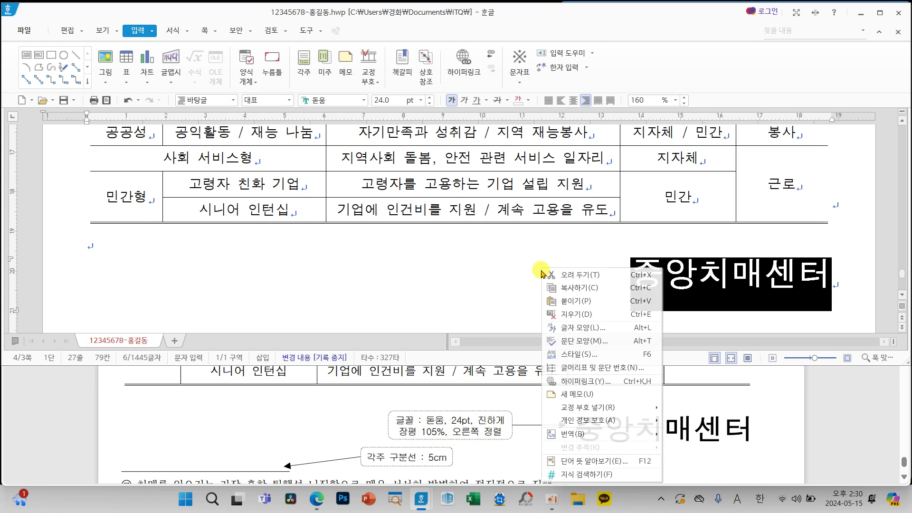
pyautogui.click(581, 327)
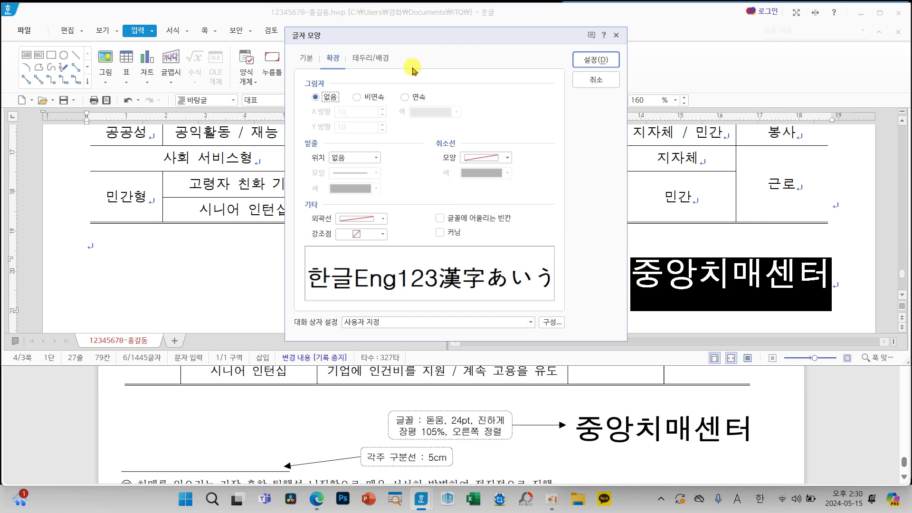
pyautogui.click(306, 60)
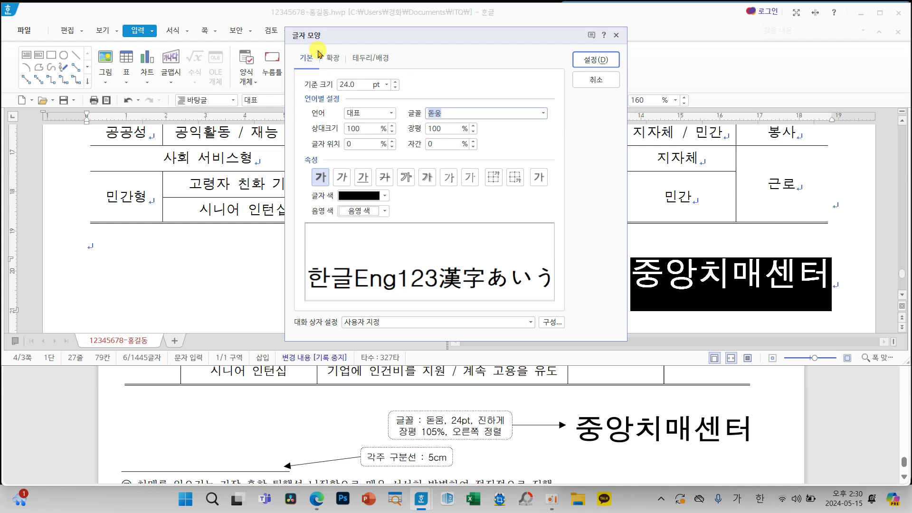
pyautogui.click(473, 126)
pyautogui.click(473, 126)
pyautogui.click(473, 126)
pyautogui.click(473, 125)
pyautogui.click(473, 126)
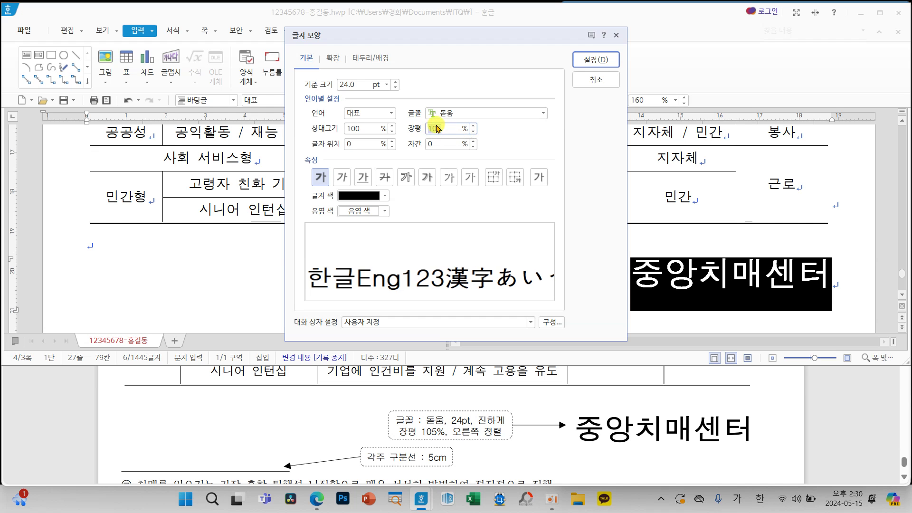
pyautogui.click(581, 60)
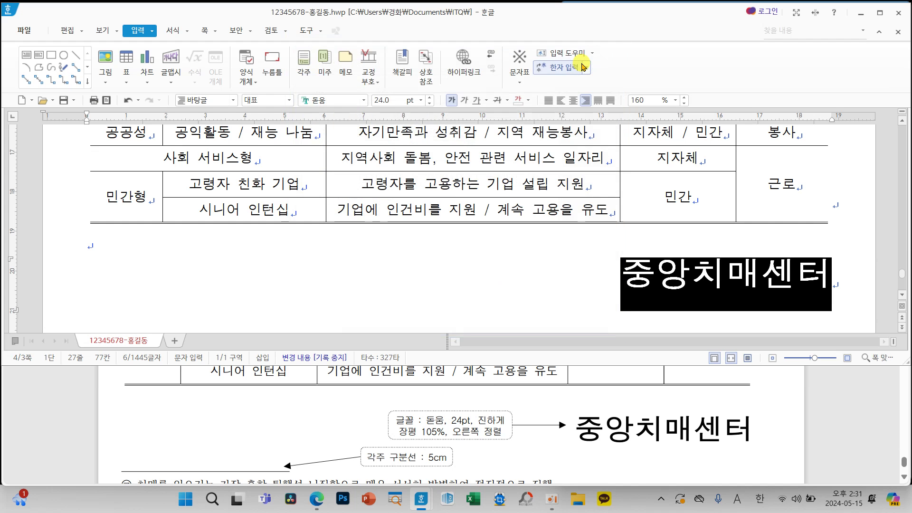
pyautogui.click(536, 255)
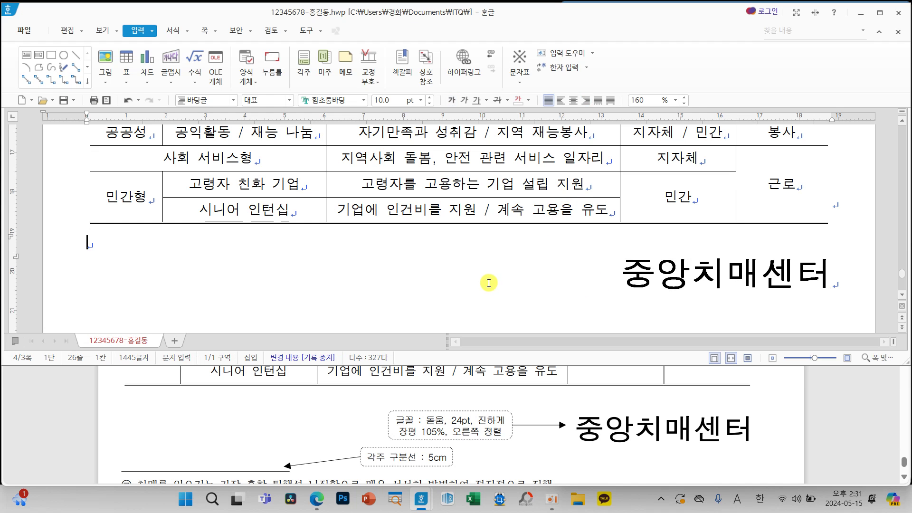
# Set the line spacing of the six list lines from "여가 및 재가 노인 시설" to "의료시설" to 180%.
pyautogui.scroll(2, 484, 277)
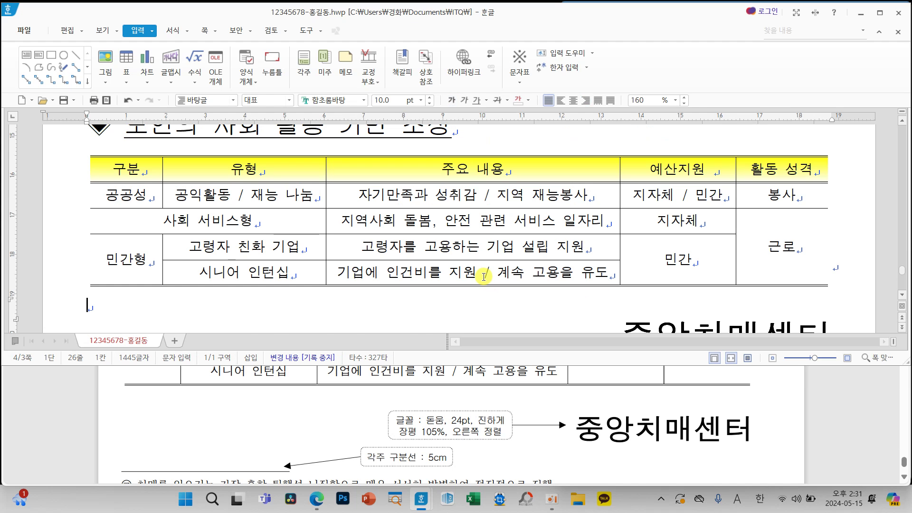
pyautogui.scroll(6, 484, 277)
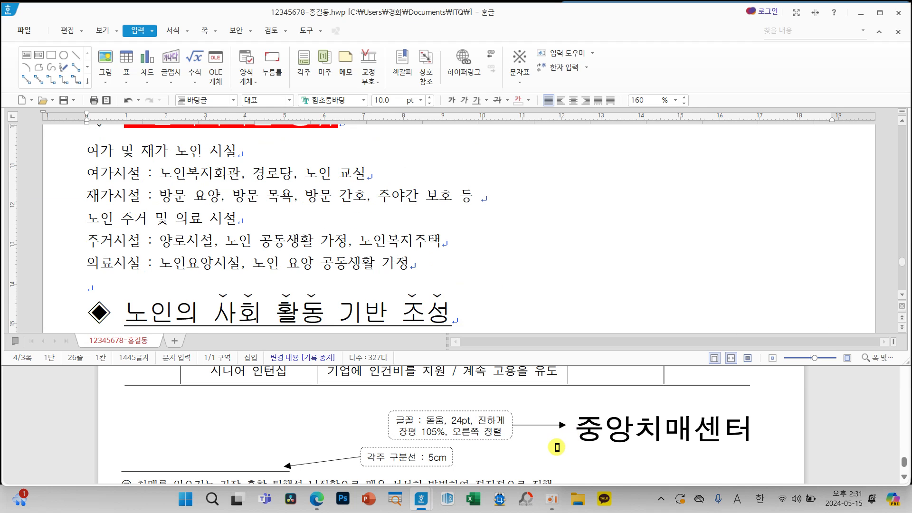
pyautogui.scroll(10, 556, 447)
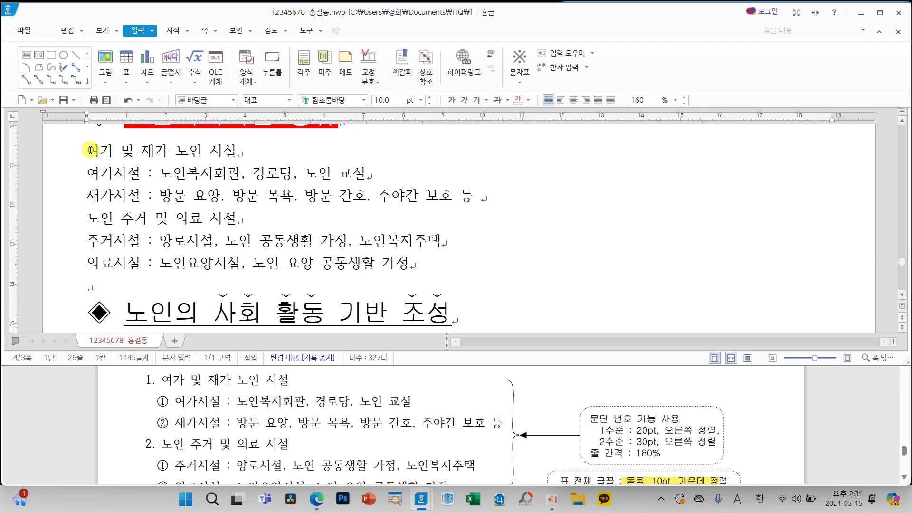
pyautogui.moveTo(90, 150); pyautogui.dragTo(468, 257)
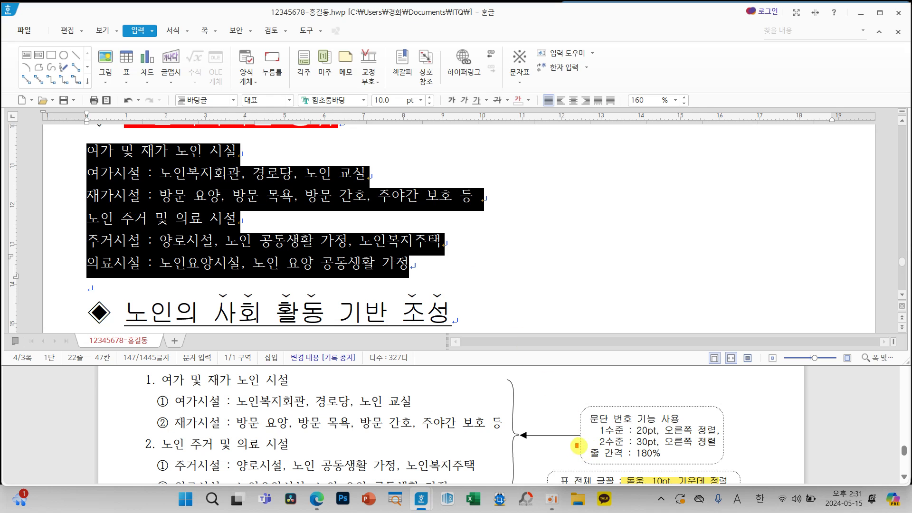
pyautogui.moveTo(575, 446); pyautogui.dragTo(679, 466)
pyautogui.moveTo(575, 451)
pyautogui.mouseDown()
pyautogui.moveTo(486, 405)
pyautogui.moveTo(389, 275)
pyautogui.moveTo(453, 292)
pyautogui.mouseUp()
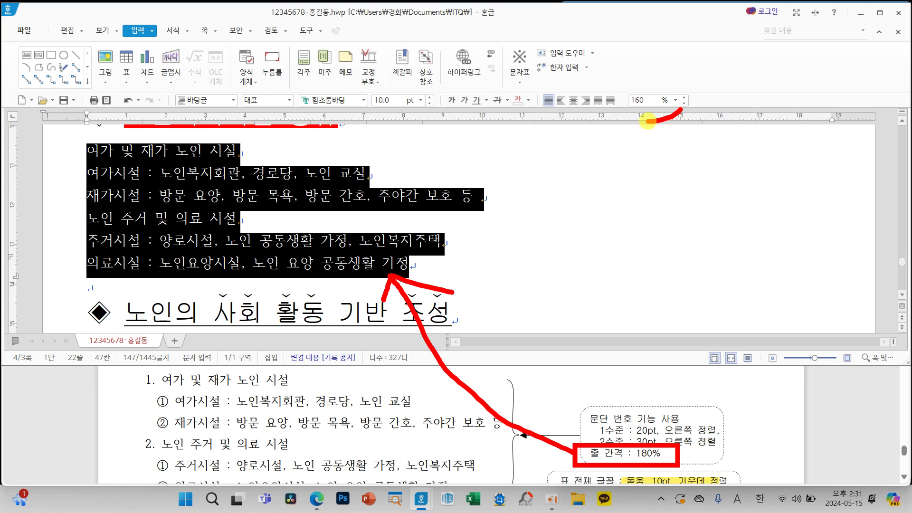
pyautogui.moveTo(666, 118); pyautogui.dragTo(668, 116)
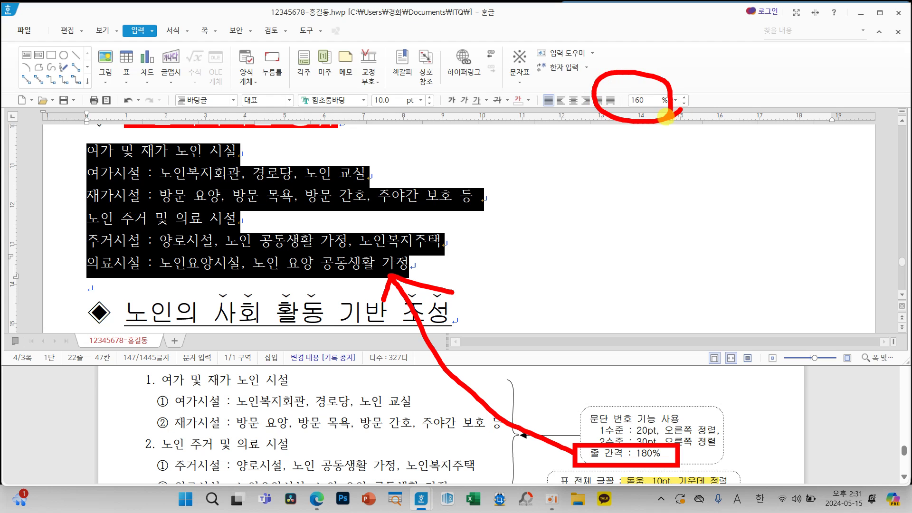
pyautogui.click(675, 100)
pyautogui.click(650, 141)
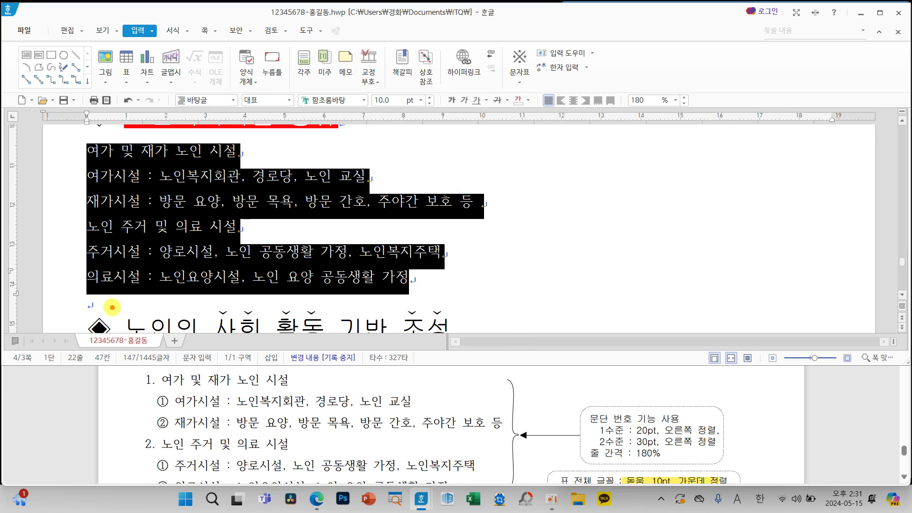
pyautogui.moveTo(163, 389); pyautogui.dragTo(168, 380)
pyautogui.moveTo(172, 439)
pyautogui.mouseDown()
pyautogui.moveTo(122, 449)
pyautogui.moveTo(159, 433)
pyautogui.mouseUp()
pyautogui.moveTo(304, 408)
pyautogui.mouseDown()
pyautogui.moveTo(316, 387)
pyautogui.moveTo(304, 418)
pyautogui.moveTo(316, 392)
pyautogui.mouseUp()
pyautogui.moveTo(311, 456)
pyautogui.mouseDown()
pyautogui.moveTo(285, 485)
pyautogui.moveTo(329, 451)
pyautogui.moveTo(416, 459)
pyautogui.mouseUp()
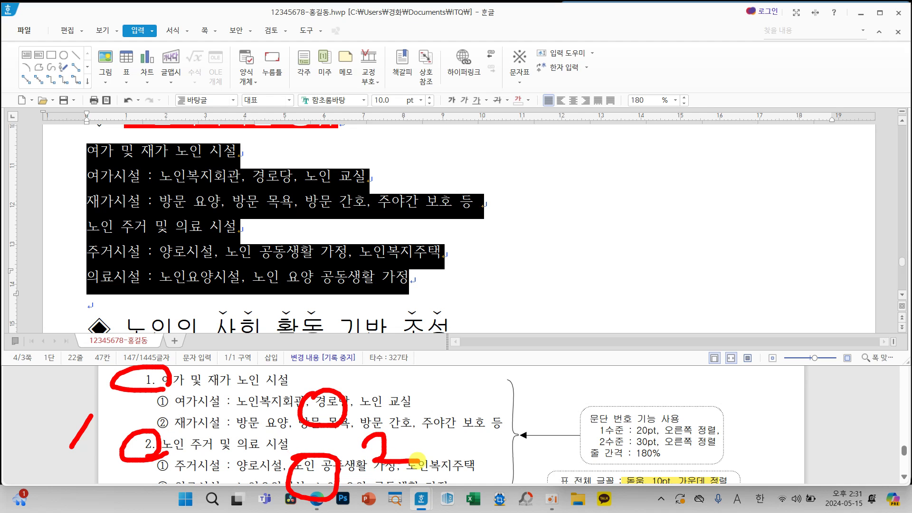
pyautogui.press('Escape')
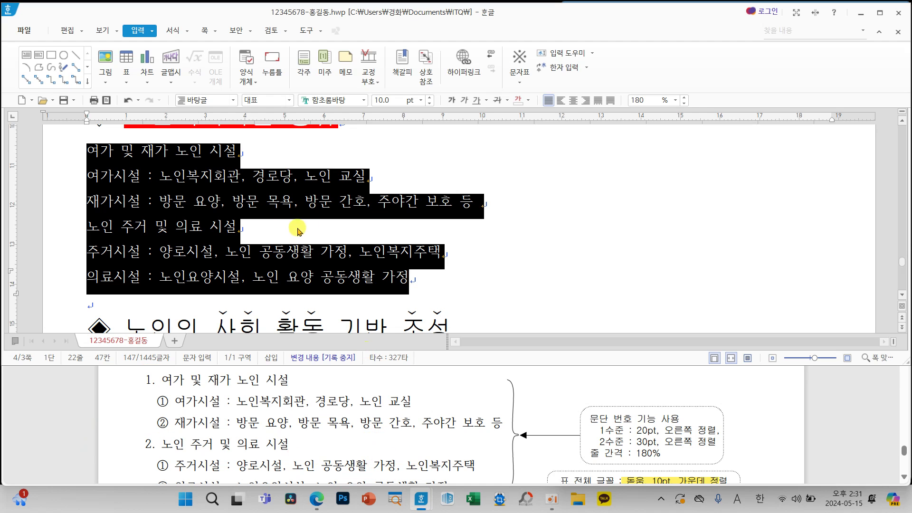
pyautogui.rightClick(406, 225)
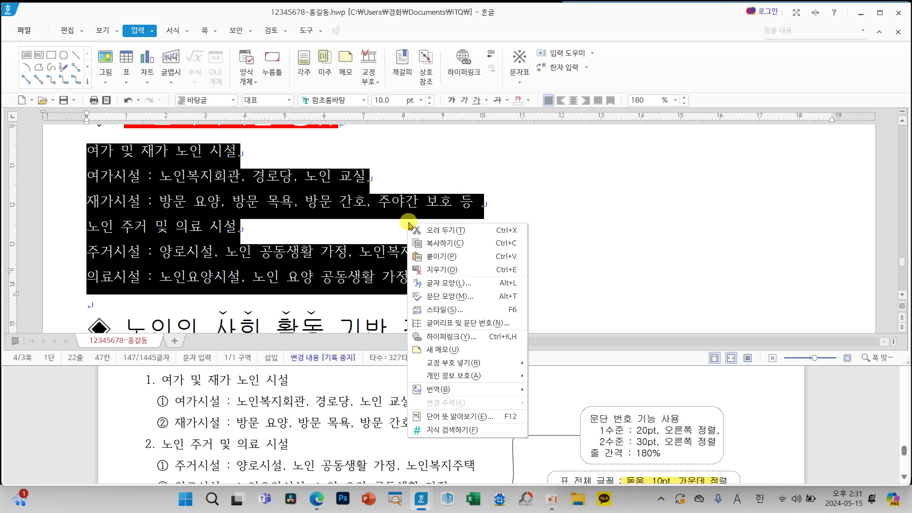
pyautogui.click(482, 328)
pyautogui.moveTo(420, 25); pyautogui.dragTo(575, 59)
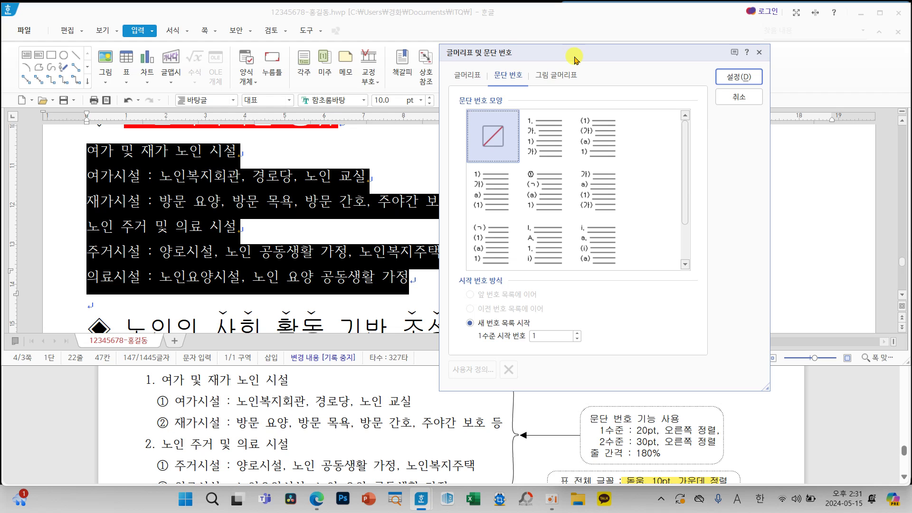
pyautogui.click(739, 97)
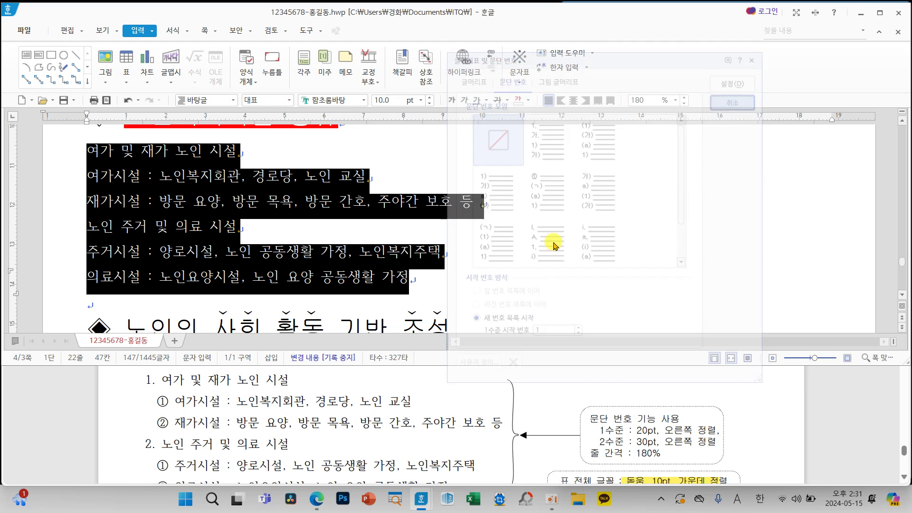
# Look over the page from the body text beside the picture down to the table and closing line.
pyautogui.scroll(-5, 219, 180)
pyautogui.scroll(5, 224, 227)
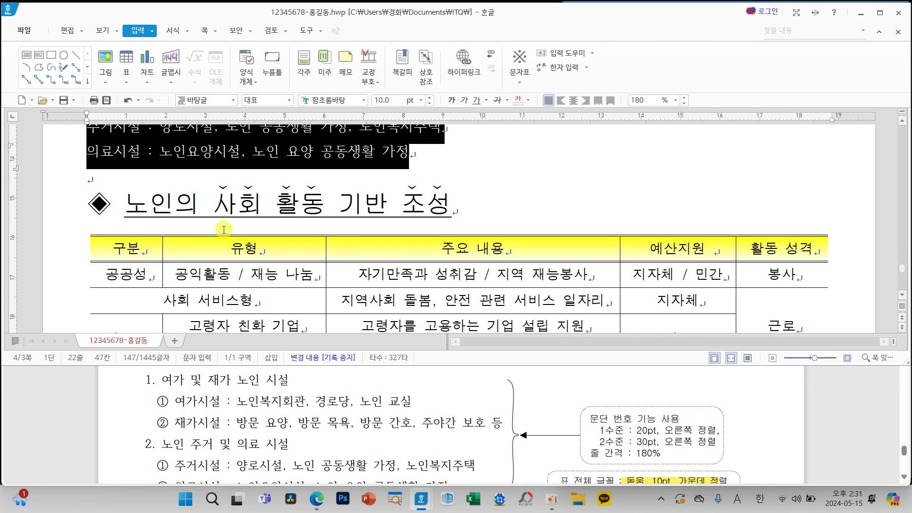
pyautogui.scroll(-3, 151, 300)
pyautogui.scroll(-3, 151, 302)
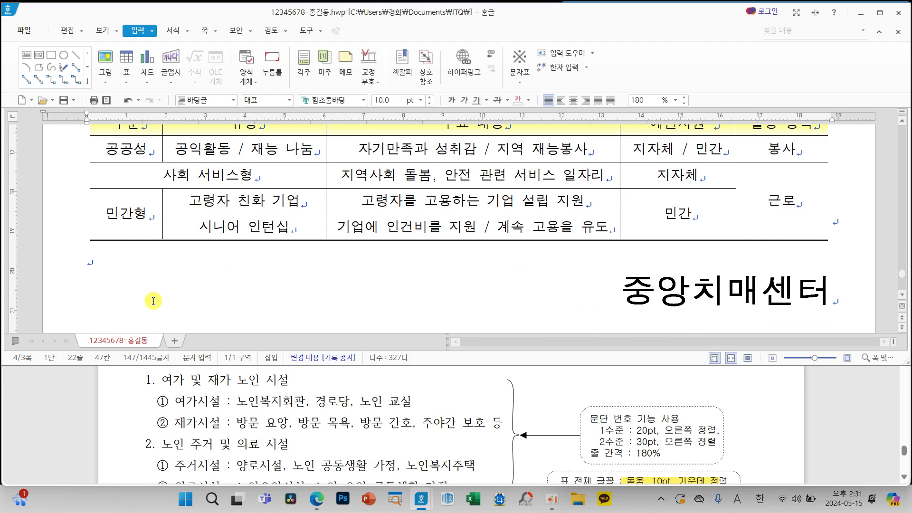
pyautogui.scroll(6, 151, 302)
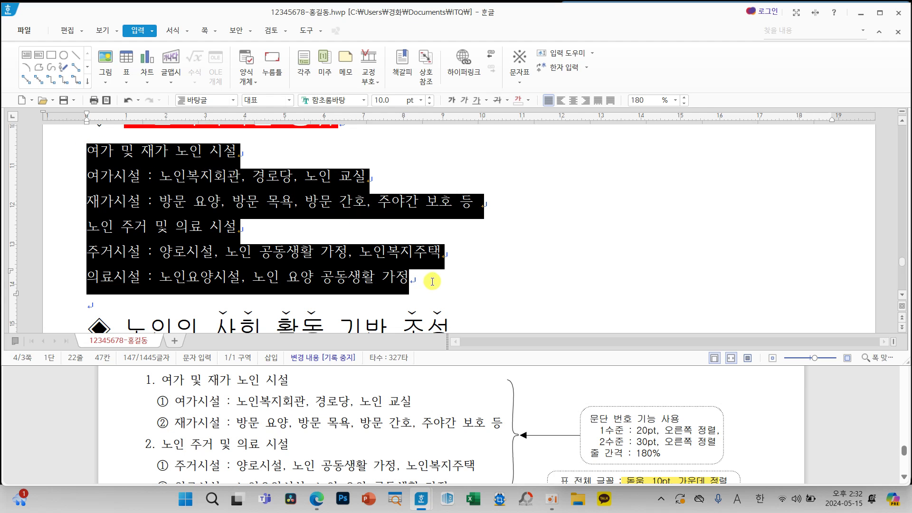
pyautogui.scroll(-4, 203, 221)
pyautogui.scroll(-5, 164, 297)
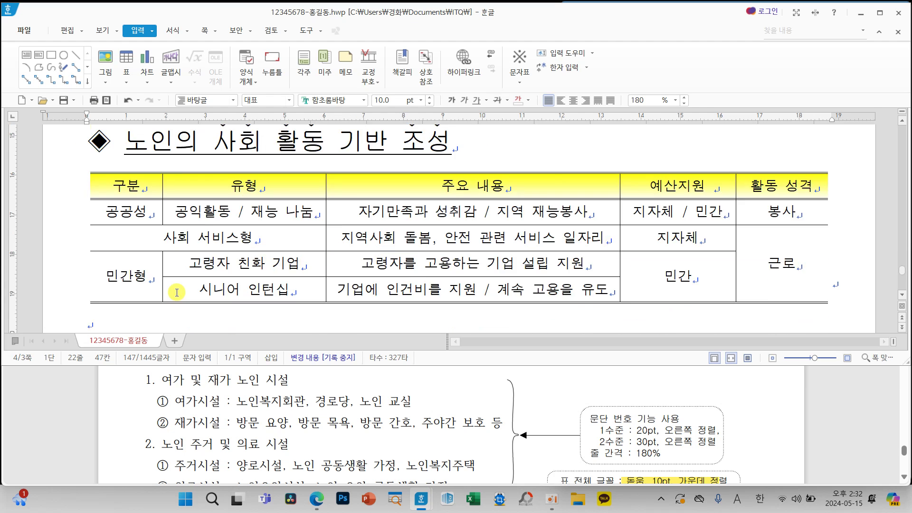
pyautogui.scroll(5, 450, 289)
pyautogui.scroll(3, 451, 289)
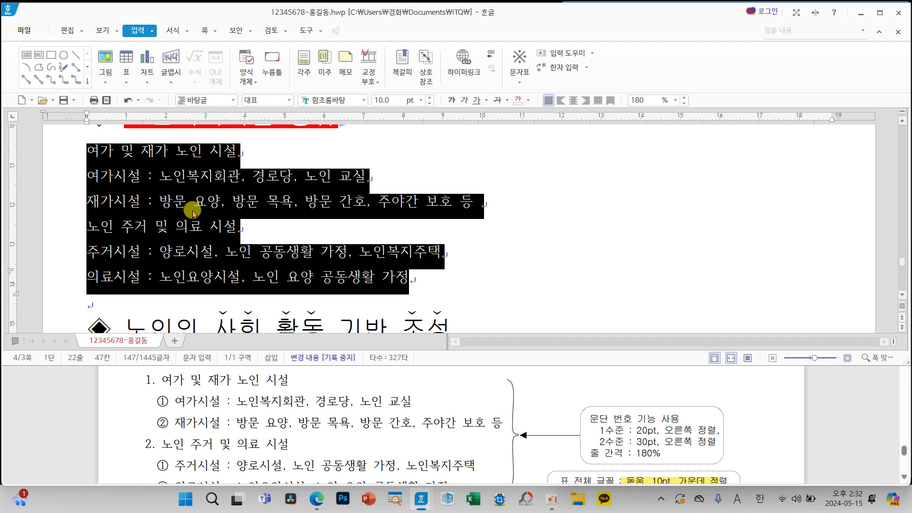
pyautogui.scroll(10, 436, 280)
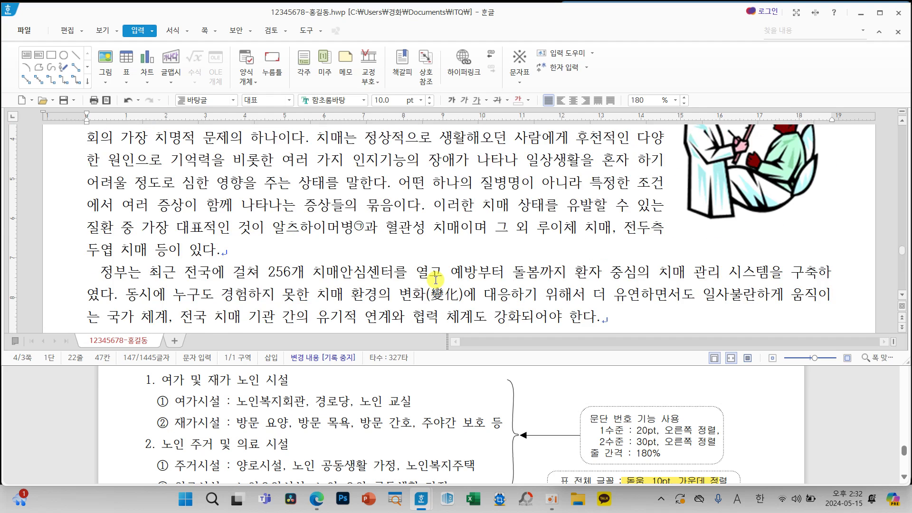
pyautogui.scroll(-3, 380, 237)
pyautogui.scroll(3, 304, 184)
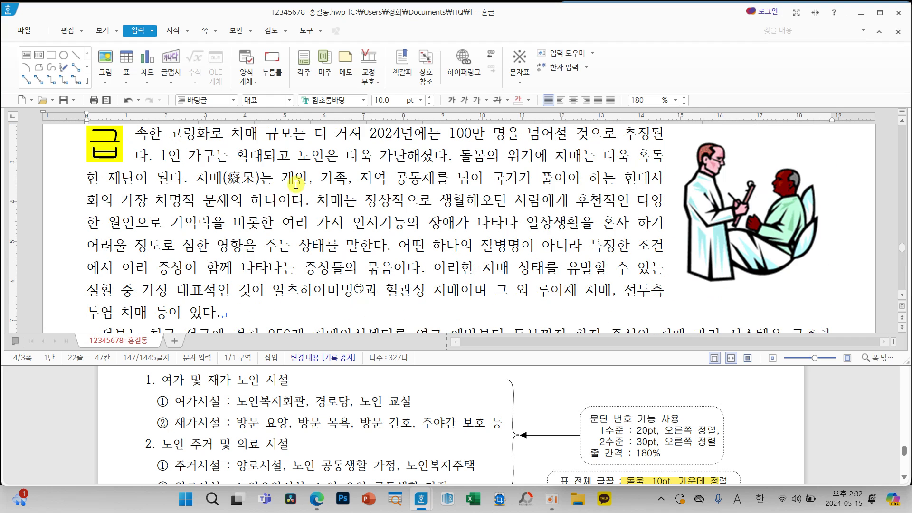
pyautogui.scroll(-10, 304, 218)
pyautogui.scroll(-12, 402, 266)
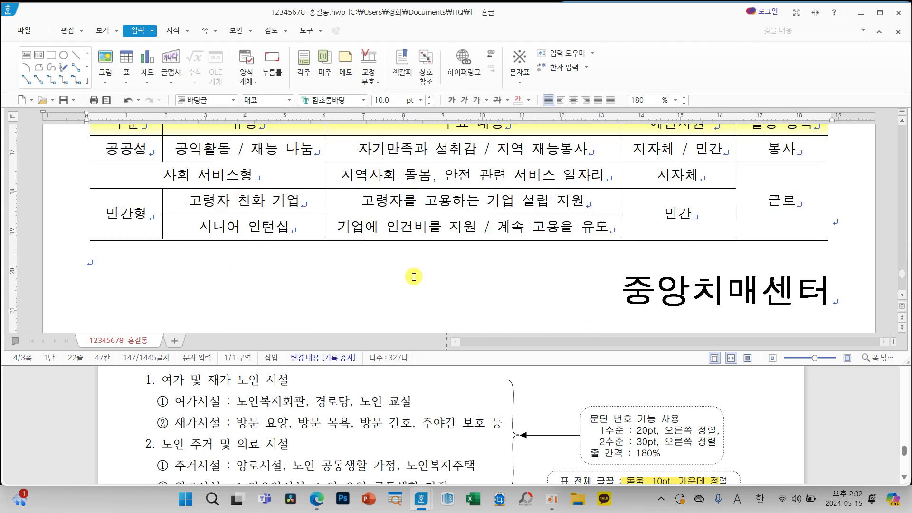
pyautogui.scroll(2, 466, 292)
pyautogui.scroll(12, 466, 292)
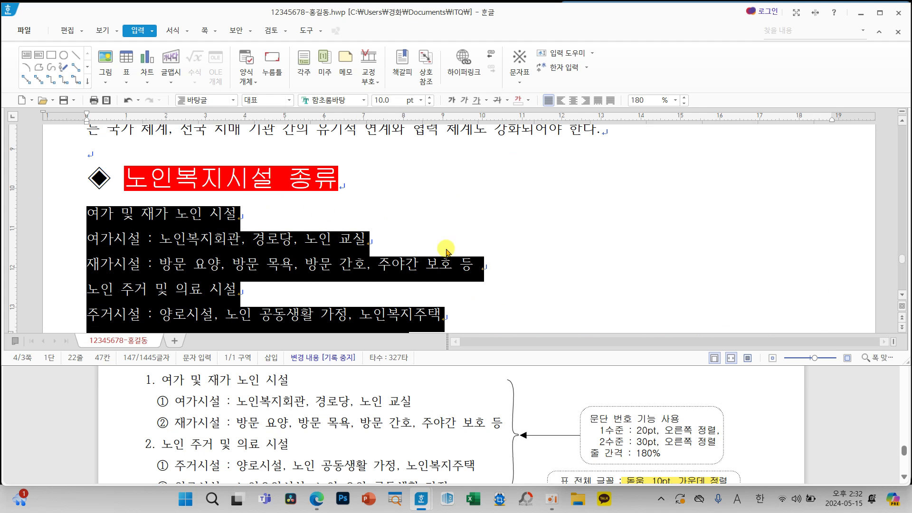
pyautogui.scroll(-7, 584, 289)
pyautogui.scroll(4, 599, 300)
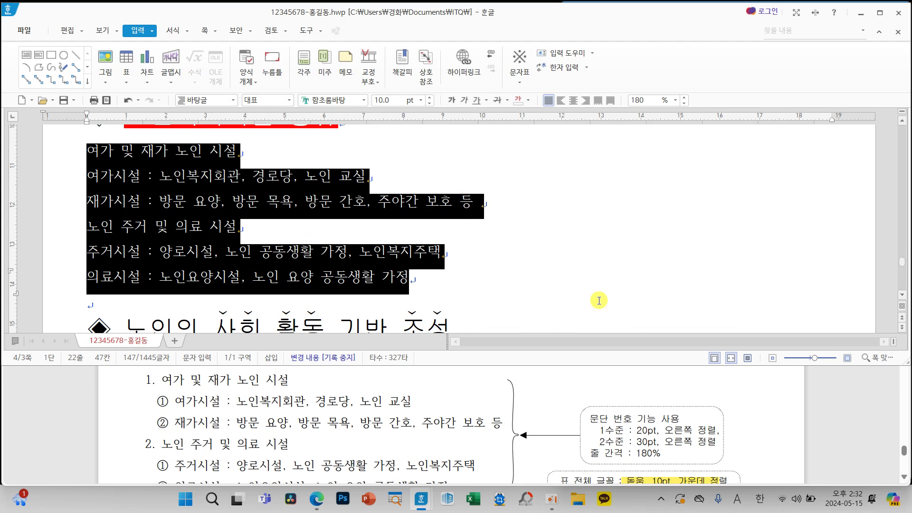
# Choose the "1. 가. 1) 가)" paragraph number style for the six selected list lines and open its user-defined settings.
pyautogui.rightClick(422, 233)
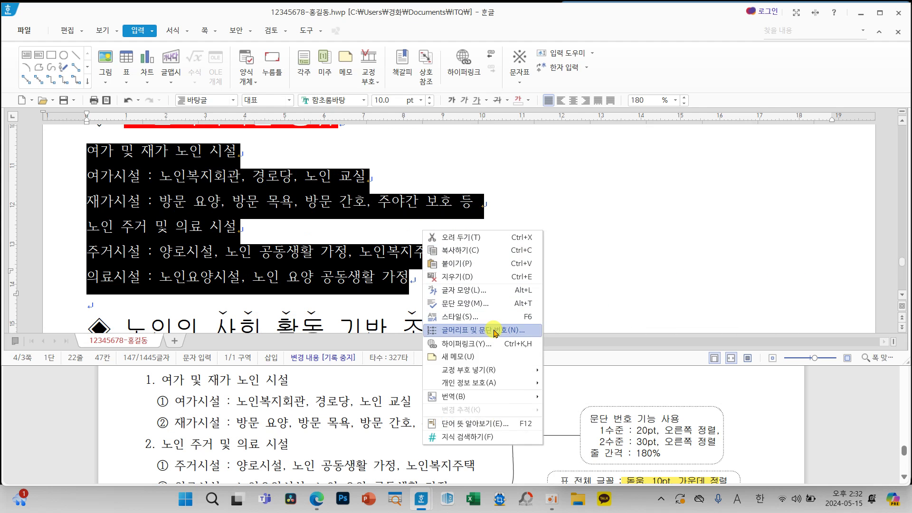
pyautogui.click(480, 317)
pyautogui.moveTo(505, 52); pyautogui.dragTo(419, 31)
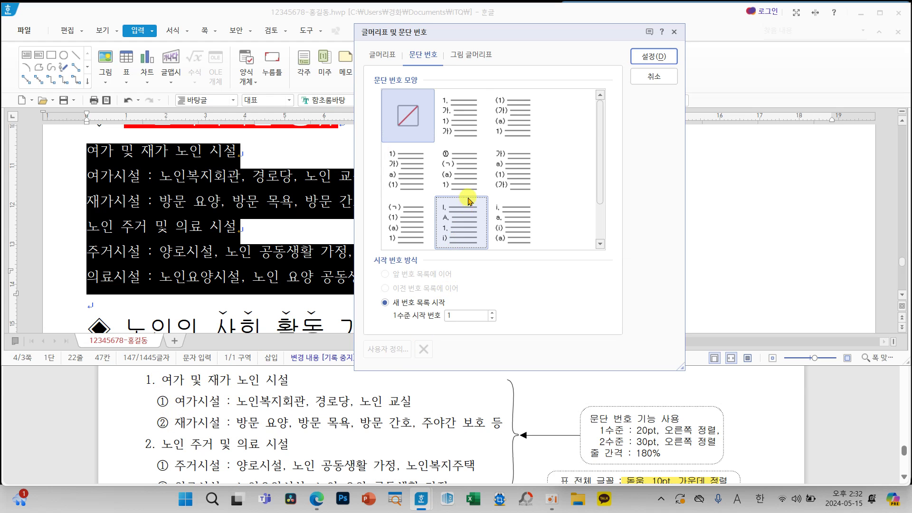
pyautogui.click(453, 125)
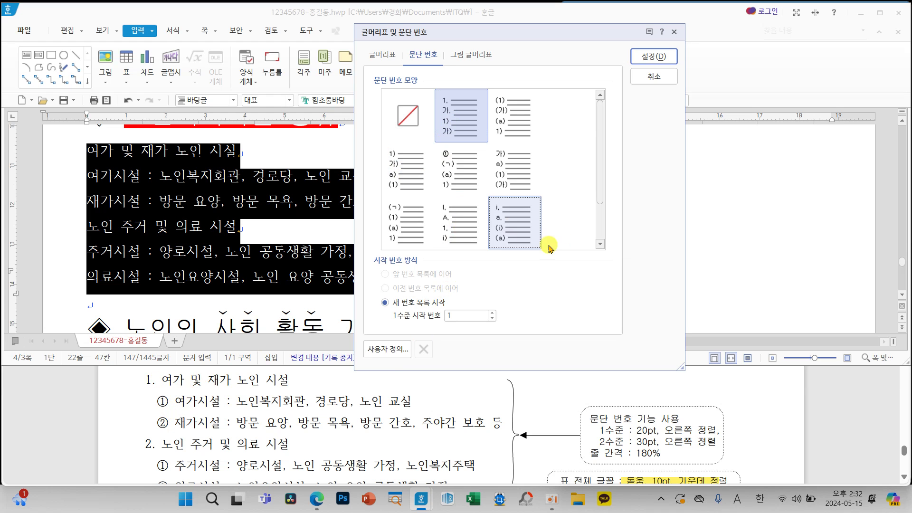
pyautogui.click(455, 118)
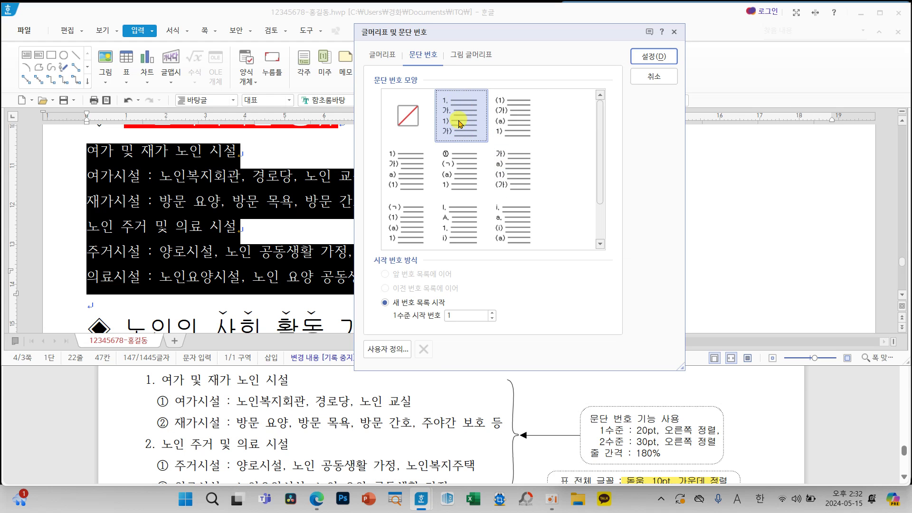
pyautogui.click(389, 350)
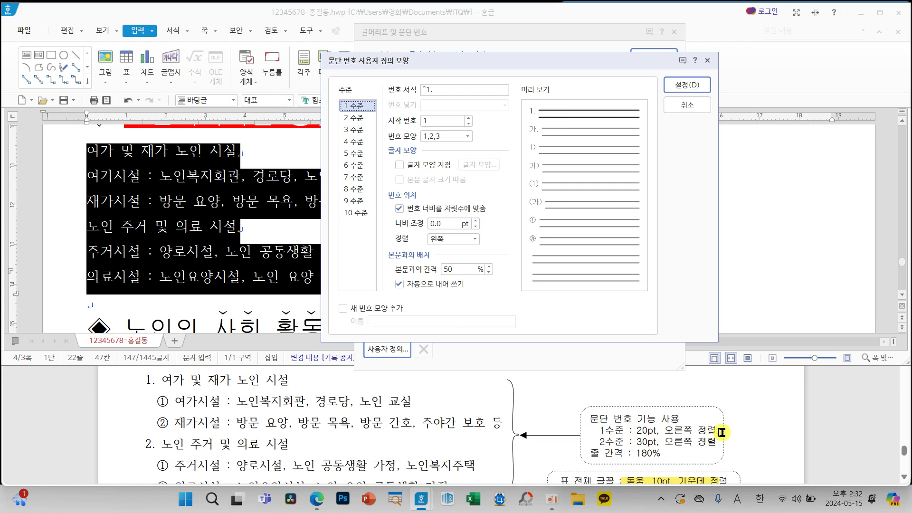
pyautogui.moveTo(357, 182); pyautogui.dragTo(514, 254)
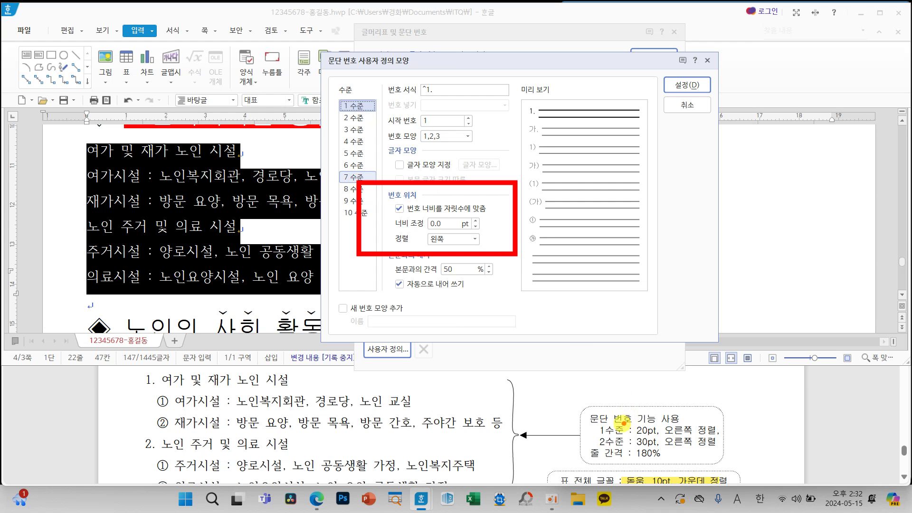
pyautogui.moveTo(623, 419); pyautogui.dragTo(728, 438)
pyautogui.moveTo(677, 419)
pyautogui.mouseDown()
pyautogui.moveTo(674, 358)
pyautogui.moveTo(519, 247)
pyautogui.moveTo(556, 233)
pyautogui.mouseUp()
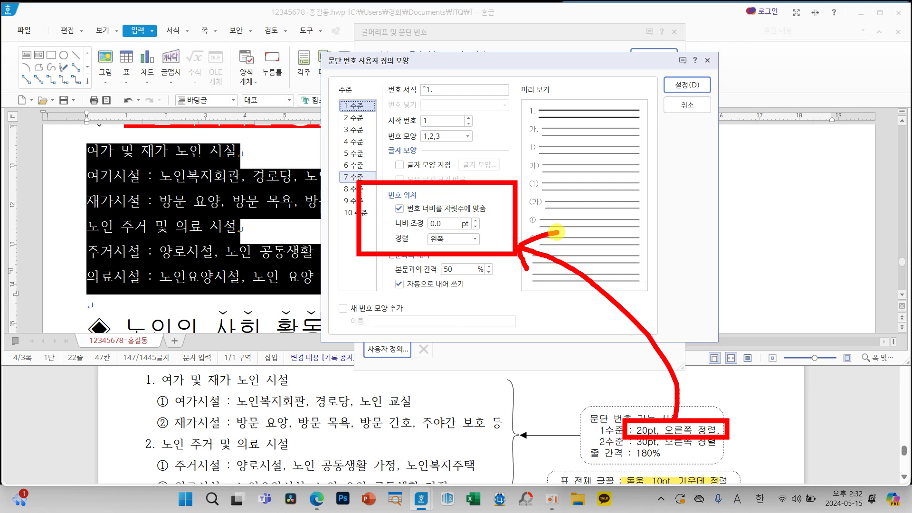
pyautogui.press('Escape')
# Set the level 1 number's width adjustment (너비 조정) to 20 pt and its alignment to 오른쪽.
pyautogui.moveTo(477, 223); pyautogui.dragTo(424, 227)
pyautogui.write('20')
pyautogui.click(475, 238)
pyautogui.click(450, 273)
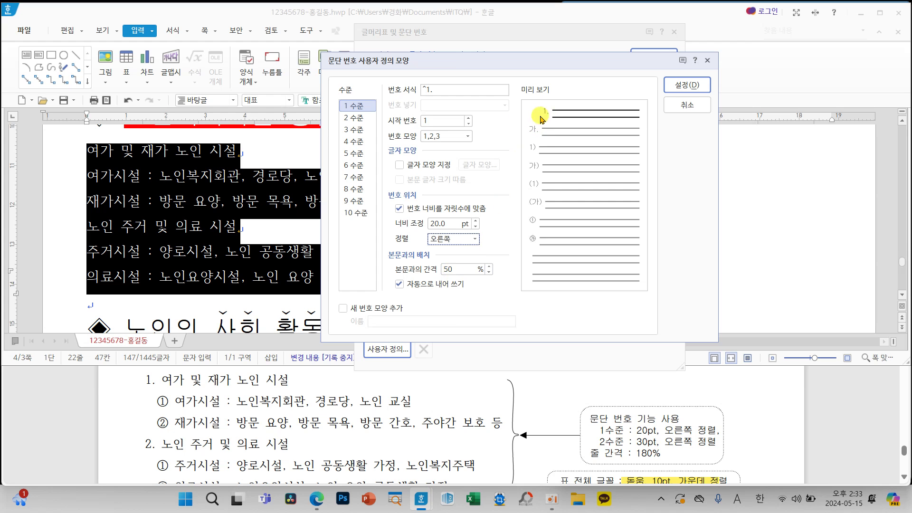
# Set the level 2 number shape to ①,②,③ and remove the period from its number format, leaving ^2.
pyautogui.click(354, 123)
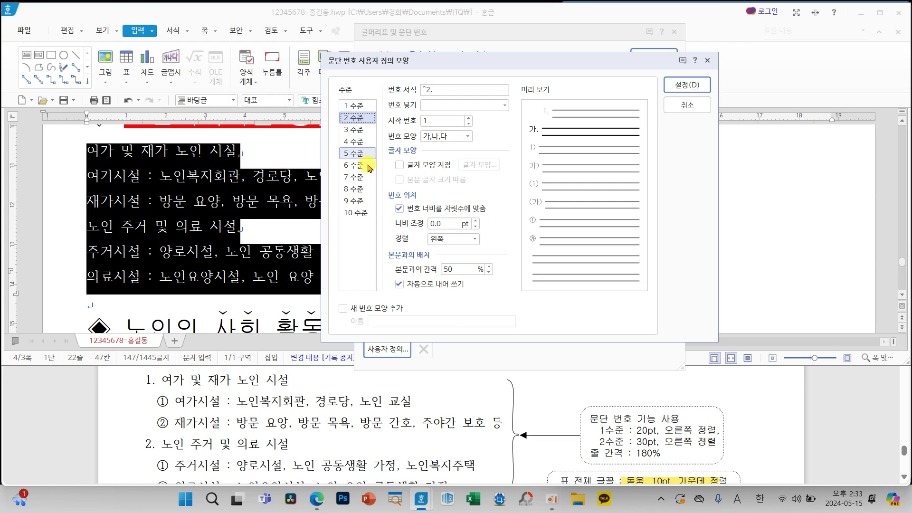
pyautogui.click(451, 136)
pyautogui.click(443, 159)
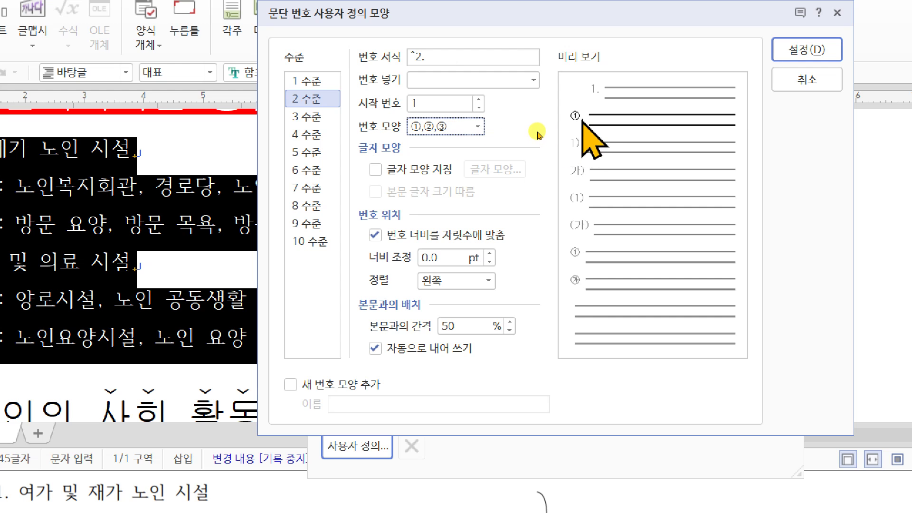
pyautogui.click(418, 57)
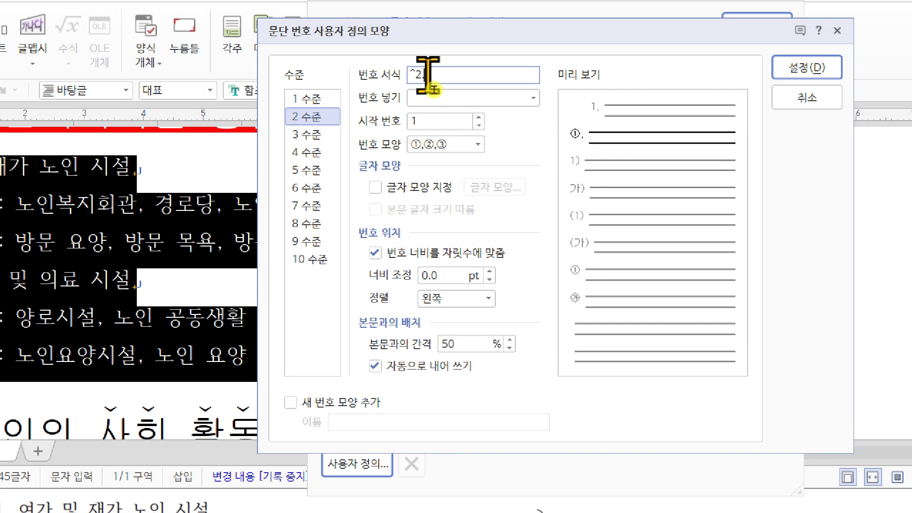
pyautogui.press('BackSpace')
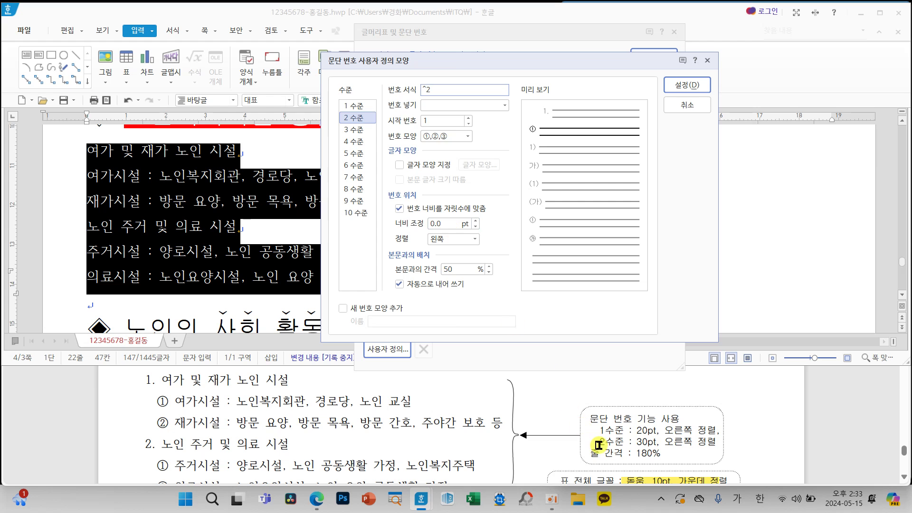
# Set the level 2 number's width adjustment (너비 조정) to 30 pt and its alignment to 오른쪽.
pyautogui.moveTo(447, 223); pyautogui.dragTo(418, 226)
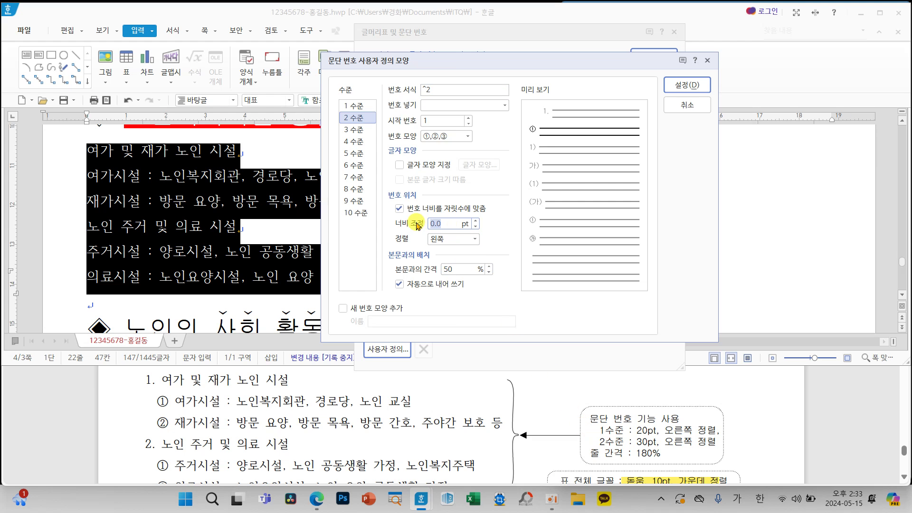
pyautogui.click(473, 239)
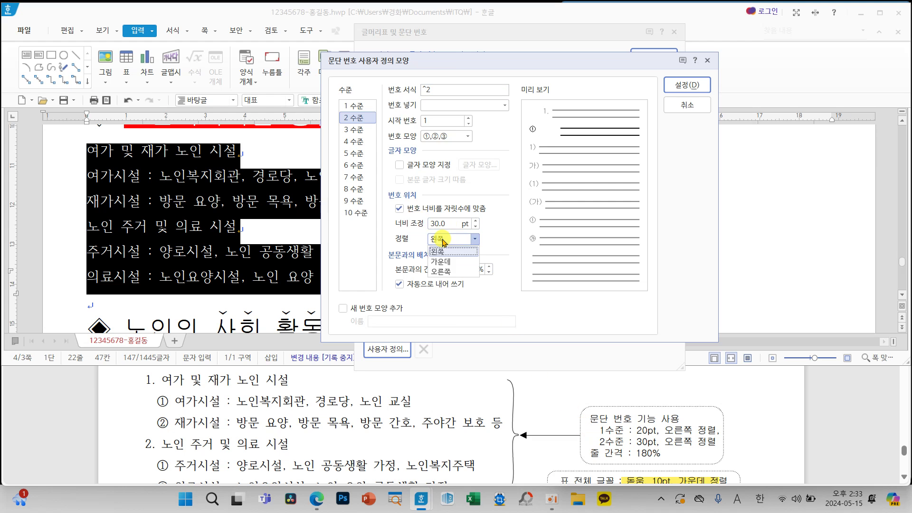
pyautogui.click(455, 258)
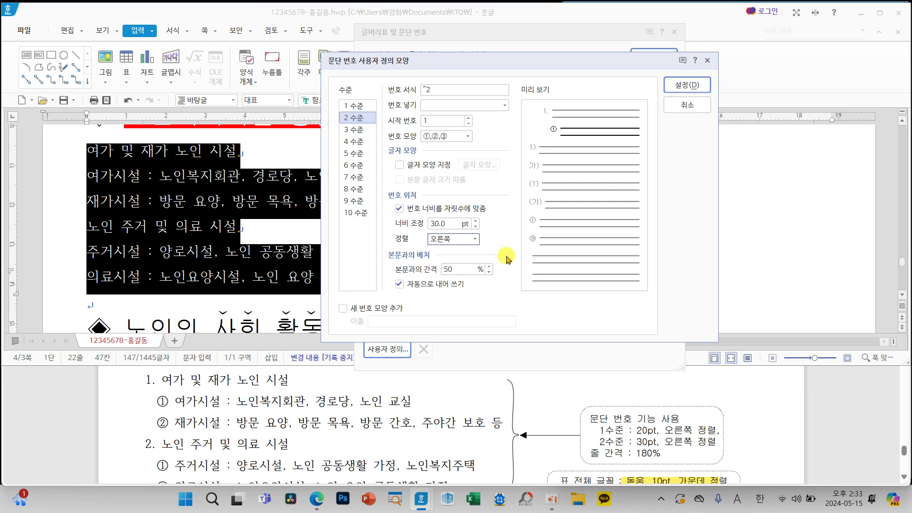
pyautogui.moveTo(373, 188); pyautogui.dragTo(502, 250)
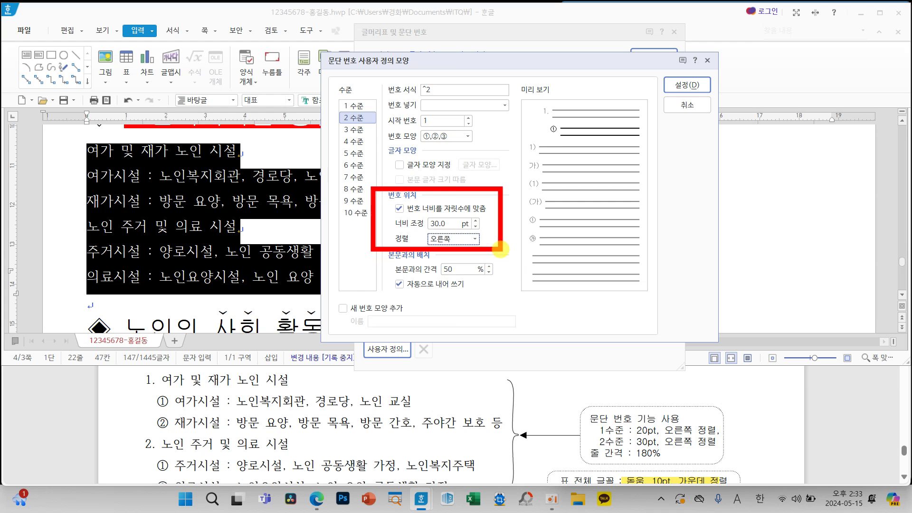
pyautogui.moveTo(576, 426)
pyautogui.mouseDown()
pyautogui.moveTo(635, 449)
pyautogui.moveTo(741, 463)
pyautogui.moveTo(734, 456)
pyautogui.mouseUp()
pyautogui.moveTo(362, 114); pyautogui.dragTo(395, 93)
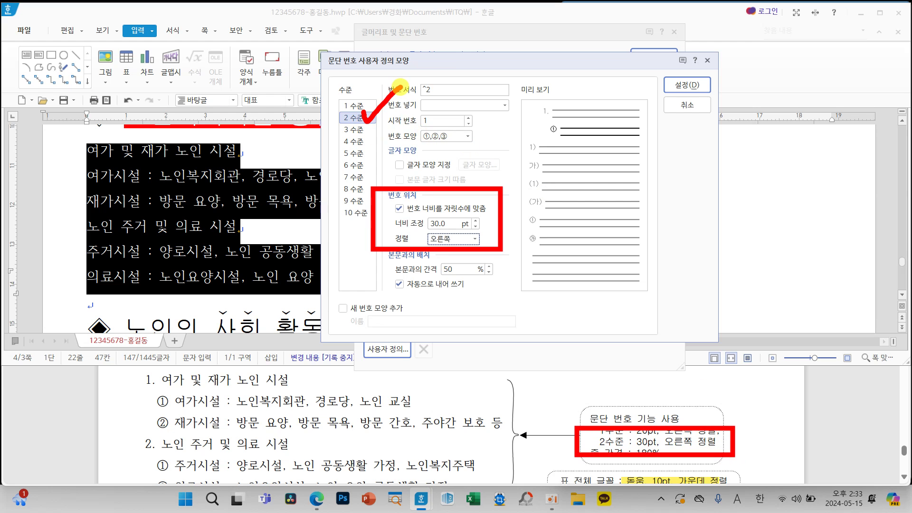
pyautogui.moveTo(589, 138)
pyautogui.mouseDown()
pyautogui.moveTo(576, 142)
pyautogui.moveTo(521, 102)
pyautogui.moveTo(584, 138)
pyautogui.moveTo(579, 148)
pyautogui.mouseUp()
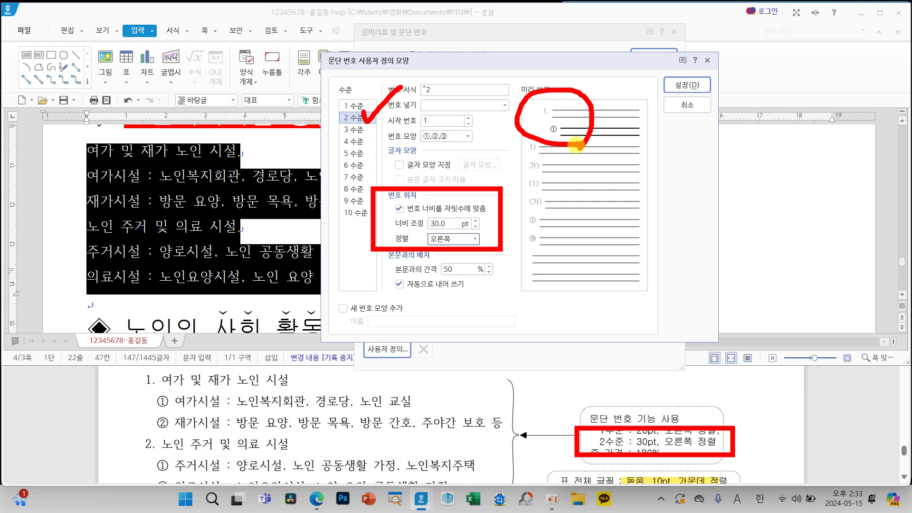
pyautogui.press('Escape')
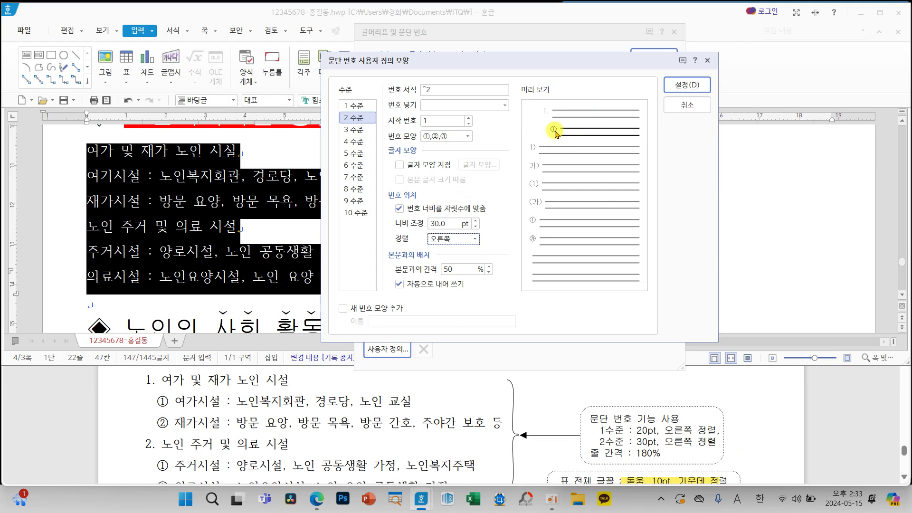
# Apply the customised paragraph numbering to the six list lines and clear the text selection.
pyautogui.click(686, 85)
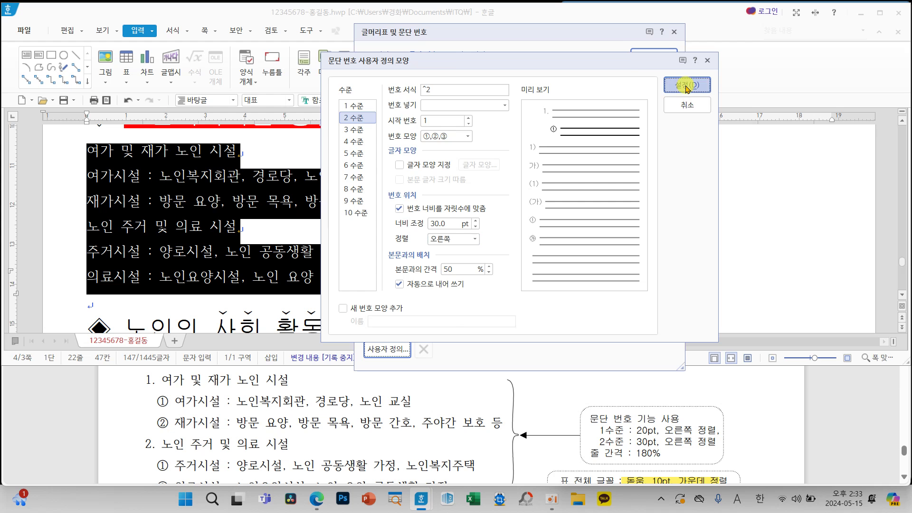
pyautogui.click(654, 58)
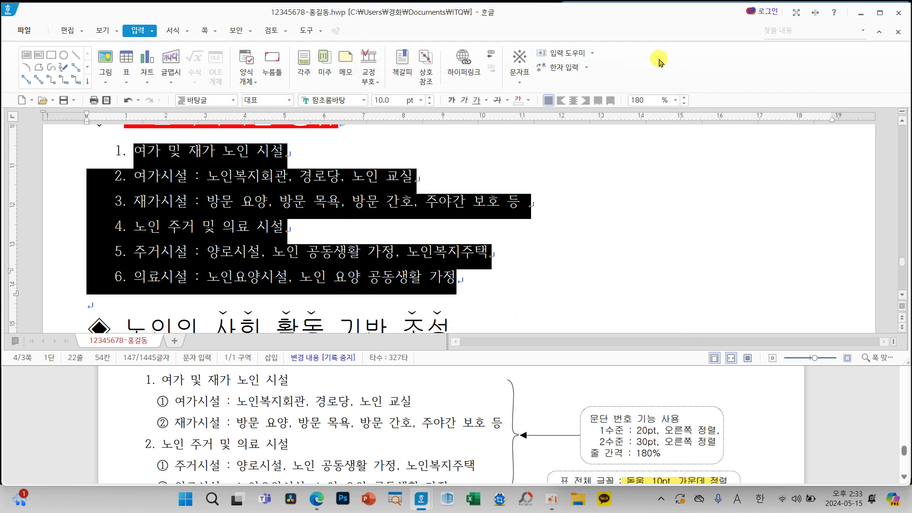
pyautogui.click(388, 229)
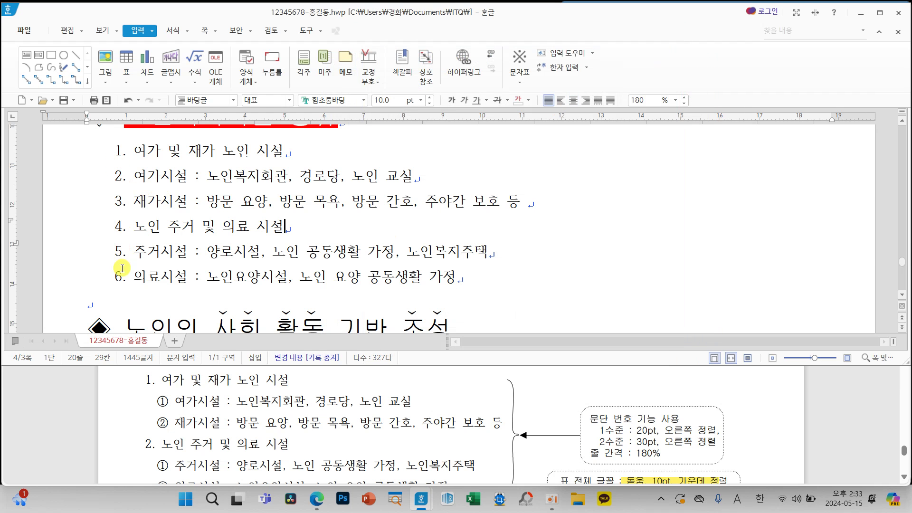
# Demote the lines "여가시설", "재가시설", "주거시설" and "의료시설" to the second numbering level.
pyautogui.moveTo(136, 175); pyautogui.dragTo(532, 205)
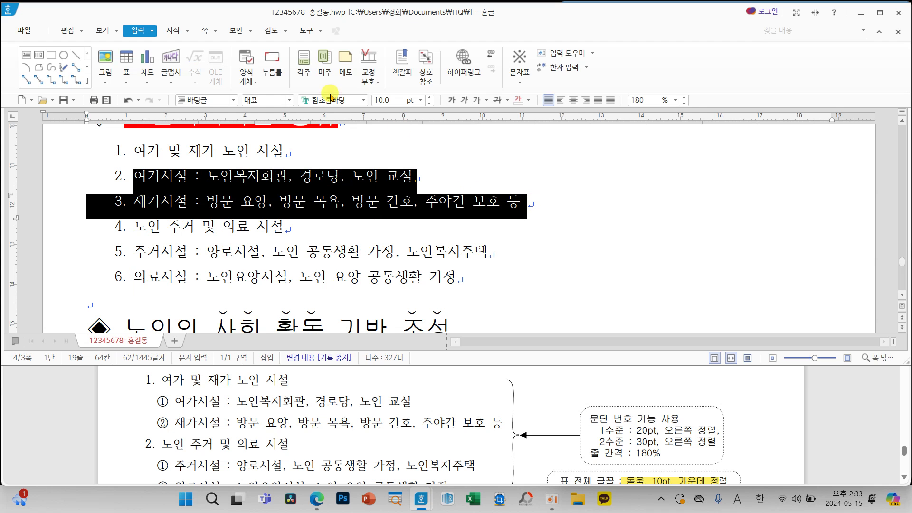
pyautogui.click(171, 33)
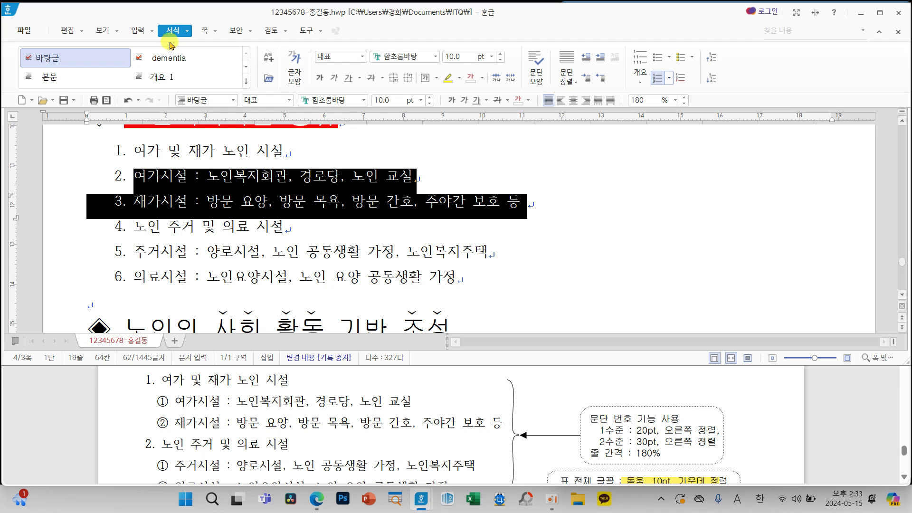
pyautogui.click(713, 78)
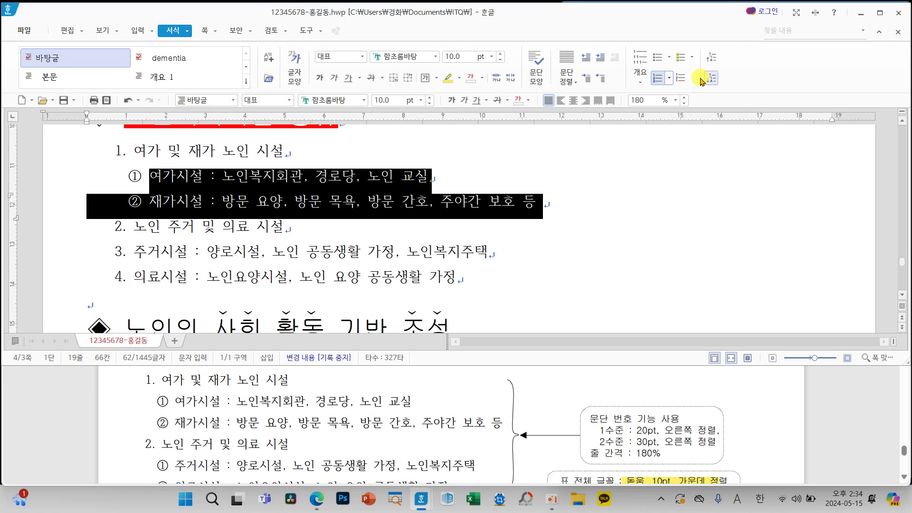
pyautogui.moveTo(136, 247); pyautogui.dragTo(463, 281)
pyautogui.click(711, 78)
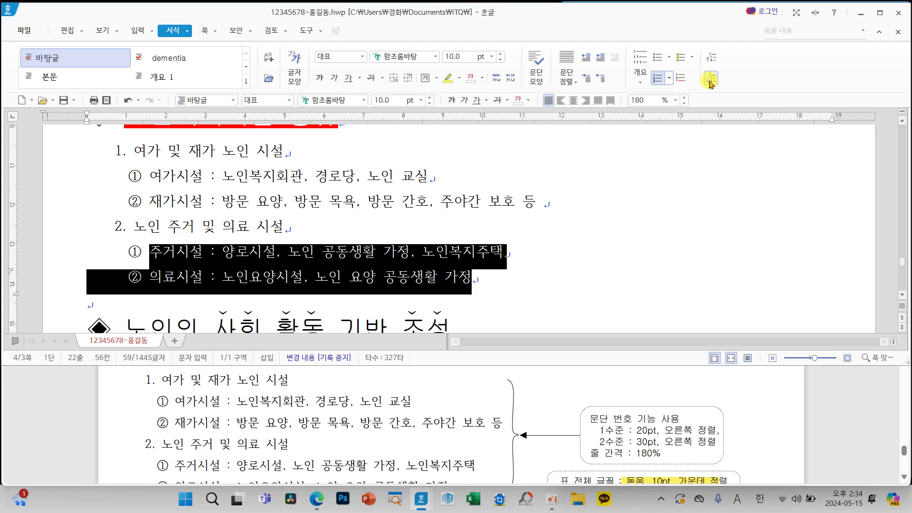
# Check the two-level list and the table area against the exam sheet, and save the document.
pyautogui.click(612, 251)
pyautogui.scroll(-1, 527, 401)
pyautogui.scroll(1, 203, 403)
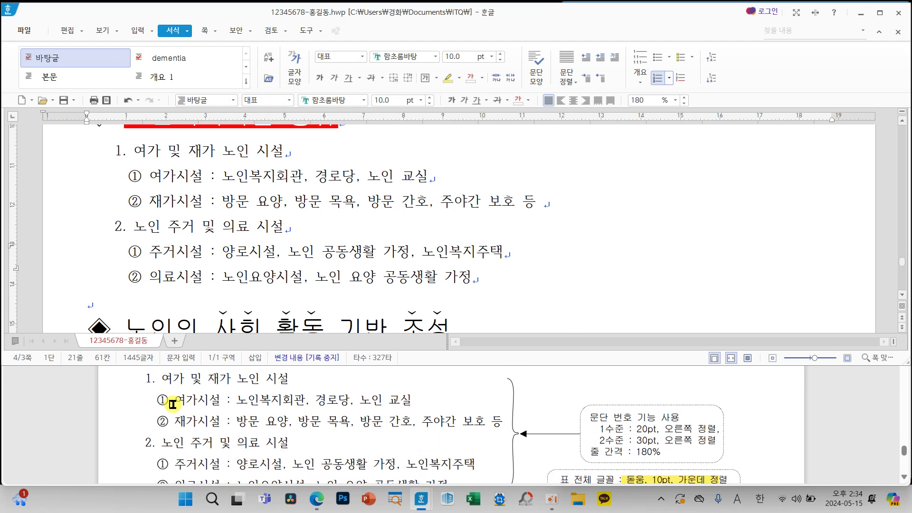
pyautogui.scroll(-1, 171, 407)
pyautogui.click(488, 284)
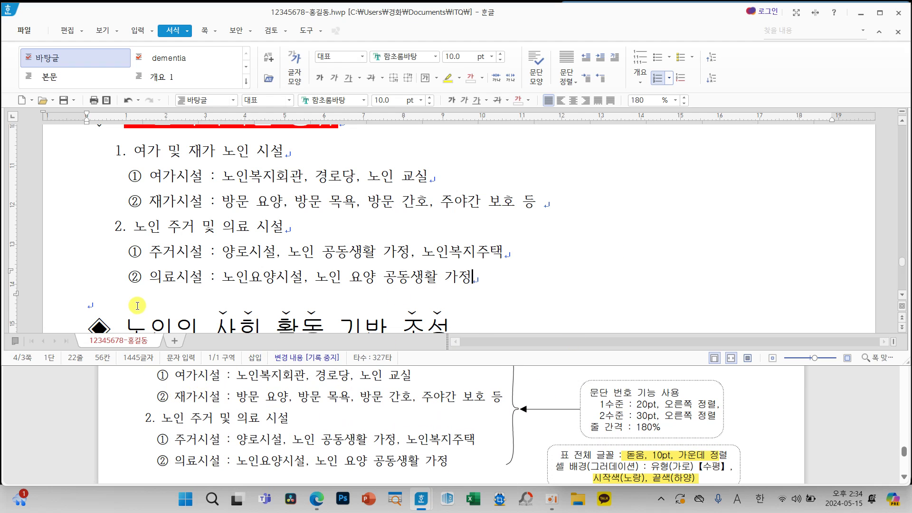
pyautogui.click(153, 202)
pyautogui.scroll(-6, 233, 232)
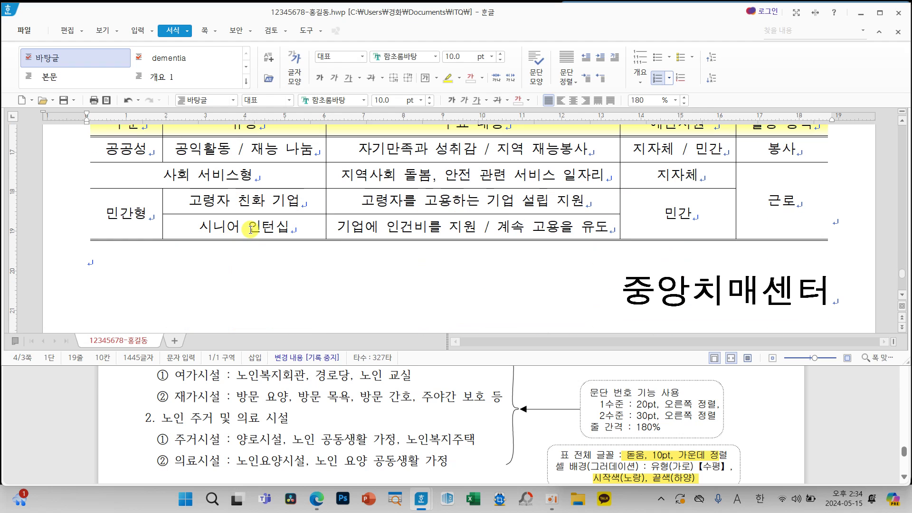
pyautogui.scroll(5, 328, 266)
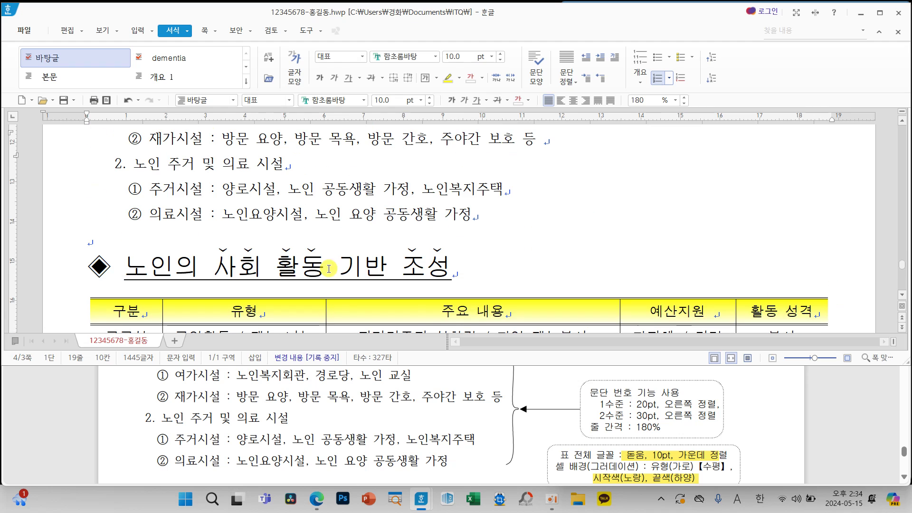
pyautogui.click(65, 101)
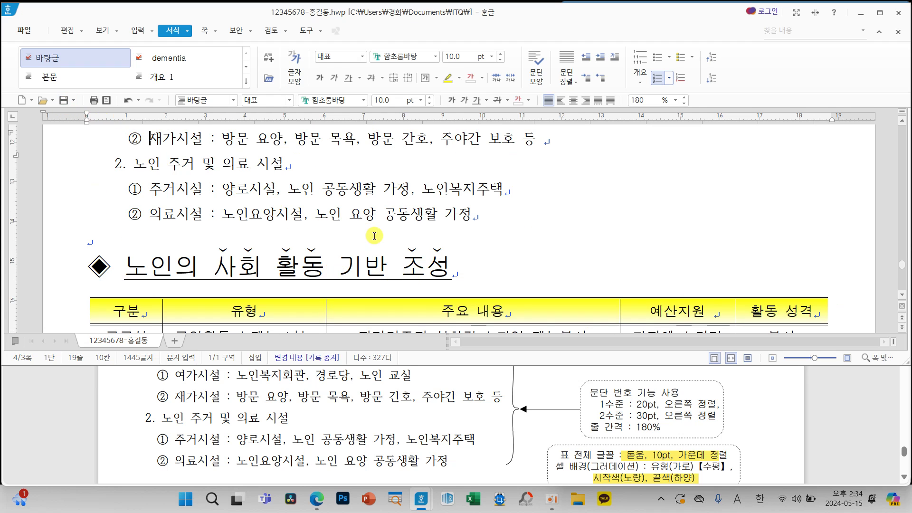
# Hide the page number (쪽 번호) on page 2 only, the page with the "중앙치매센터의 비전" drawing.
pyautogui.scroll(-6, 485, 256)
pyautogui.scroll(-5, 487, 255)
pyautogui.scroll(10, 614, 278)
pyautogui.scroll(15, 614, 277)
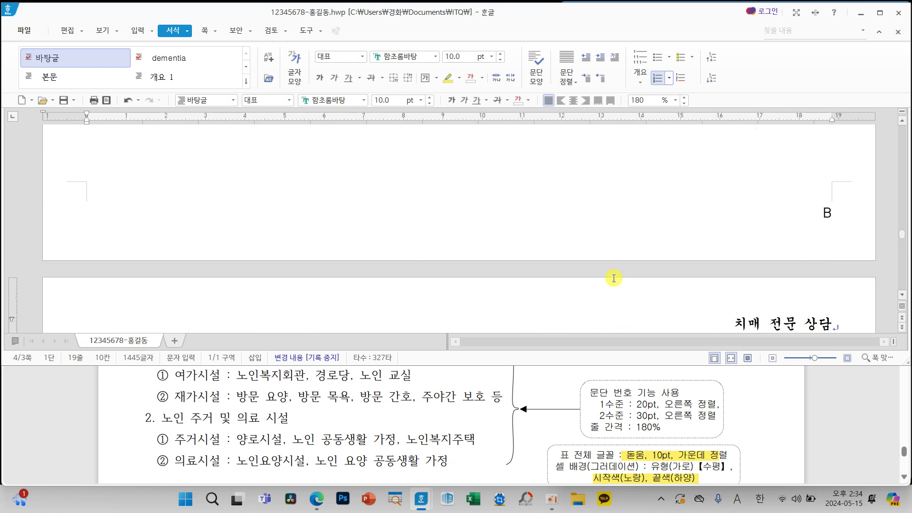
pyautogui.scroll(2, 613, 278)
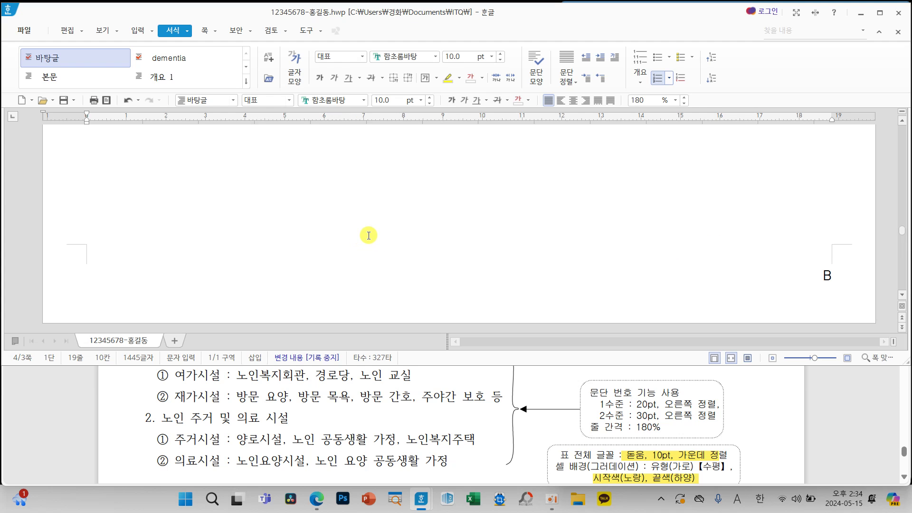
pyautogui.hotkey('ctrl', 'z')
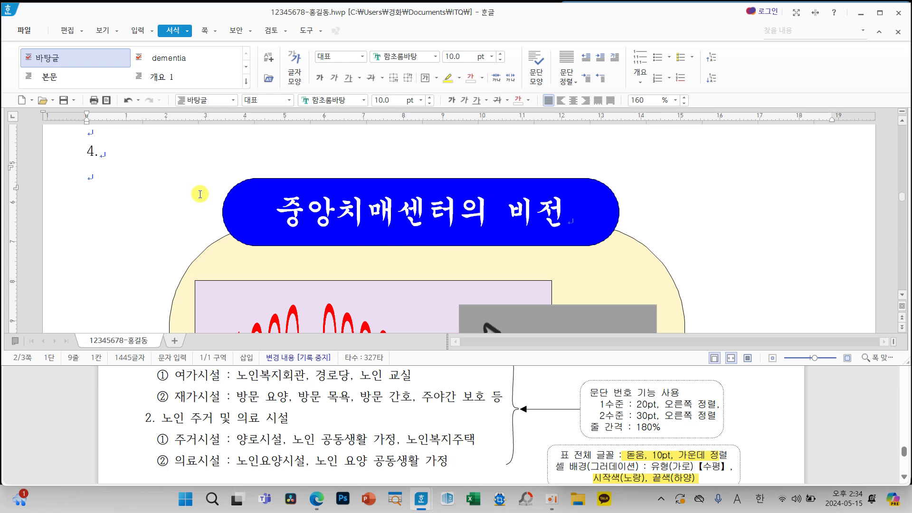
pyautogui.click(204, 32)
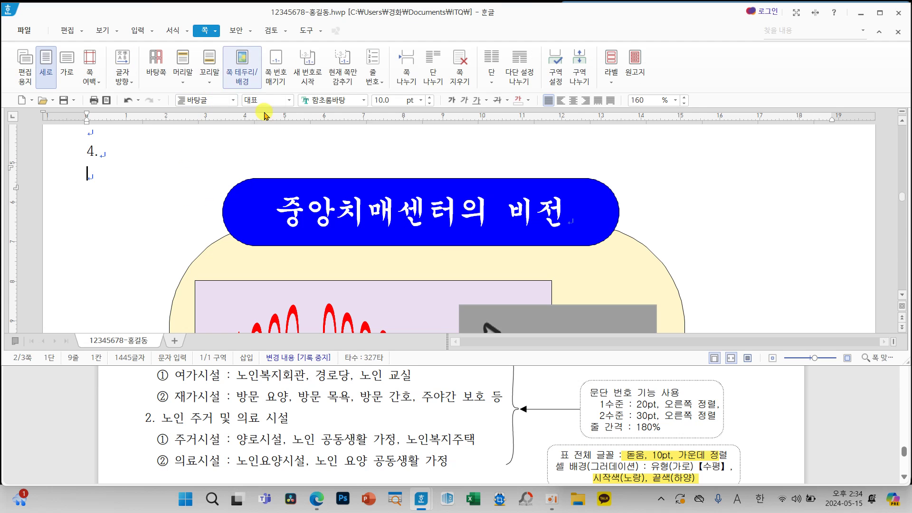
pyautogui.click(343, 69)
pyautogui.click(364, 177)
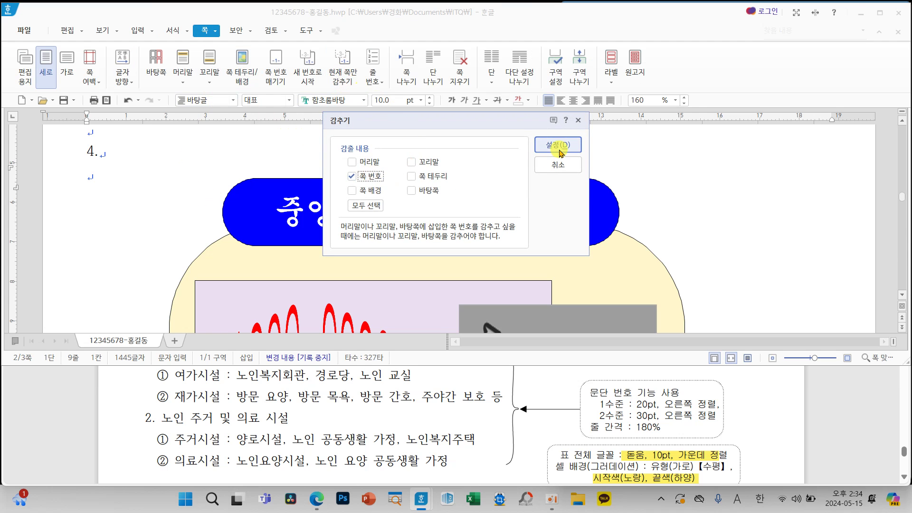
pyautogui.click(556, 145)
# Hide the page number (쪽 번호) on page 1 only, the page with the "재가 노인 복지 시설 서비스 현황" table.
pyautogui.scroll(-5, 755, 252)
pyautogui.scroll(-4, 756, 250)
pyautogui.scroll(8, 742, 261)
pyautogui.scroll(10, 721, 268)
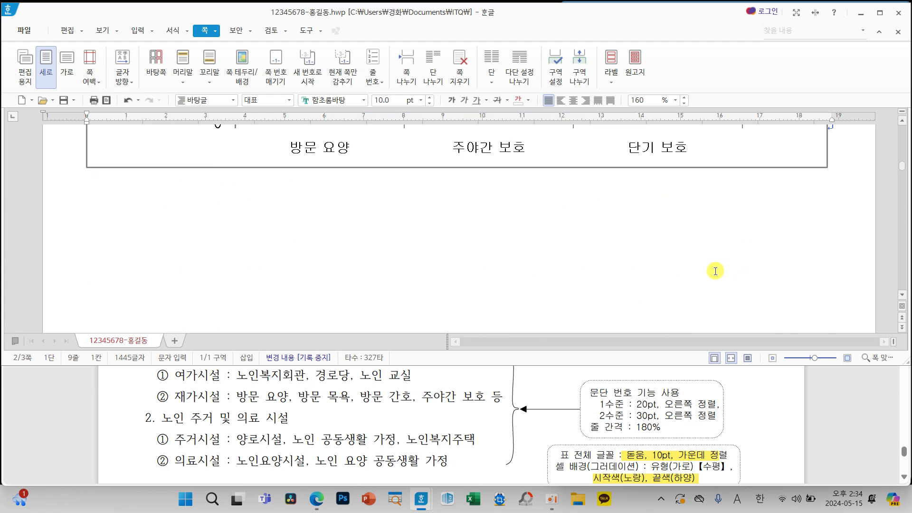
pyautogui.click(223, 218)
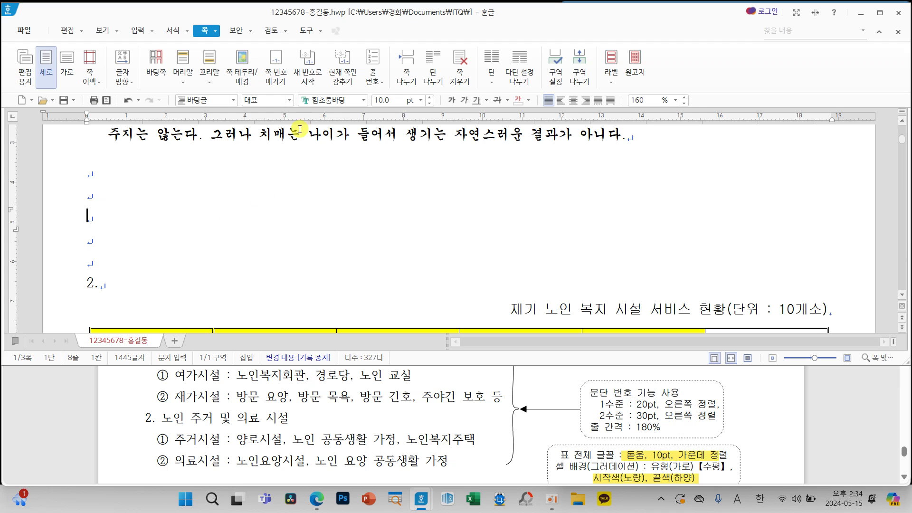
pyautogui.click(342, 64)
pyautogui.click(365, 177)
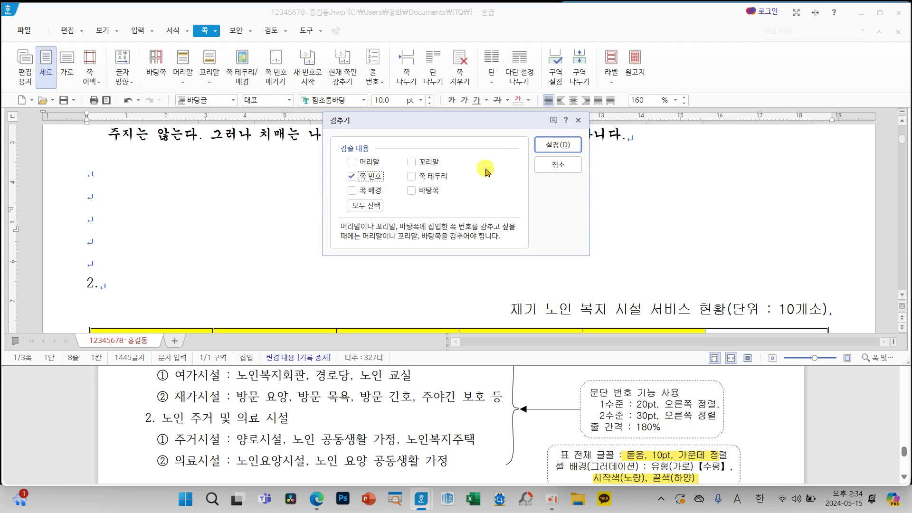
pyautogui.click(557, 144)
# Review the pages after hiding the page numbers, and compare the last page's list and table with the exam sheet's formatting notes.
pyautogui.scroll(3, 541, 195)
pyautogui.scroll(-12, 546, 228)
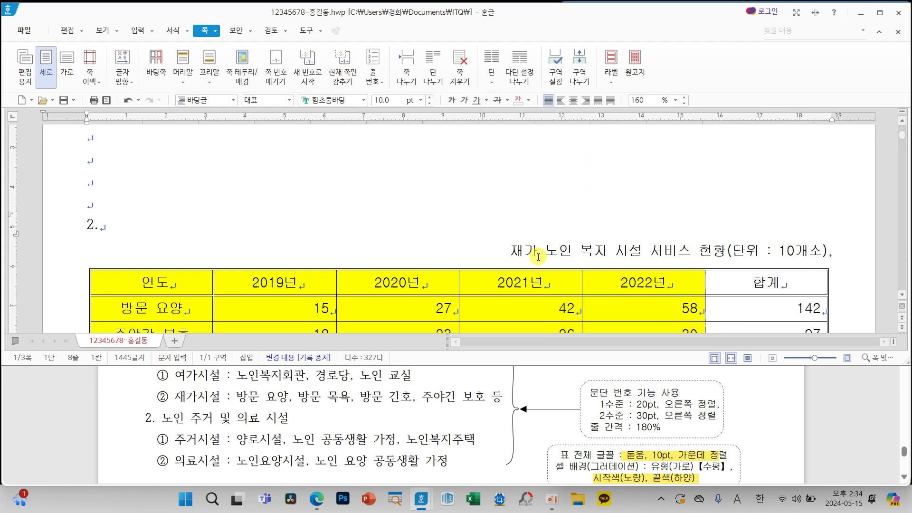
pyautogui.scroll(15, 550, 265)
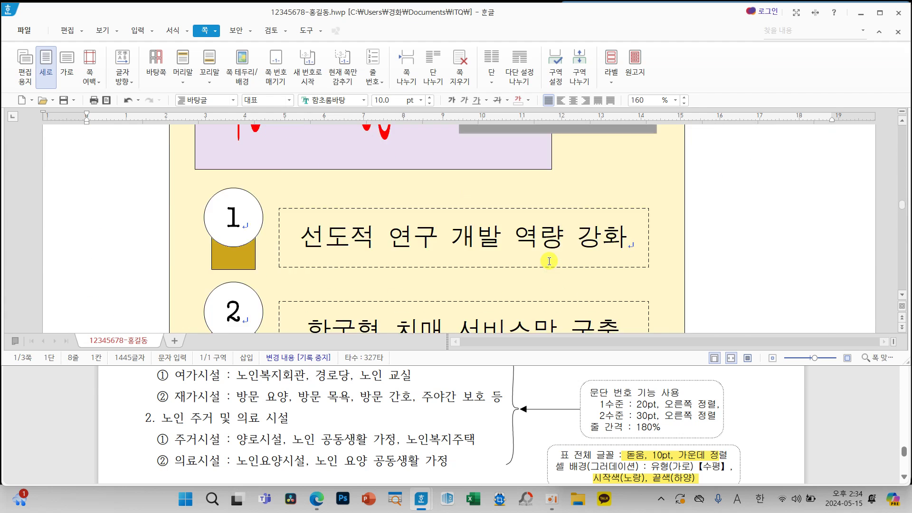
pyautogui.scroll(-12, 552, 262)
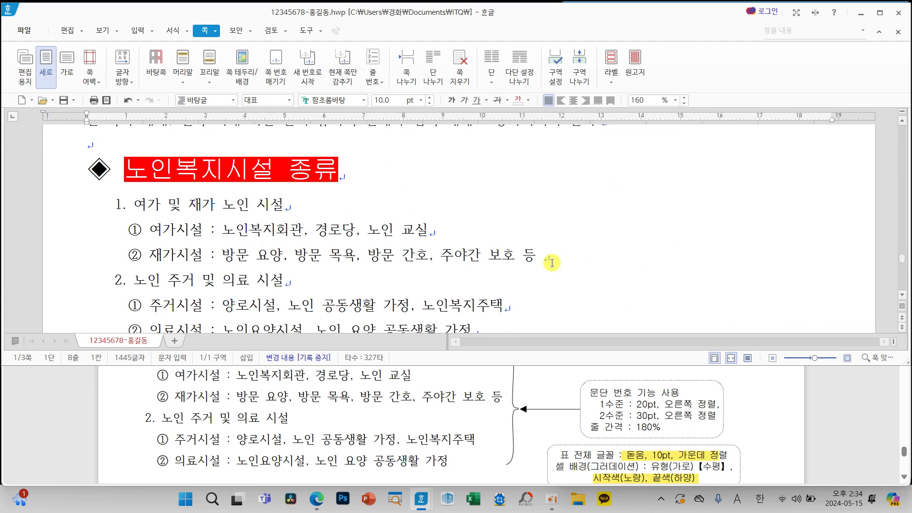
pyautogui.scroll(-3, 552, 263)
pyautogui.scroll(4, 548, 261)
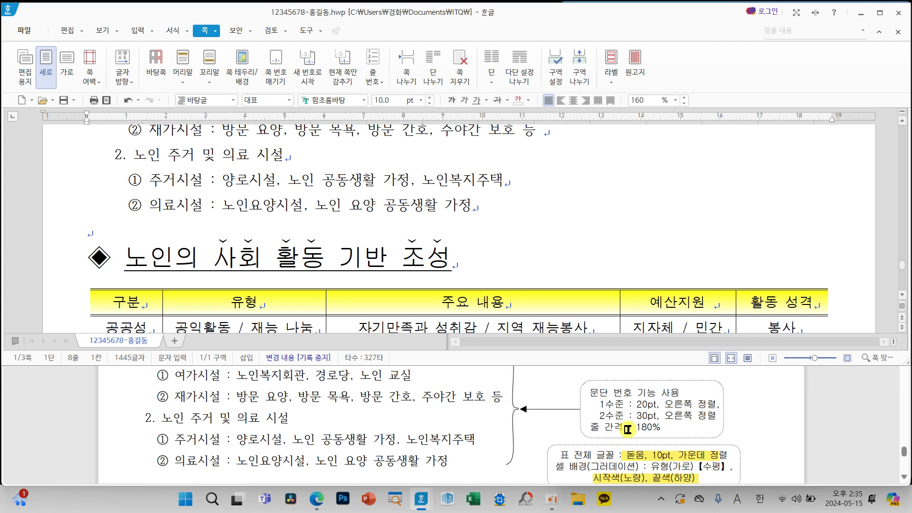
pyautogui.scroll(-1, 623, 433)
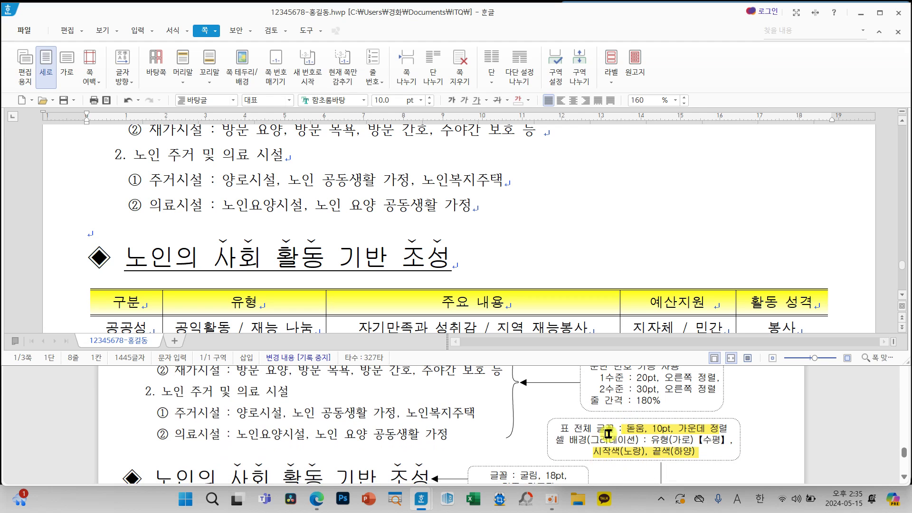